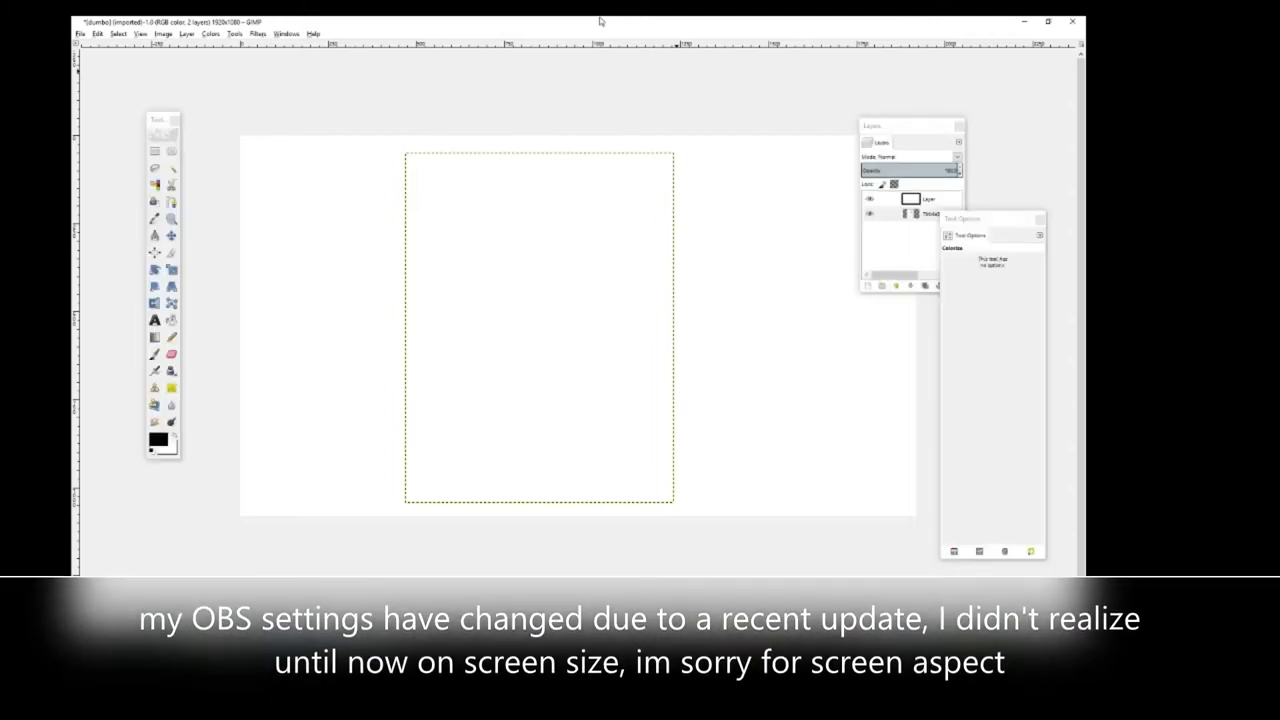
Move the Layers dock up and right and dock Tool Options directly beneath it
{"action": "left_click_drag", "start_coordinate": [910, 135], "coordinate": [998, 74]}
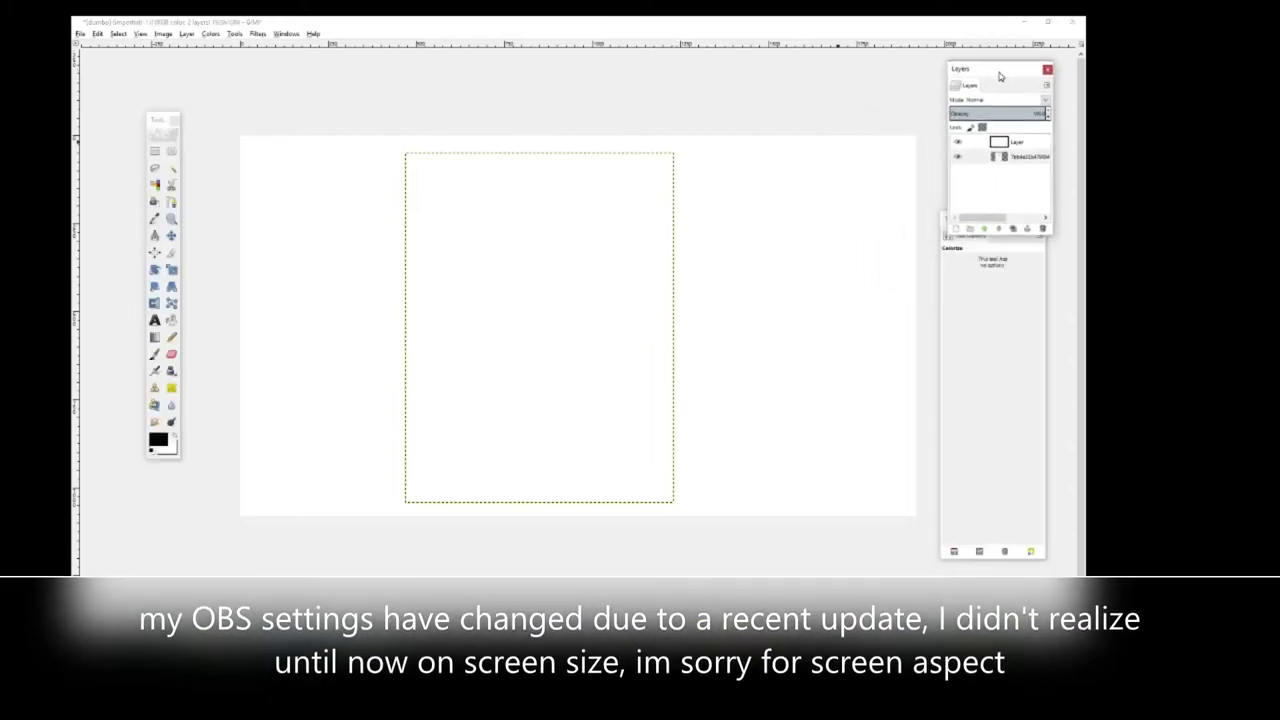
{"action": "left_click", "coordinate": [978, 318]}
{"action": "left_click_drag", "start_coordinate": [974, 230], "coordinate": [984, 246]}
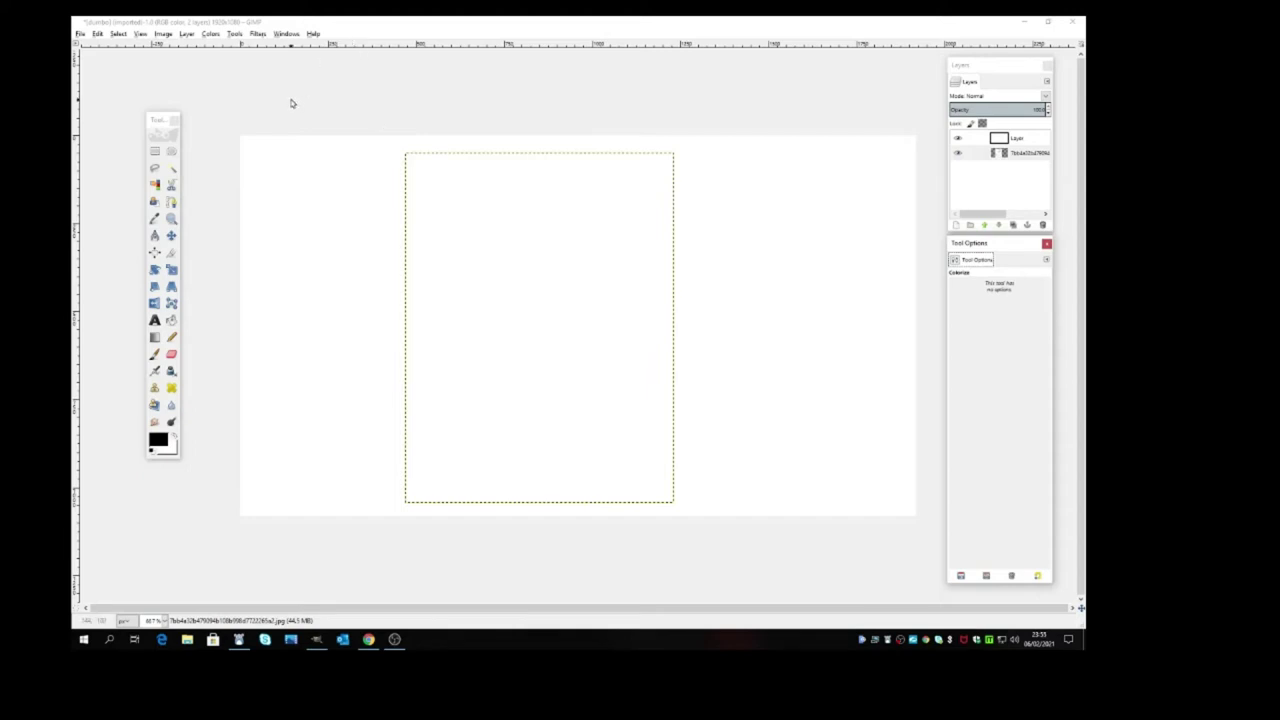
Raise the sketch layer above the blank layer, then draw a two-anchor straight path on the blank layer
{"action": "left_click", "coordinate": [1012, 153]}
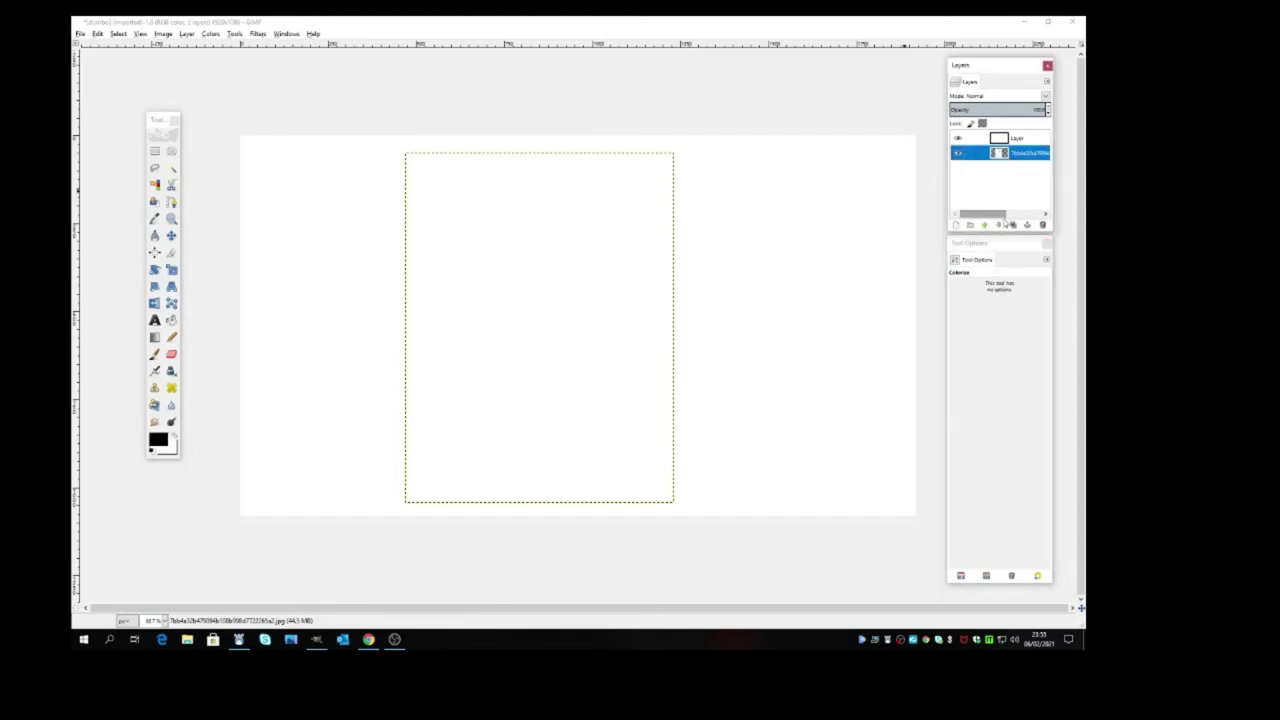
{"action": "left_click", "coordinate": [984, 225]}
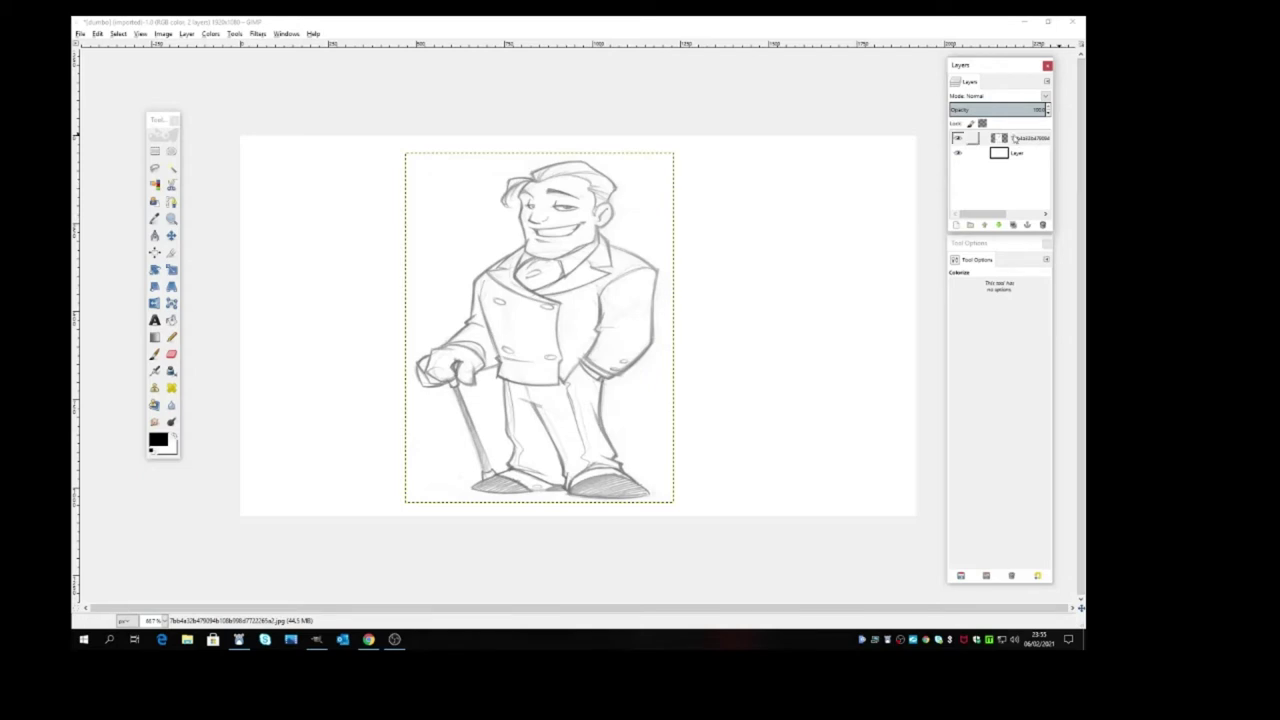
{"action": "left_click", "coordinate": [171, 203]}
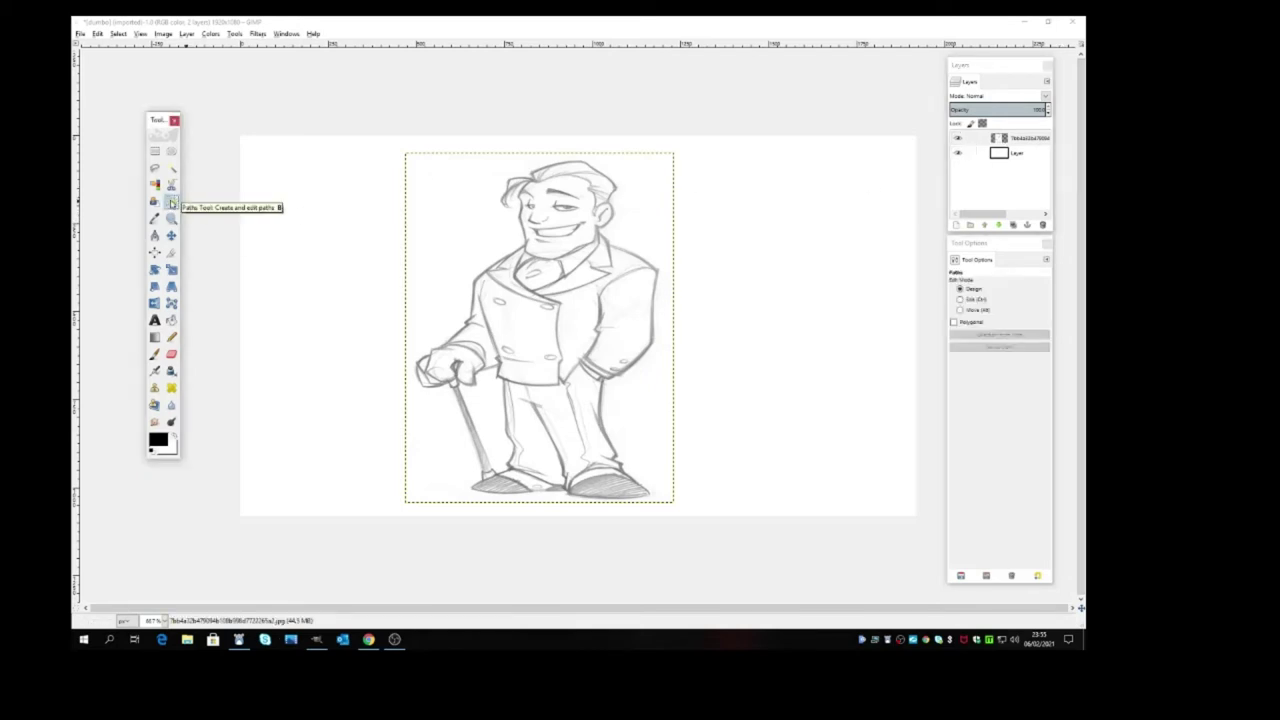
{"action": "left_click", "coordinate": [1020, 152]}
{"action": "left_click", "coordinate": [766, 187]}
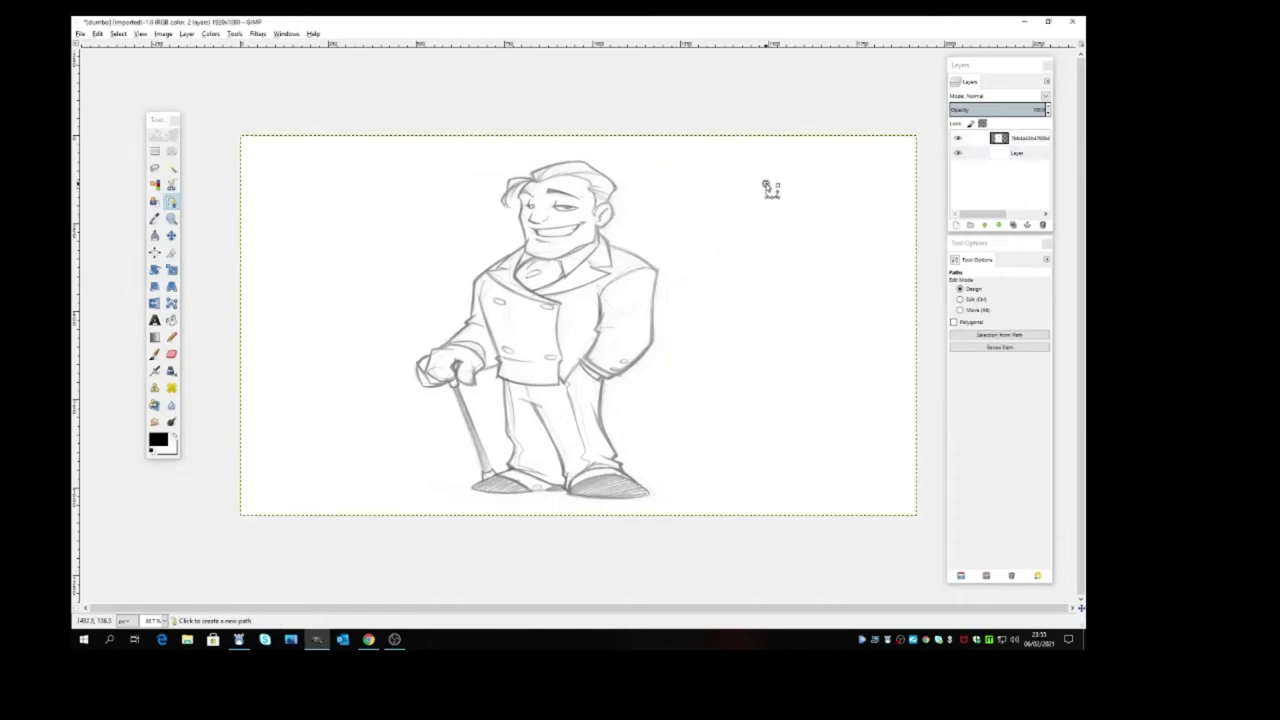
{"action": "left_click", "coordinate": [840, 234]}
Stroke the first diagonal path, then draw and stroke a second diagonal test line below it
{"action": "left_click", "coordinate": [995, 348]}
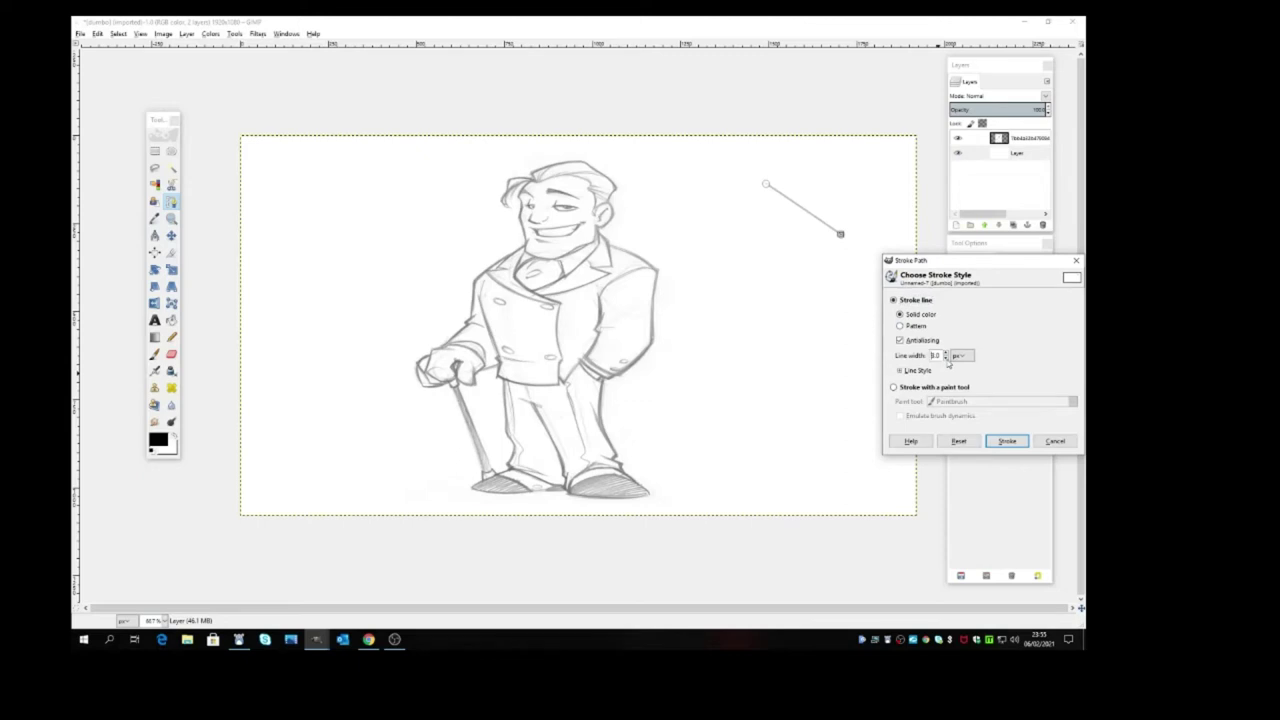
{"action": "left_click", "coordinate": [1008, 446]}
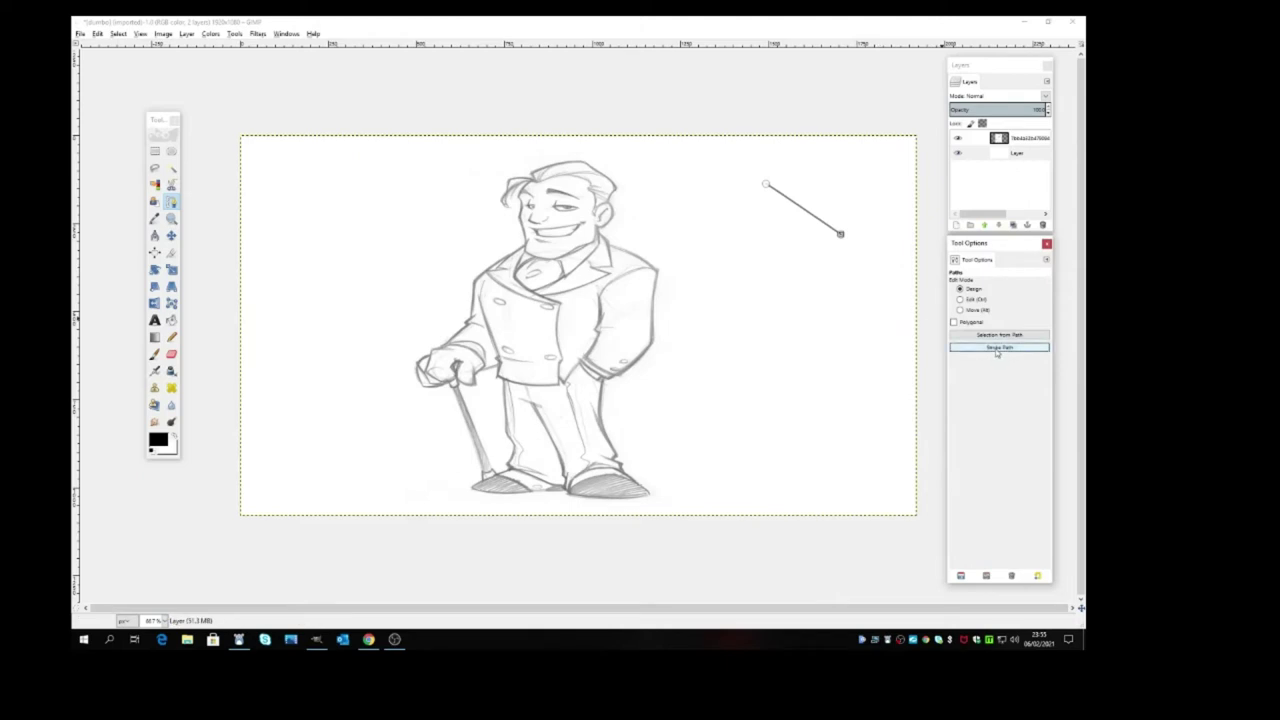
{"action": "left_click", "coordinate": [171, 236]}
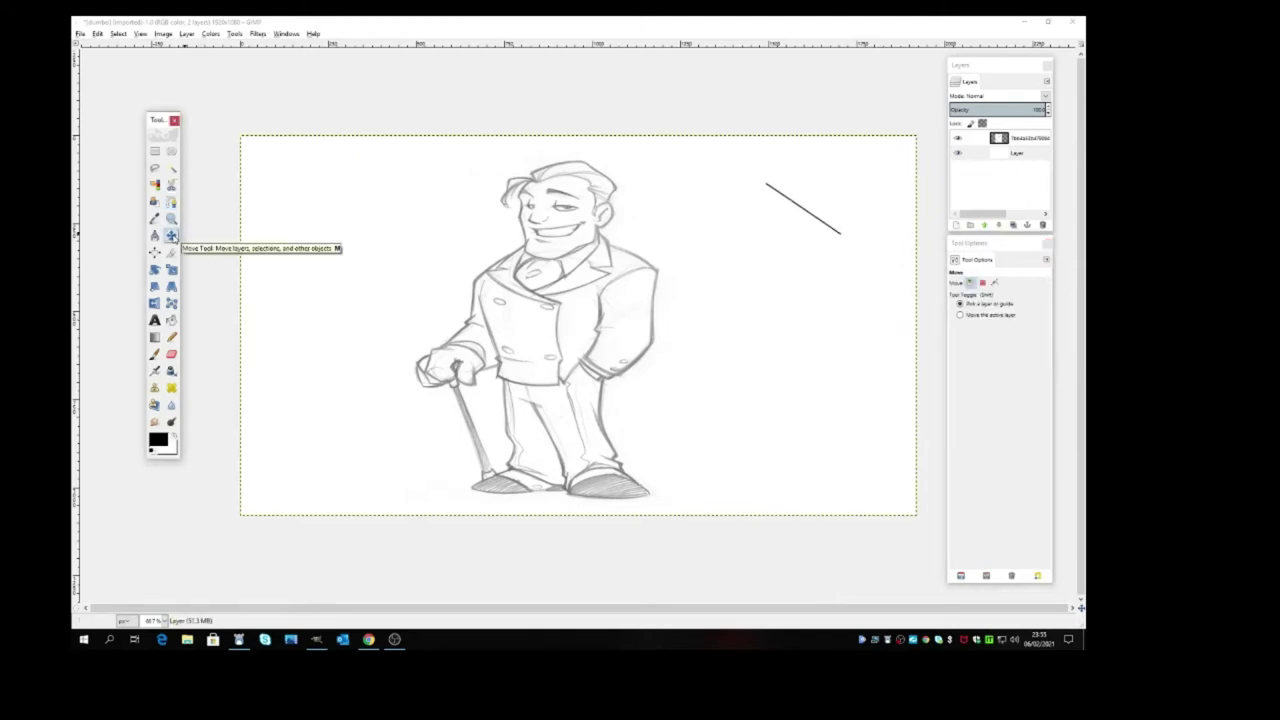
{"action": "left_click", "coordinate": [171, 201]}
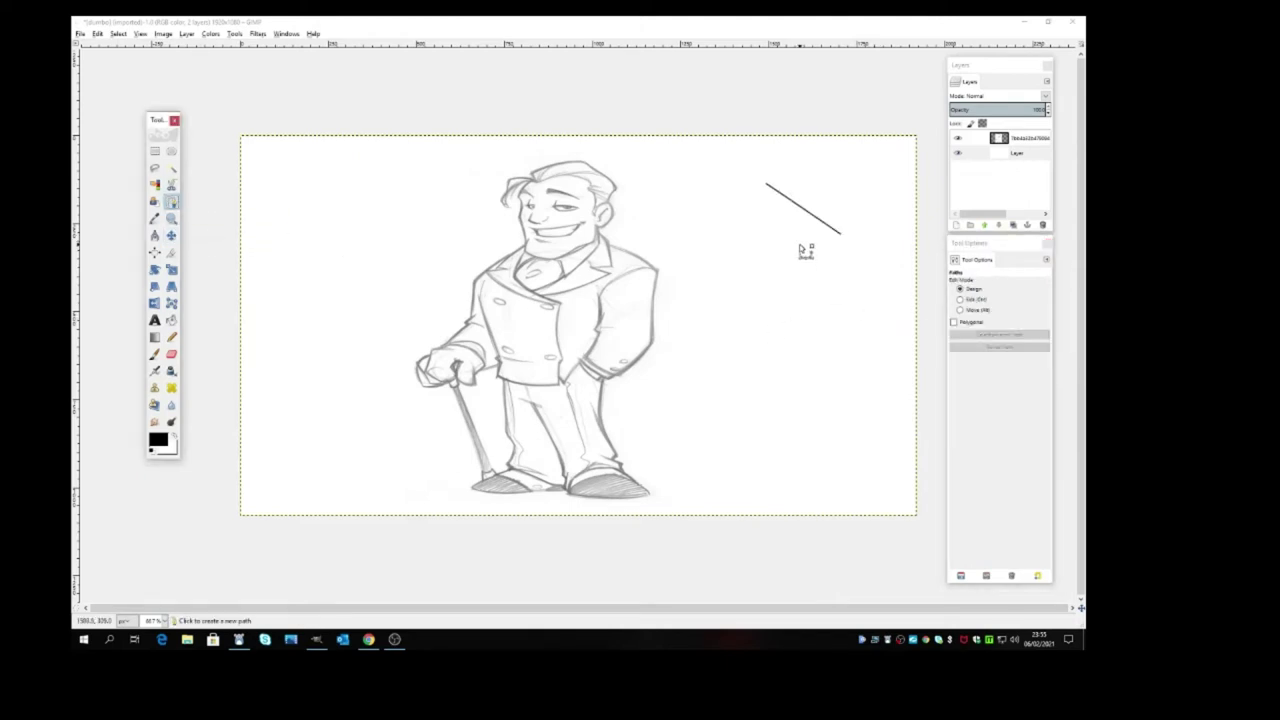
{"action": "left_click", "coordinate": [800, 246]}
{"action": "left_click", "coordinate": [866, 294]}
{"action": "left_click", "coordinate": [986, 346]}
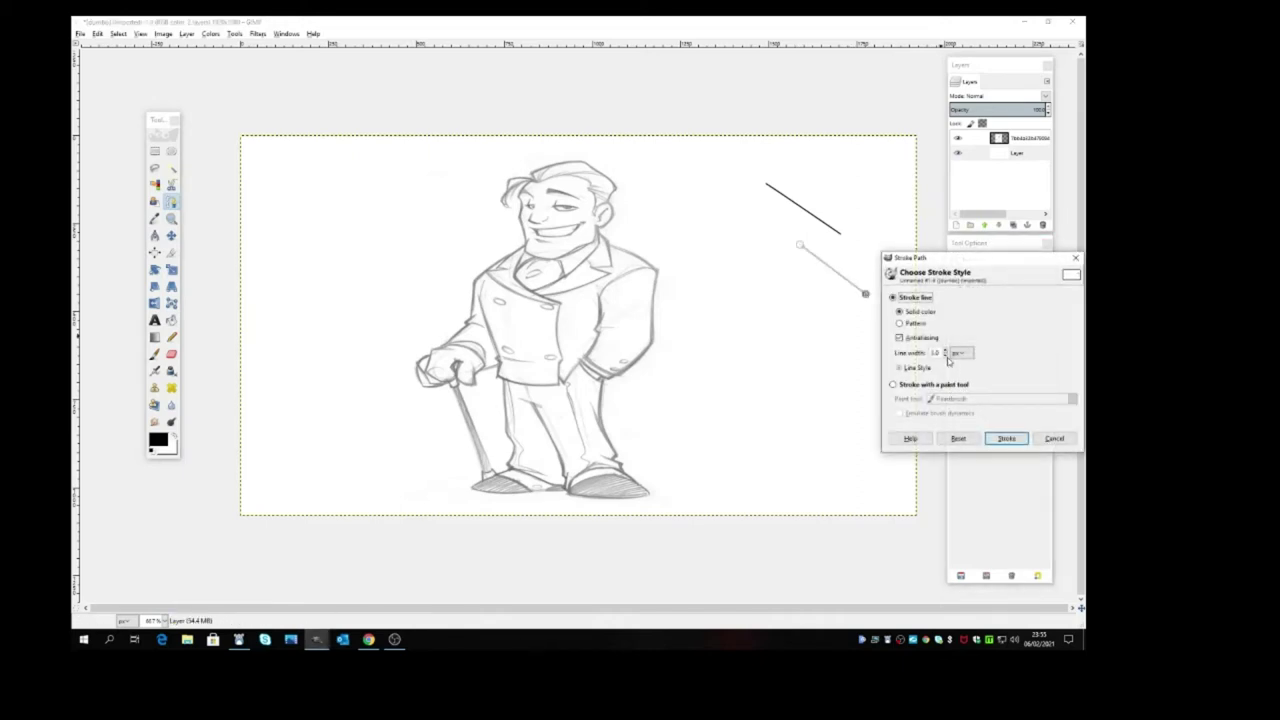
{"action": "left_click", "coordinate": [1005, 438]}
{"action": "left_click", "coordinate": [171, 235]}
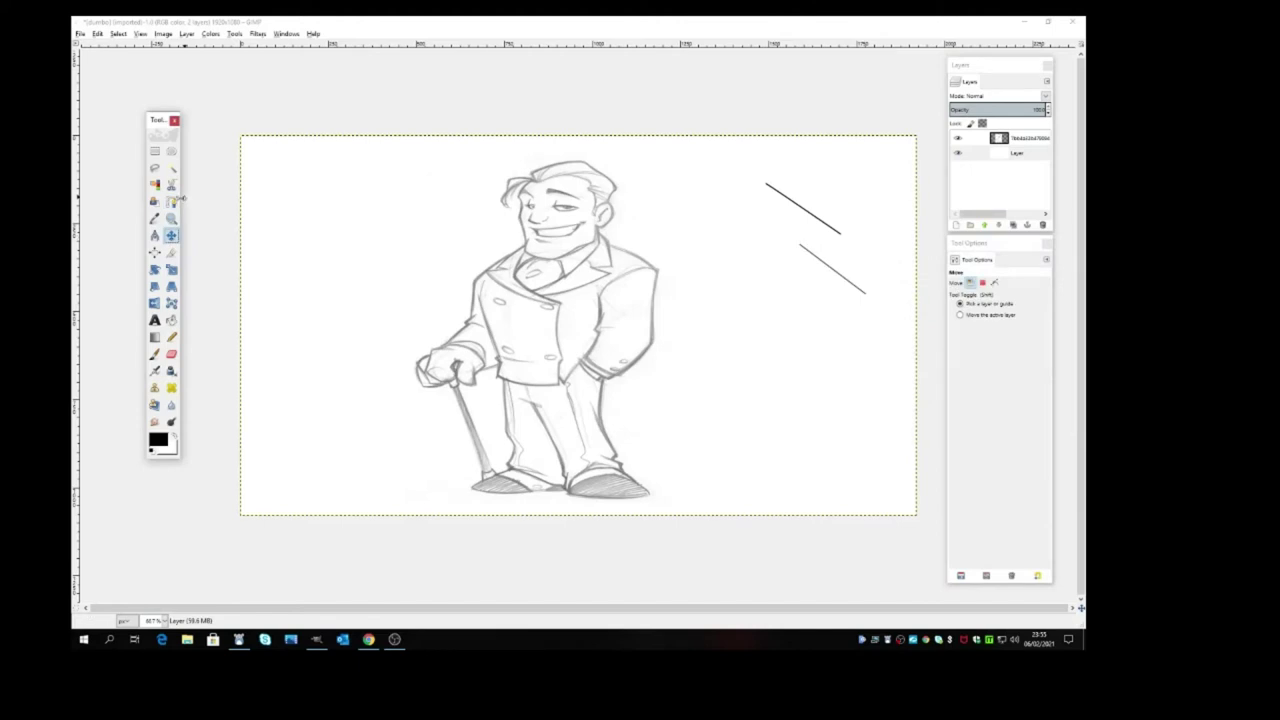
Draw and stroke the third and fourth diagonal test lines, the last in black
{"action": "left_click", "coordinate": [171, 201]}
{"action": "left_click", "coordinate": [812, 304]}
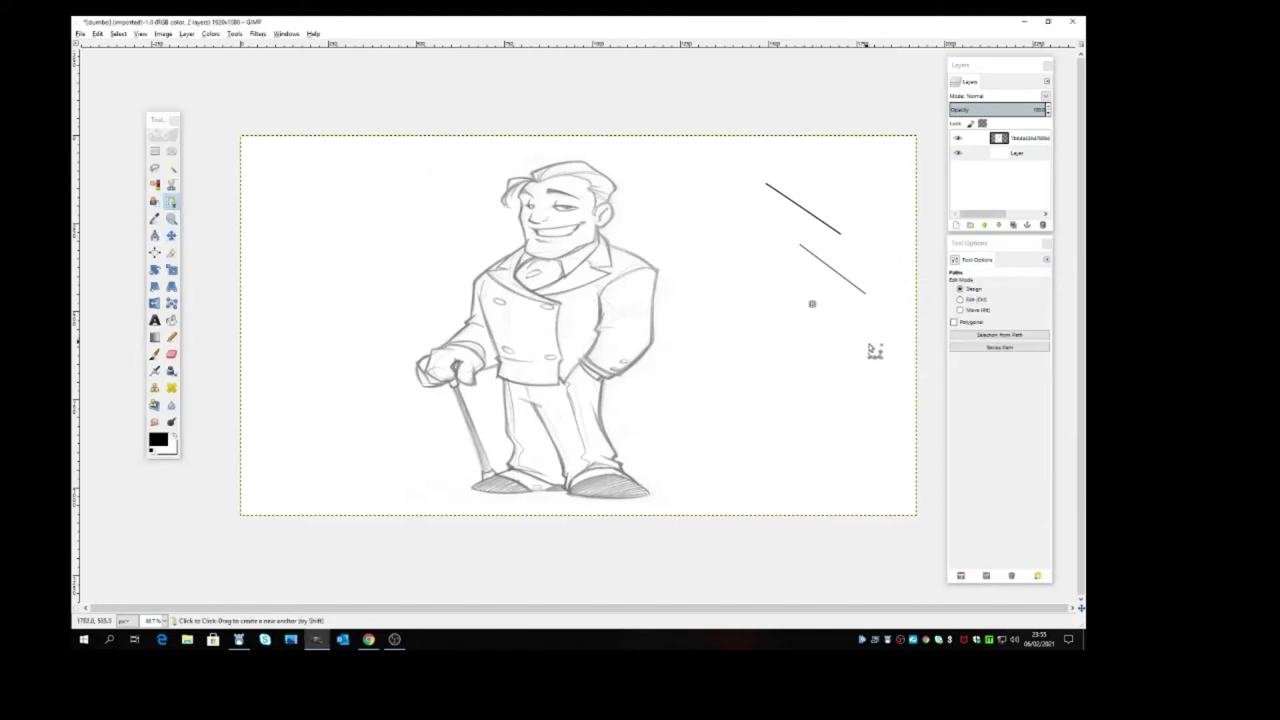
{"action": "left_click", "coordinate": [870, 346]}
{"action": "left_click", "coordinate": [986, 350]}
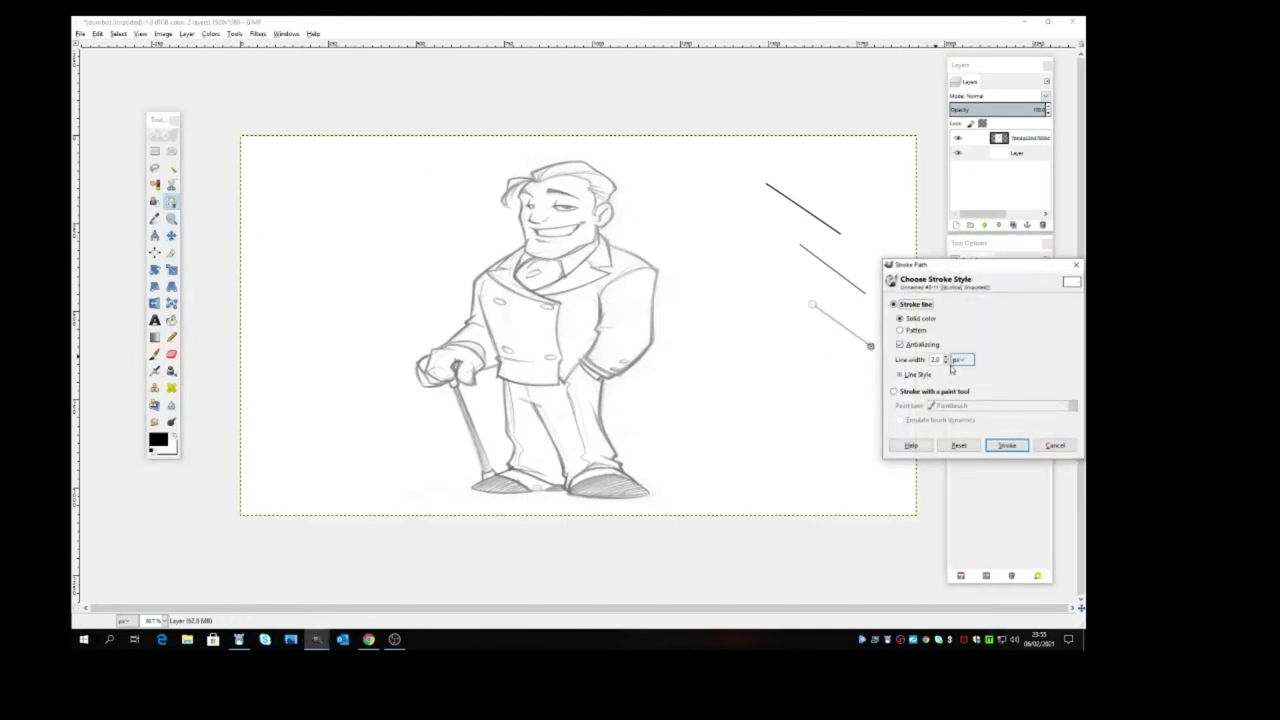
{"action": "left_click", "coordinate": [1006, 445]}
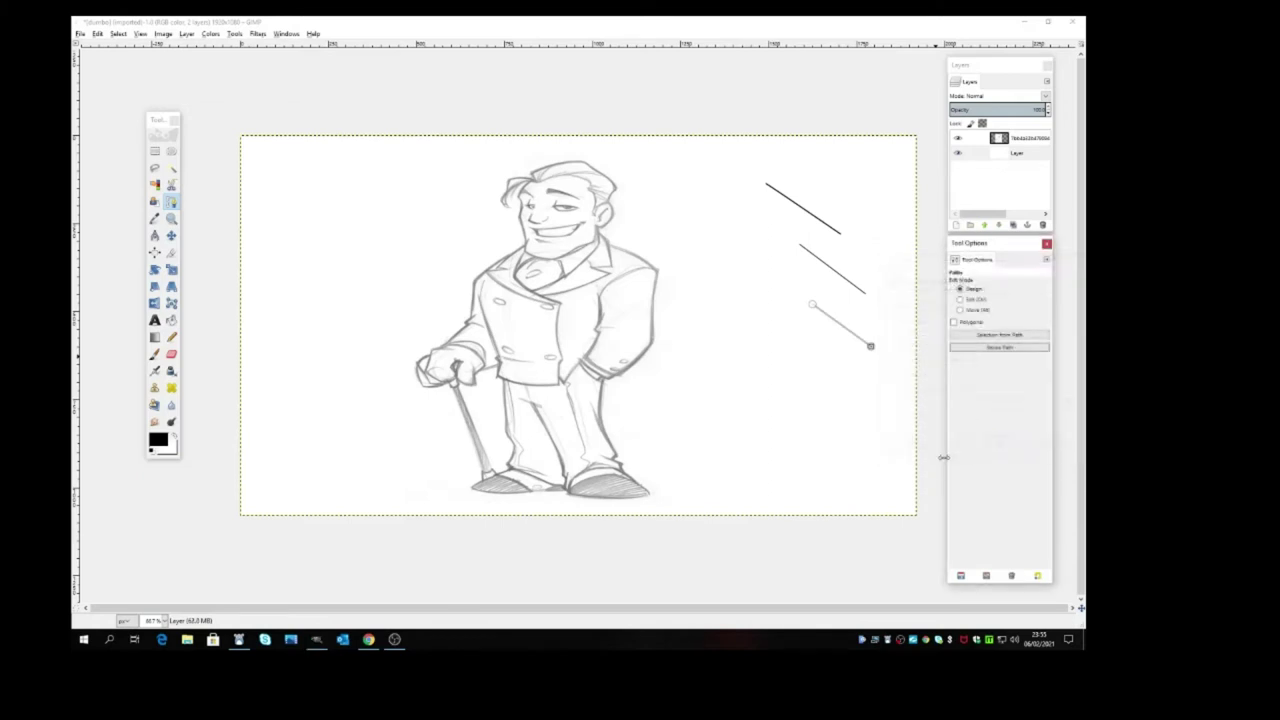
{"action": "left_click", "coordinate": [171, 235]}
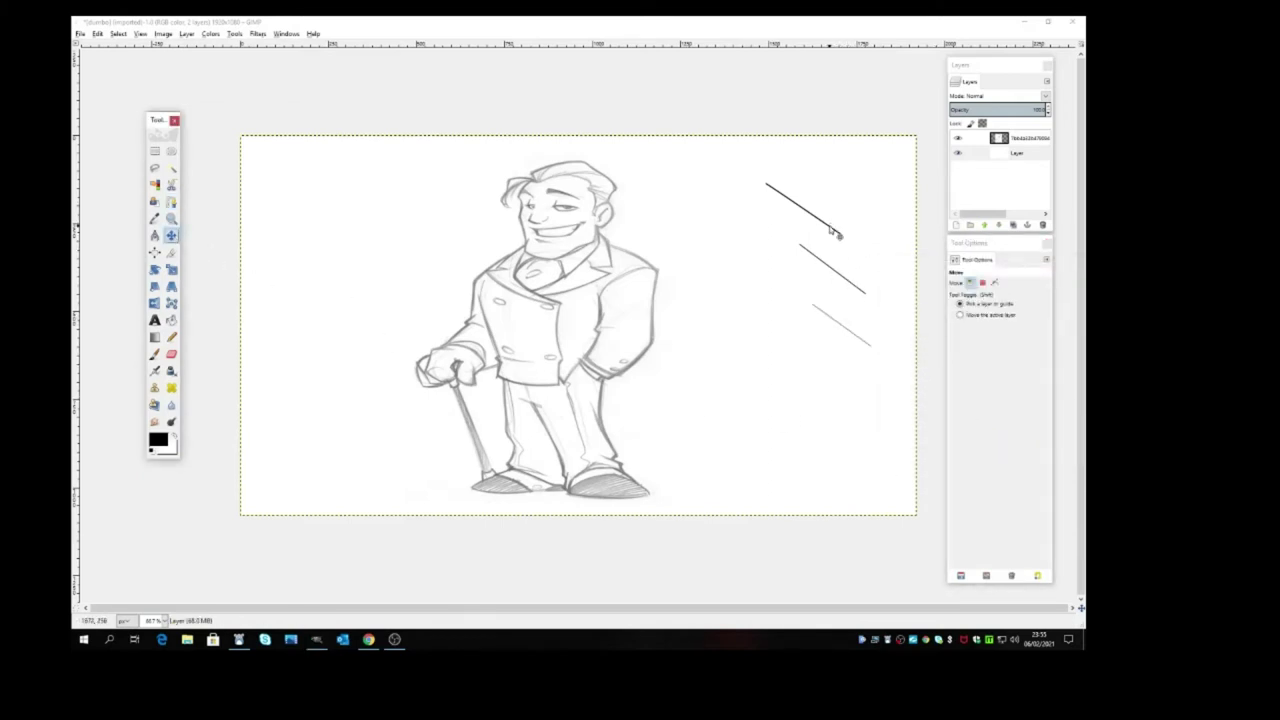
{"action": "left_click", "coordinate": [171, 202]}
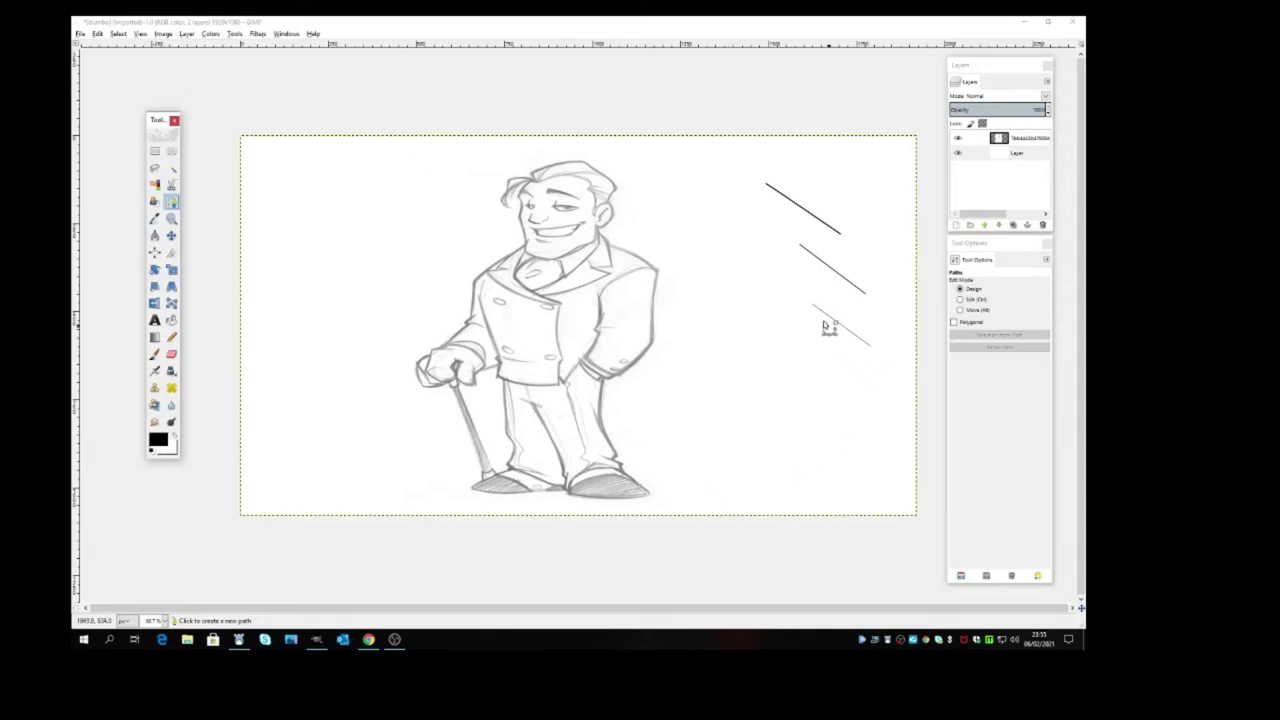
{"action": "left_click", "coordinate": [810, 350]}
{"action": "left_click", "coordinate": [879, 396]}
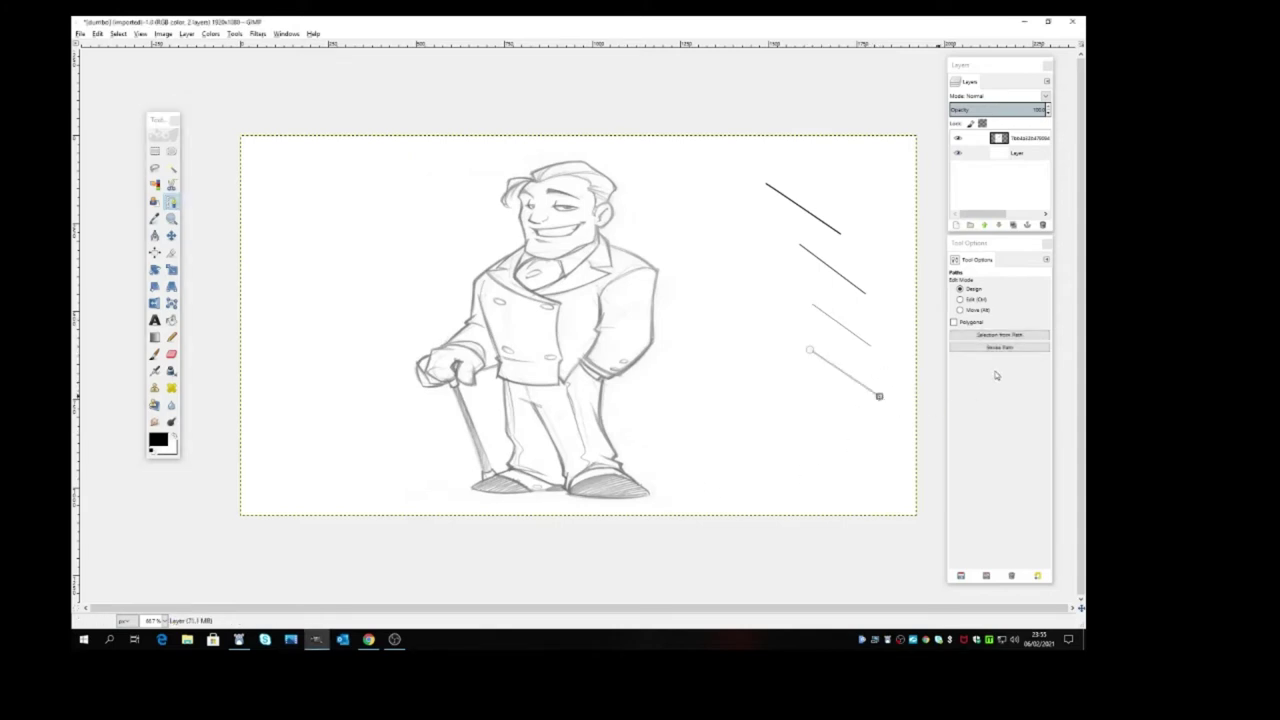
{"action": "left_click", "coordinate": [999, 347]}
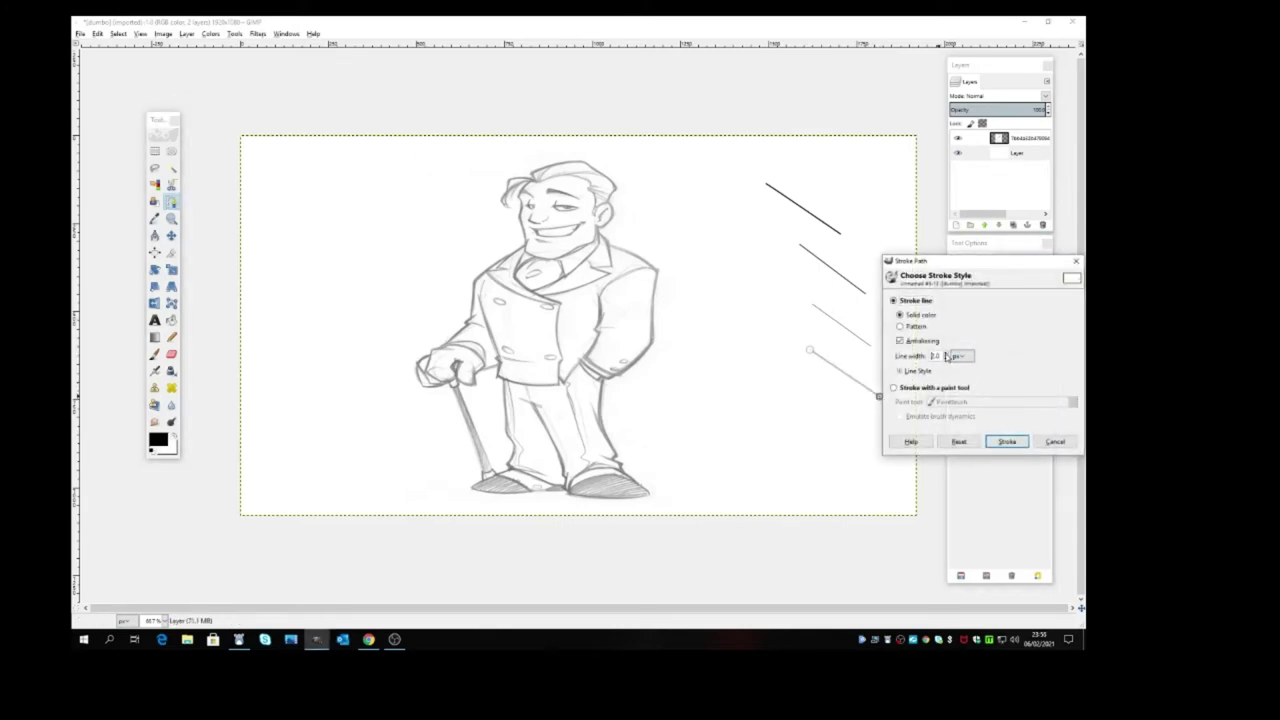
{"action": "left_click", "coordinate": [1006, 441]}
{"action": "left_click", "coordinate": [172, 236]}
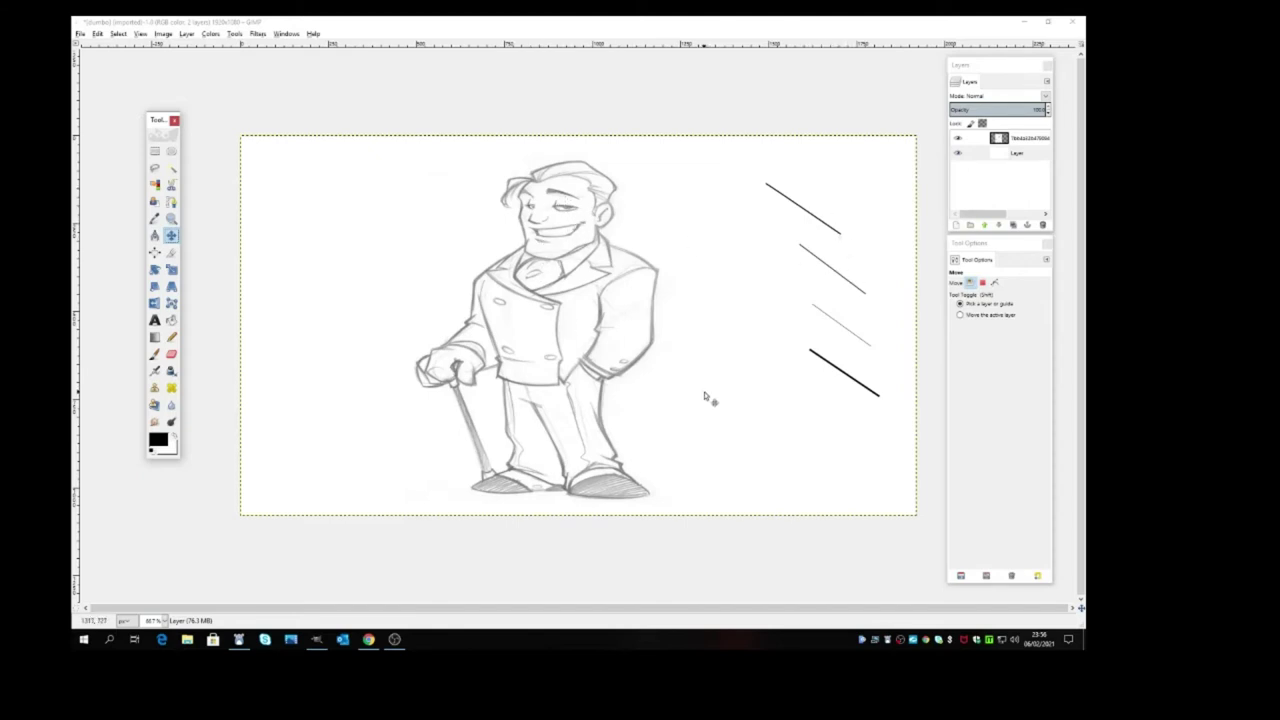
{"action": "left_click", "coordinate": [1010, 138]}
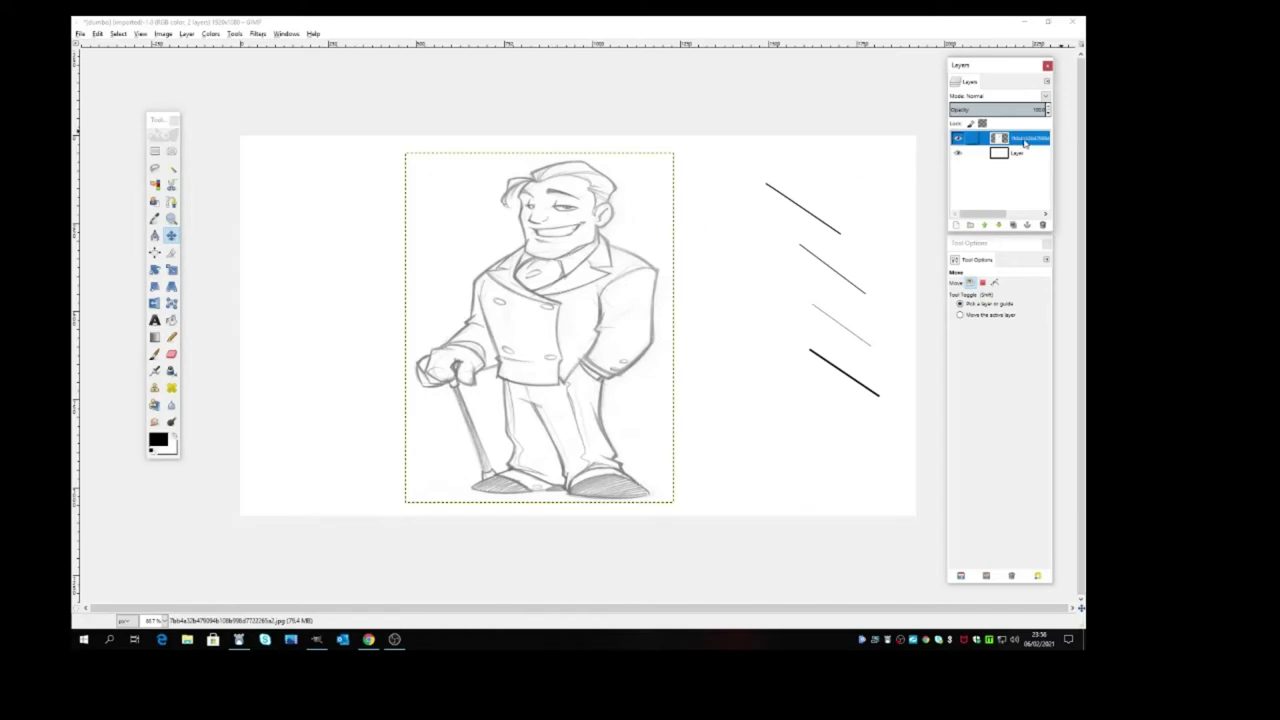
Apply Color to Alpha to the sketch layer so its white background becomes transparent
{"action": "right_click", "coordinate": [1024, 144]}
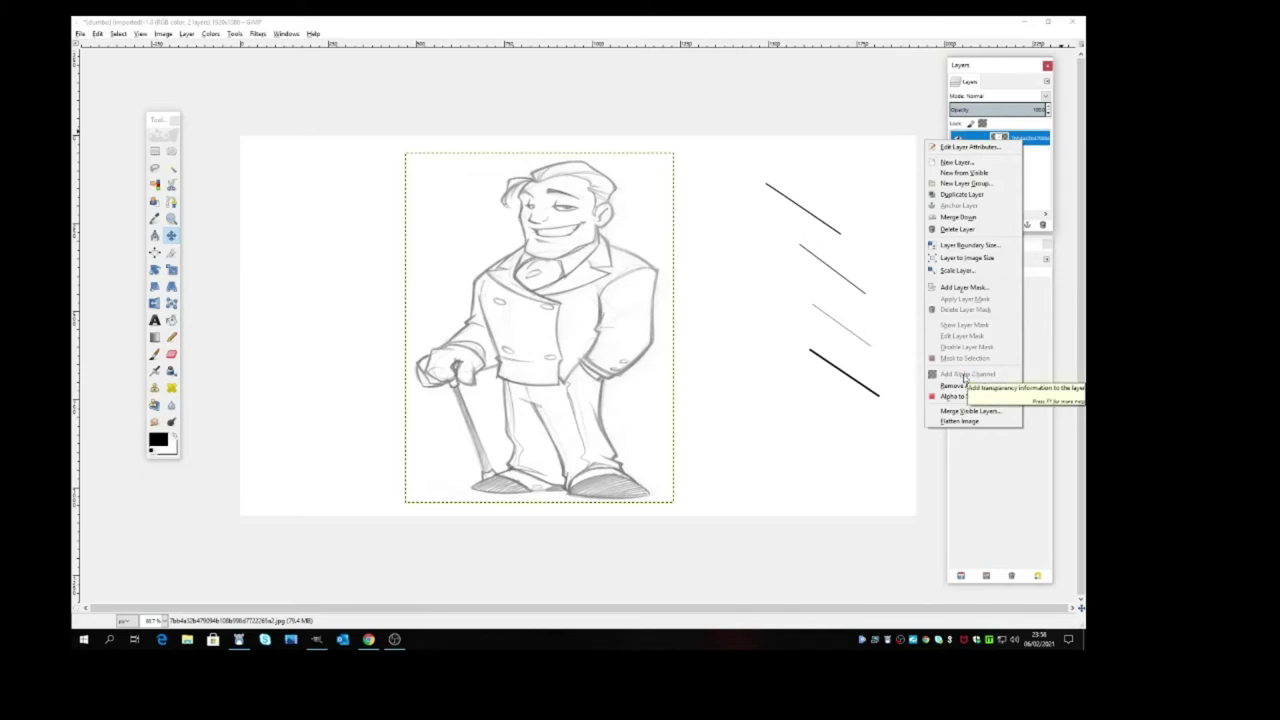
{"action": "left_click", "coordinate": [995, 67]}
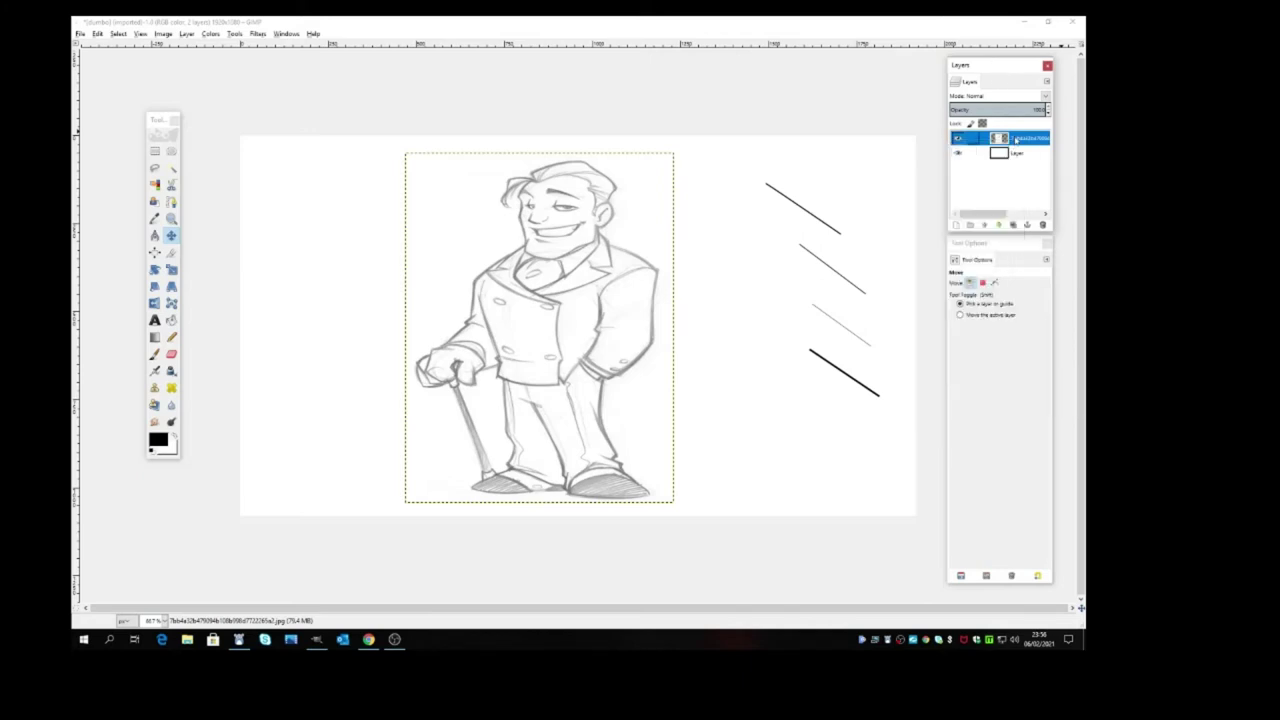
{"action": "left_click", "coordinate": [187, 34]}
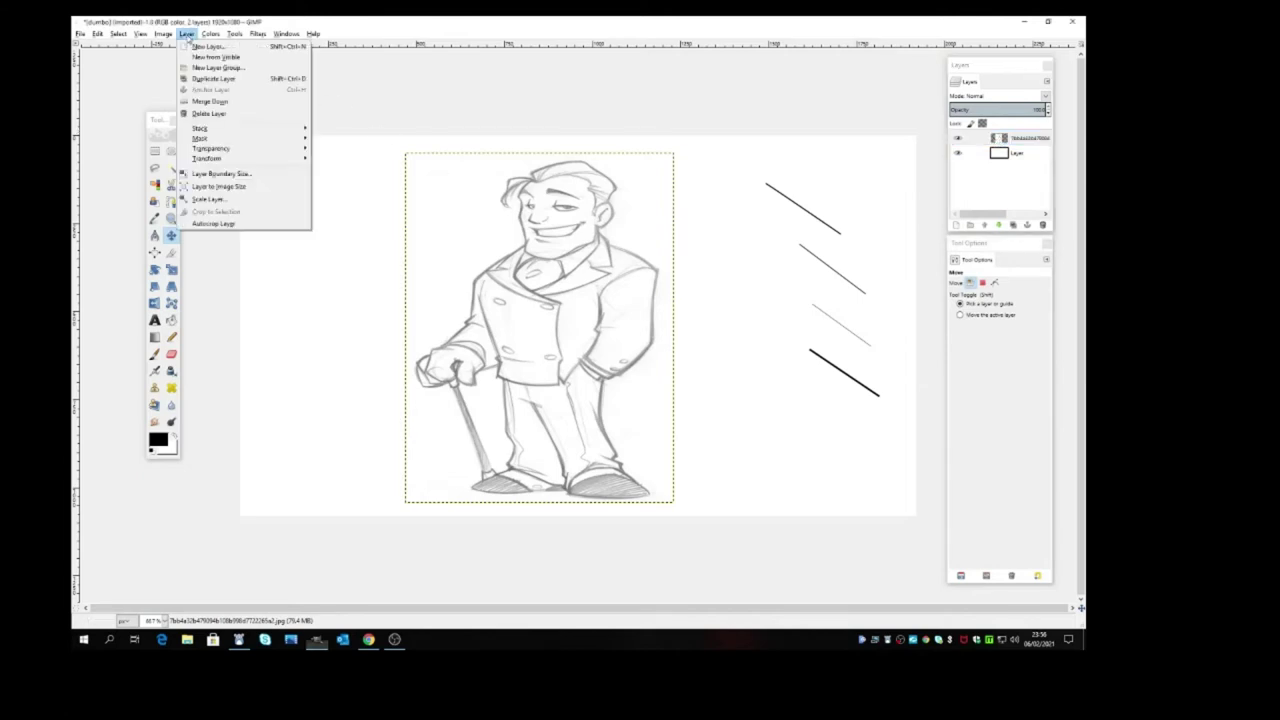
{"action": "mouse_move", "coordinate": [289, 151]}
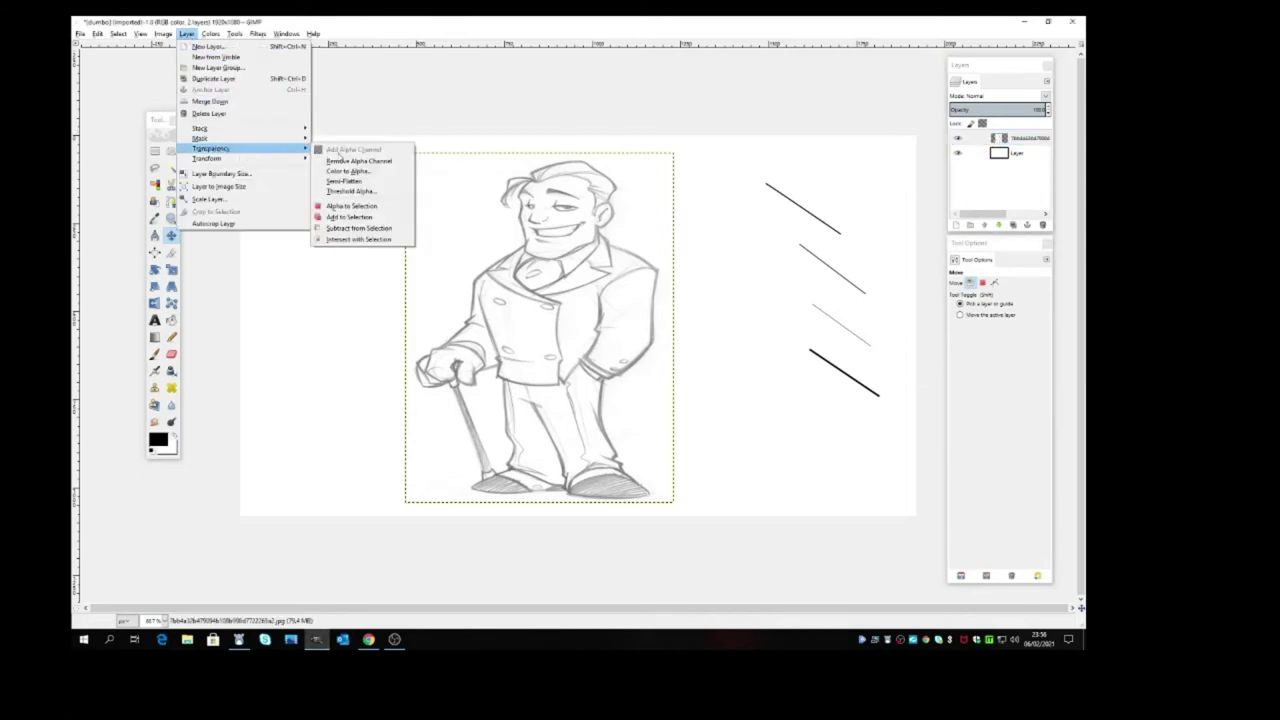
{"action": "left_click", "coordinate": [355, 174]}
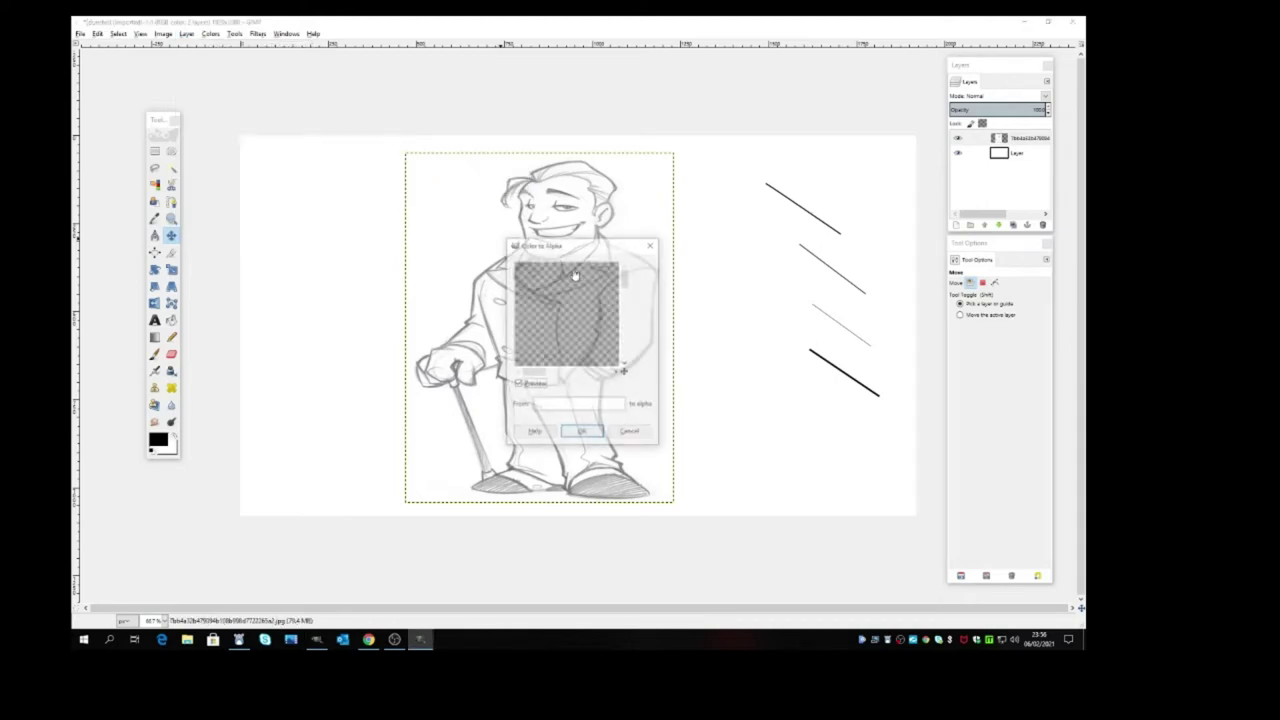
{"action": "left_click_drag", "start_coordinate": [585, 344], "coordinate": [454, 283]}
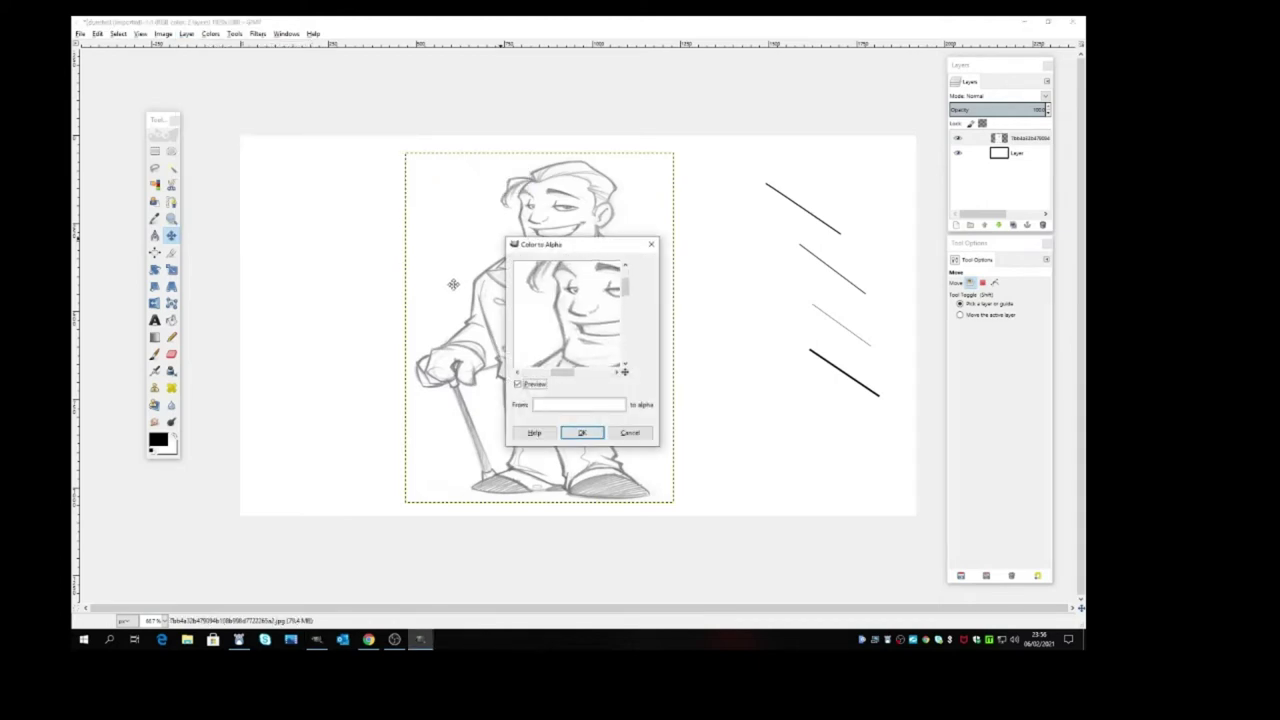
{"action": "left_click", "coordinate": [582, 432]}
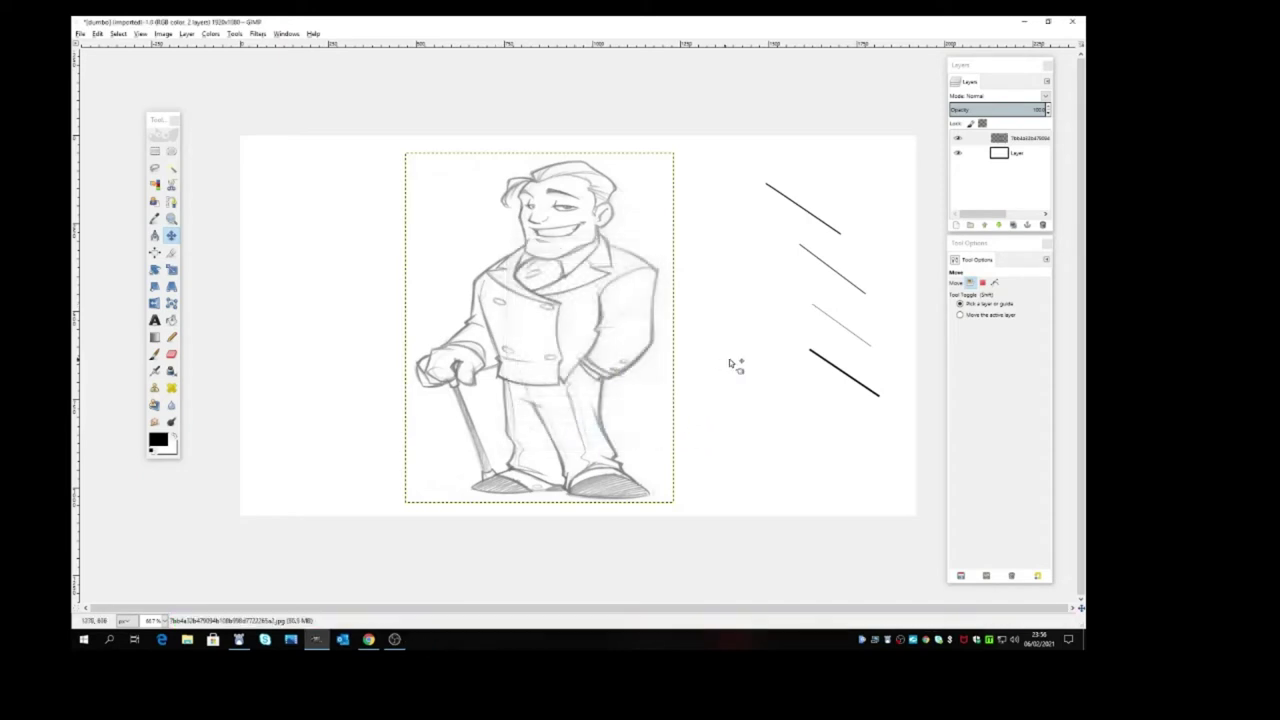
{"action": "left_click", "coordinate": [998, 155]}
Delete the old white layer and add a new white-filled layer below the sketch layer
{"action": "left_click", "coordinate": [1043, 225]}
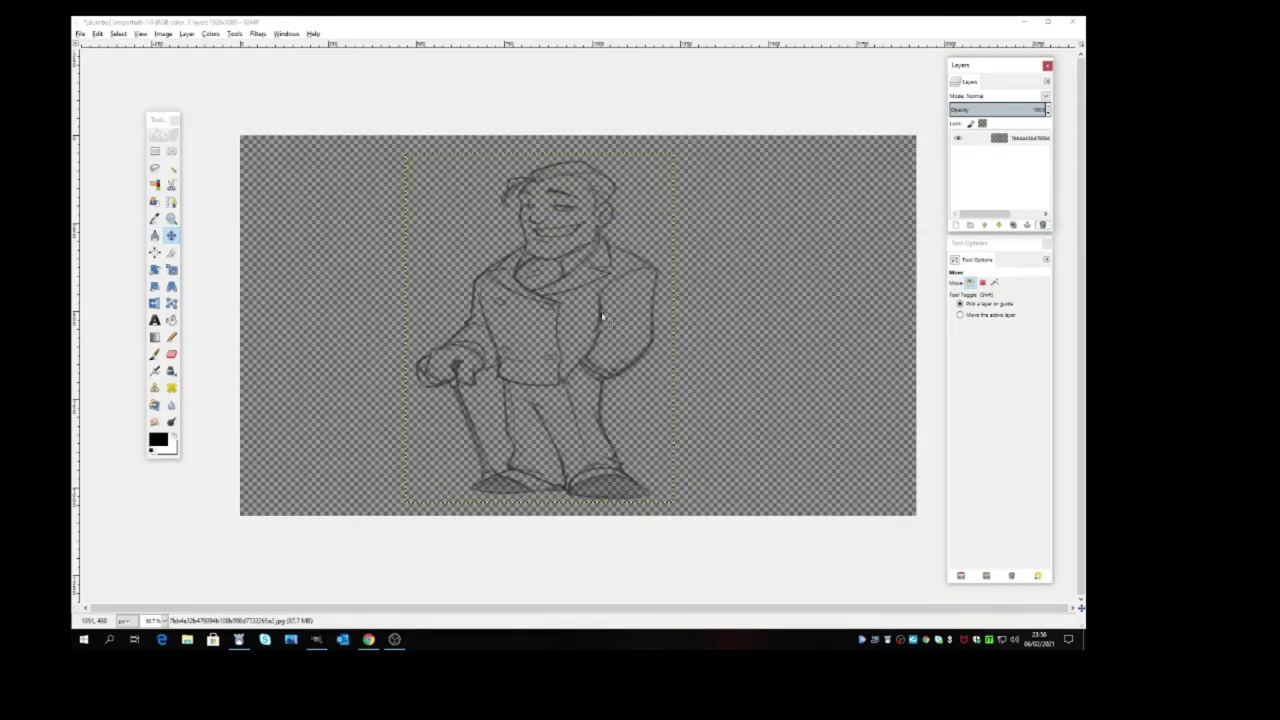
{"action": "left_click", "coordinate": [958, 226]}
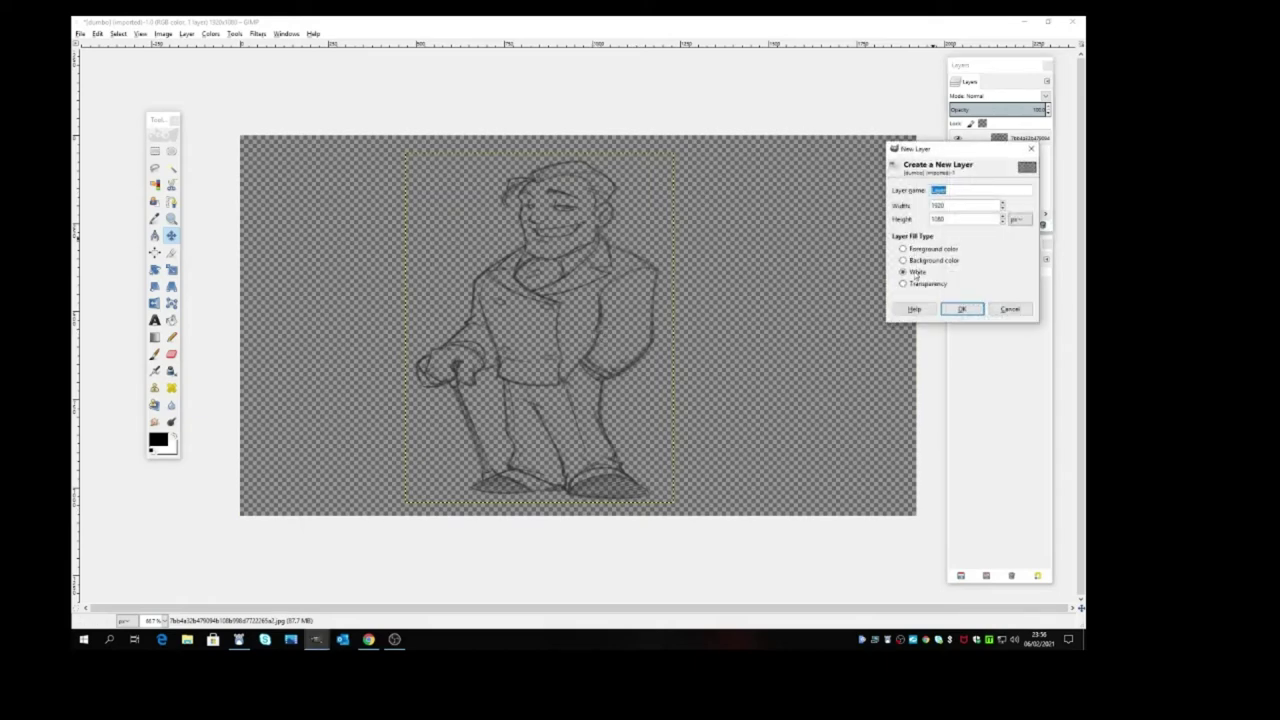
{"action": "left_click", "coordinate": [962, 309]}
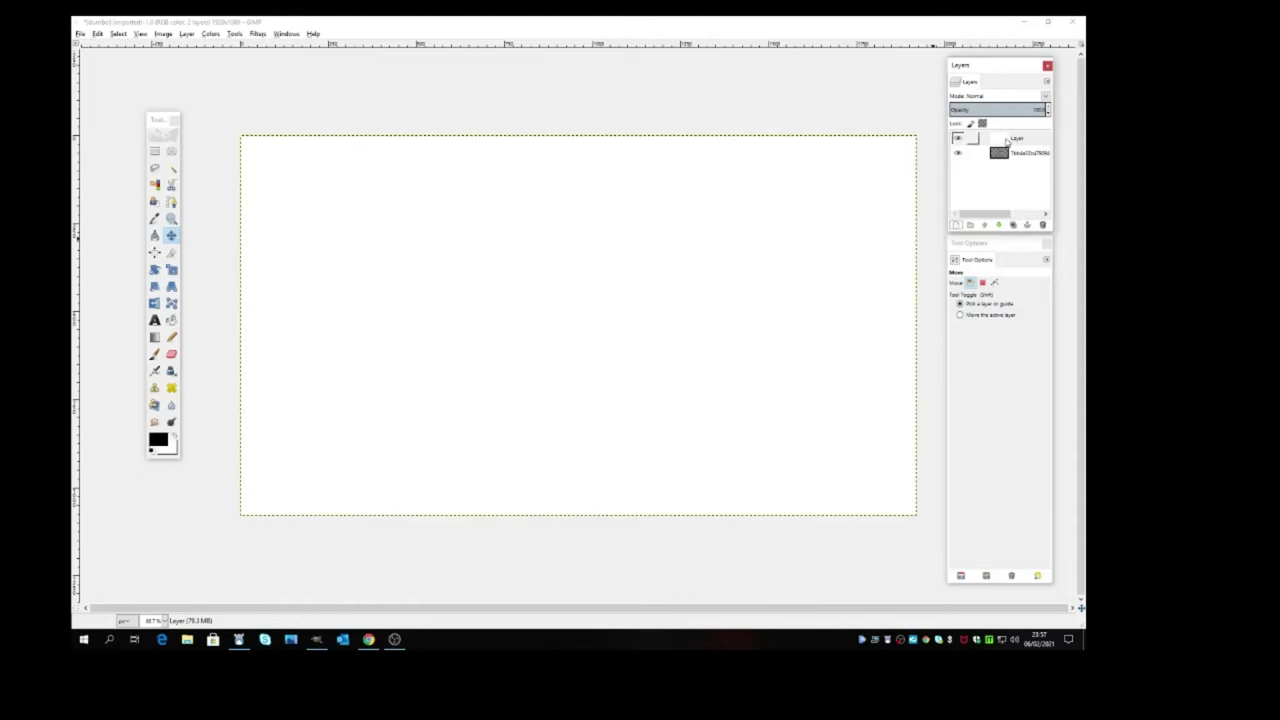
{"action": "left_click", "coordinate": [1007, 141]}
{"action": "left_click", "coordinate": [998, 226]}
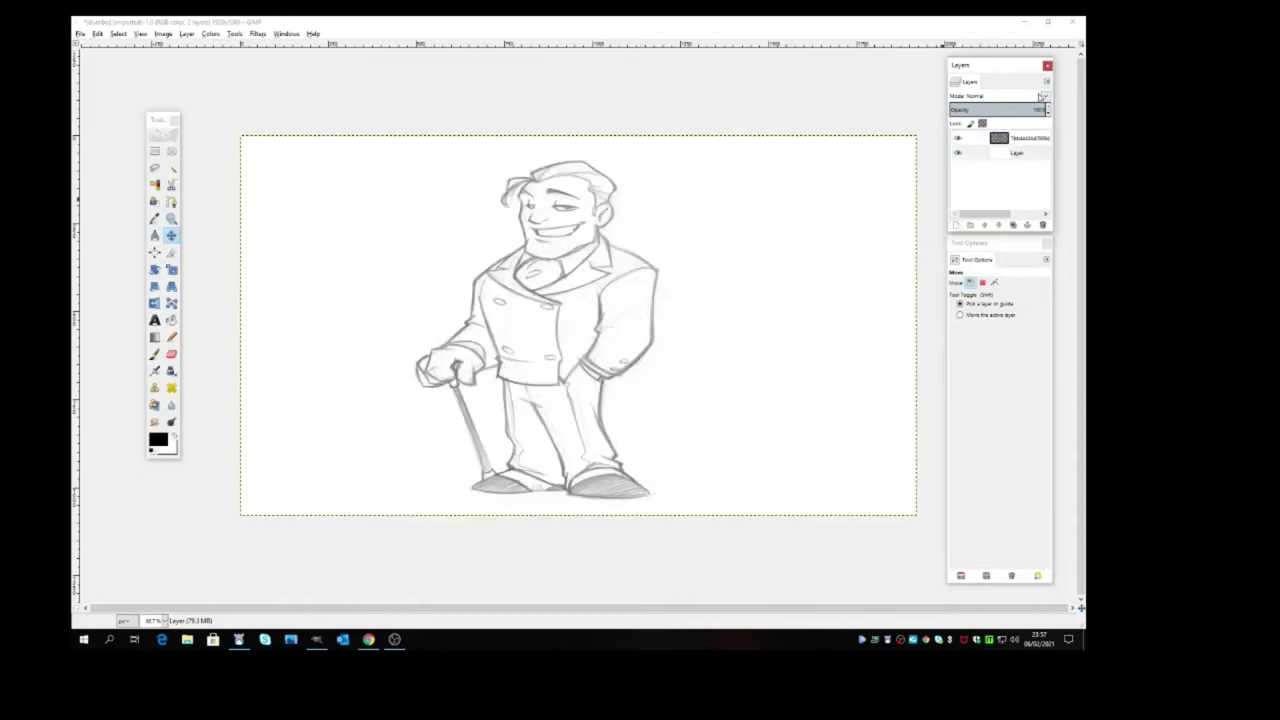
{"action": "left_click", "coordinate": [1007, 141]}
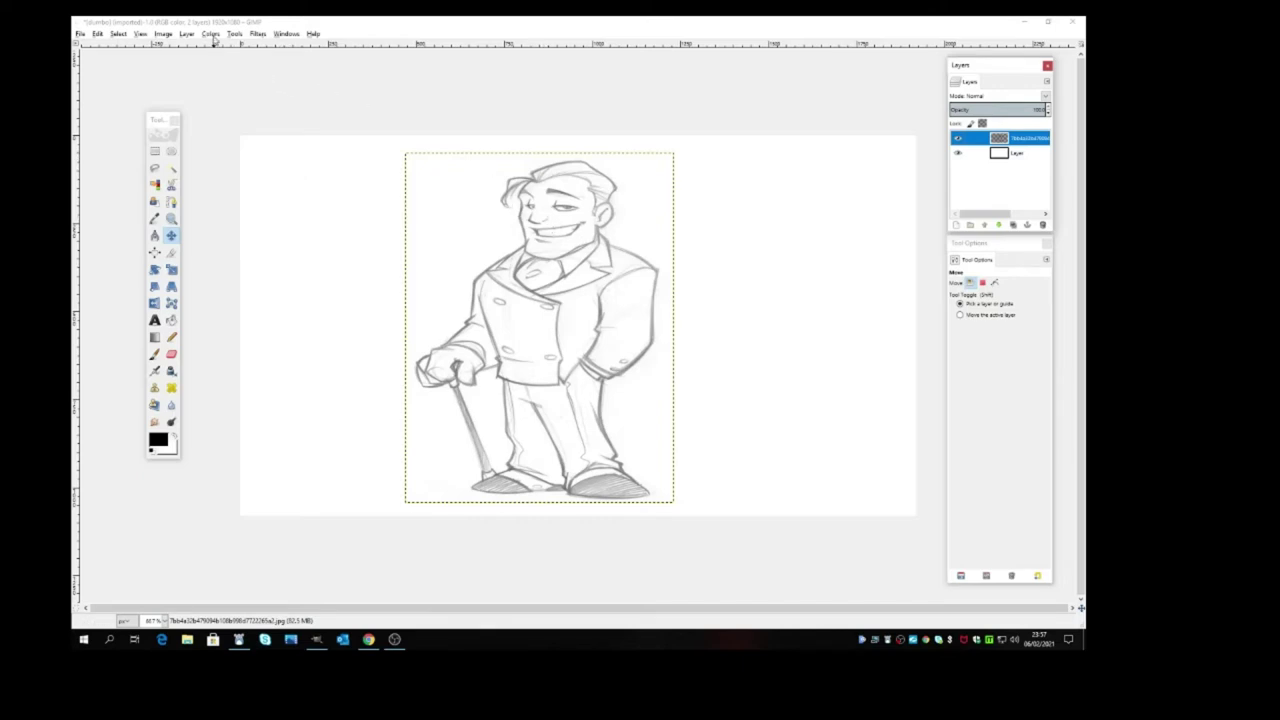
Try Colorize on the sketch with a darker lightness, then cancel it
{"action": "left_click", "coordinate": [210, 33]}
{"action": "left_click", "coordinate": [234, 74]}
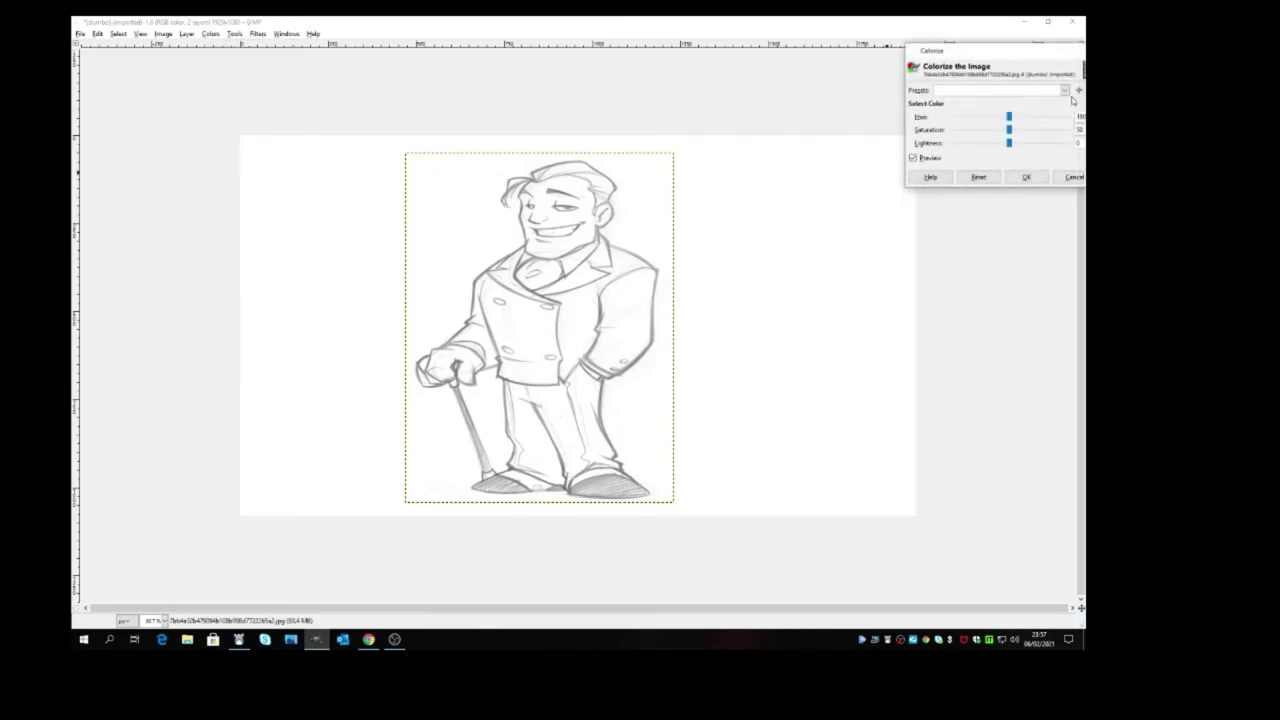
{"action": "left_click_drag", "start_coordinate": [1012, 147], "coordinate": [1001, 148]}
{"action": "left_click", "coordinate": [1073, 177]}
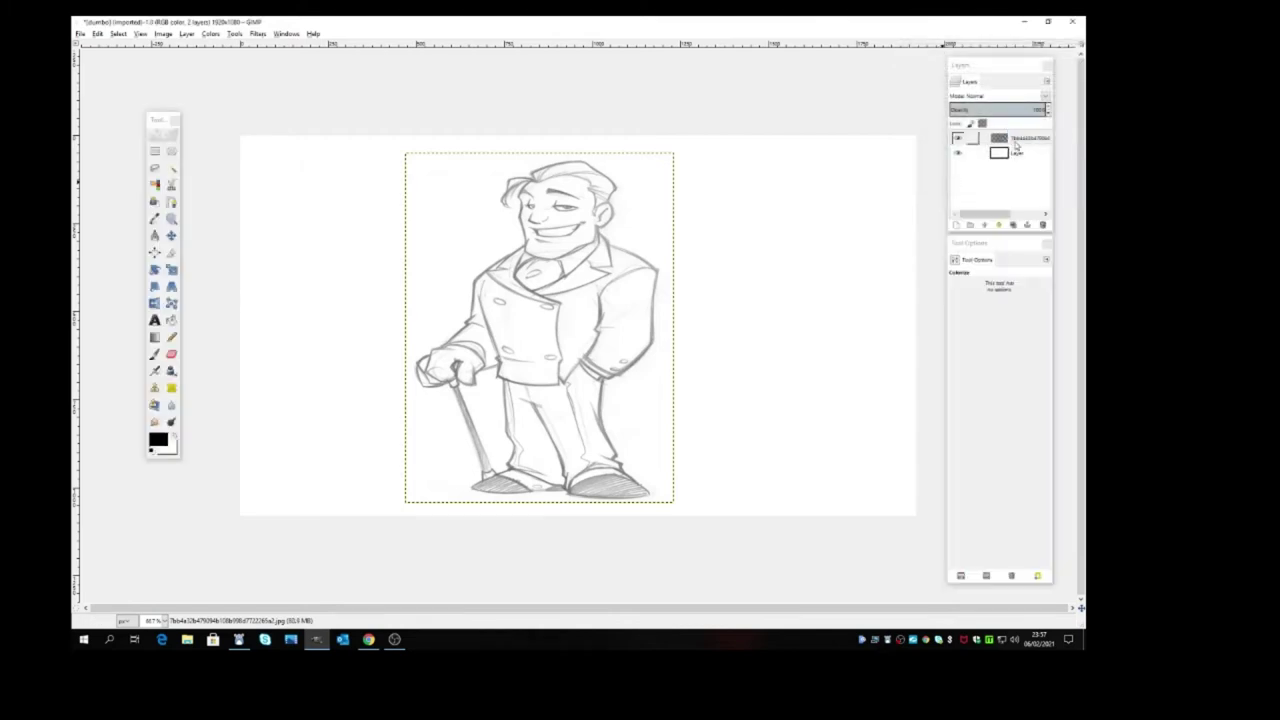
{"action": "left_click", "coordinate": [1016, 145]}
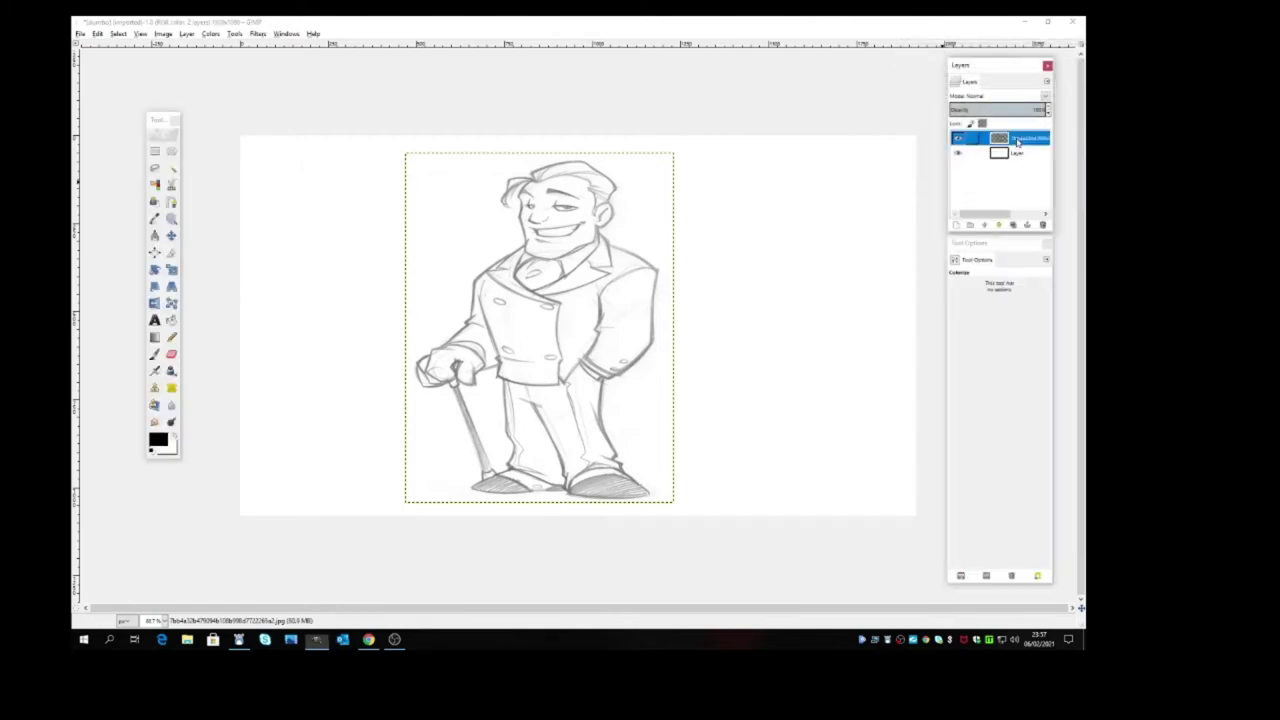
Reopen Colorize on the sketch and raise its lightness so the lines turn pale grey
{"action": "left_click", "coordinate": [211, 34]}
{"action": "left_click", "coordinate": [226, 74]}
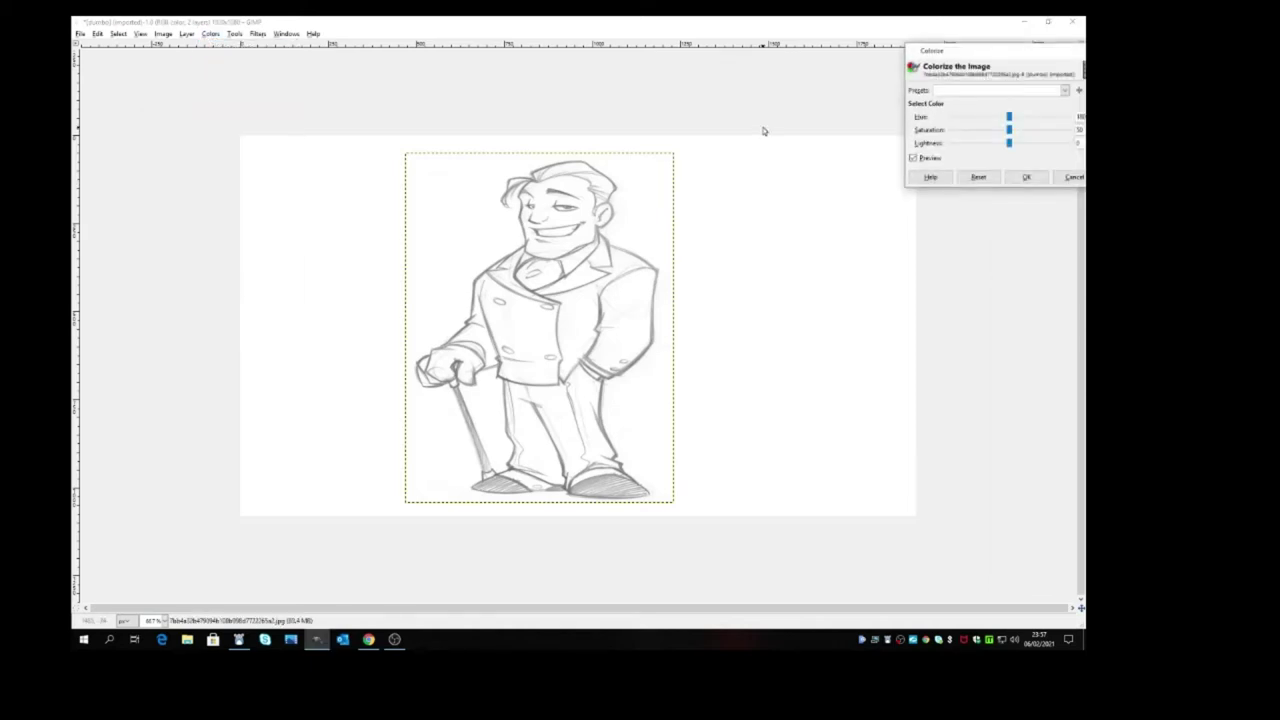
{"action": "mouse_move", "coordinate": [1010, 145]}
{"action": "left_mouse_down"}
{"action": "mouse_move", "coordinate": [1066, 141]}
{"action": "mouse_move", "coordinate": [966, 147]}
{"action": "mouse_move", "coordinate": [1020, 151]}
{"action": "left_mouse_up"}
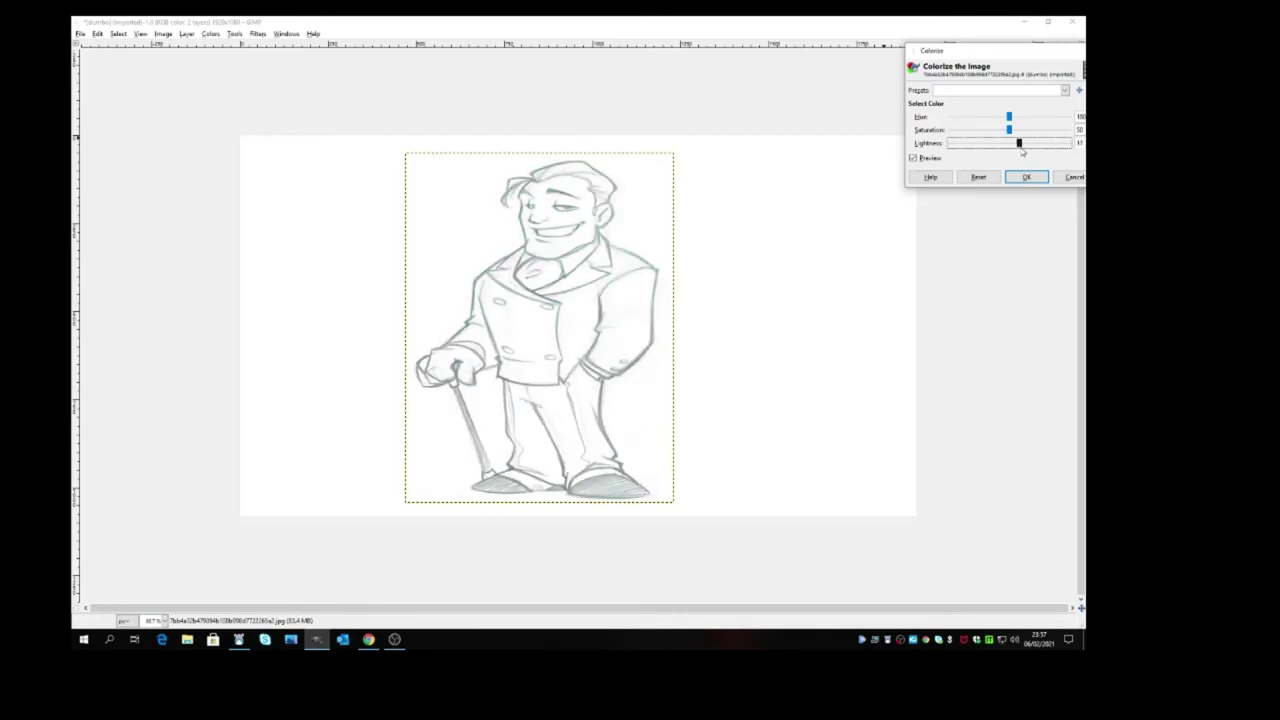
{"action": "left_click_drag", "start_coordinate": [1025, 150], "coordinate": [939, 134]}
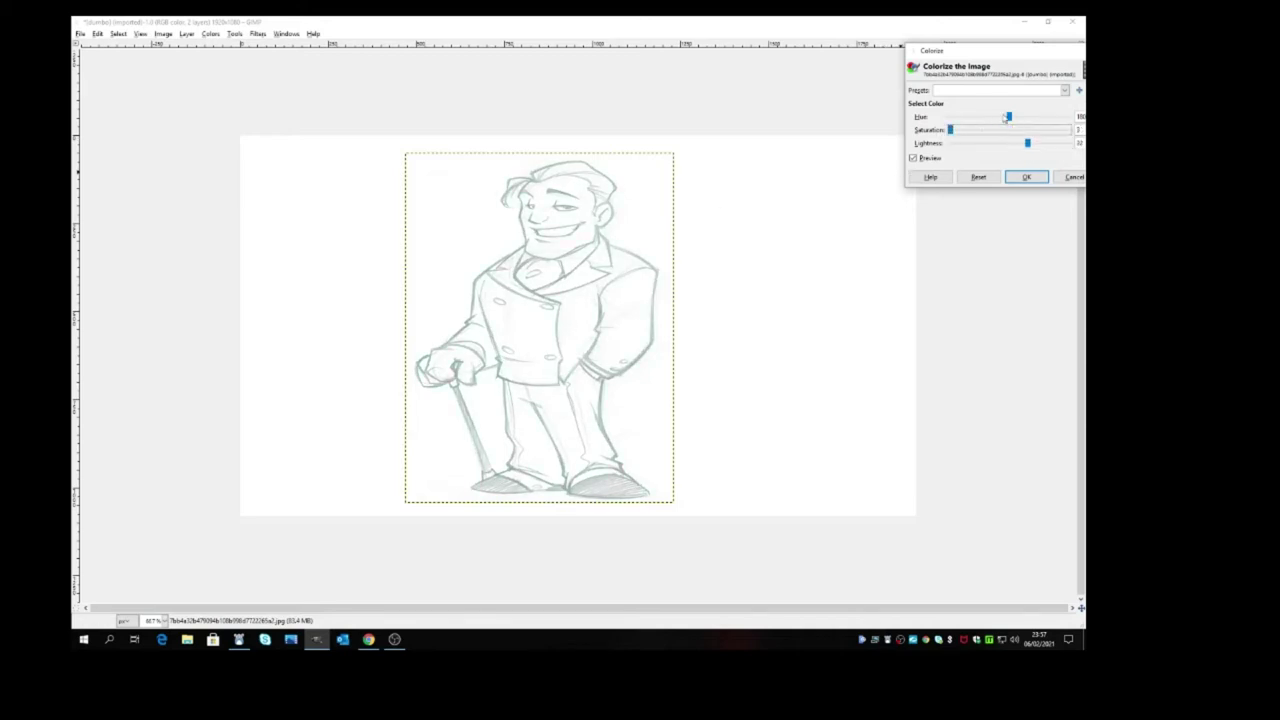
{"action": "left_click_drag", "start_coordinate": [1029, 148], "coordinate": [1040, 148]}
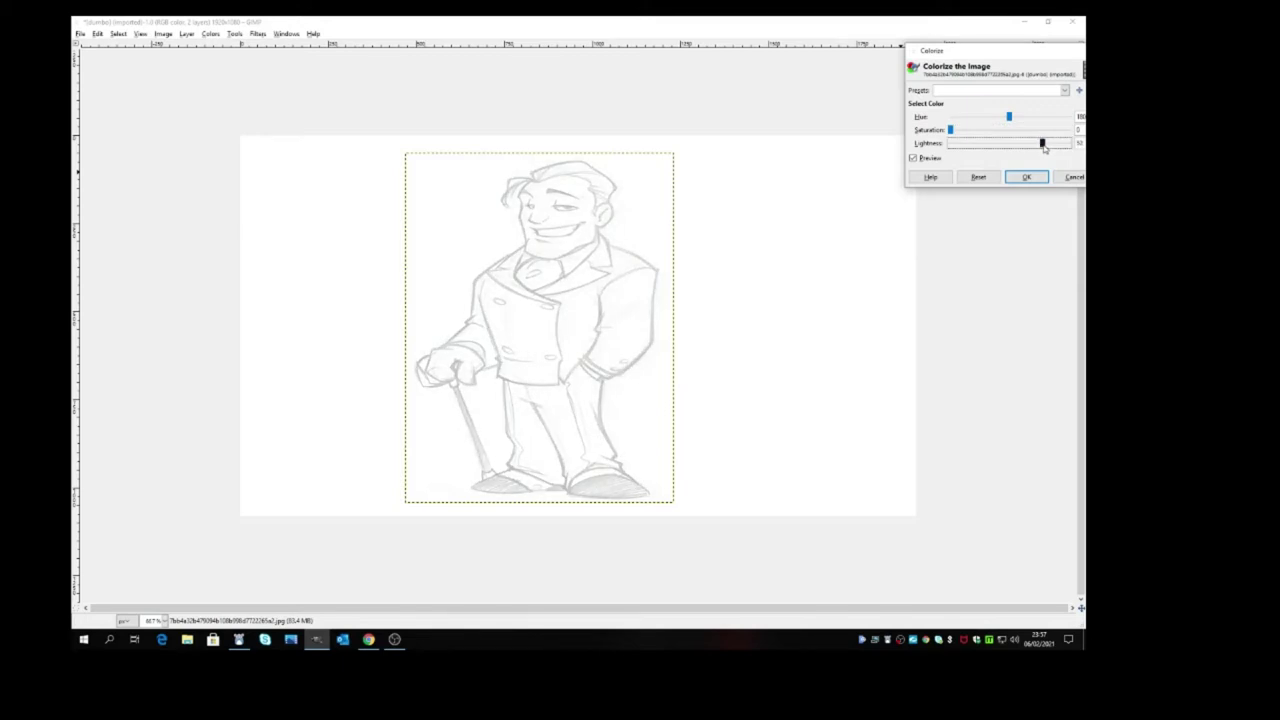
Apply the pale grey Colorize and zoom the view to 200%
{"action": "left_click", "coordinate": [1027, 178]}
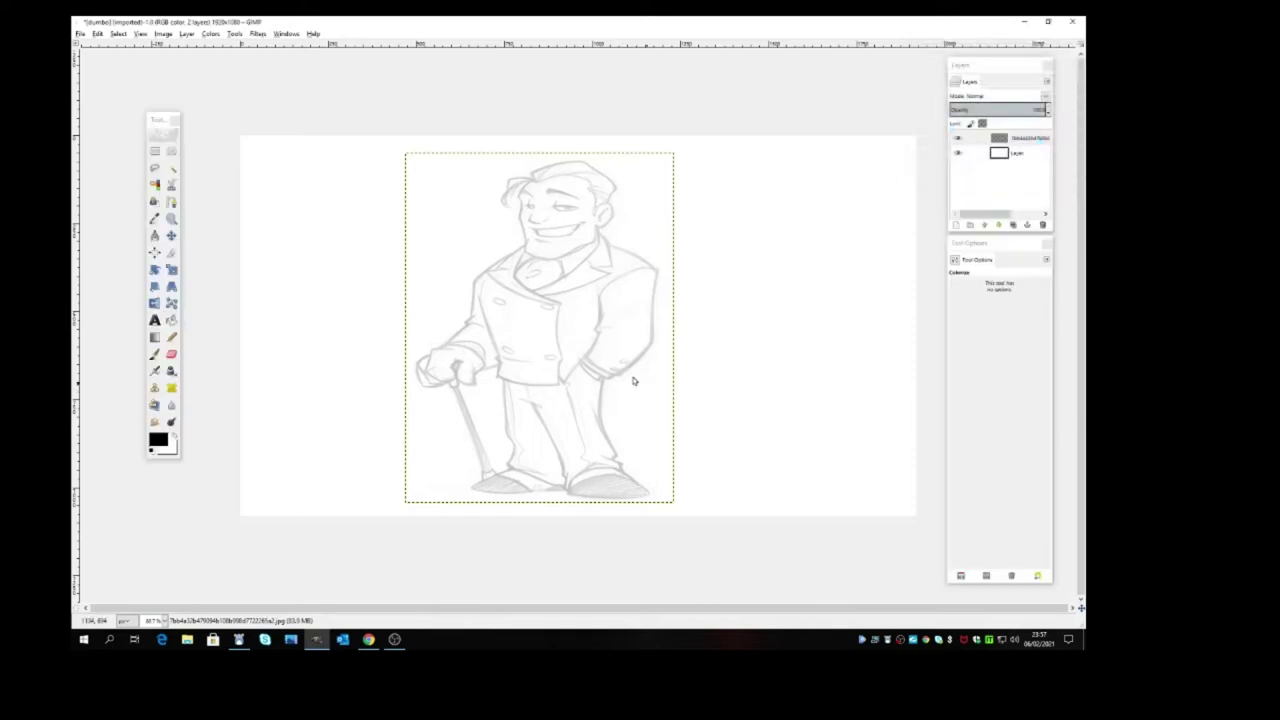
{"action": "left_click", "coordinate": [160, 621]}
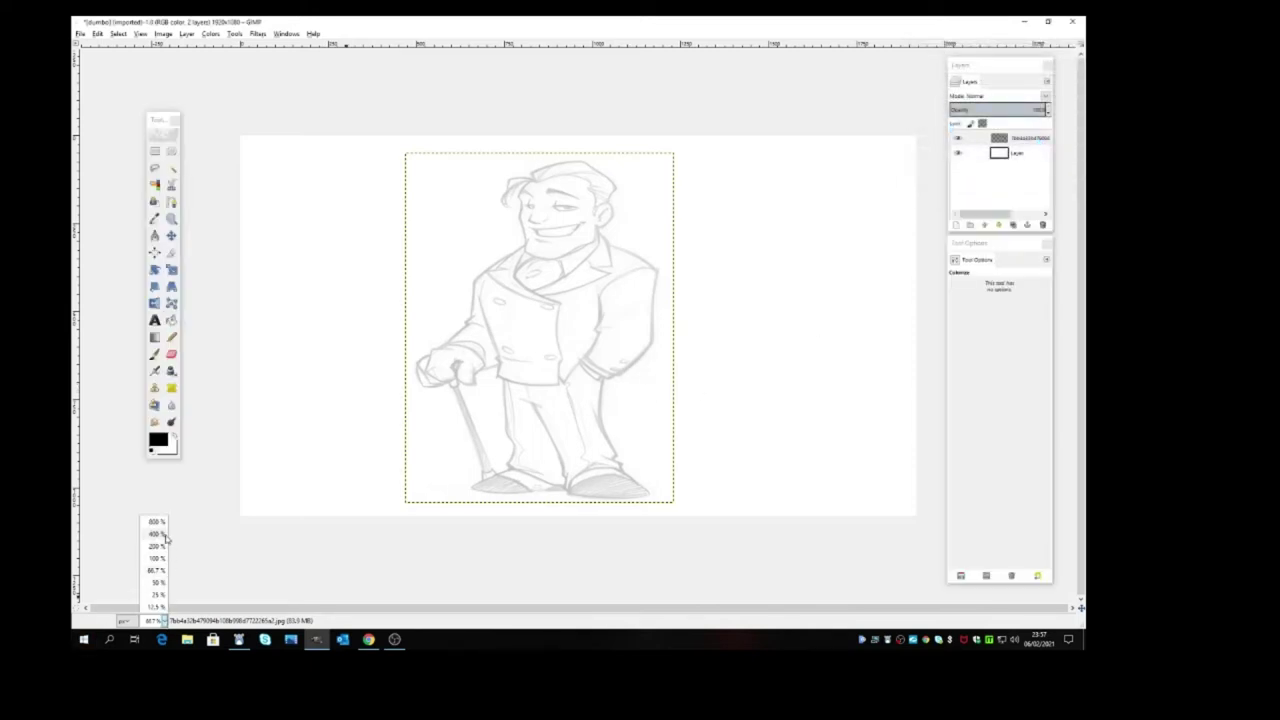
{"action": "left_click", "coordinate": [162, 548]}
{"action": "scroll", "coordinate": [403, 425], "scroll_direction": "up", "scroll_amount": 5}
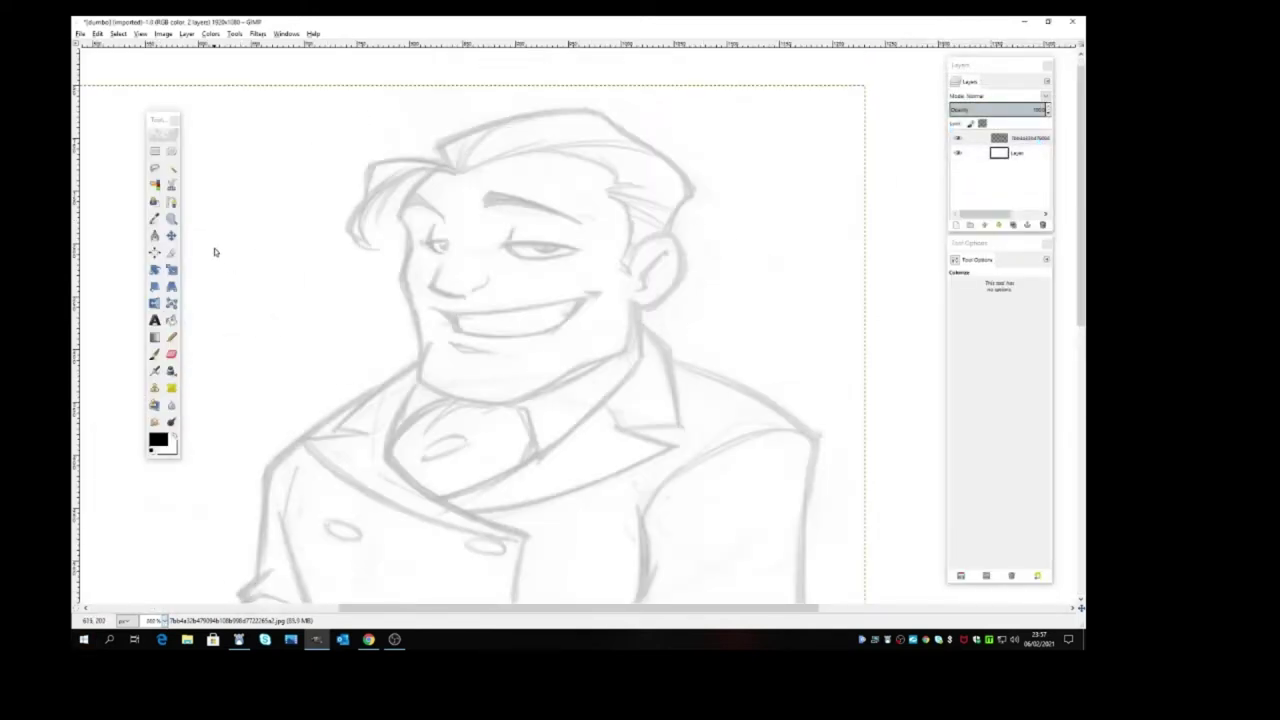
{"action": "left_click", "coordinate": [171, 201]}
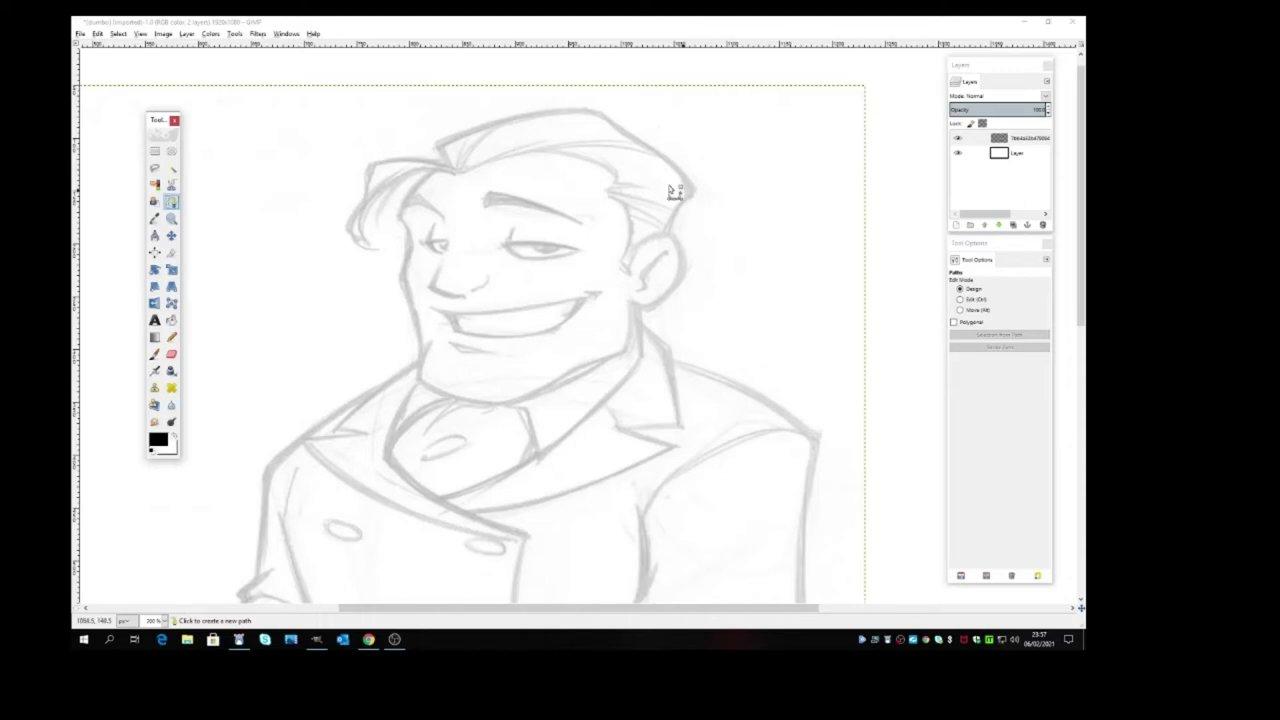
Add a new transparent-fill layer on top and rename it 'draw'
{"action": "left_click", "coordinate": [995, 153]}
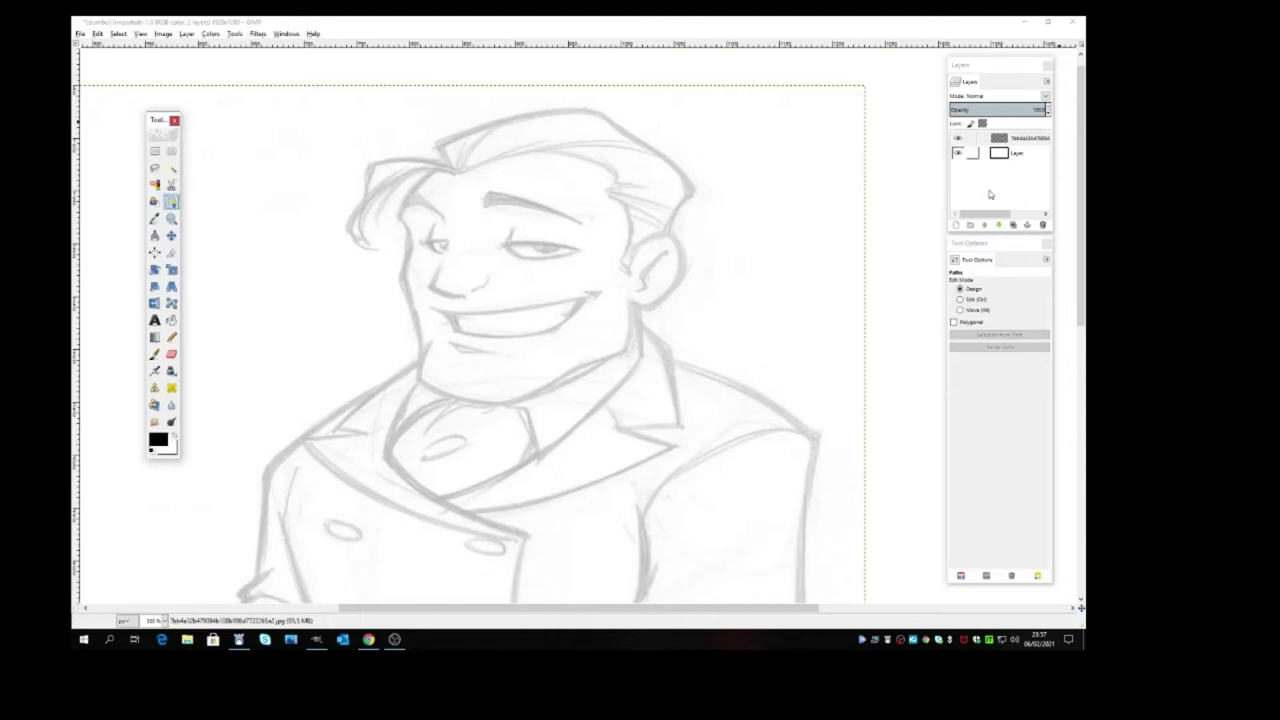
{"action": "left_click", "coordinate": [955, 226]}
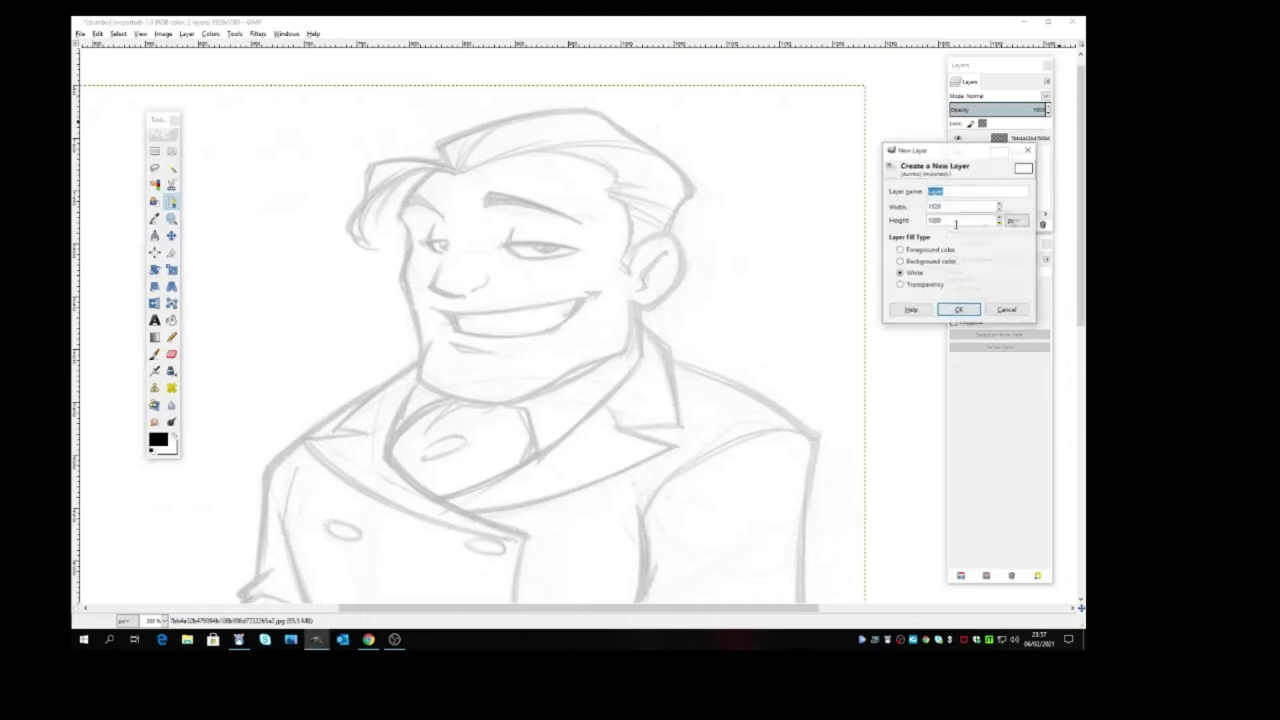
{"action": "left_click", "coordinate": [912, 274]}
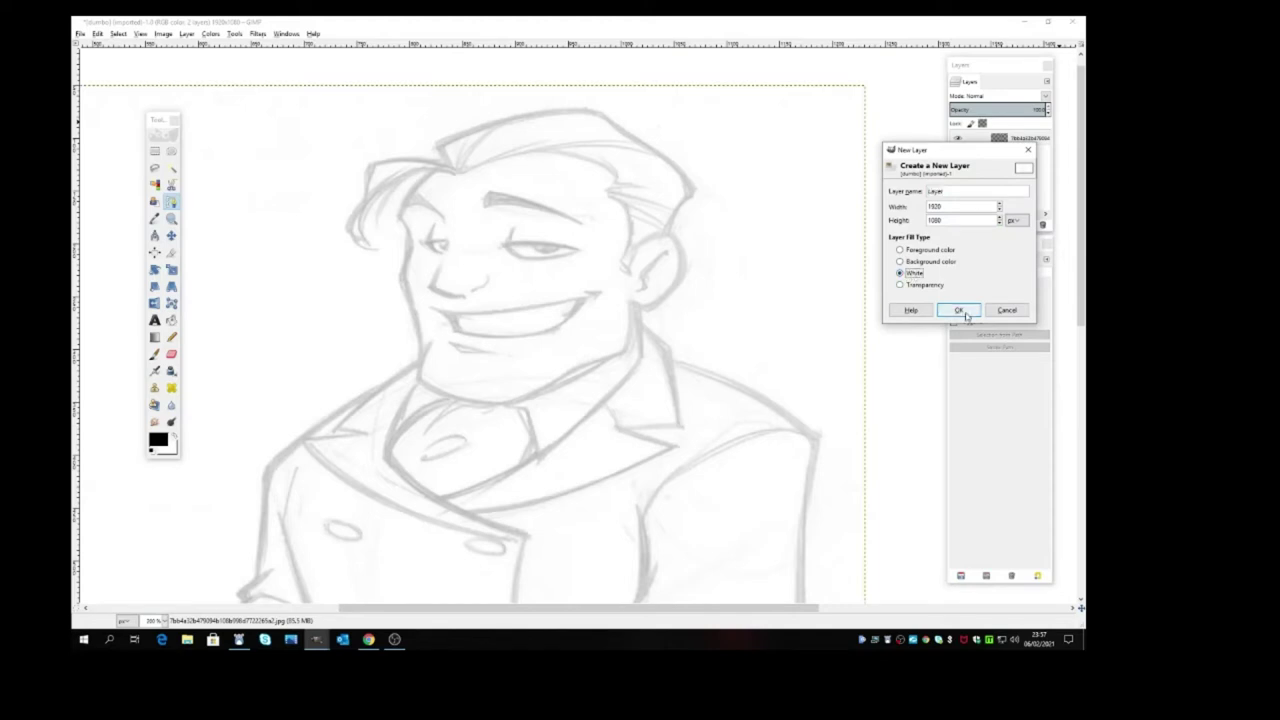
{"action": "left_click", "coordinate": [916, 286]}
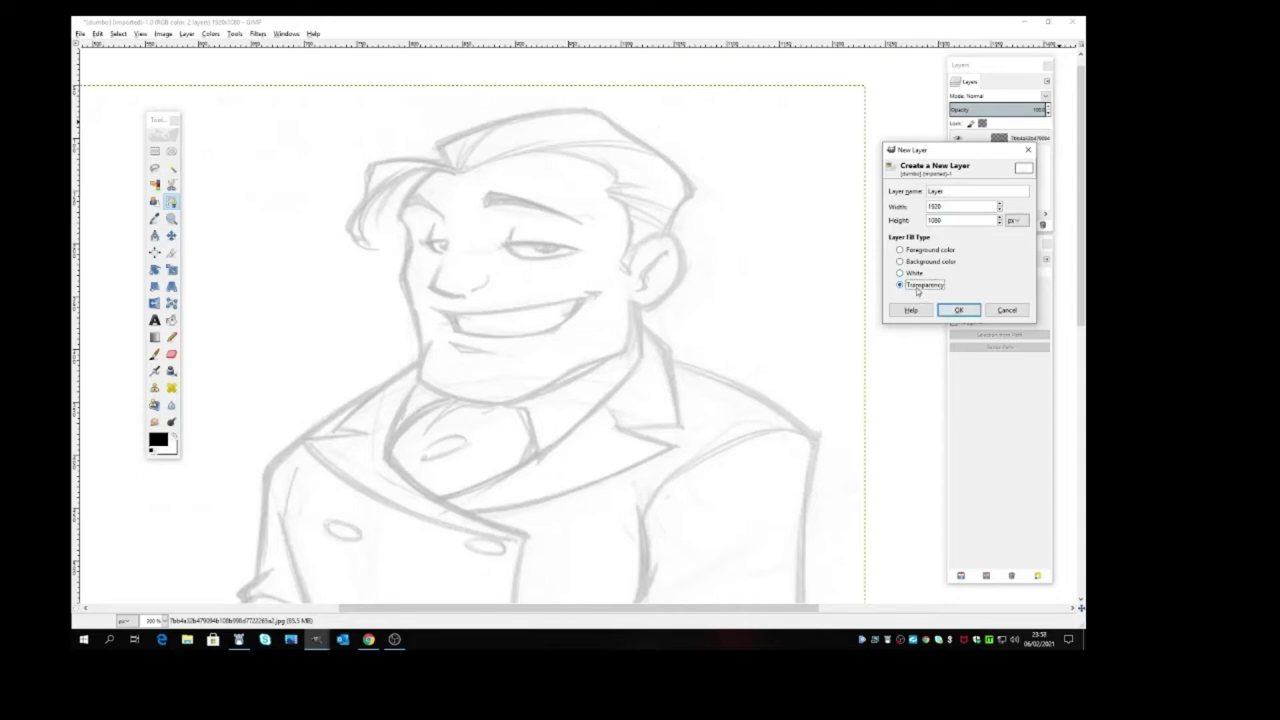
{"action": "left_click", "coordinate": [958, 310]}
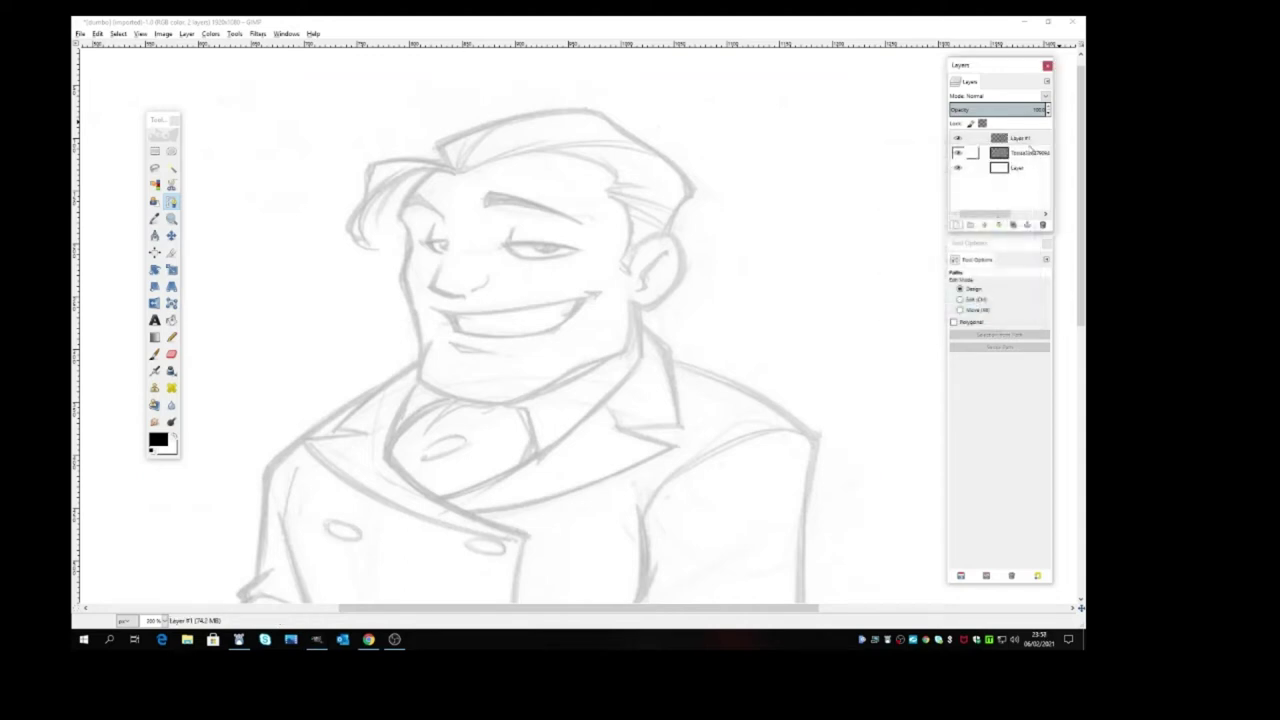
{"action": "left_click", "coordinate": [1018, 142]}
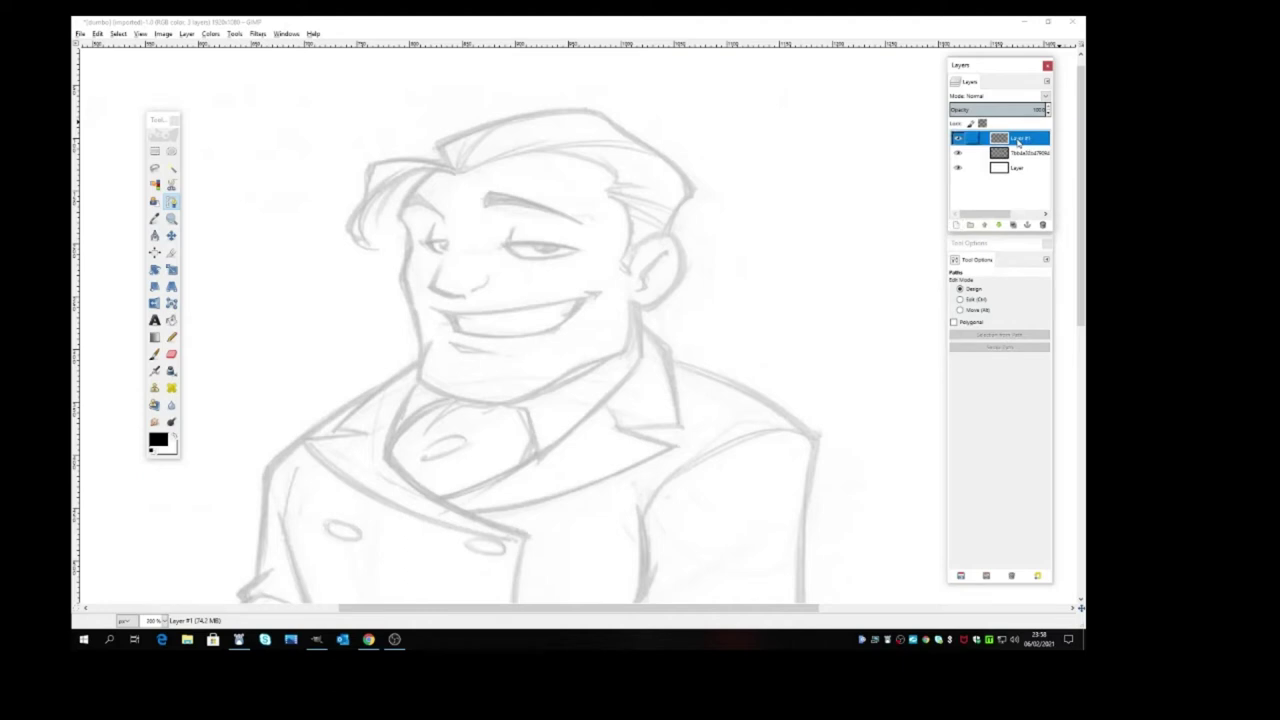
{"action": "double_click", "coordinate": [1018, 141]}
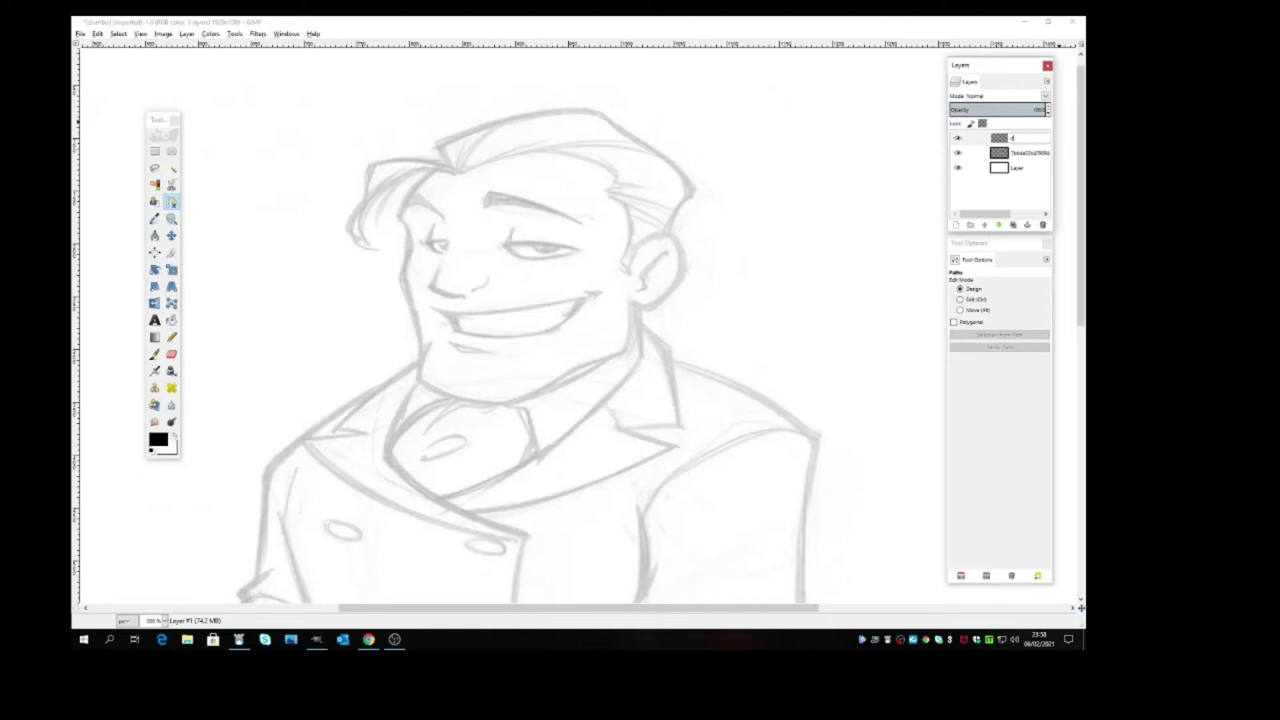
{"action": "key", "text": "Return"}
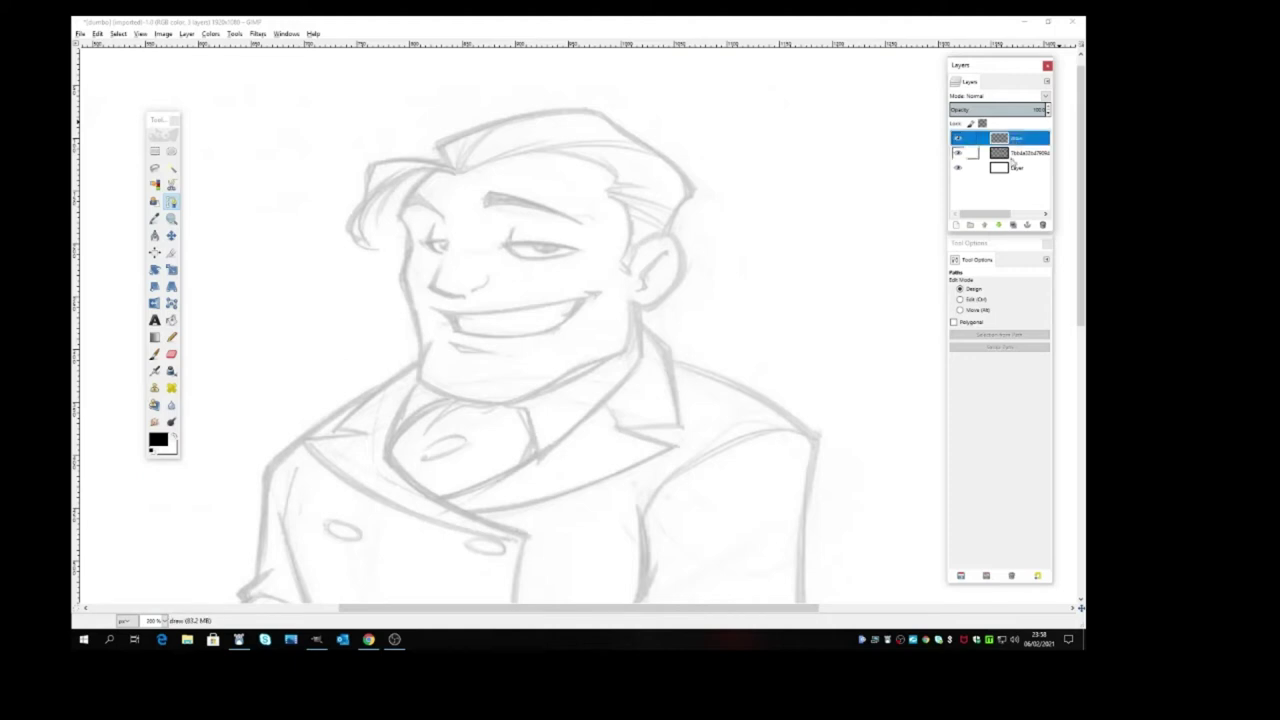
{"action": "left_click", "coordinate": [1012, 154]}
{"action": "left_click", "coordinate": [1006, 169]}
{"action": "left_click", "coordinate": [1003, 140]}
{"action": "scroll", "coordinate": [620, 245], "scroll_direction": "down", "scroll_amount": 5}
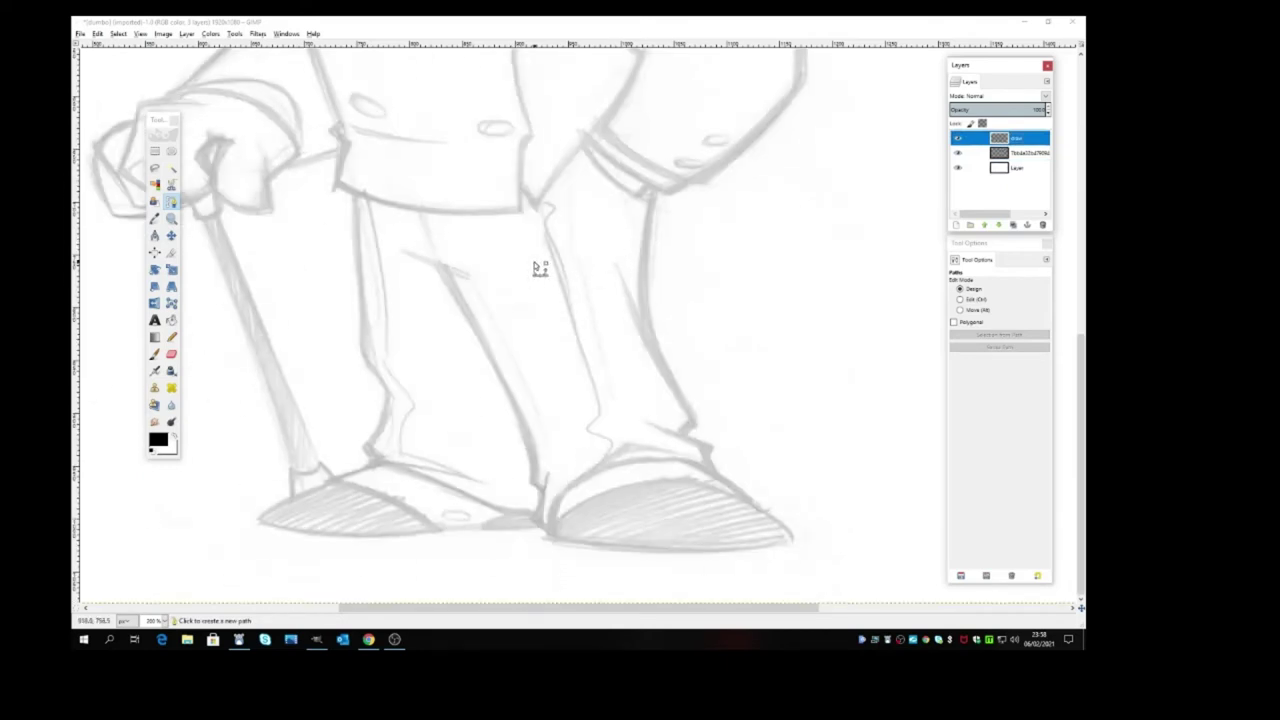
{"action": "scroll", "coordinate": [534, 266], "scroll_direction": "up", "scroll_amount": 5}
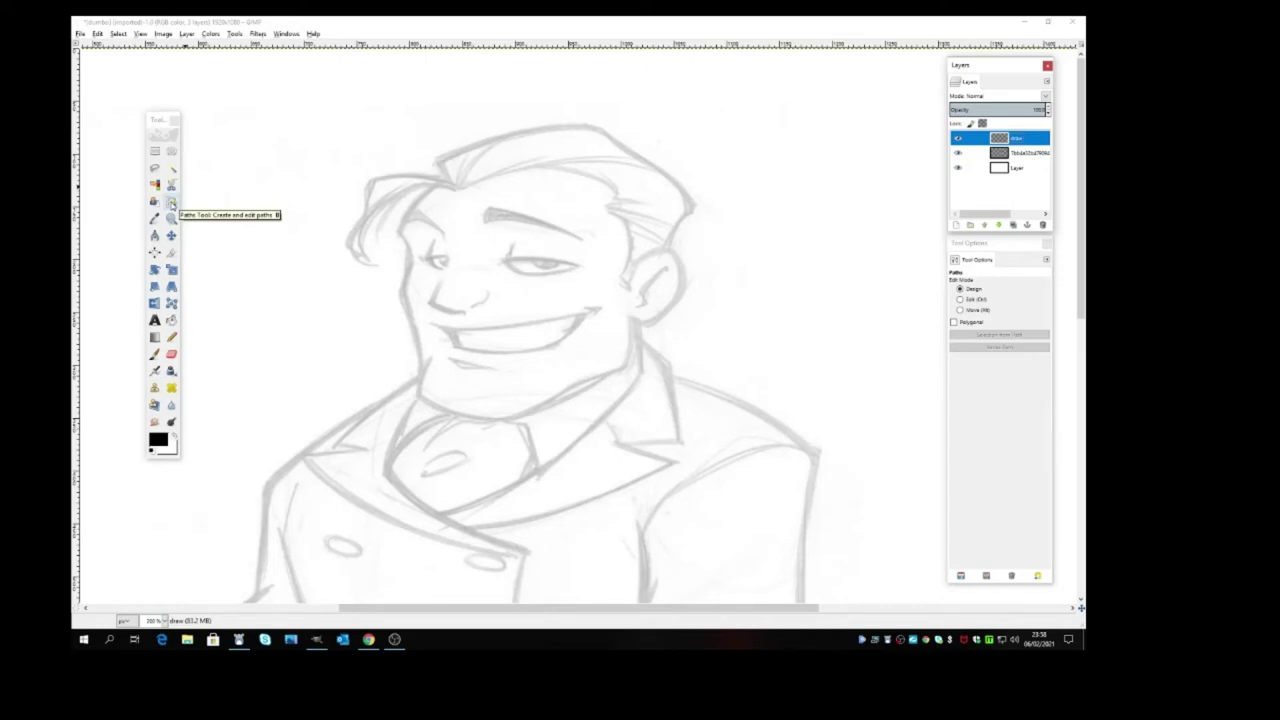
{"action": "left_click", "coordinate": [171, 203]}
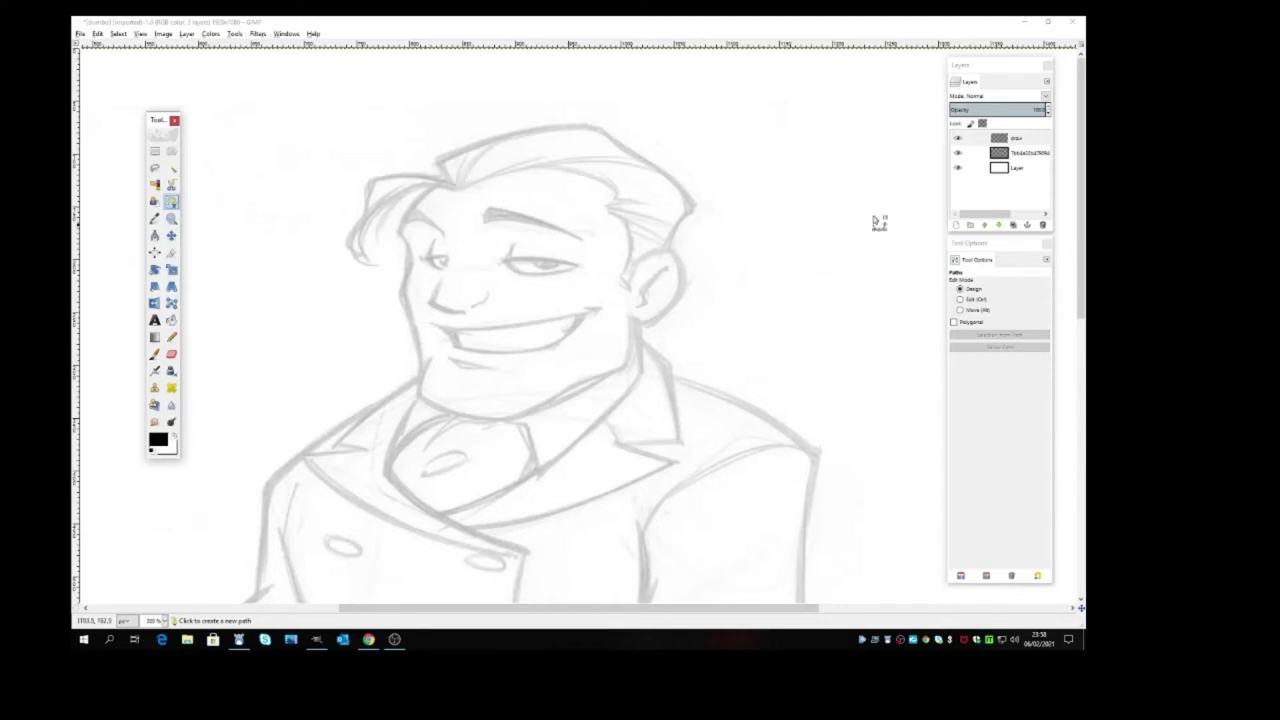
{"action": "left_click", "coordinate": [975, 168]}
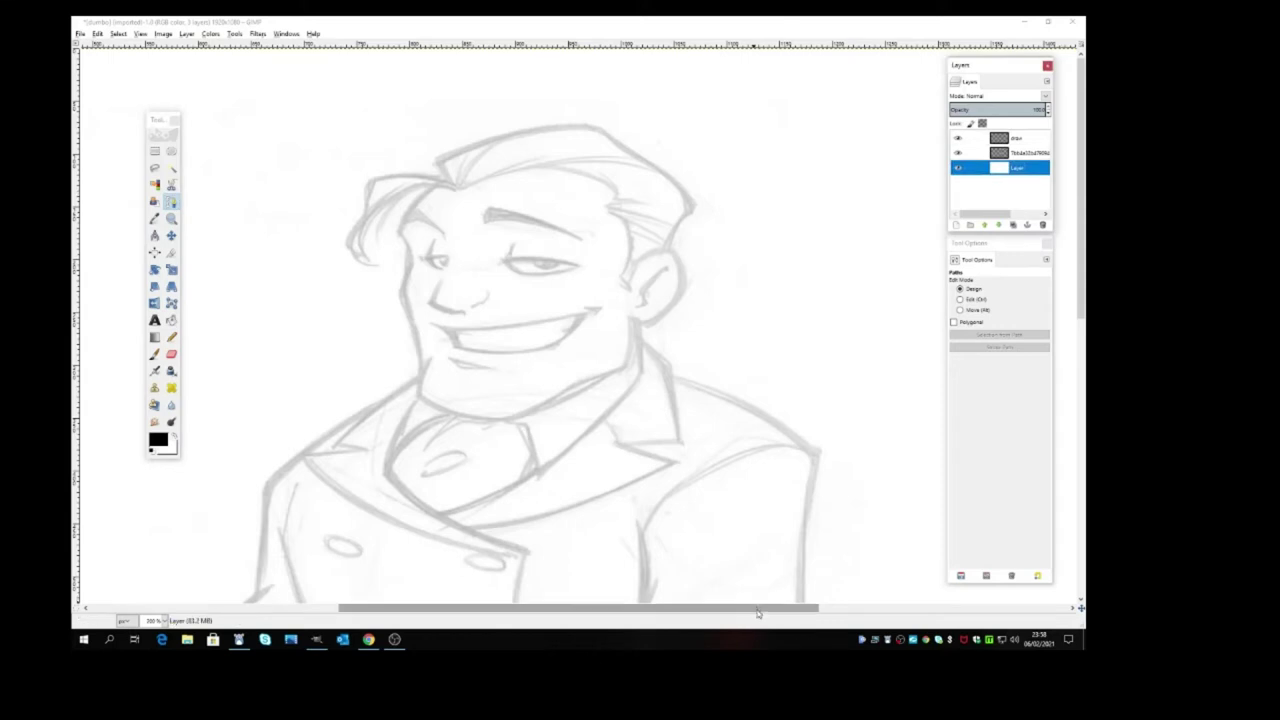
Draw a straight diagonal two-anchor path and stroke it in solid black
{"action": "left_click_drag", "start_coordinate": [757, 608], "coordinate": [985, 608]}
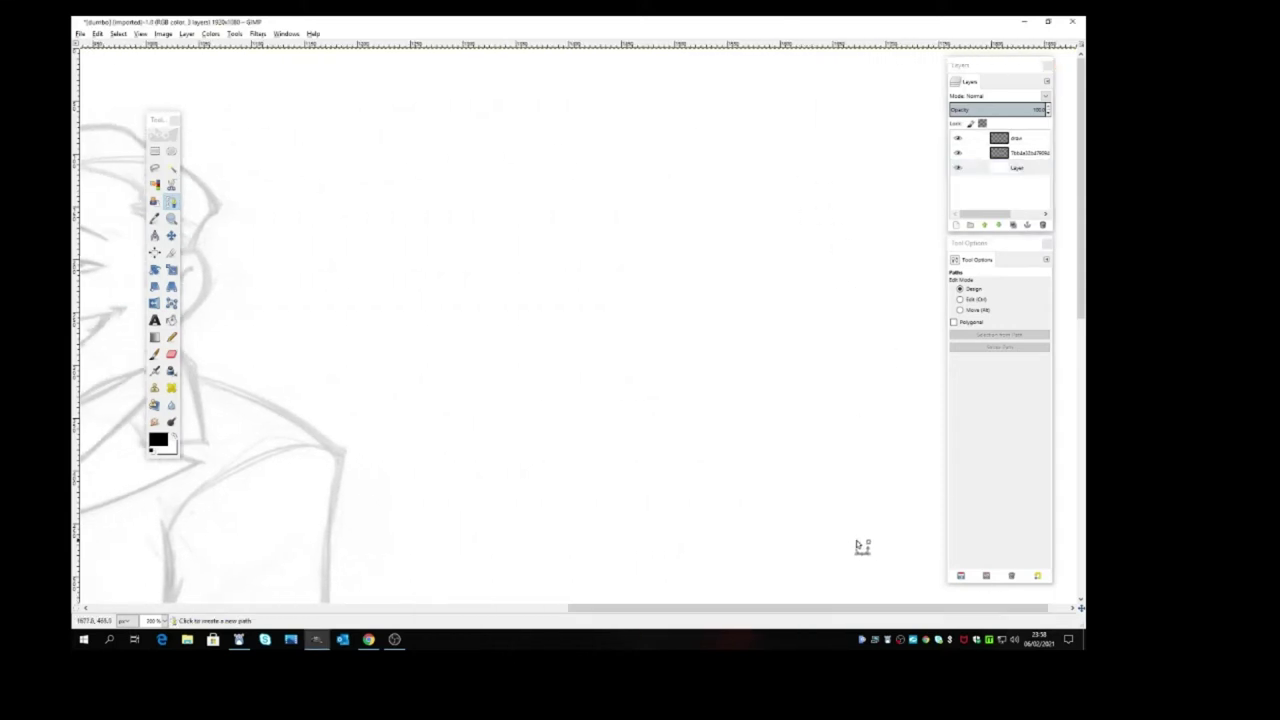
{"action": "left_click_drag", "start_coordinate": [840, 608], "coordinate": [860, 608]}
{"action": "left_click", "coordinate": [737, 106]}
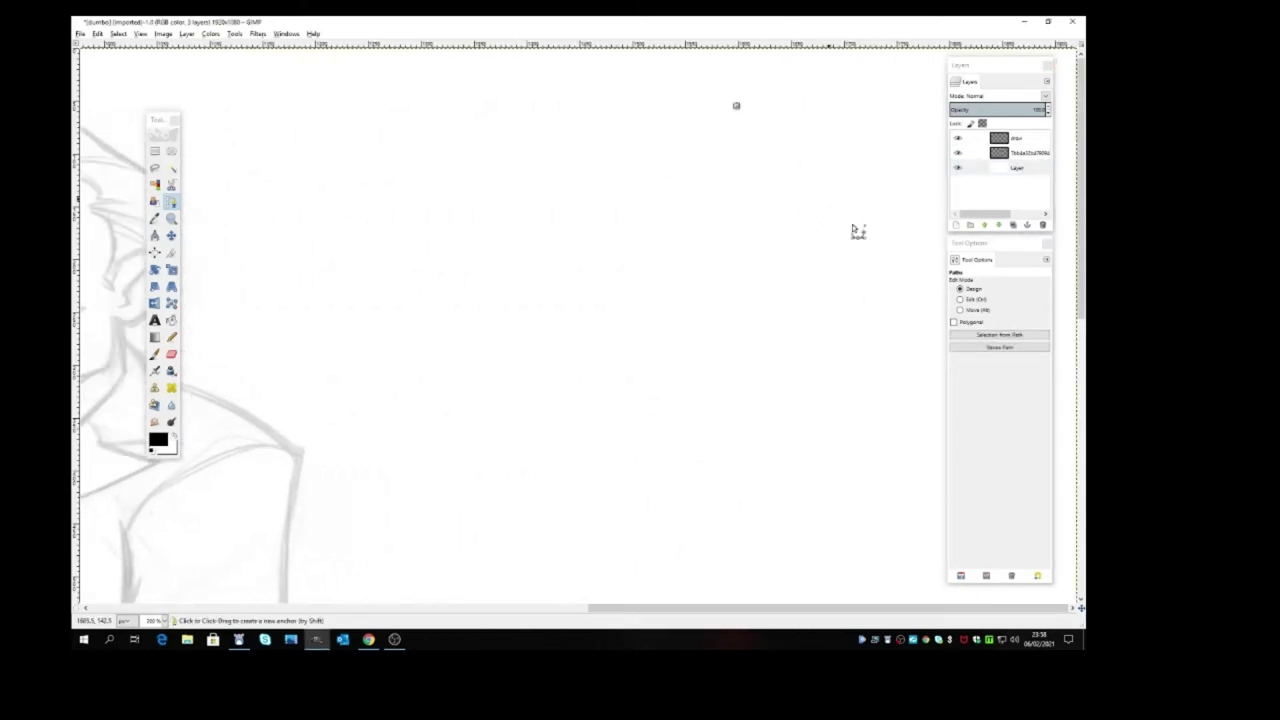
{"action": "left_click", "coordinate": [912, 270]}
{"action": "left_click", "coordinate": [1002, 347]}
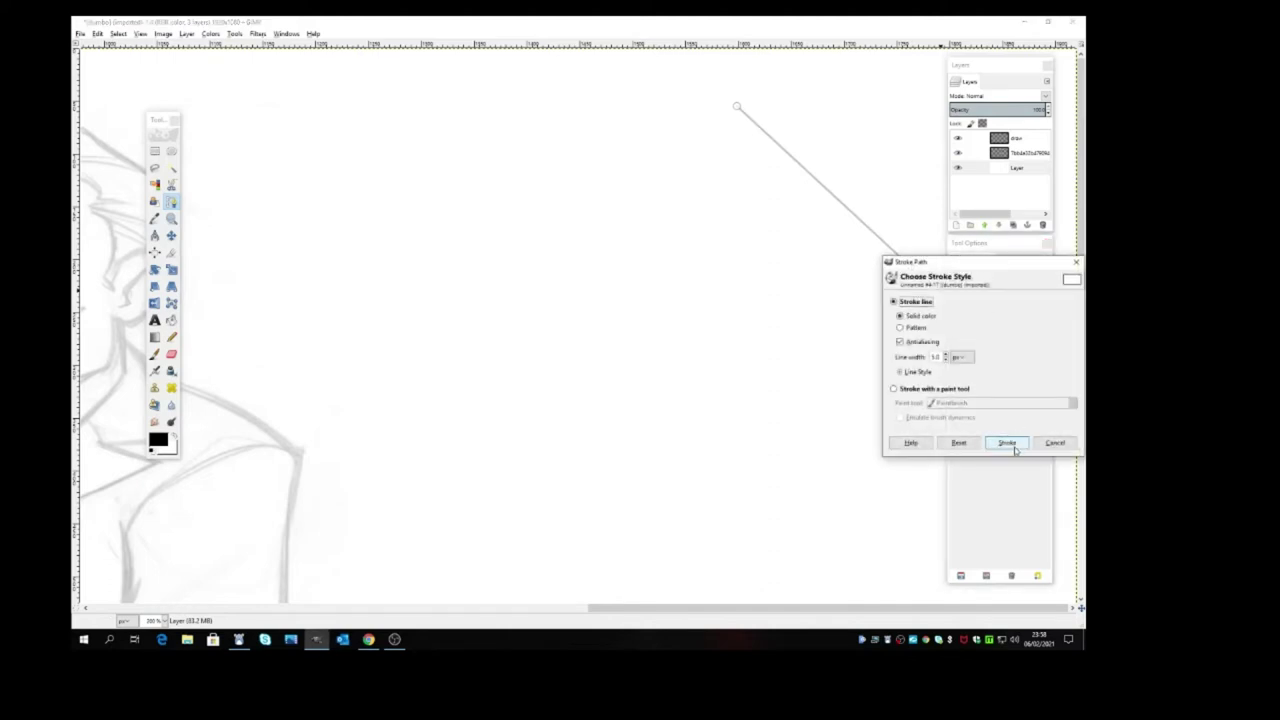
{"action": "left_click", "coordinate": [1006, 443]}
{"action": "left_click", "coordinate": [171, 201]}
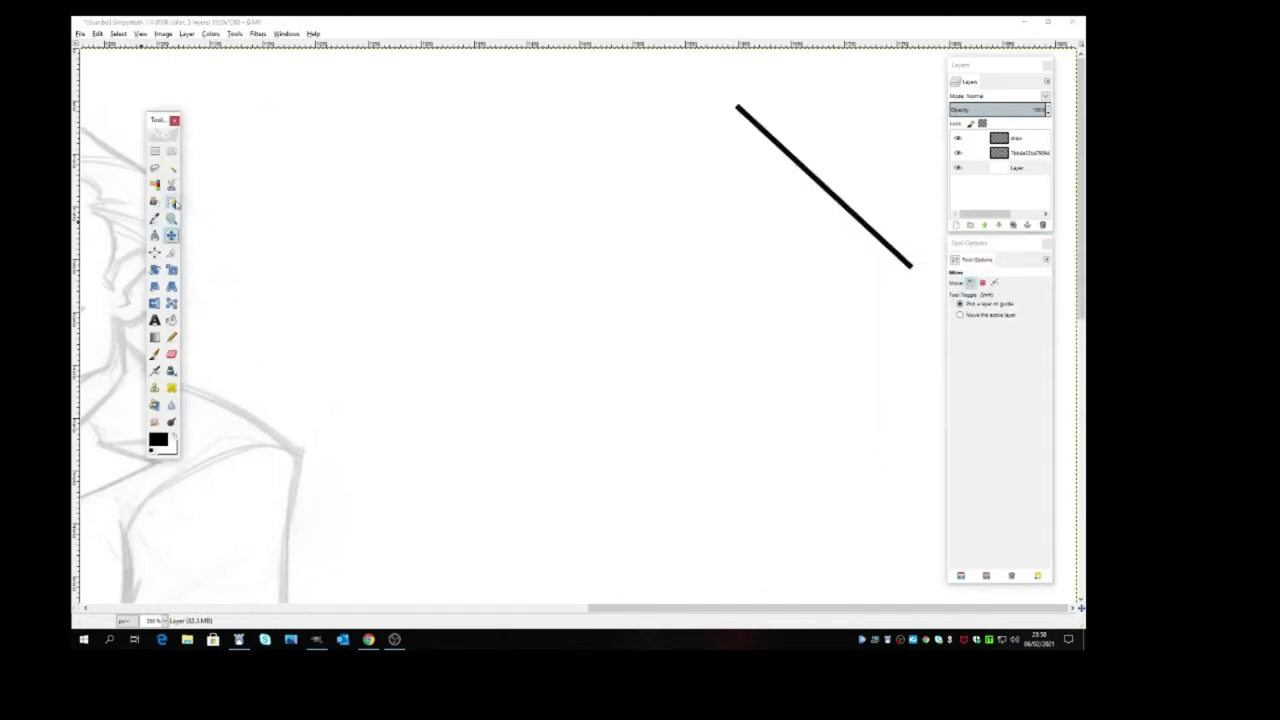
Draw a curved hook path with Bézier handles and stroke it in black
{"action": "left_click", "coordinate": [669, 150]}
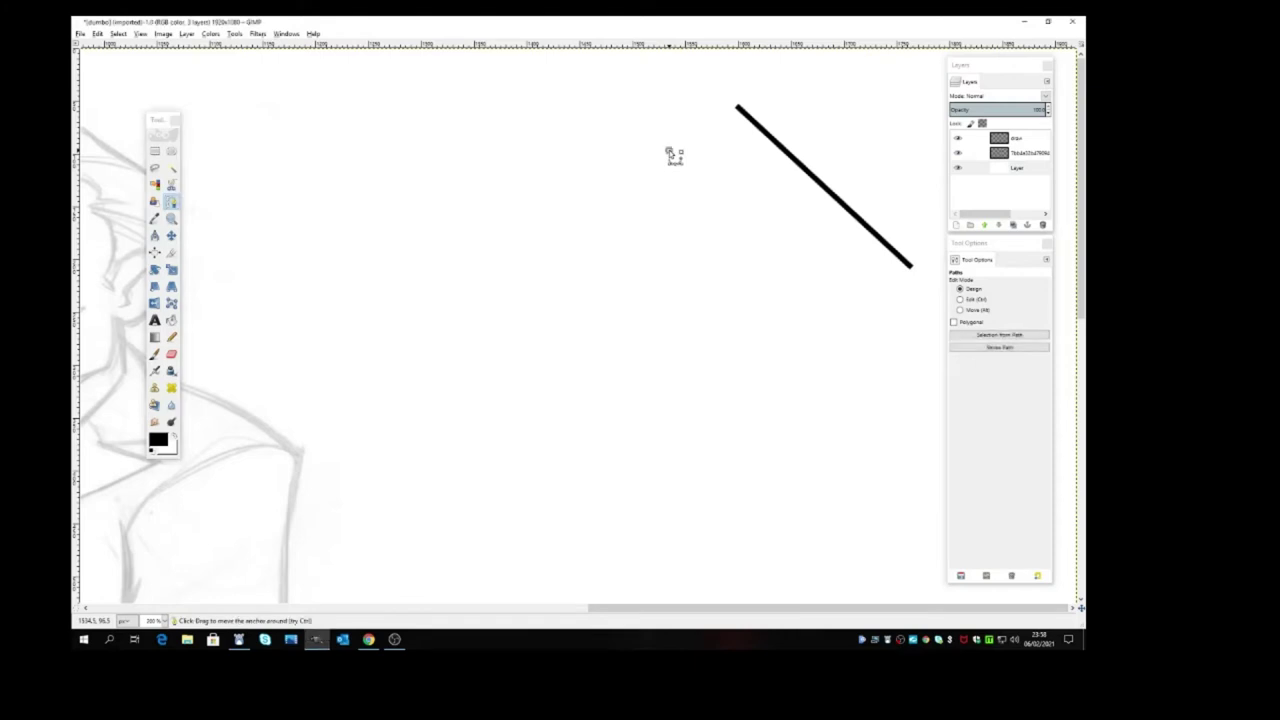
{"action": "left_click", "coordinate": [791, 223]}
{"action": "left_click_drag", "start_coordinate": [791, 223], "coordinate": [817, 277]}
{"action": "mouse_move", "coordinate": [775, 160]}
{"action": "left_mouse_down"}
{"action": "mouse_move", "coordinate": [809, 129]}
{"action": "mouse_move", "coordinate": [775, 158]}
{"action": "left_mouse_up"}
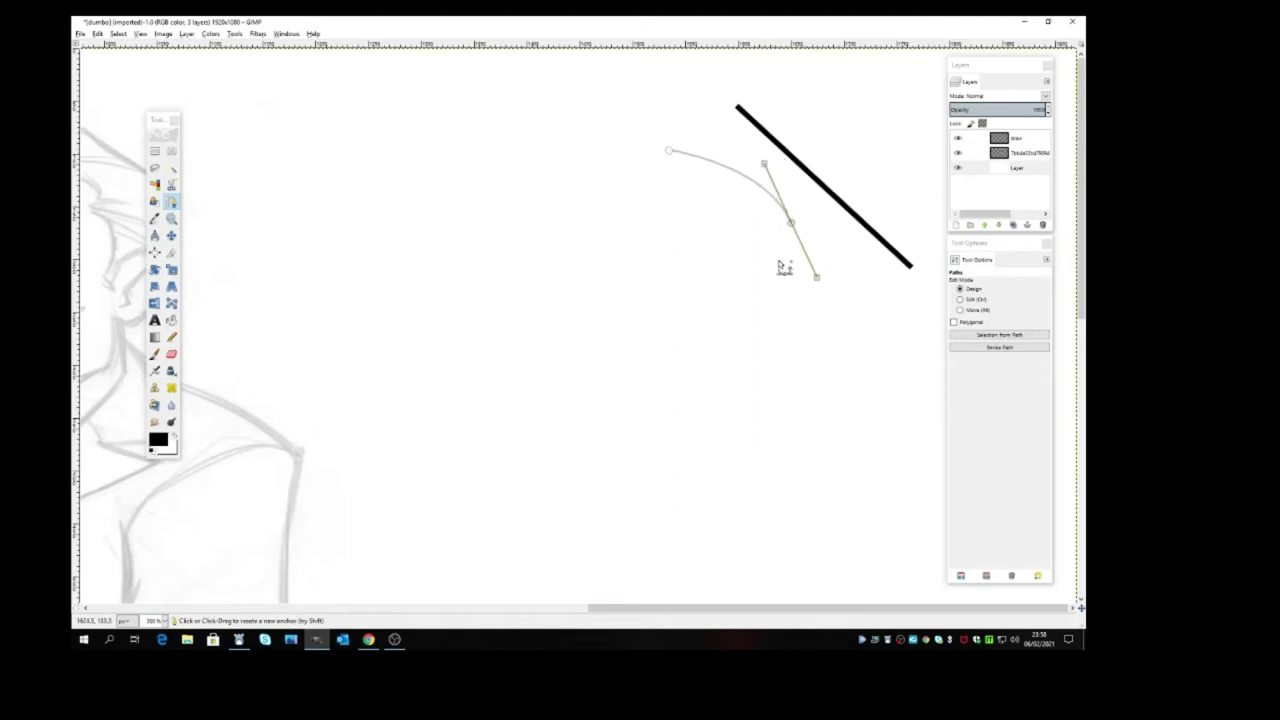
{"action": "left_click_drag", "start_coordinate": [818, 280], "coordinate": [829, 335]}
{"action": "left_click_drag", "start_coordinate": [765, 164], "coordinate": [847, 140]}
{"action": "left_click", "coordinate": [1006, 348]}
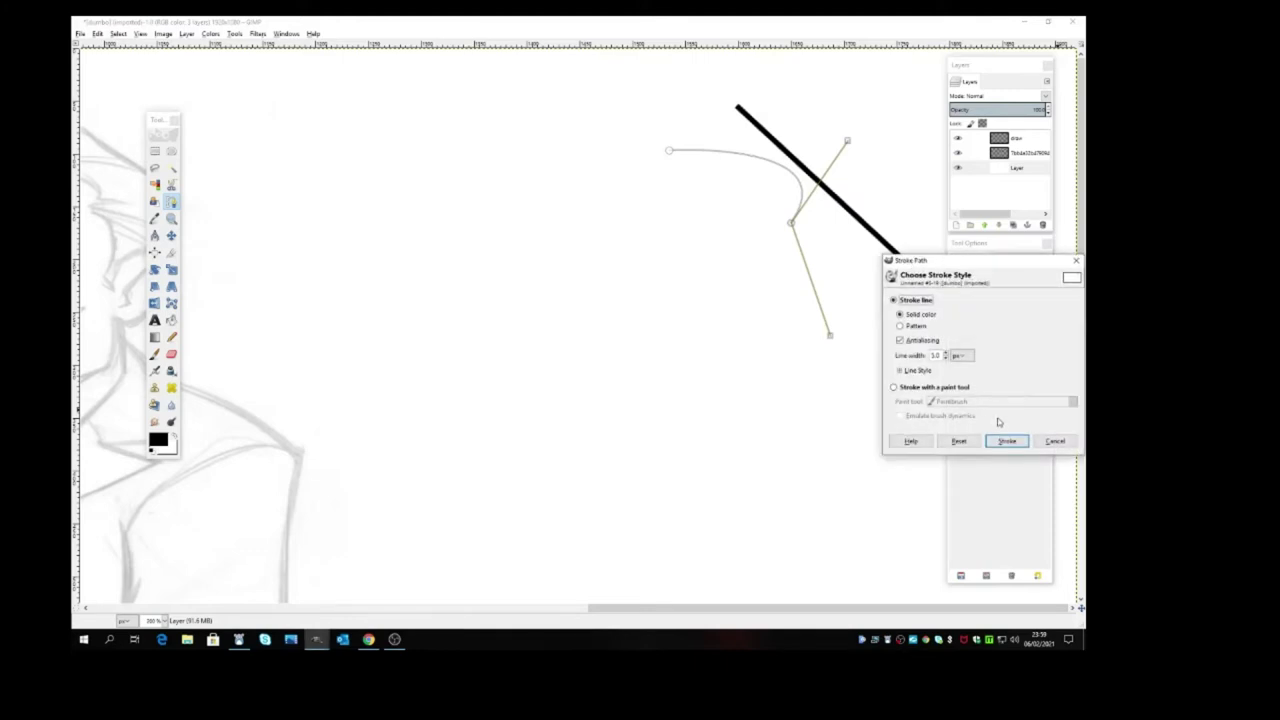
{"action": "left_click", "coordinate": [1006, 440]}
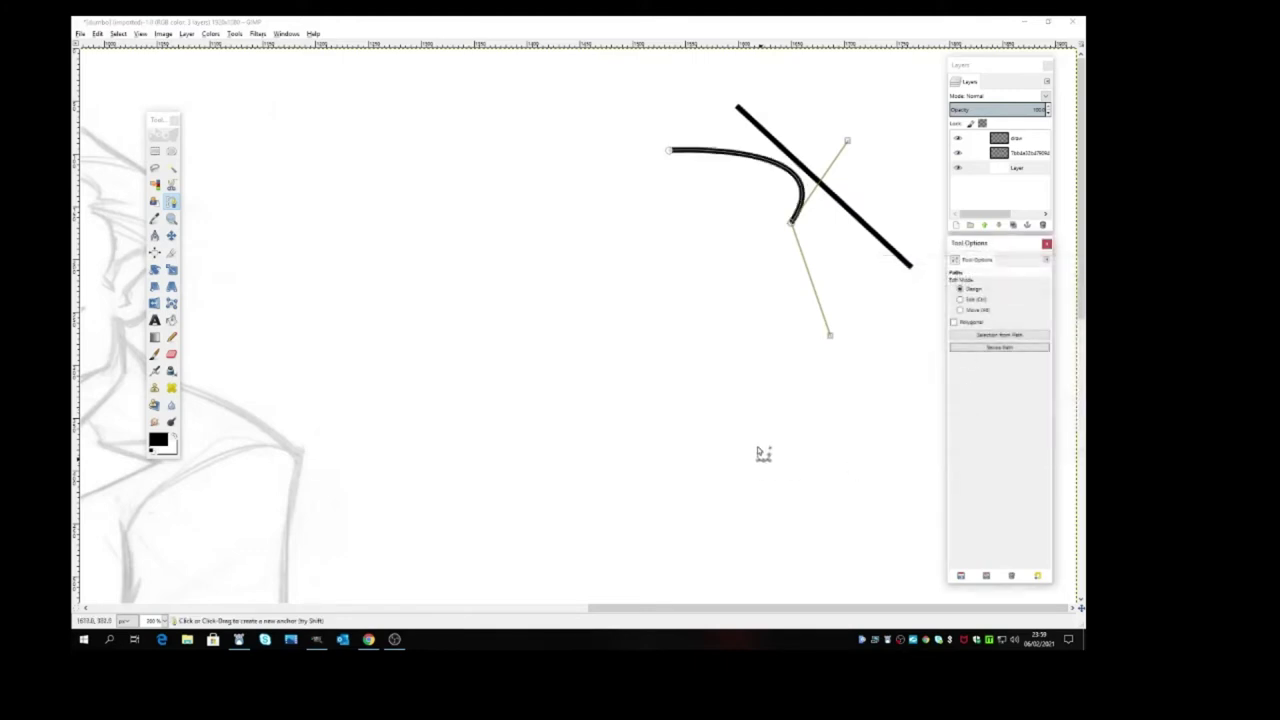
{"action": "left_click", "coordinate": [171, 235]}
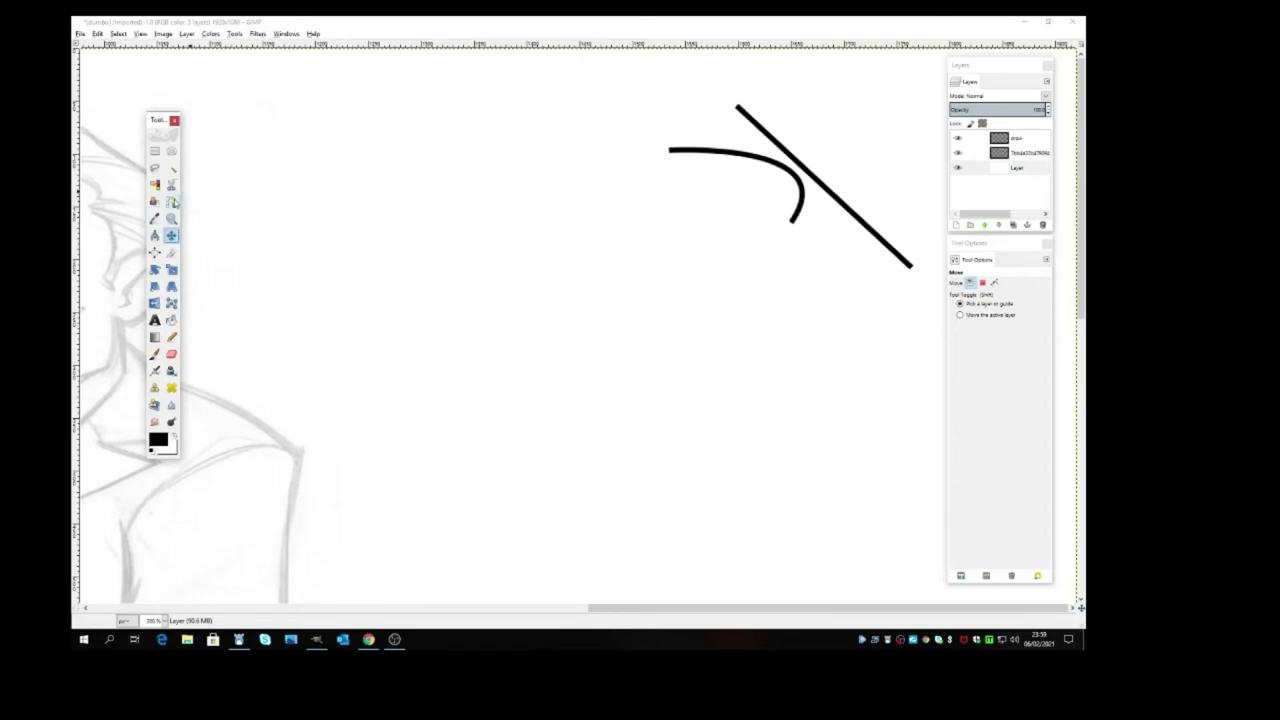
Draw a three-anchor path, bend it at the middle anchor, and stroke it in black
{"action": "left_click", "coordinate": [172, 202]}
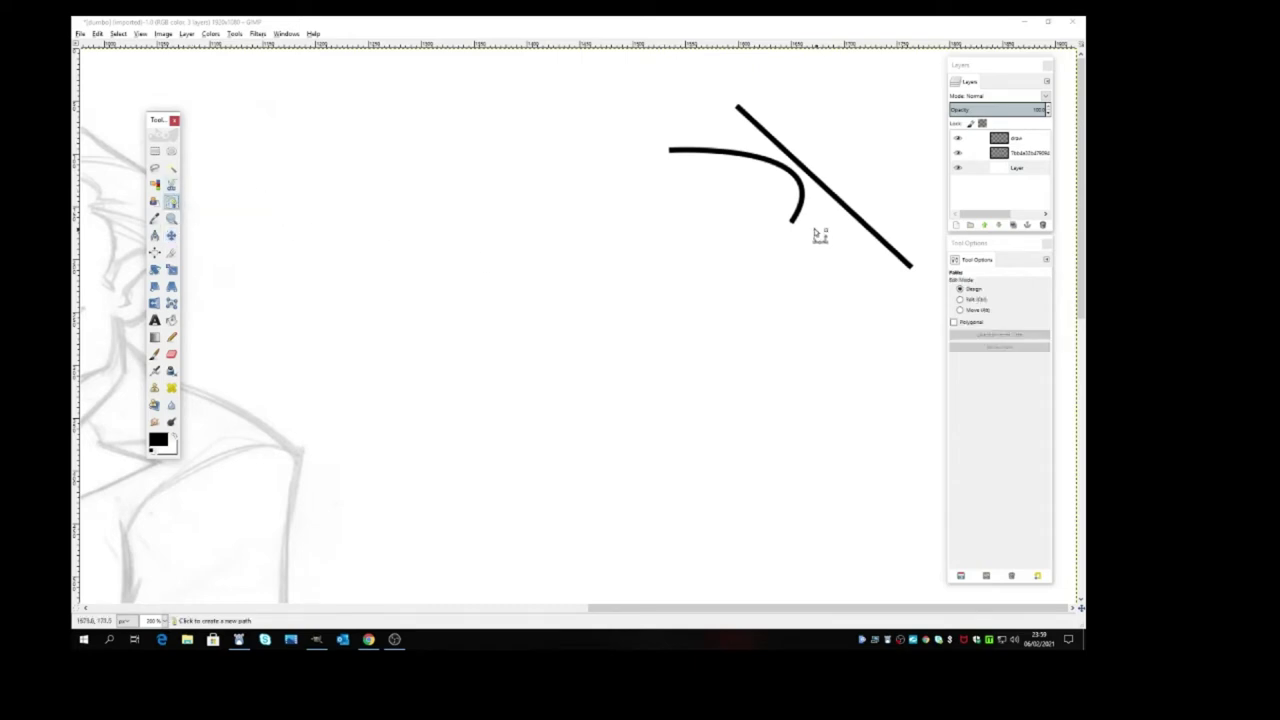
{"action": "left_click", "coordinate": [623, 214]}
{"action": "left_click", "coordinate": [724, 246]}
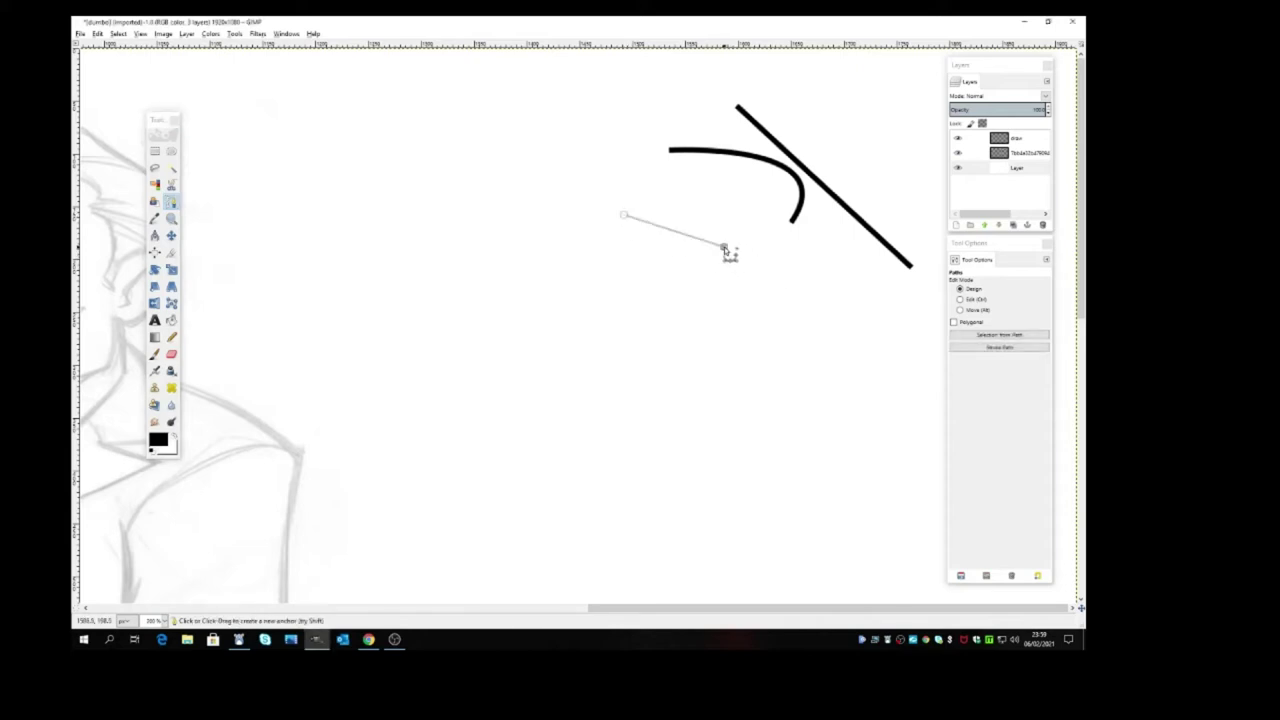
{"action": "left_click", "coordinate": [820, 325]}
{"action": "left_click_drag", "start_coordinate": [725, 248], "coordinate": [716, 287]}
{"action": "left_click", "coordinate": [1000, 346]}
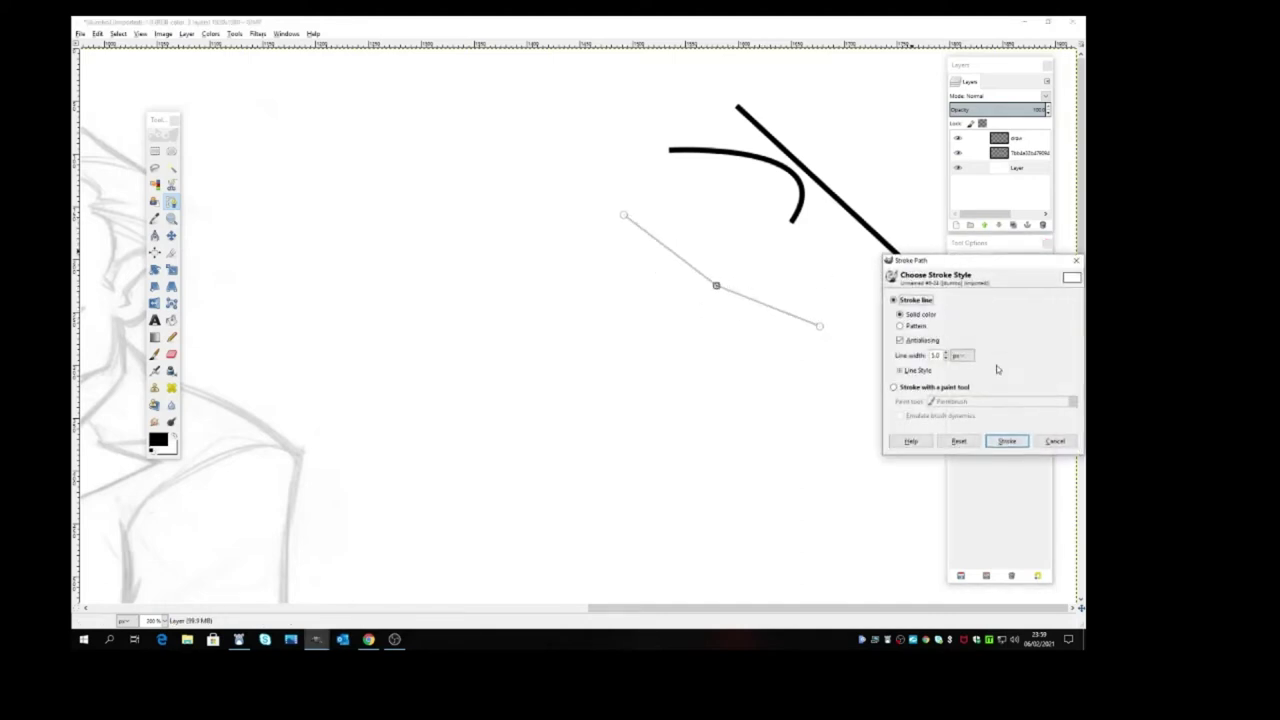
{"action": "left_click", "coordinate": [1006, 441]}
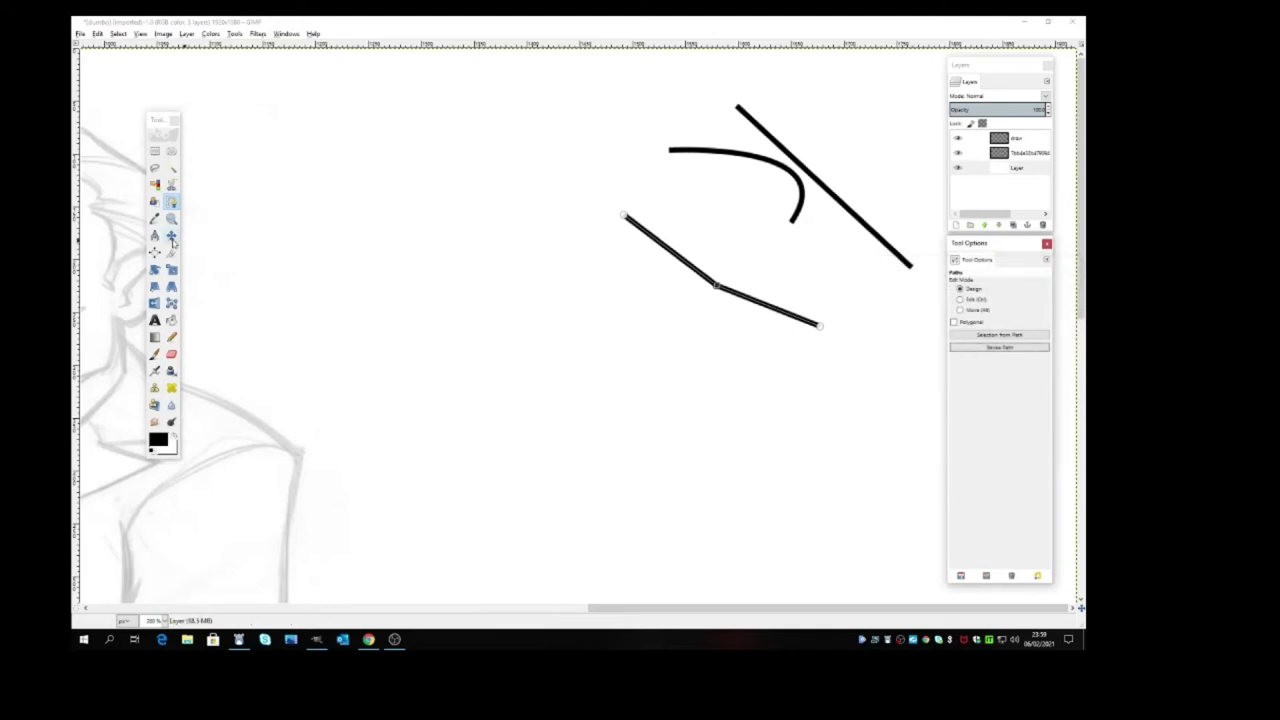
{"action": "left_click", "coordinate": [171, 201]}
Lay out a four-anchor curved path with dragged handles and shape its left segment
{"action": "left_click", "coordinate": [639, 312]}
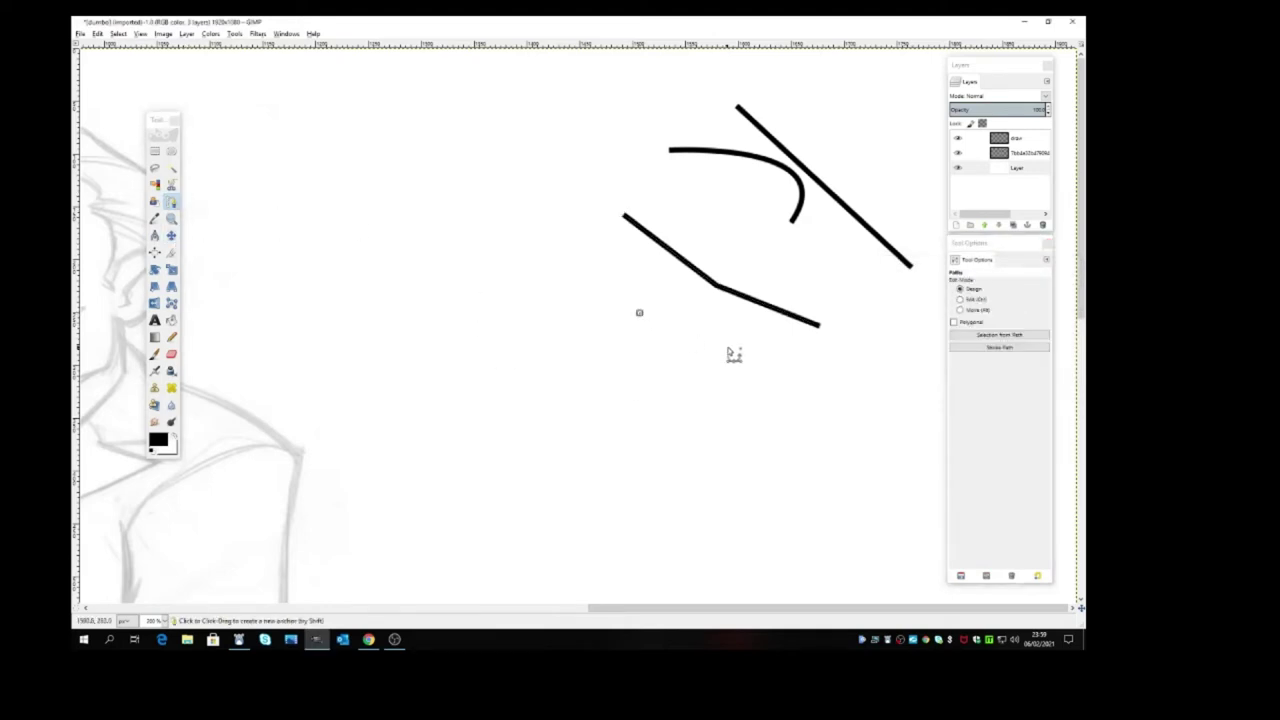
{"action": "left_click_drag", "start_coordinate": [733, 355], "coordinate": [742, 389]}
{"action": "left_click_drag", "start_coordinate": [769, 446], "coordinate": [812, 445]}
{"action": "left_click_drag", "start_coordinate": [881, 413], "coordinate": [897, 355]}
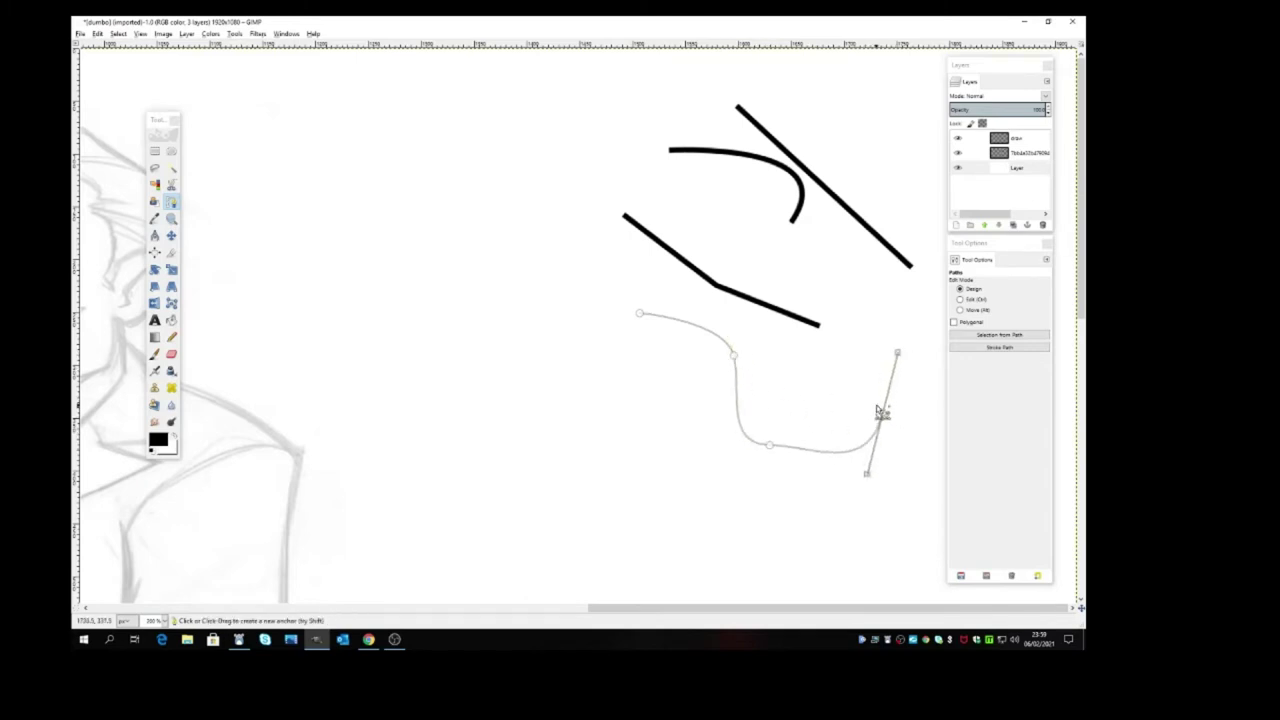
{"action": "left_click", "coordinate": [734, 357]}
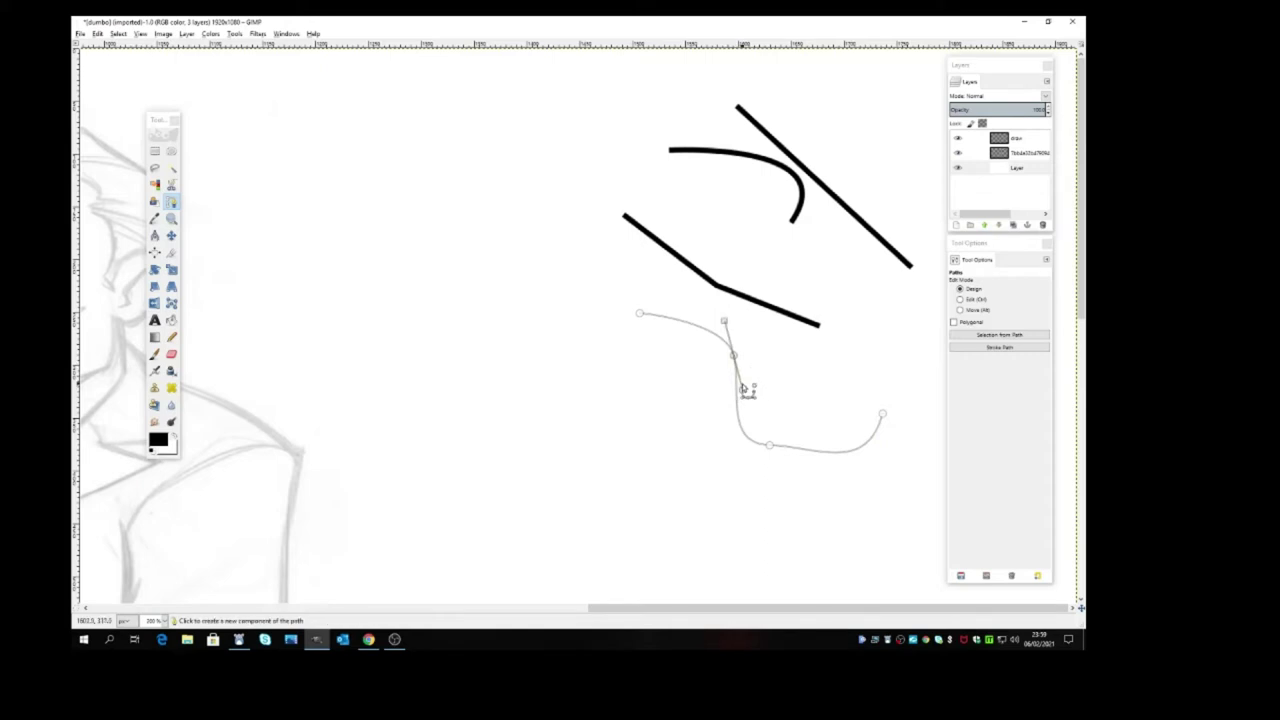
{"action": "left_click_drag", "start_coordinate": [742, 391], "coordinate": [651, 403]}
{"action": "left_click_drag", "start_coordinate": [724, 320], "coordinate": [756, 267]}
Refine the bottom and right-end bends into an S-curve and stroke it in black
{"action": "left_click", "coordinate": [770, 446]}
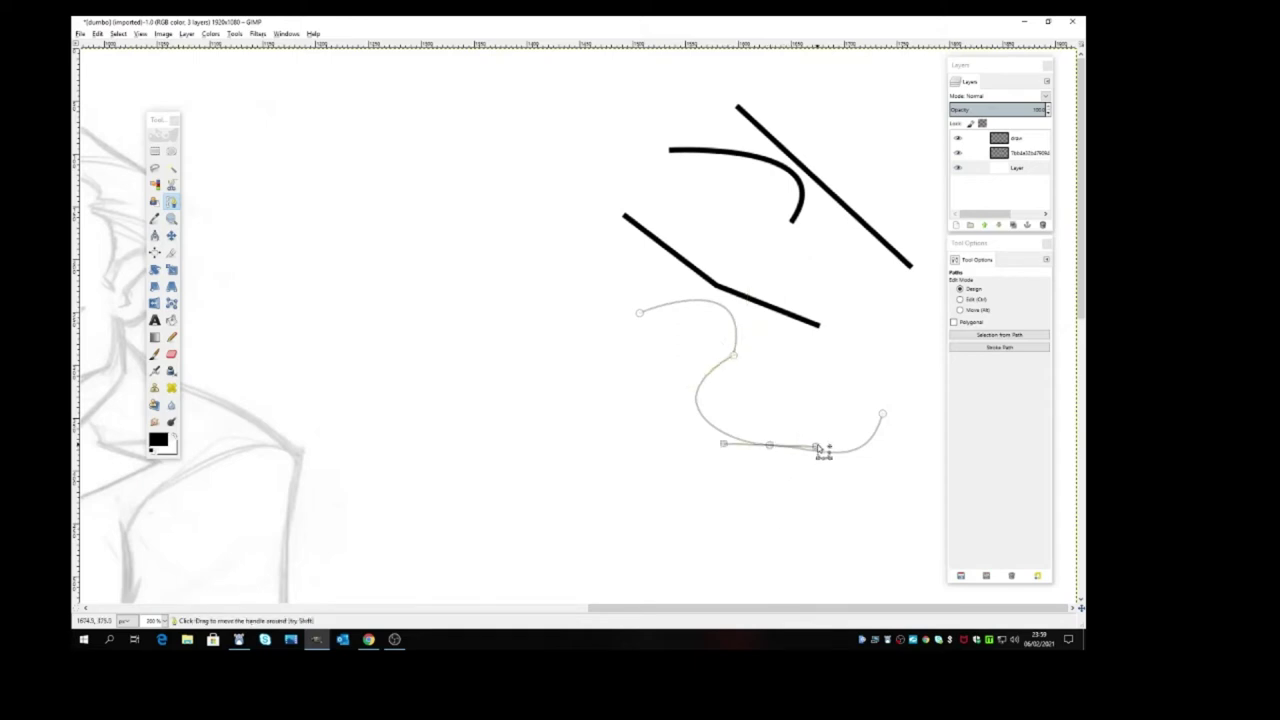
{"action": "left_click_drag", "start_coordinate": [830, 432], "coordinate": [847, 365]}
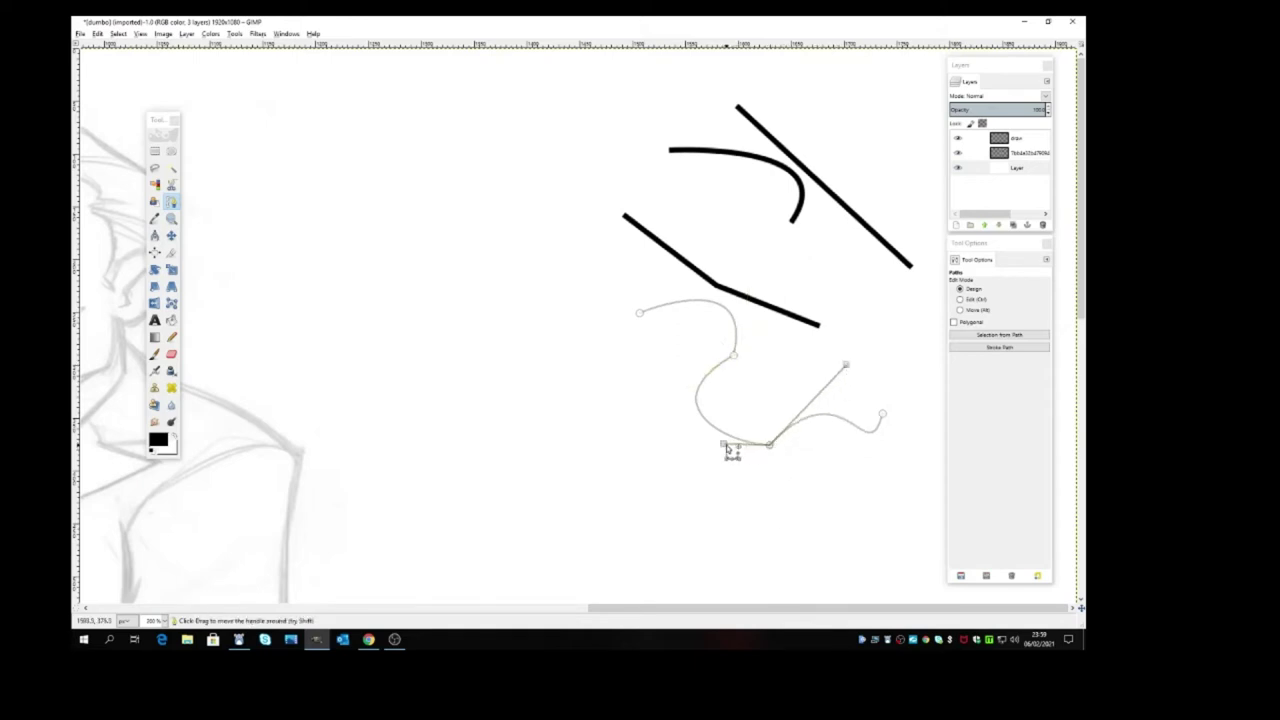
{"action": "left_click_drag", "start_coordinate": [725, 446], "coordinate": [708, 499]}
{"action": "left_click", "coordinate": [884, 414]}
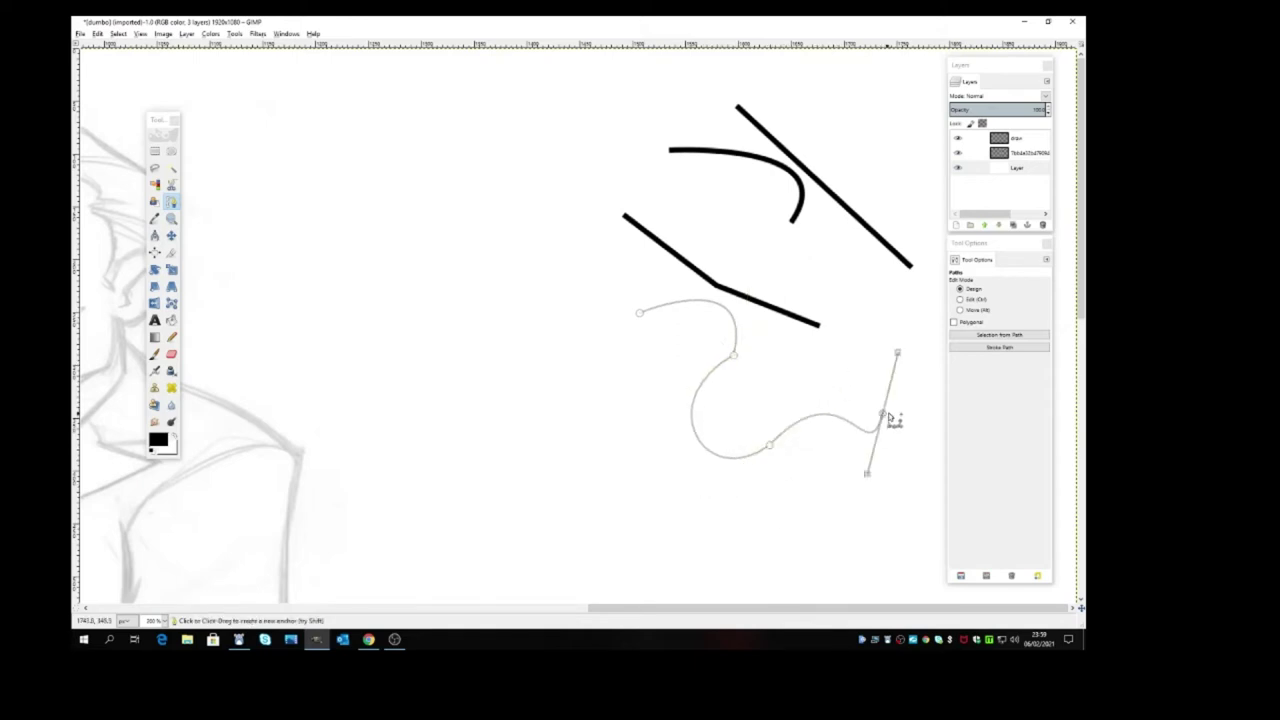
{"action": "left_click_drag", "start_coordinate": [896, 354], "coordinate": [845, 325]}
{"action": "left_click", "coordinate": [847, 329]}
{"action": "mouse_move", "coordinate": [867, 474]}
{"action": "left_mouse_down"}
{"action": "mouse_move", "coordinate": [854, 514]}
{"action": "mouse_move", "coordinate": [956, 529]}
{"action": "mouse_move", "coordinate": [815, 520]}
{"action": "mouse_move", "coordinate": [879, 482]}
{"action": "left_mouse_up"}
{"action": "left_click", "coordinate": [1000, 347]}
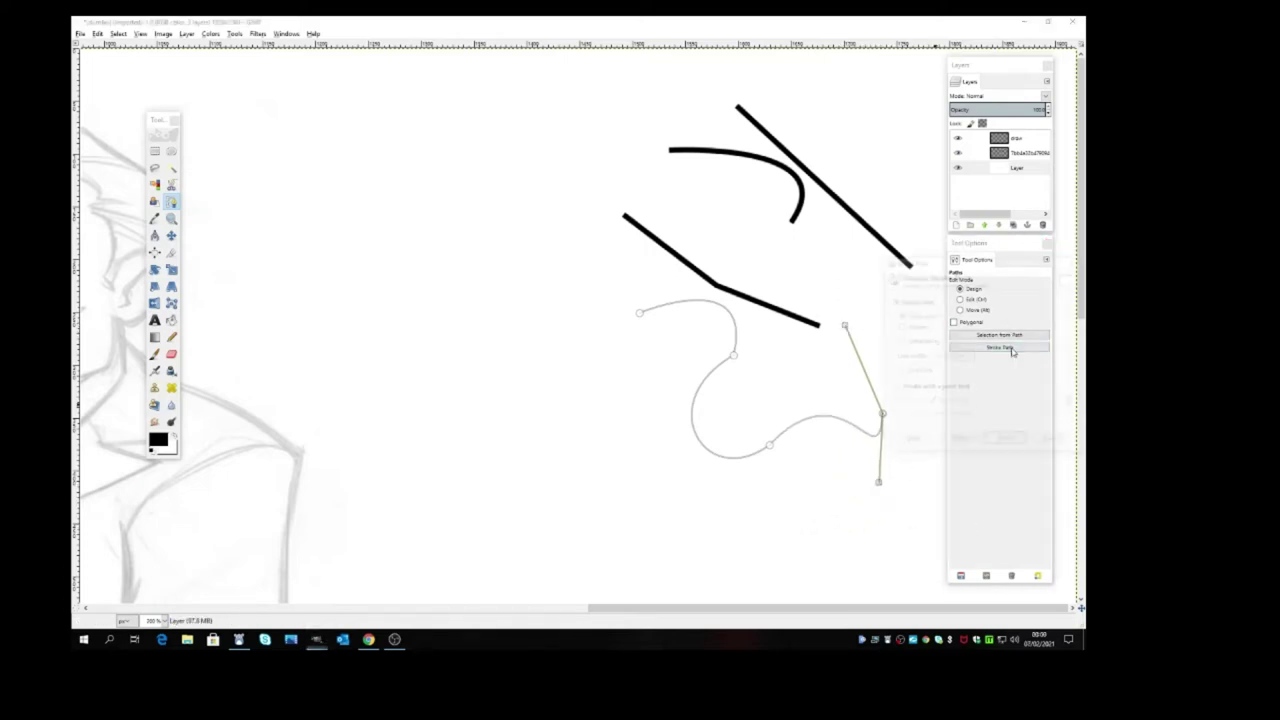
{"action": "left_click", "coordinate": [1007, 441]}
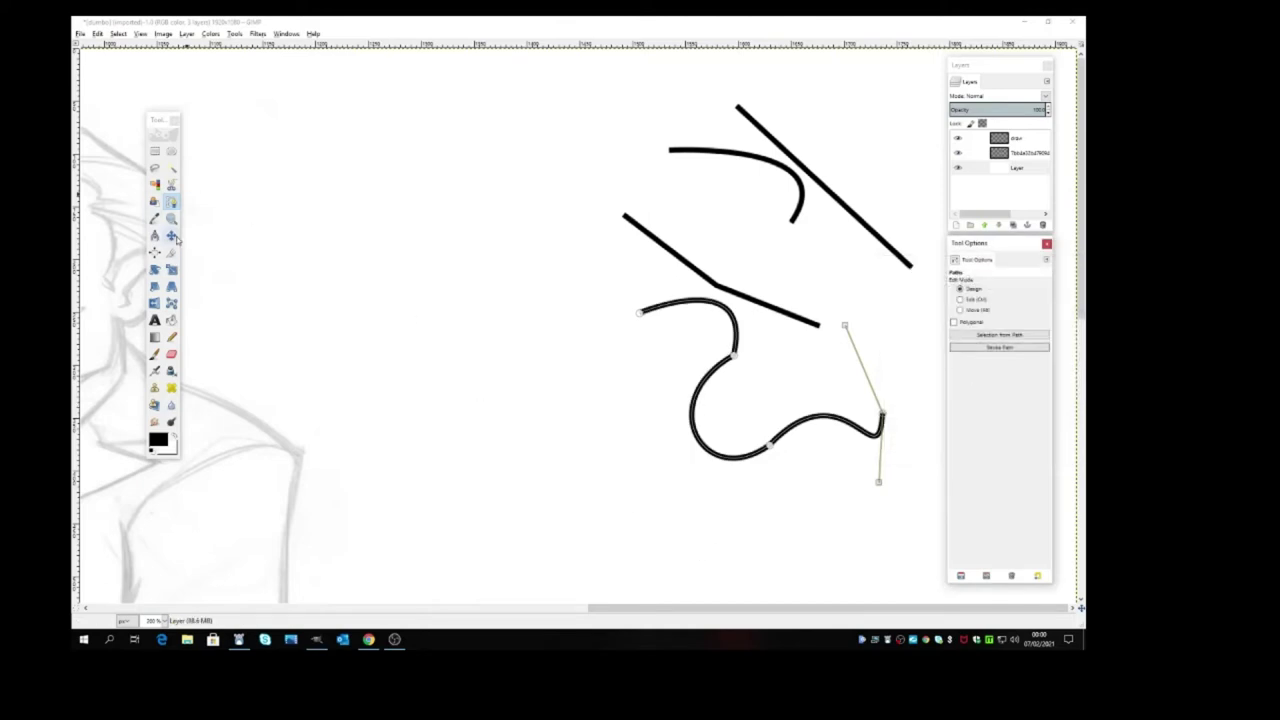
{"action": "left_click", "coordinate": [172, 236]}
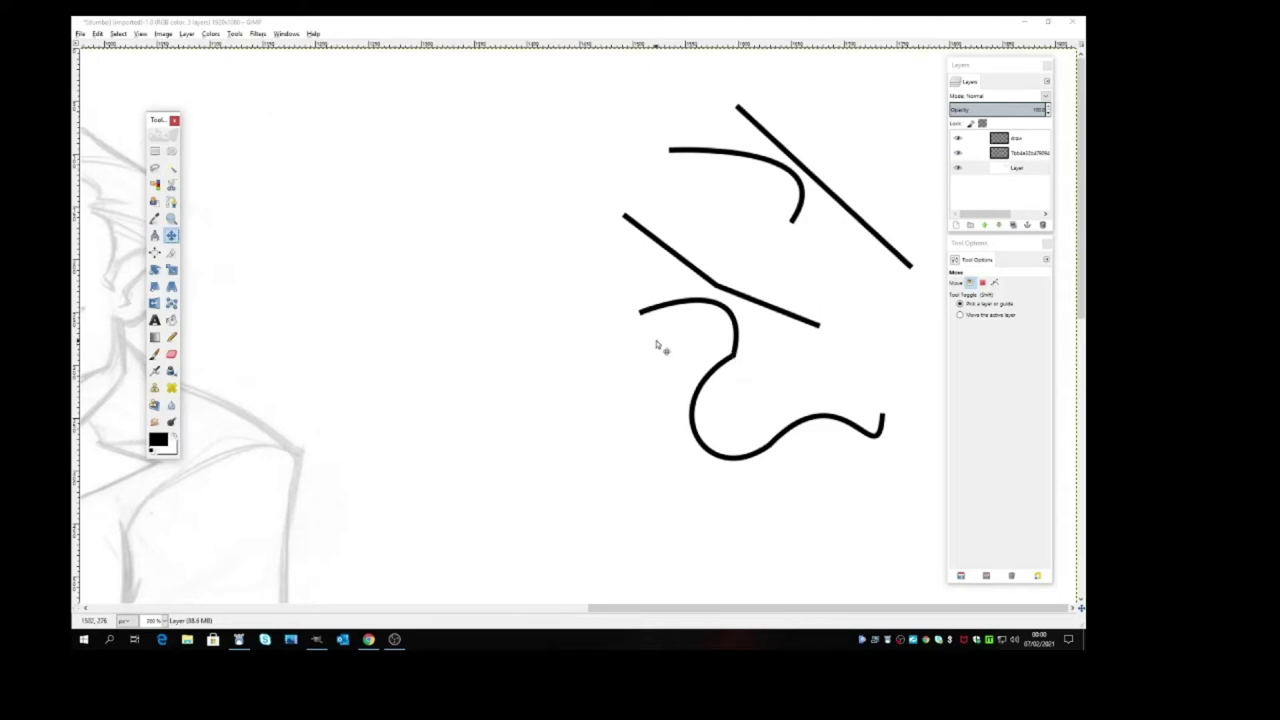
Undo the S-curve stroke and glance through the Select and View menus
{"action": "key", "text": "ctrl+z"}
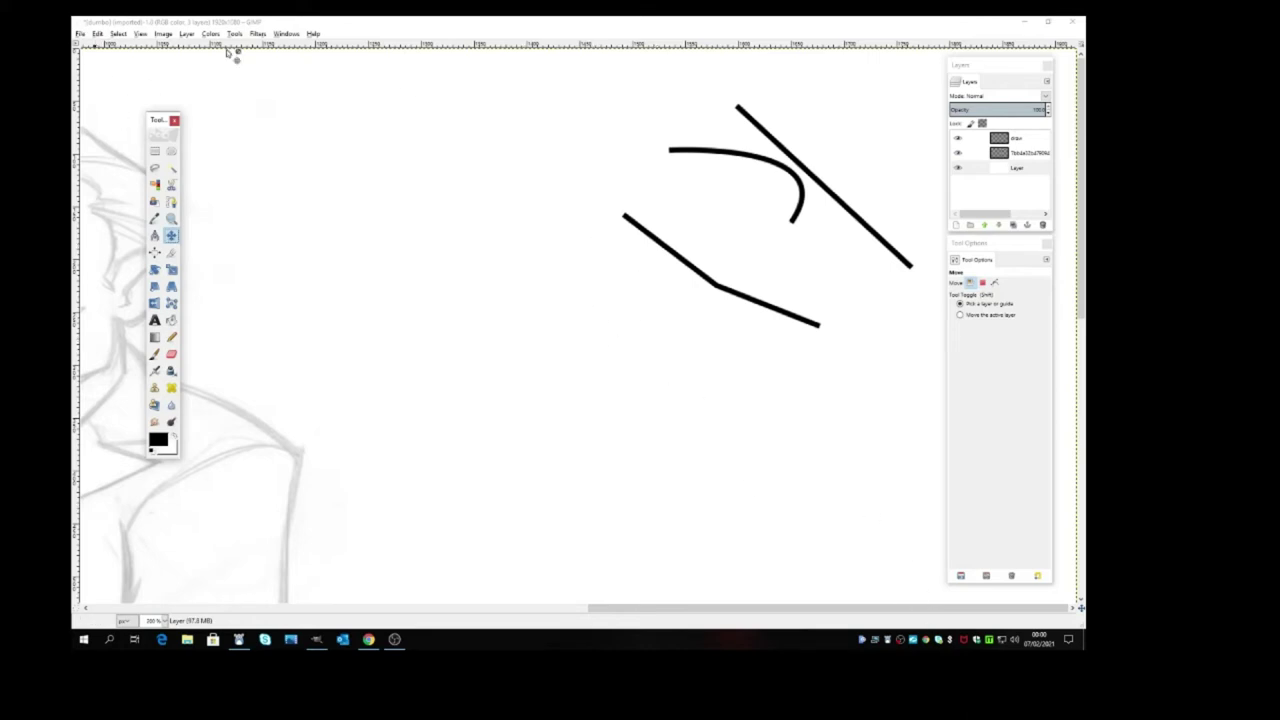
{"action": "left_click", "coordinate": [120, 34]}
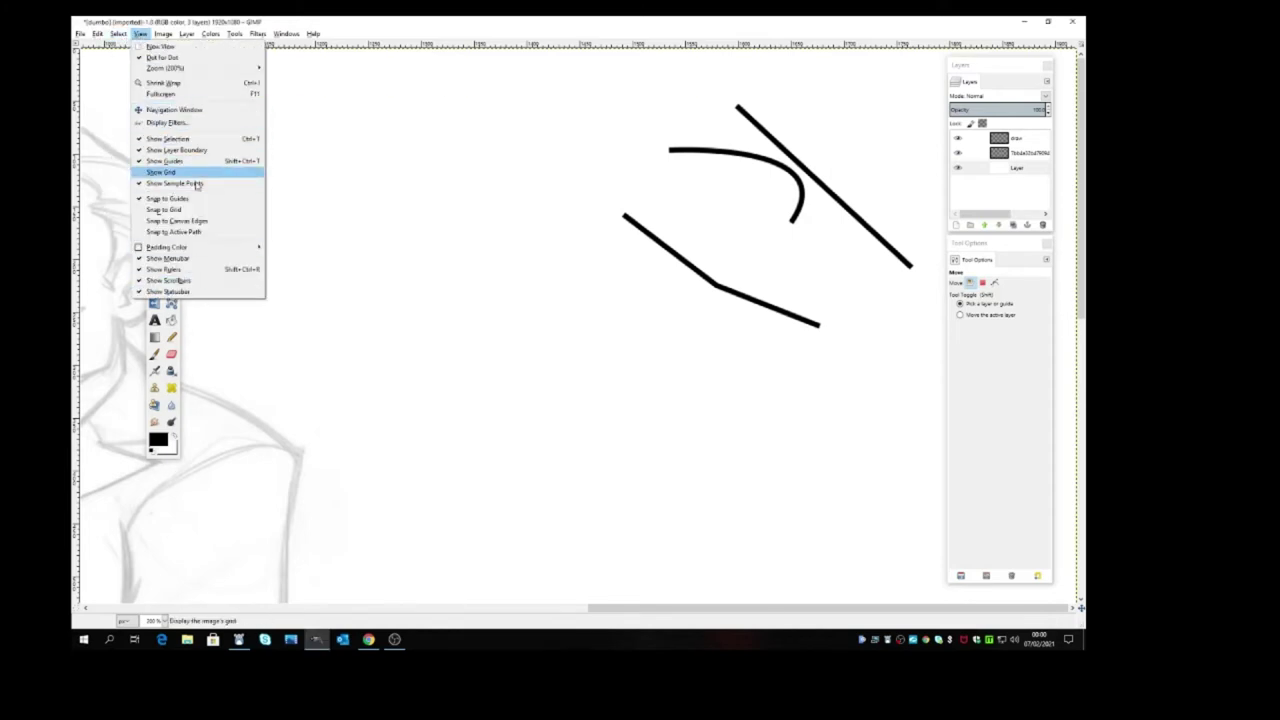
{"action": "left_click", "coordinate": [160, 83]}
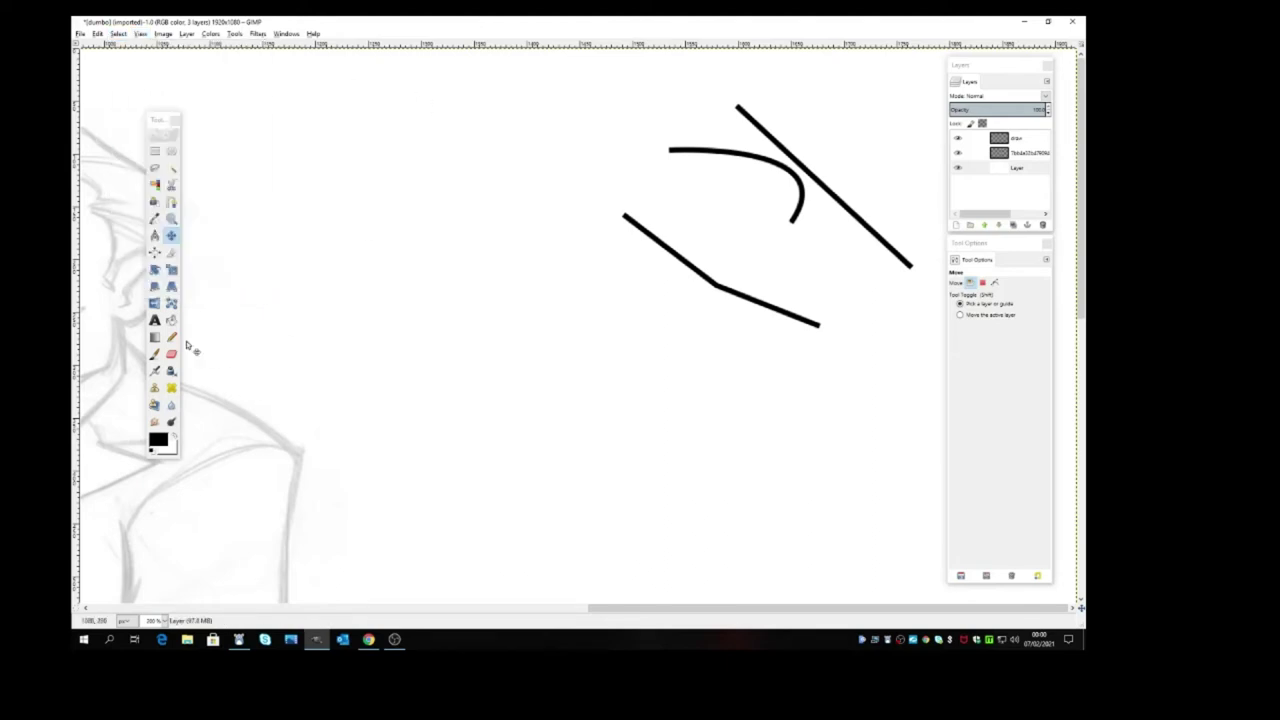
Try erasing the lower line's left end, undo it, and scroll back to the sketch
{"action": "left_click", "coordinate": [171, 353]}
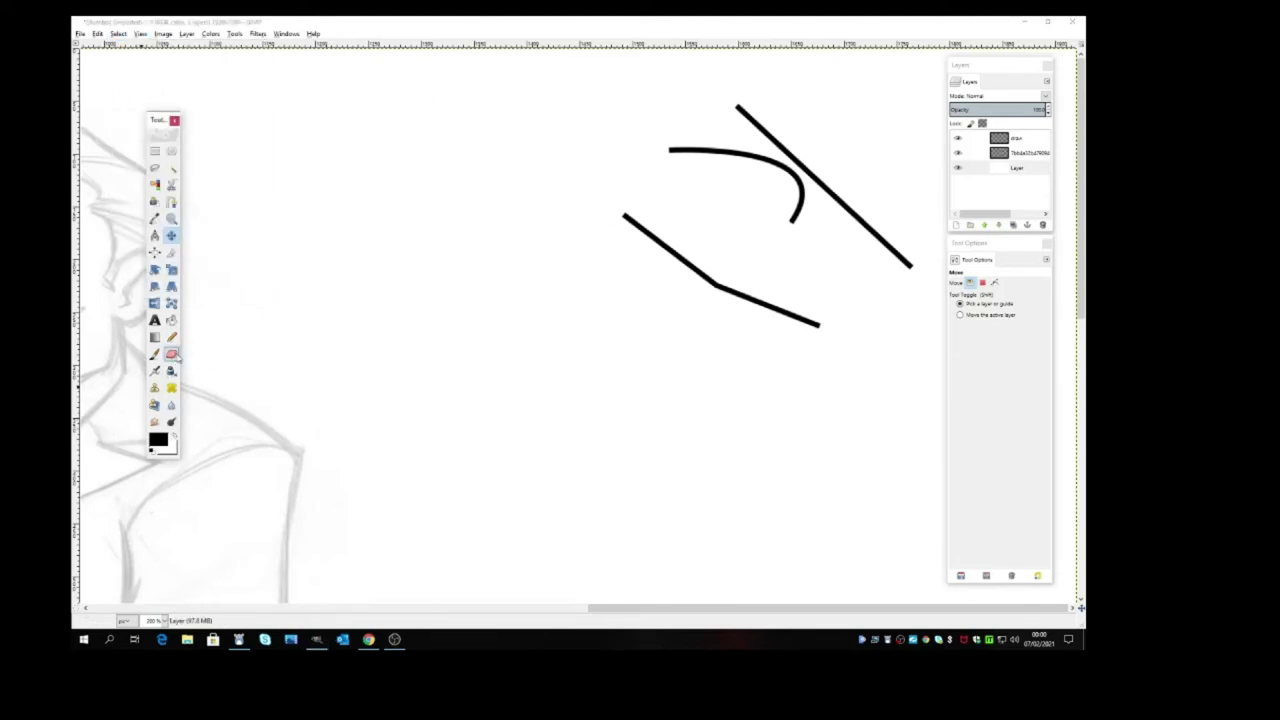
{"action": "mouse_move", "coordinate": [614, 217]}
{"action": "left_mouse_down"}
{"action": "mouse_move", "coordinate": [707, 283]}
{"action": "mouse_move", "coordinate": [644, 214]}
{"action": "mouse_move", "coordinate": [674, 262]}
{"action": "mouse_move", "coordinate": [611, 235]}
{"action": "mouse_move", "coordinate": [656, 240]}
{"action": "mouse_move", "coordinate": [620, 229]}
{"action": "mouse_move", "coordinate": [647, 218]}
{"action": "mouse_move", "coordinate": [694, 275]}
{"action": "mouse_move", "coordinate": [747, 307]}
{"action": "mouse_move", "coordinate": [844, 306]}
{"action": "mouse_move", "coordinate": [765, 316]}
{"action": "left_mouse_up"}
{"action": "key", "text": "ctrl+z"}
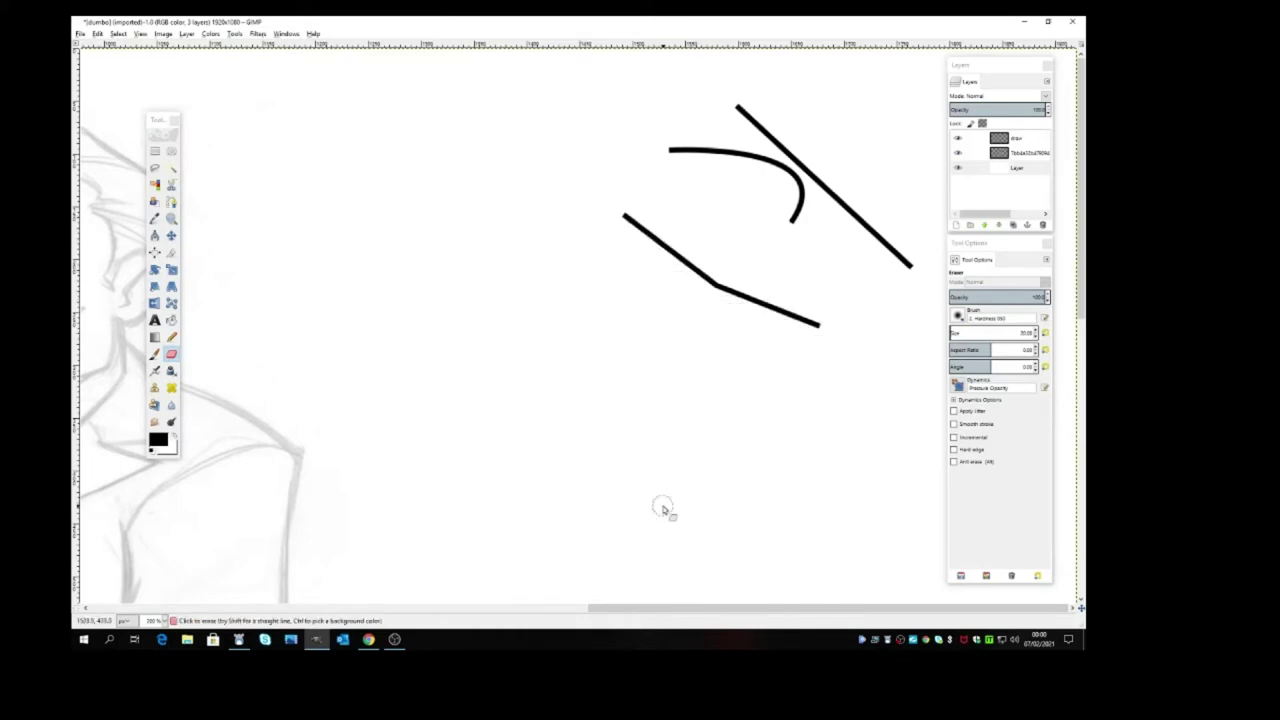
{"action": "left_click_drag", "start_coordinate": [627, 608], "coordinate": [337, 612]}
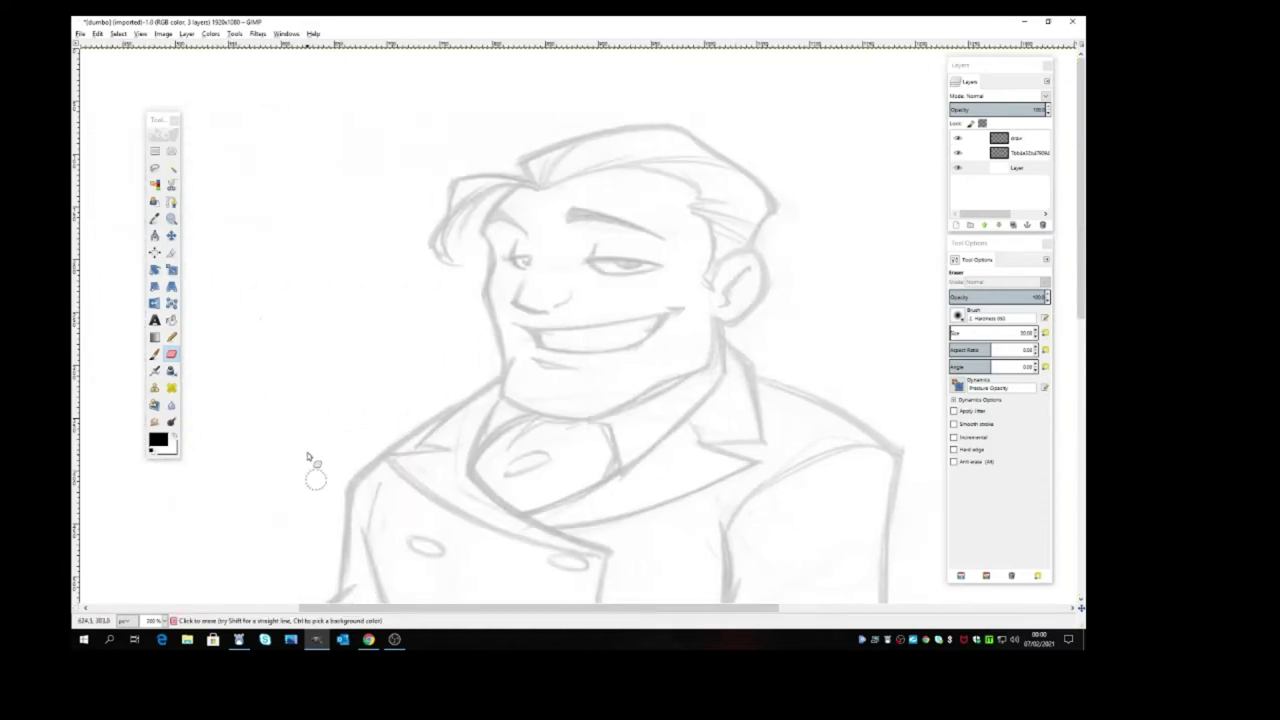
Draw a straight two-point diagonal path below the earlier test strokes
{"action": "left_click", "coordinate": [172, 203]}
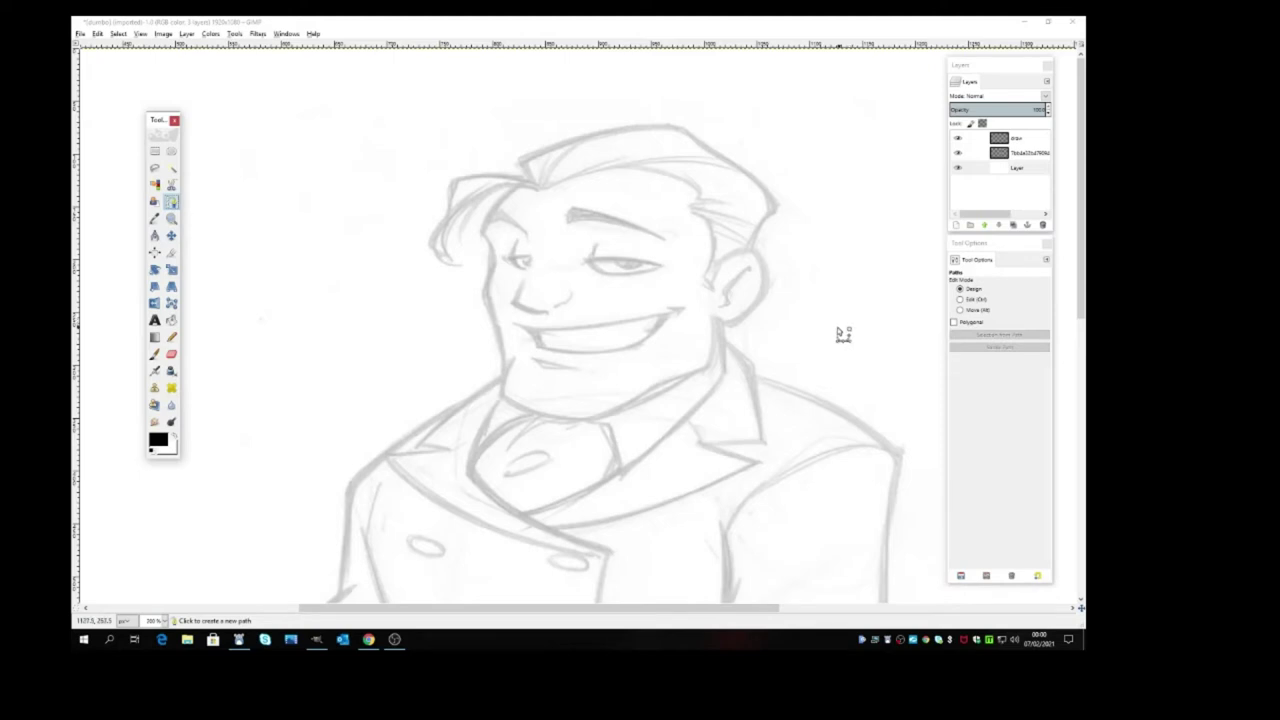
{"action": "scroll", "coordinate": [671, 607], "scroll_direction": "right", "scroll_amount": 5}
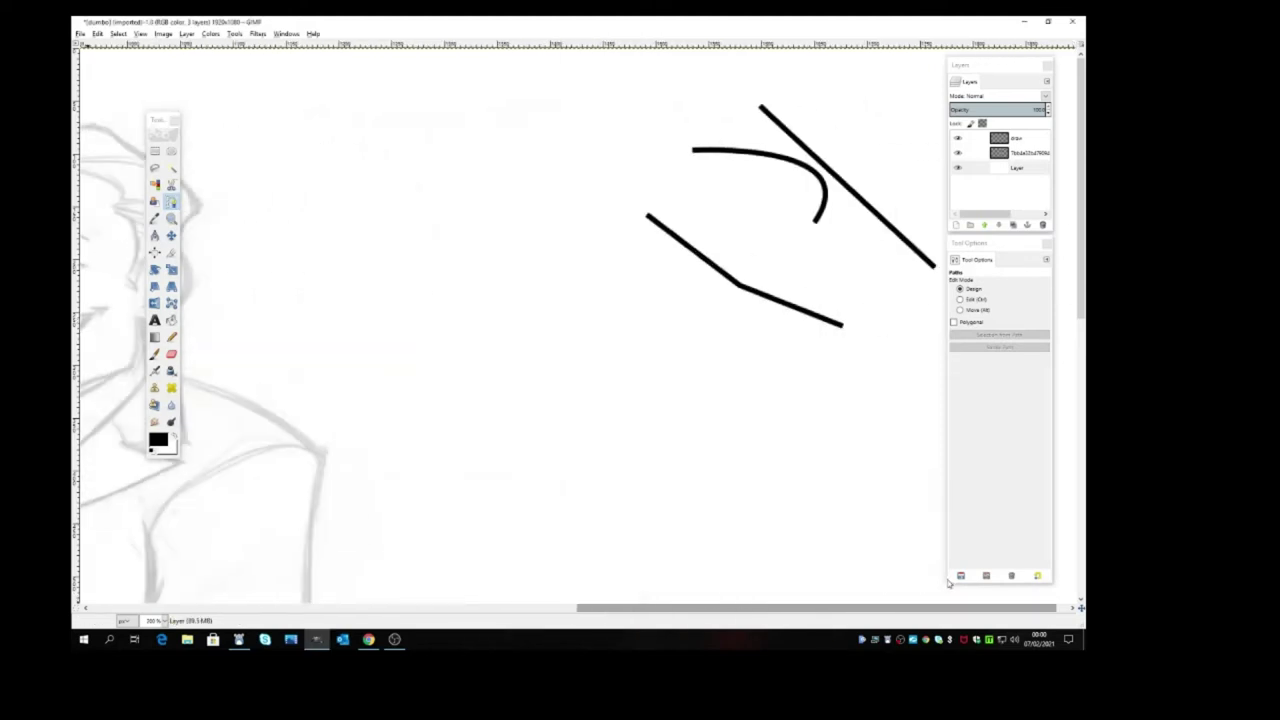
{"action": "left_click", "coordinate": [699, 322]}
{"action": "left_click", "coordinate": [889, 433]}
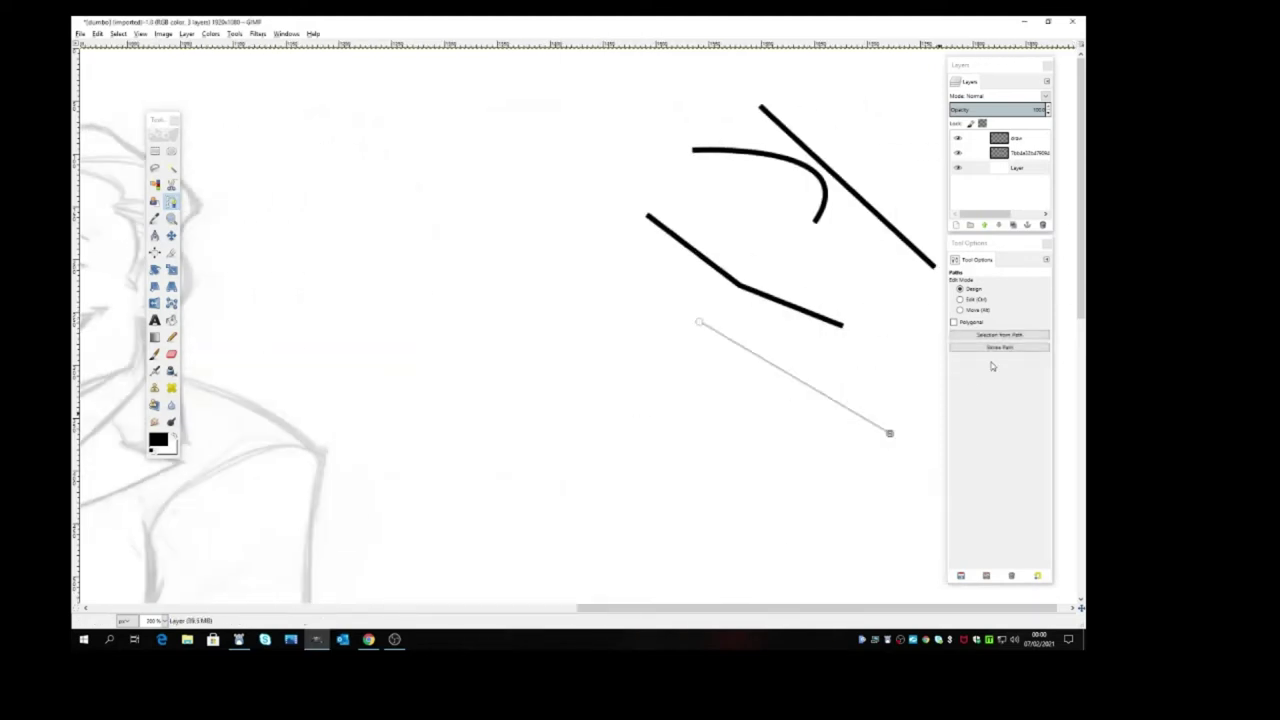
Stroke the path as a 3 px solid black line, then shift the layer slightly down-left
{"action": "left_click", "coordinate": [1000, 347]}
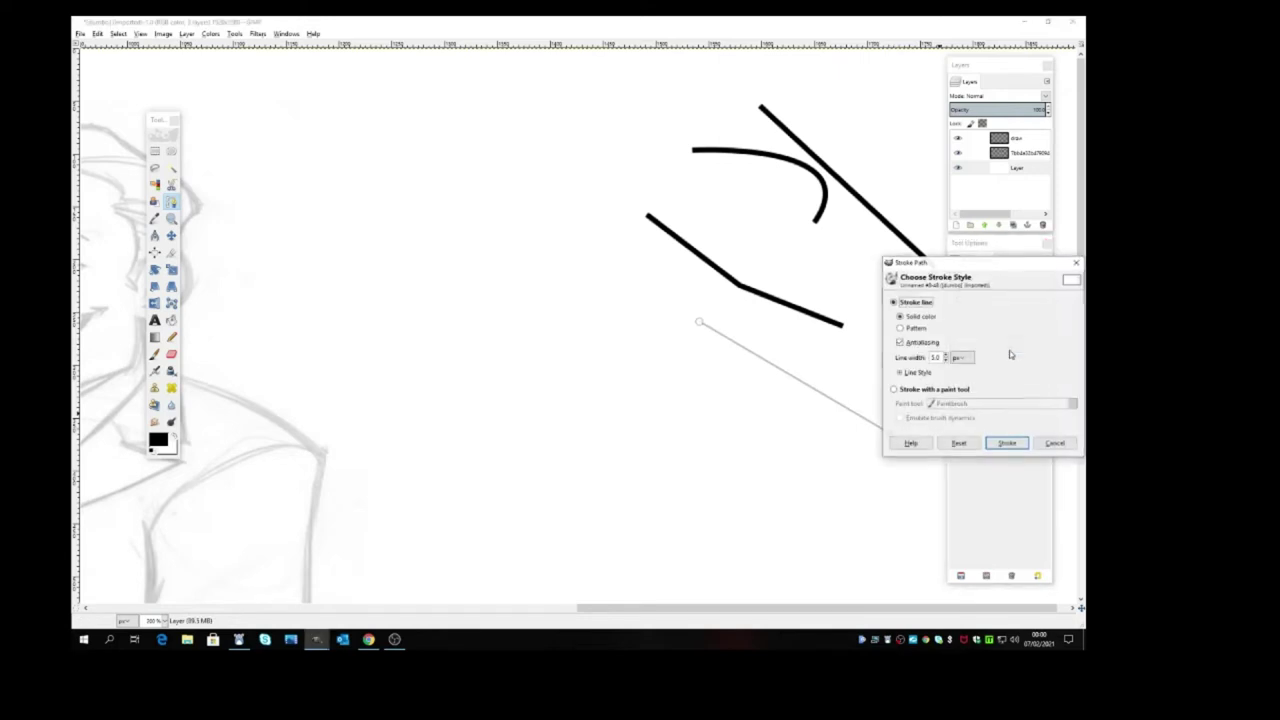
{"action": "left_click", "coordinate": [1012, 445]}
{"action": "left_click", "coordinate": [894, 389]}
{"action": "left_click", "coordinate": [986, 405]}
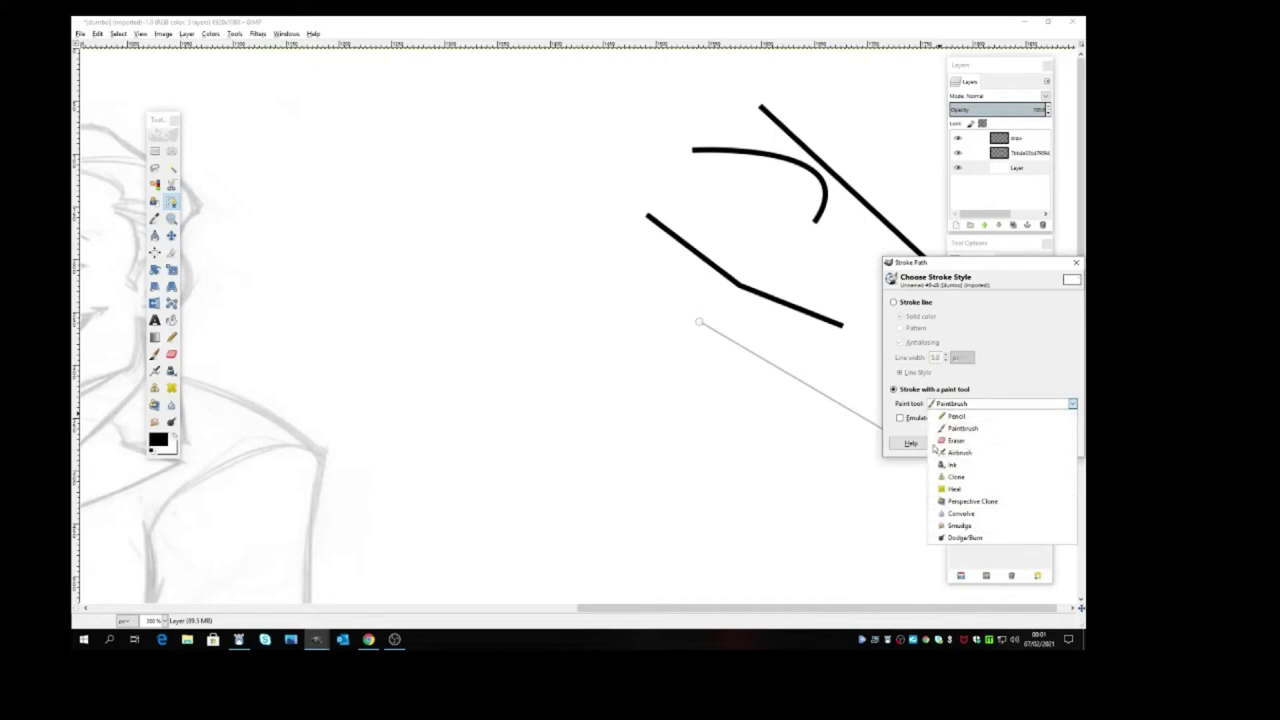
{"action": "left_click", "coordinate": [1020, 326]}
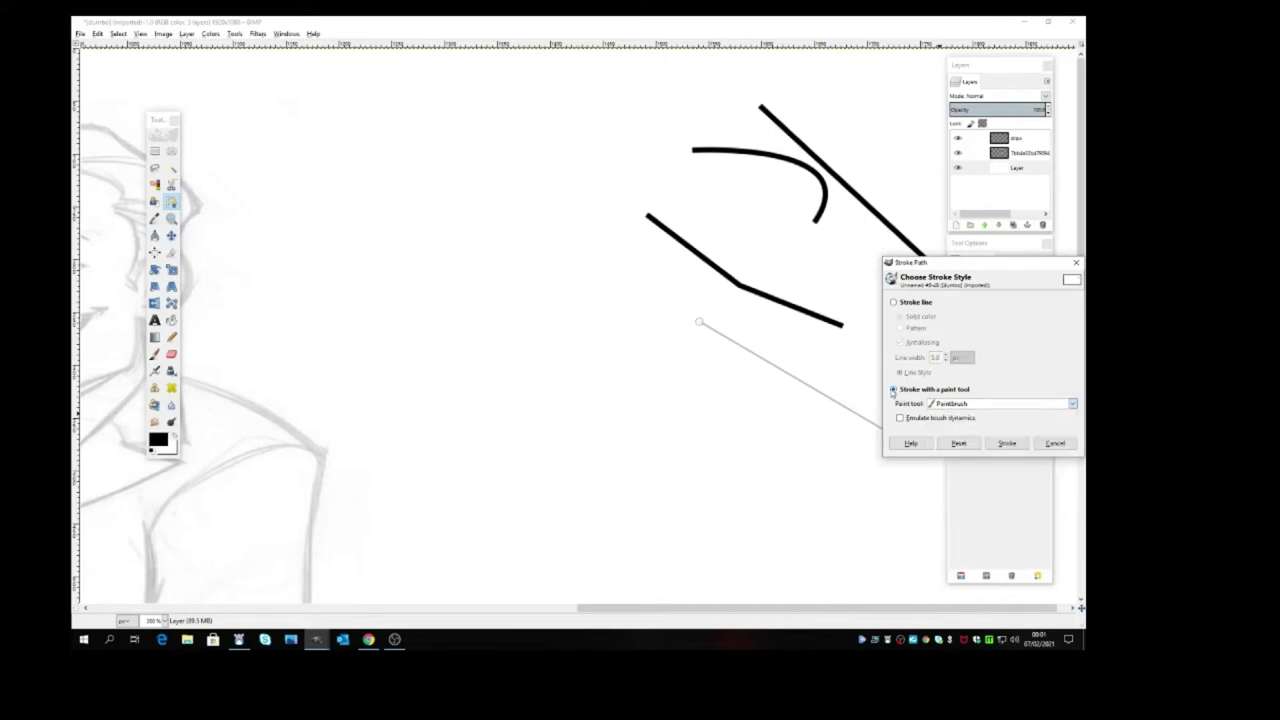
{"action": "left_click", "coordinate": [892, 390]}
{"action": "left_click", "coordinate": [894, 300]}
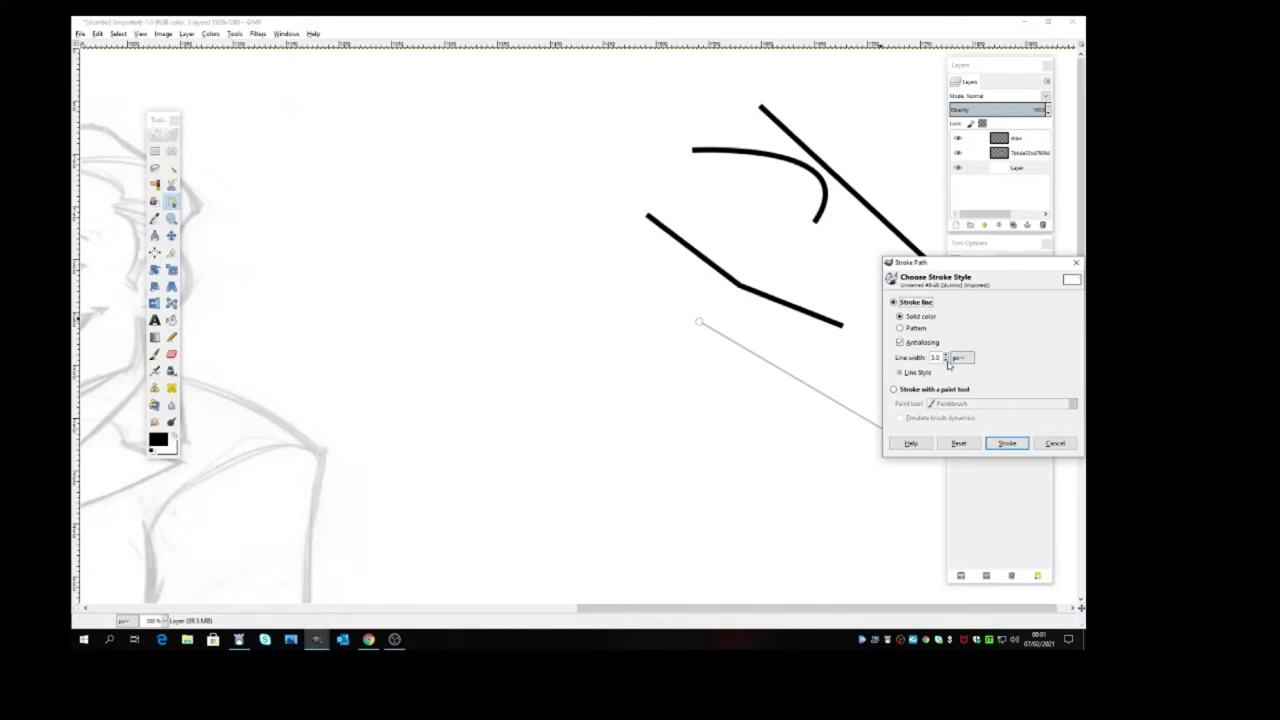
{"action": "left_click", "coordinate": [1006, 443]}
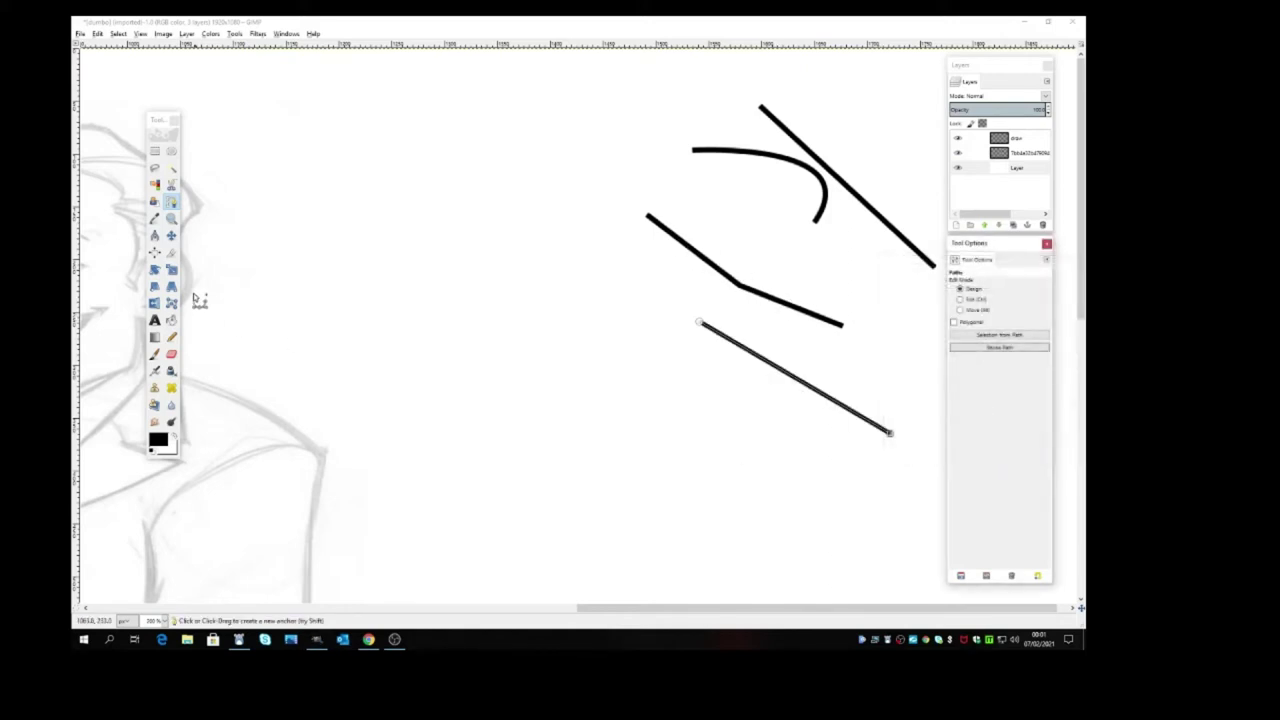
{"action": "left_click", "coordinate": [171, 235]}
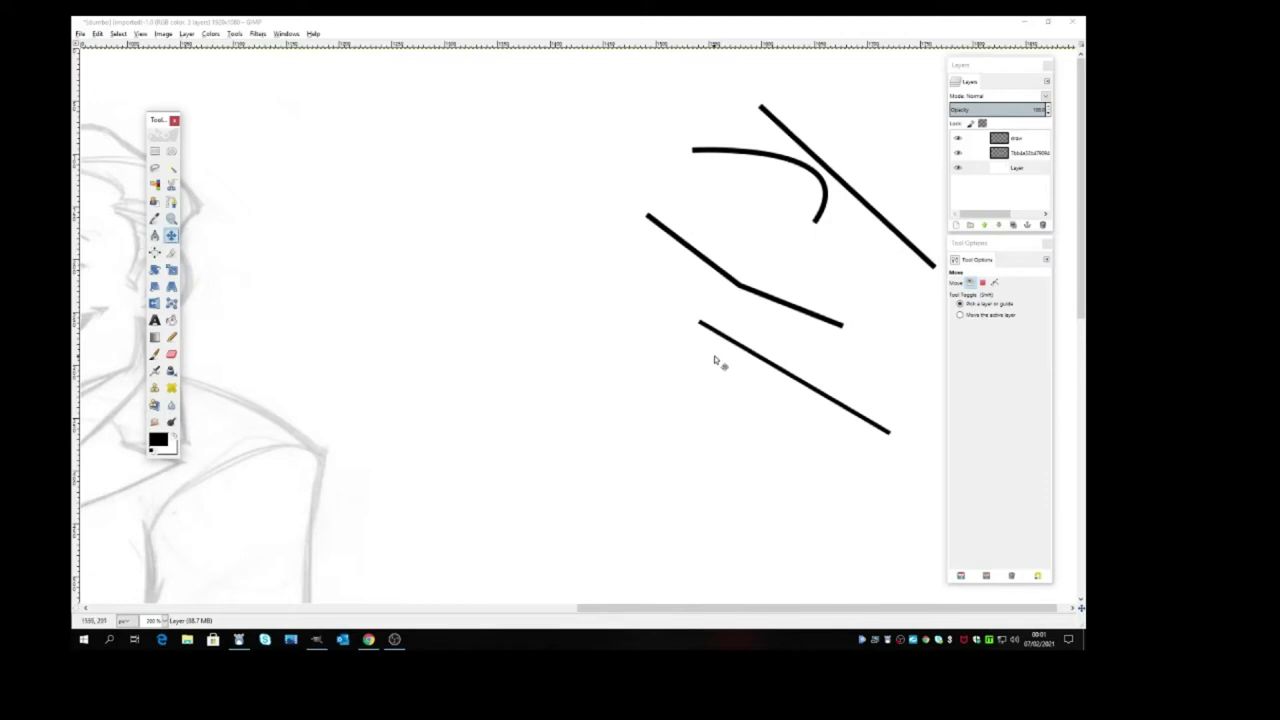
{"action": "mouse_move", "coordinate": [730, 345]}
{"action": "left_mouse_down"}
{"action": "mouse_move", "coordinate": [266, 418]}
{"action": "mouse_move", "coordinate": [320, 463]}
{"action": "mouse_move", "coordinate": [357, 531]}
{"action": "mouse_move", "coordinate": [334, 527]}
{"action": "mouse_move", "coordinate": [737, 261]}
{"action": "mouse_move", "coordinate": [697, 295]}
{"action": "left_mouse_up"}
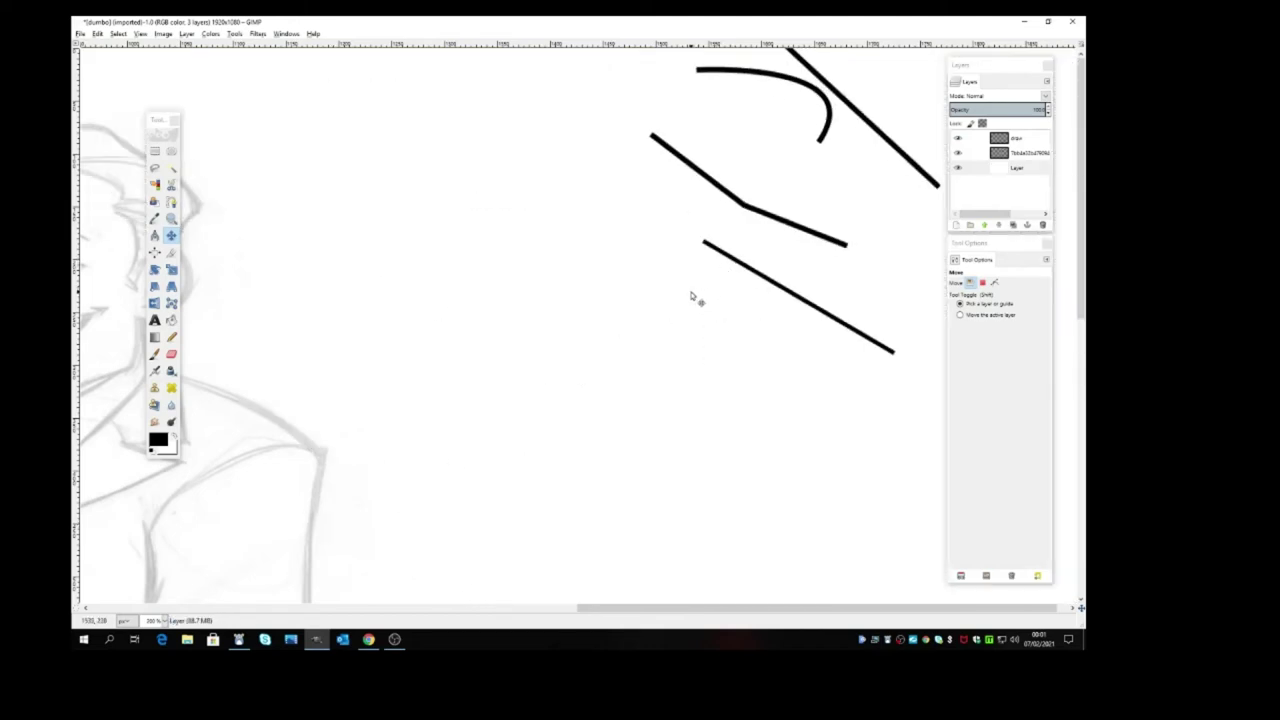
Make the draw layer the active layer for inking
{"action": "left_click", "coordinate": [172, 202]}
{"action": "left_click_drag", "start_coordinate": [790, 608], "coordinate": [534, 628]}
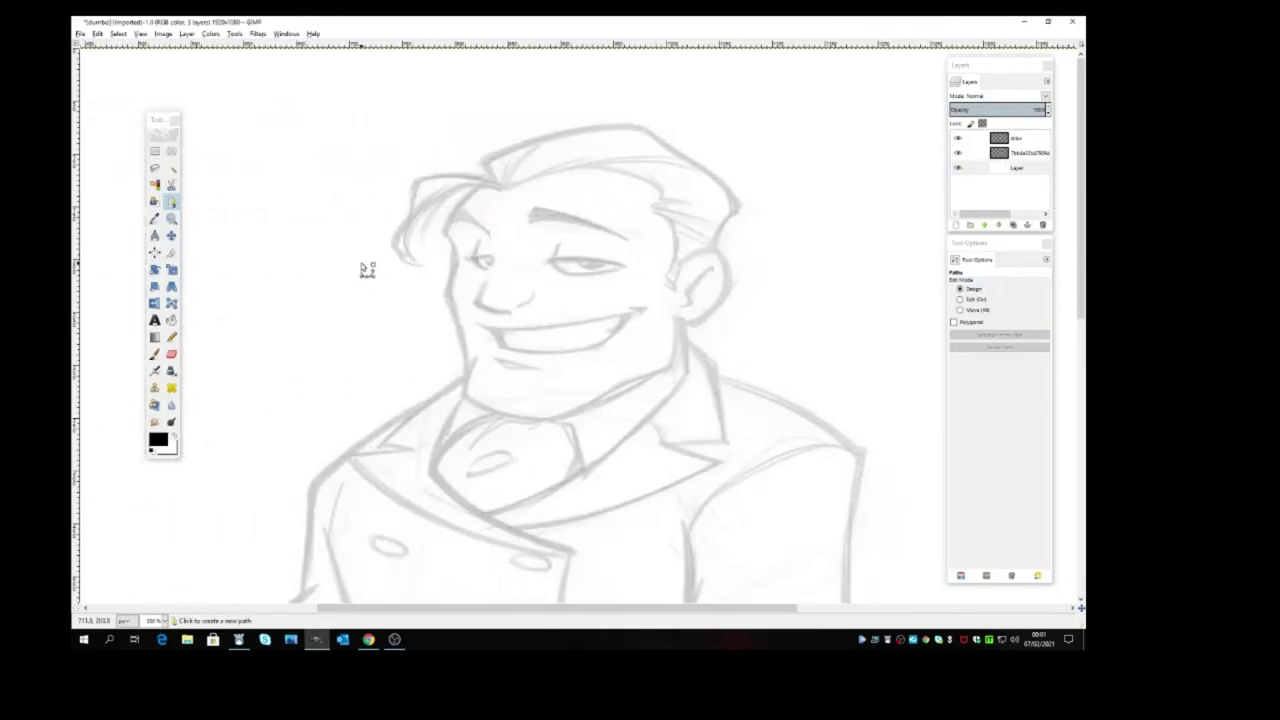
{"action": "scroll", "coordinate": [364, 267], "scroll_direction": "down", "scroll_amount": 10}
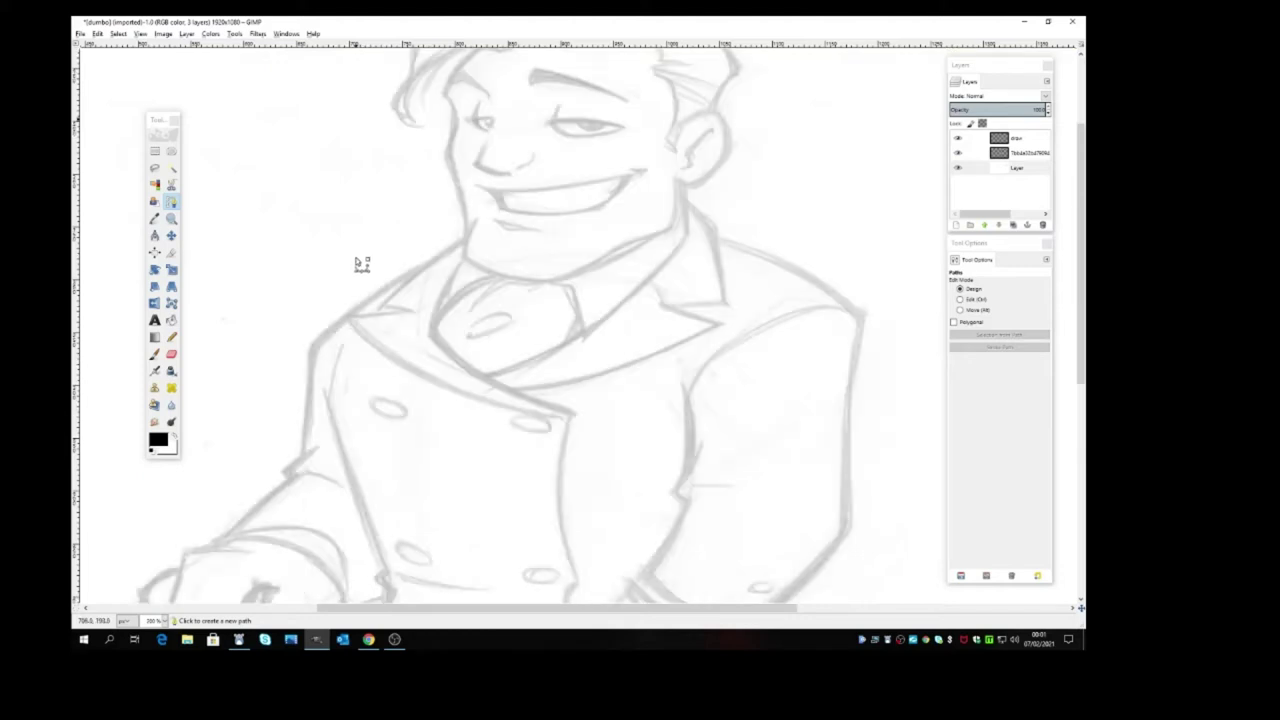
{"action": "scroll", "coordinate": [361, 263], "scroll_direction": "up", "scroll_amount": 10}
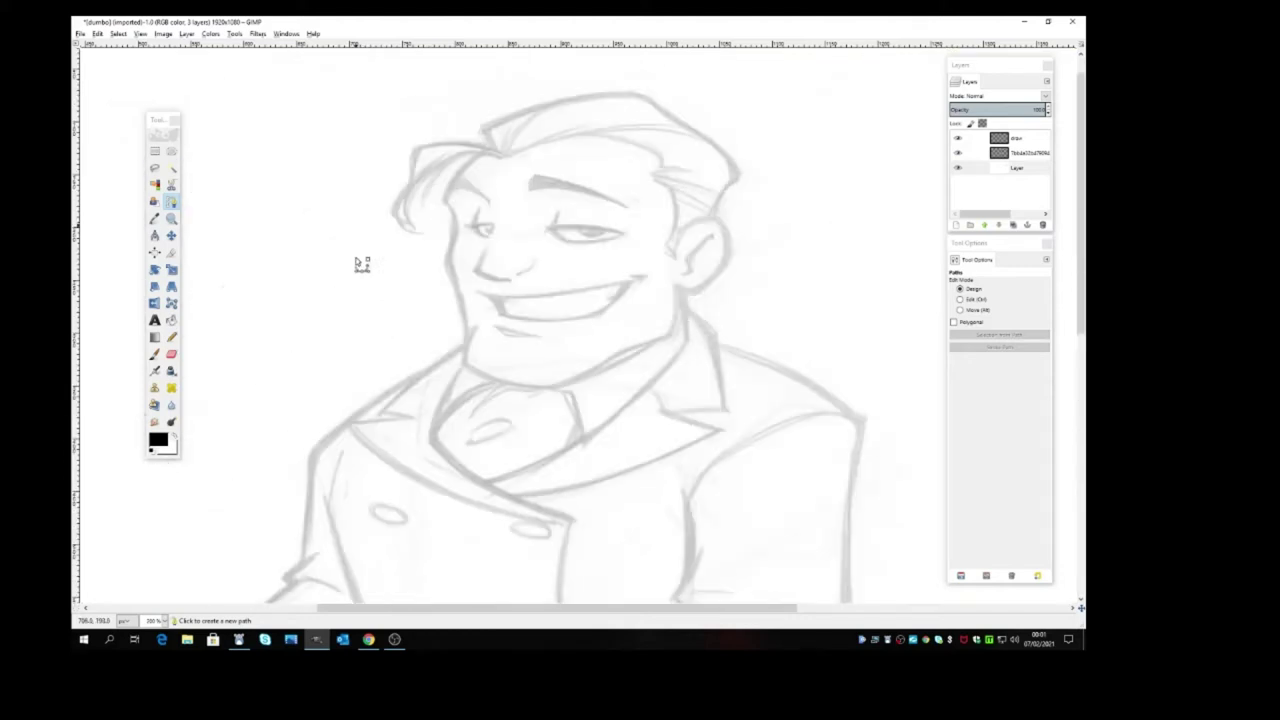
{"action": "left_click", "coordinate": [171, 199]}
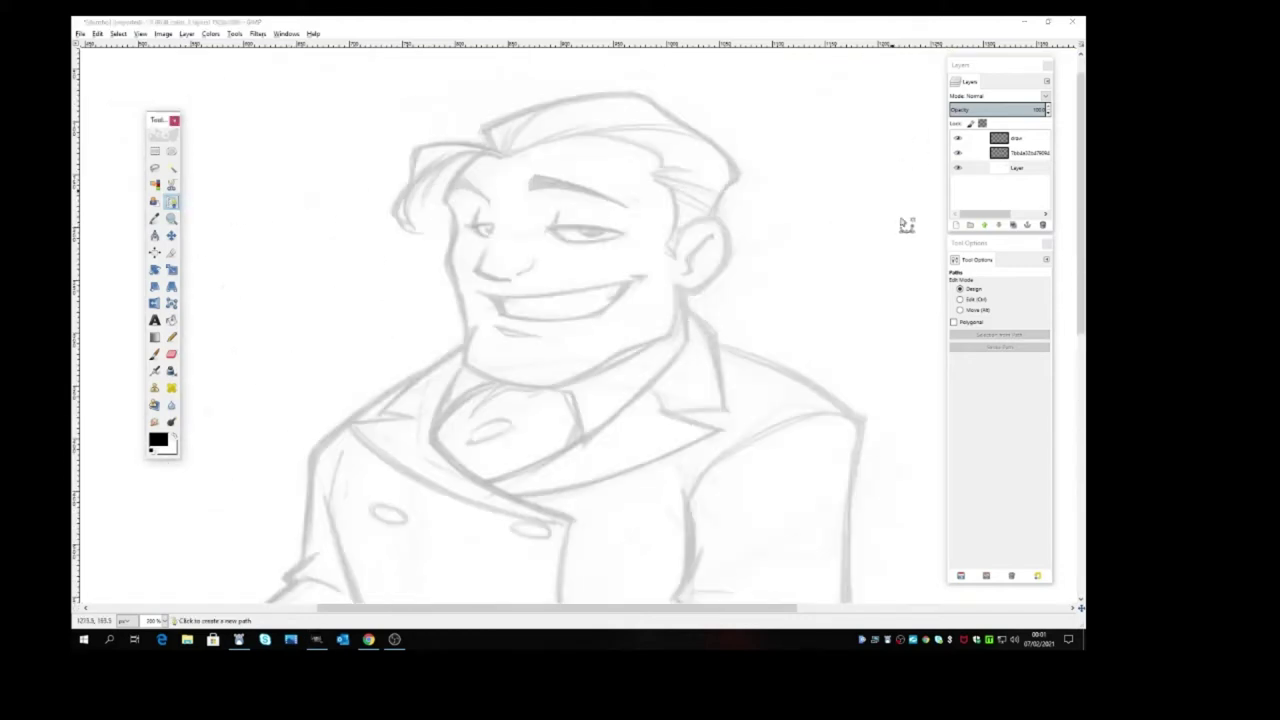
{"action": "left_click", "coordinate": [1020, 140]}
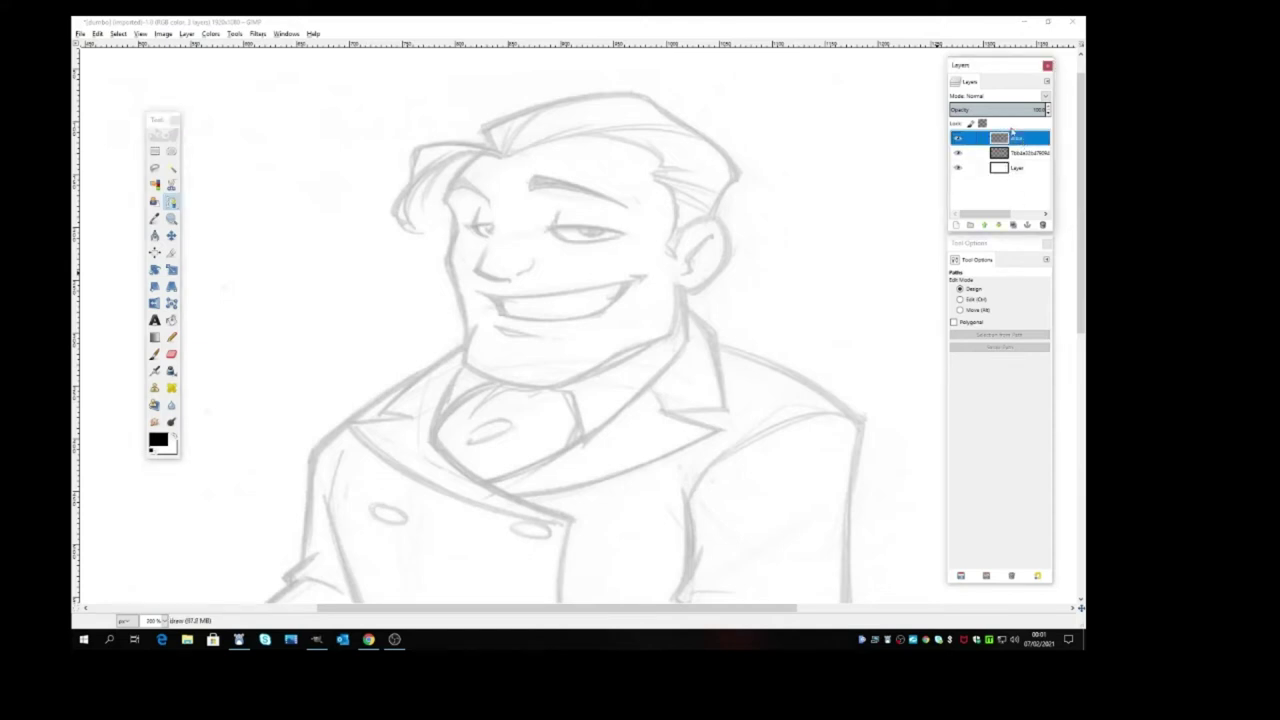
Trace a curved path along the top of the gentleman's hair
{"action": "left_click", "coordinate": [490, 137]}
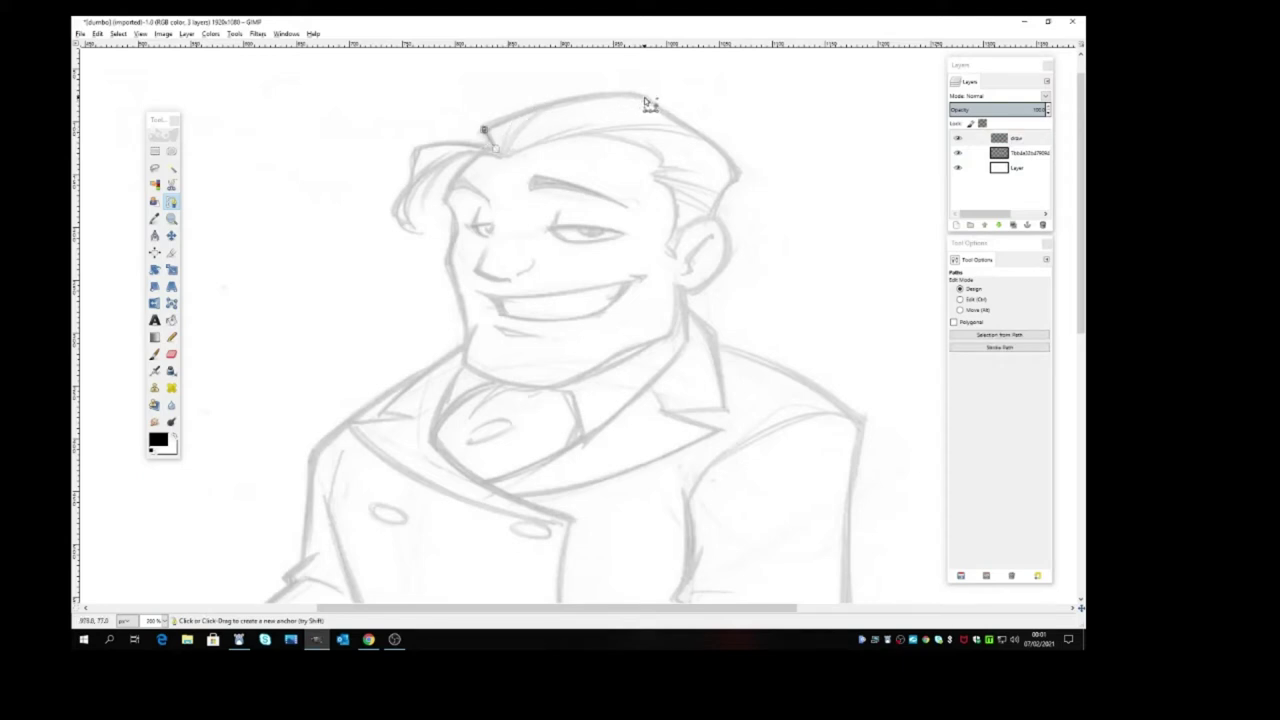
{"action": "left_click_drag", "start_coordinate": [644, 97], "coordinate": [697, 117]}
{"action": "left_click", "coordinate": [681, 125]}
{"action": "left_click_drag", "start_coordinate": [737, 160], "coordinate": [735, 189]}
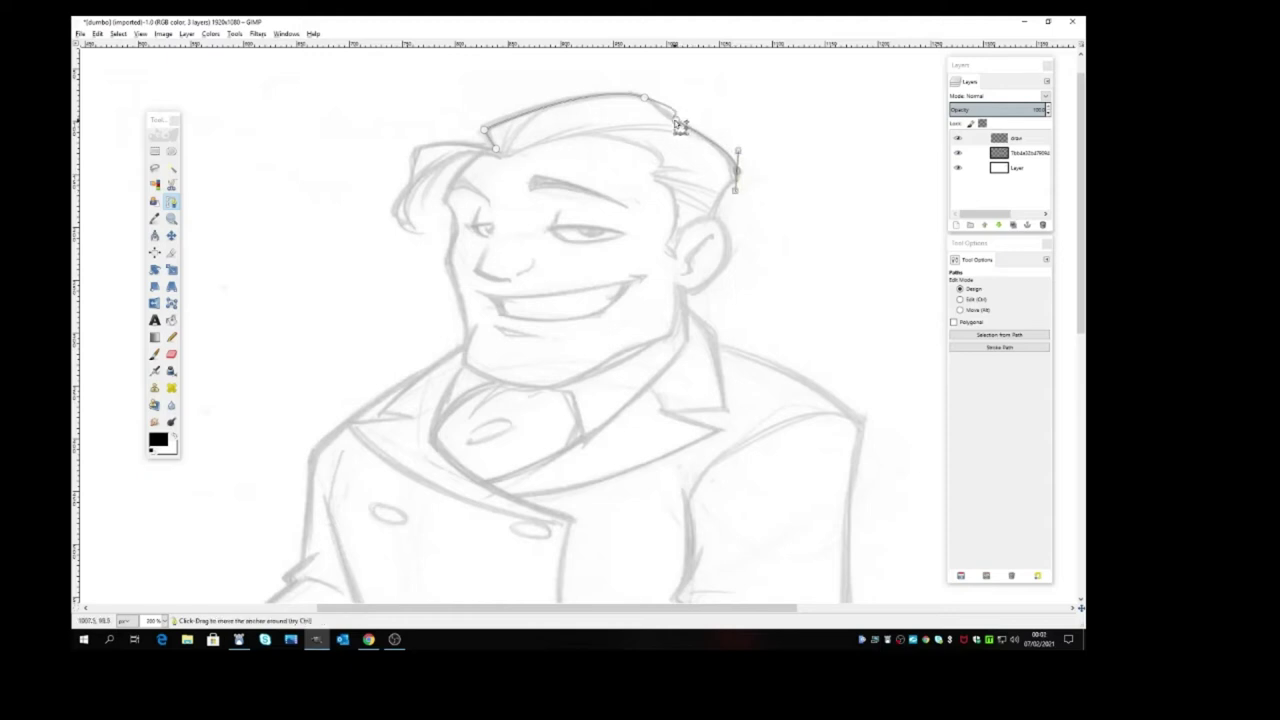
{"action": "left_click", "coordinate": [681, 125]}
{"action": "left_click_drag", "start_coordinate": [666, 128], "coordinate": [662, 101]}
{"action": "left_click", "coordinate": [676, 121]}
{"action": "left_click_drag", "start_coordinate": [740, 176], "coordinate": [742, 180]}
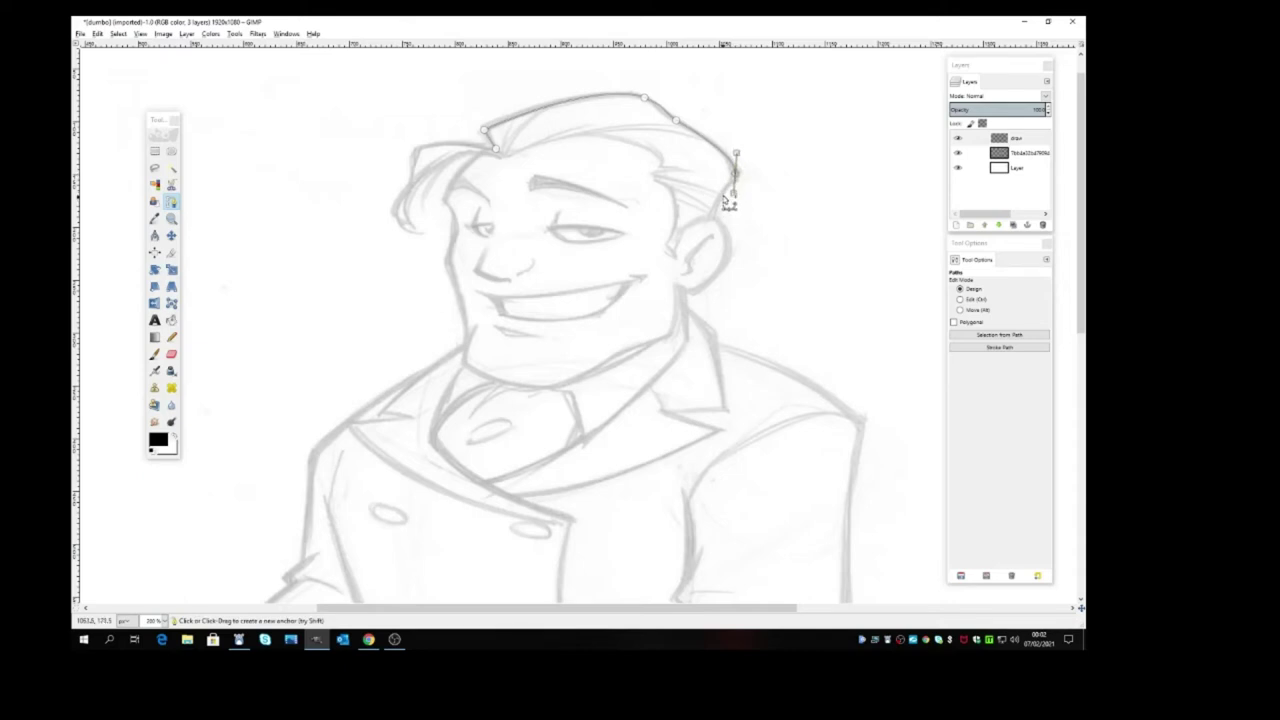
Stroke the hair path with a 4 px solid black line
{"action": "left_click", "coordinate": [1015, 349]}
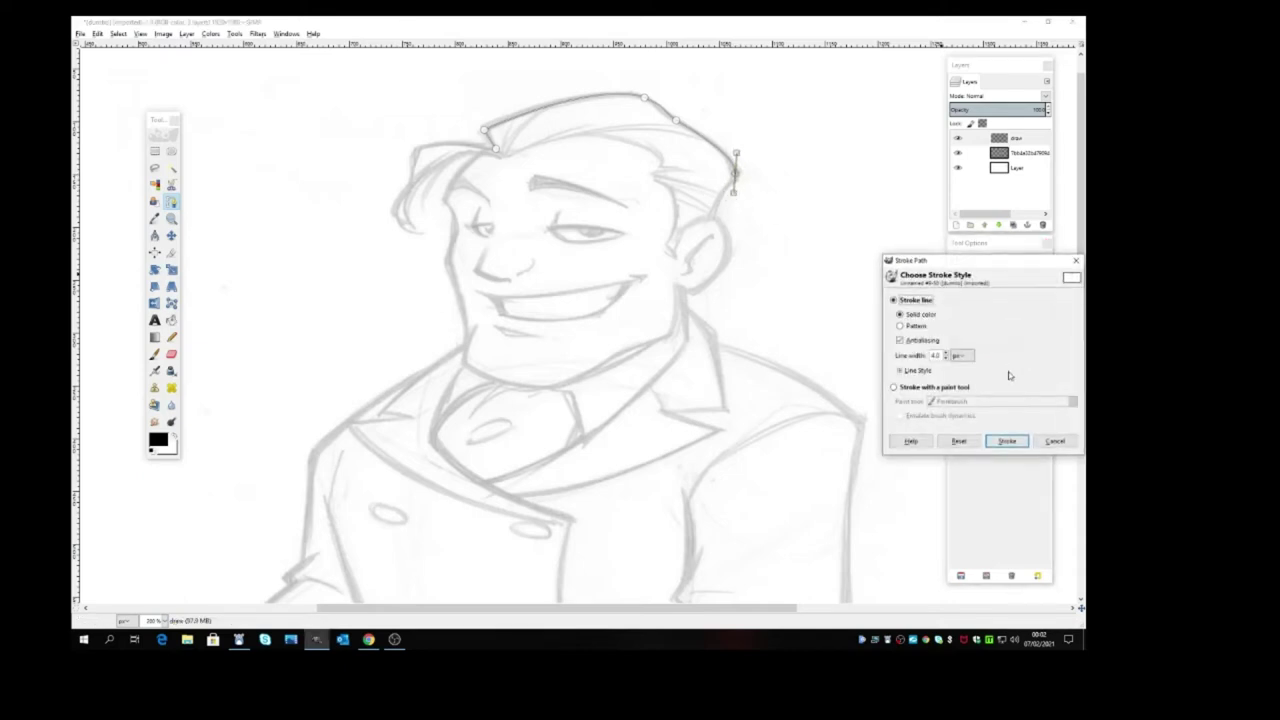
{"action": "left_click", "coordinate": [1006, 440]}
{"action": "left_click", "coordinate": [172, 236]}
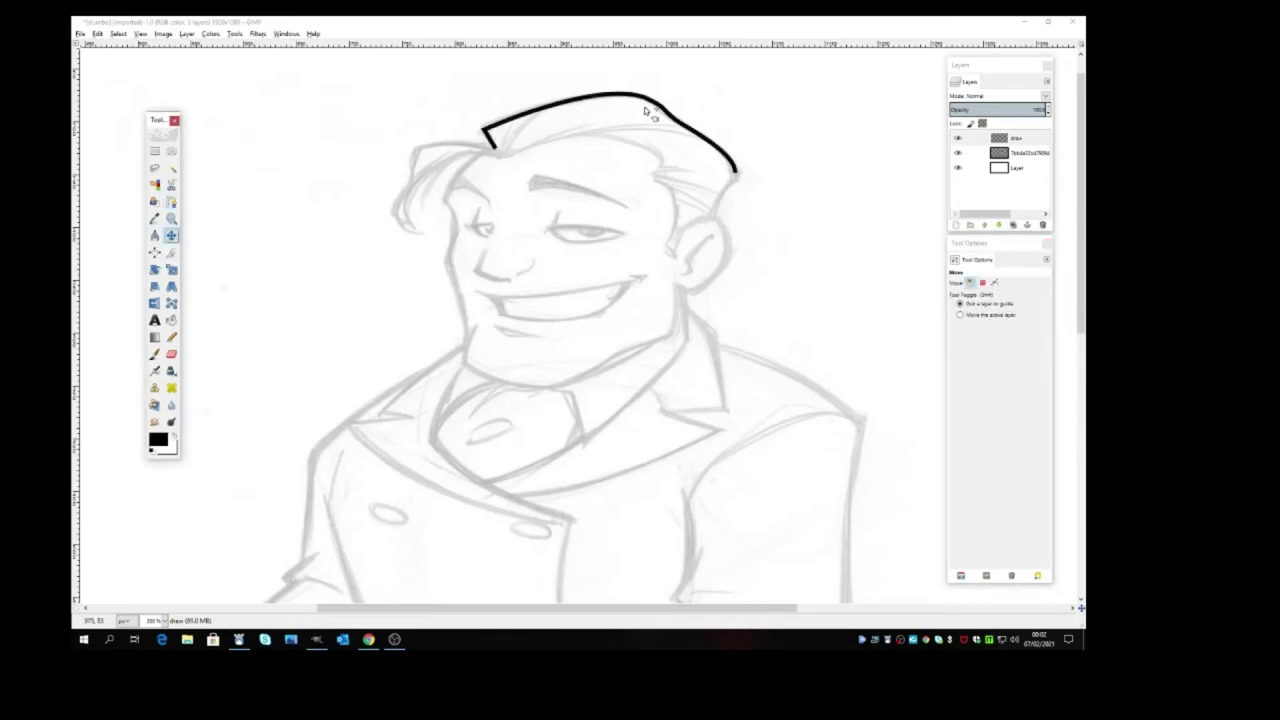
Extend the hair path down the side of the head and around the ear
{"action": "left_click", "coordinate": [171, 202]}
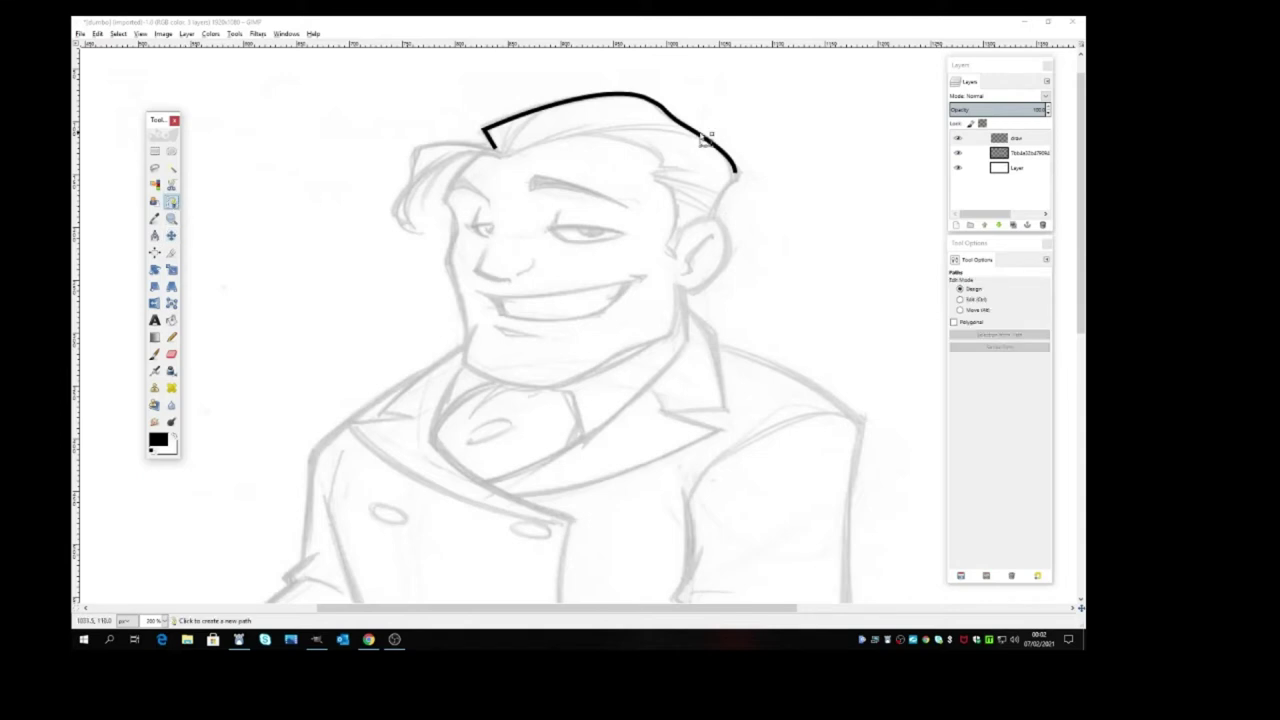
{"action": "left_click", "coordinate": [739, 176]}
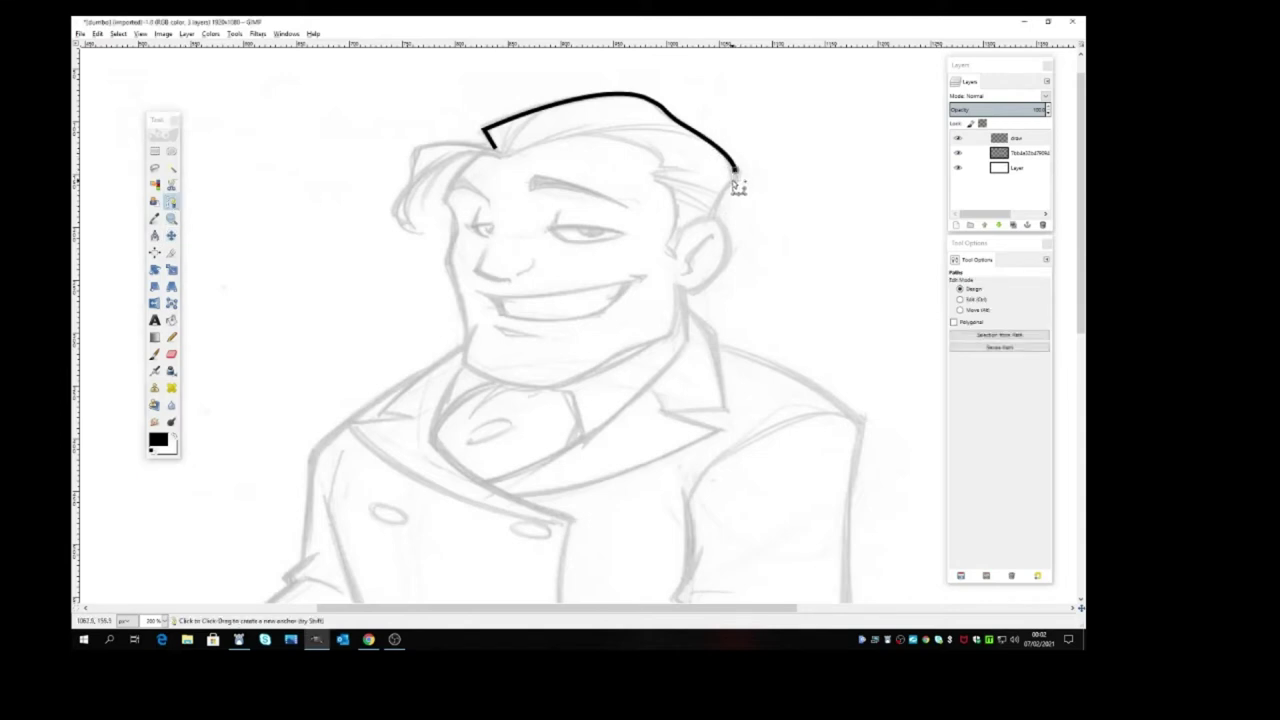
{"action": "left_click_drag", "start_coordinate": [734, 189], "coordinate": [720, 222]}
{"action": "left_click", "coordinate": [727, 238]}
{"action": "left_click", "coordinate": [724, 263]}
{"action": "left_click", "coordinate": [711, 284]}
{"action": "left_click", "coordinate": [678, 288]}
Stroke the ear outline in black, then reselect the path and stroke it again
{"action": "scroll", "coordinate": [795, 310], "scroll_direction": "down", "scroll_amount": 10}
{"action": "scroll", "coordinate": [526, 271], "scroll_direction": "up", "scroll_amount": 10}
{"action": "left_click", "coordinate": [996, 348]}
{"action": "left_click", "coordinate": [1007, 443]}
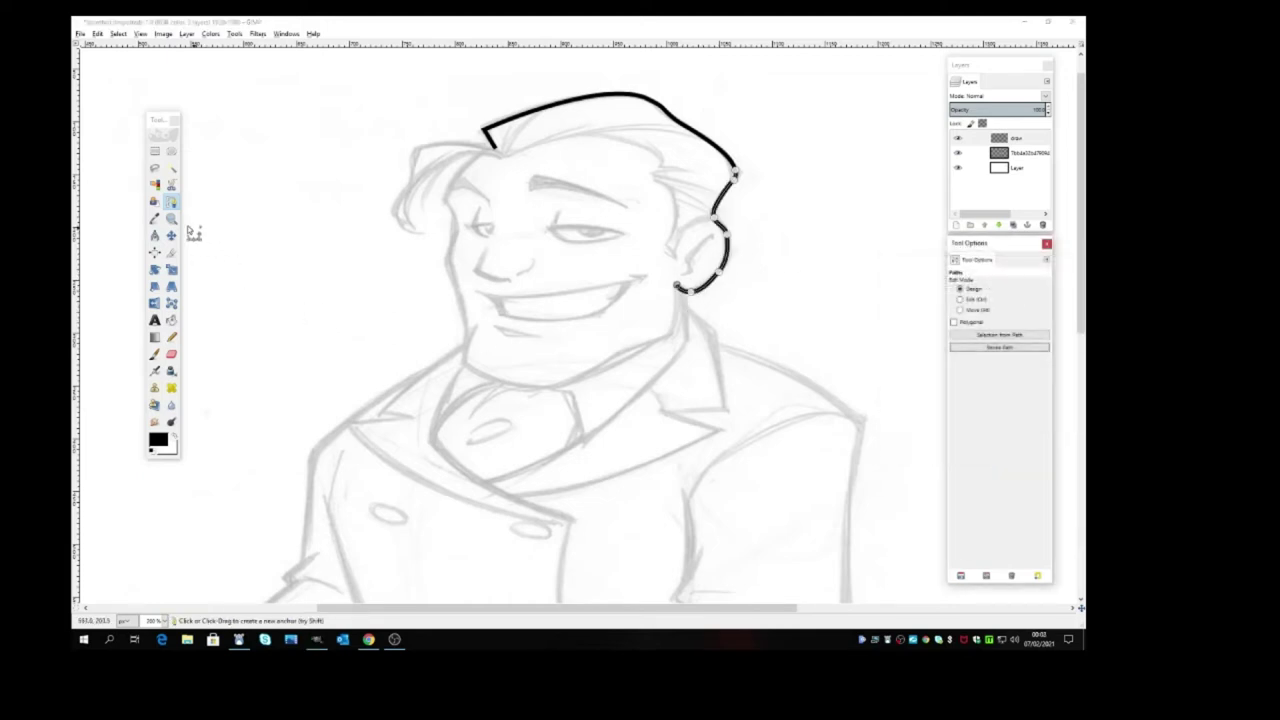
{"action": "left_click", "coordinate": [171, 201]}
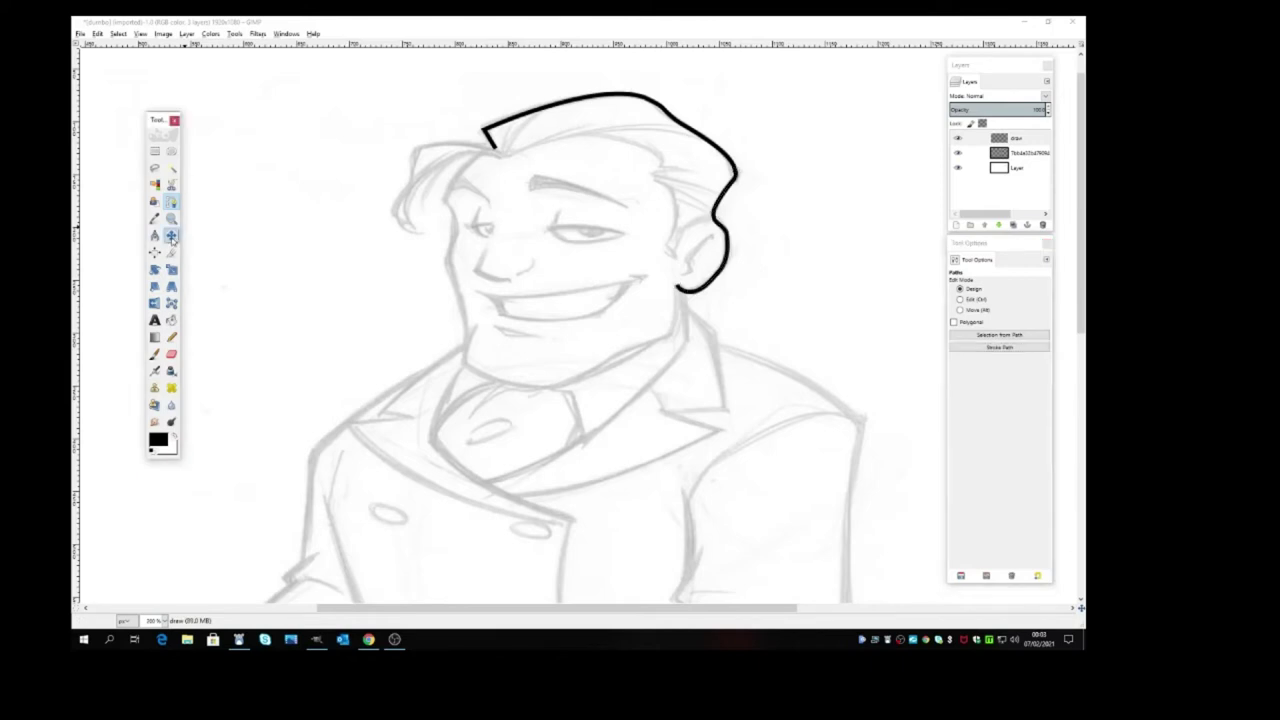
{"action": "left_click", "coordinate": [718, 222]}
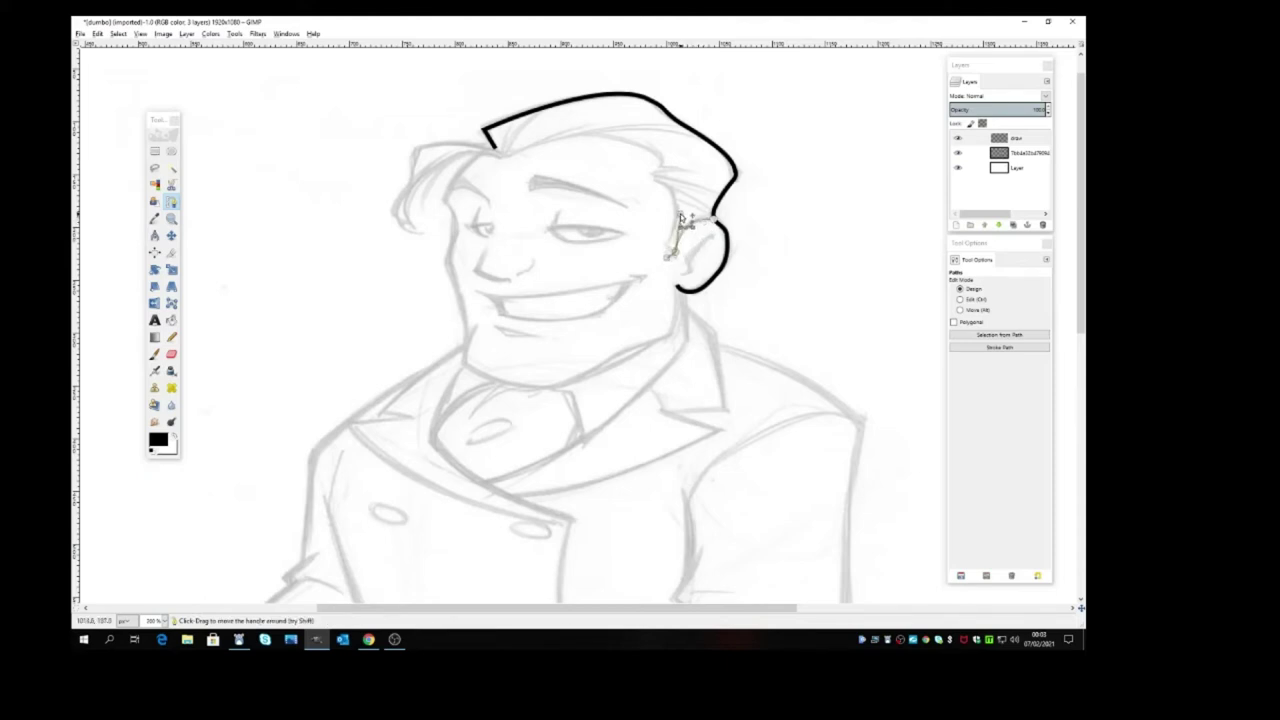
{"action": "left_click", "coordinate": [1003, 347]}
{"action": "left_click", "coordinate": [1006, 438]}
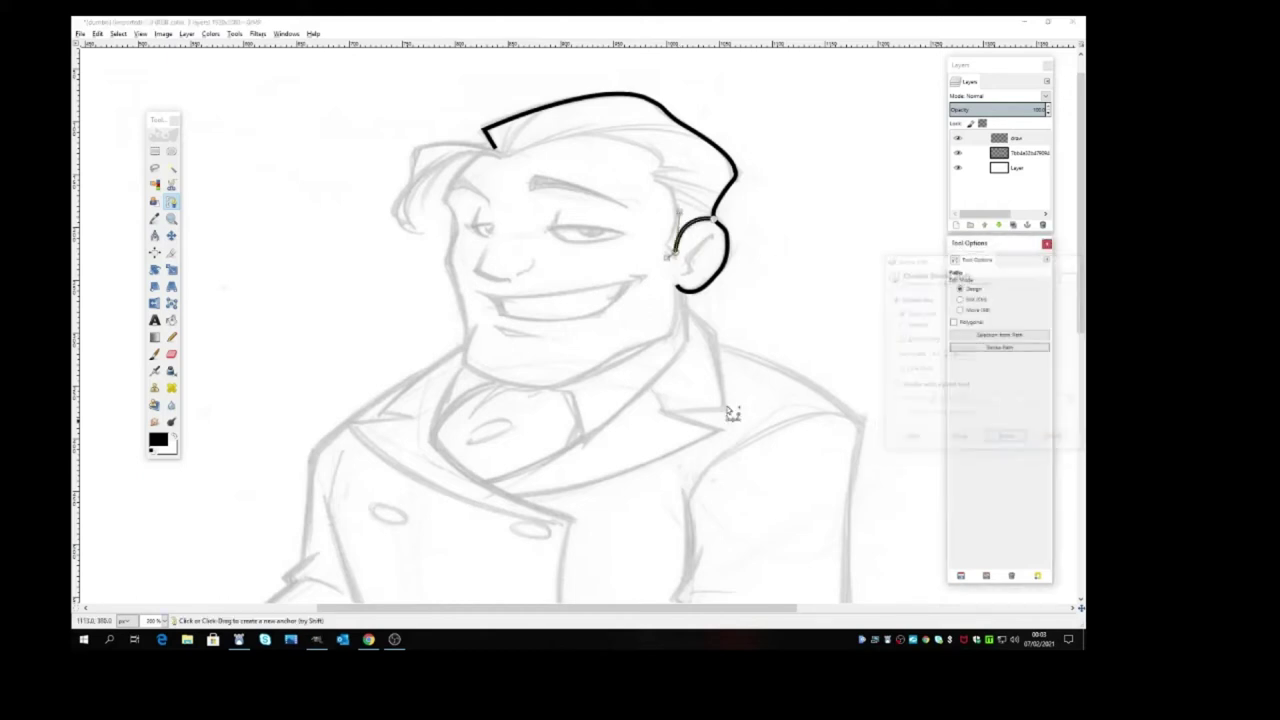
{"action": "left_click", "coordinate": [171, 220]}
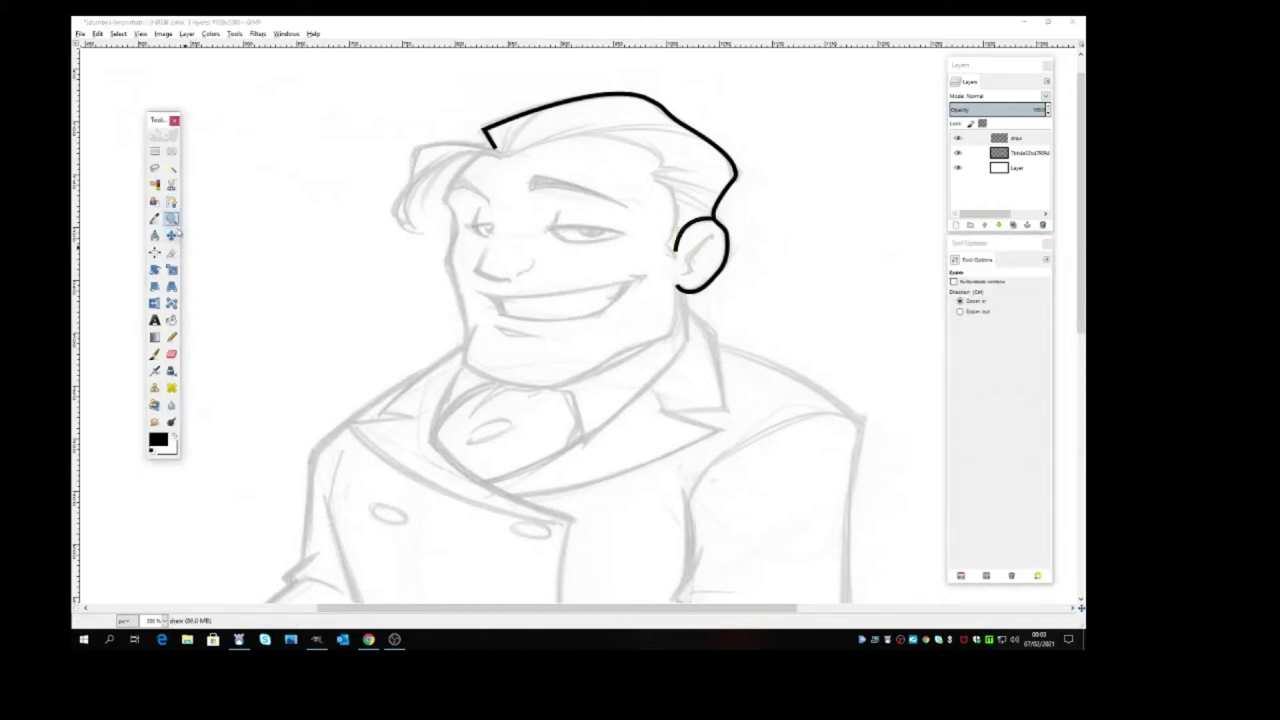
Place path anchors from the bottom of the ear down the neck to the collar's lower left end
{"action": "left_click", "coordinate": [171, 202]}
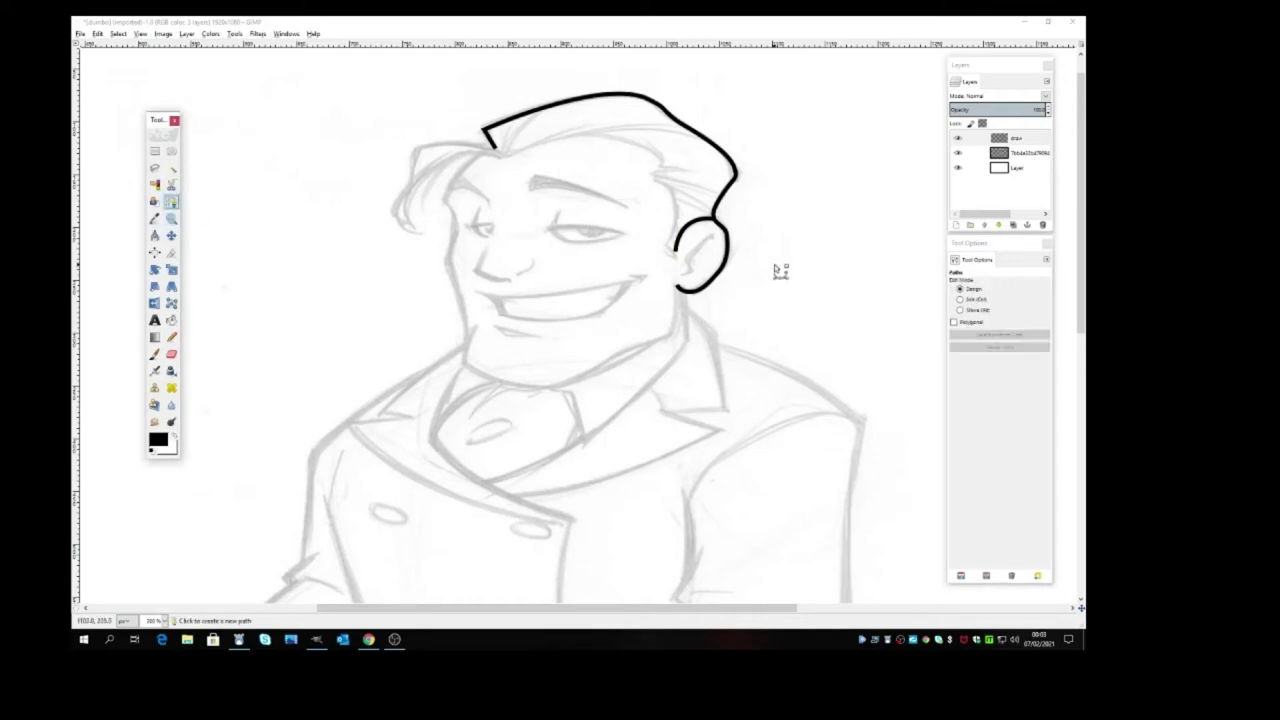
{"action": "scroll", "coordinate": [780, 270], "scroll_direction": "down", "scroll_amount": 3}
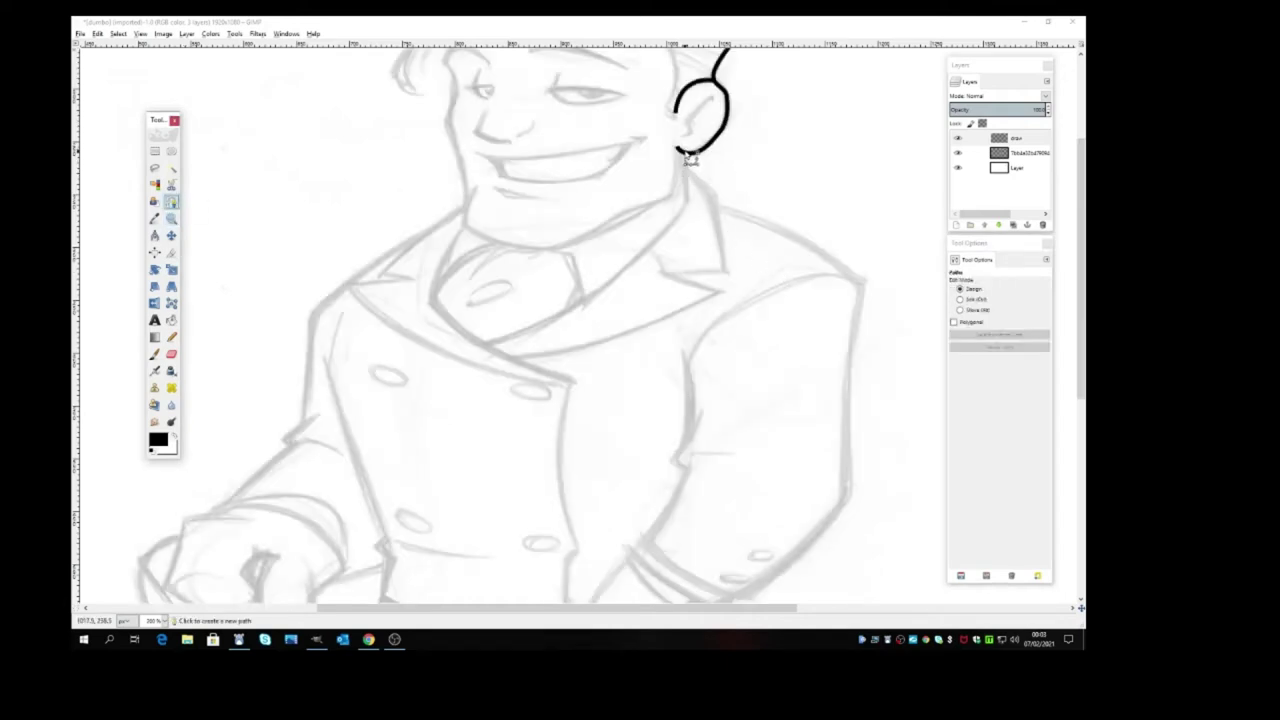
{"action": "left_click", "coordinate": [683, 152]}
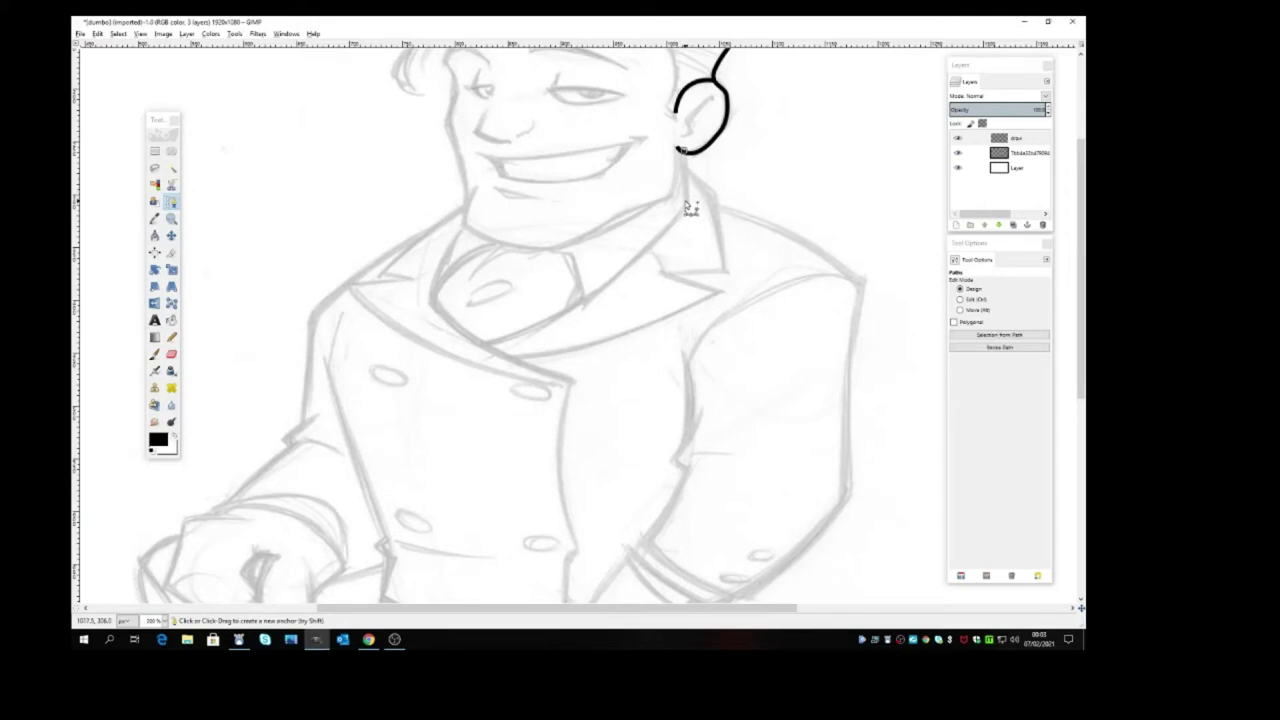
{"action": "left_click", "coordinate": [686, 201]}
{"action": "left_click", "coordinate": [579, 304]}
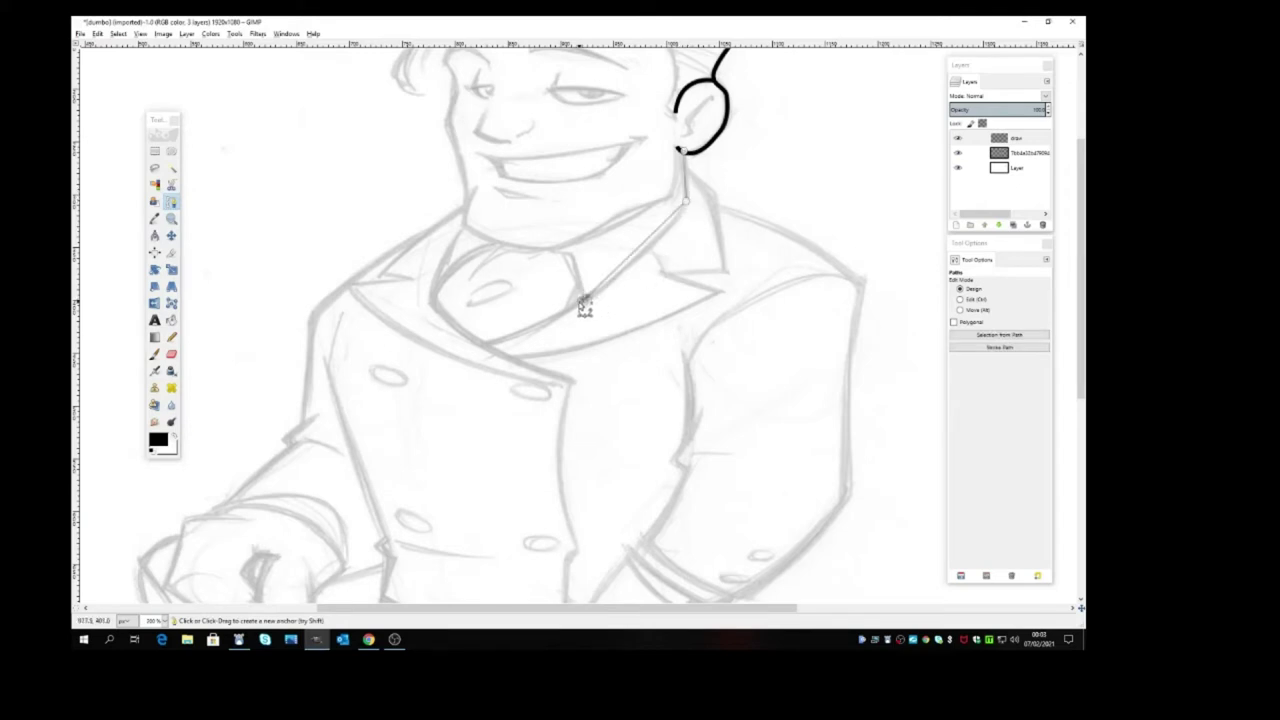
{"action": "left_click", "coordinate": [488, 346]}
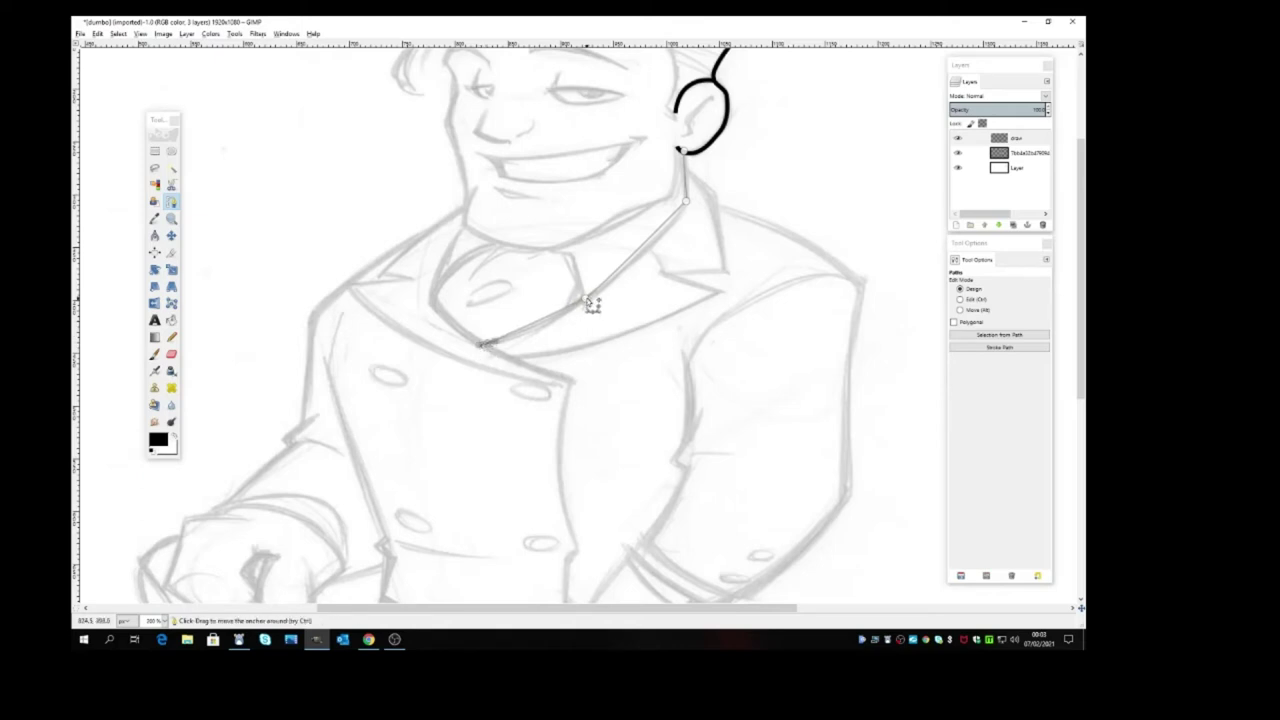
Curve the neck segment to follow the collar and stroke it in solid black
{"action": "left_click_drag", "start_coordinate": [595, 291], "coordinate": [632, 271]}
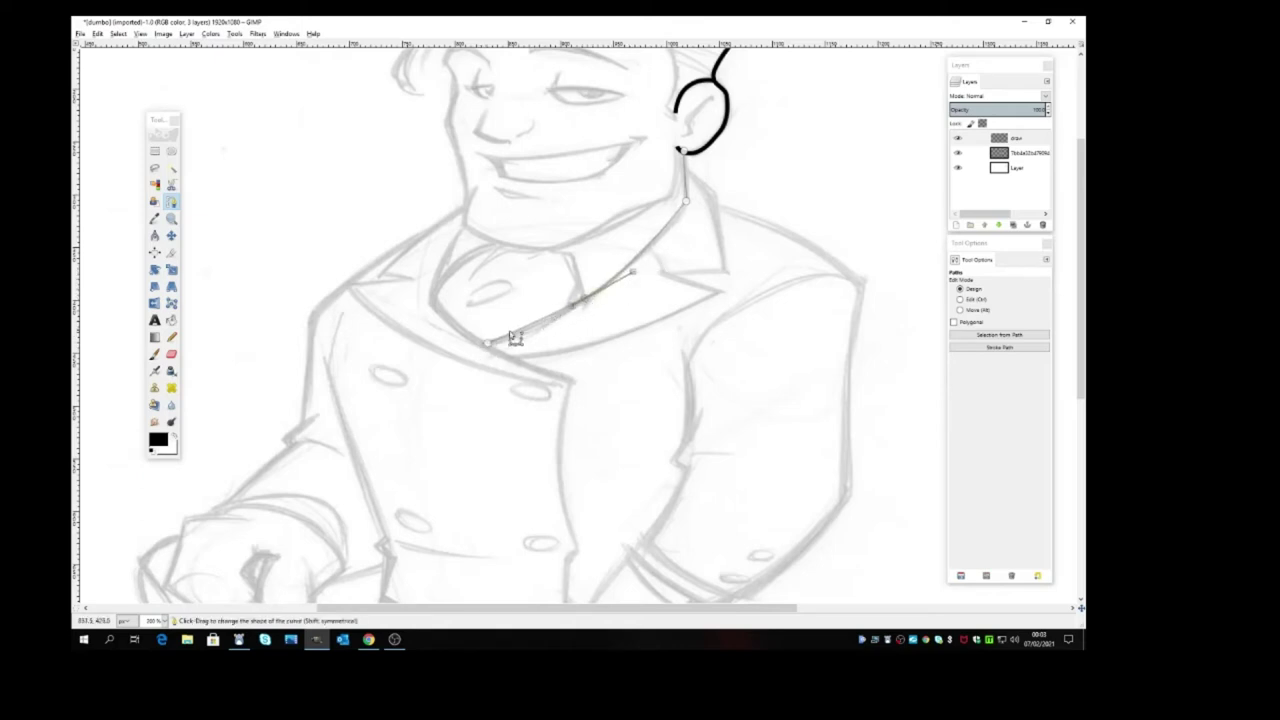
{"action": "key", "text": "ctrl+z"}
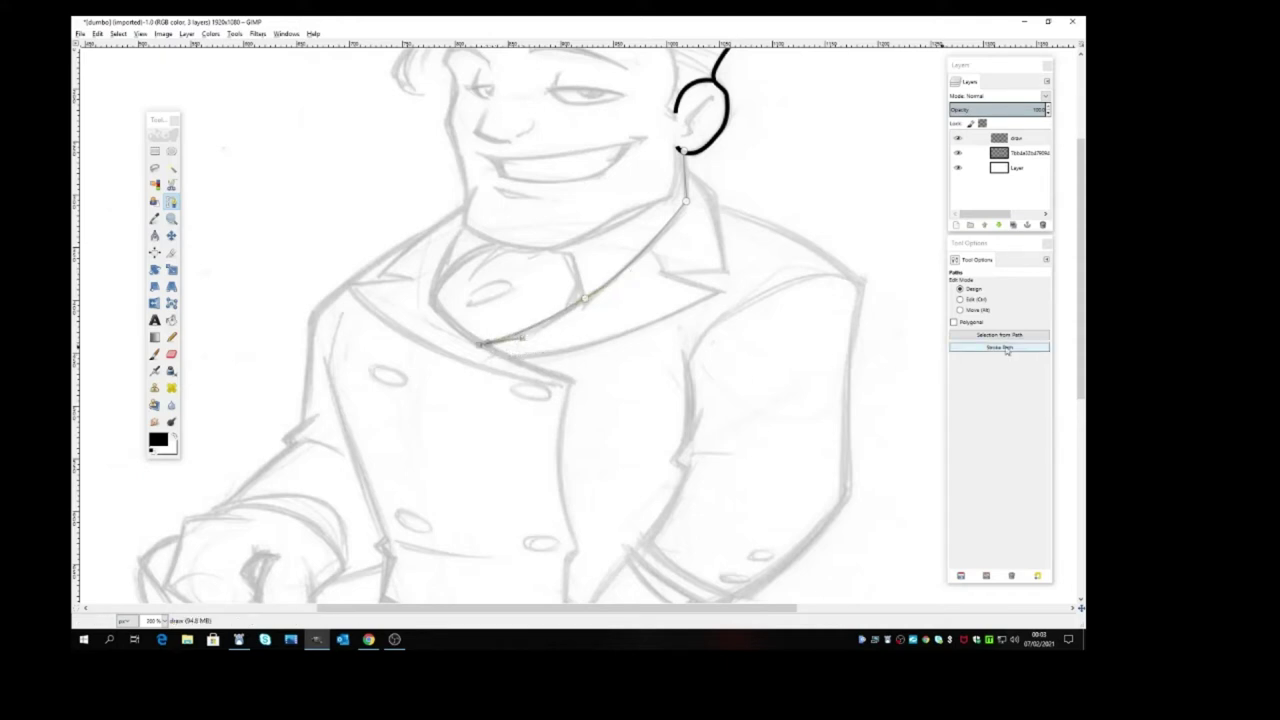
{"action": "left_click", "coordinate": [687, 202]}
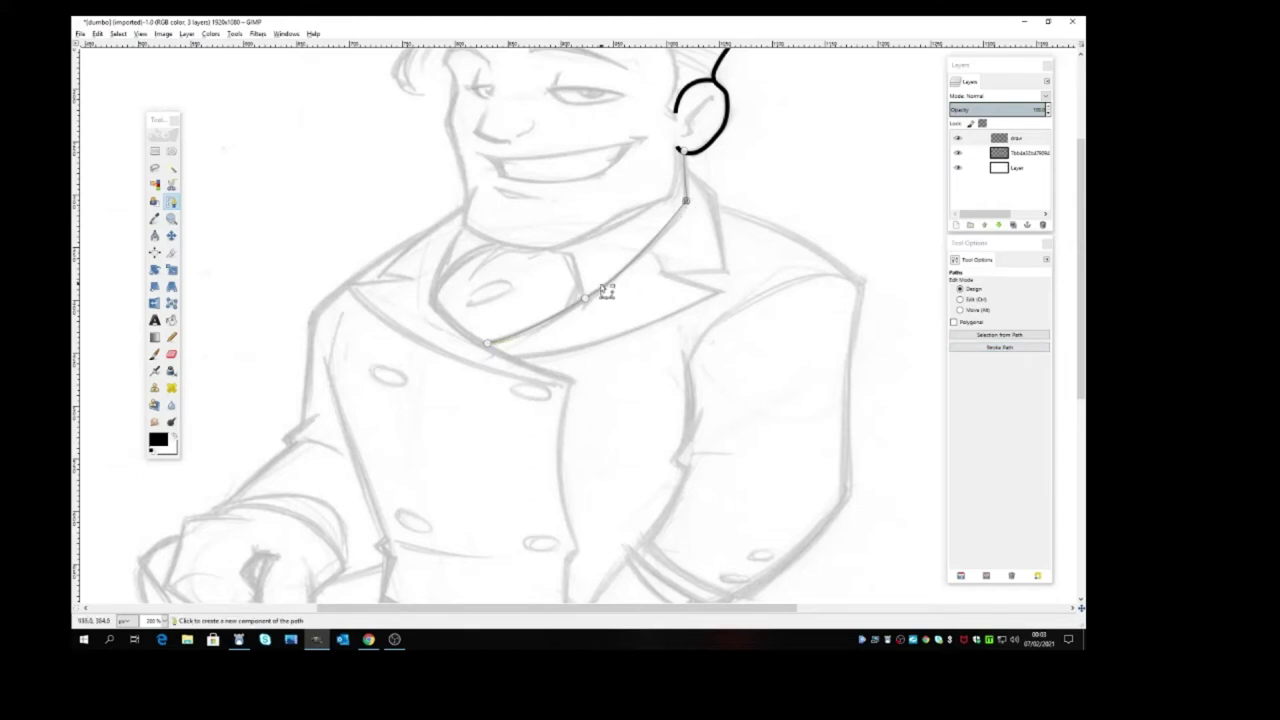
{"action": "mouse_move", "coordinate": [637, 273]}
{"action": "left_mouse_down"}
{"action": "mouse_move", "coordinate": [674, 255]}
{"action": "mouse_move", "coordinate": [681, 232]}
{"action": "left_mouse_up"}
{"action": "left_click", "coordinate": [1001, 348]}
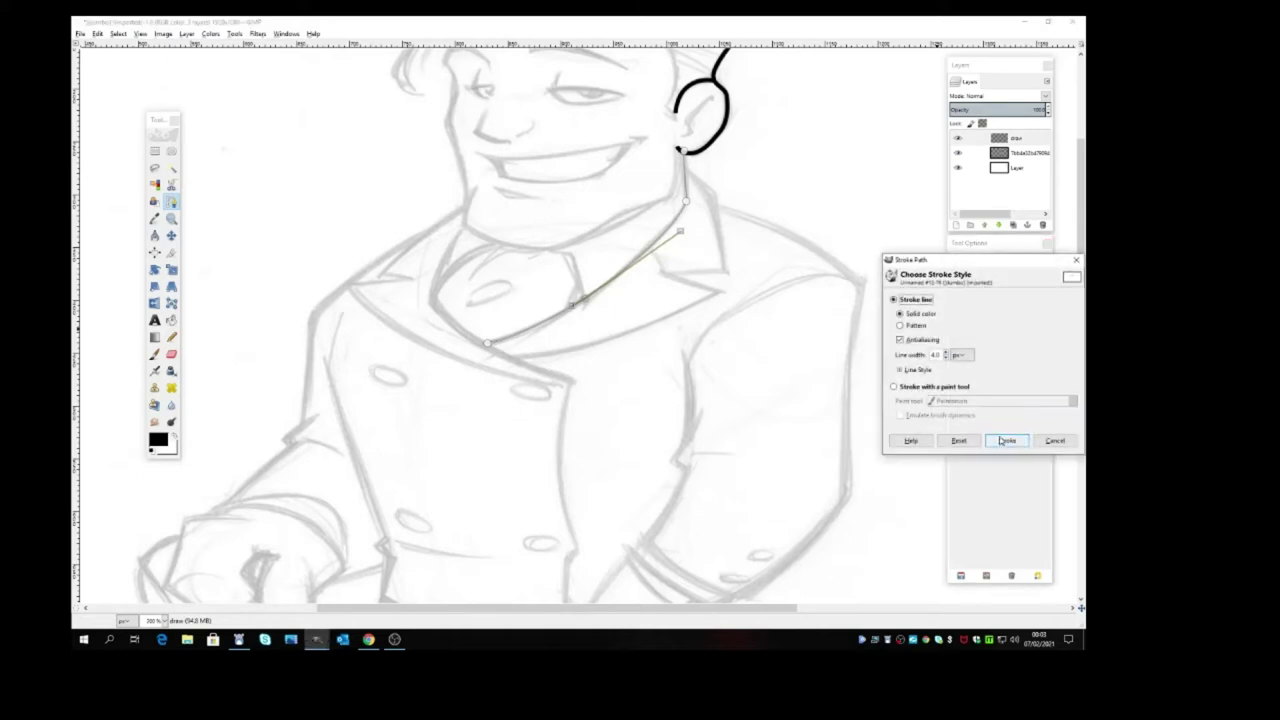
{"action": "left_click", "coordinate": [1006, 441]}
{"action": "left_click", "coordinate": [171, 235]}
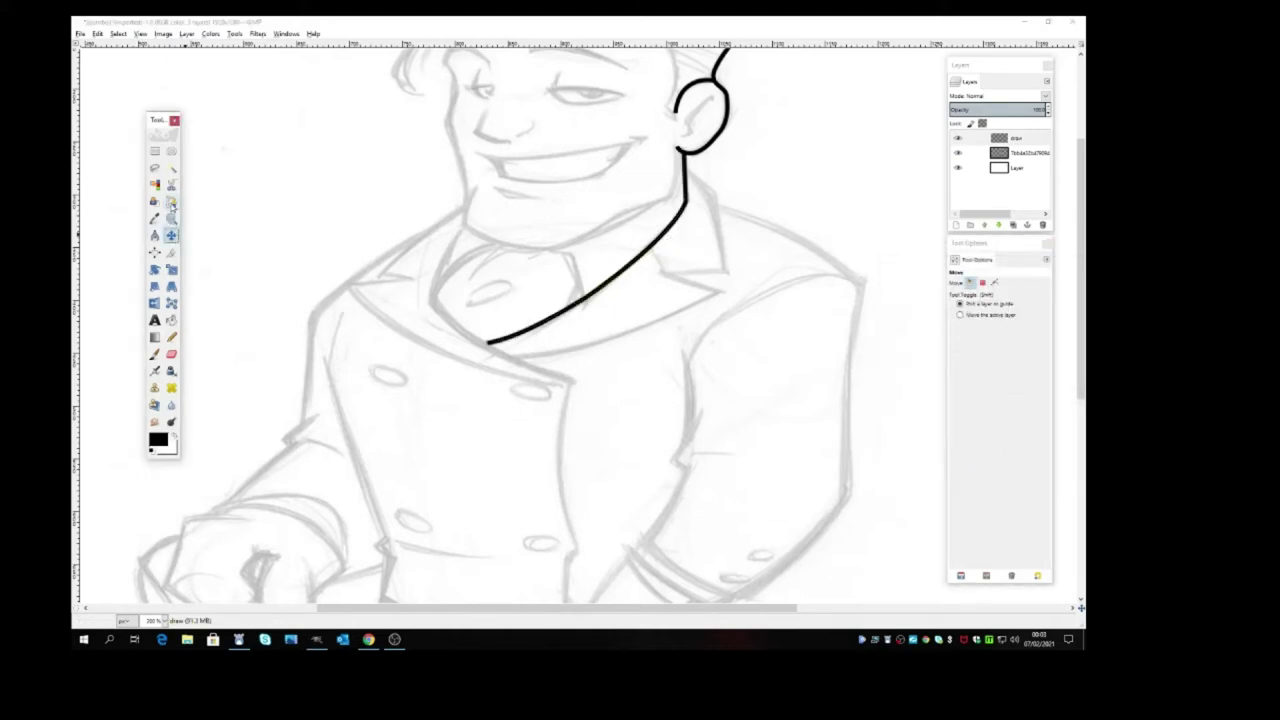
{"action": "left_click", "coordinate": [171, 201]}
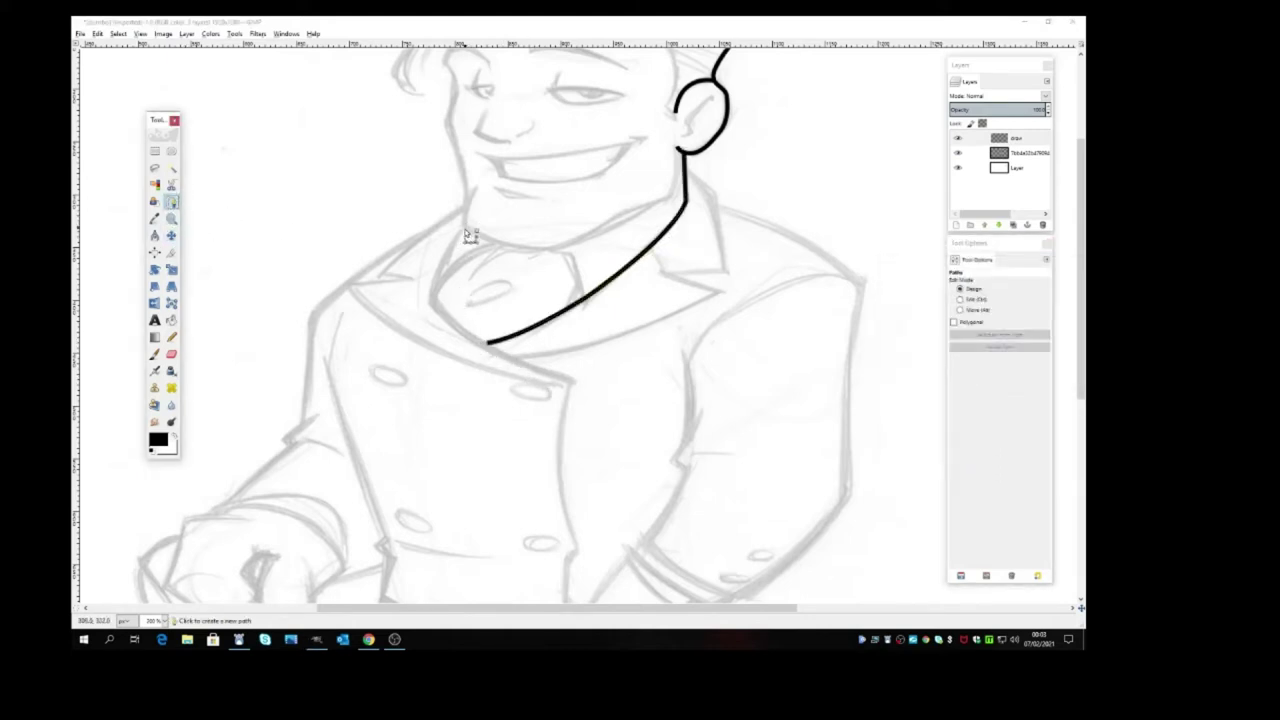
Trace a path from below the ear along the jawline to the chin's left side and stroke it black
{"action": "left_click", "coordinate": [680, 152]}
{"action": "left_click", "coordinate": [675, 201]}
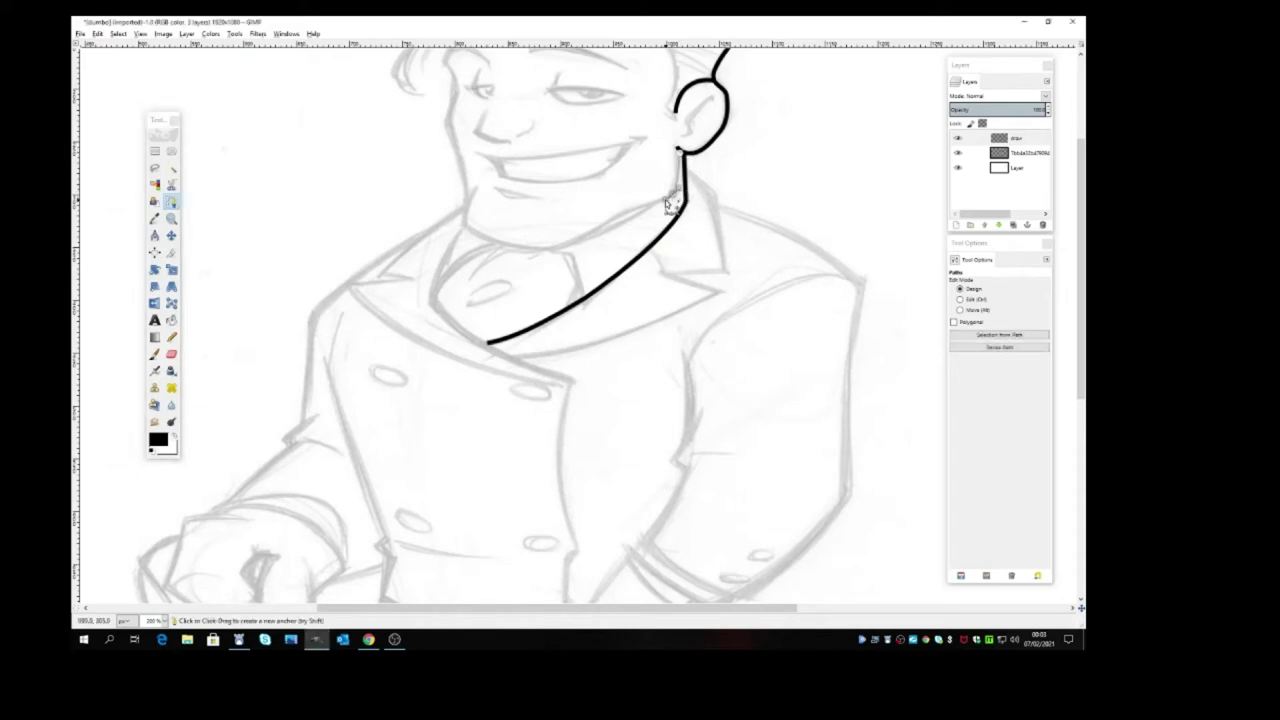
{"action": "left_click", "coordinate": [616, 215]}
{"action": "left_click", "coordinate": [612, 217]}
{"action": "left_click", "coordinate": [550, 250]}
{"action": "left_click", "coordinate": [464, 227]}
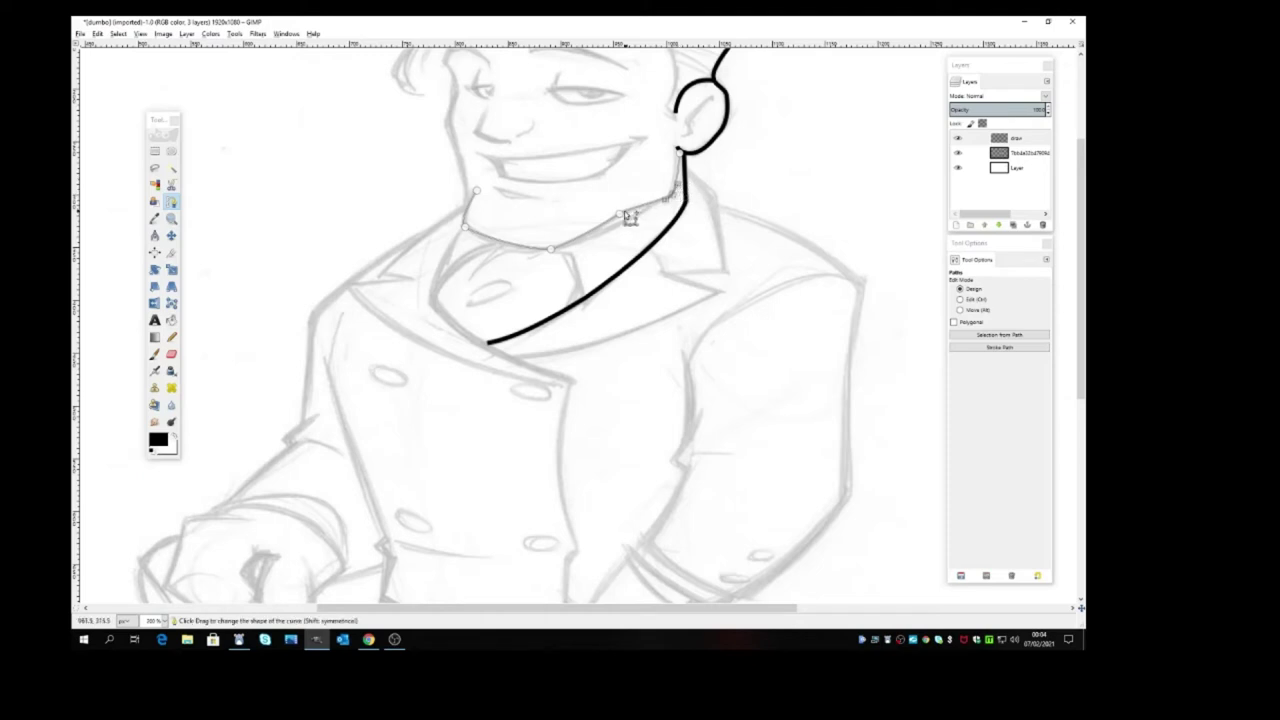
{"action": "left_click", "coordinate": [466, 226]}
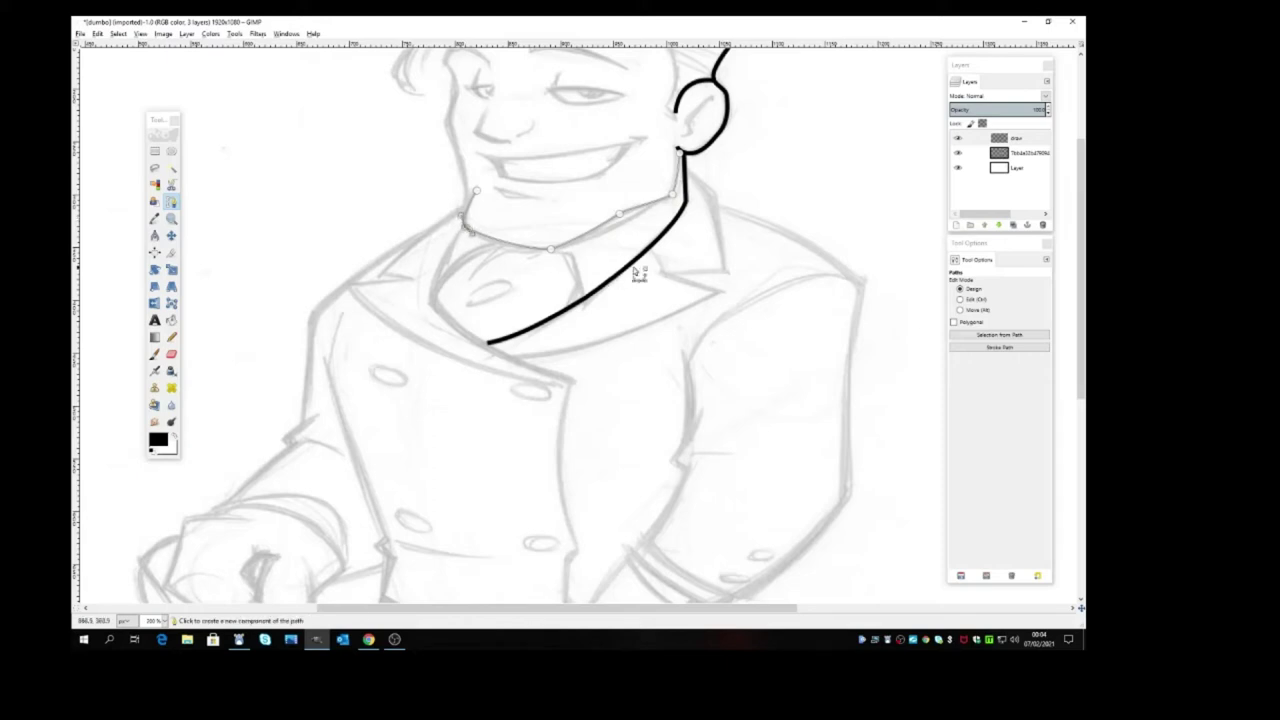
{"action": "left_click", "coordinate": [1015, 347]}
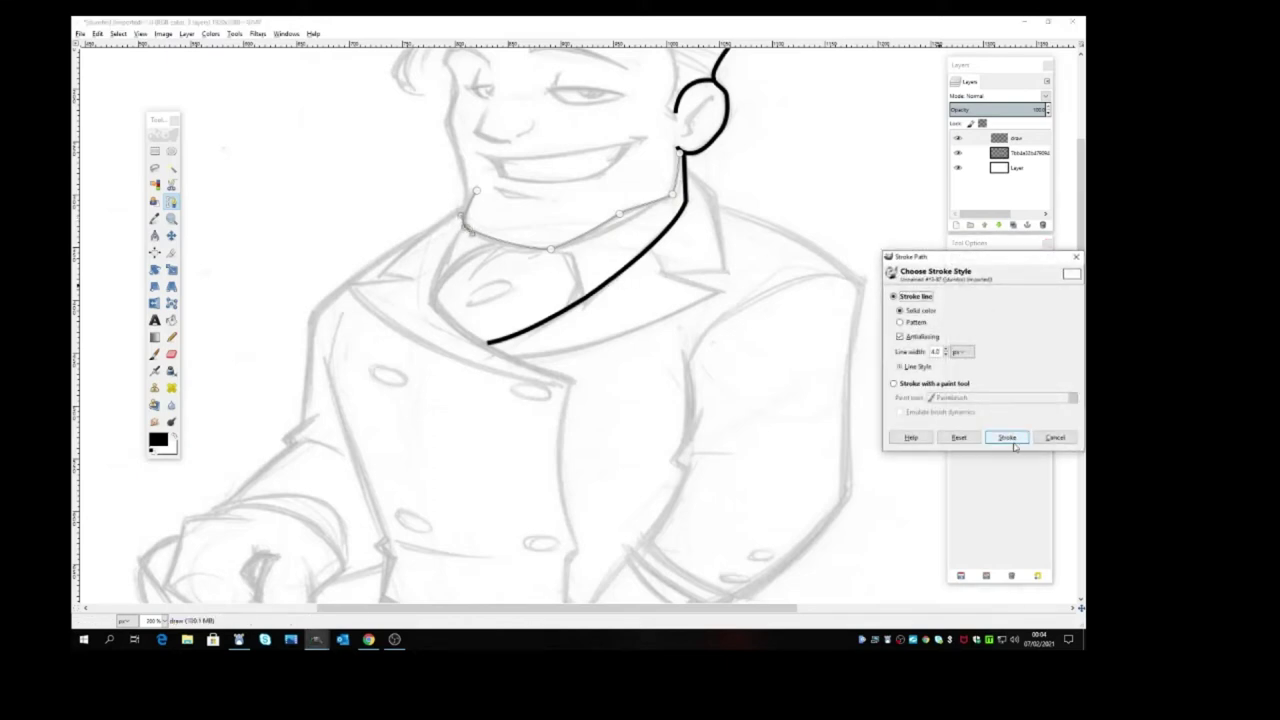
{"action": "left_click", "coordinate": [1007, 439]}
{"action": "left_click", "coordinate": [171, 201]}
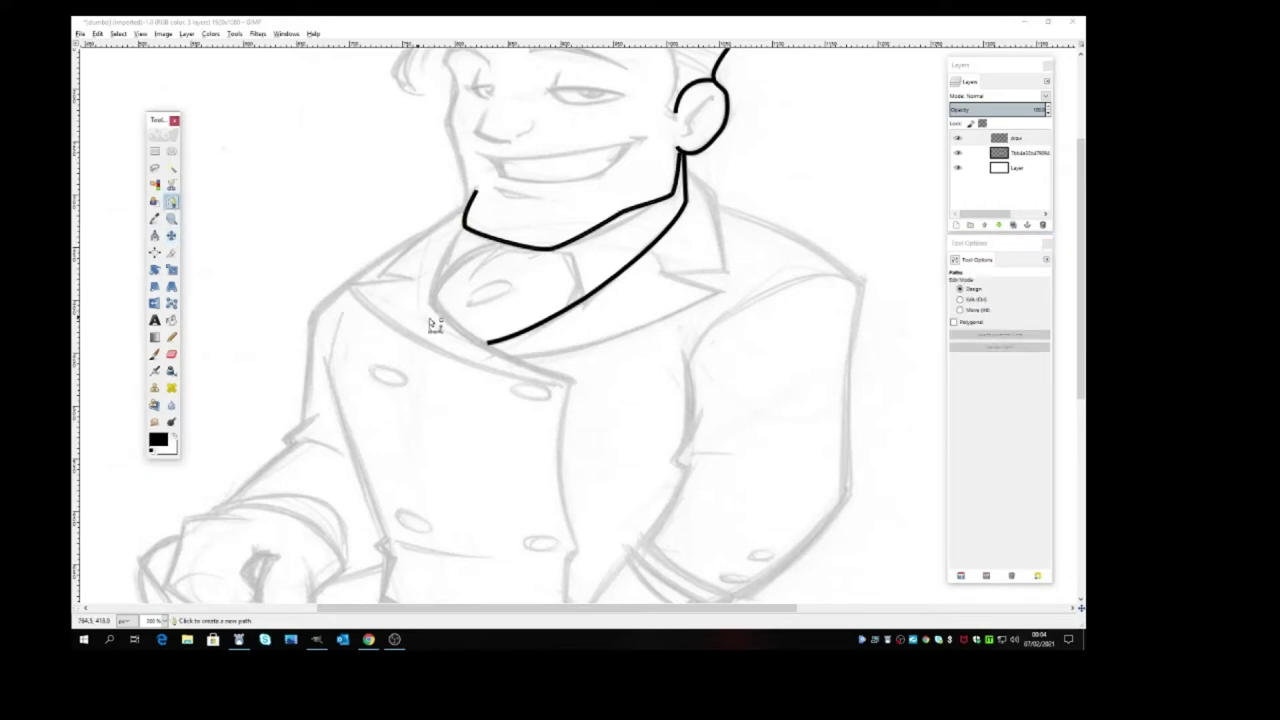
Draw a short two-point curve inside the ear and stroke it in black
{"action": "scroll", "coordinate": [429, 318], "scroll_direction": "up", "scroll_amount": 5}
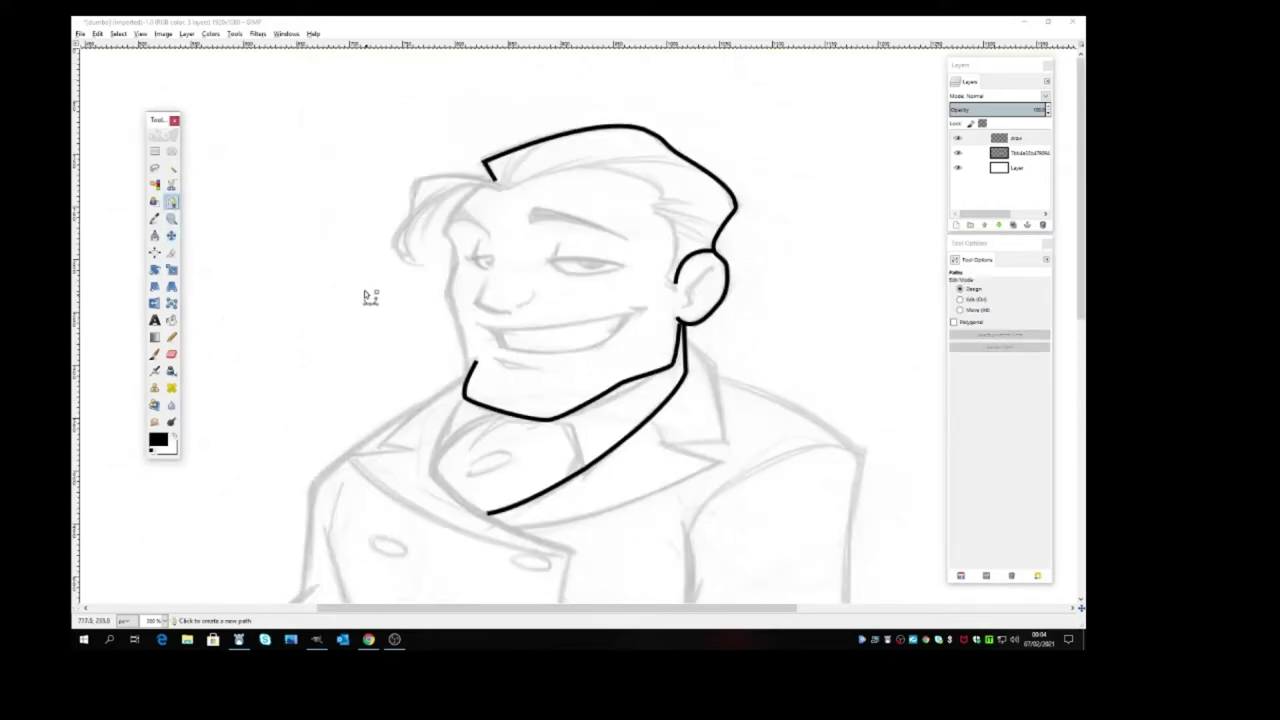
{"action": "scroll", "coordinate": [364, 281], "scroll_direction": "down", "scroll_amount": 4}
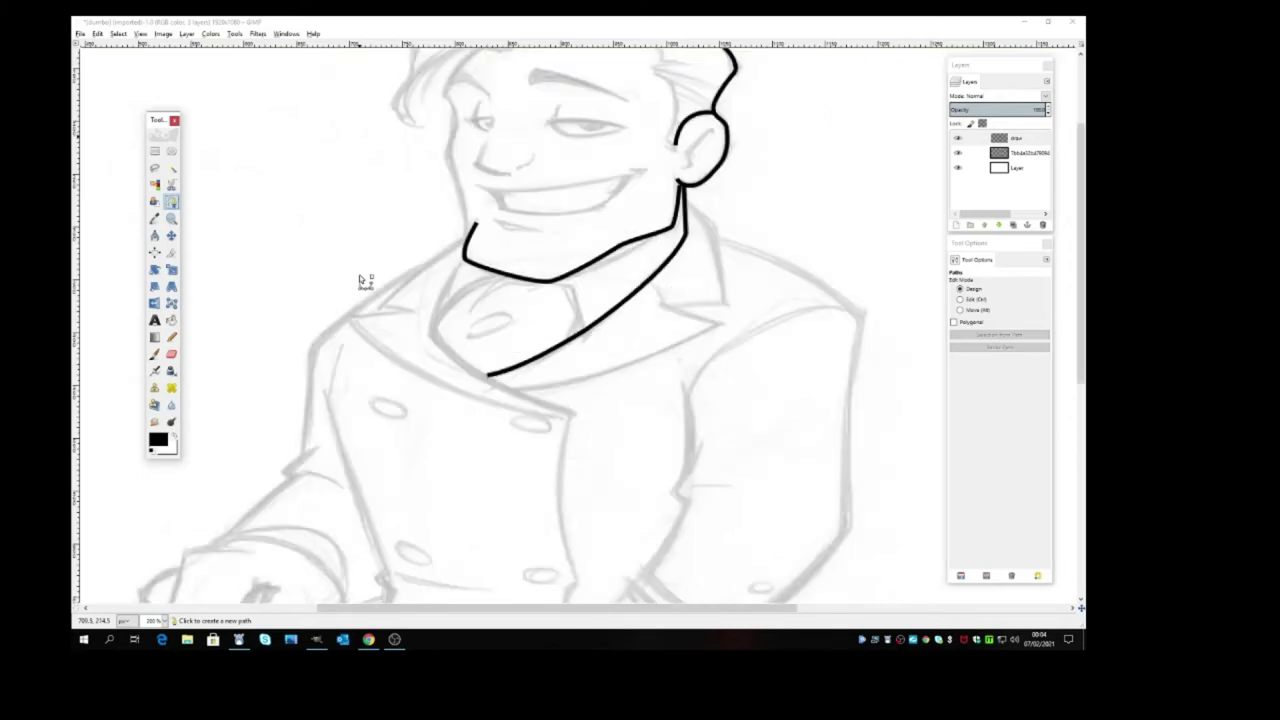
{"action": "scroll", "coordinate": [364, 281], "scroll_direction": "up", "scroll_amount": 4}
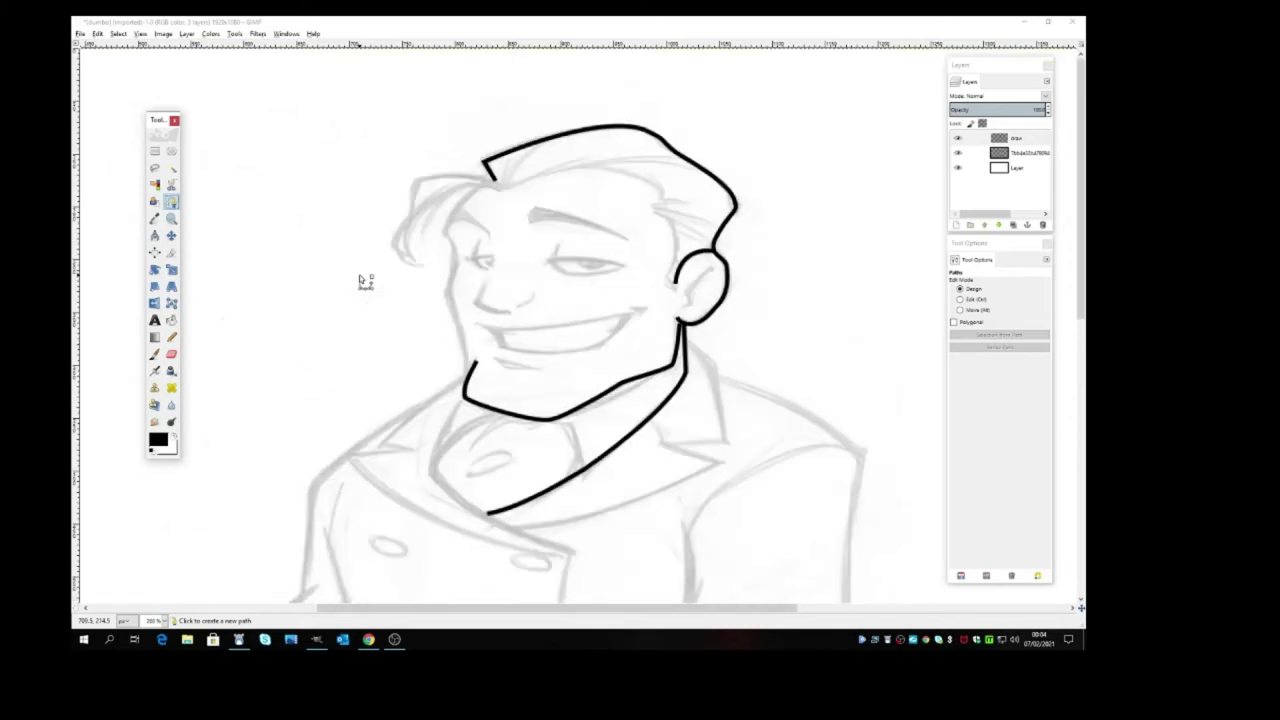
{"action": "scroll", "coordinate": [364, 281], "scroll_direction": "down", "scroll_amount": 12}
{"action": "scroll", "coordinate": [364, 281], "scroll_direction": "up", "scroll_amount": 12}
{"action": "left_click", "coordinate": [712, 271]}
{"action": "left_click", "coordinate": [688, 285]}
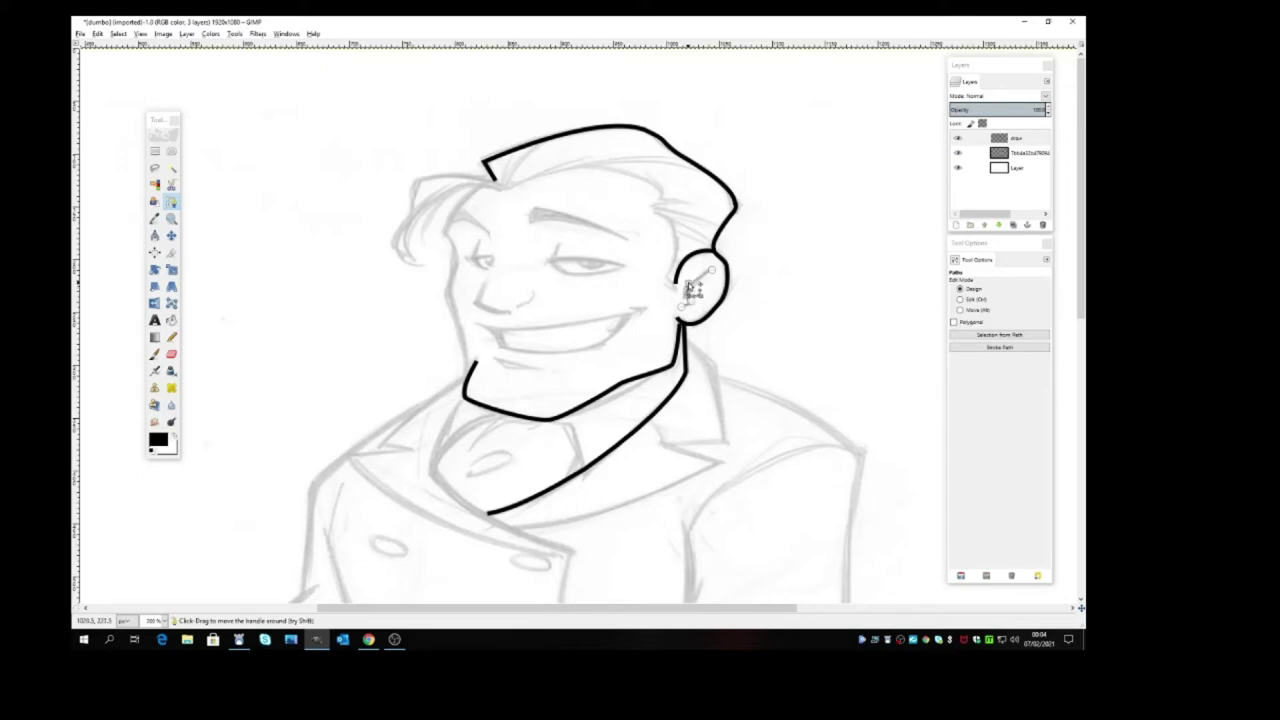
{"action": "left_click", "coordinate": [999, 347]}
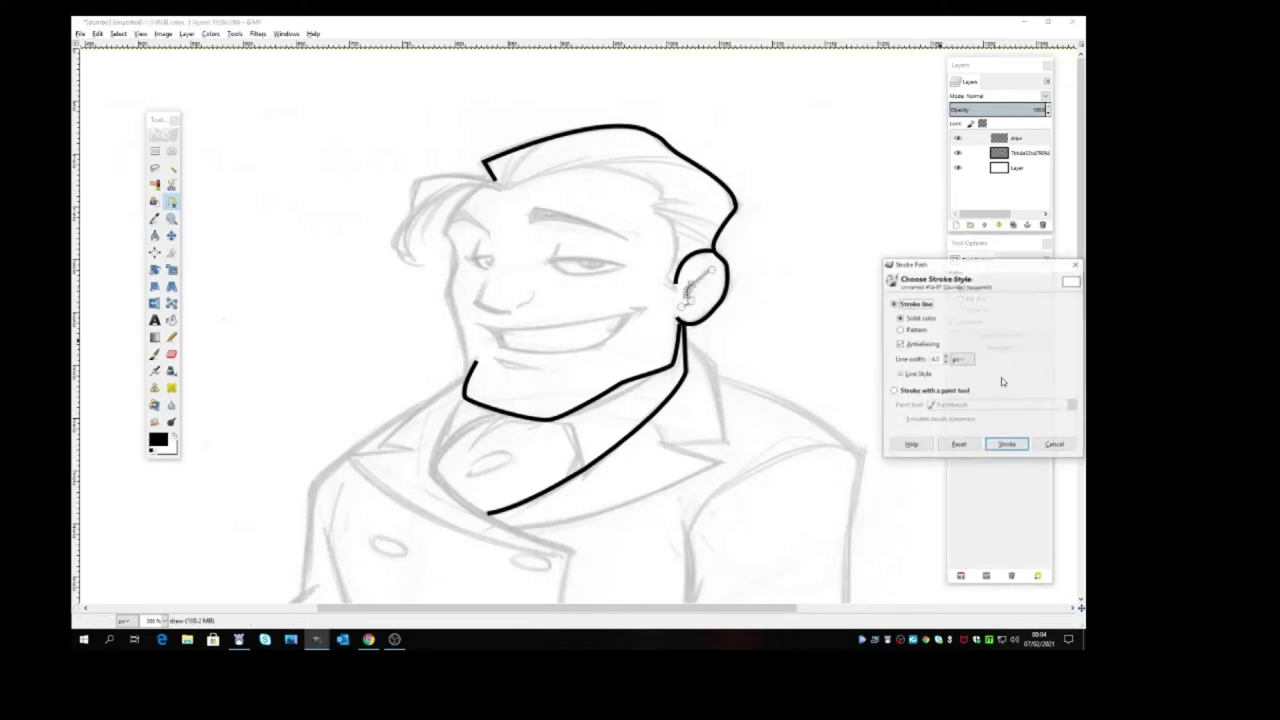
{"action": "left_click", "coordinate": [1008, 444]}
{"action": "left_click", "coordinate": [171, 235]}
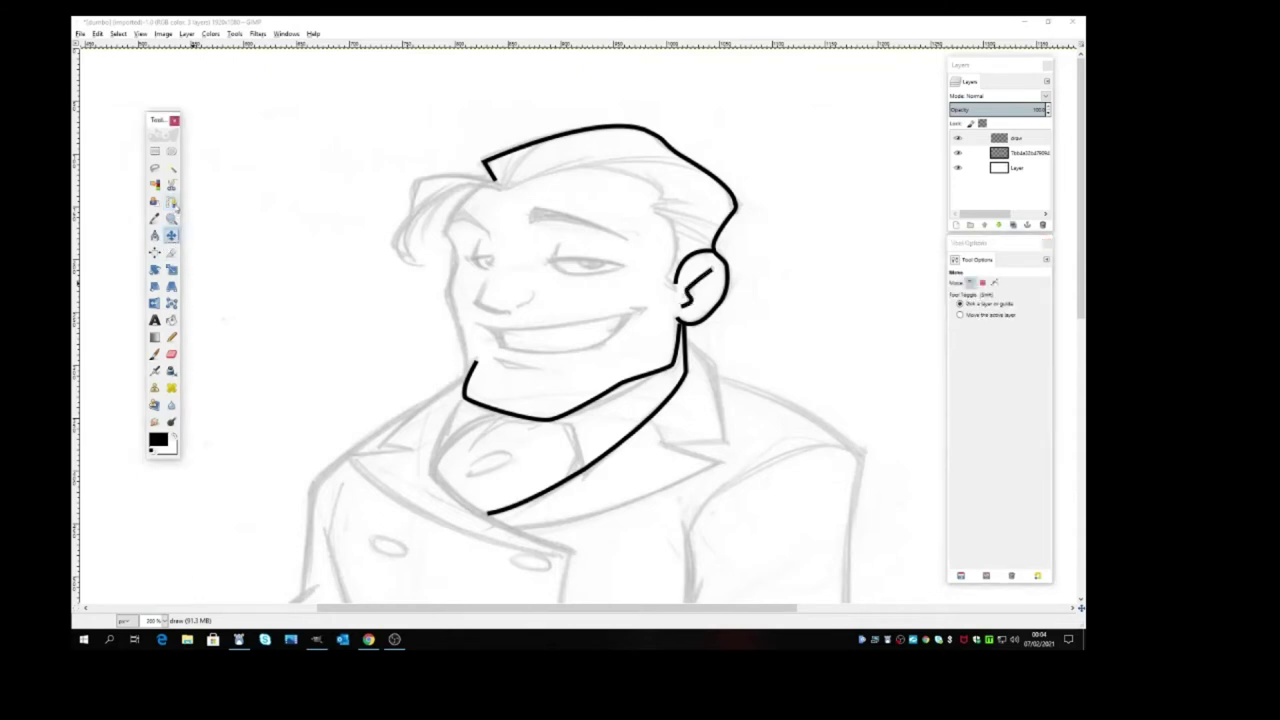
{"action": "left_click", "coordinate": [172, 202]}
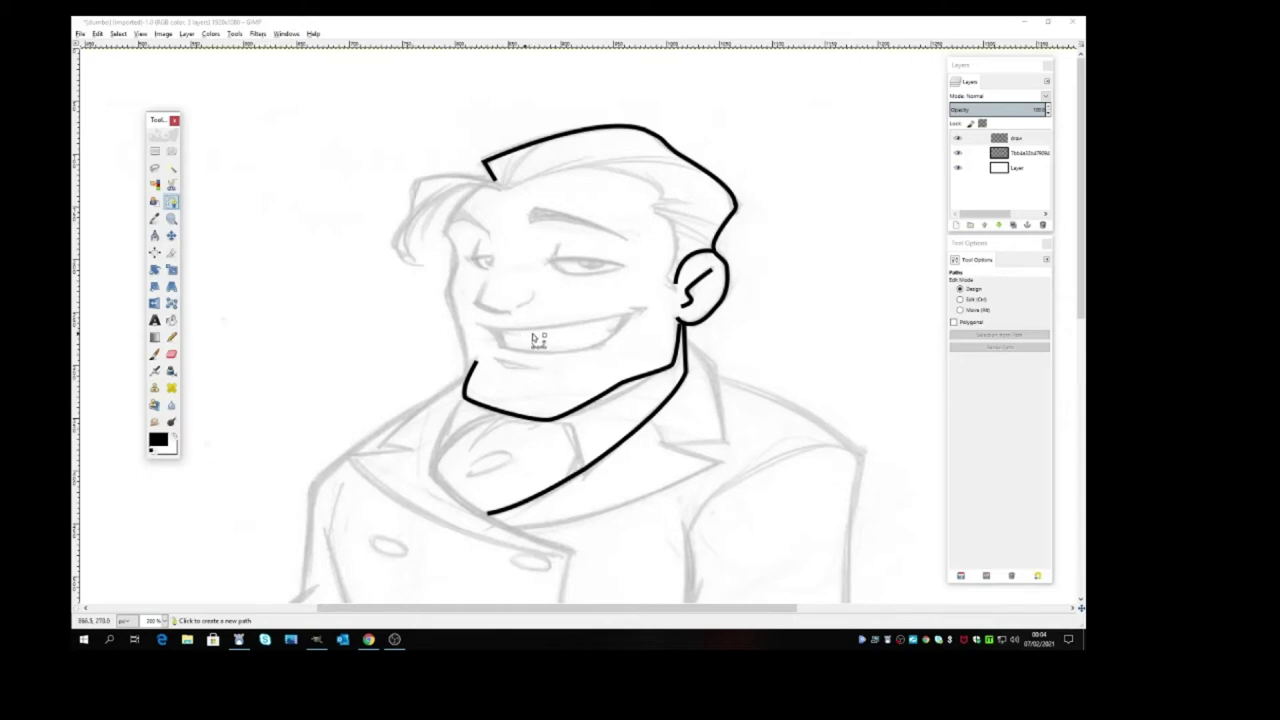
Trace a curved path from the hairline past the temple and cheek to the chin, stroked black
{"action": "left_click", "coordinate": [482, 185]}
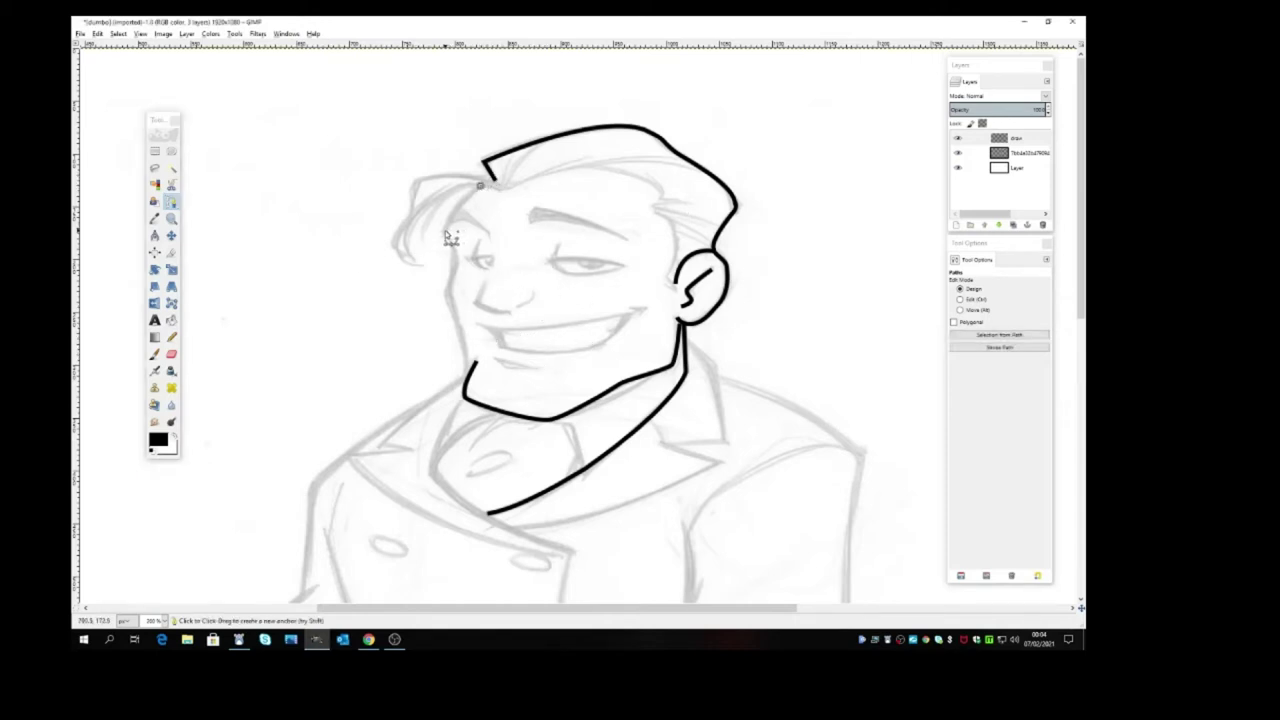
{"action": "left_click", "coordinate": [444, 246]}
{"action": "left_click_drag", "start_coordinate": [452, 215], "coordinate": [449, 208]}
{"action": "left_click_drag", "start_coordinate": [459, 263], "coordinate": [450, 291]}
{"action": "left_click_drag", "start_coordinate": [457, 243], "coordinate": [446, 247]}
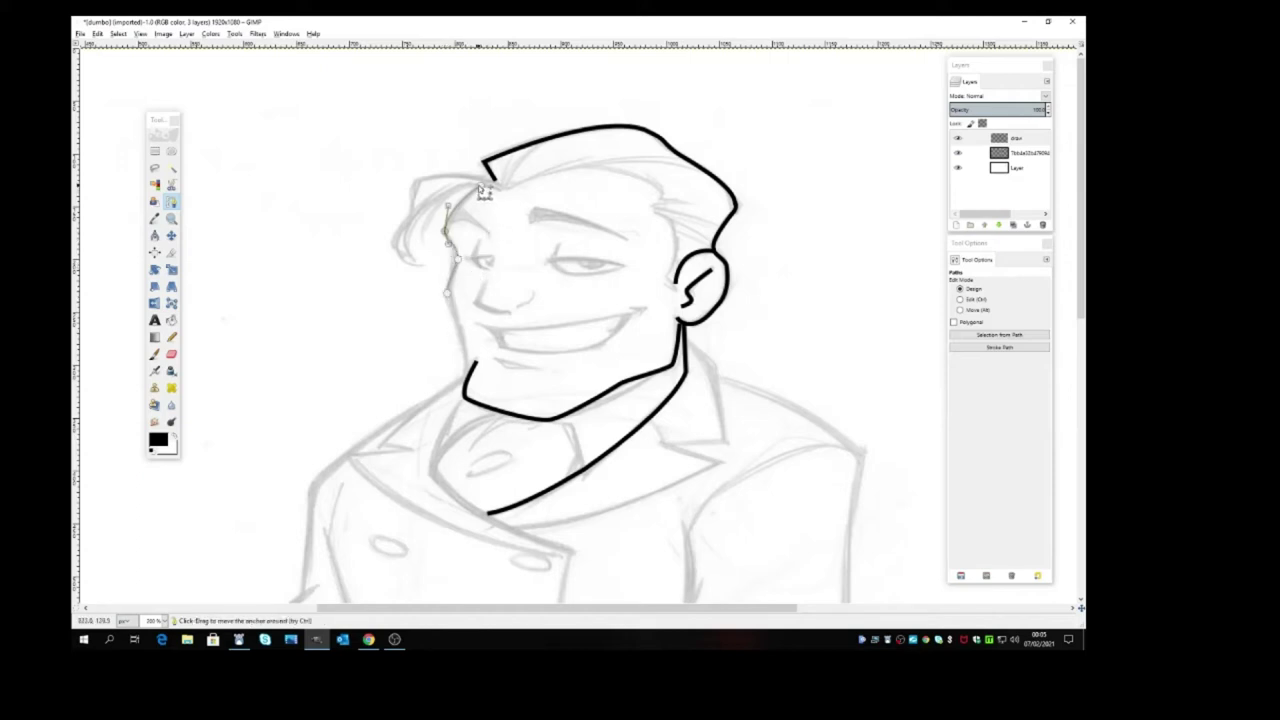
{"action": "left_click", "coordinate": [449, 297]}
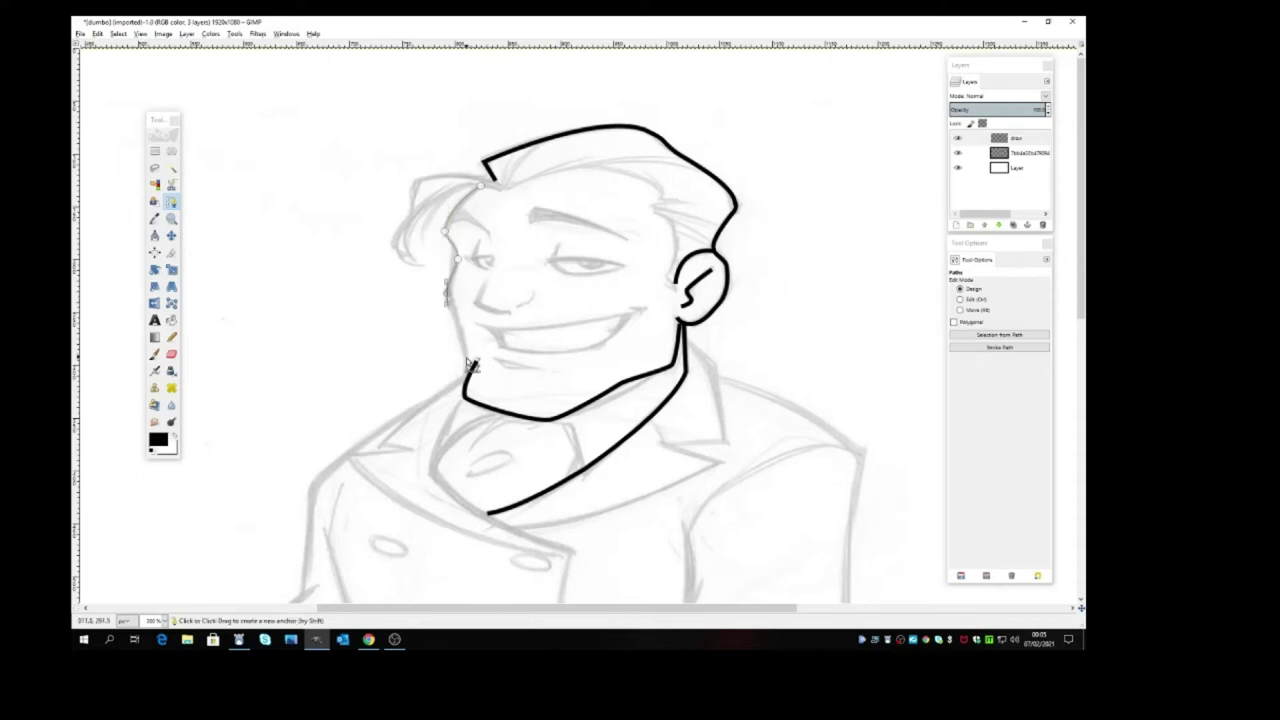
{"action": "mouse_move", "coordinate": [470, 365]}
{"action": "left_mouse_down"}
{"action": "mouse_move", "coordinate": [464, 391]}
{"action": "mouse_move", "coordinate": [475, 335]}
{"action": "left_mouse_up"}
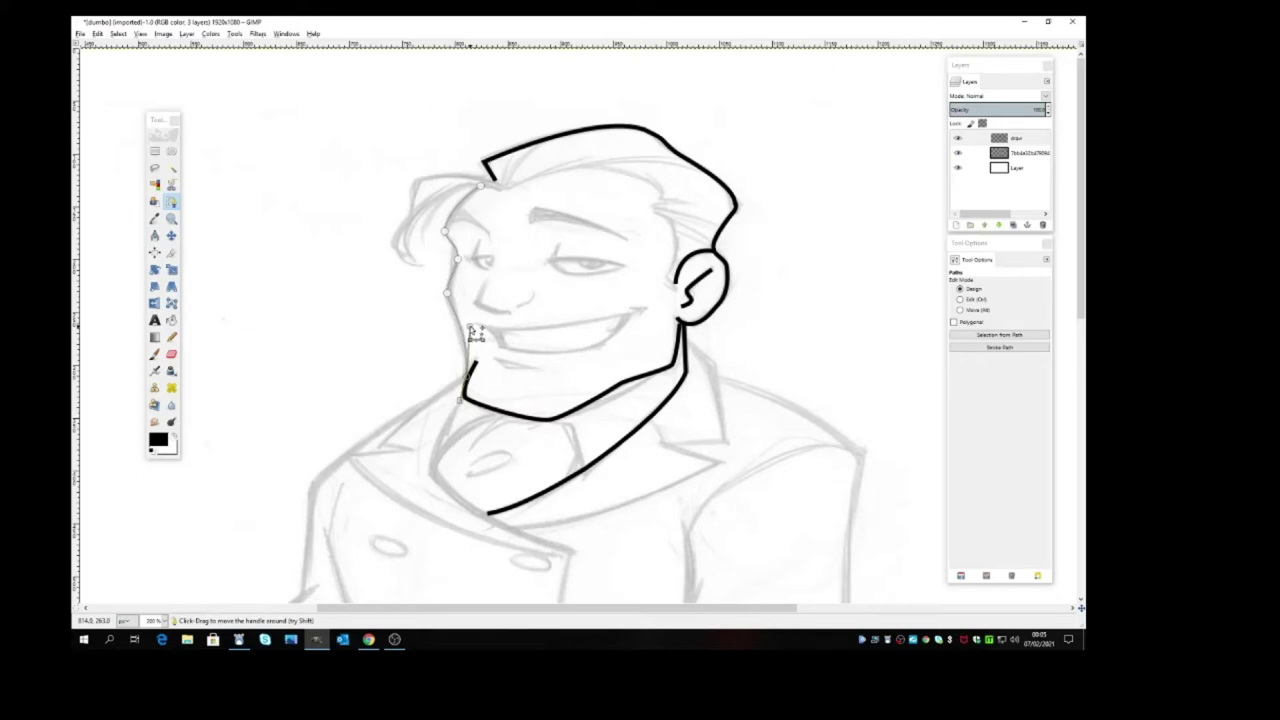
{"action": "left_click", "coordinate": [1014, 348]}
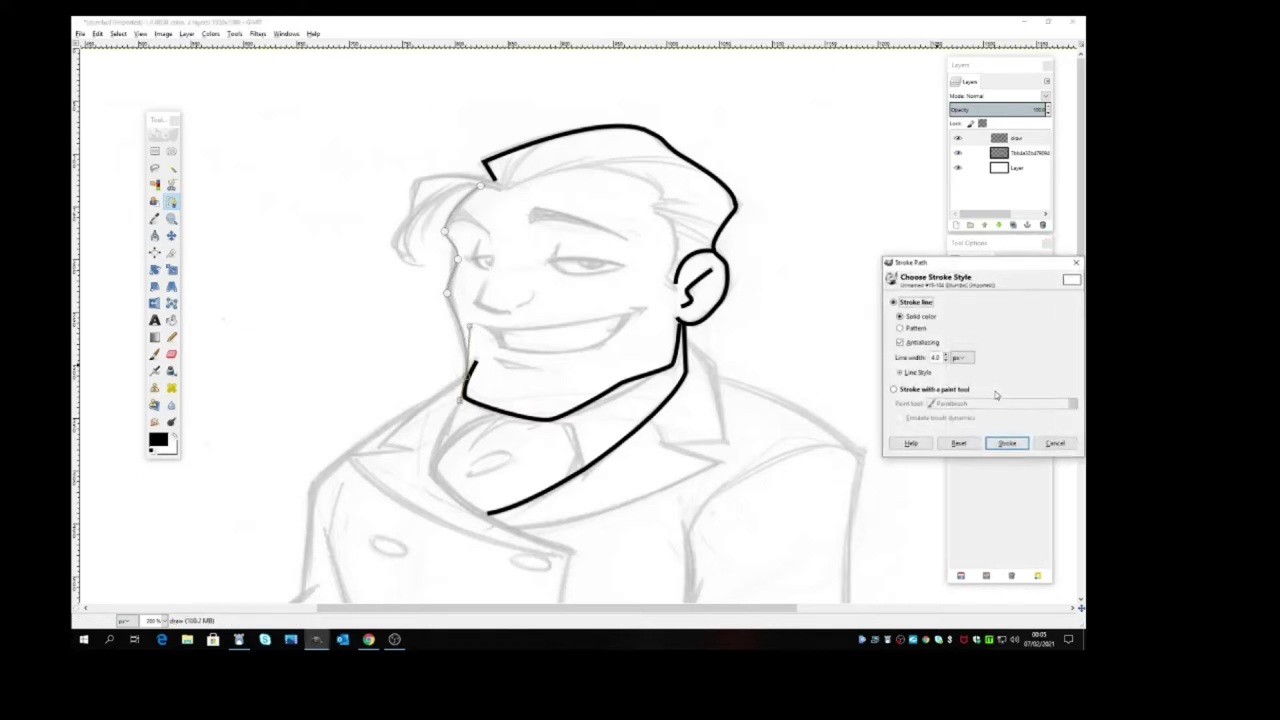
{"action": "left_click", "coordinate": [1007, 443]}
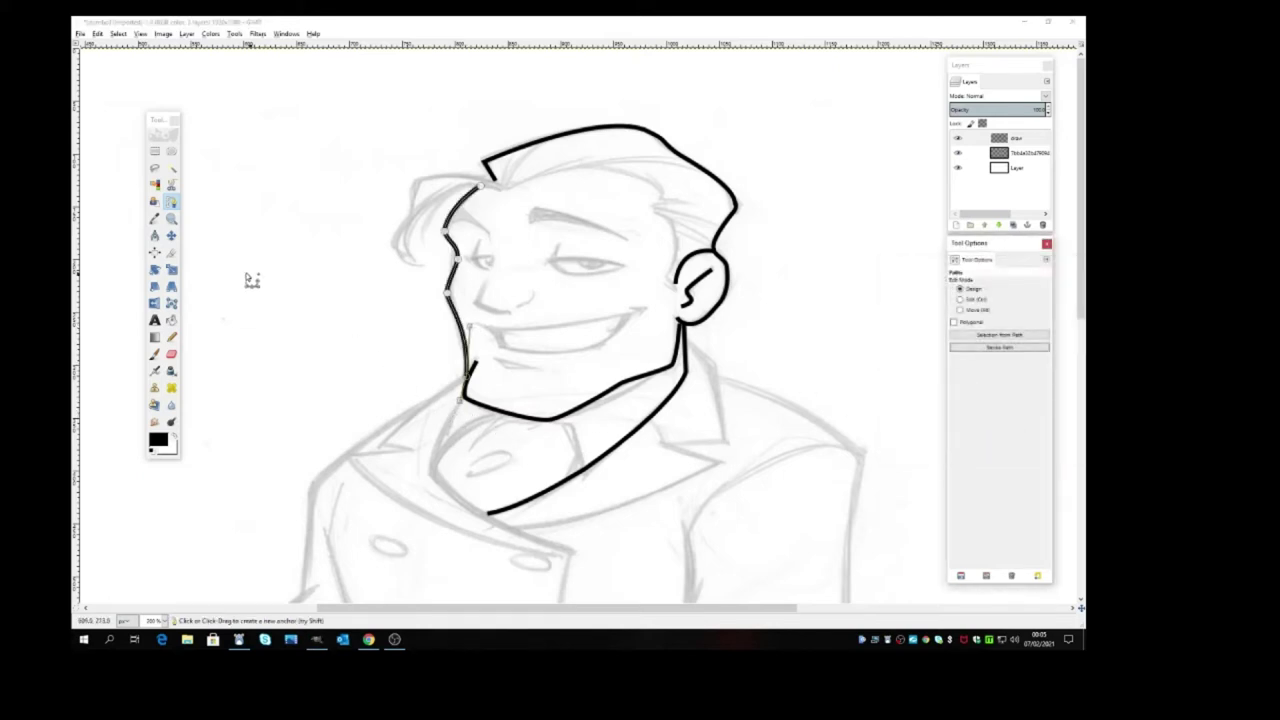
{"action": "key", "text": "m"}
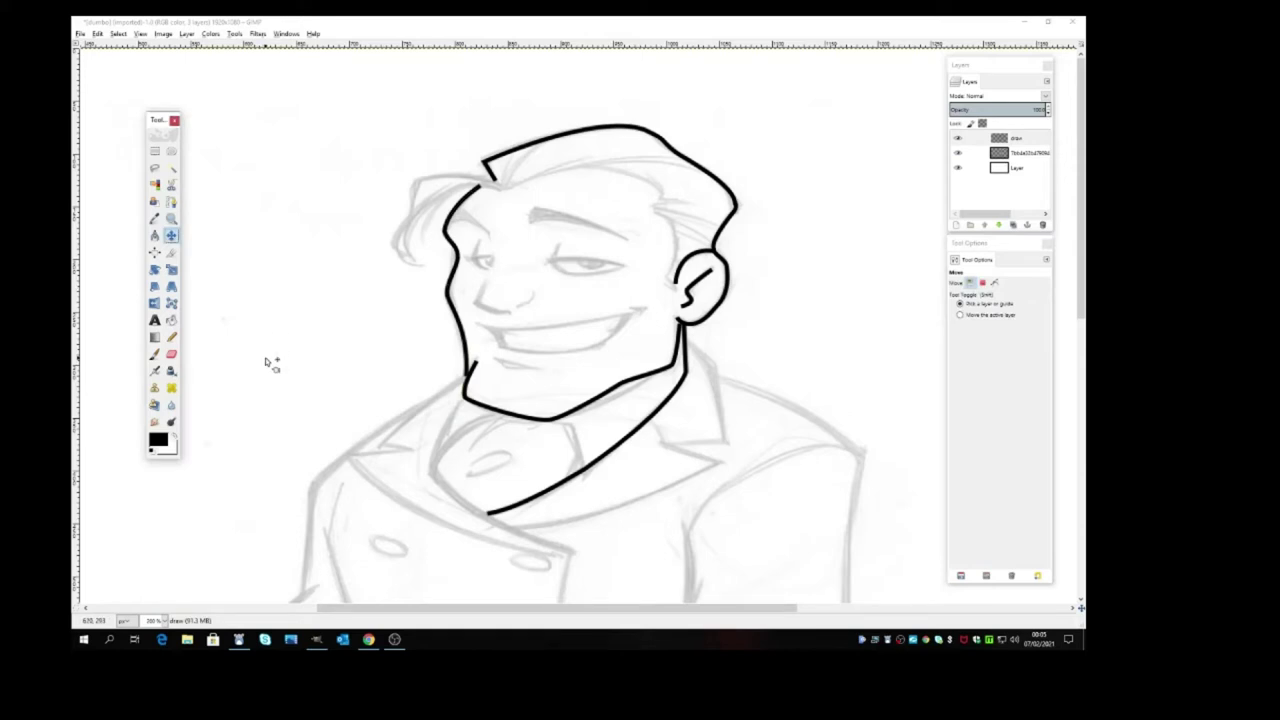
{"action": "left_click", "coordinate": [171, 201]}
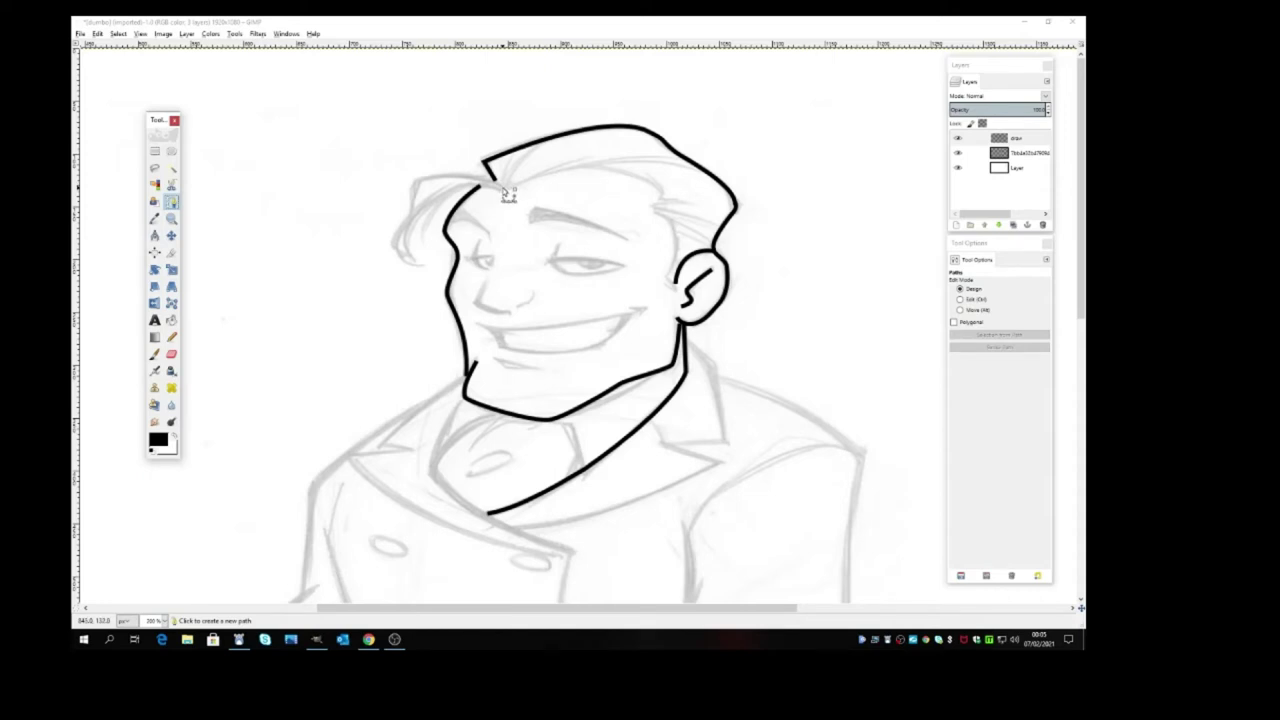
Trace the first curled hair lock over the left forehead and stroke it black
{"action": "left_click", "coordinate": [502, 187]}
{"action": "left_click_drag", "start_coordinate": [418, 182], "coordinate": [366, 199]}
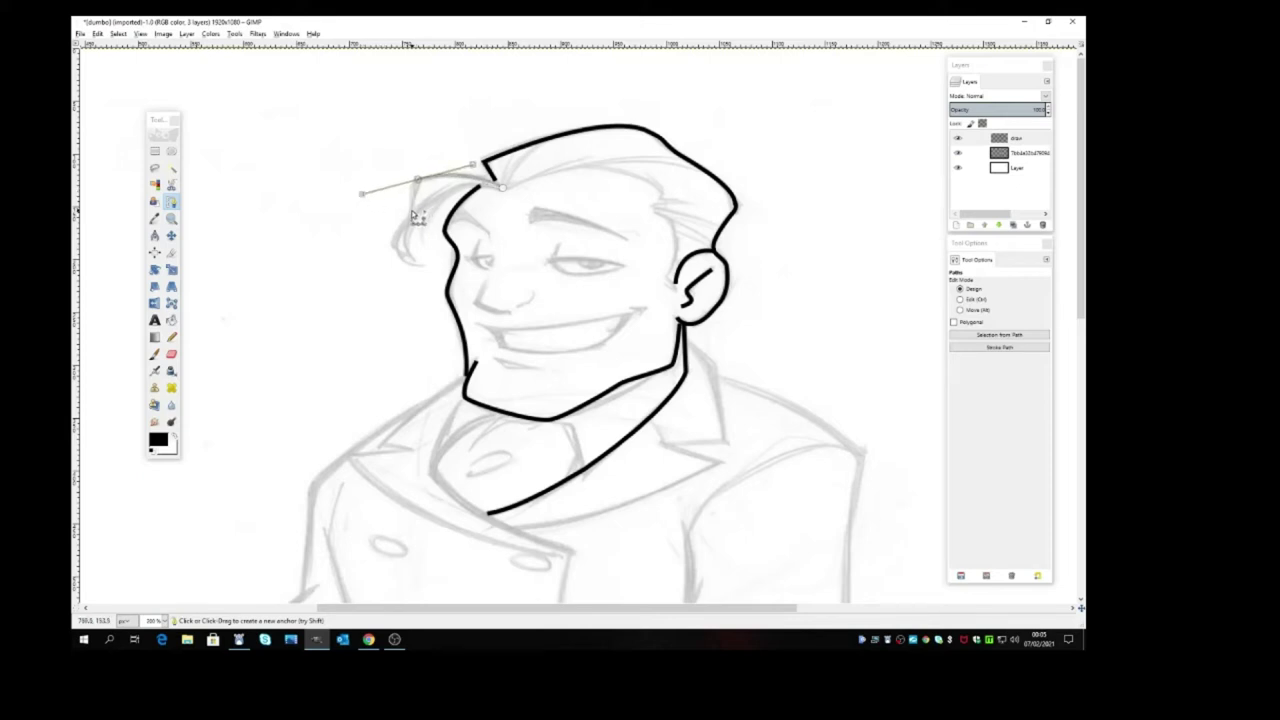
{"action": "left_click", "coordinate": [410, 209]}
{"action": "left_click", "coordinate": [391, 243]}
{"action": "left_click", "coordinate": [402, 264]}
{"action": "left_click", "coordinate": [422, 265]}
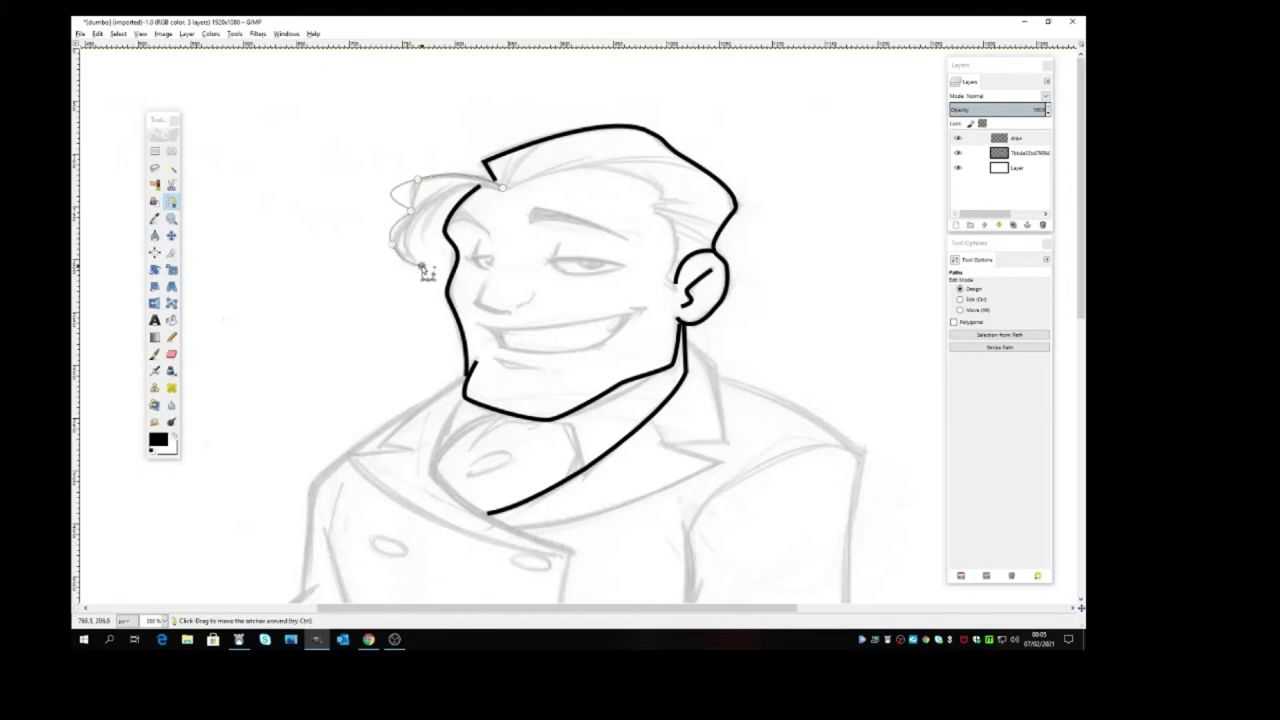
{"action": "left_click", "coordinate": [415, 185]}
{"action": "left_click_drag", "start_coordinate": [361, 193], "coordinate": [408, 208]}
{"action": "left_click", "coordinate": [1004, 347]}
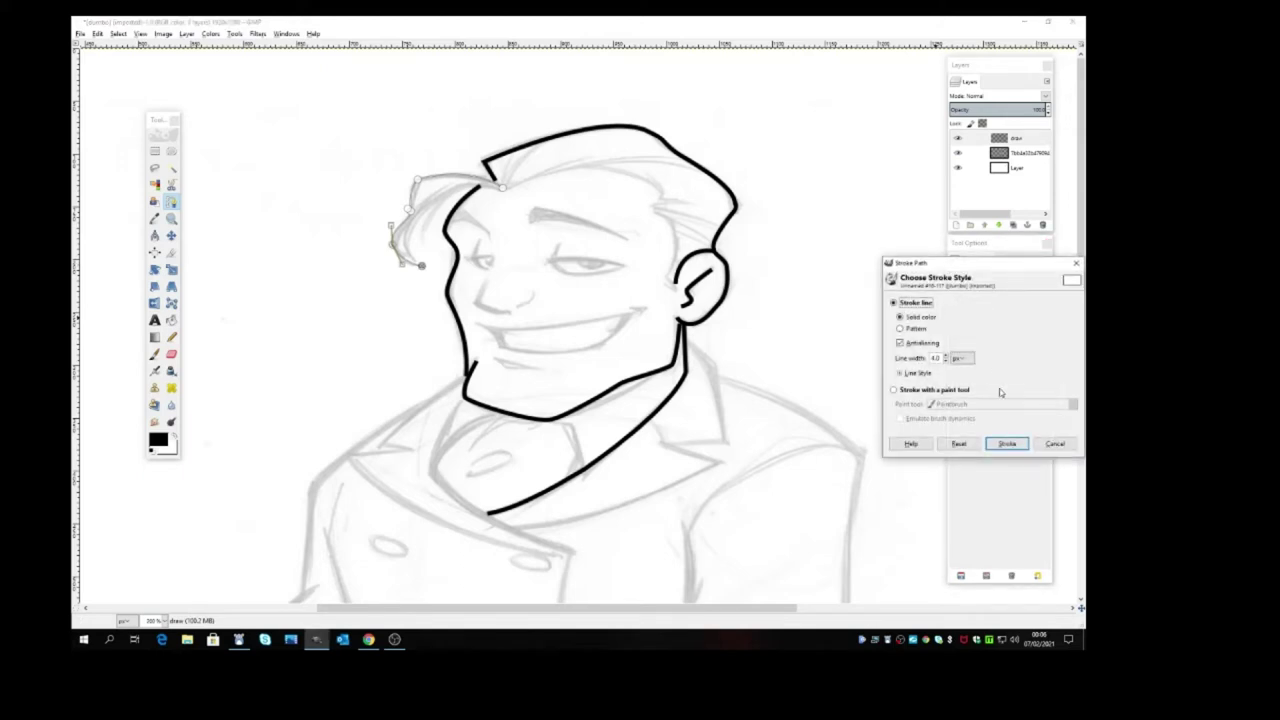
{"action": "left_click", "coordinate": [1004, 443]}
{"action": "left_click", "coordinate": [171, 201]}
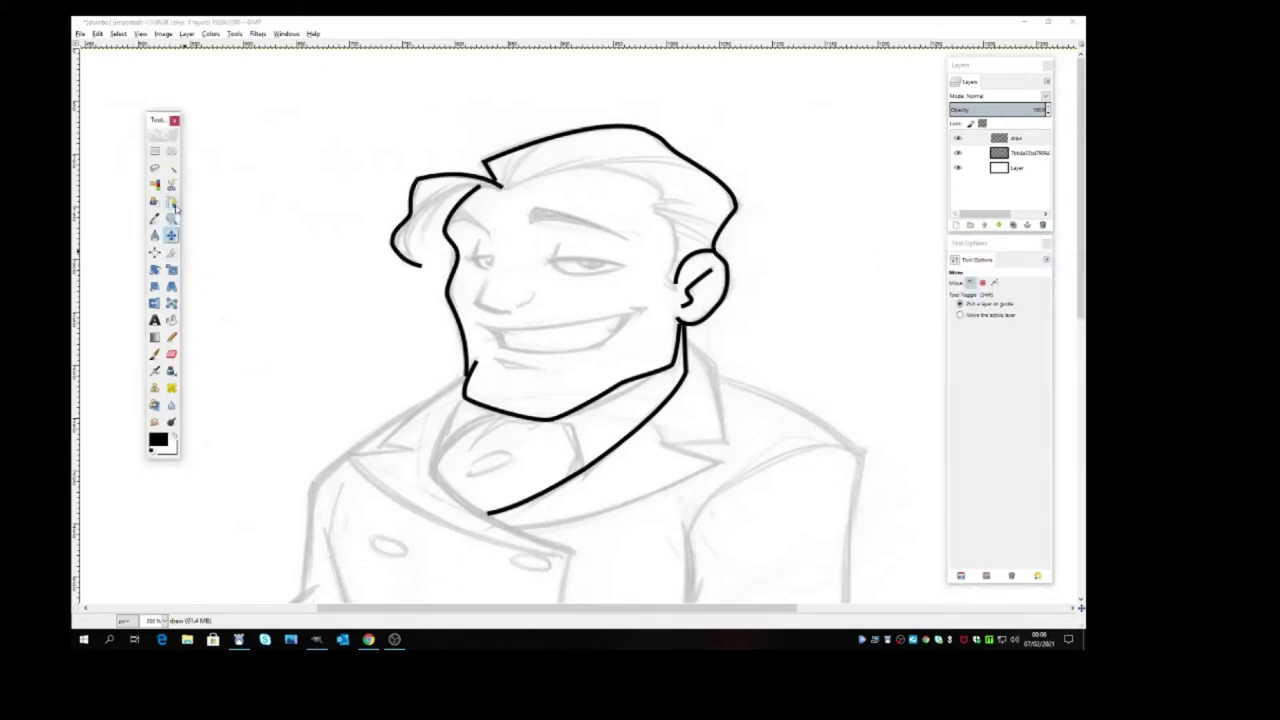
Trace the second hair lock down to its tip and stroke it in black
{"action": "left_click", "coordinate": [497, 188]}
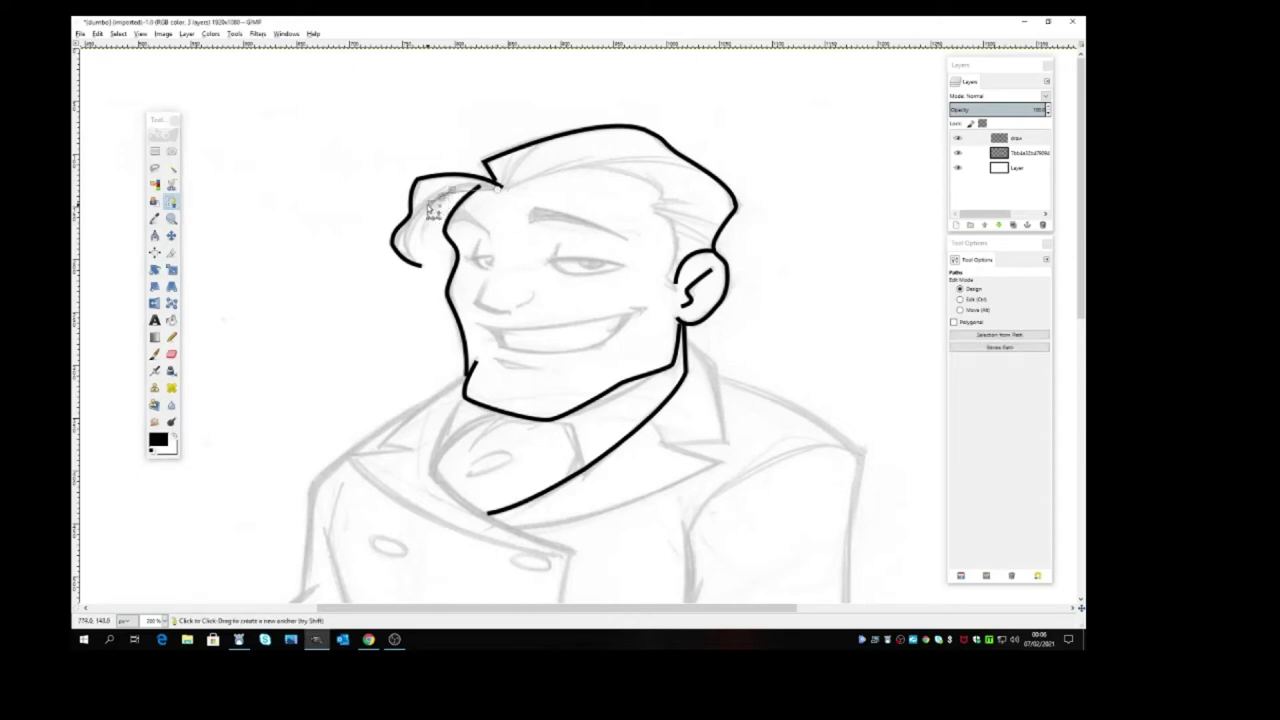
{"action": "left_click", "coordinate": [403, 237]}
{"action": "left_click", "coordinate": [419, 264]}
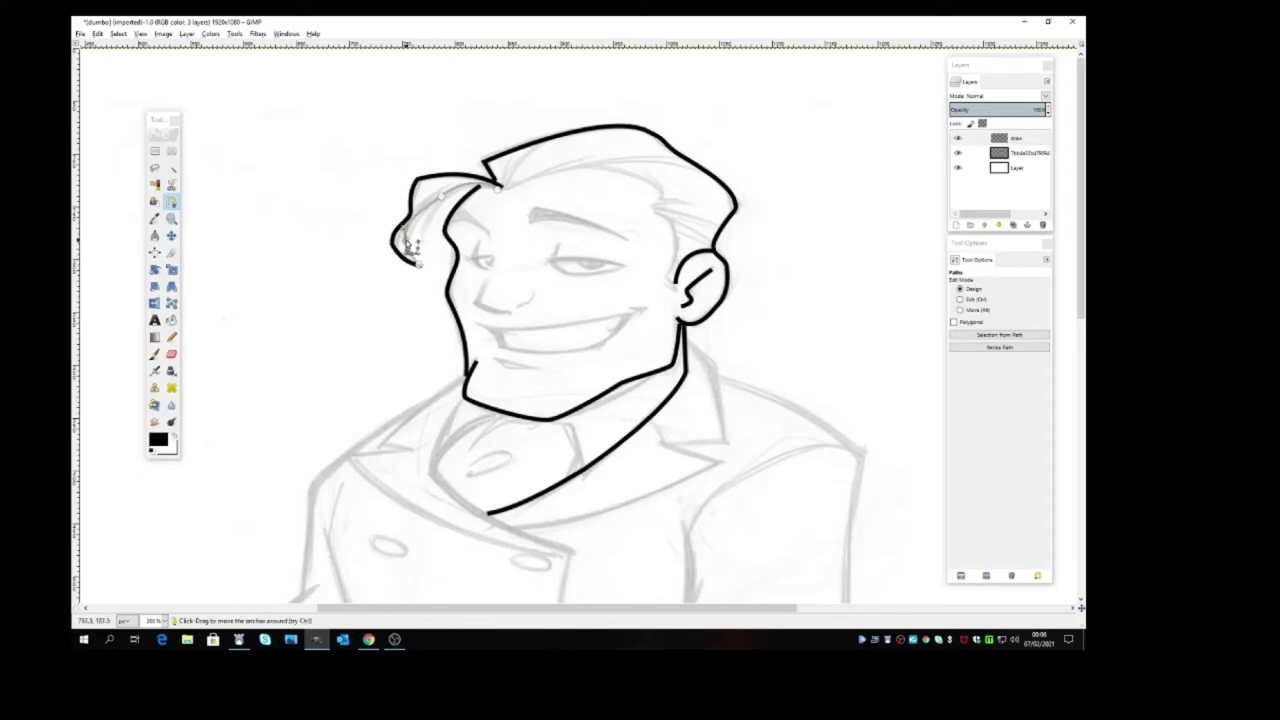
{"action": "left_click", "coordinate": [404, 239]}
{"action": "left_click", "coordinate": [1010, 347]}
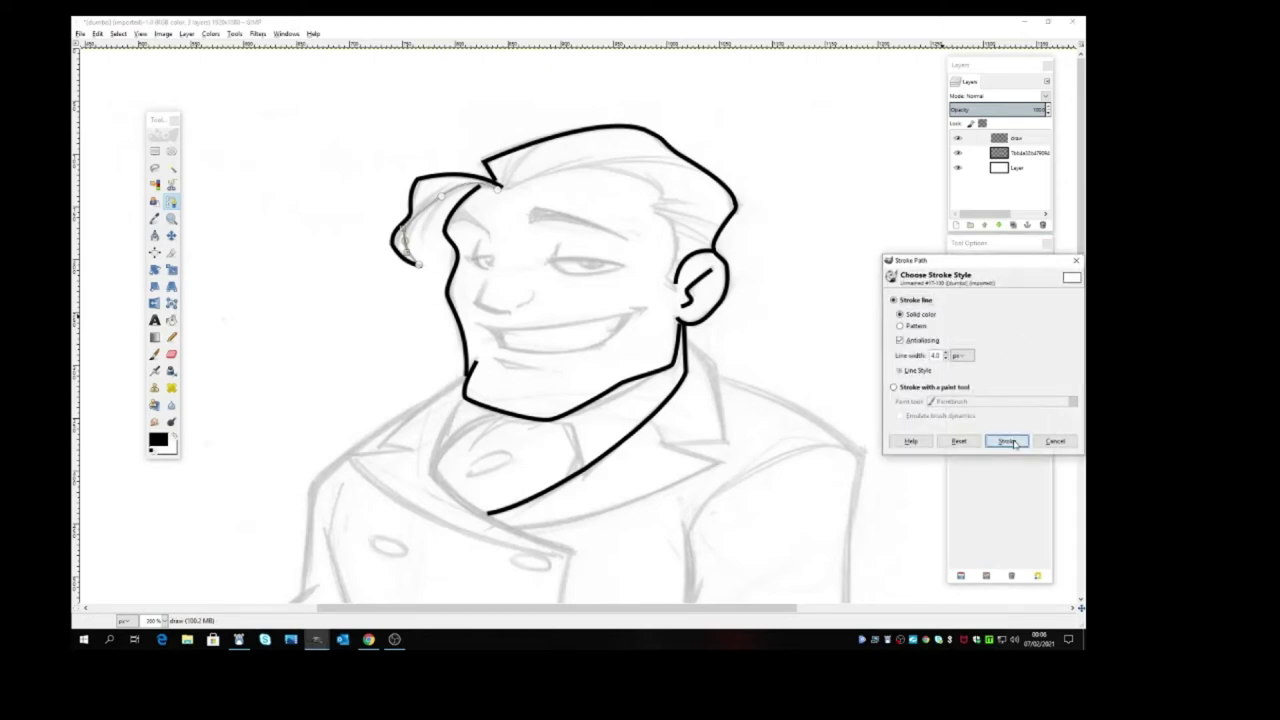
{"action": "left_click", "coordinate": [1012, 442]}
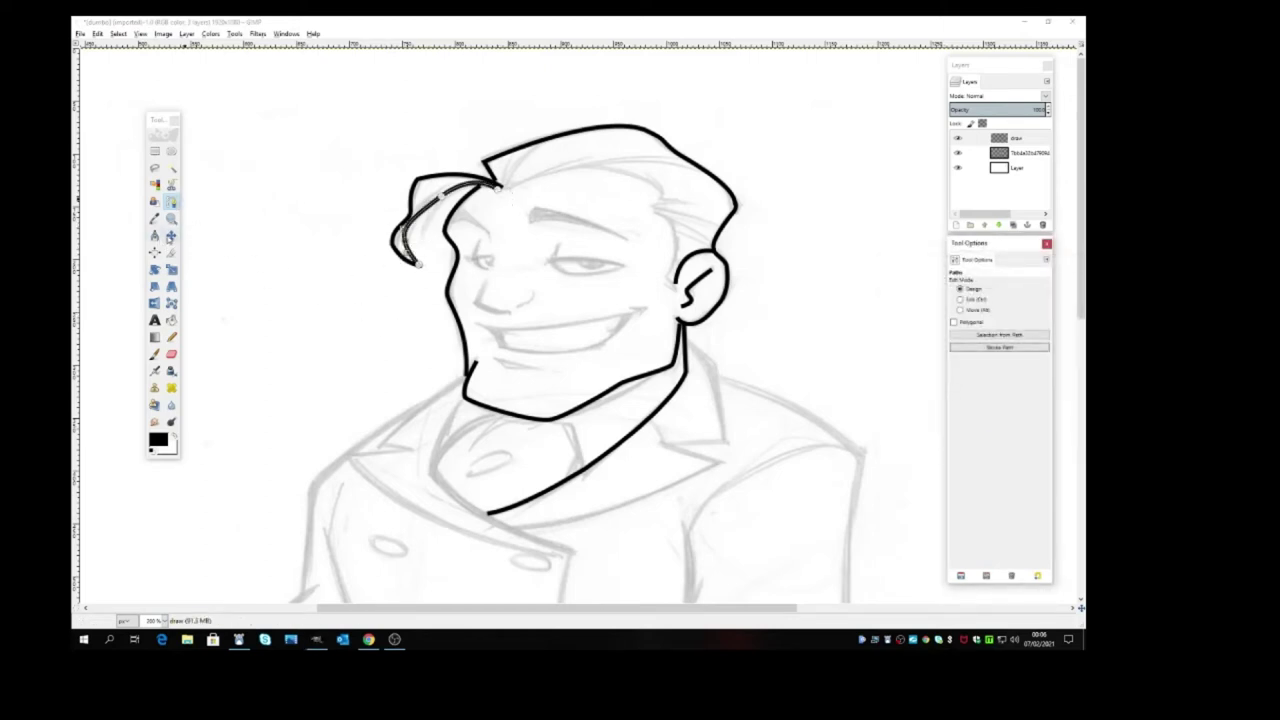
{"action": "left_click", "coordinate": [171, 236]}
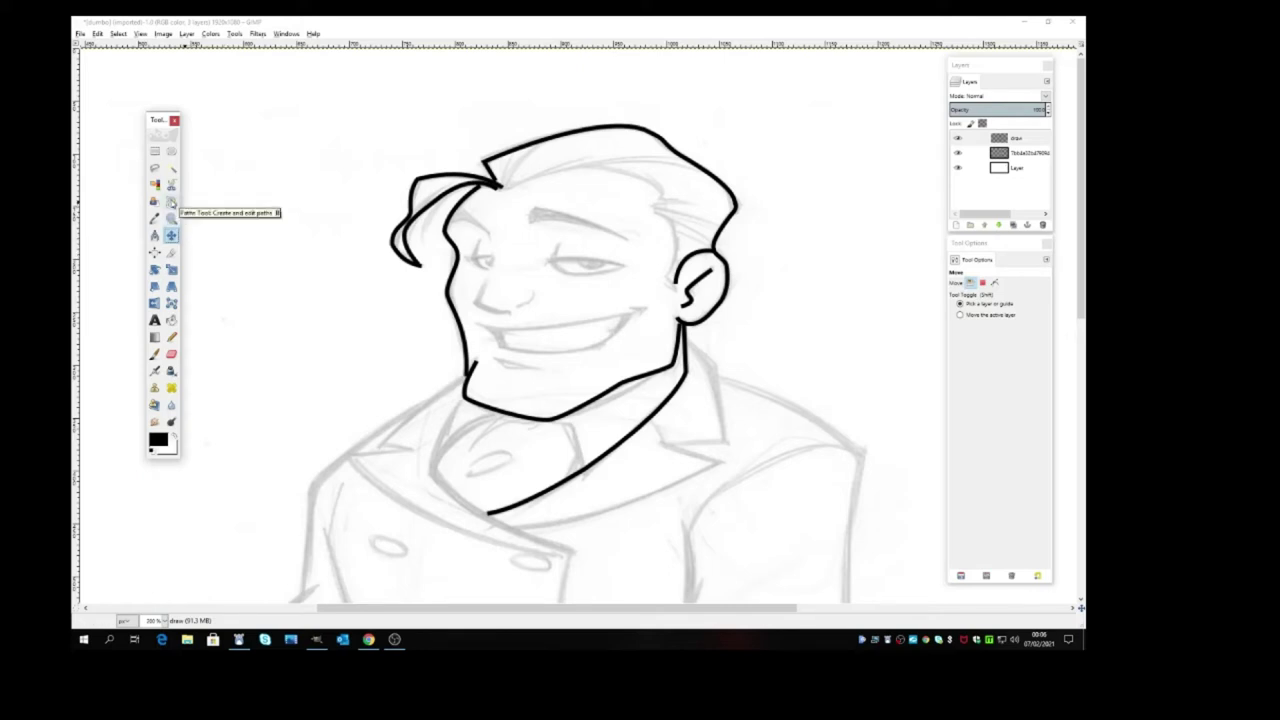
Trace the right lapel edge with its pointed notch, curving toward the collar, and stroke it black
{"action": "left_click", "coordinate": [170, 203]}
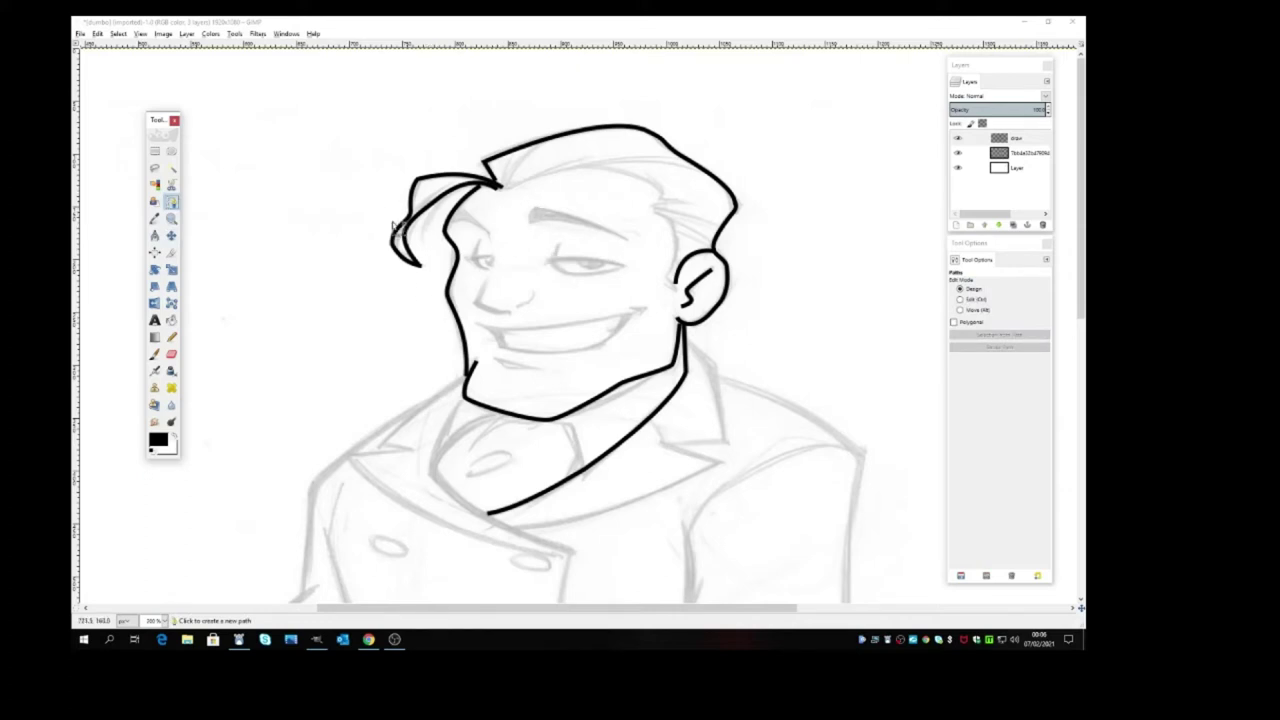
{"action": "scroll", "coordinate": [650, 245], "scroll_direction": "down", "scroll_amount": 5}
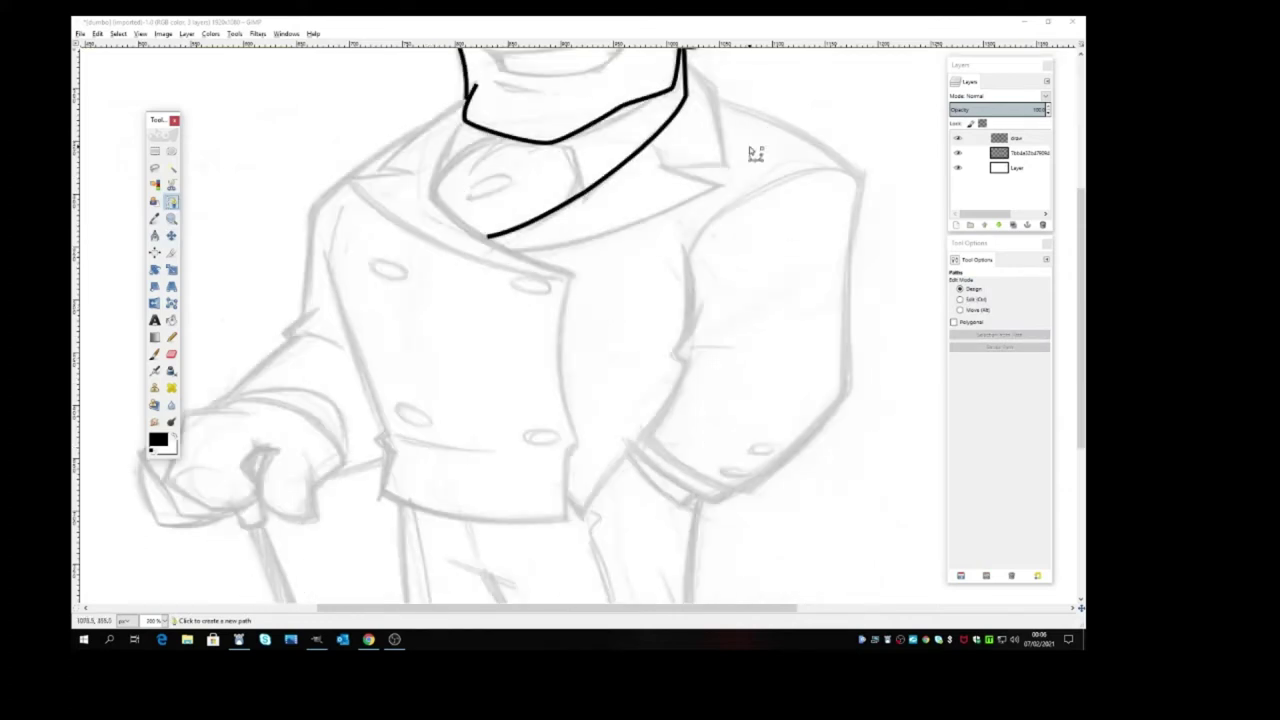
{"action": "scroll", "coordinate": [750, 150], "scroll_direction": "up", "scroll_amount": 3}
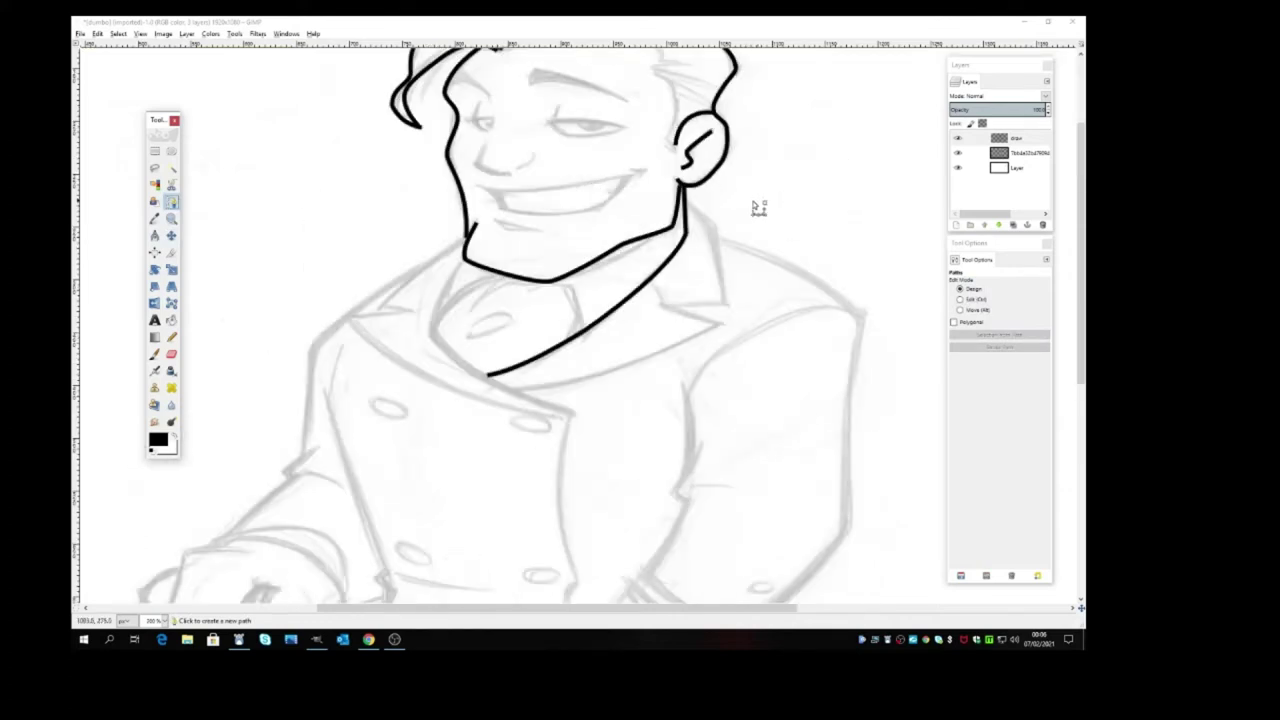
{"action": "left_click", "coordinate": [712, 233]}
{"action": "left_click", "coordinate": [713, 227]}
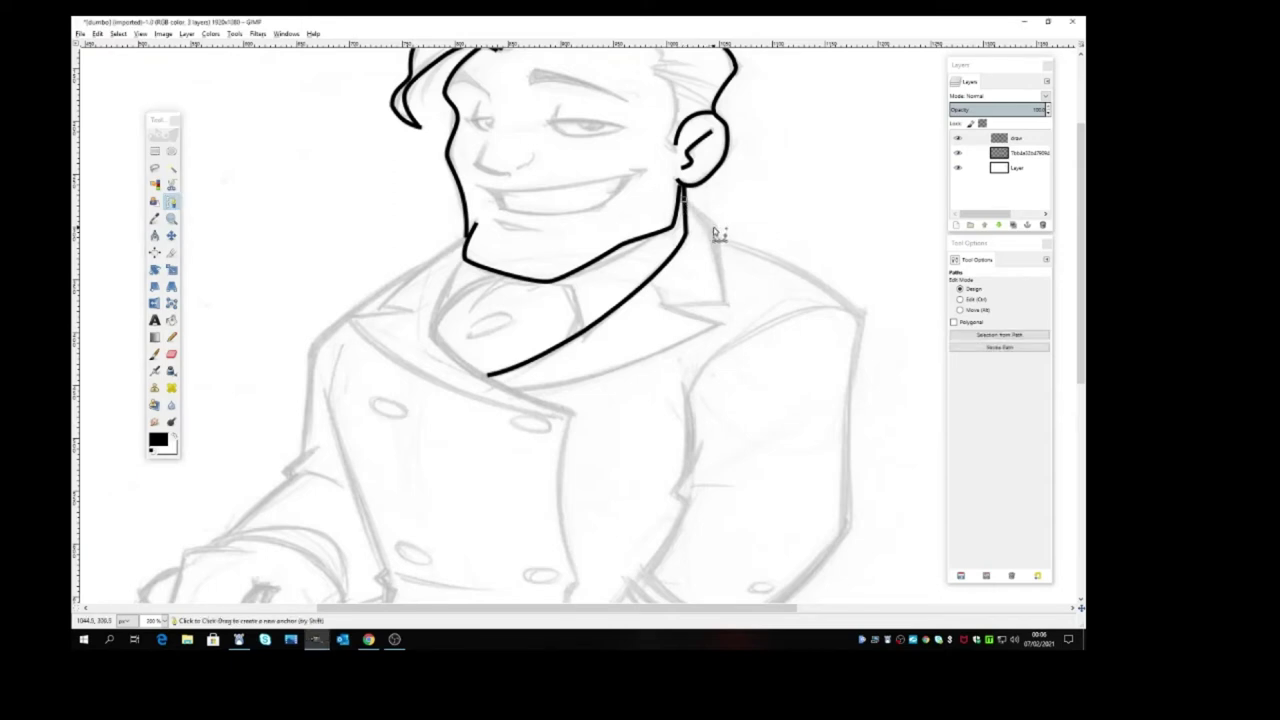
{"action": "left_click", "coordinate": [725, 301]}
{"action": "left_click", "coordinate": [663, 307]}
{"action": "left_click", "coordinate": [717, 324]}
{"action": "left_click_drag", "start_coordinate": [513, 389], "coordinate": [441, 389]}
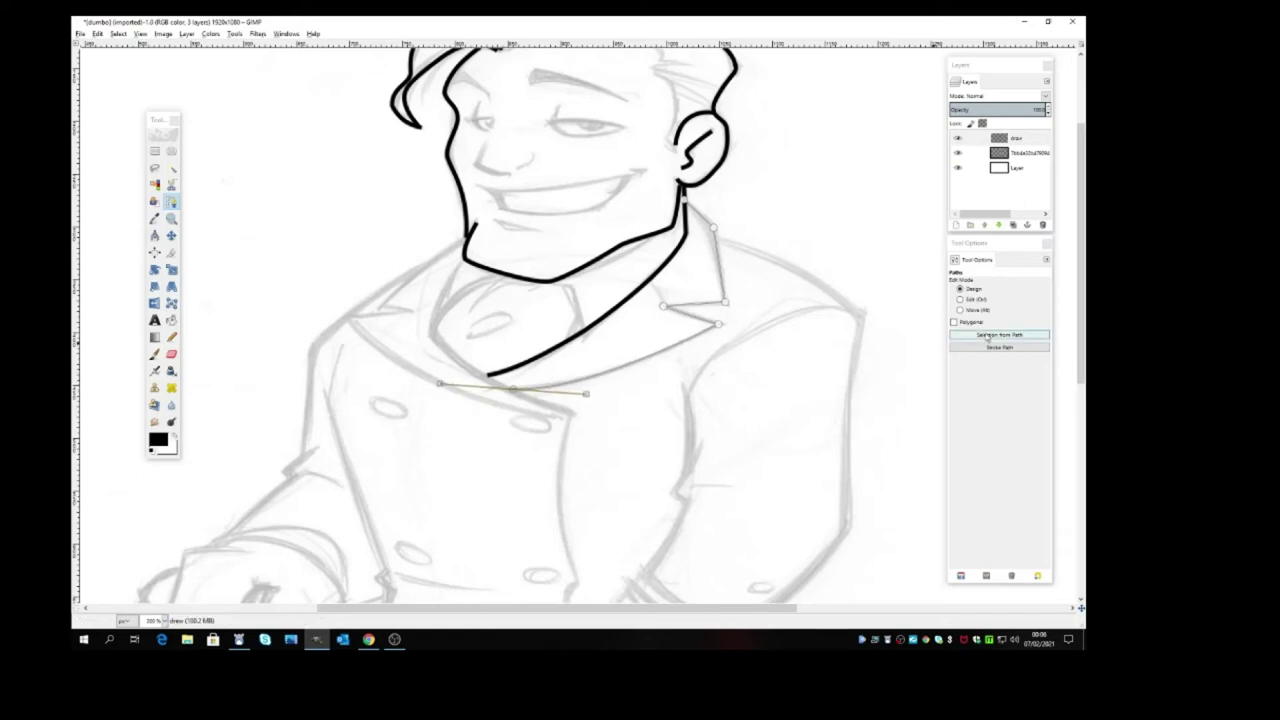
{"action": "left_click", "coordinate": [999, 347]}
{"action": "left_click", "coordinate": [1007, 444]}
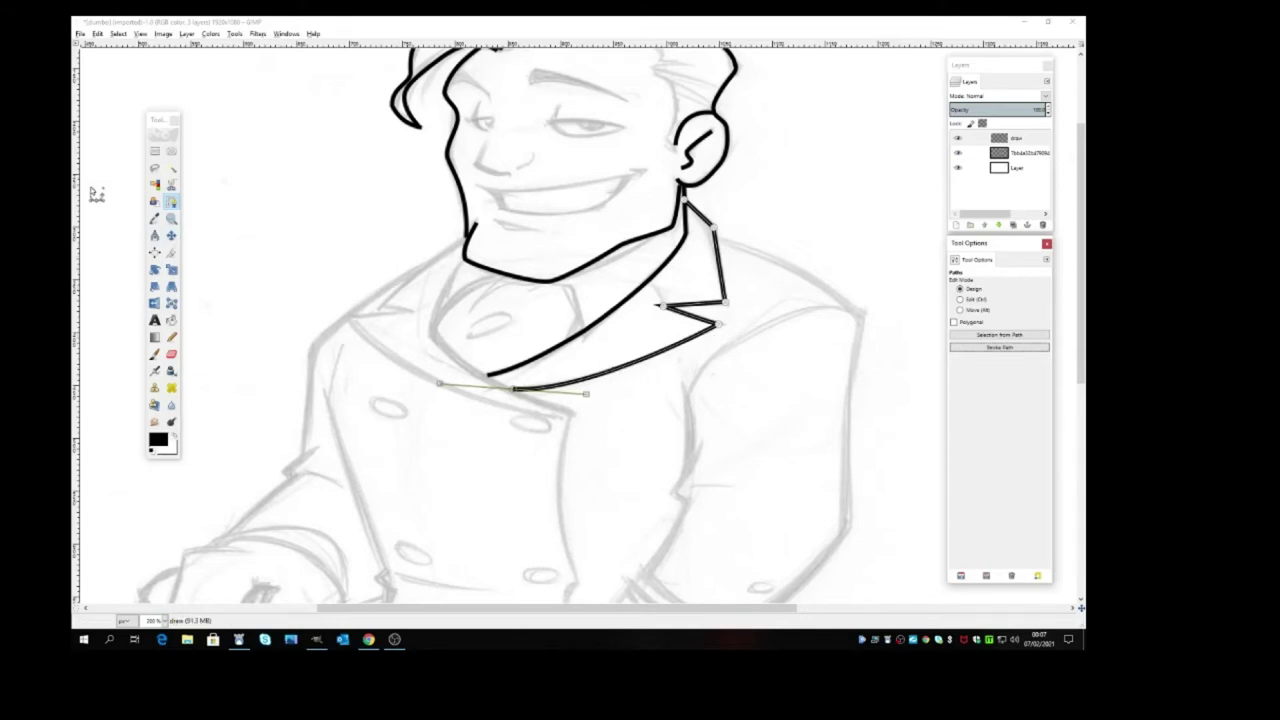
{"action": "left_click", "coordinate": [172, 237]}
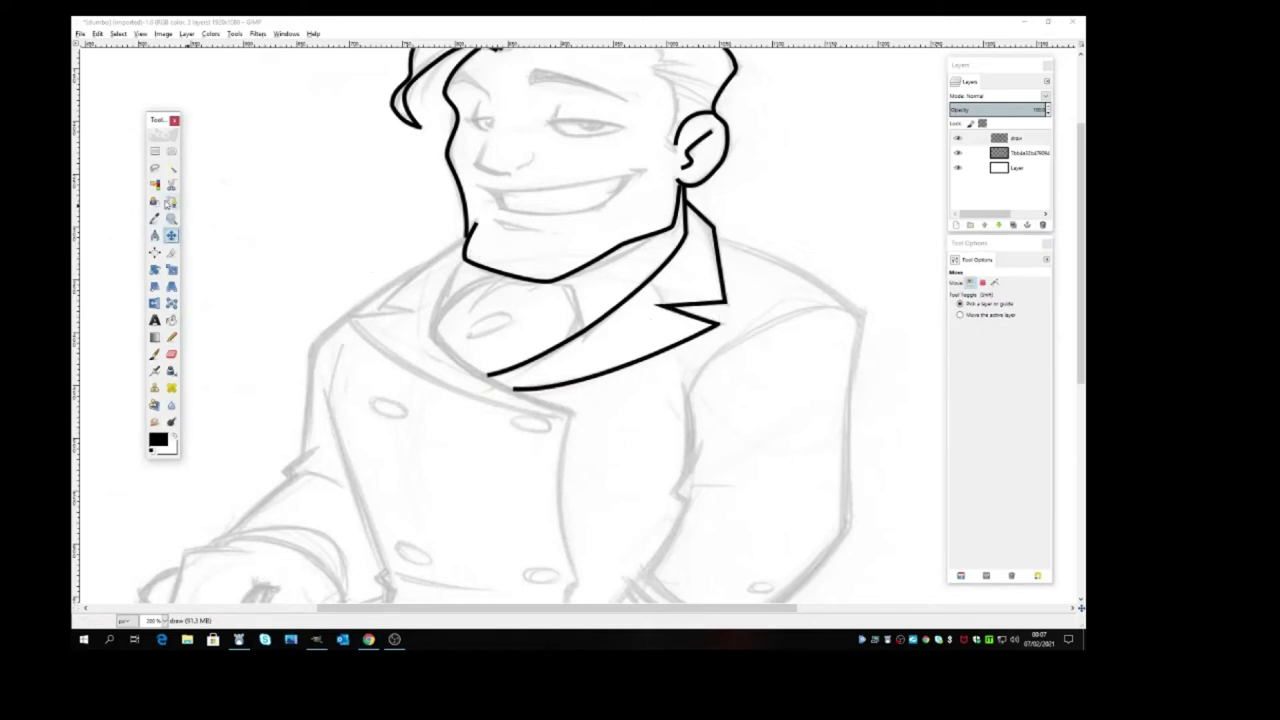
Trace a curve from the chin around the shirt collar to the lapel bottom and stroke it black
{"action": "left_click", "coordinate": [171, 201]}
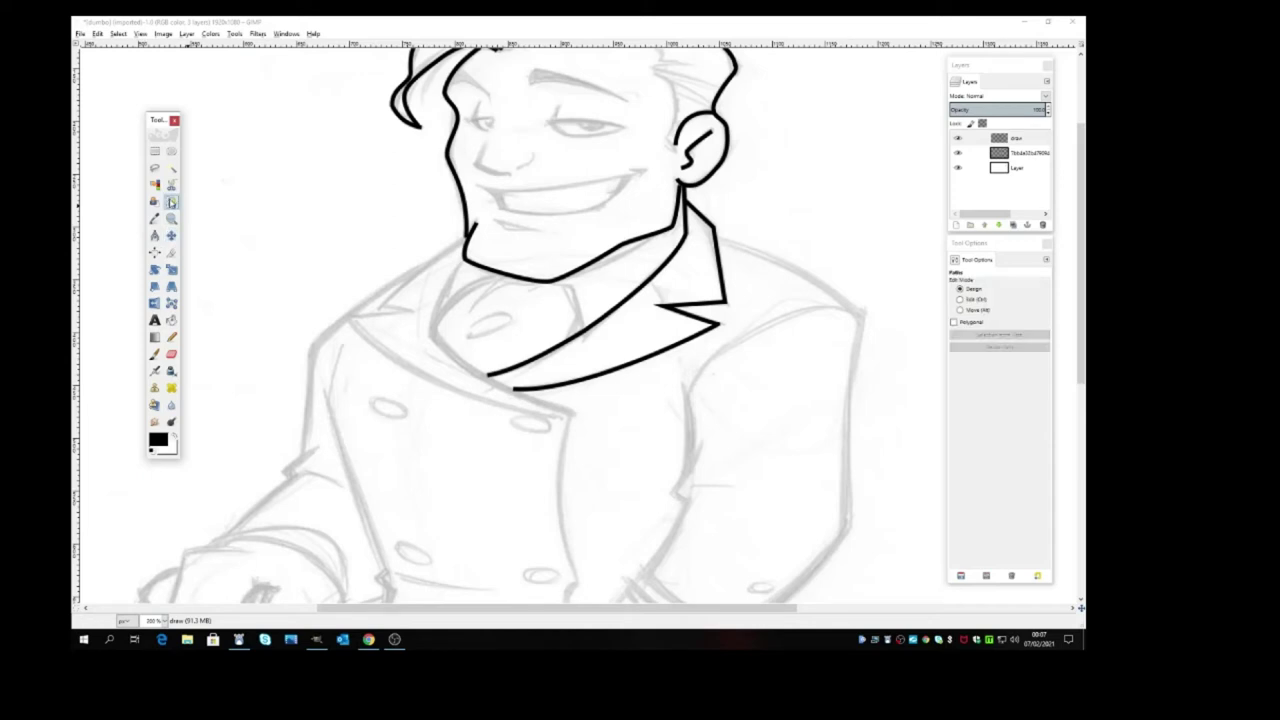
{"action": "left_click", "coordinate": [465, 261]}
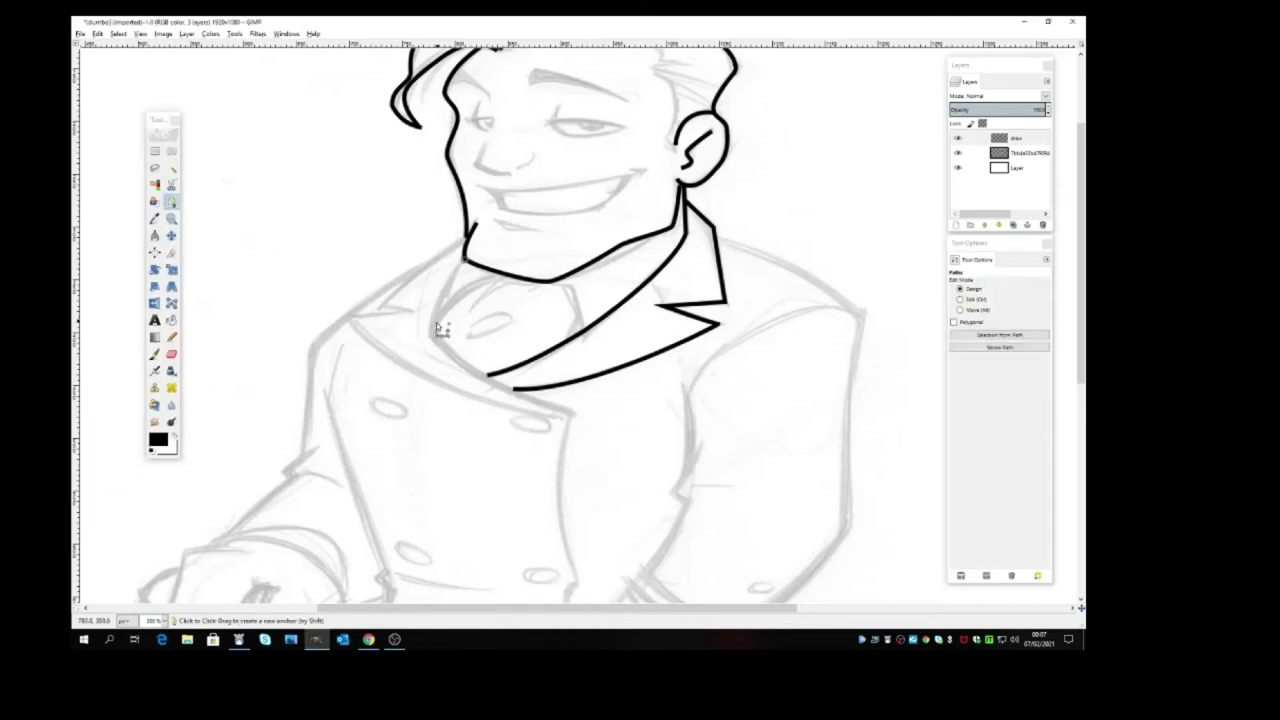
{"action": "left_click", "coordinate": [431, 331]}
{"action": "left_click_drag", "start_coordinate": [433, 340], "coordinate": [433, 368]}
{"action": "left_click", "coordinate": [571, 410]}
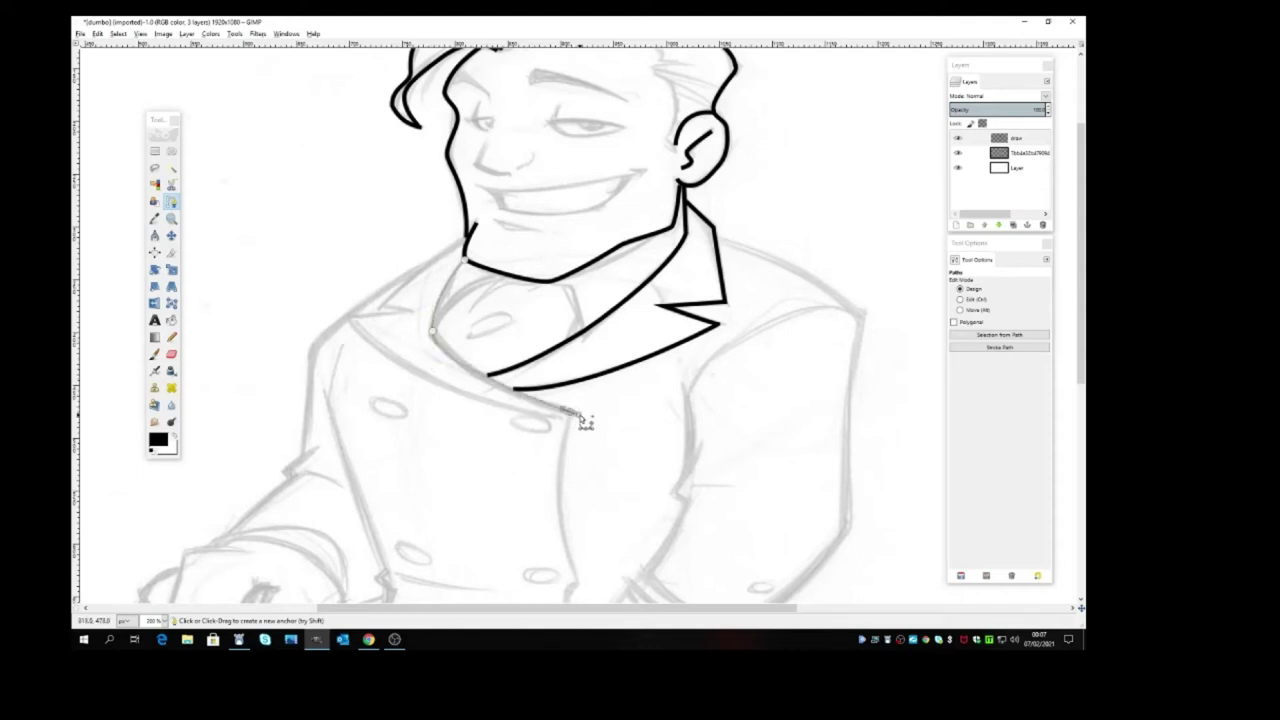
{"action": "left_click", "coordinate": [434, 331]}
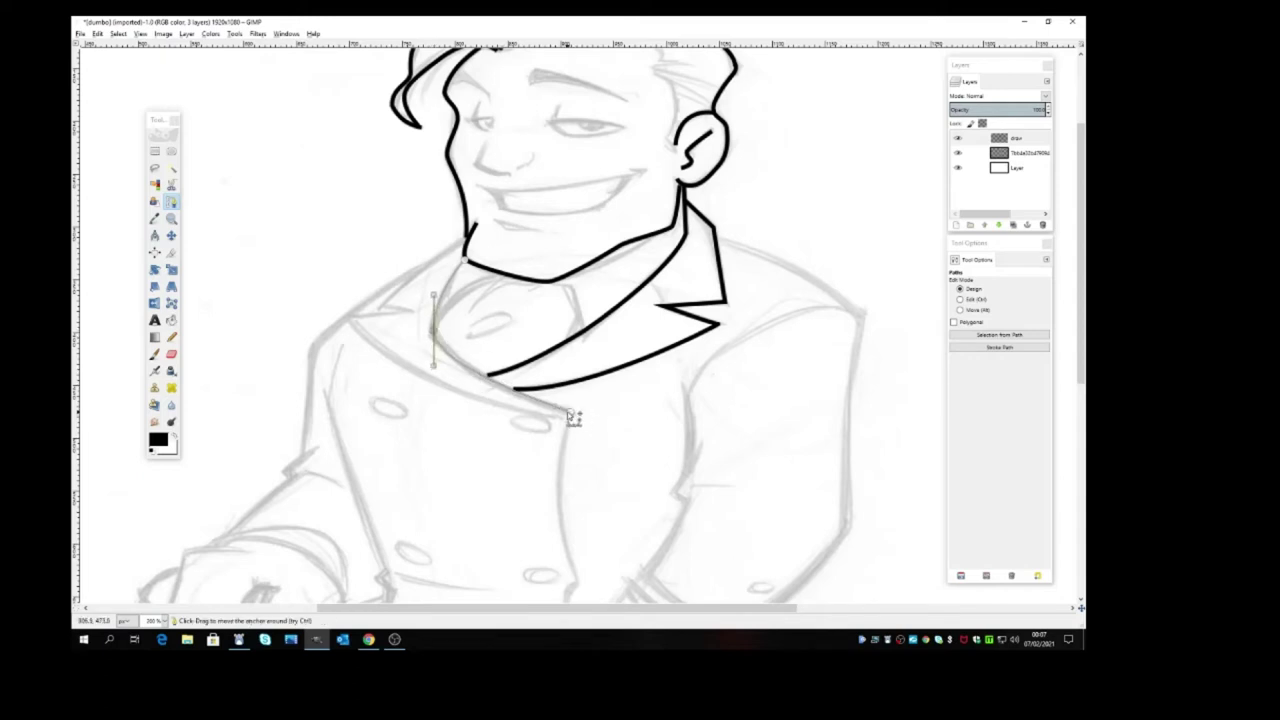
{"action": "left_click", "coordinate": [999, 347]}
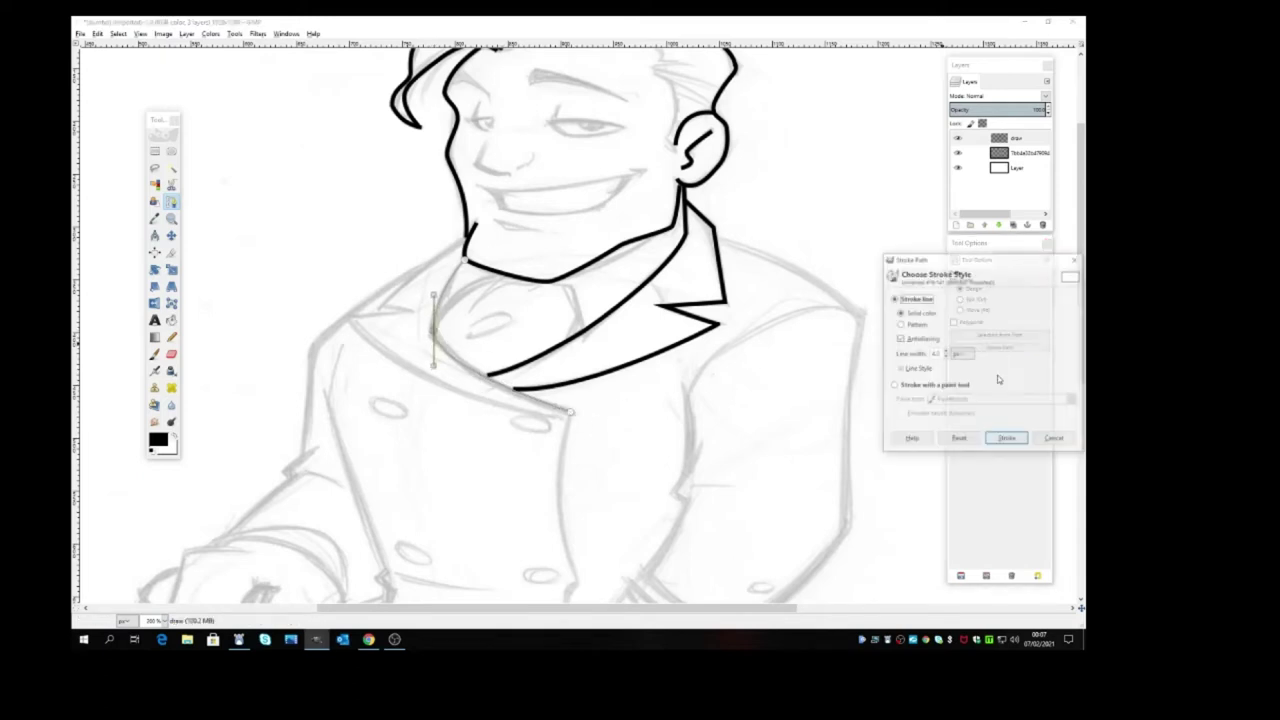
{"action": "left_click", "coordinate": [1006, 437]}
{"action": "left_click", "coordinate": [171, 235]}
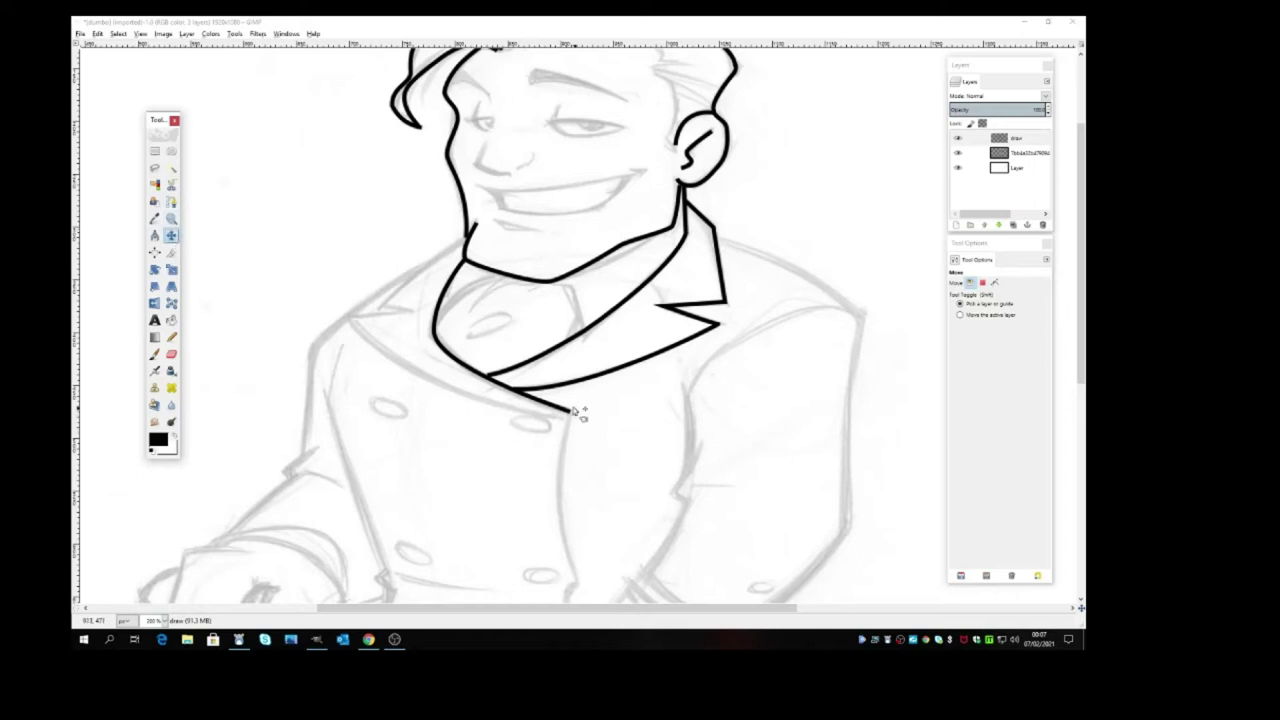
Trace the left lapel from the neck through its notch to the coat front and stroke it black
{"action": "left_click", "coordinate": [172, 202]}
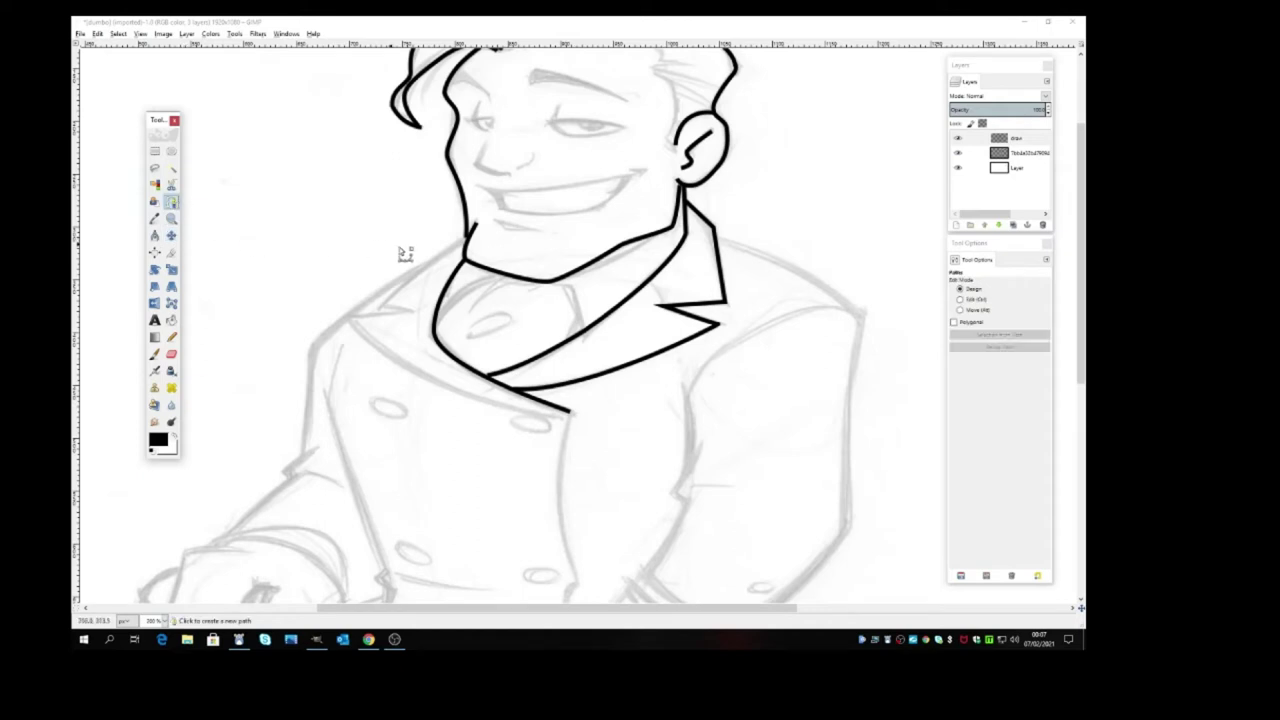
{"action": "left_click", "coordinate": [465, 238]}
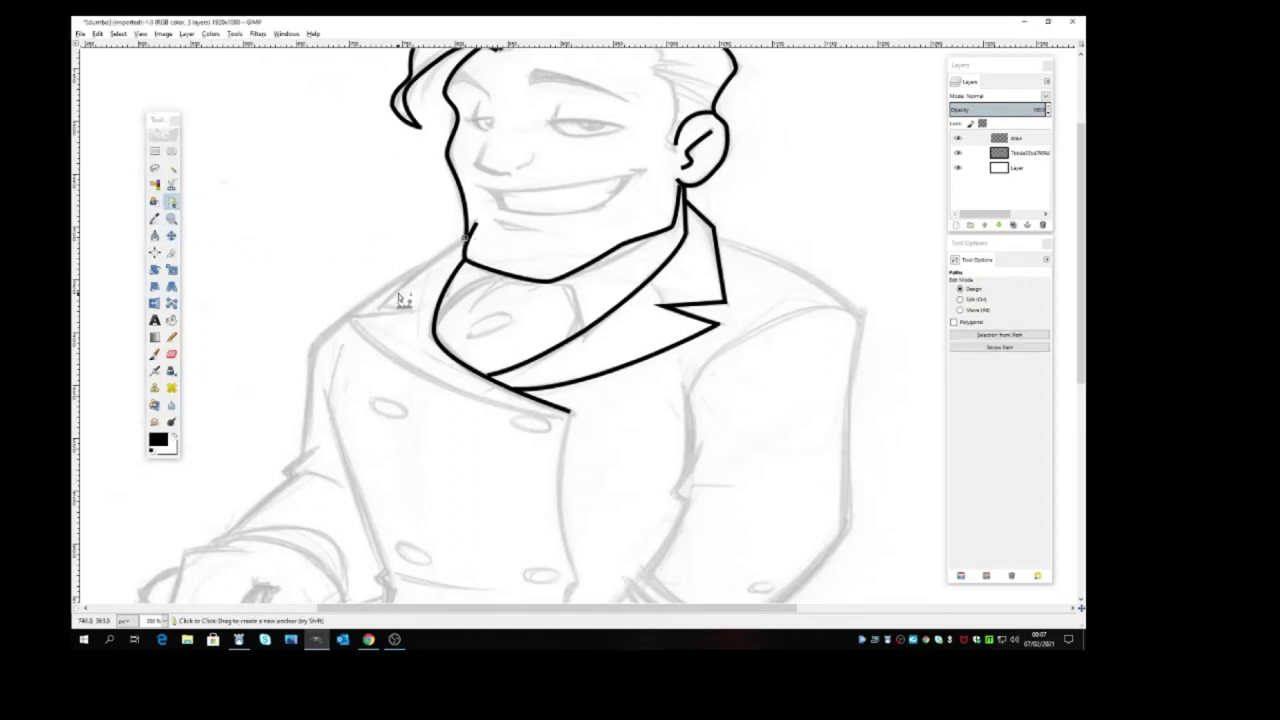
{"action": "left_click", "coordinate": [381, 306]}
{"action": "left_click_drag", "start_coordinate": [410, 311], "coordinate": [355, 322]}
{"action": "left_click_drag", "start_coordinate": [556, 418], "coordinate": [713, 446]}
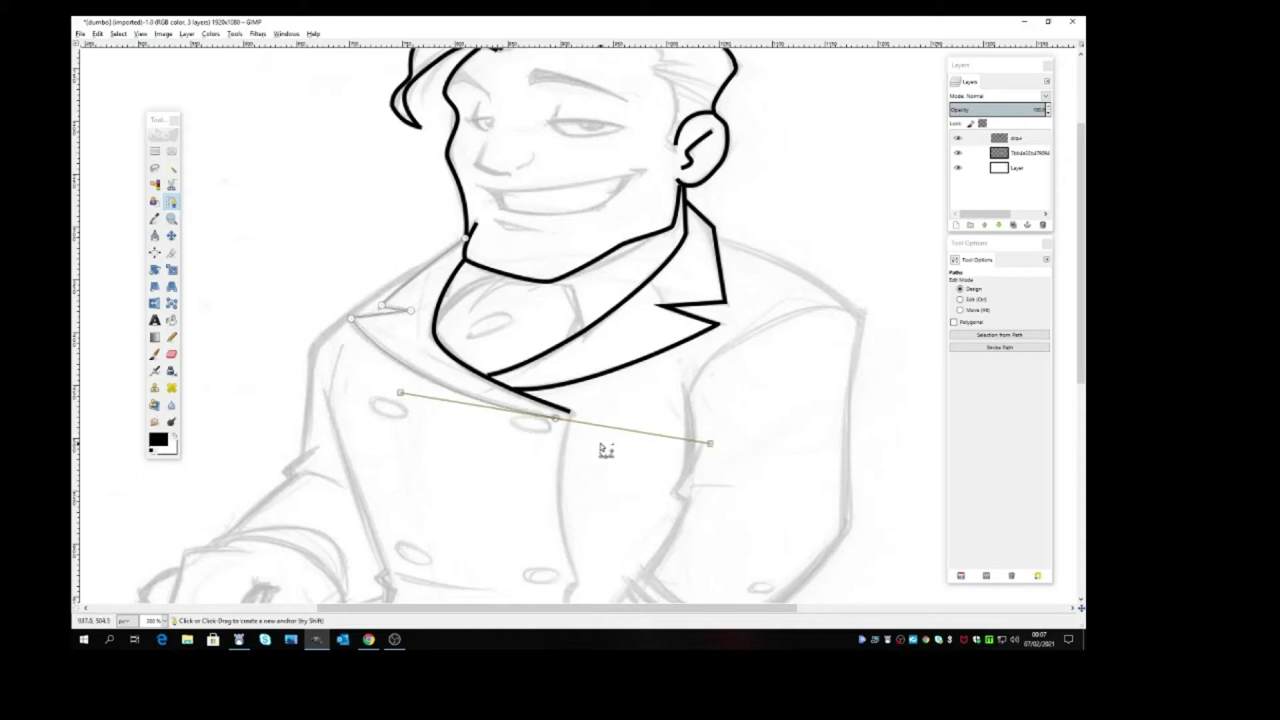
{"action": "left_click", "coordinate": [1000, 347]}
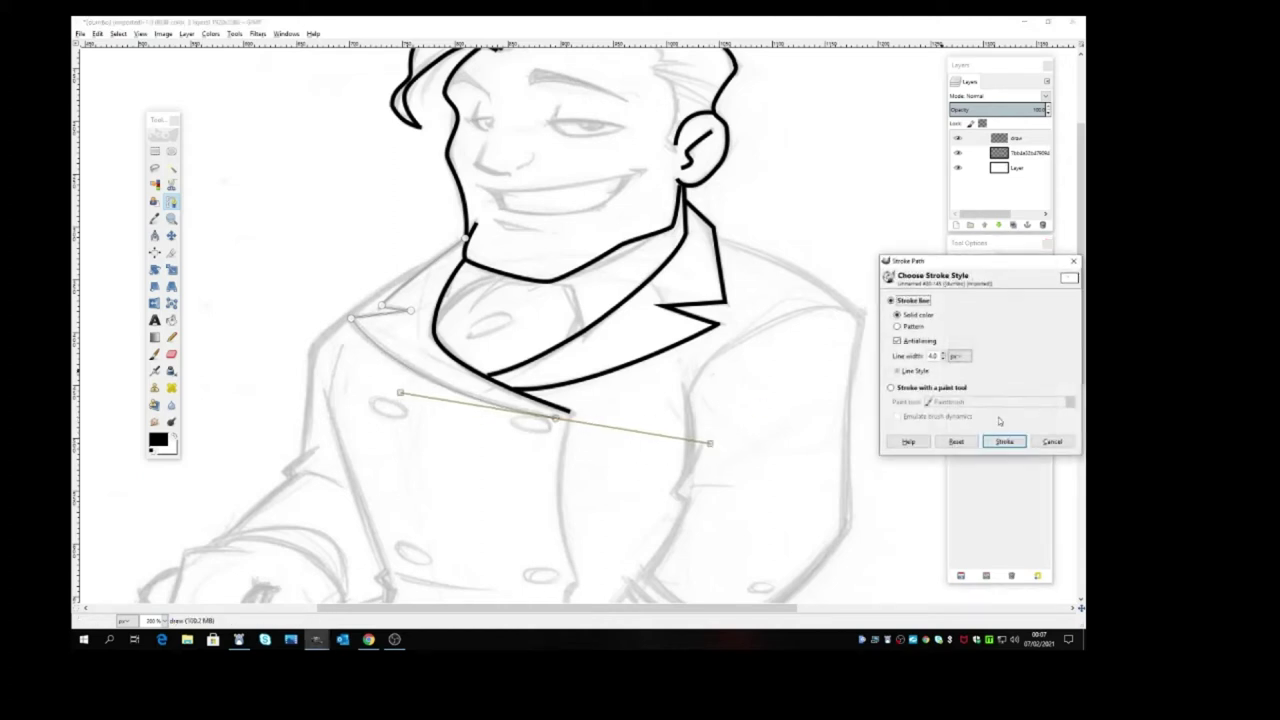
{"action": "left_click", "coordinate": [1005, 442]}
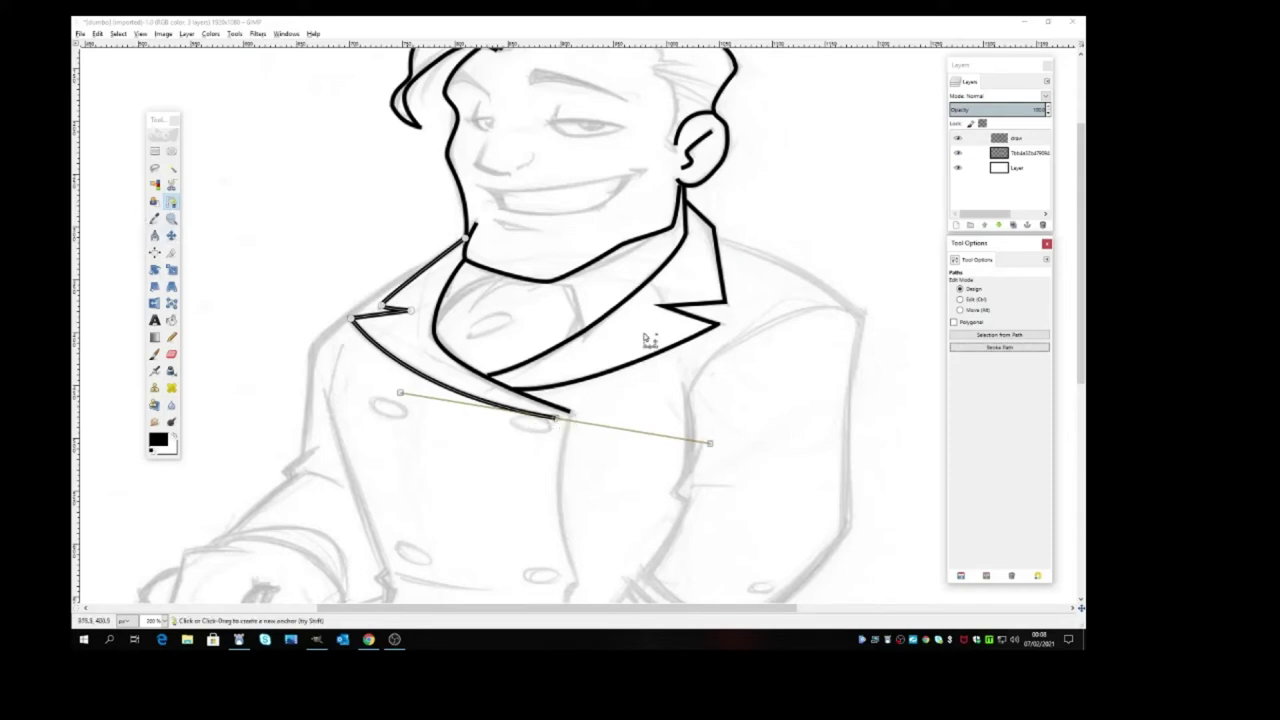
Remove the stray anchor added toward the right shoulder and hide the path outline
{"action": "left_click", "coordinate": [716, 239]}
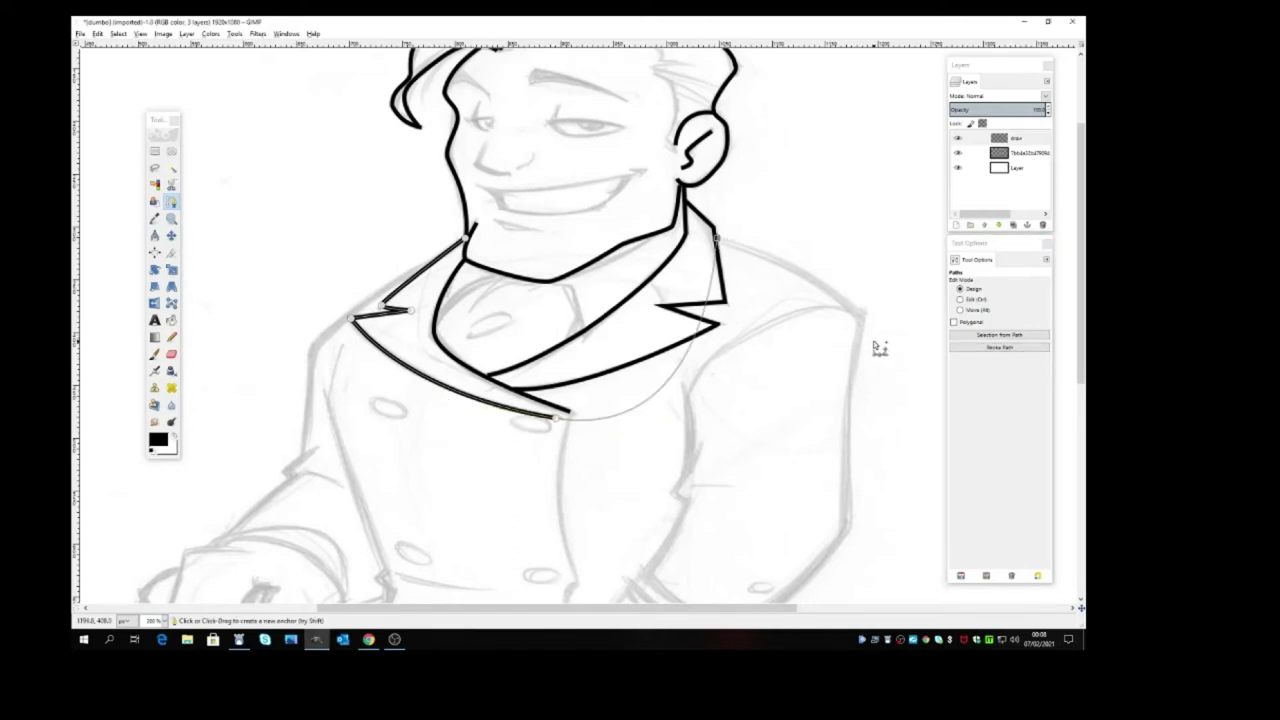
{"action": "key", "text": "ctrl+z"}
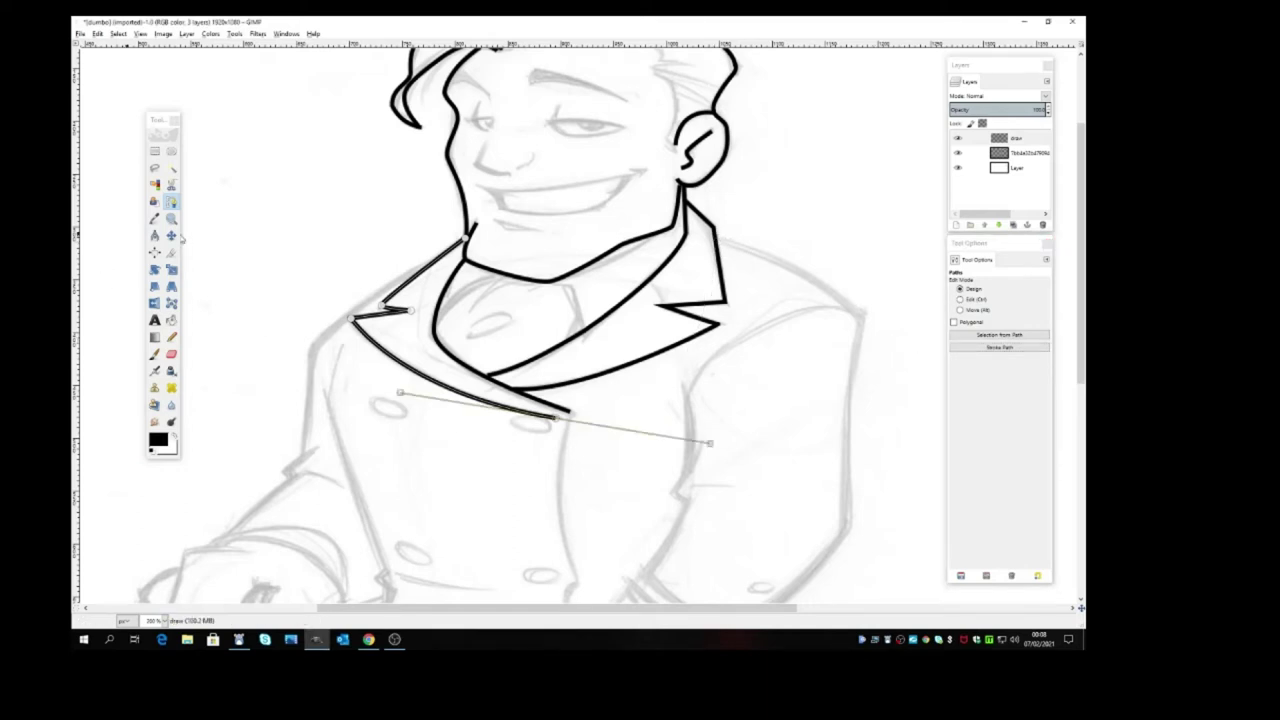
{"action": "left_click", "coordinate": [171, 236]}
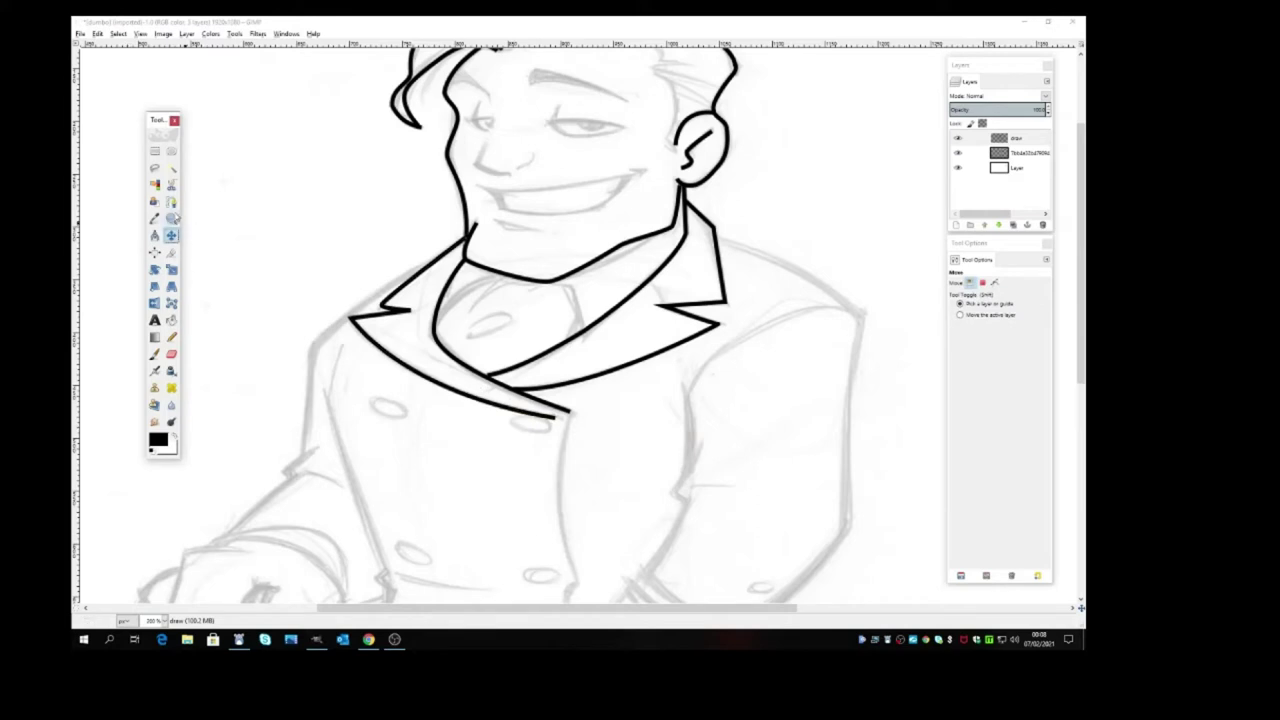
Start the sleeve path at the shoulder seam with curved anchors down the outer sleeve
{"action": "left_click", "coordinate": [171, 201]}
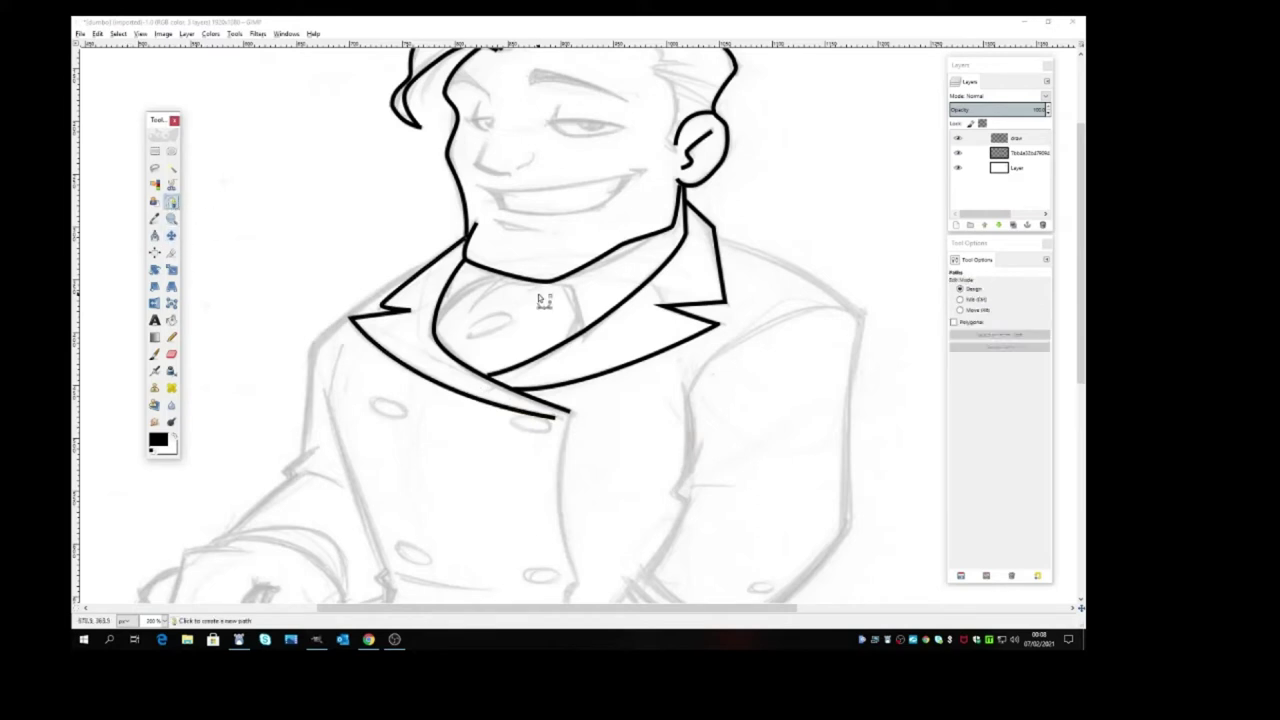
{"action": "left_click", "coordinate": [717, 239]}
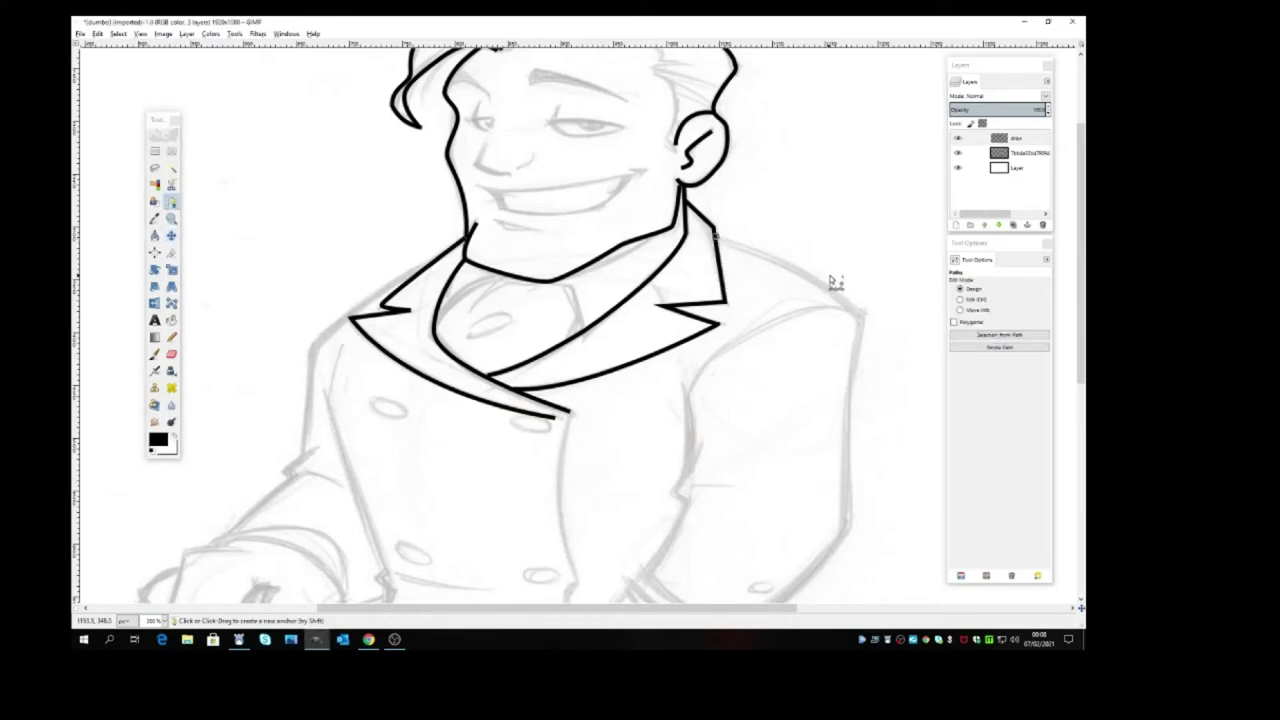
{"action": "left_click_drag", "start_coordinate": [862, 314], "coordinate": [935, 373]}
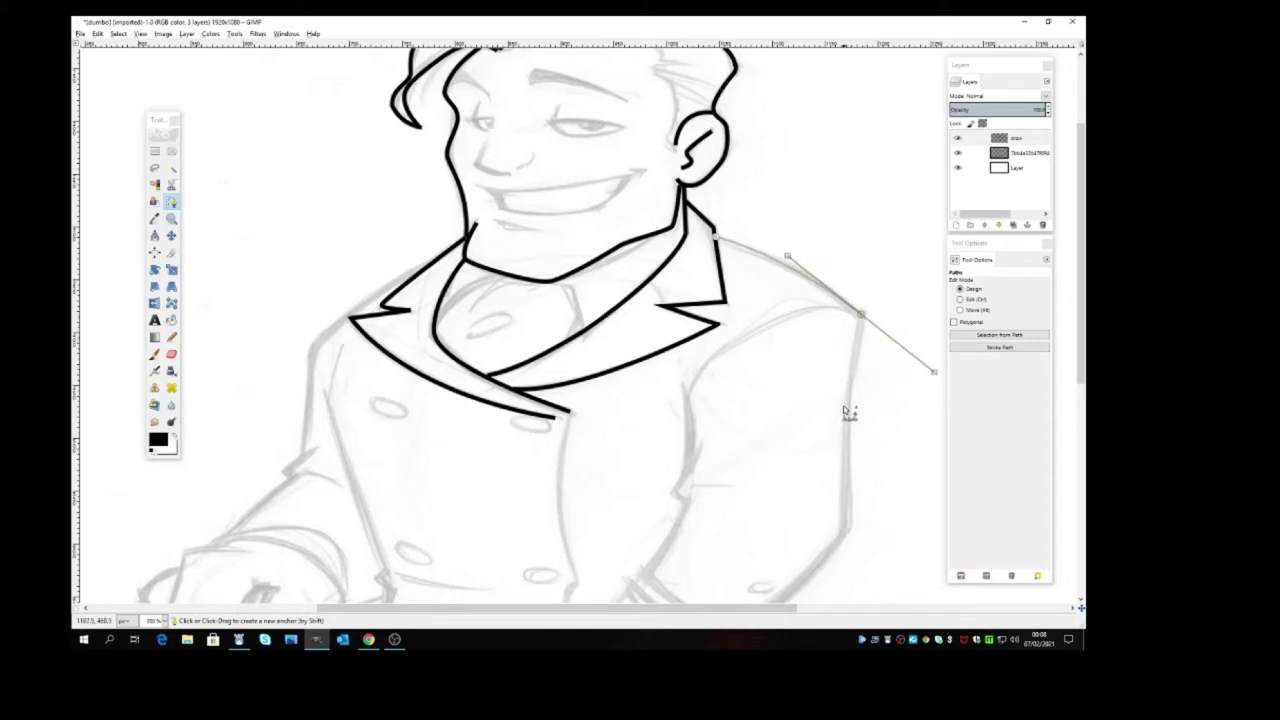
{"action": "left_click_drag", "start_coordinate": [845, 522], "coordinate": [870, 582]}
{"action": "left_click", "coordinate": [861, 316]}
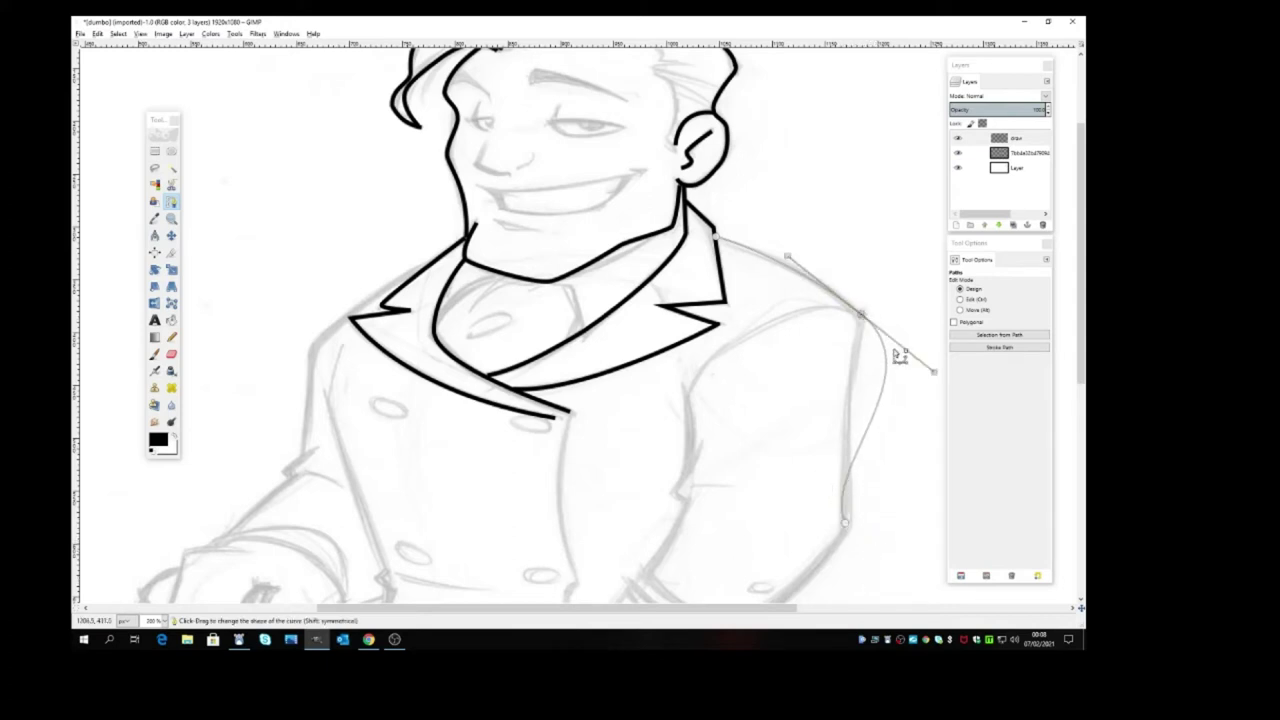
{"action": "left_click_drag", "start_coordinate": [938, 376], "coordinate": [858, 368]}
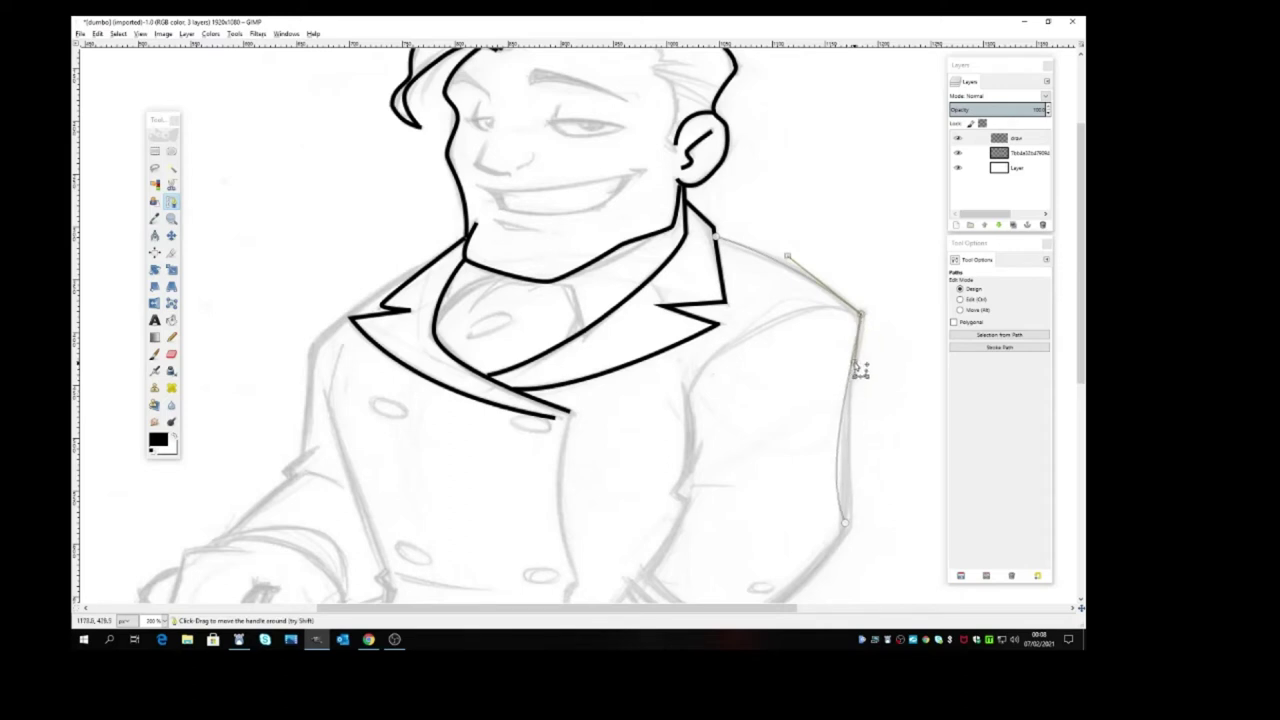
{"action": "left_click", "coordinate": [846, 522]}
{"action": "left_click_drag", "start_coordinate": [822, 473], "coordinate": [841, 444]}
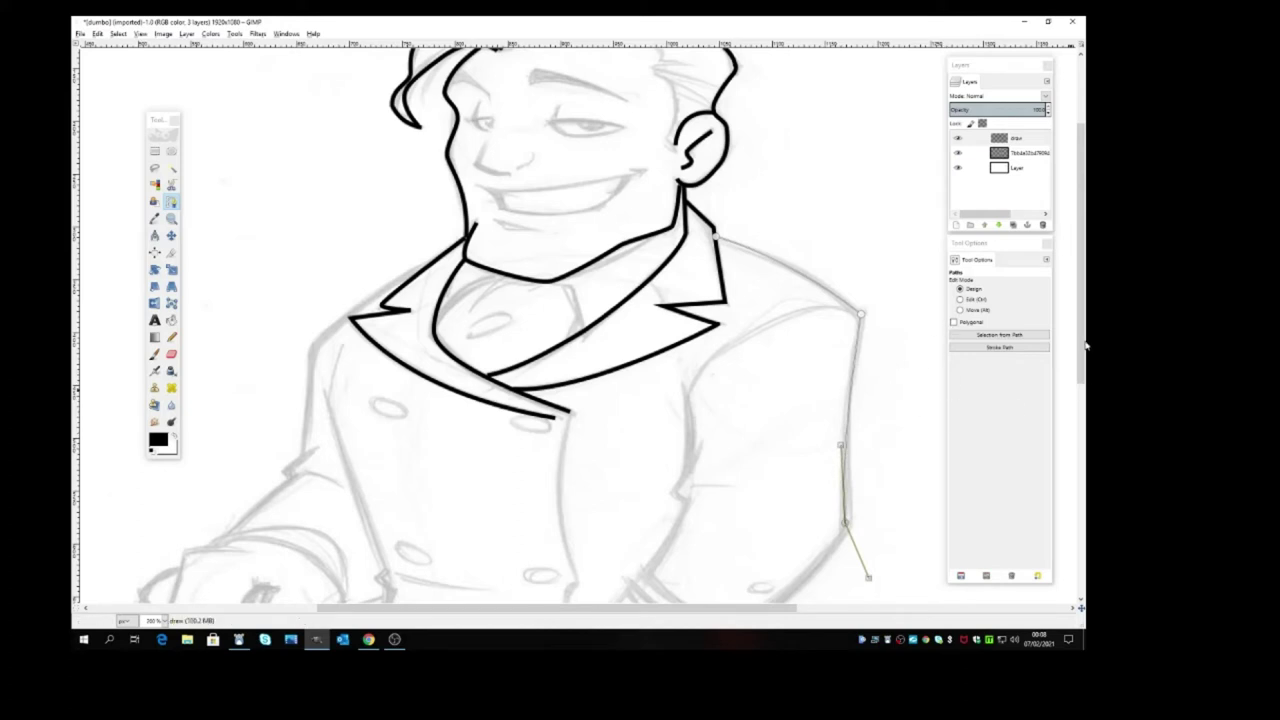
Extend the sleeve path around the cuff and back up the inner sleeve edge
{"action": "left_click_drag", "start_coordinate": [1084, 327], "coordinate": [1086, 460]}
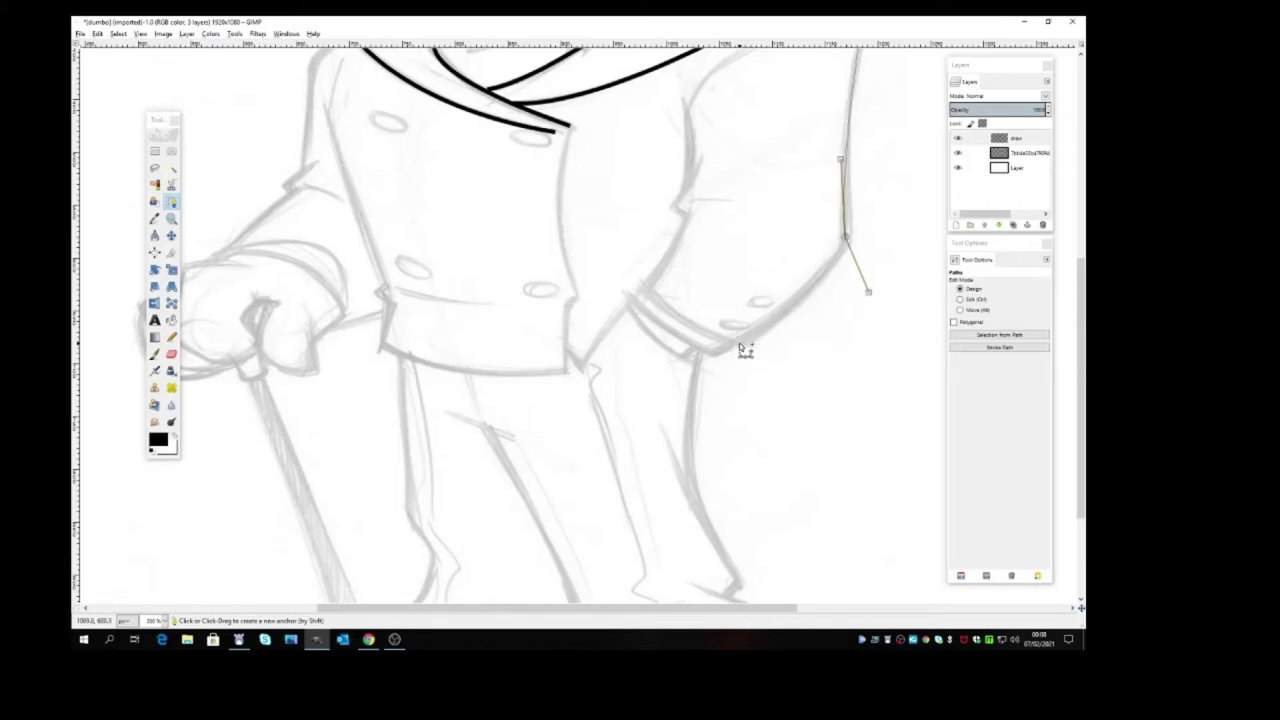
{"action": "mouse_move", "coordinate": [741, 348]}
{"action": "left_mouse_down"}
{"action": "mouse_move", "coordinate": [731, 351]}
{"action": "mouse_move", "coordinate": [754, 334]}
{"action": "left_mouse_up"}
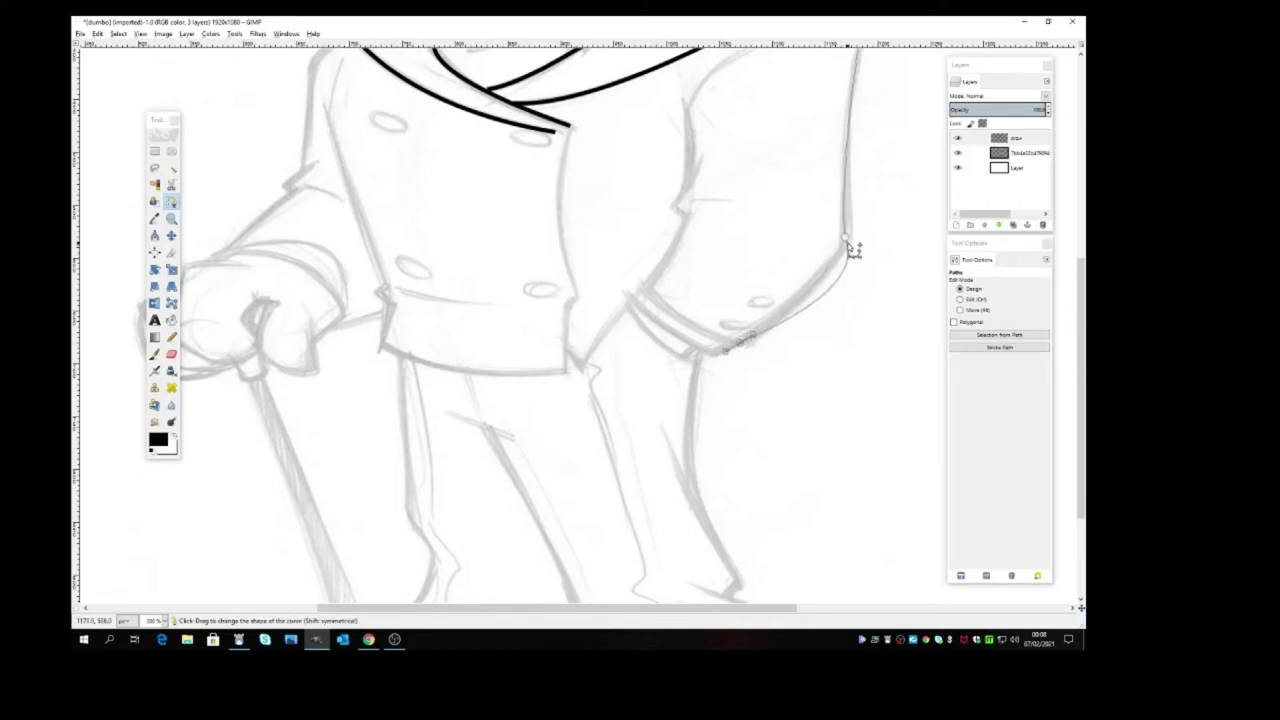
{"action": "left_click_drag", "start_coordinate": [847, 242], "coordinate": [846, 277]}
{"action": "left_click", "coordinate": [741, 347]}
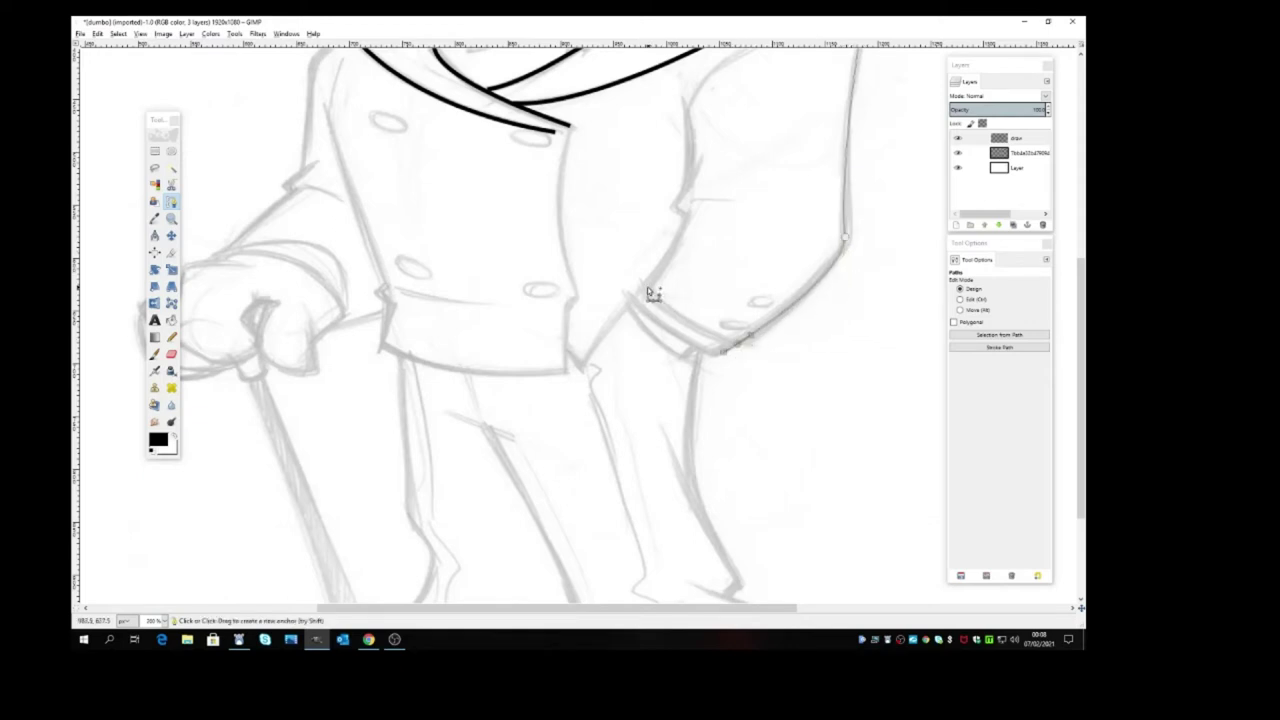
{"action": "left_click", "coordinate": [688, 217]}
{"action": "left_click_drag", "start_coordinate": [701, 160], "coordinate": [706, 137]}
{"action": "left_click", "coordinate": [673, 206]}
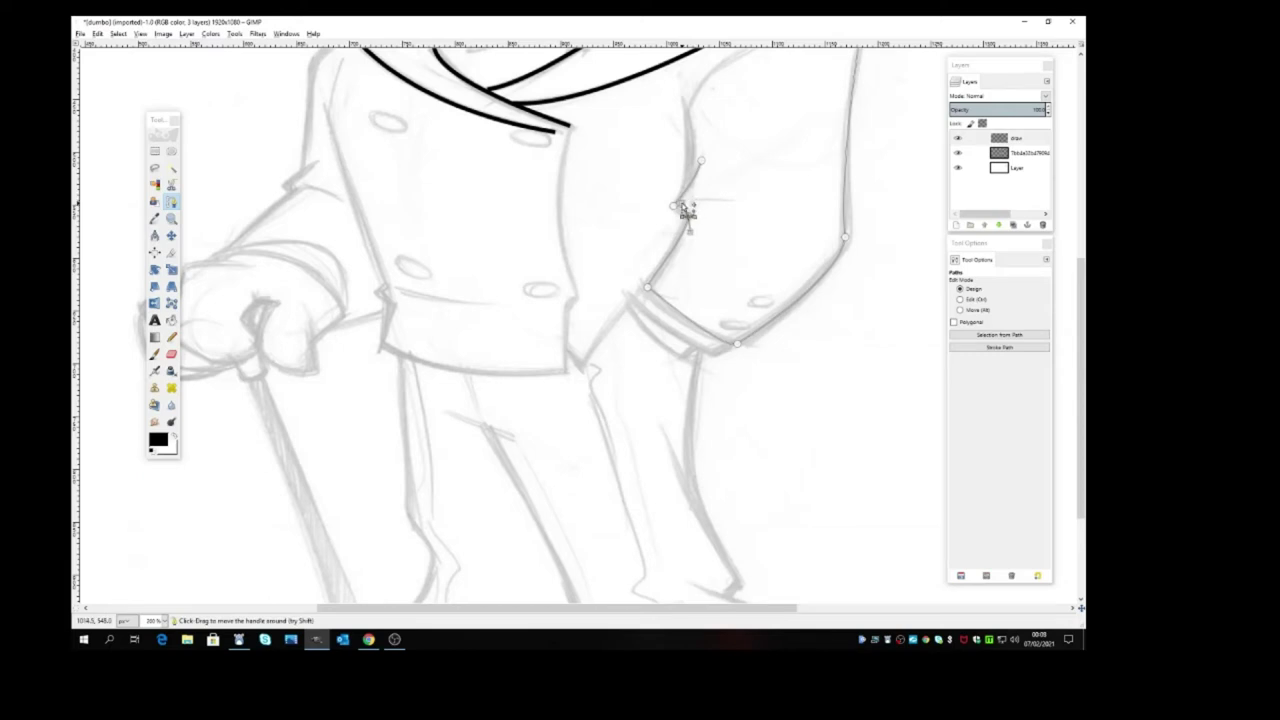
{"action": "left_click", "coordinate": [737, 345]}
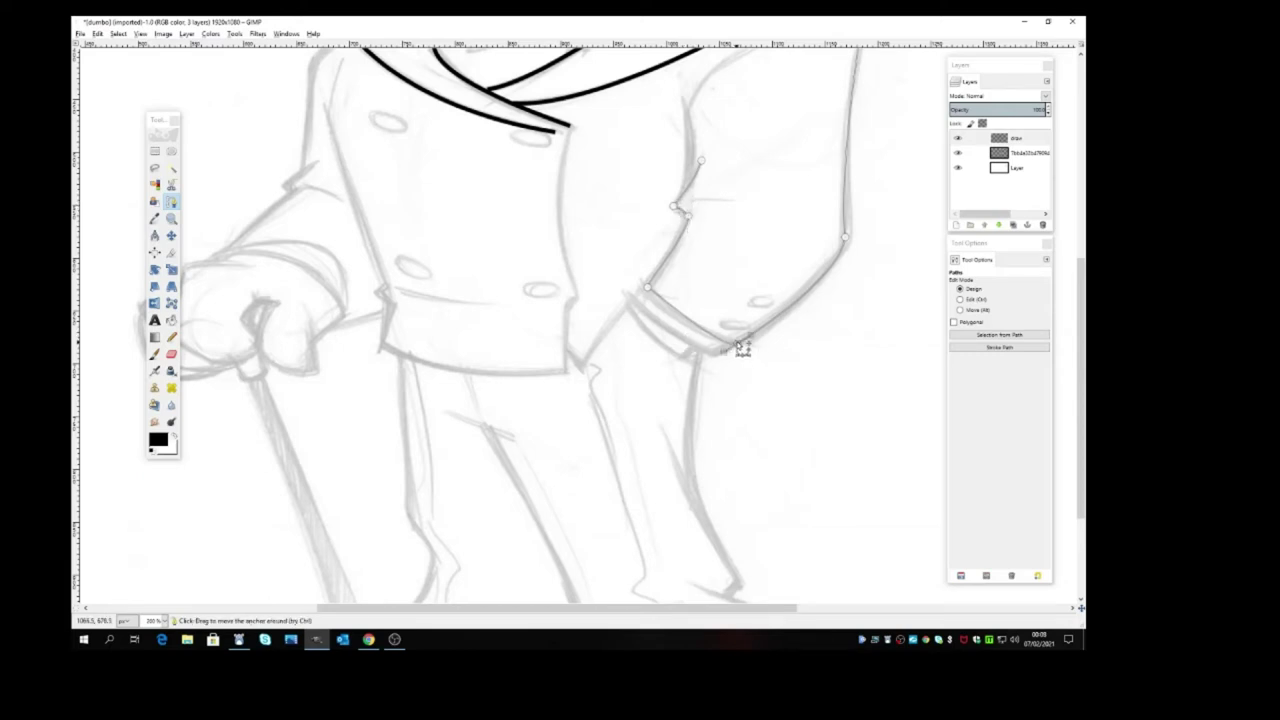
{"action": "left_click", "coordinate": [647, 288]}
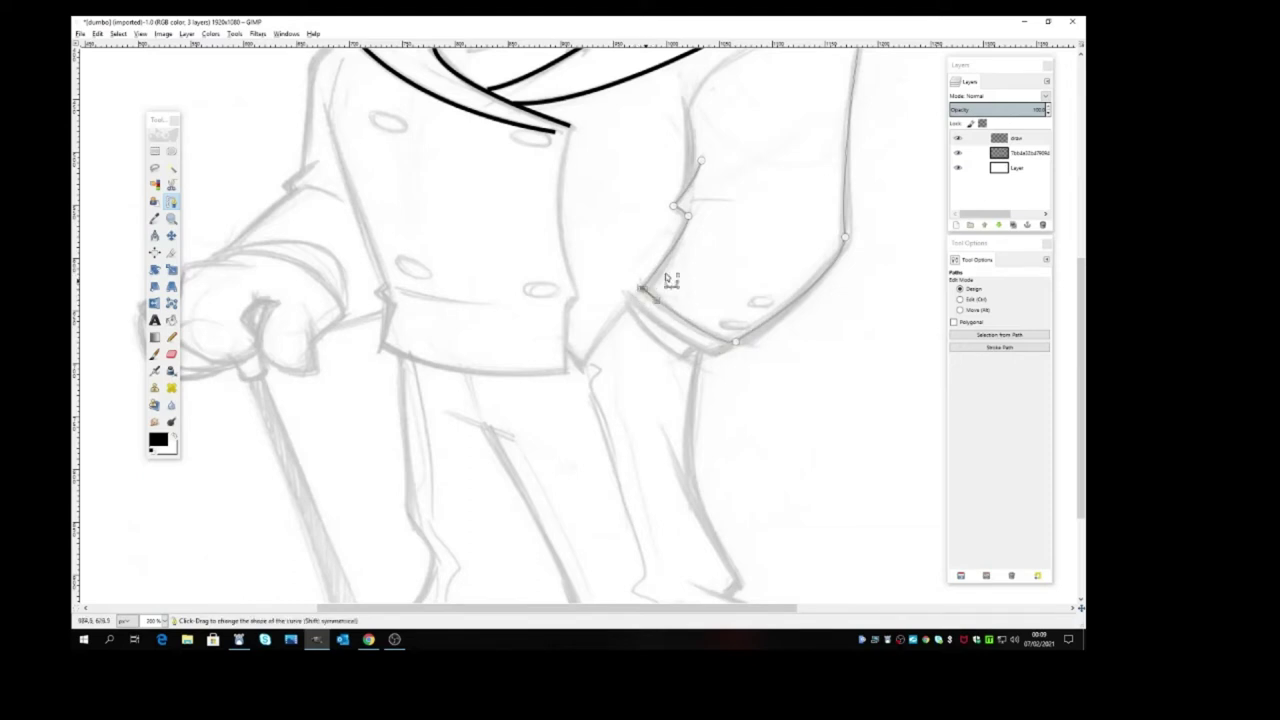
Stroke the sleeve path in black and hide the path points
{"action": "left_click", "coordinate": [1011, 348]}
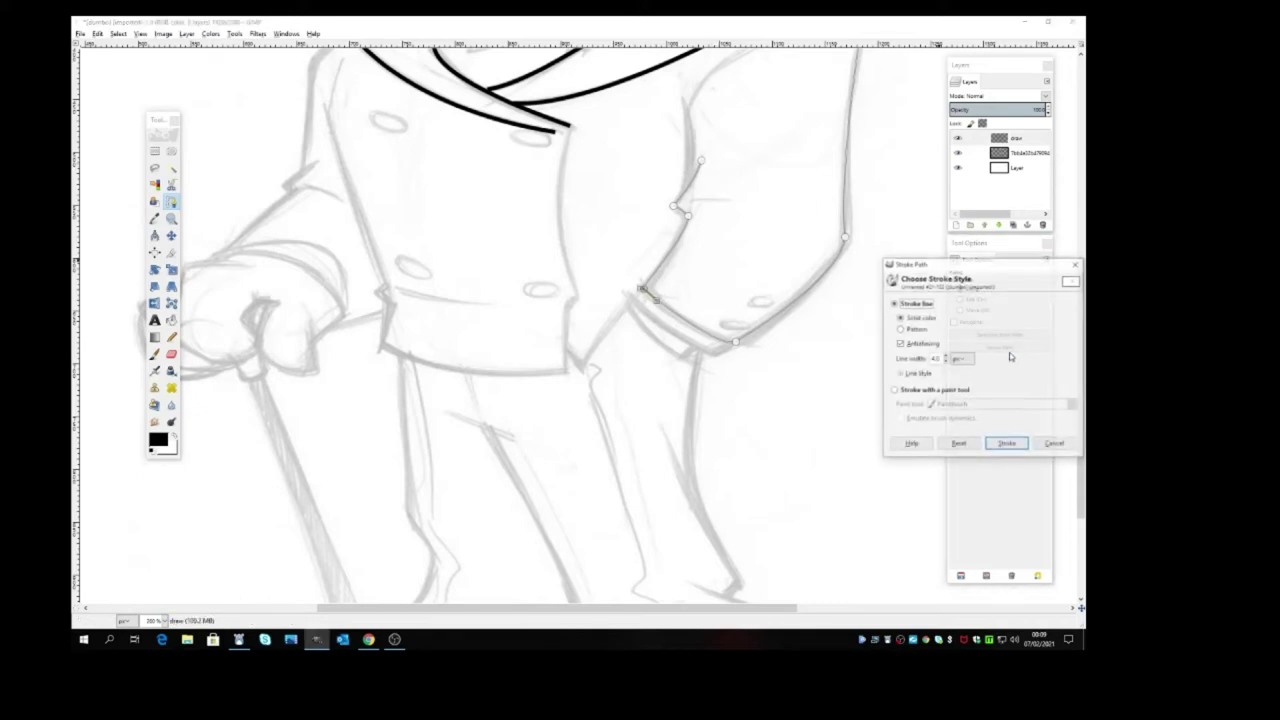
{"action": "left_click", "coordinate": [1007, 444]}
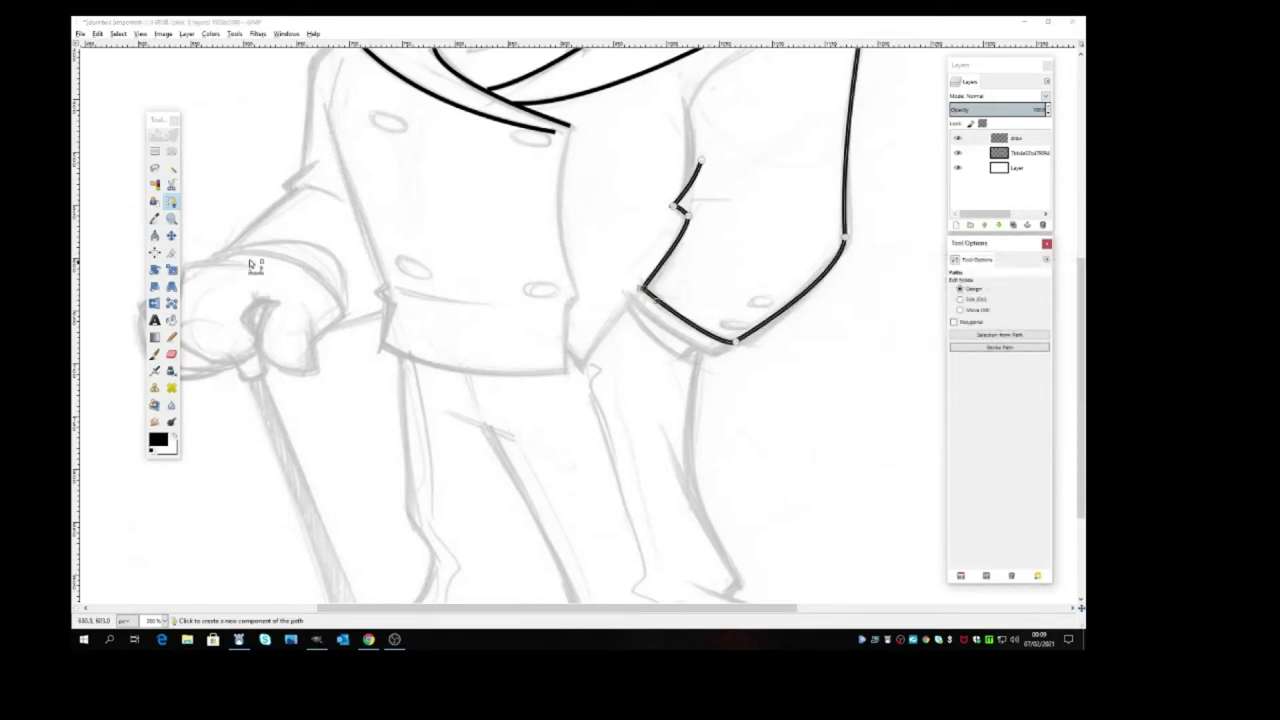
{"action": "left_click", "coordinate": [171, 235]}
Draw a short curved path from below the lapel to the inner arm notch and stroke it black
{"action": "left_click", "coordinate": [171, 201]}
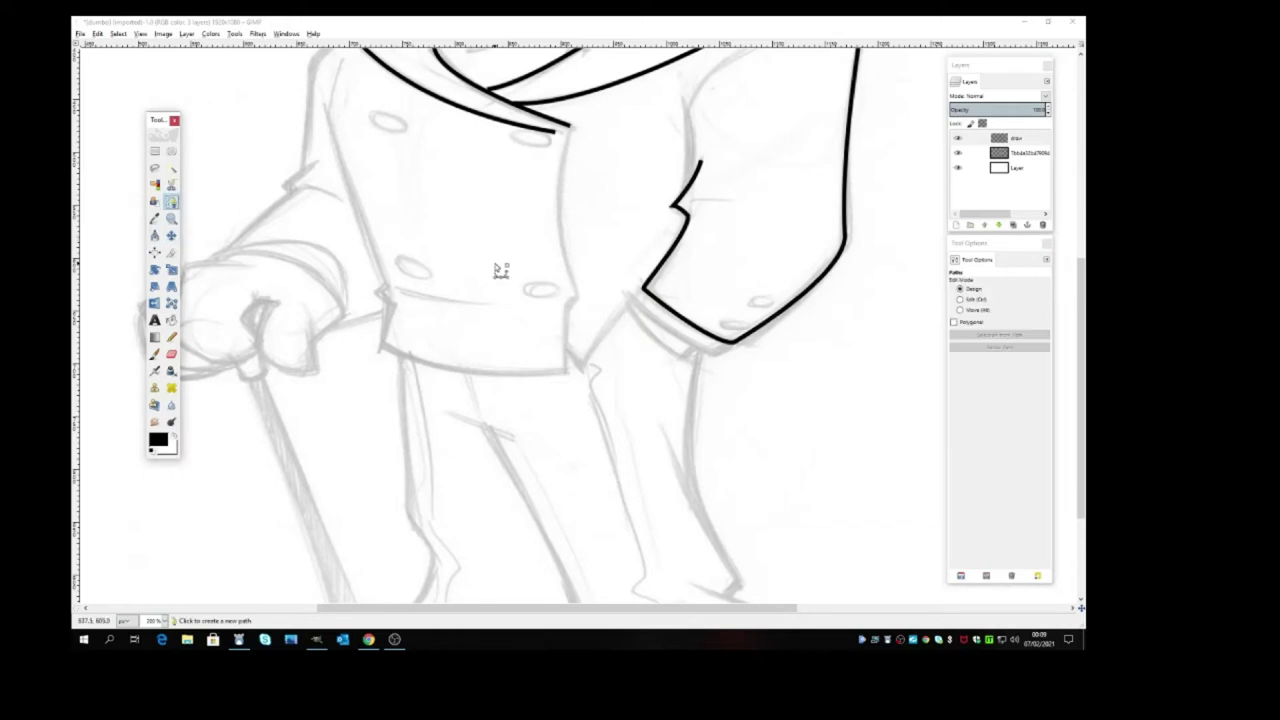
{"action": "scroll", "coordinate": [697, 238], "scroll_direction": "up", "scroll_amount": 3}
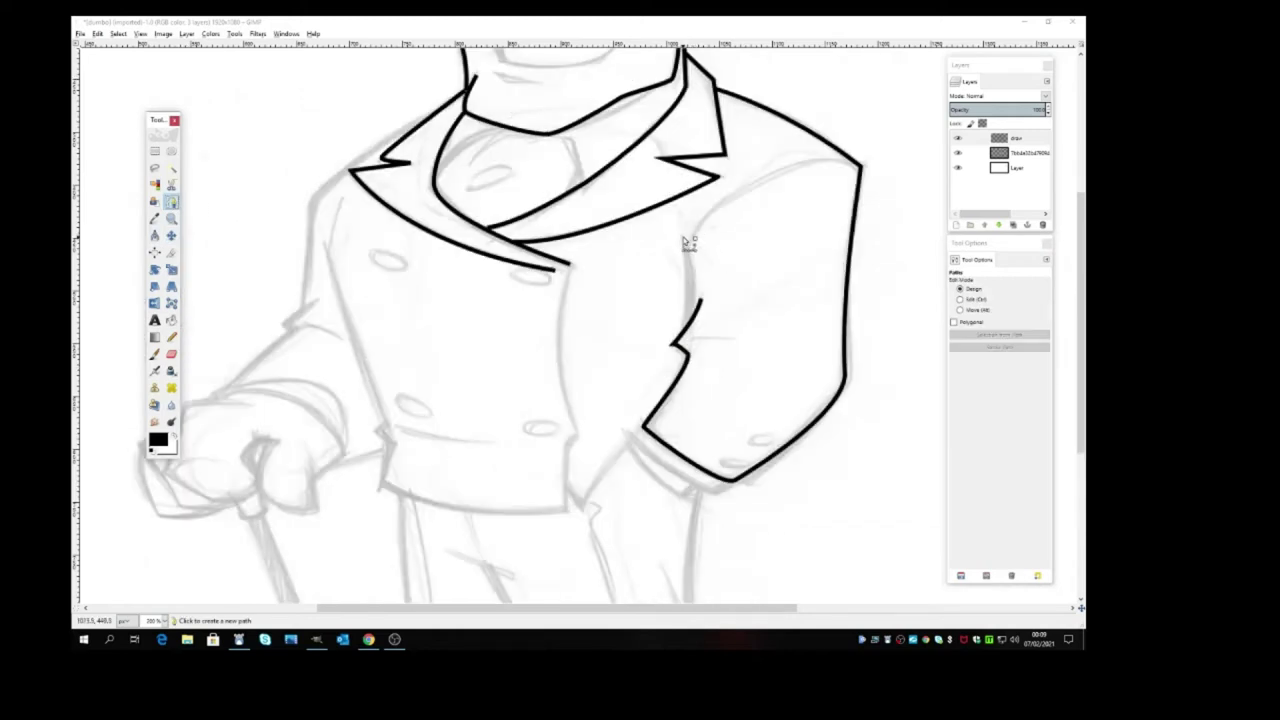
{"action": "left_click", "coordinate": [682, 236]}
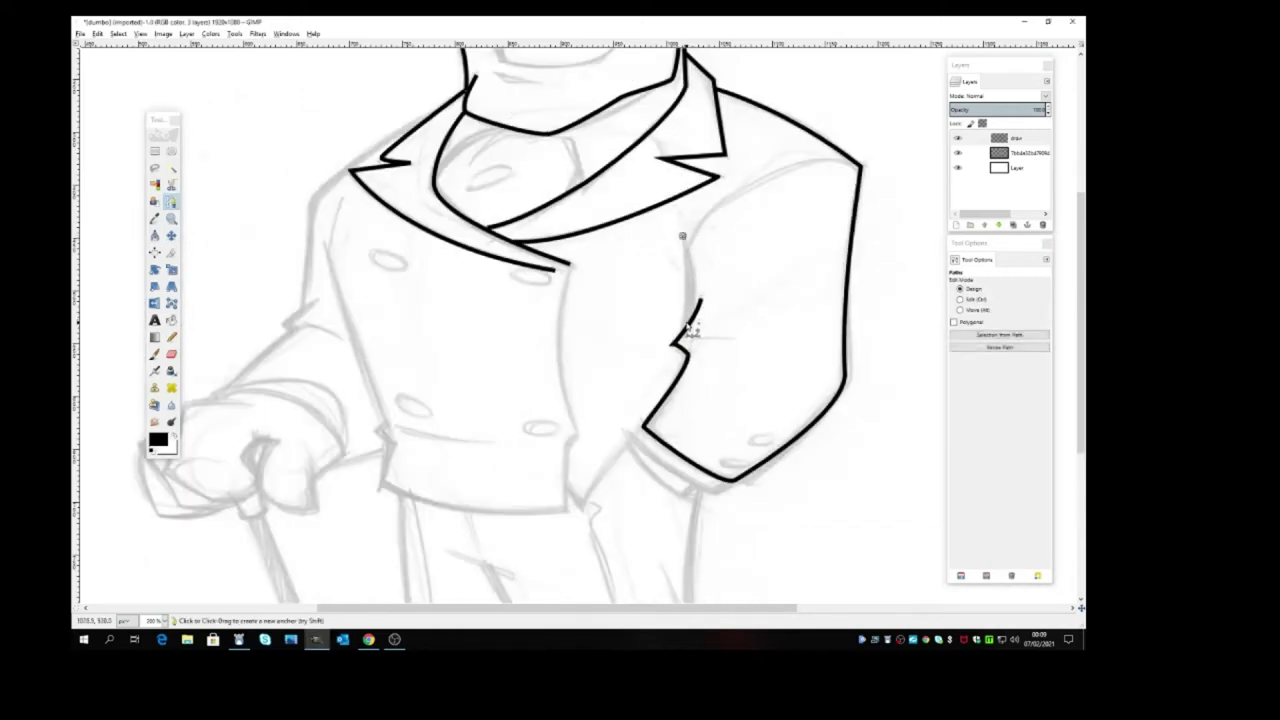
{"action": "left_click_drag", "start_coordinate": [688, 330], "coordinate": [674, 386]}
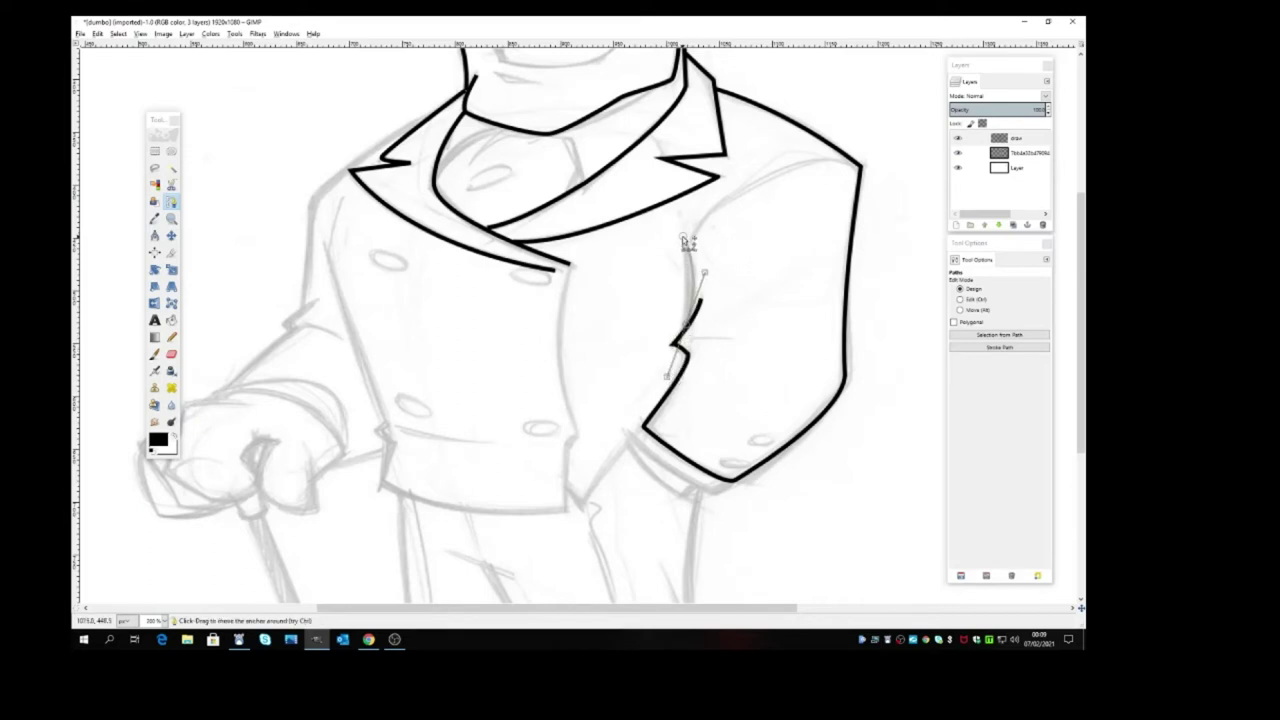
{"action": "key", "text": "ctrl+z"}
{"action": "left_click", "coordinate": [999, 346]}
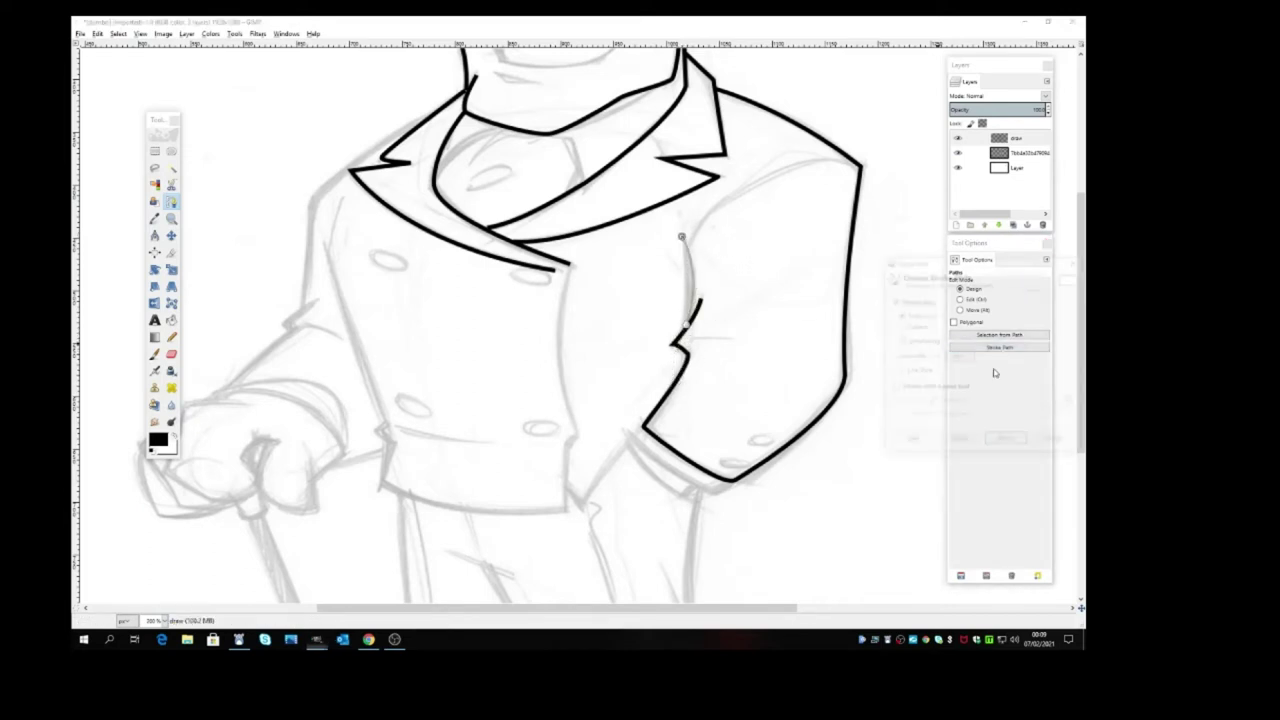
{"action": "key", "text": "Return"}
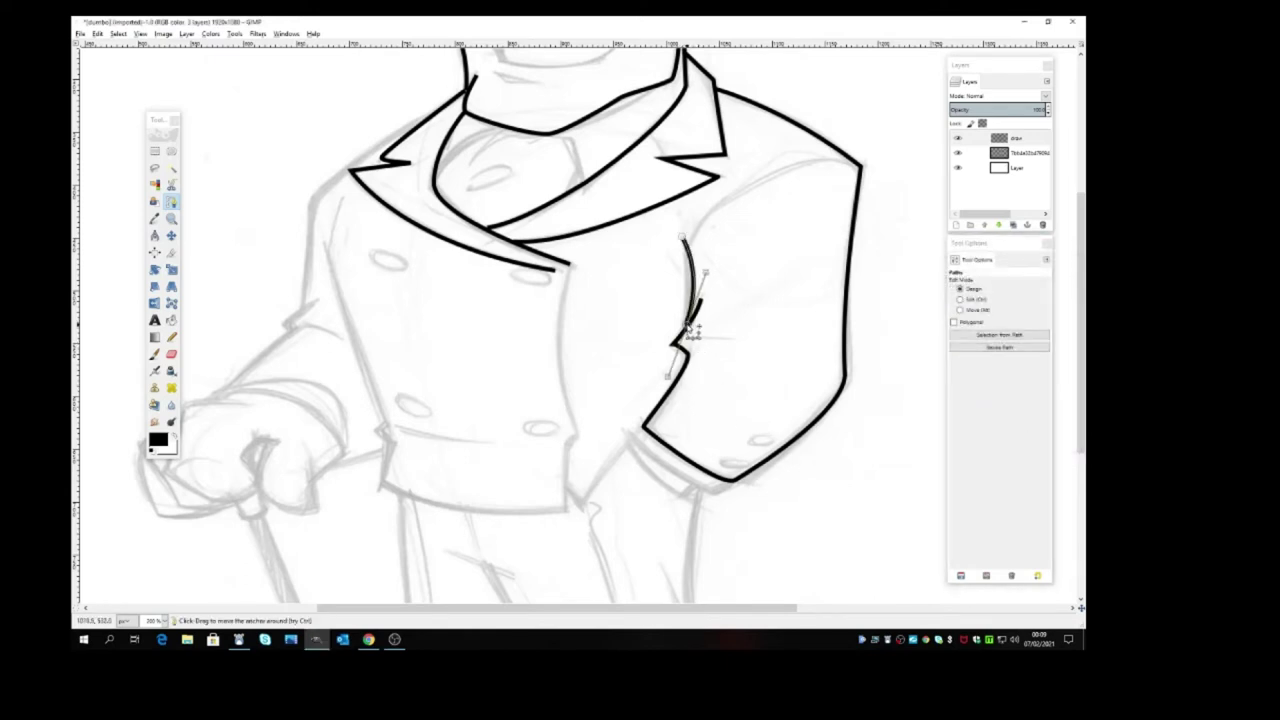
{"action": "left_click", "coordinate": [171, 201]}
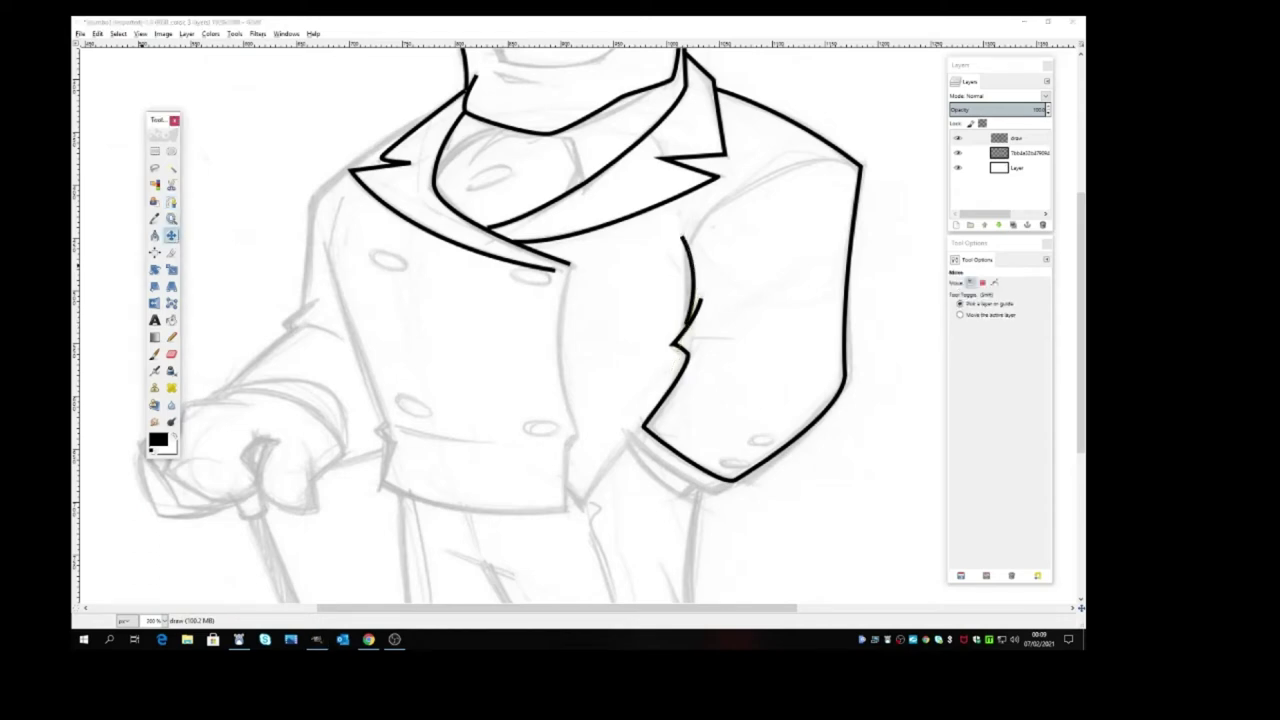
Start a path at the cuff's inner corner and curve anchors along the cuff's lower edge
{"action": "scroll", "coordinate": [531, 329], "scroll_direction": "up", "scroll_amount": 3}
{"action": "scroll", "coordinate": [531, 329], "scroll_direction": "down", "scroll_amount": 6}
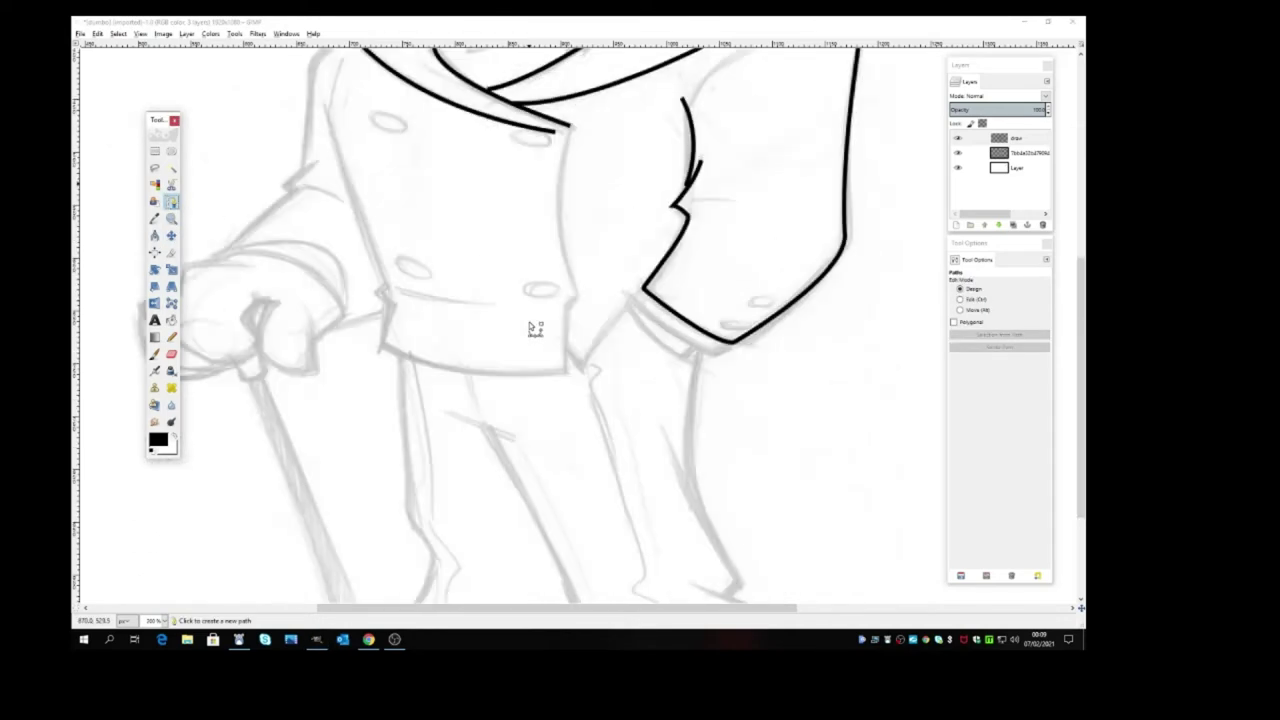
{"action": "scroll", "coordinate": [531, 329], "scroll_direction": "down", "scroll_amount": 1}
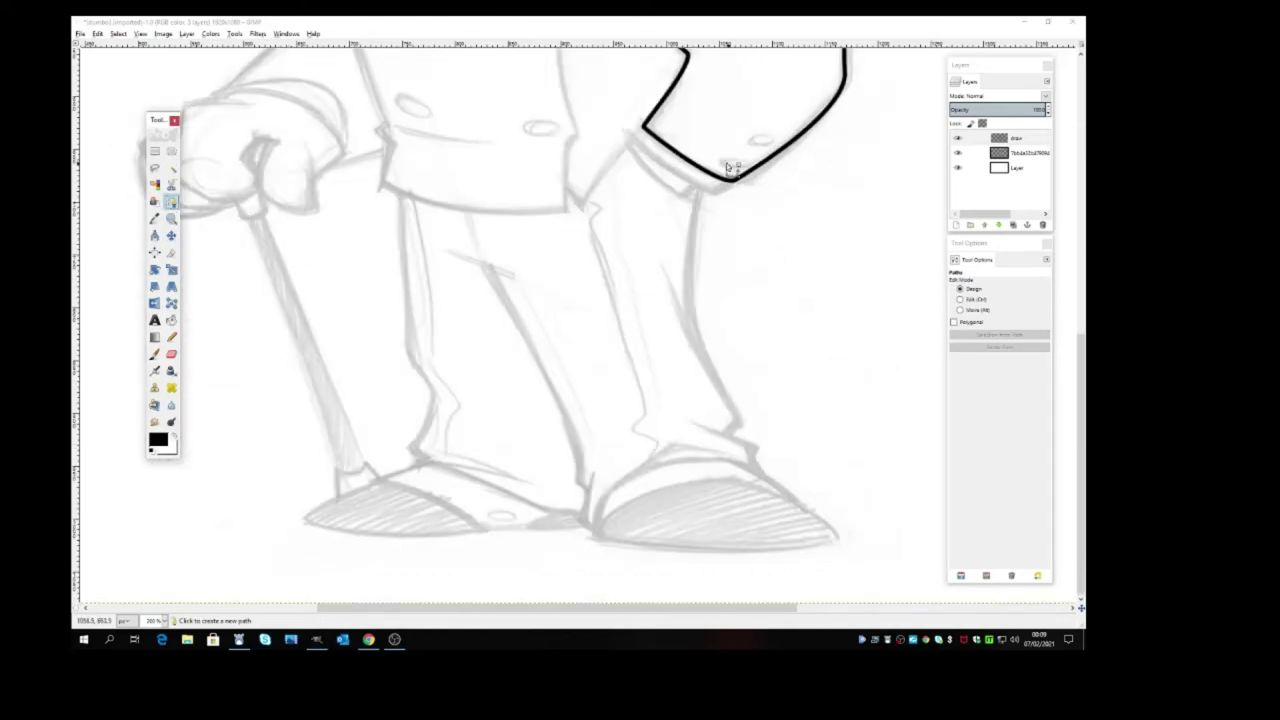
{"action": "left_click", "coordinate": [633, 136]}
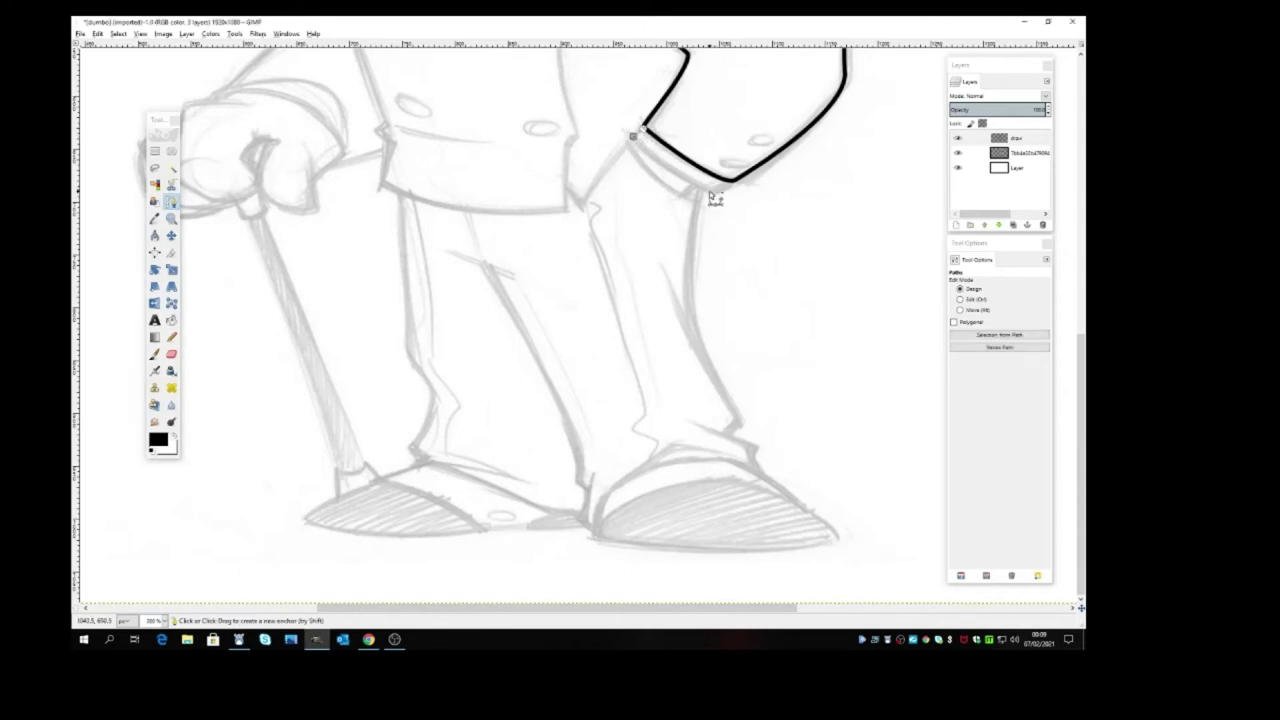
{"action": "left_click_drag", "start_coordinate": [714, 195], "coordinate": [744, 202]}
{"action": "left_click_drag", "start_coordinate": [732, 186], "coordinate": [734, 189]}
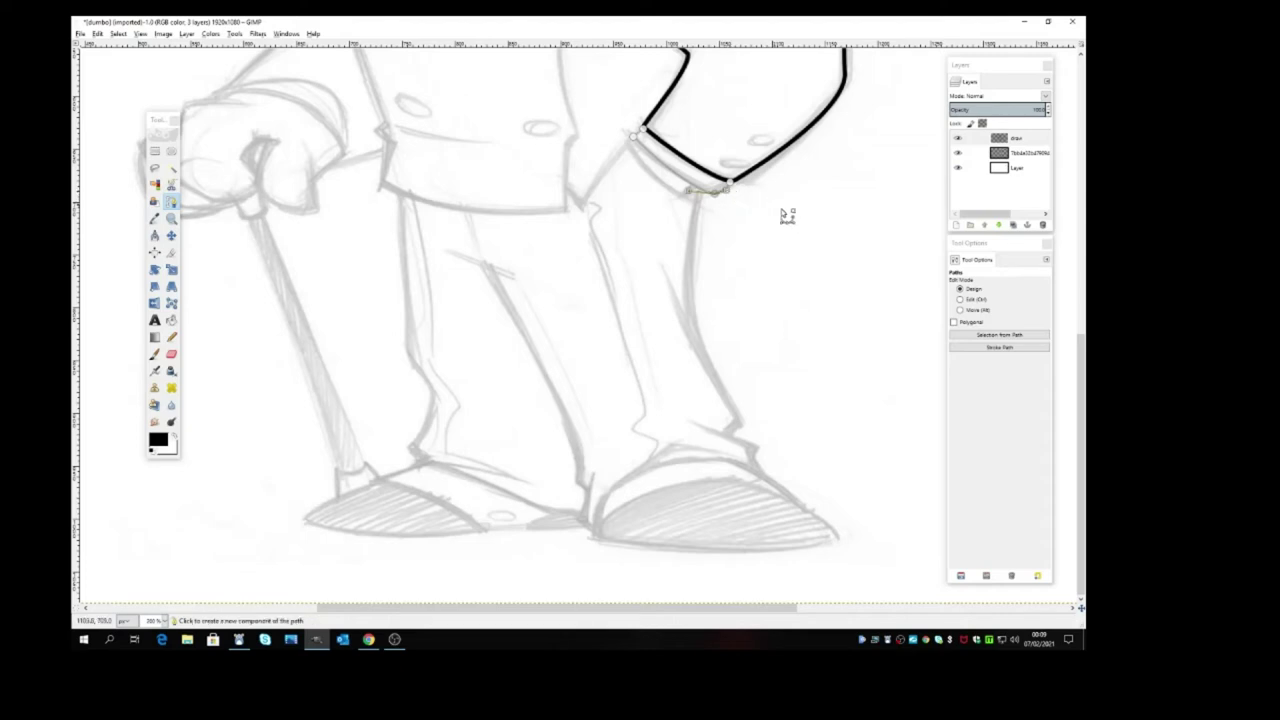
Stroke the current cuff path in black ink and clear it
{"action": "left_click", "coordinate": [1005, 348]}
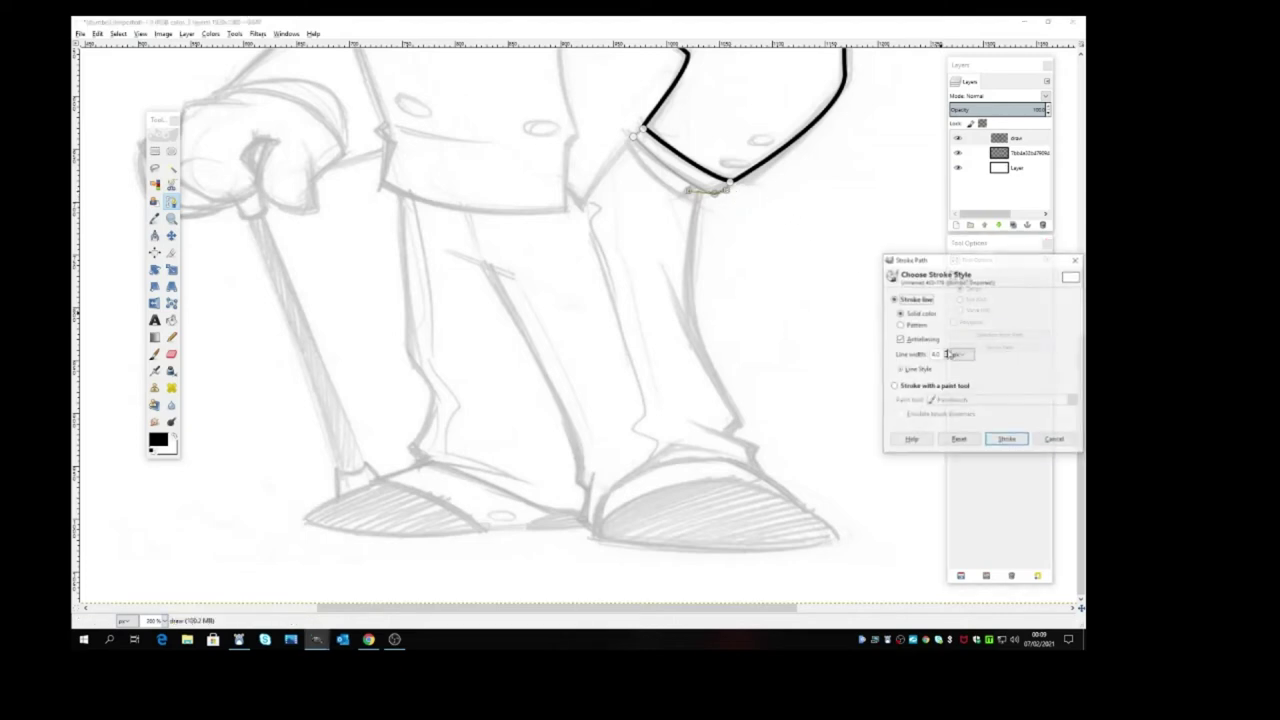
{"action": "left_click", "coordinate": [1008, 438]}
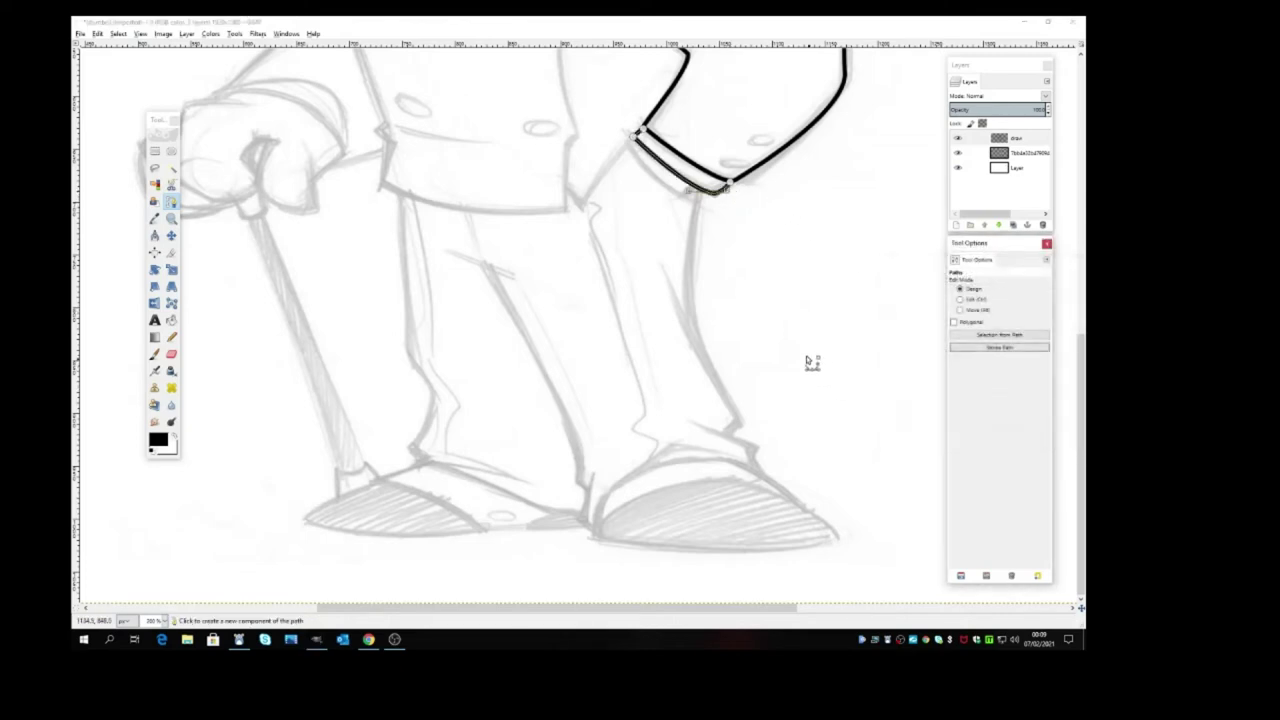
{"action": "left_click", "coordinate": [172, 236]}
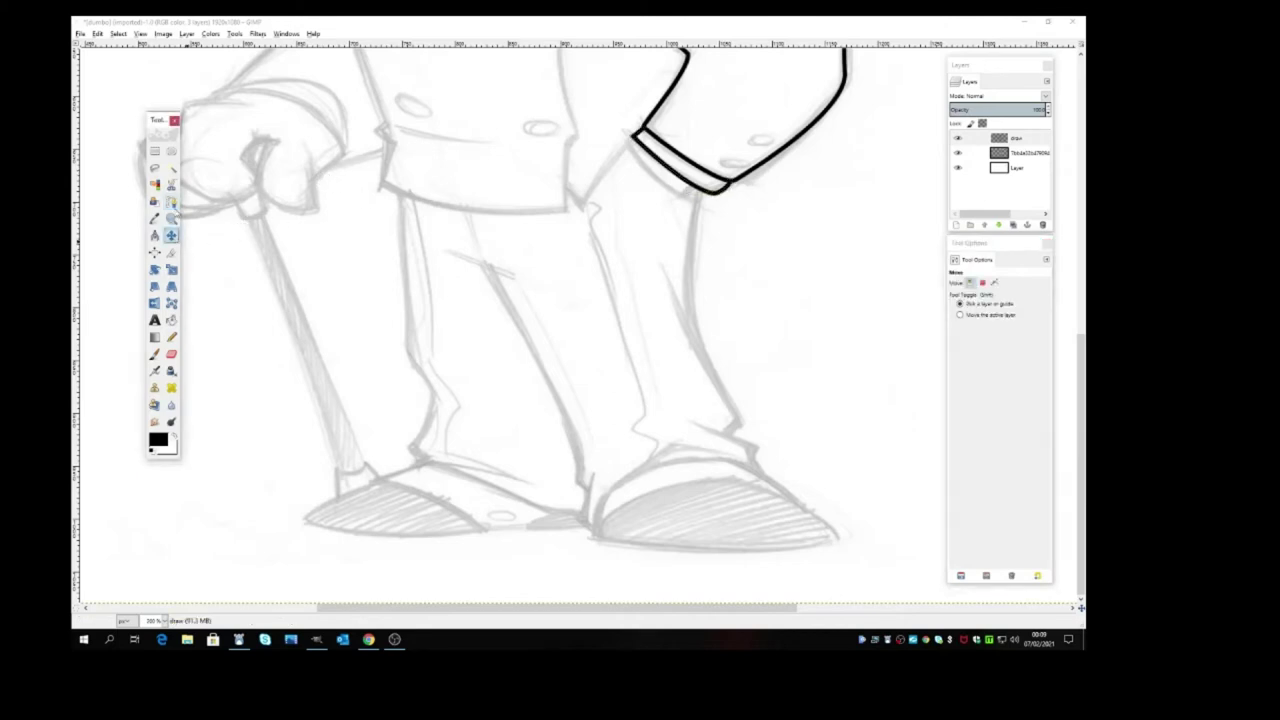
{"action": "left_click", "coordinate": [172, 202]}
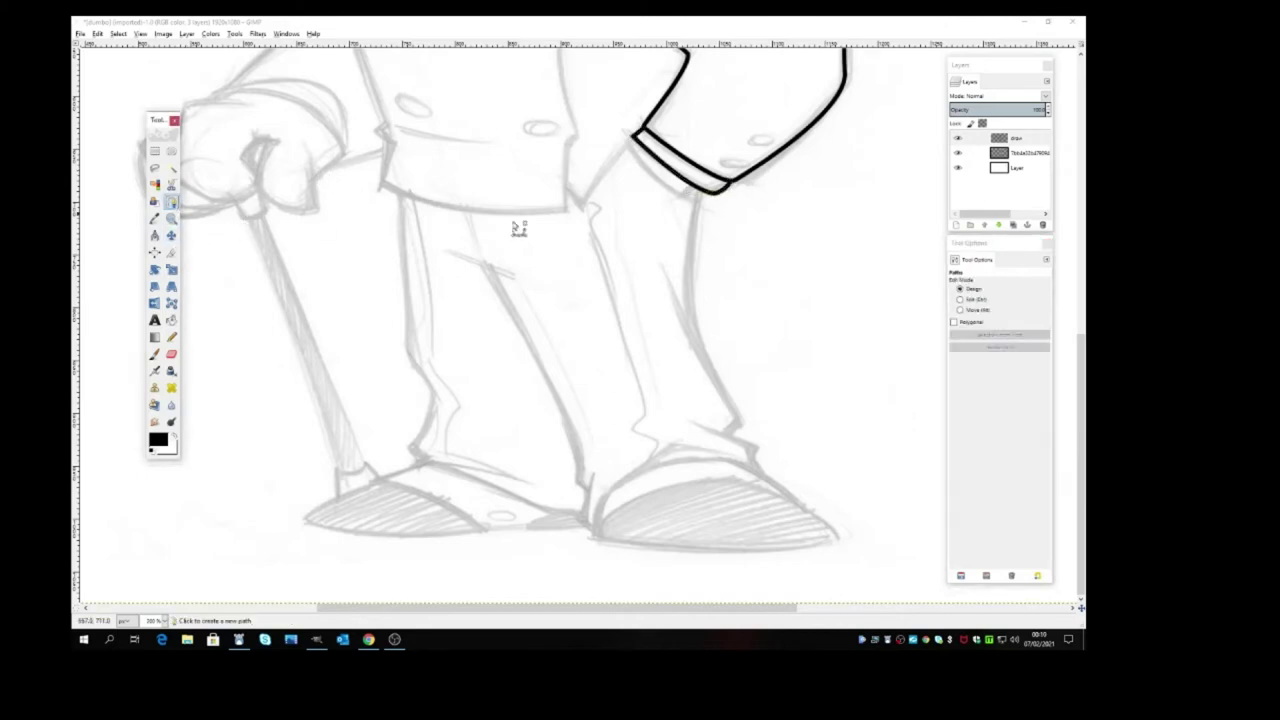
Draw a second straight line along the cuff's lower edge and stroke it in black
{"action": "left_click", "coordinate": [694, 192]}
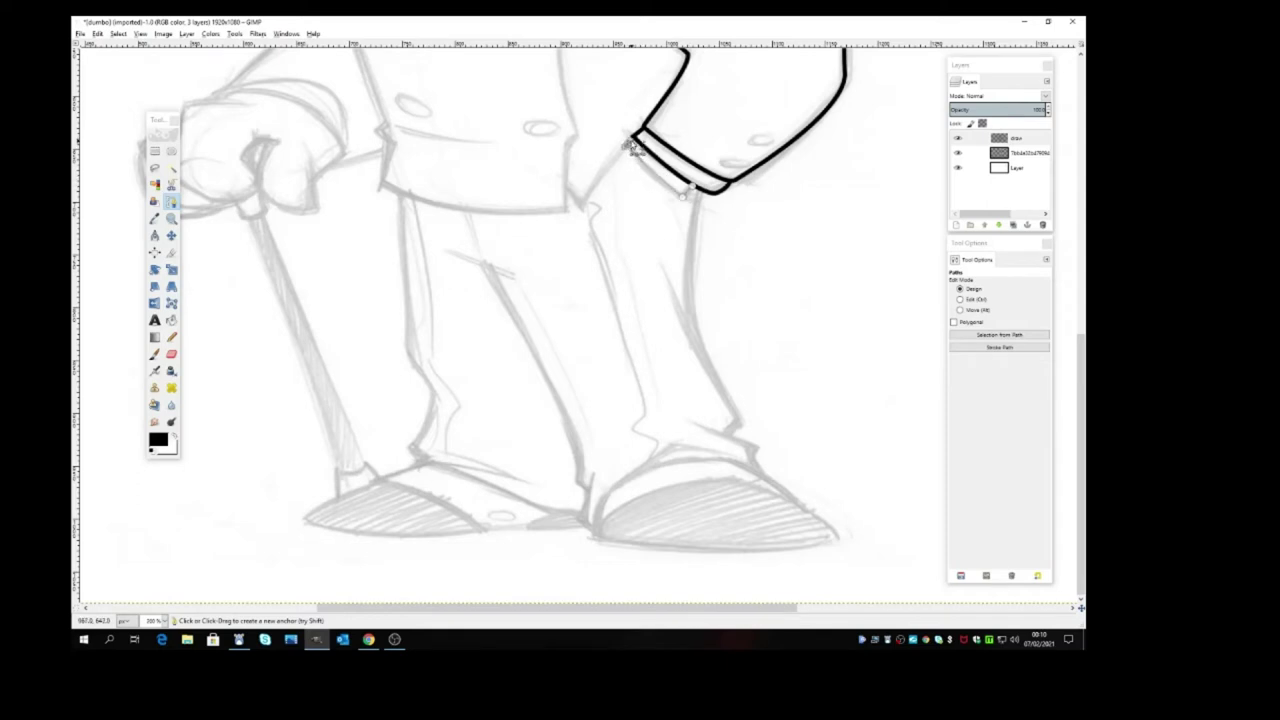
{"action": "left_click_drag", "start_coordinate": [631, 146], "coordinate": [612, 114]}
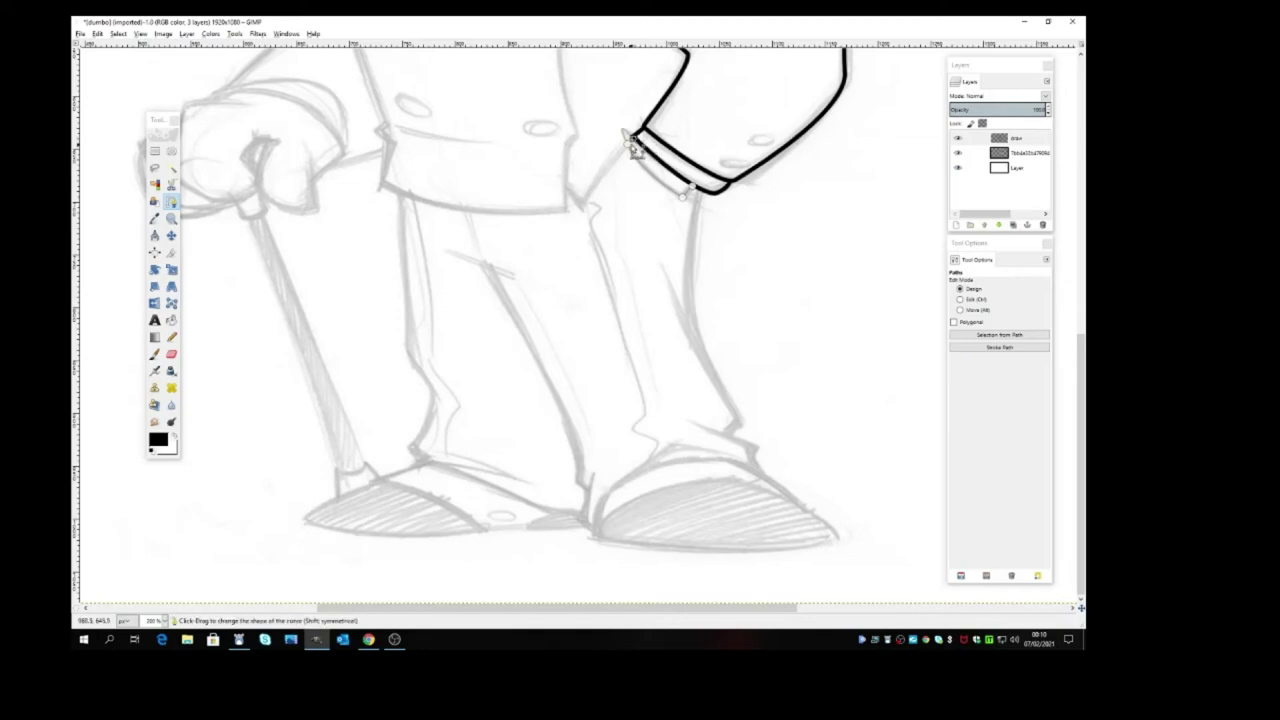
{"action": "left_click_drag", "start_coordinate": [614, 114], "coordinate": [628, 134]}
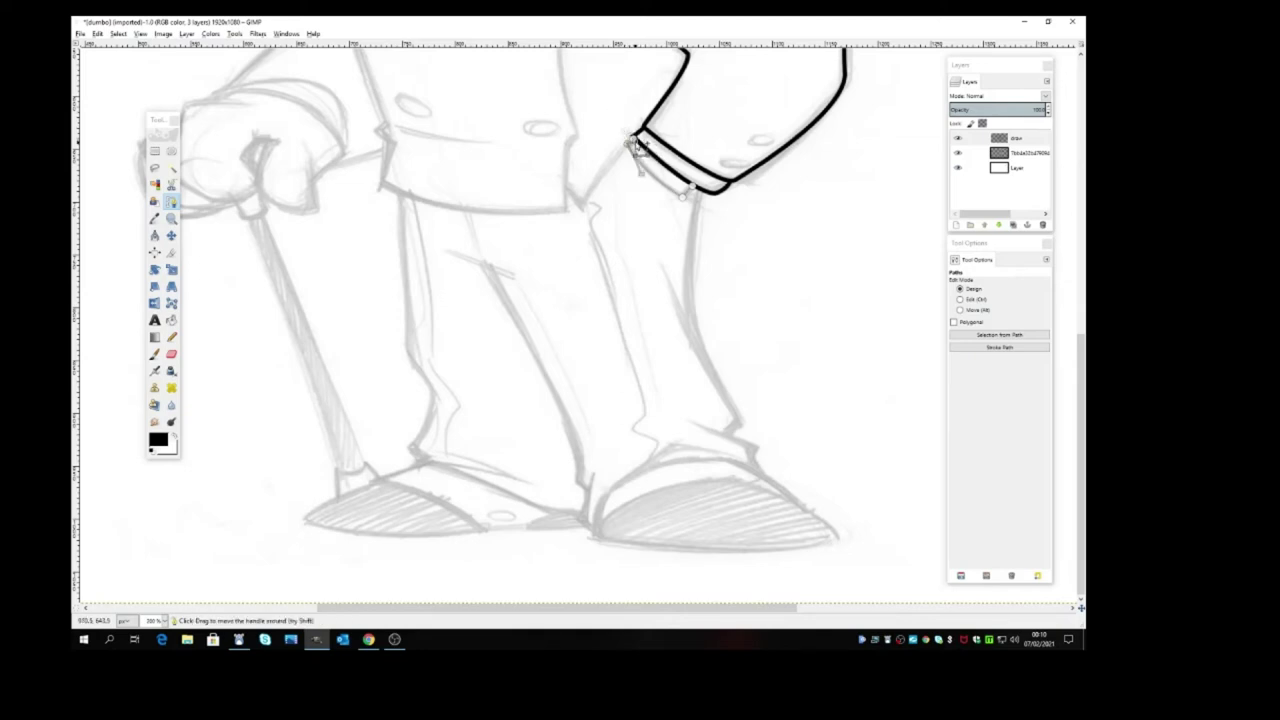
{"action": "left_click", "coordinate": [999, 347]}
{"action": "left_click", "coordinate": [1006, 439]}
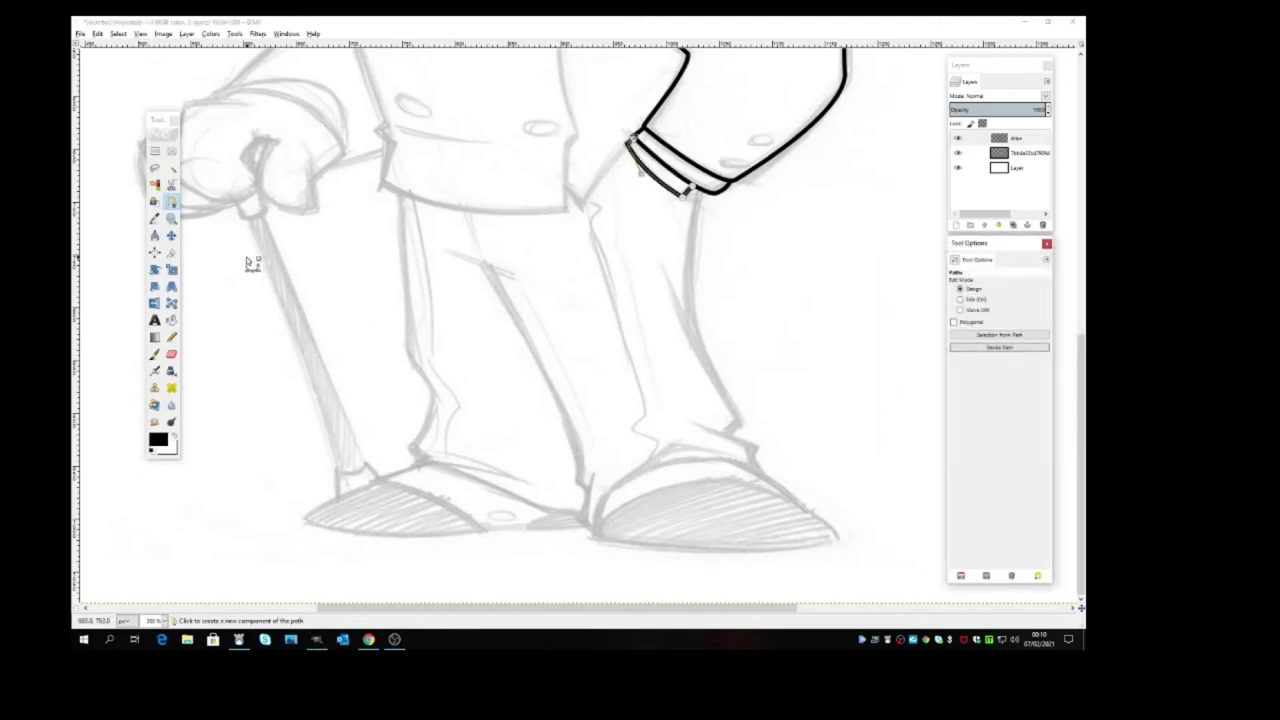
{"action": "left_click", "coordinate": [171, 235]}
{"action": "left_click", "coordinate": [172, 202]}
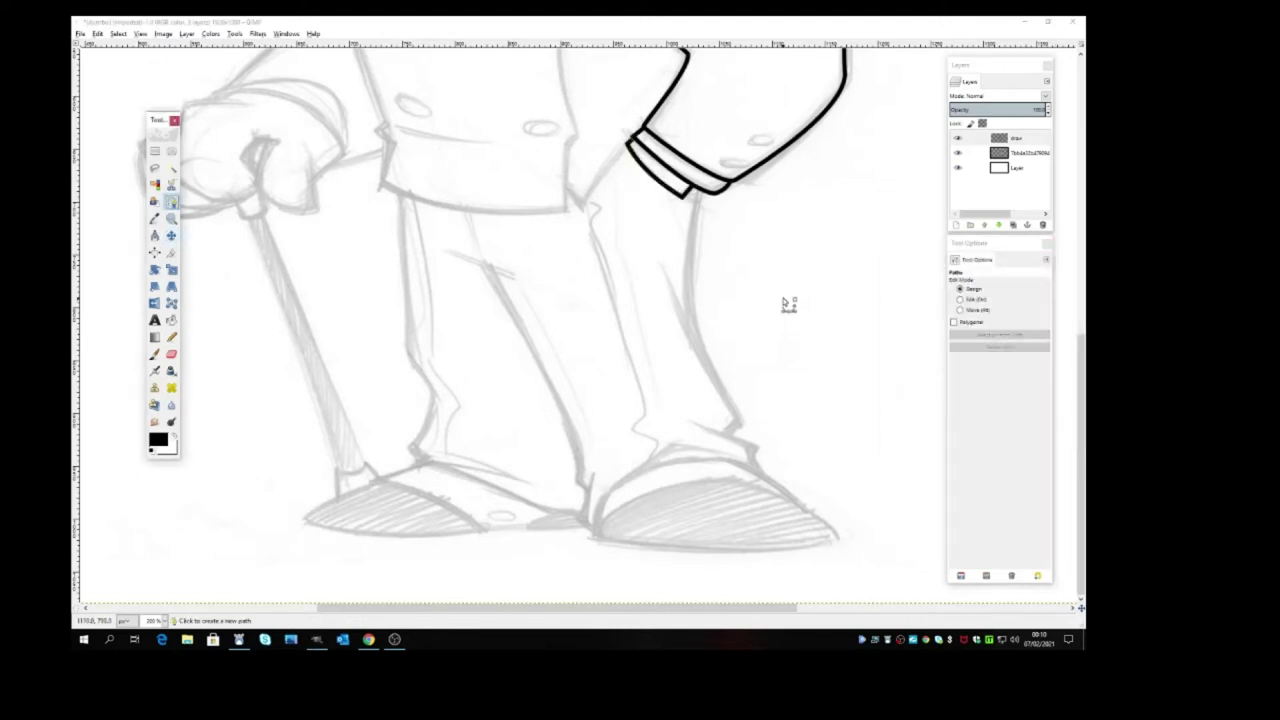
Trace a curved line from the sleeve down the trouser leg's front edge and stroke it black
{"action": "left_click", "coordinate": [704, 194]}
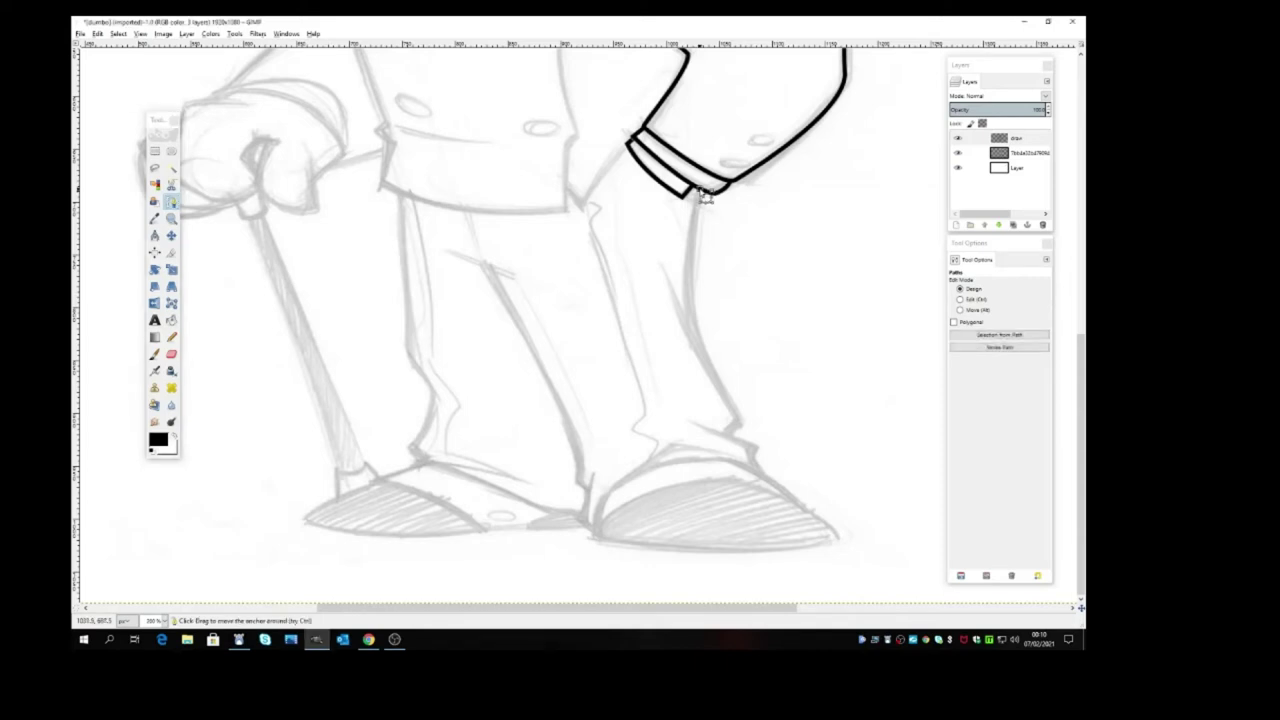
{"action": "left_click", "coordinate": [738, 422]}
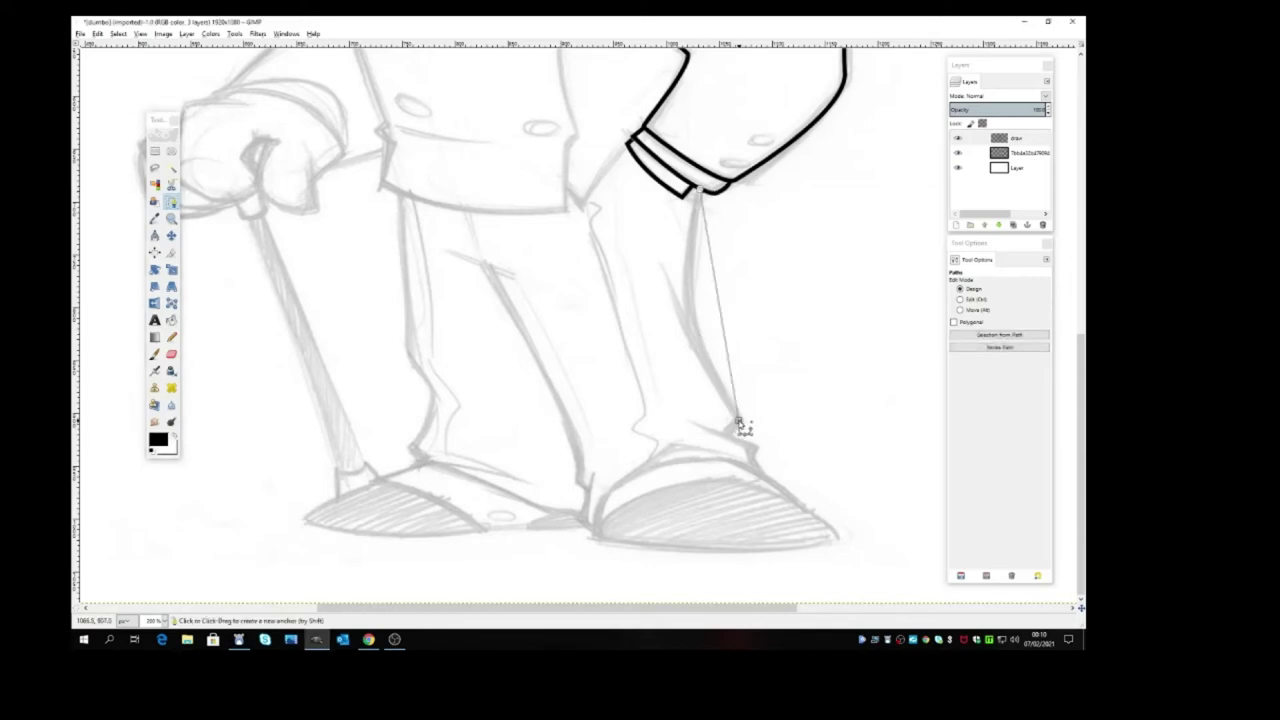
{"action": "left_click_drag", "start_coordinate": [738, 422], "coordinate": [826, 580]}
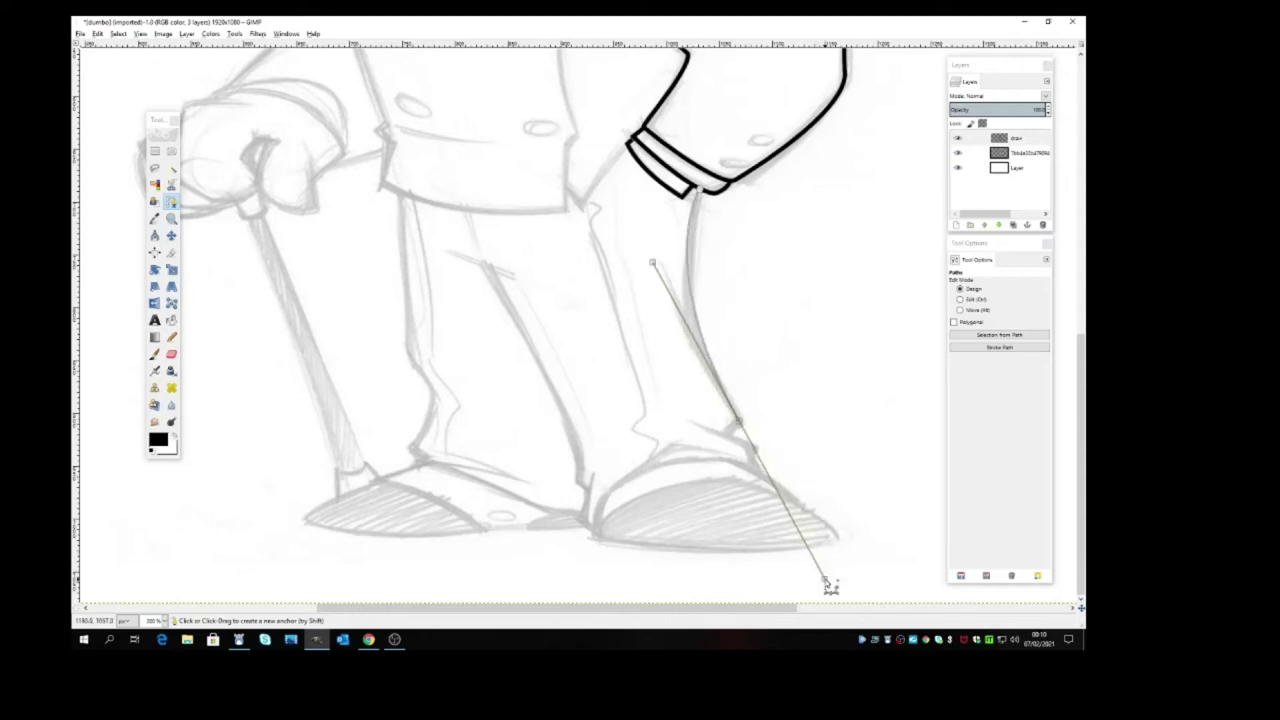
{"action": "left_click", "coordinate": [1005, 347]}
{"action": "left_click", "coordinate": [1006, 441]}
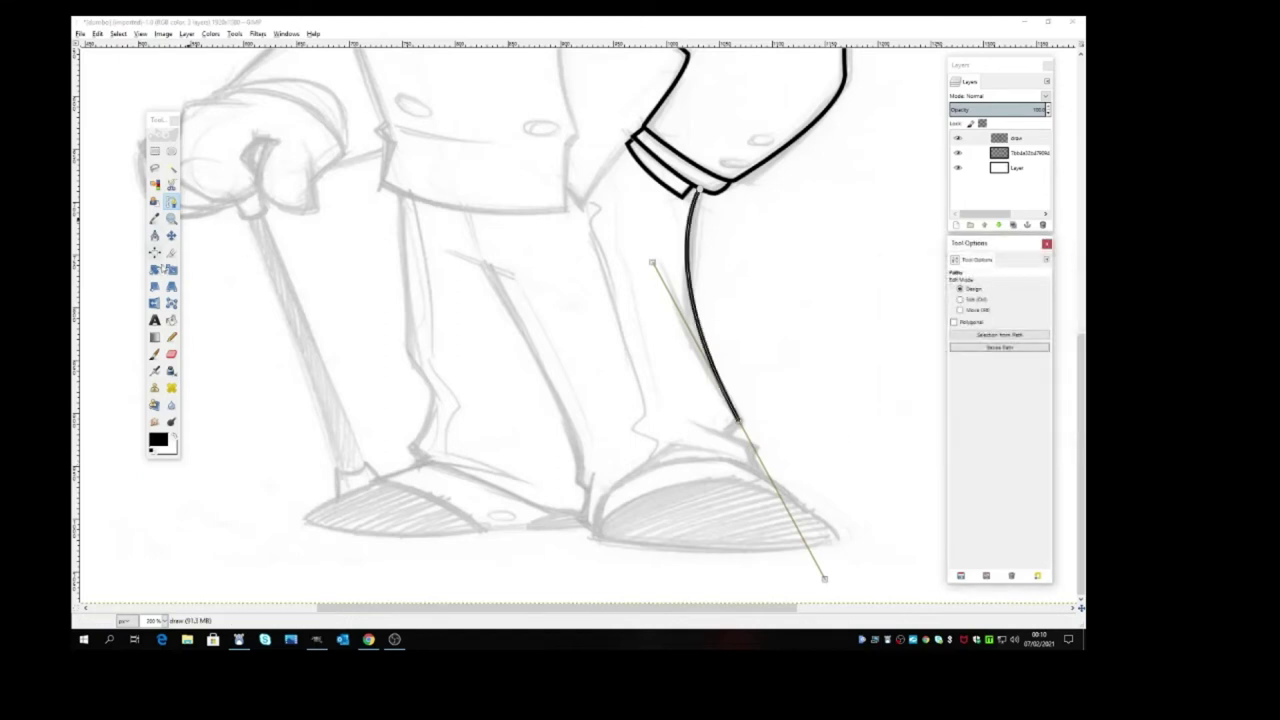
{"action": "left_click", "coordinate": [171, 236]}
{"action": "left_click", "coordinate": [171, 202]}
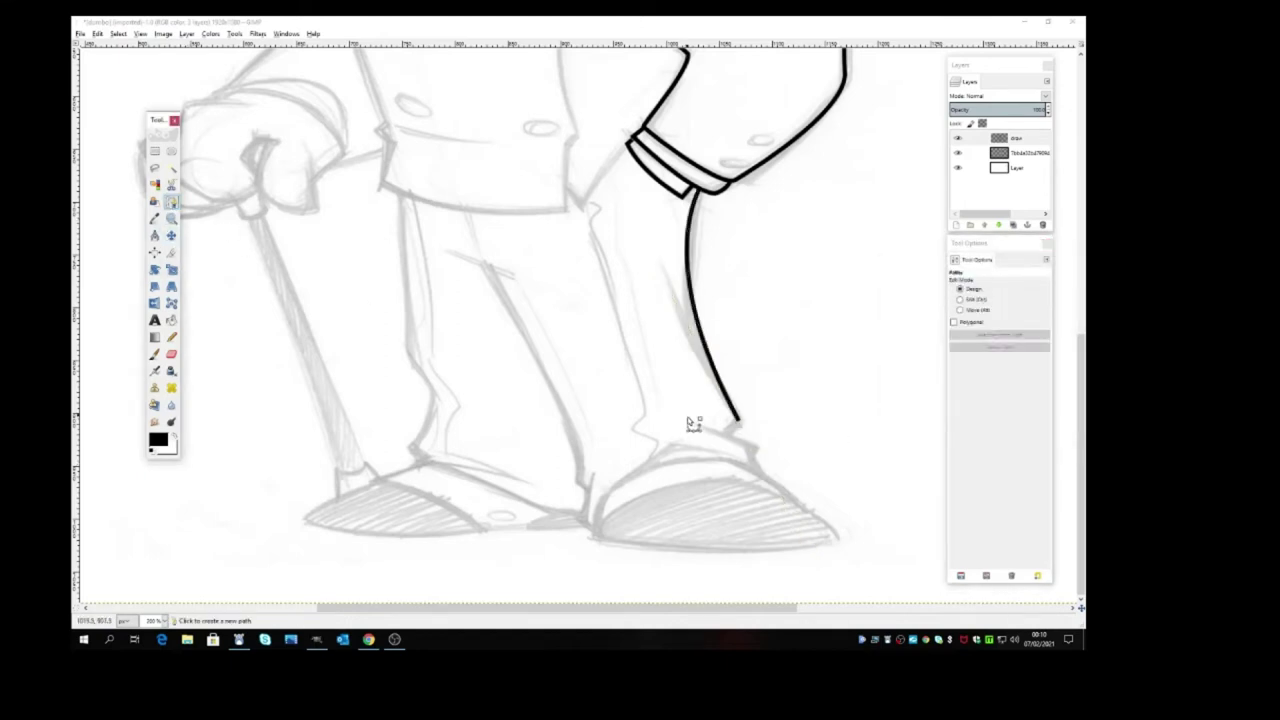
Ink the jagged hem corner from the leg line's end down to the shoe
{"action": "left_click", "coordinate": [737, 424]}
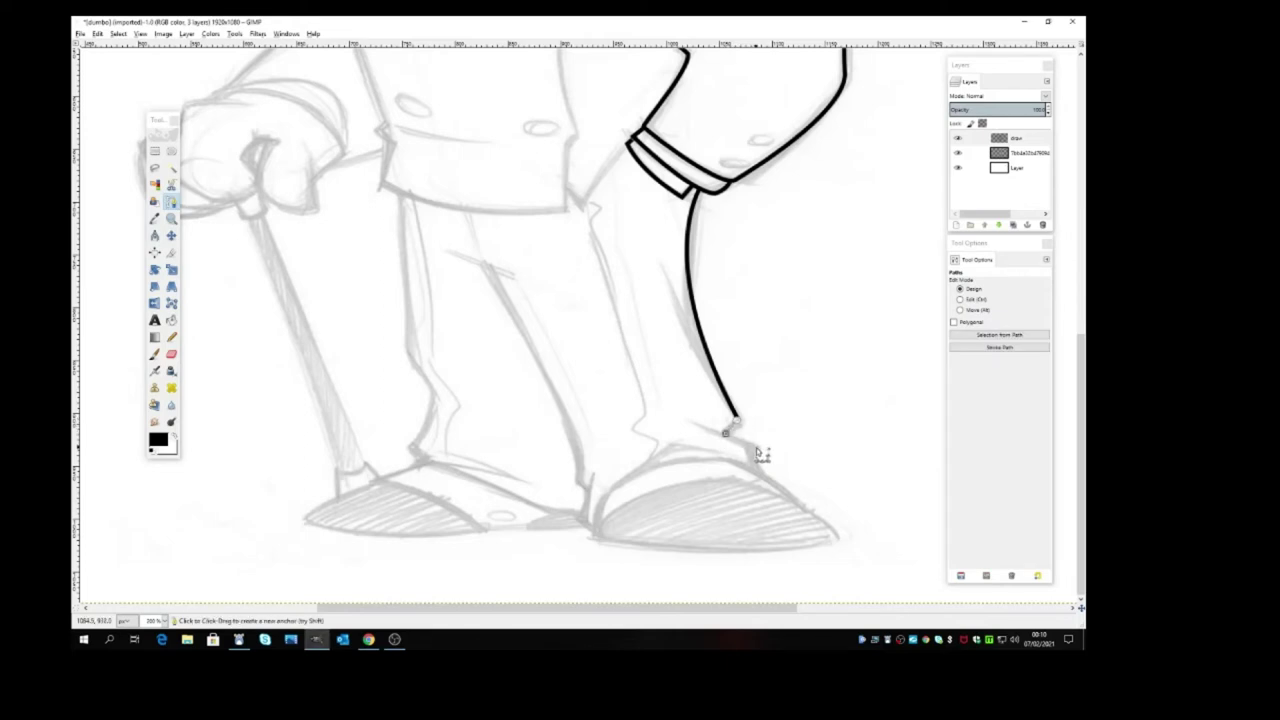
{"action": "left_click", "coordinate": [755, 448]}
{"action": "left_click", "coordinate": [768, 481]}
{"action": "left_click", "coordinate": [1001, 347]}
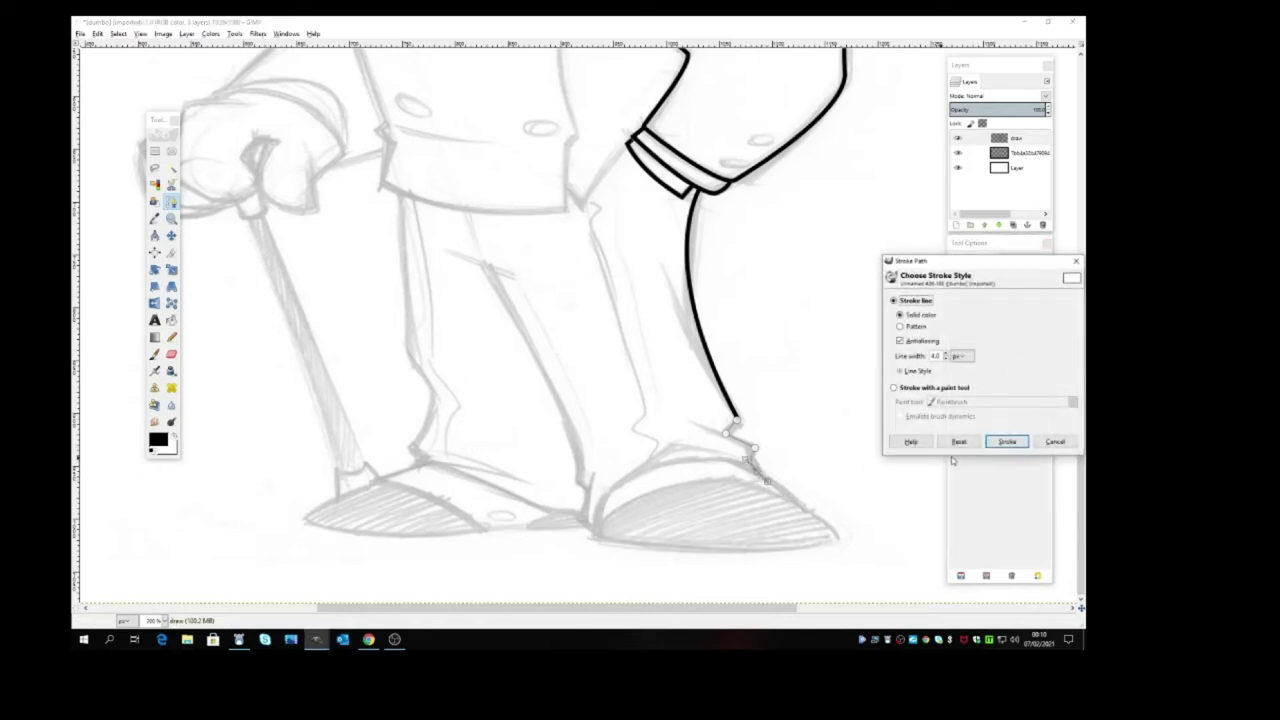
{"action": "left_click", "coordinate": [1006, 437]}
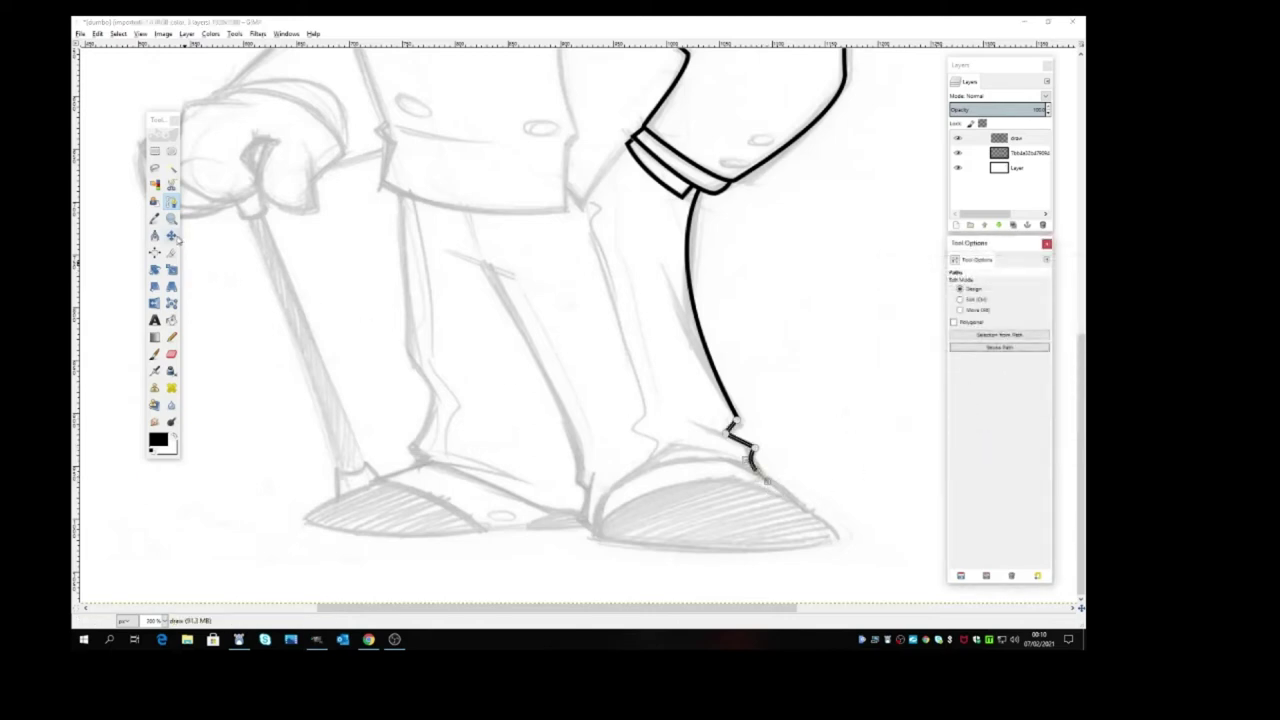
{"action": "left_click", "coordinate": [171, 203]}
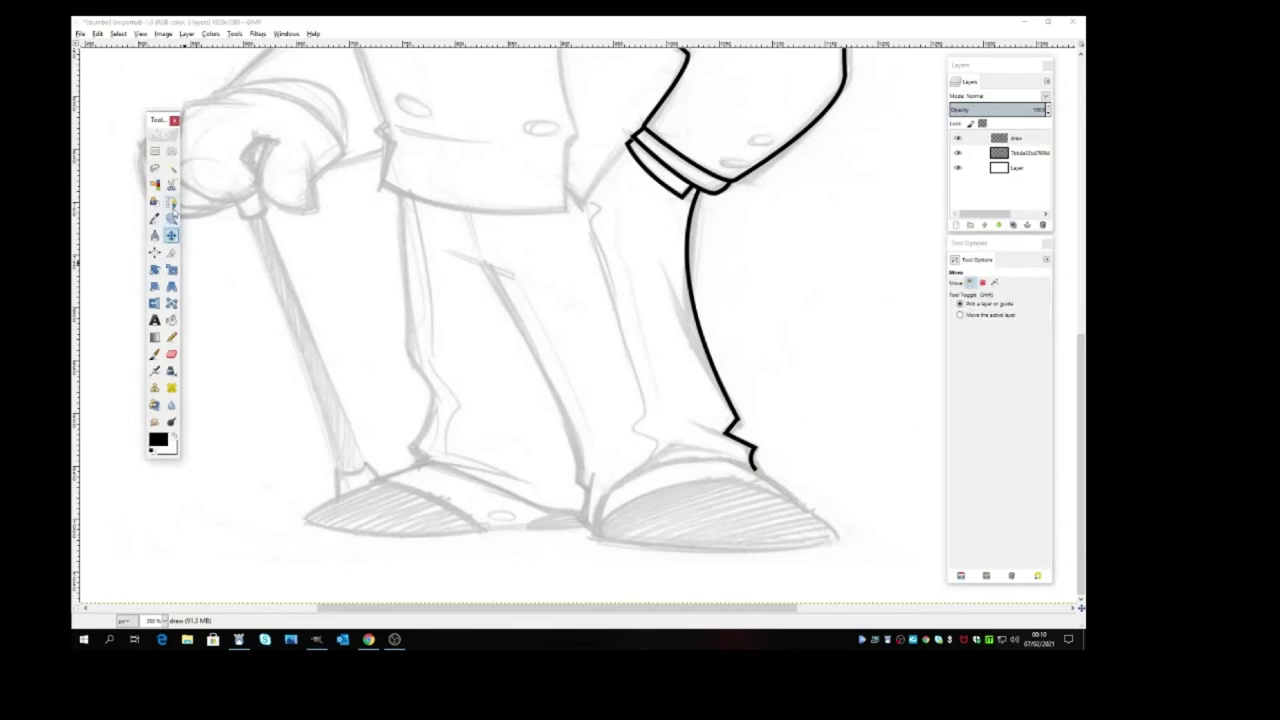
Draw a curved crease line inside the trouser leg and stroke it in black
{"action": "left_click", "coordinate": [660, 265]}
{"action": "left_click_drag", "start_coordinate": [722, 411], "coordinate": [750, 418]}
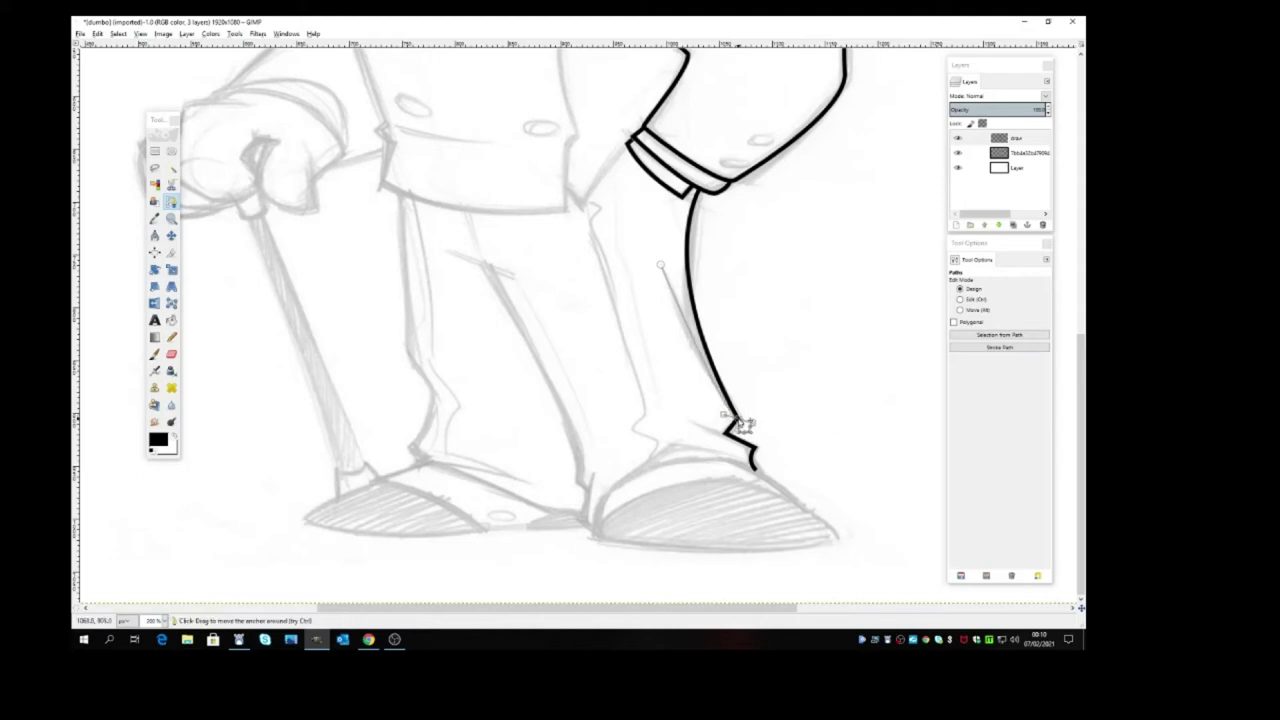
{"action": "left_click", "coordinate": [1000, 347]}
{"action": "left_click", "coordinate": [1004, 441]}
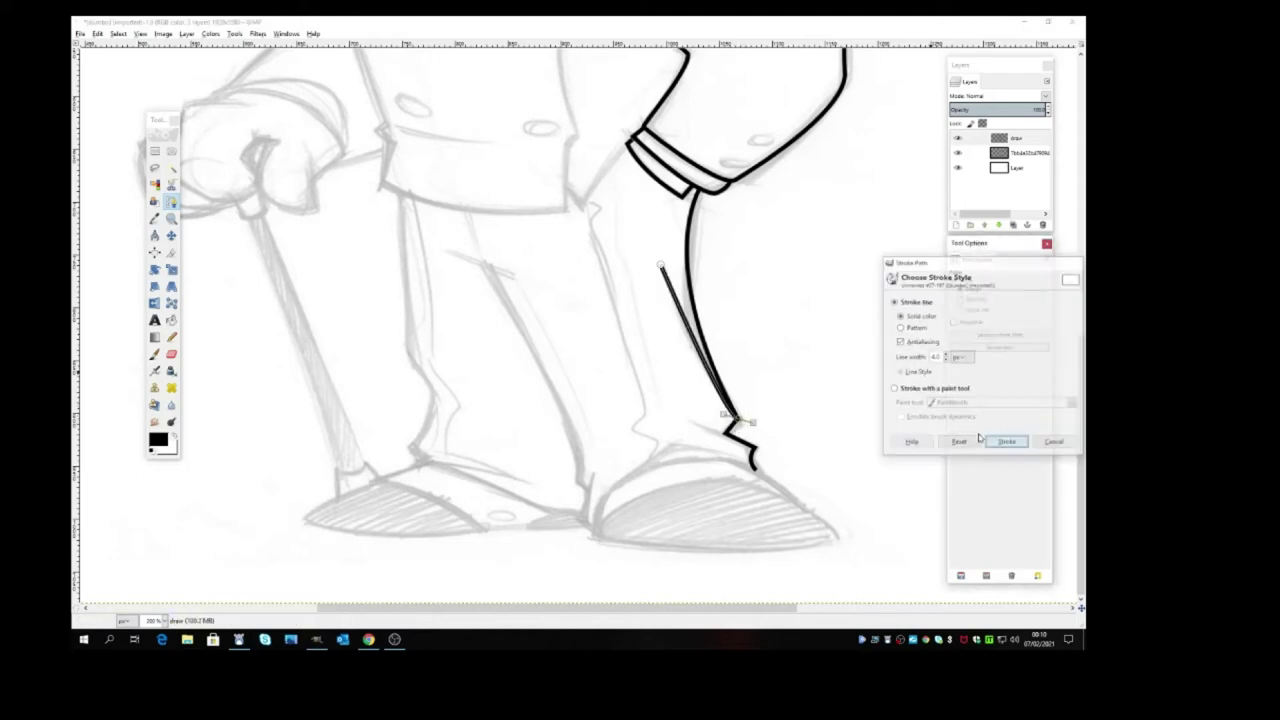
{"action": "left_click", "coordinate": [171, 236]}
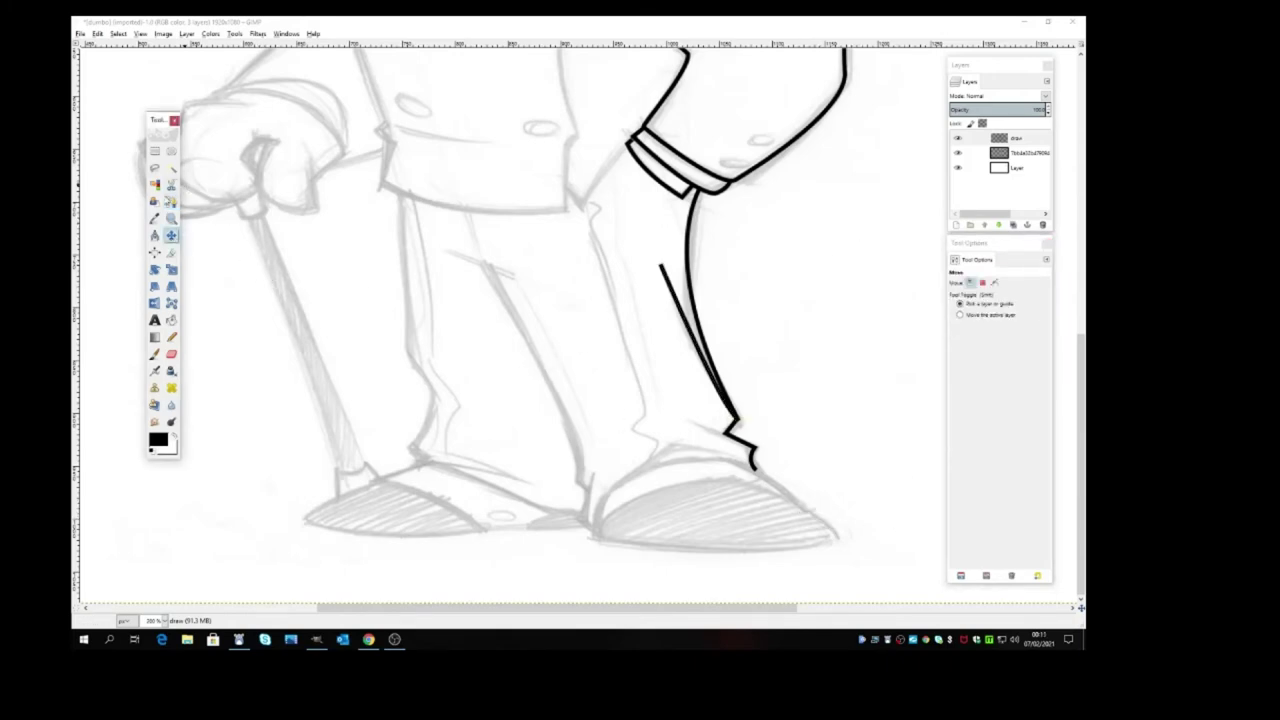
{"action": "key", "text": "b"}
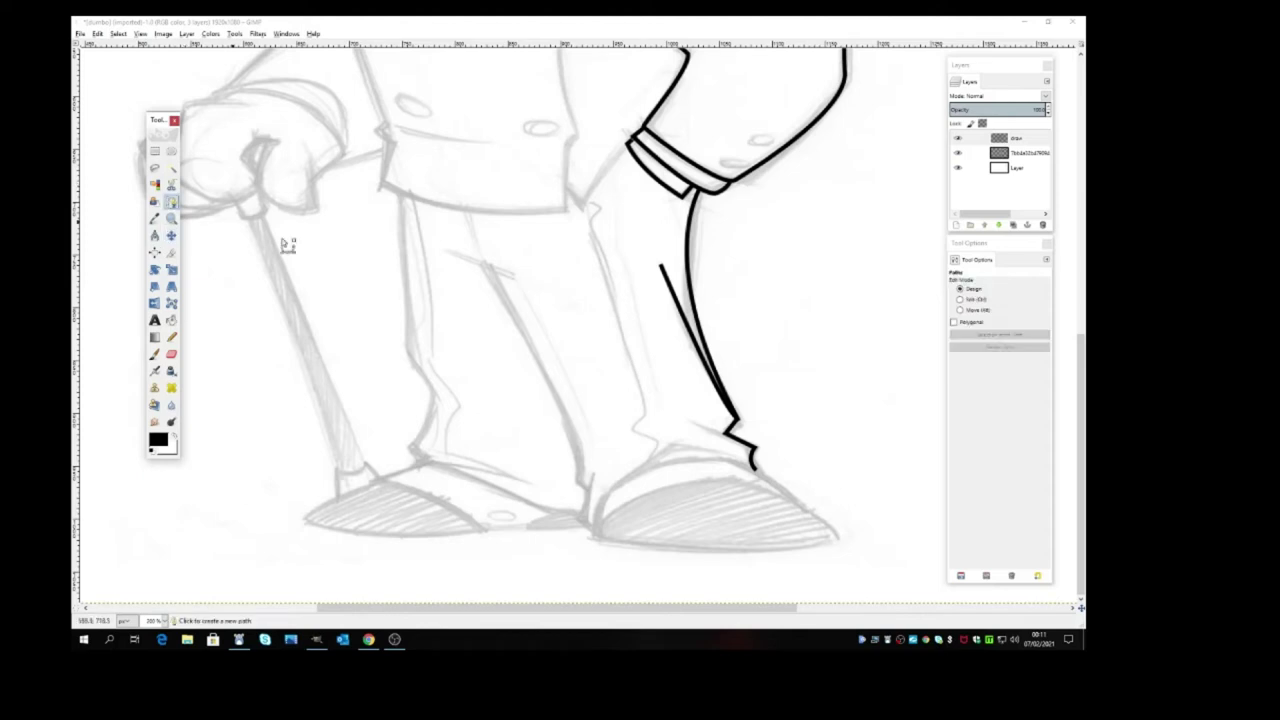
Trace the shoe's upper curve from tip to heel, refine the curve, and stroke it black
{"action": "left_click", "coordinate": [800, 508]}
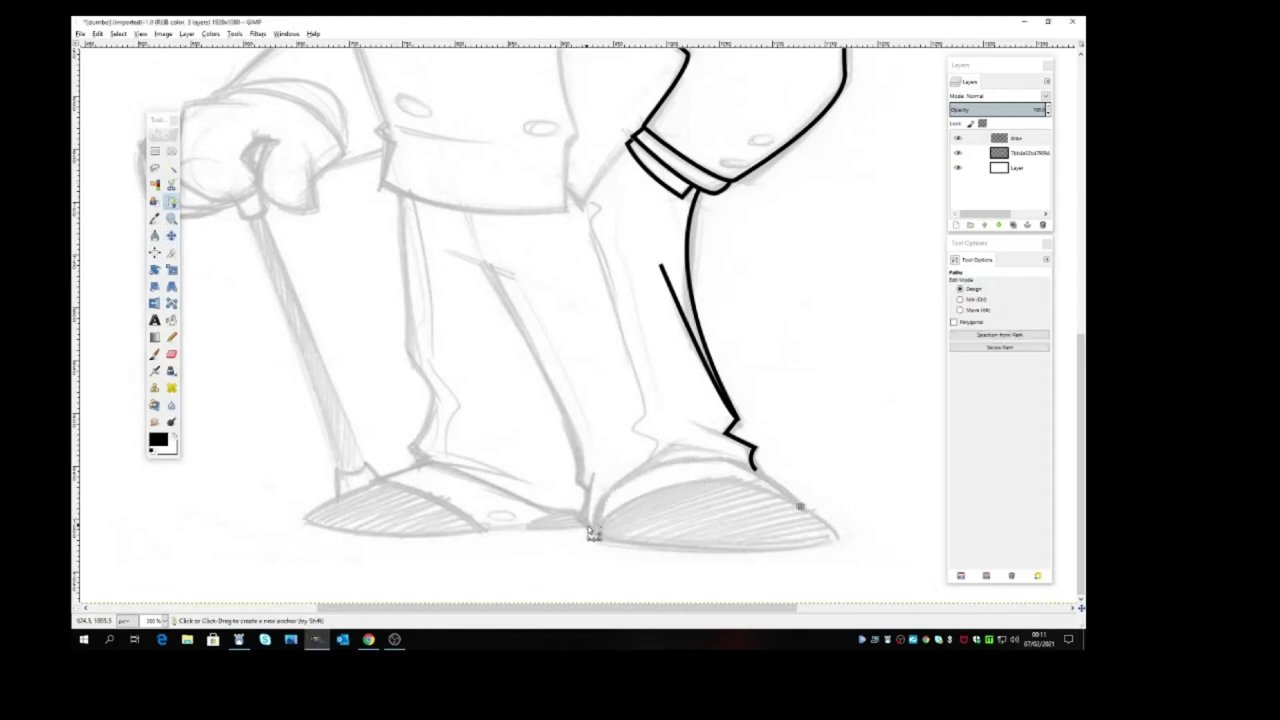
{"action": "left_click_drag", "start_coordinate": [597, 527], "coordinate": [515, 658]}
{"action": "mouse_move", "coordinate": [672, 403]}
{"action": "left_mouse_down"}
{"action": "mouse_move", "coordinate": [633, 418]}
{"action": "mouse_move", "coordinate": [694, 391]}
{"action": "left_mouse_up"}
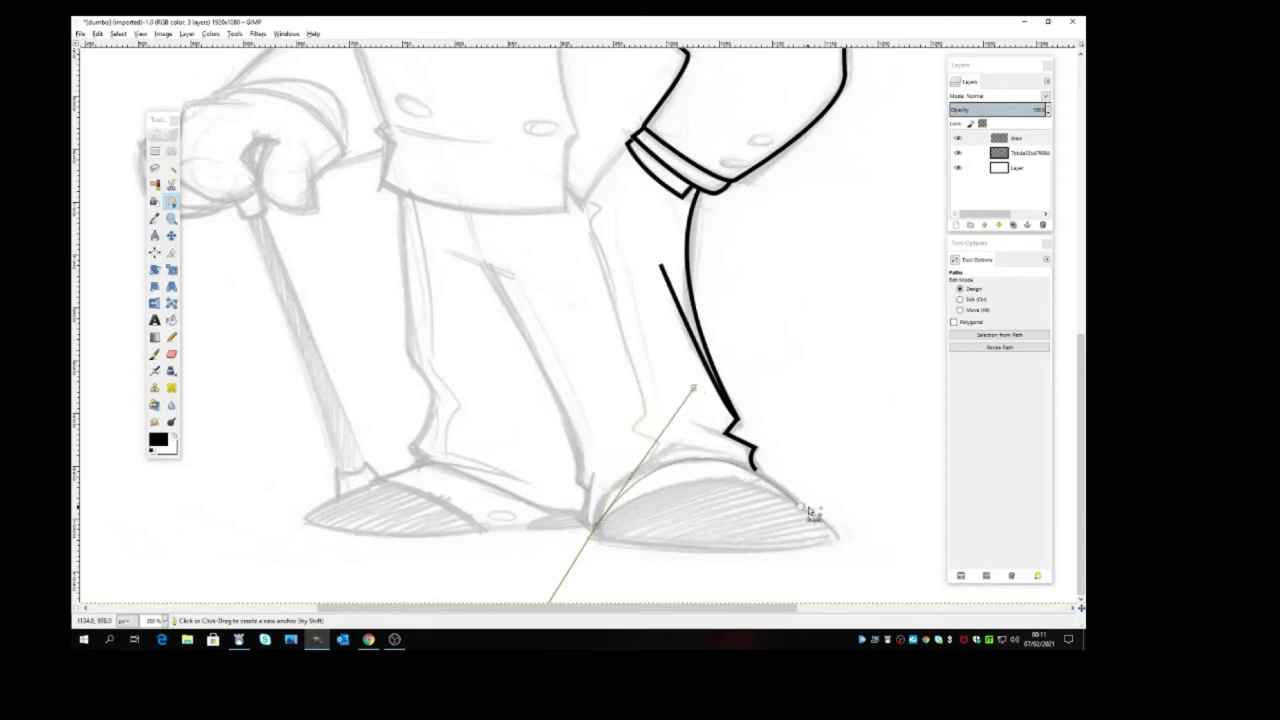
{"action": "left_click_drag", "start_coordinate": [598, 524], "coordinate": [663, 466]}
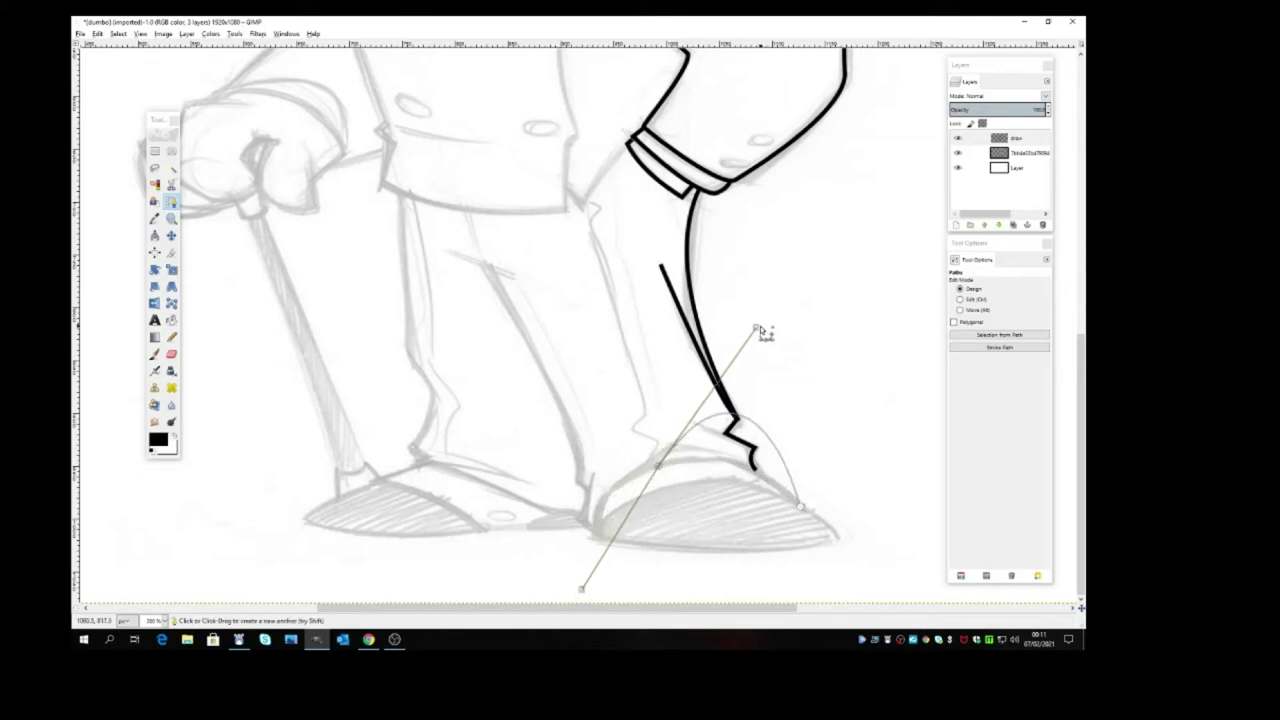
{"action": "left_click_drag", "start_coordinate": [757, 330], "coordinate": [748, 437]}
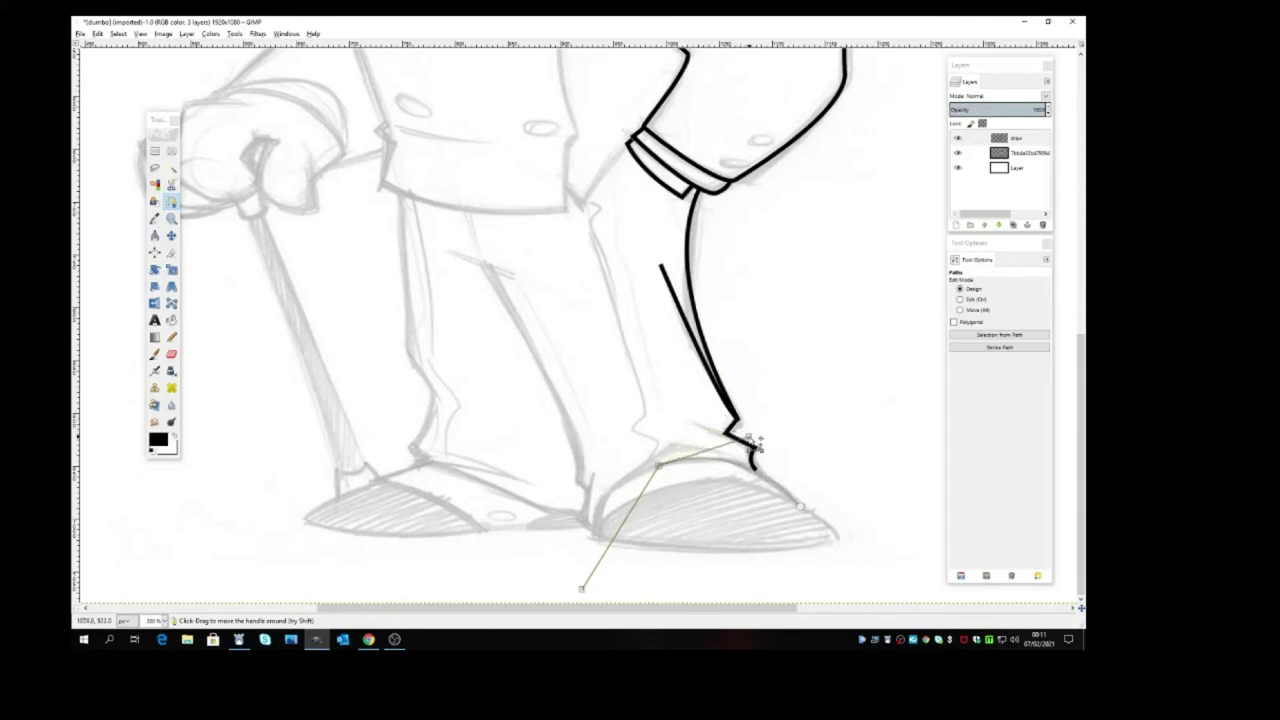
{"action": "left_click_drag", "start_coordinate": [598, 528], "coordinate": [628, 508]}
{"action": "left_click", "coordinate": [664, 468]}
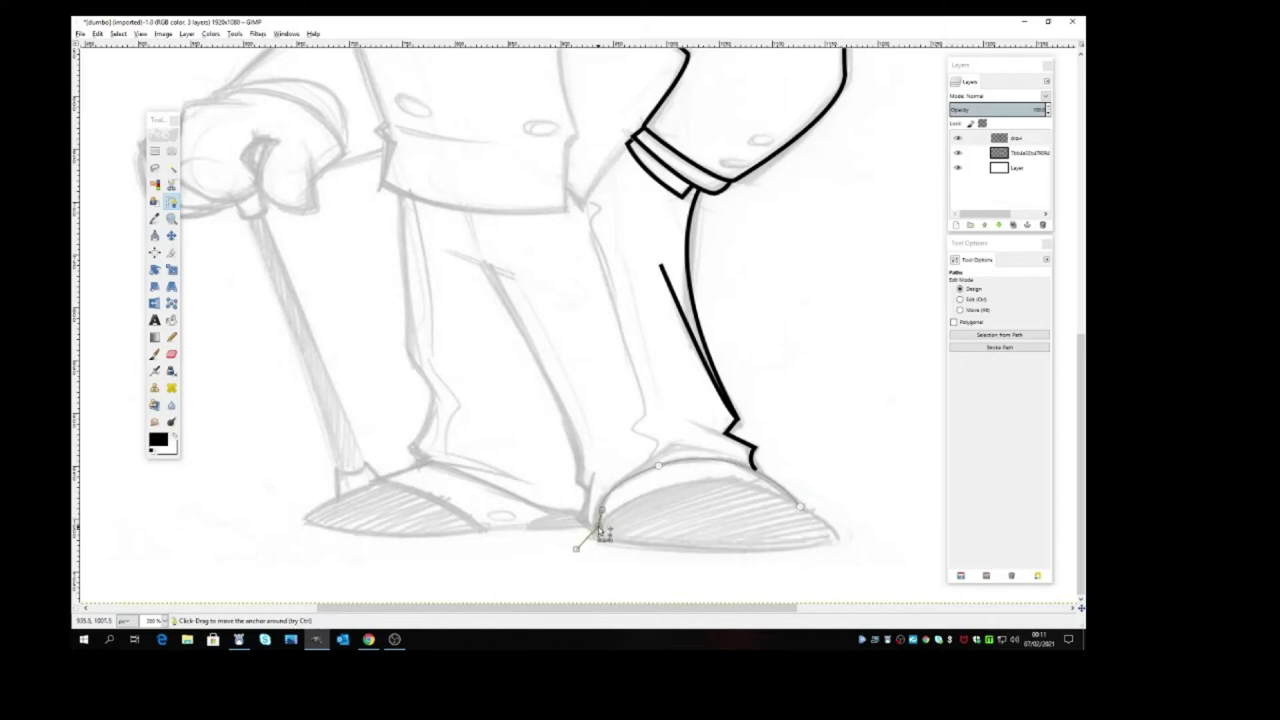
{"action": "left_click_drag", "start_coordinate": [599, 530], "coordinate": [599, 536]}
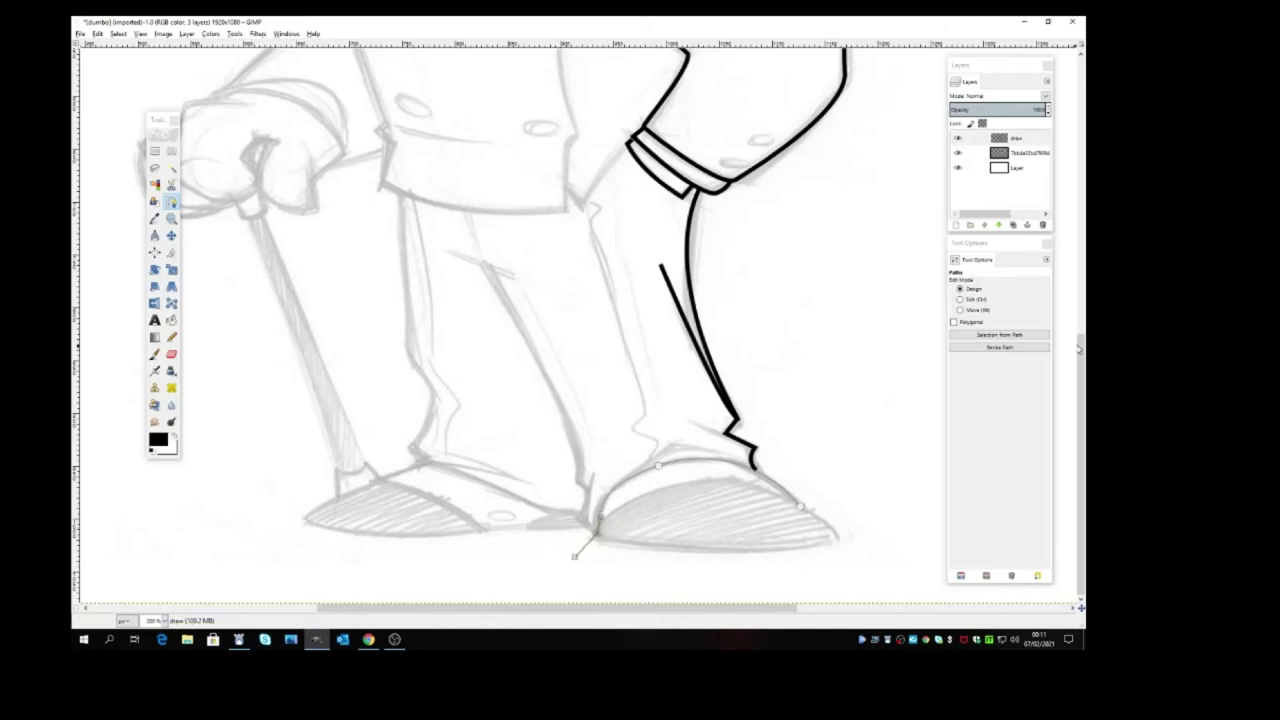
{"action": "left_click", "coordinate": [1022, 347]}
{"action": "left_click", "coordinate": [1008, 439]}
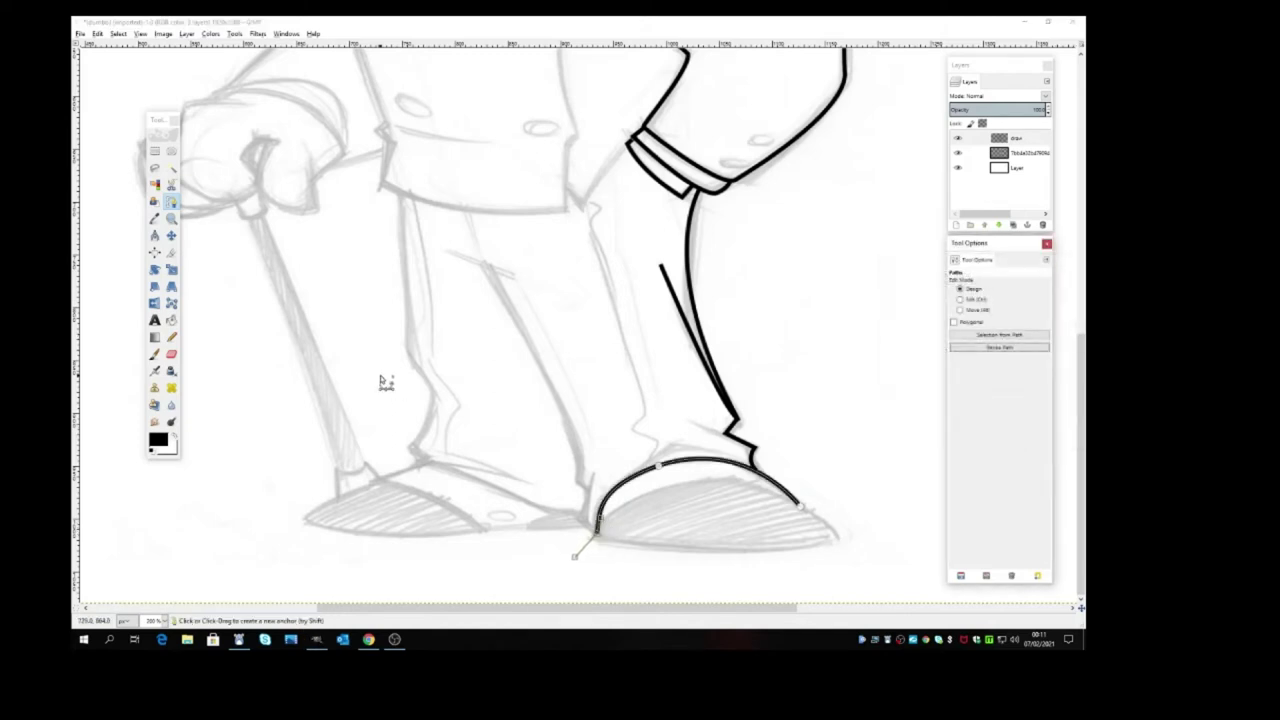
{"action": "left_click", "coordinate": [171, 235]}
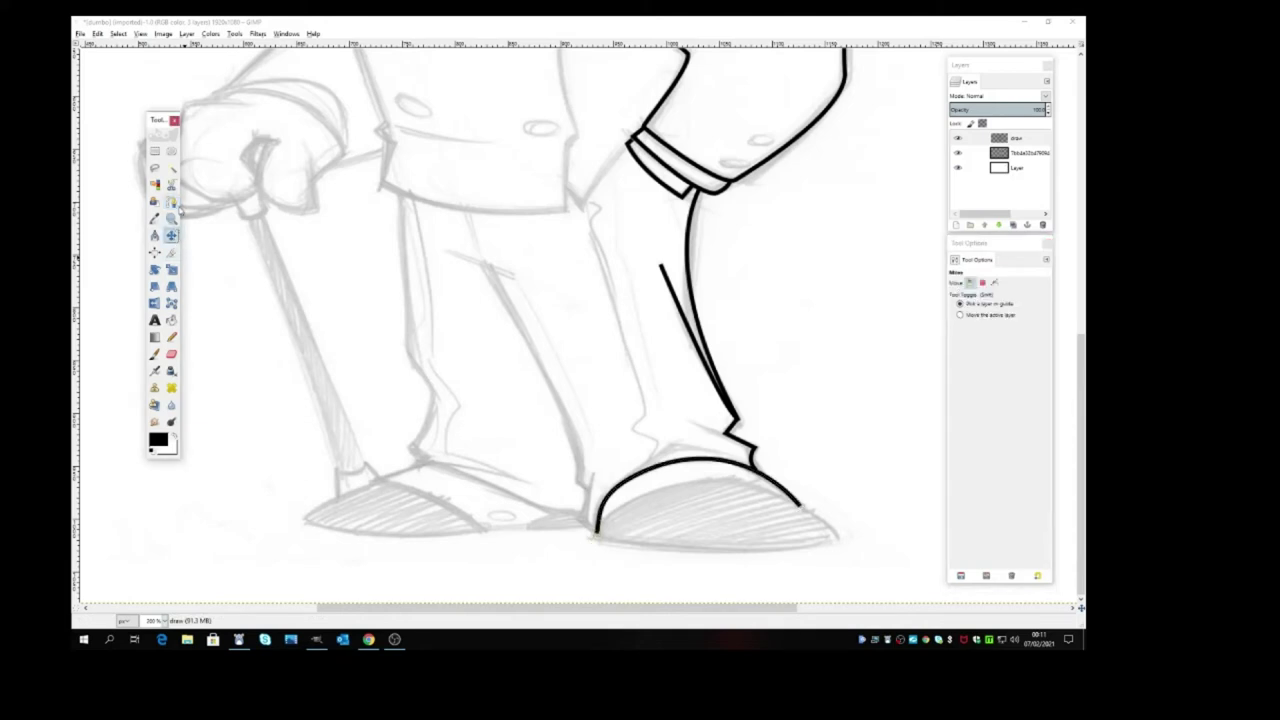
{"action": "left_click", "coordinate": [172, 203]}
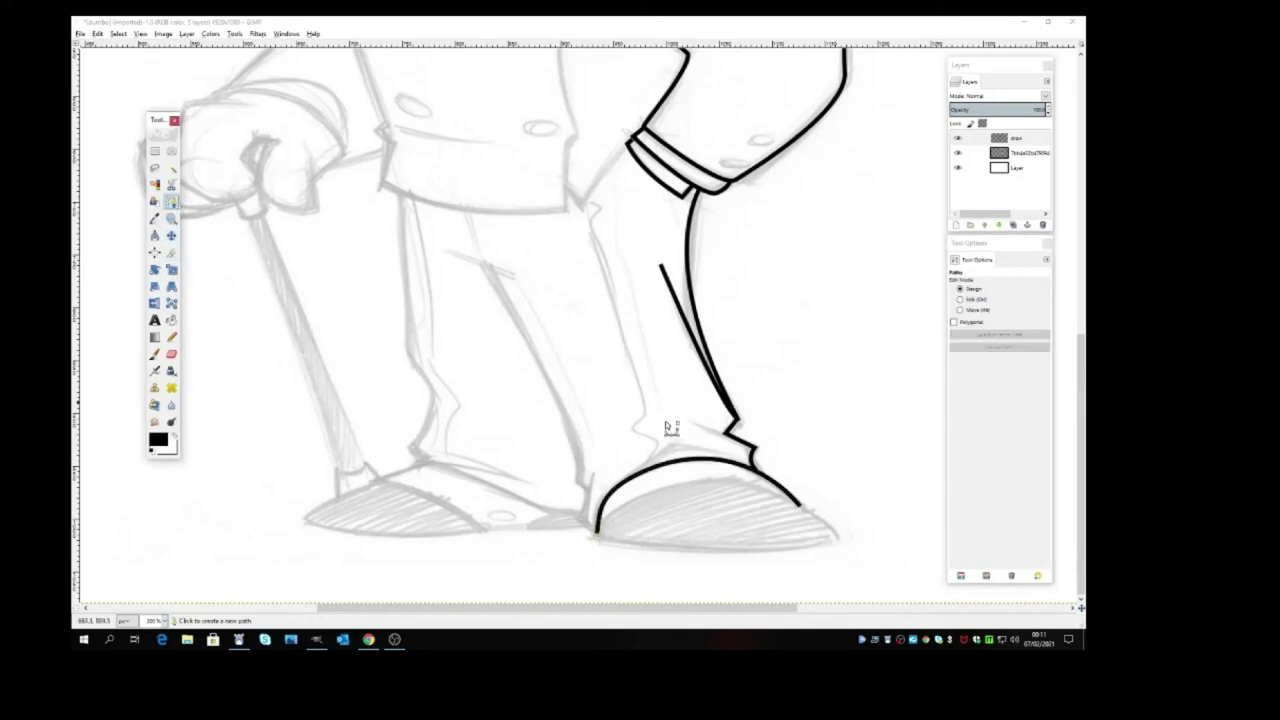
Ink a second curved line from the shoe's front tip back to the heel
{"action": "left_click", "coordinate": [838, 538]}
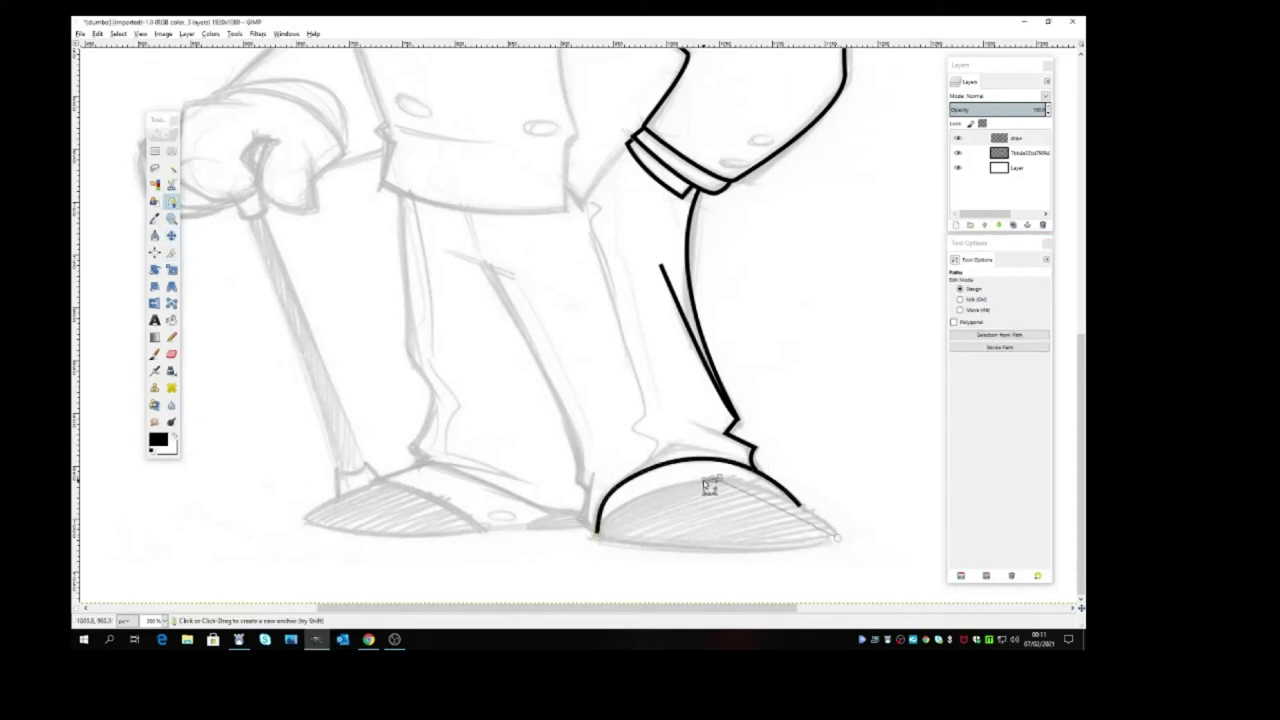
{"action": "left_click_drag", "start_coordinate": [676, 487], "coordinate": [637, 482]}
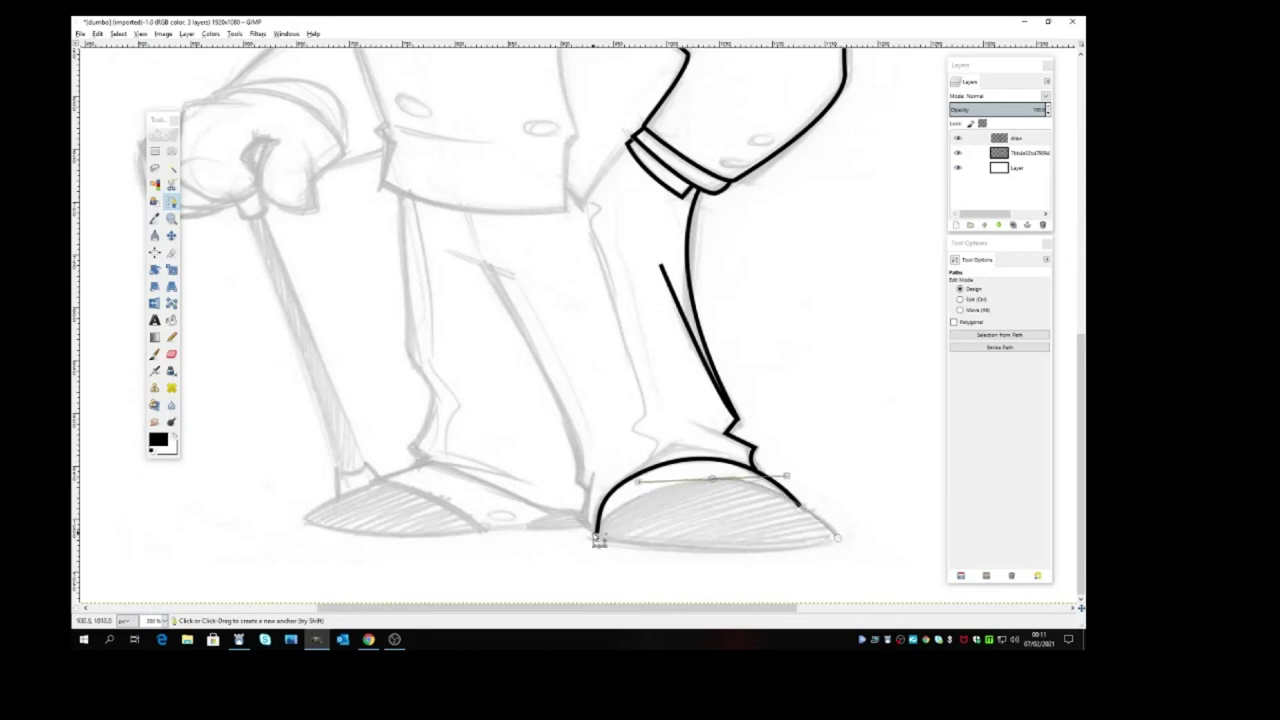
{"action": "left_click", "coordinate": [600, 537]}
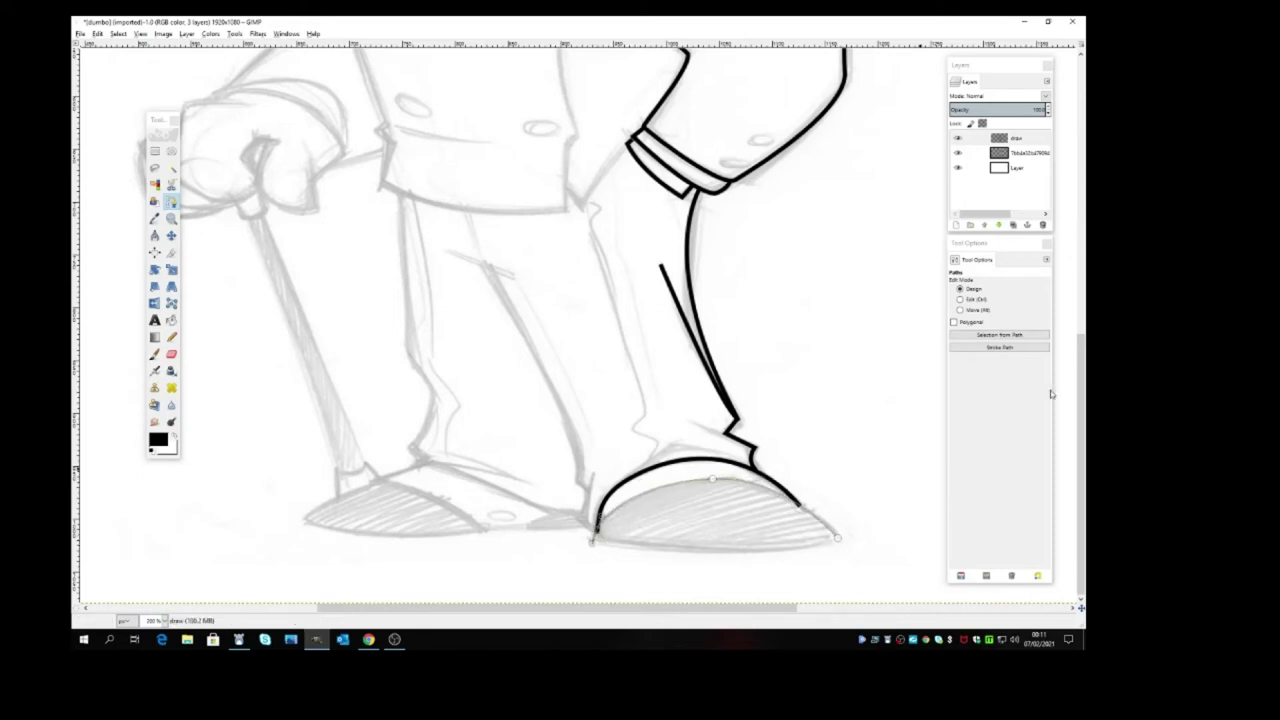
{"action": "left_click", "coordinate": [1020, 347]}
{"action": "left_click", "coordinate": [1007, 444]}
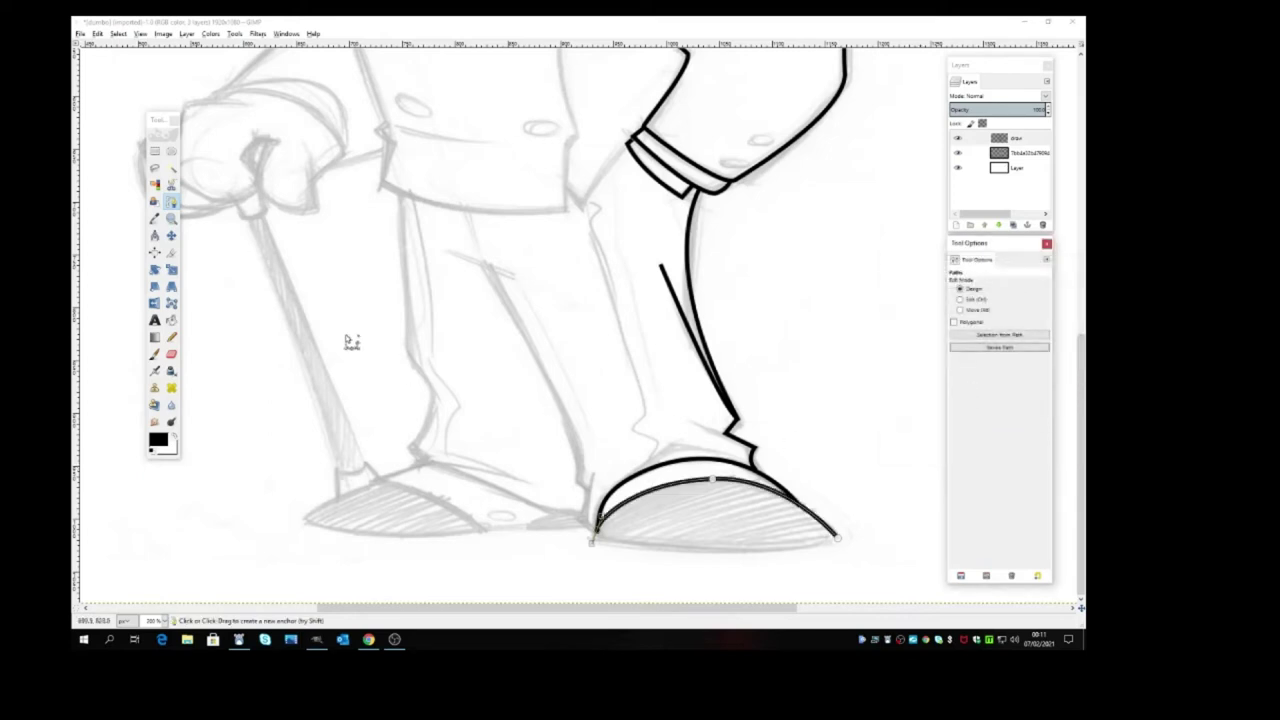
{"action": "left_click", "coordinate": [171, 235]}
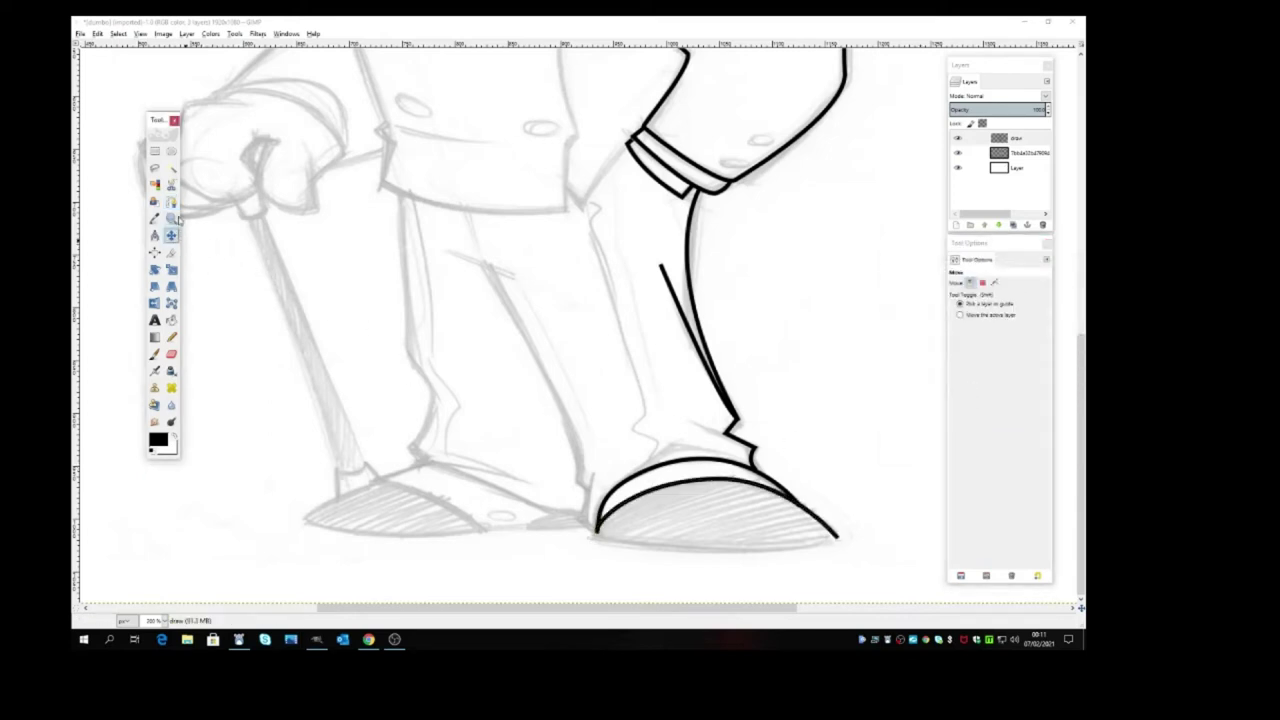
{"action": "left_click", "coordinate": [171, 201]}
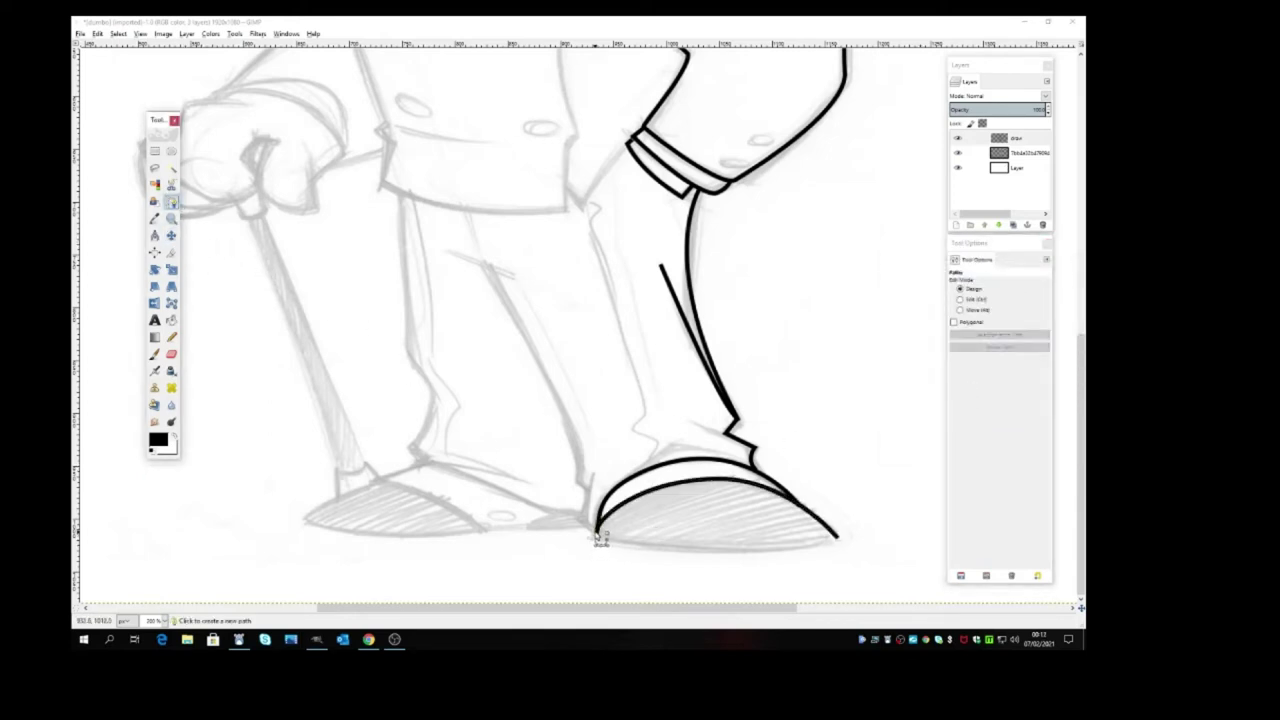
Trace the sole along the shoe's underside from heel to tip and stroke it black
{"action": "left_click", "coordinate": [596, 532]}
{"action": "left_click_drag", "start_coordinate": [728, 552], "coordinate": [827, 547]}
{"action": "left_click", "coordinate": [836, 540]}
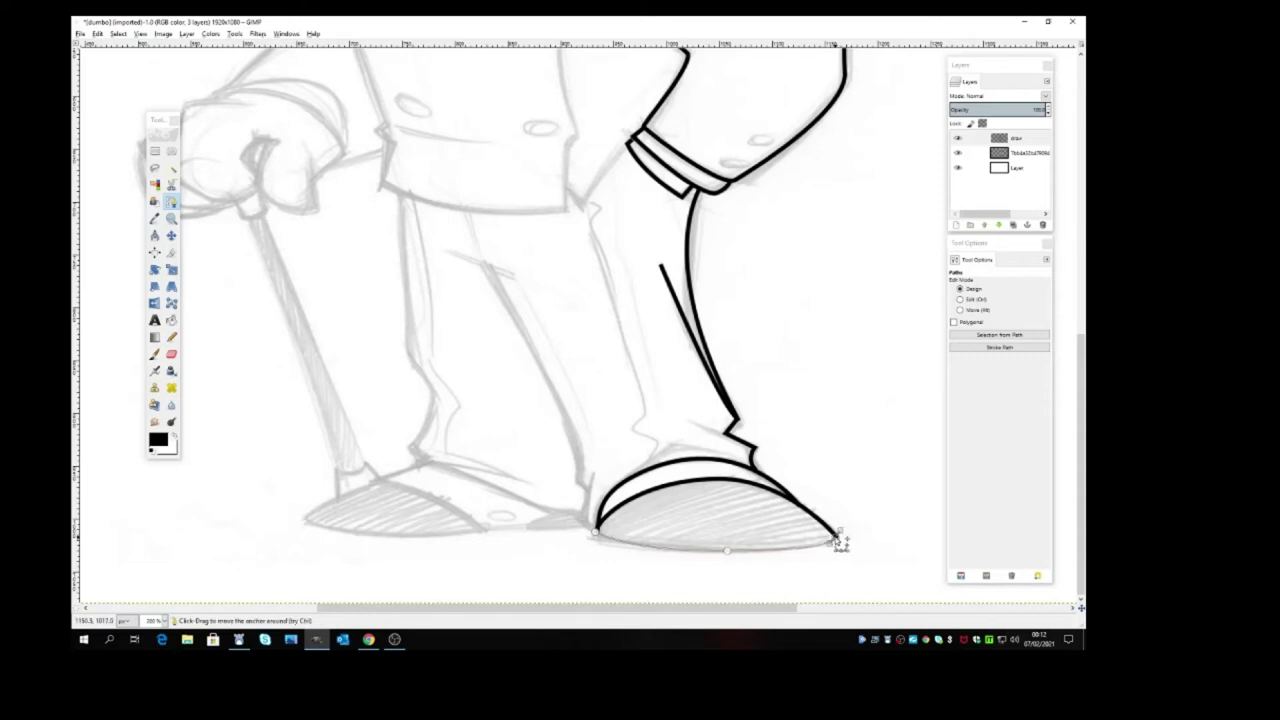
{"action": "left_click", "coordinate": [1004, 348]}
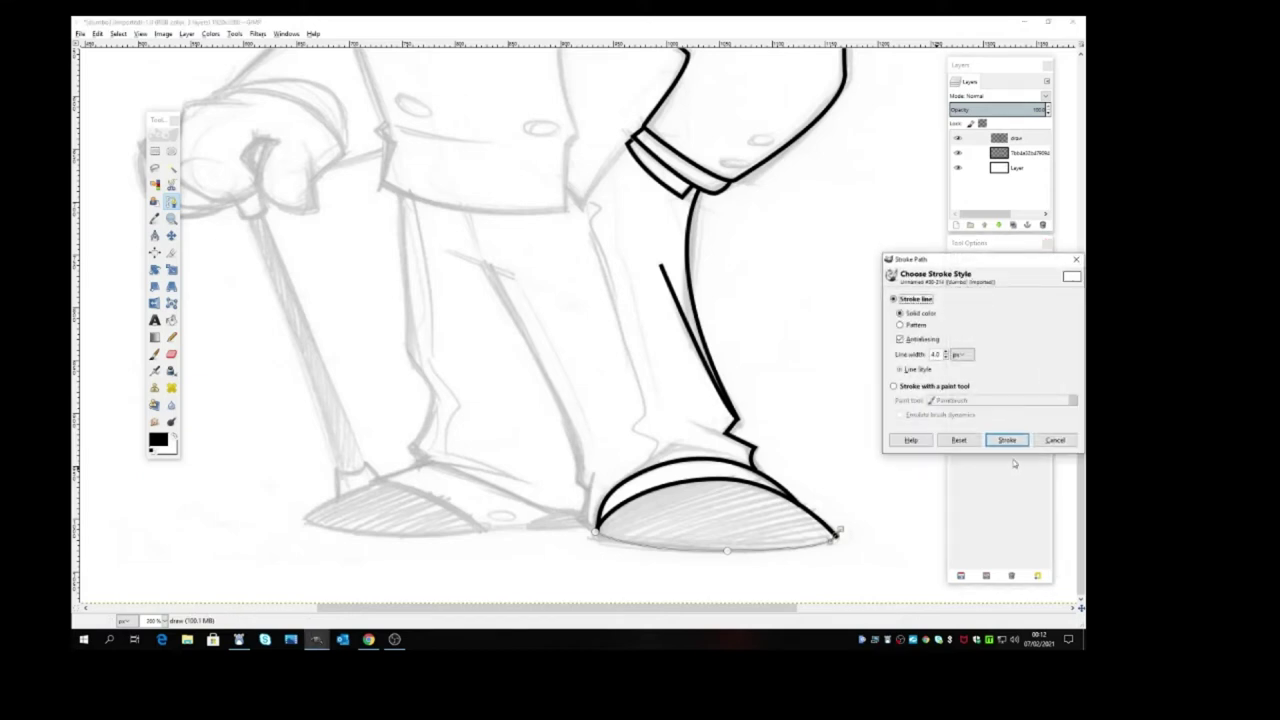
{"action": "left_click", "coordinate": [1006, 440]}
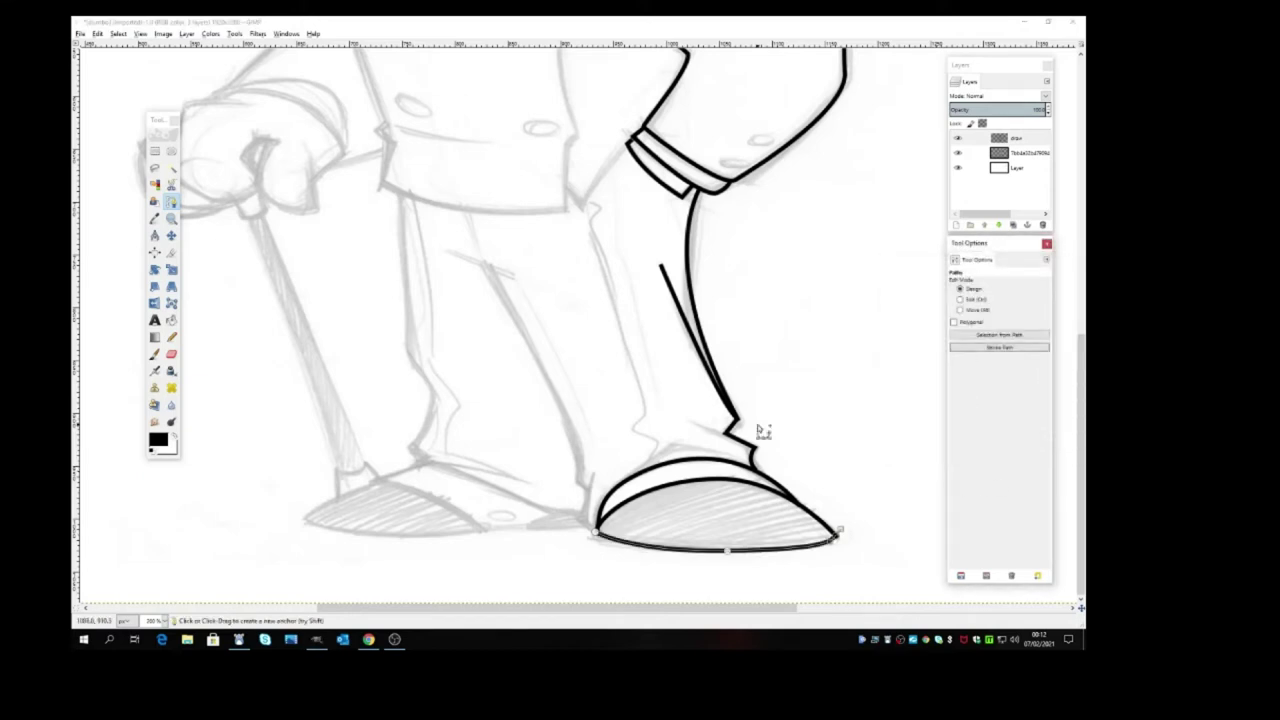
{"action": "left_click", "coordinate": [172, 233]}
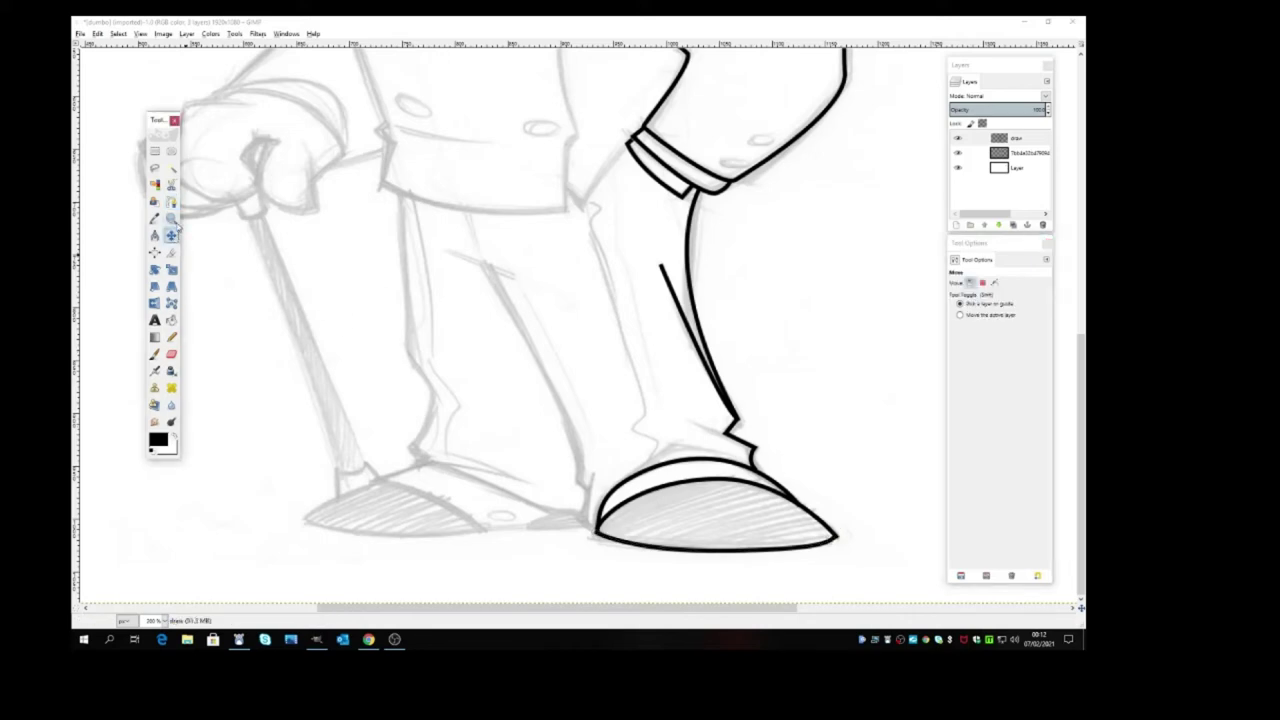
{"action": "left_click", "coordinate": [171, 201]}
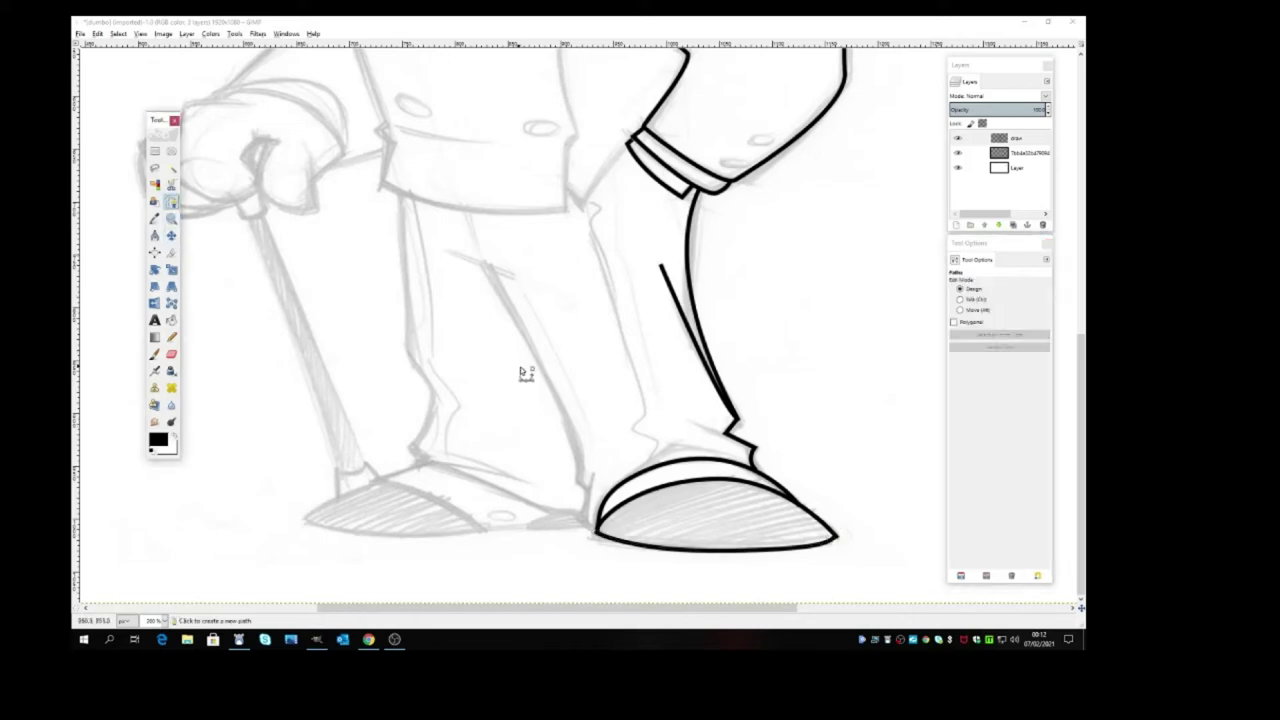
{"action": "left_click", "coordinate": [593, 474]}
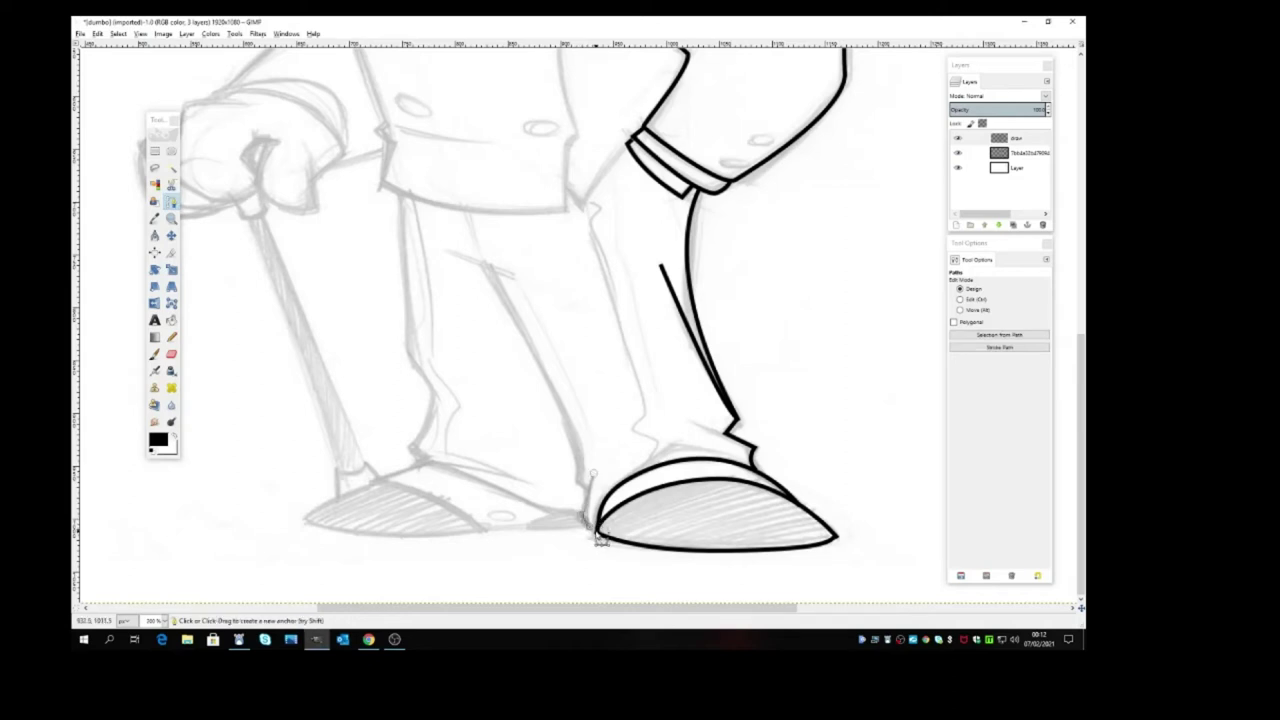
Stroke the short line behind the heel in black
{"action": "left_click", "coordinate": [1008, 347]}
{"action": "left_click", "coordinate": [1020, 440]}
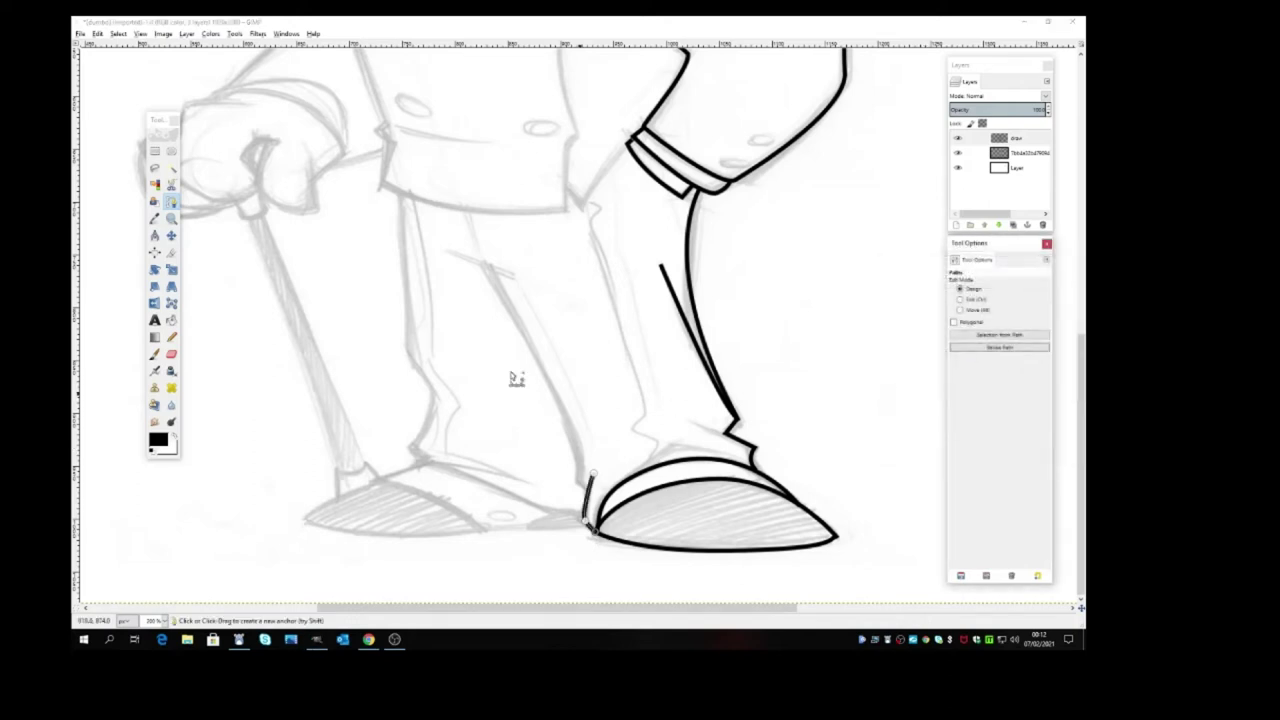
{"action": "left_click", "coordinate": [171, 202]}
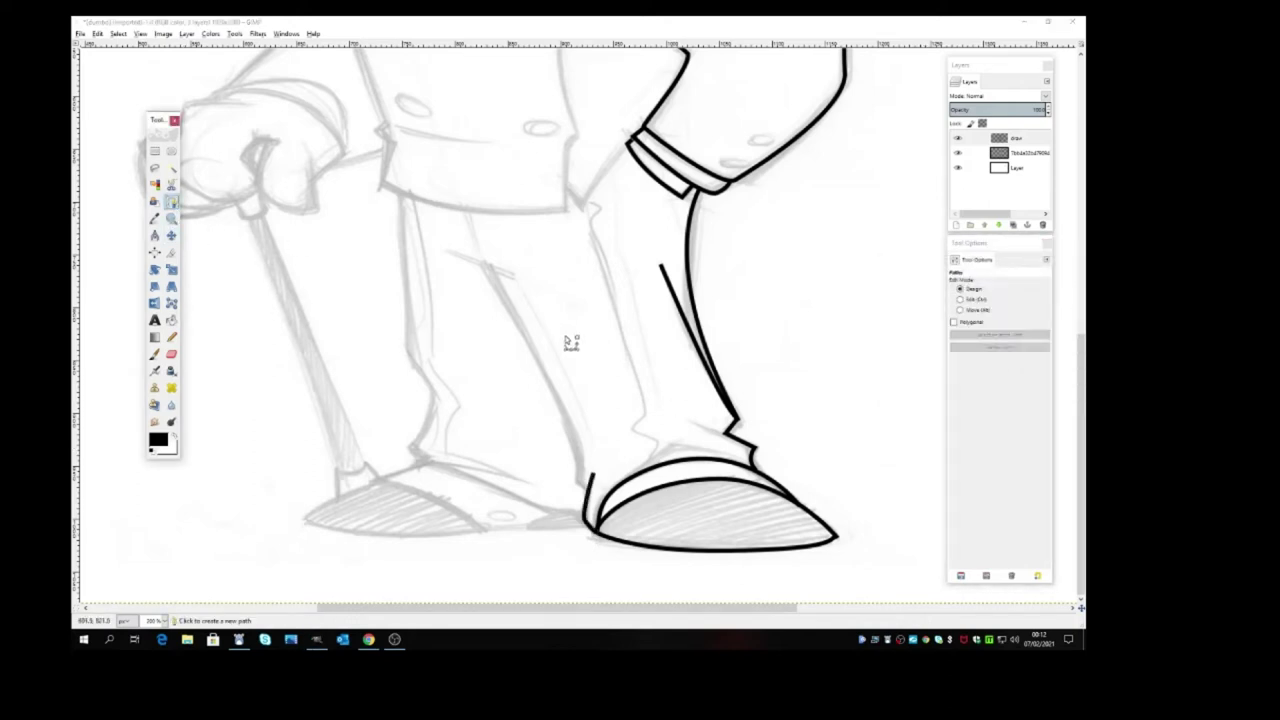
Ink the trouser leg's back edge from the heel up to the knee
{"action": "left_click", "coordinate": [593, 493]}
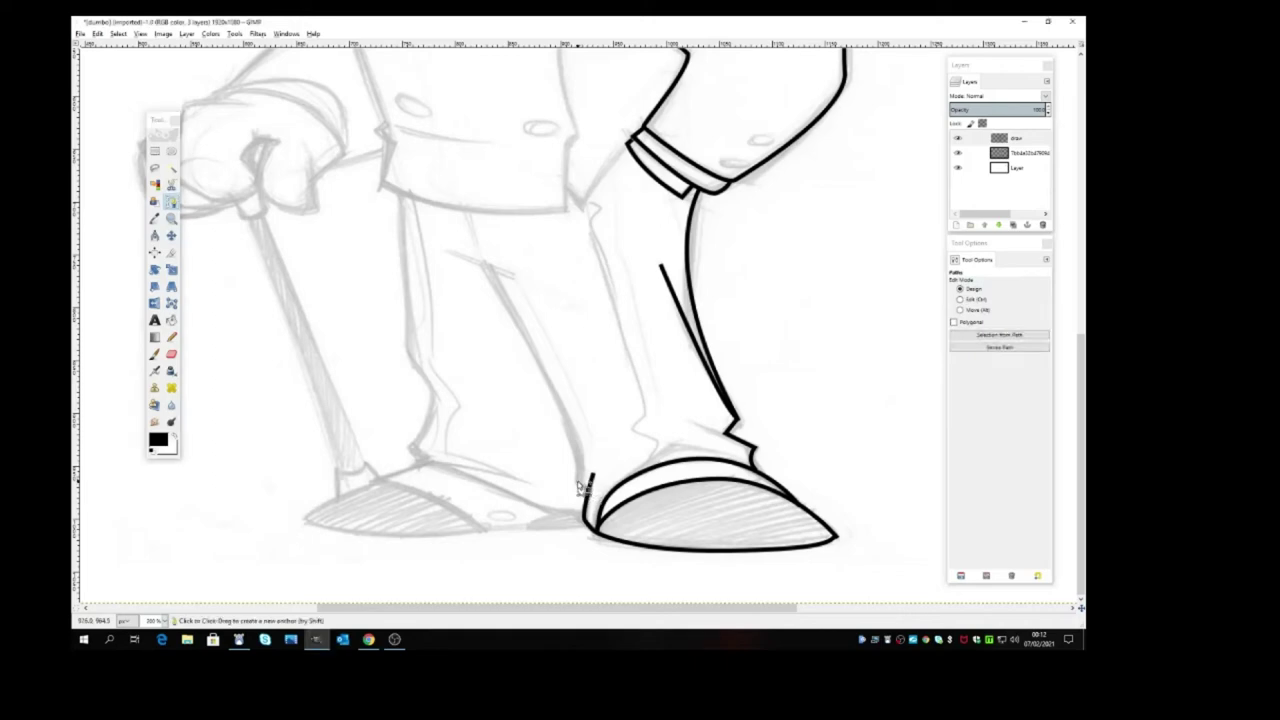
{"action": "left_click_drag", "start_coordinate": [579, 486], "coordinate": [567, 414]}
{"action": "left_click", "coordinate": [571, 418]}
{"action": "key", "text": "ctrl+z"}
{"action": "left_click", "coordinate": [493, 276]}
{"action": "left_click", "coordinate": [999, 347]}
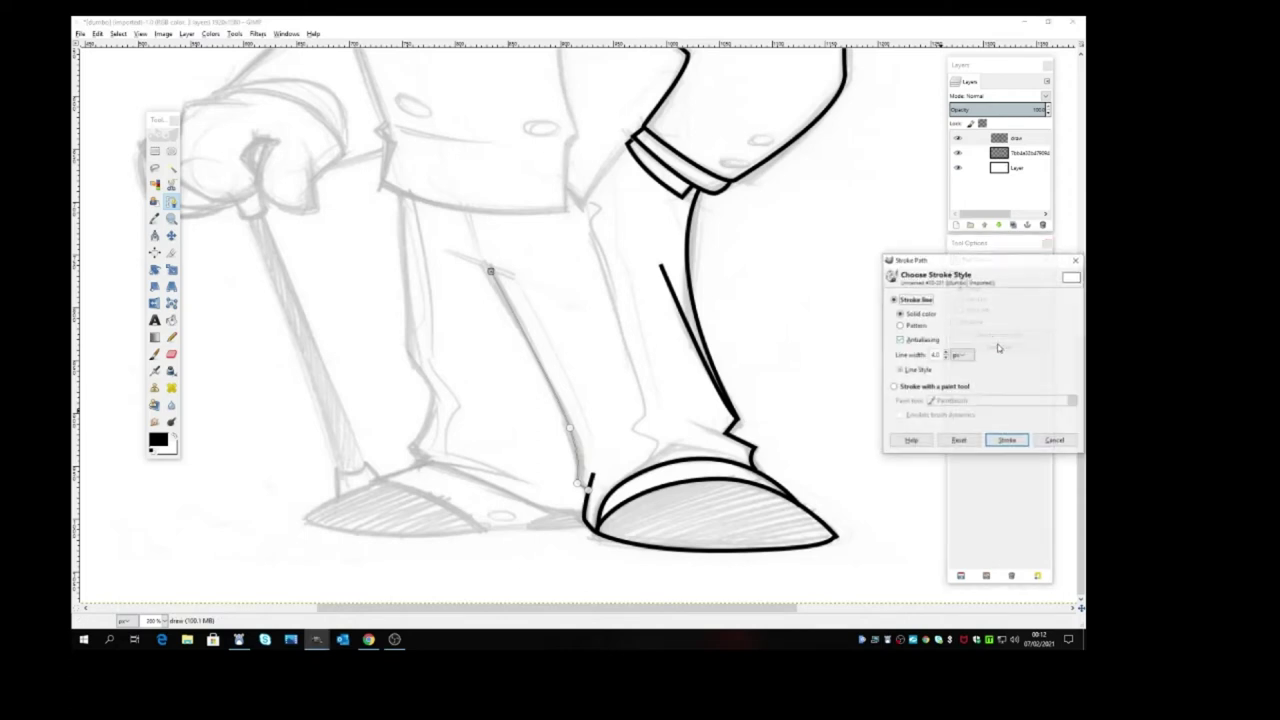
{"action": "left_click", "coordinate": [1007, 440]}
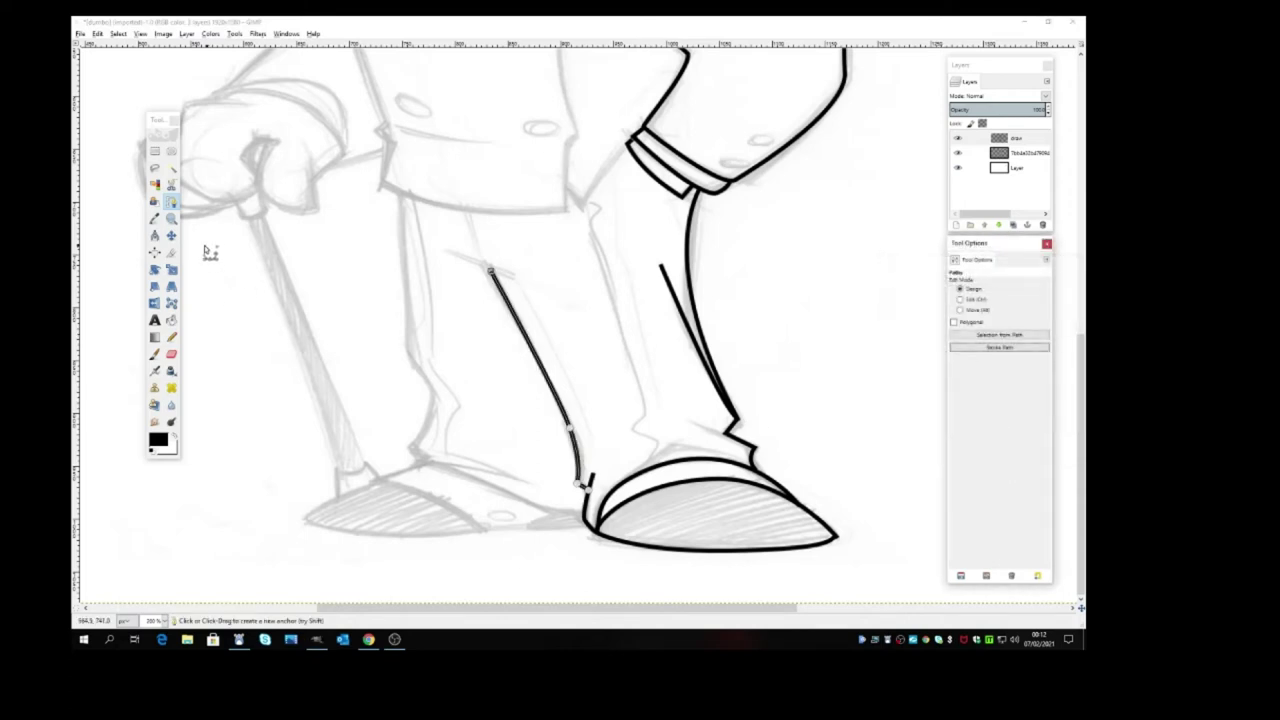
{"action": "left_click", "coordinate": [171, 235]}
{"action": "left_click", "coordinate": [171, 201]}
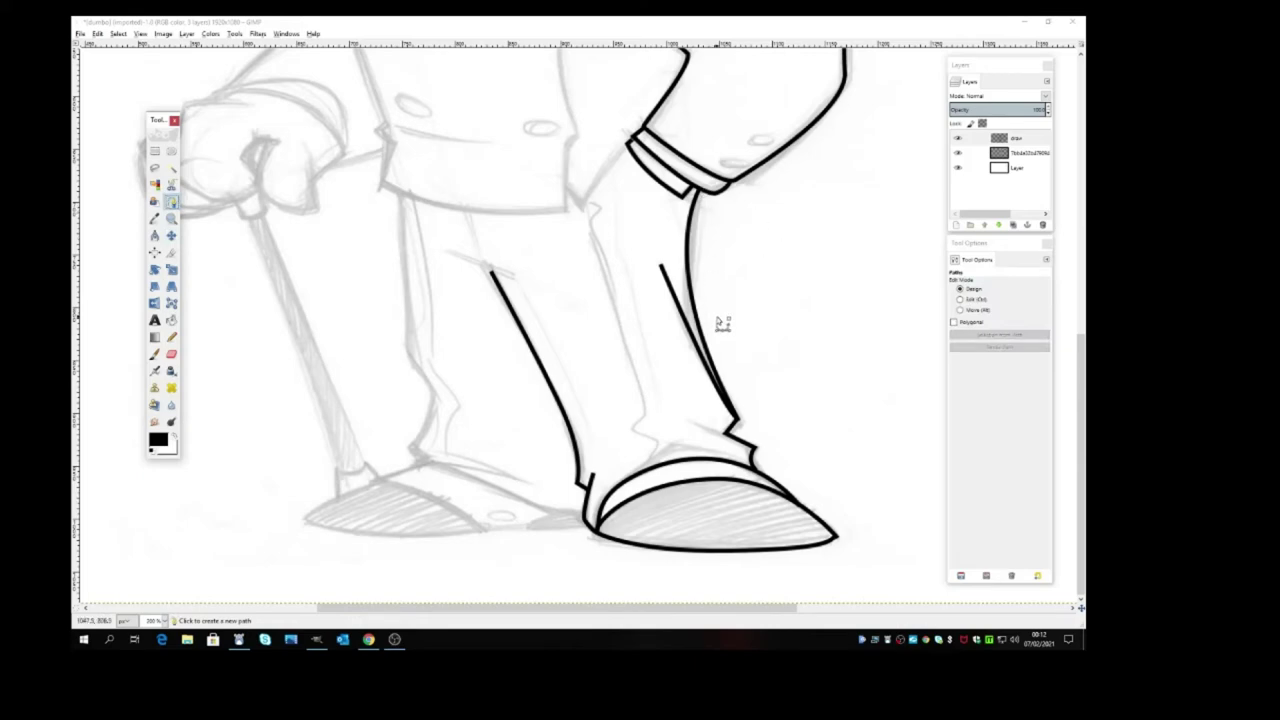
Draw and stroke a short ankle crease line
{"action": "left_click", "coordinate": [722, 434]}
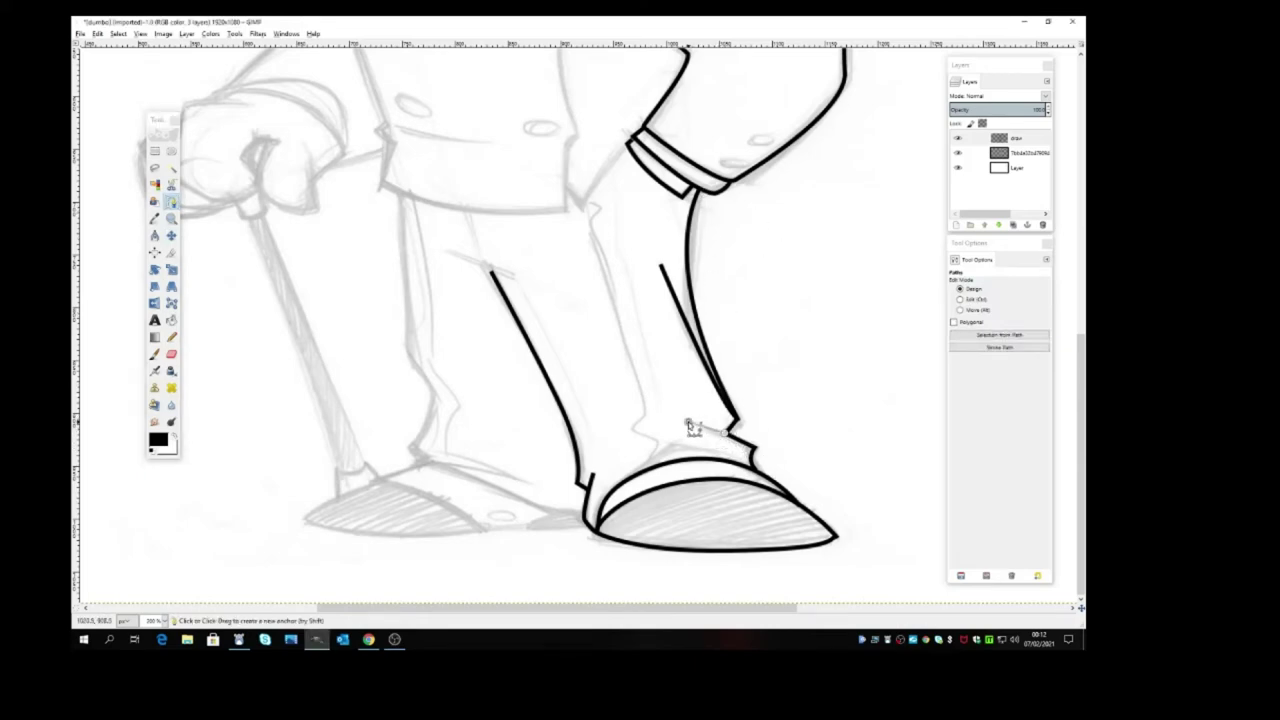
{"action": "left_click", "coordinate": [688, 423]}
{"action": "left_click", "coordinate": [999, 347]}
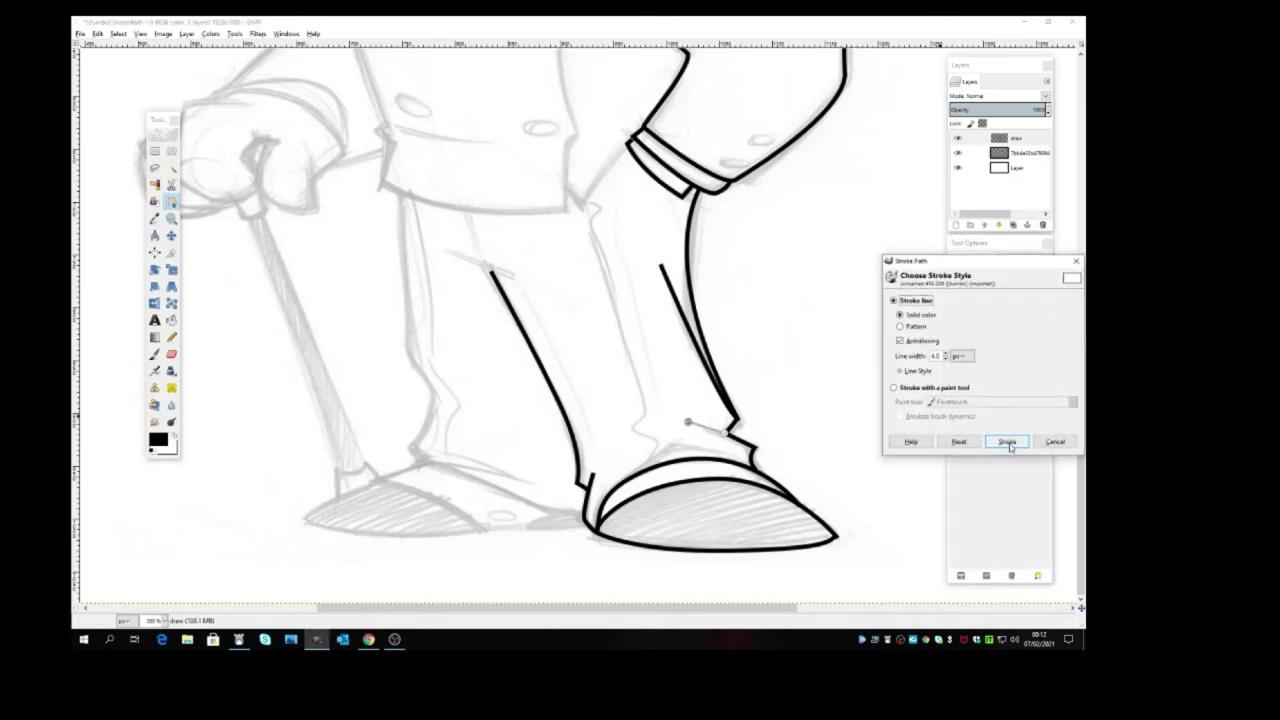
{"action": "left_click", "coordinate": [1007, 442]}
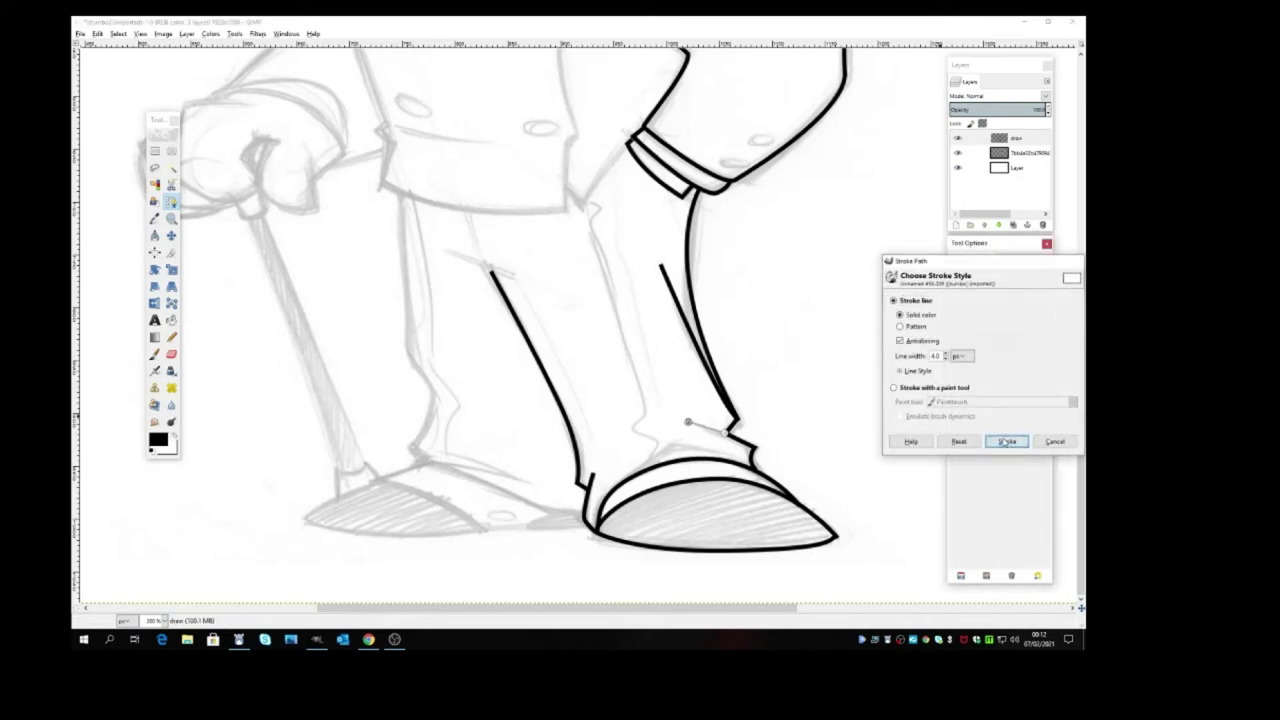
{"action": "left_click", "coordinate": [171, 234]}
{"action": "left_click", "coordinate": [171, 201]}
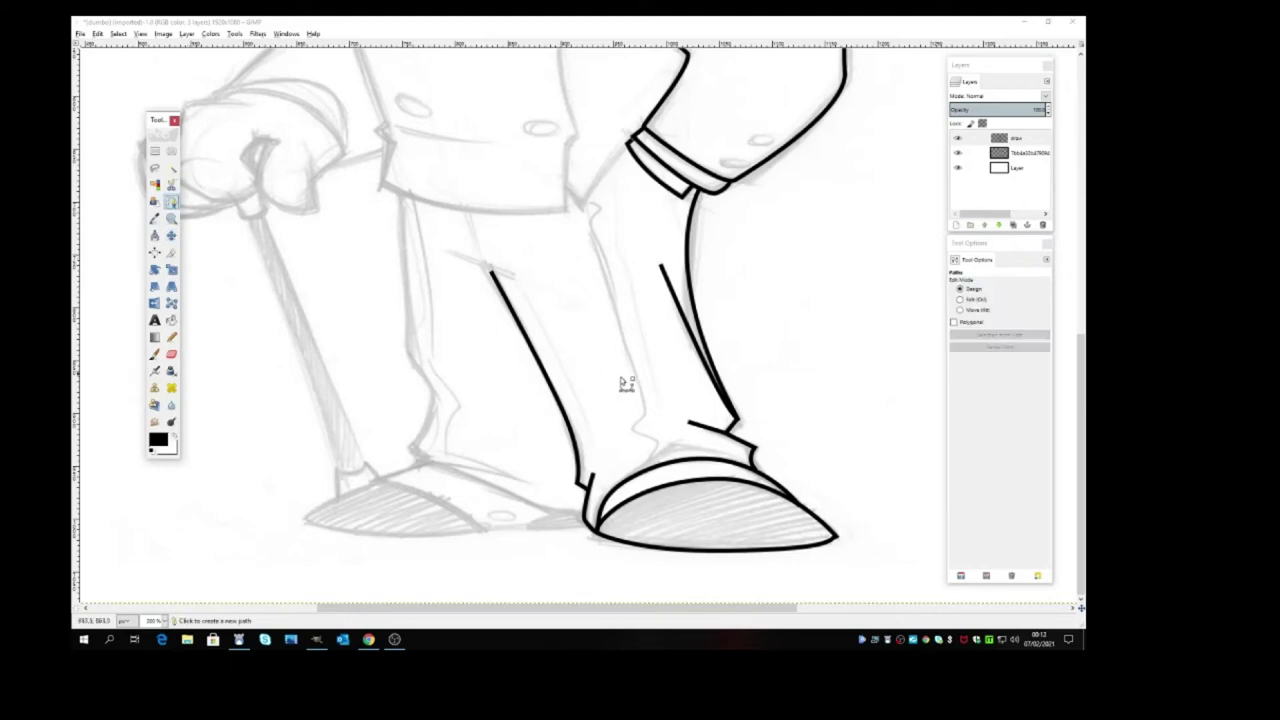
Trace the shoe's top curve with three points and stroke it black
{"action": "left_click", "coordinate": [622, 483]}
{"action": "left_click", "coordinate": [673, 446]}
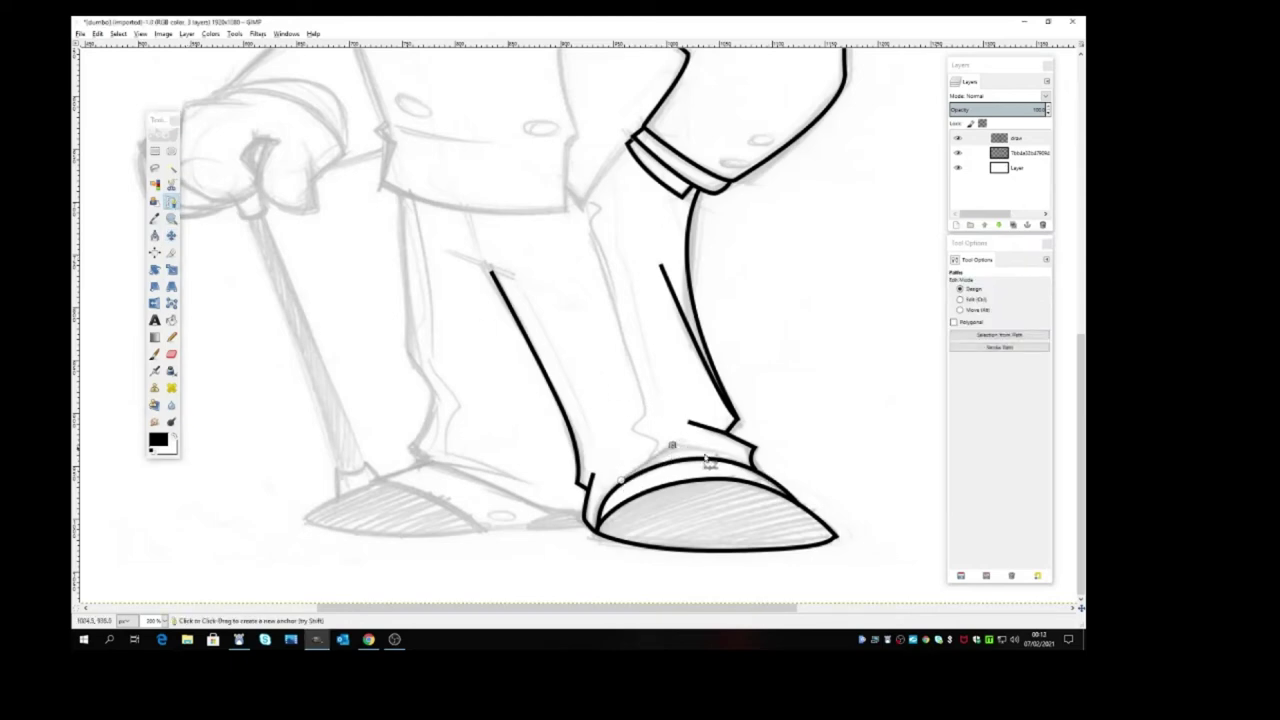
{"action": "left_click", "coordinate": [731, 455]}
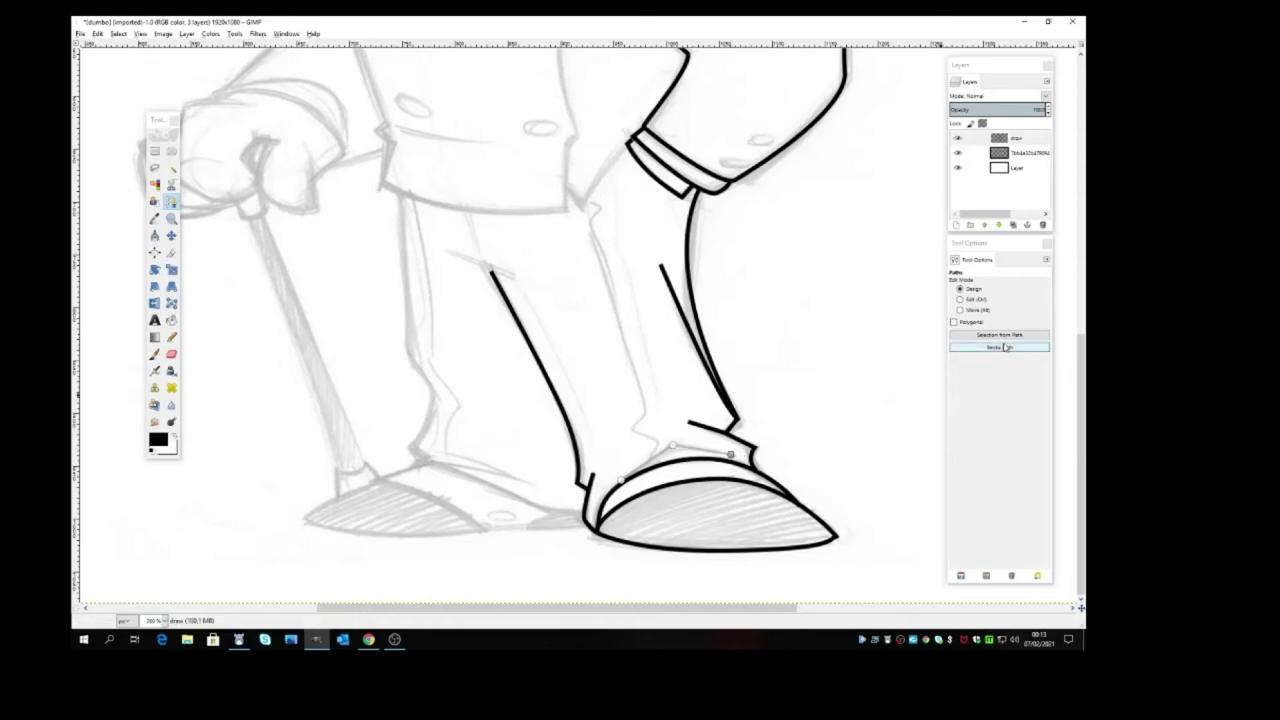
{"action": "left_click", "coordinate": [999, 347]}
{"action": "left_click", "coordinate": [1012, 445]}
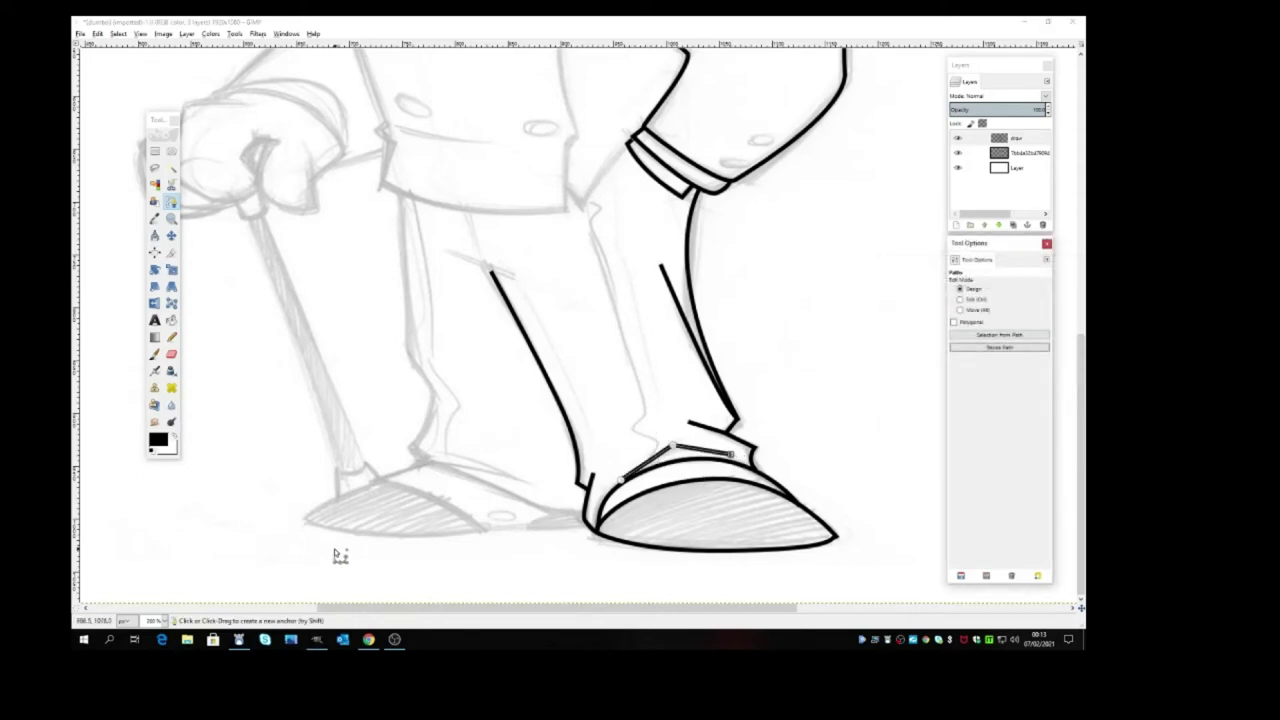
Add a final anchor at the lapel's end and clear the previous path
{"action": "scroll", "coordinate": [280, 552], "scroll_direction": "up", "scroll_amount": 3}
{"action": "scroll", "coordinate": [268, 548], "scroll_direction": "up", "scroll_amount": 9}
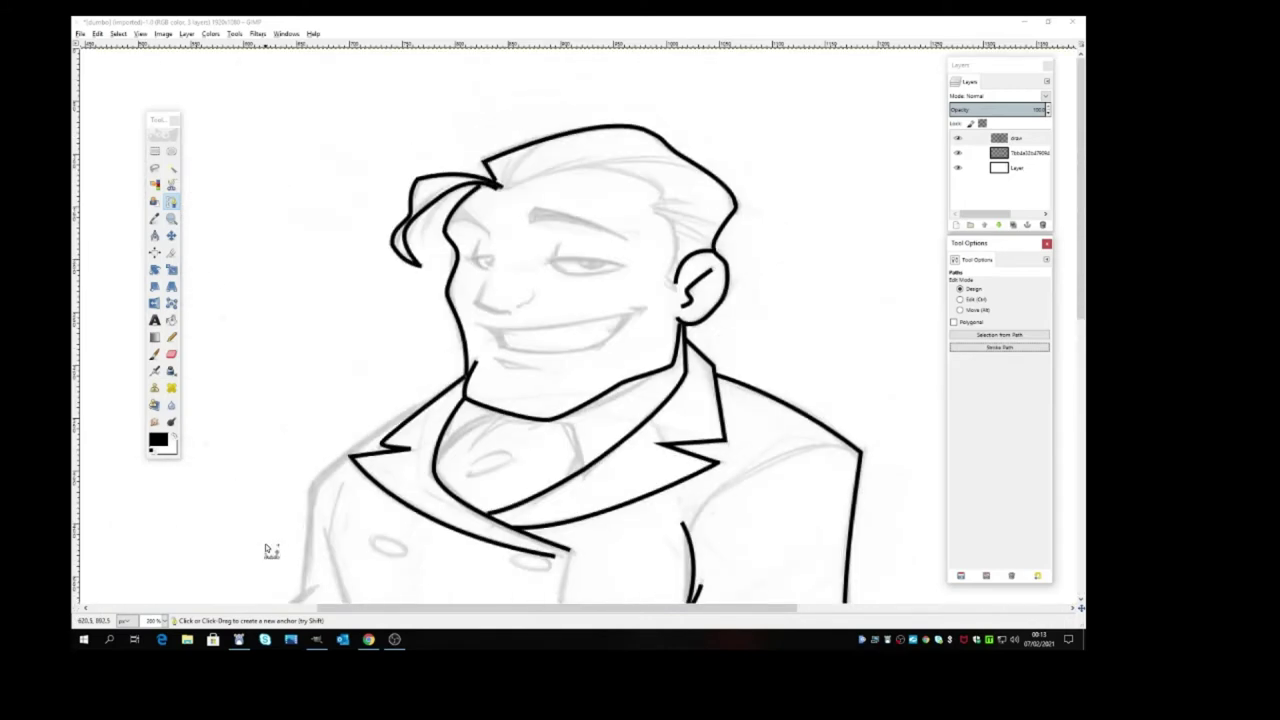
{"action": "scroll", "coordinate": [268, 548], "scroll_direction": "down", "scroll_amount": 12}
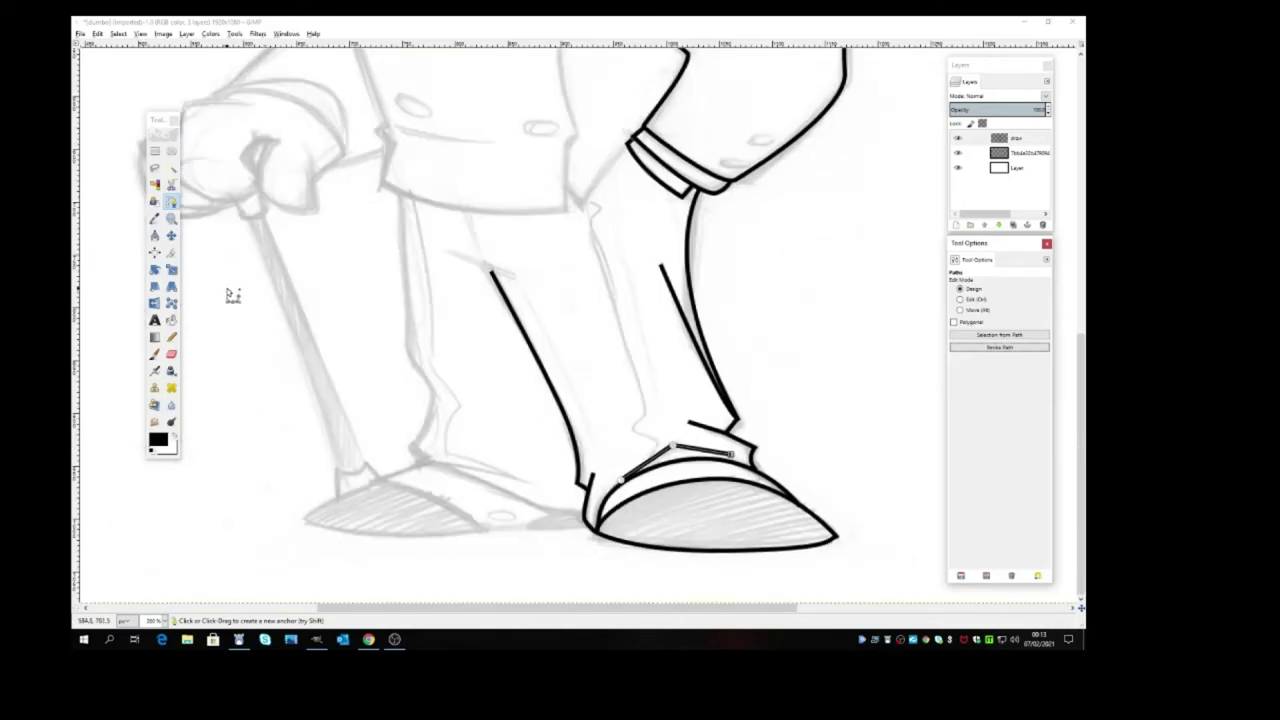
{"action": "scroll", "coordinate": [602, 281], "scroll_direction": "up", "scroll_amount": 6}
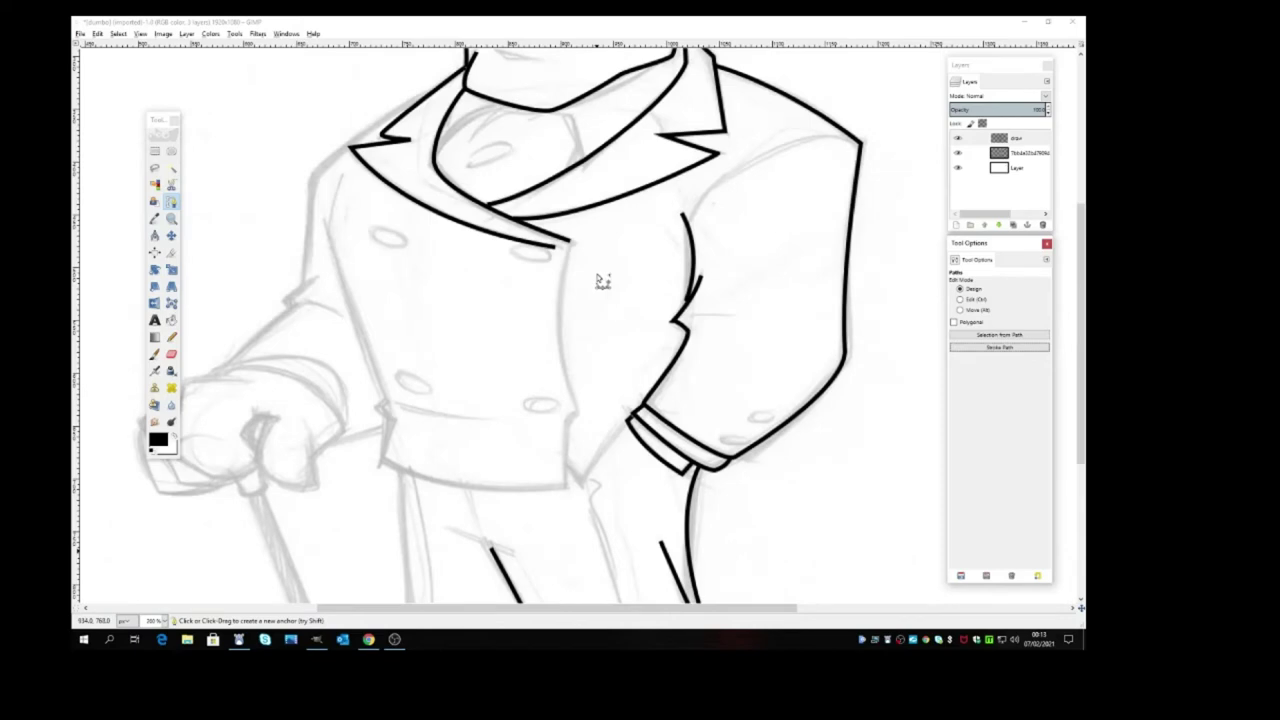
{"action": "left_click", "coordinate": [570, 244]}
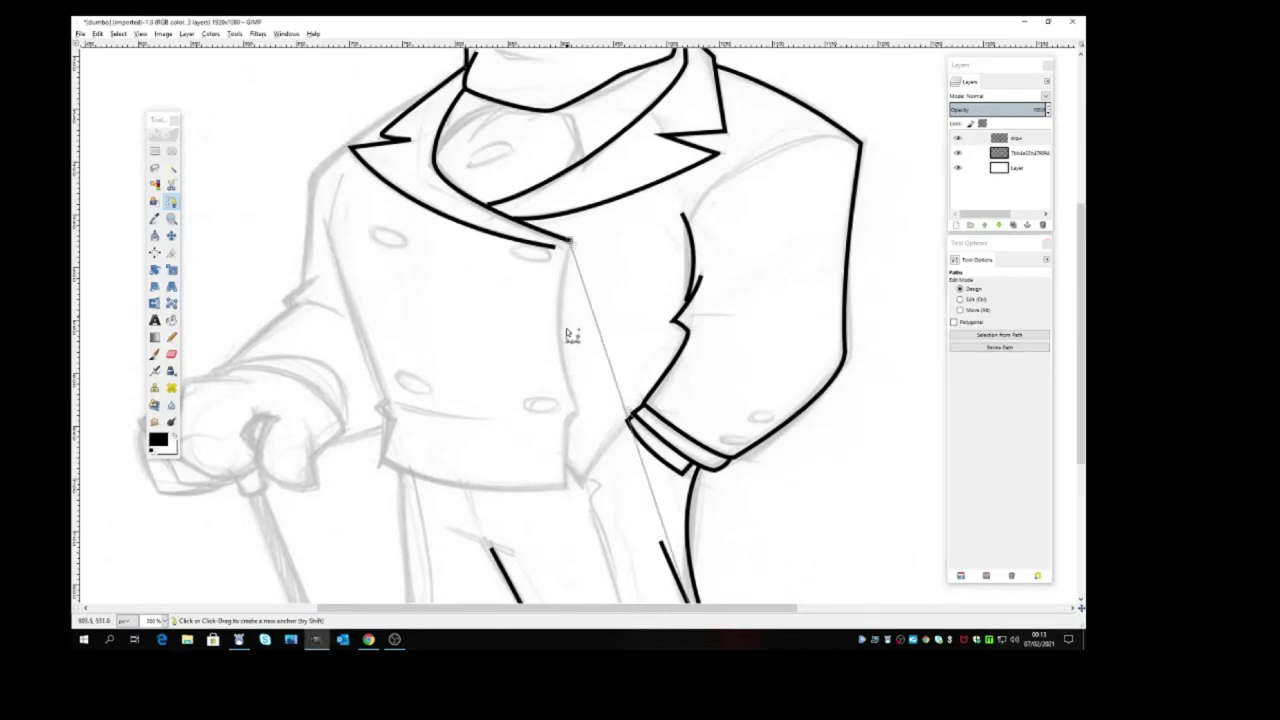
{"action": "scroll", "coordinate": [684, 490], "scroll_direction": "down", "scroll_amount": 3}
{"action": "scroll", "coordinate": [684, 490], "scroll_direction": "down", "scroll_amount": 3}
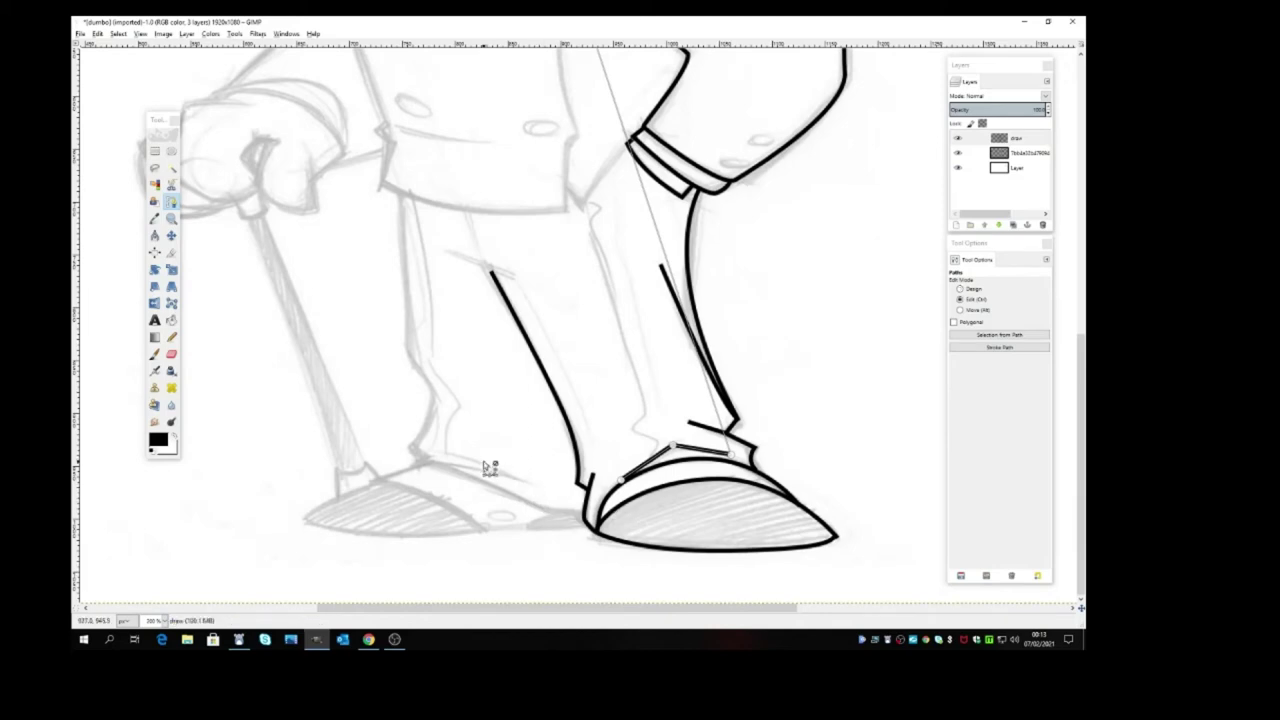
{"action": "scroll", "coordinate": [415, 432], "scroll_direction": "up", "scroll_amount": 5}
{"action": "left_click", "coordinate": [172, 235]}
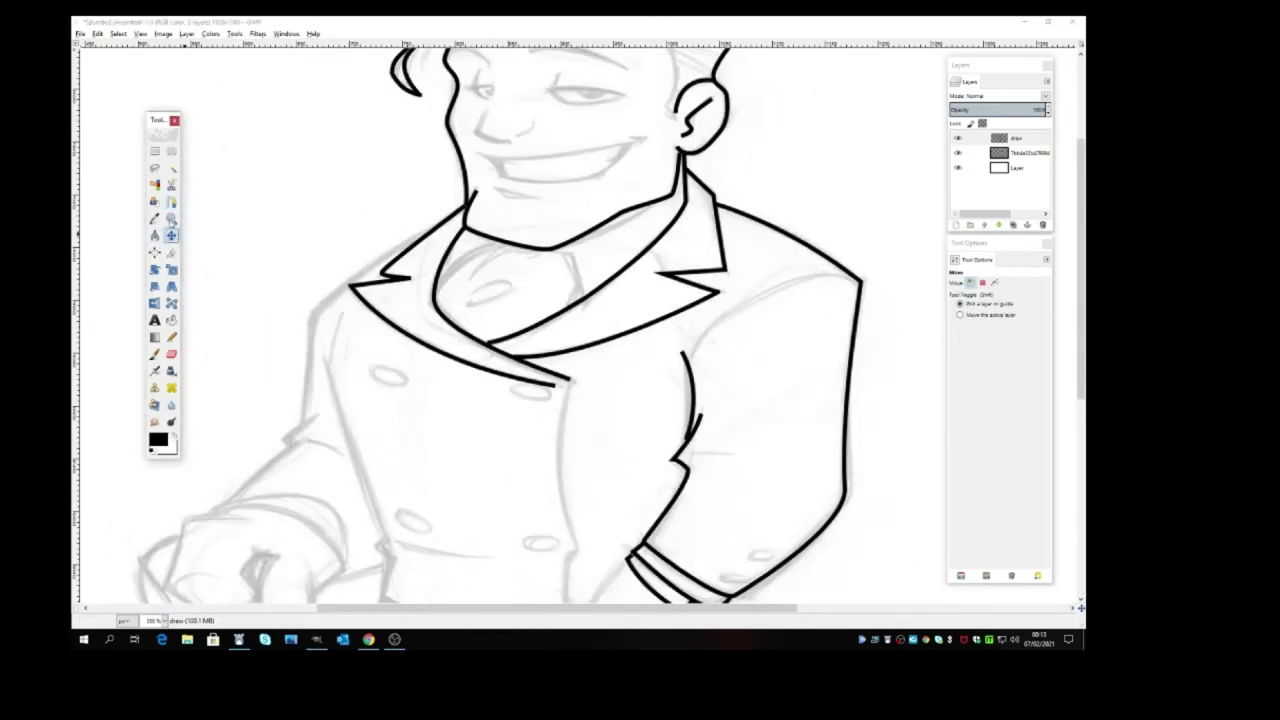
{"action": "left_click", "coordinate": [172, 202]}
{"action": "scroll", "coordinate": [651, 355], "scroll_direction": "down", "scroll_amount": 3}
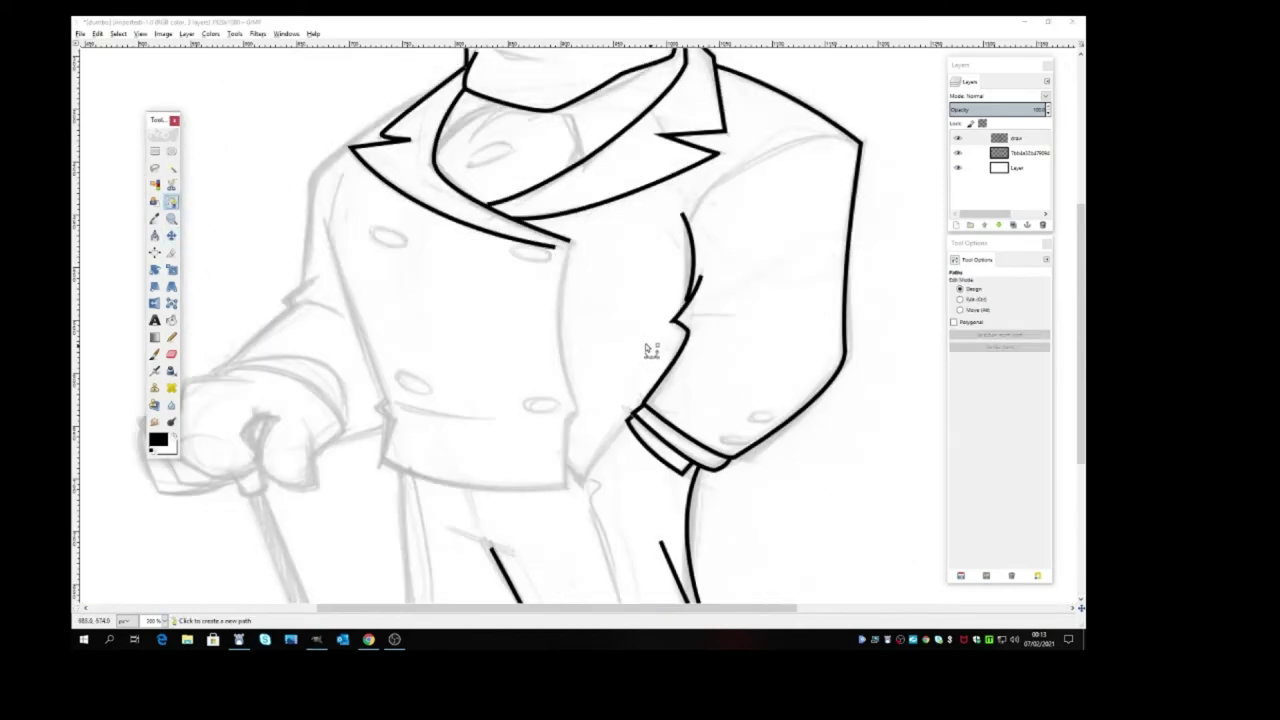
Trace the jacket's left front edge from the lapel down to the hem
{"action": "left_click", "coordinate": [568, 242]}
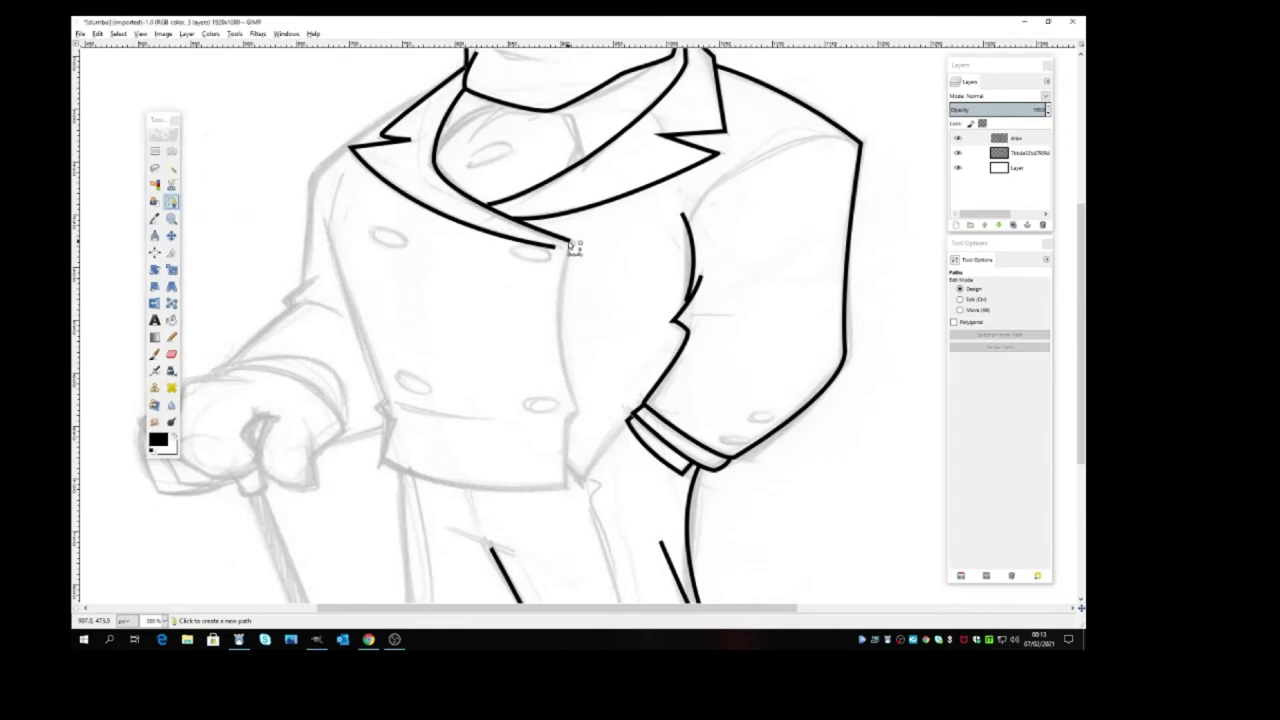
{"action": "left_click", "coordinate": [575, 410]}
{"action": "left_click_drag", "start_coordinate": [575, 410], "coordinate": [612, 515]}
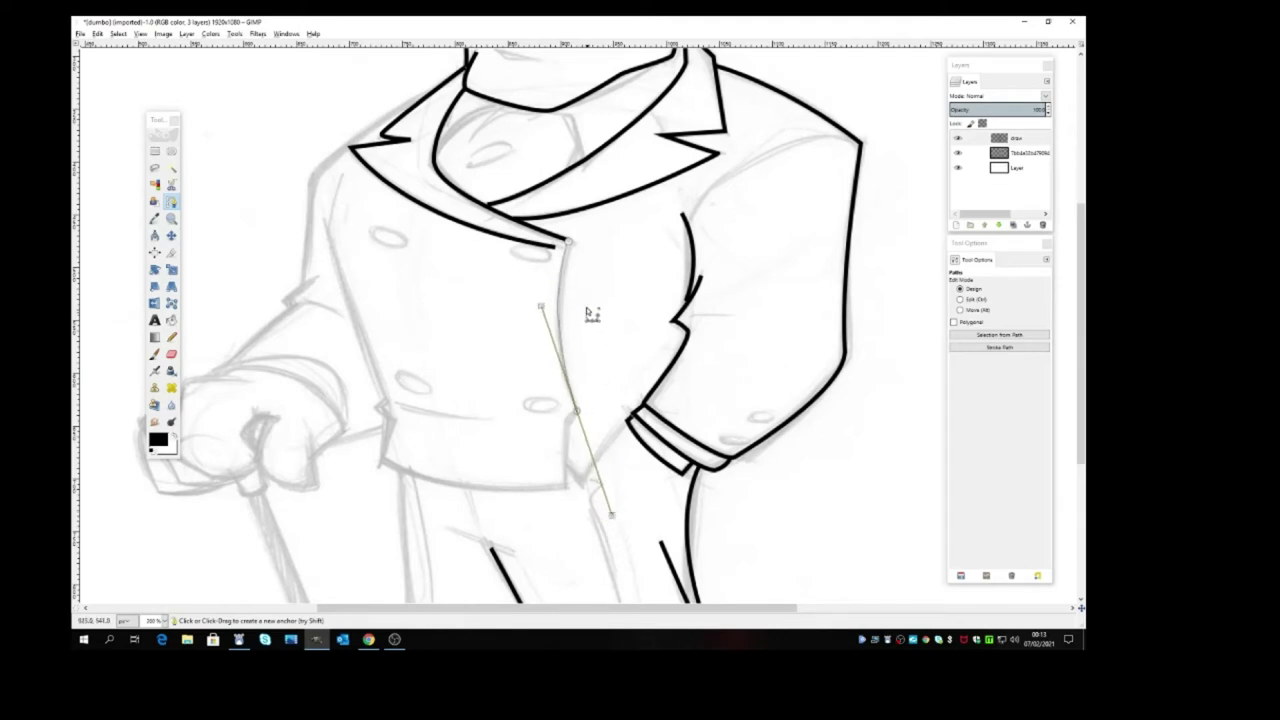
{"action": "left_click", "coordinate": [565, 422]}
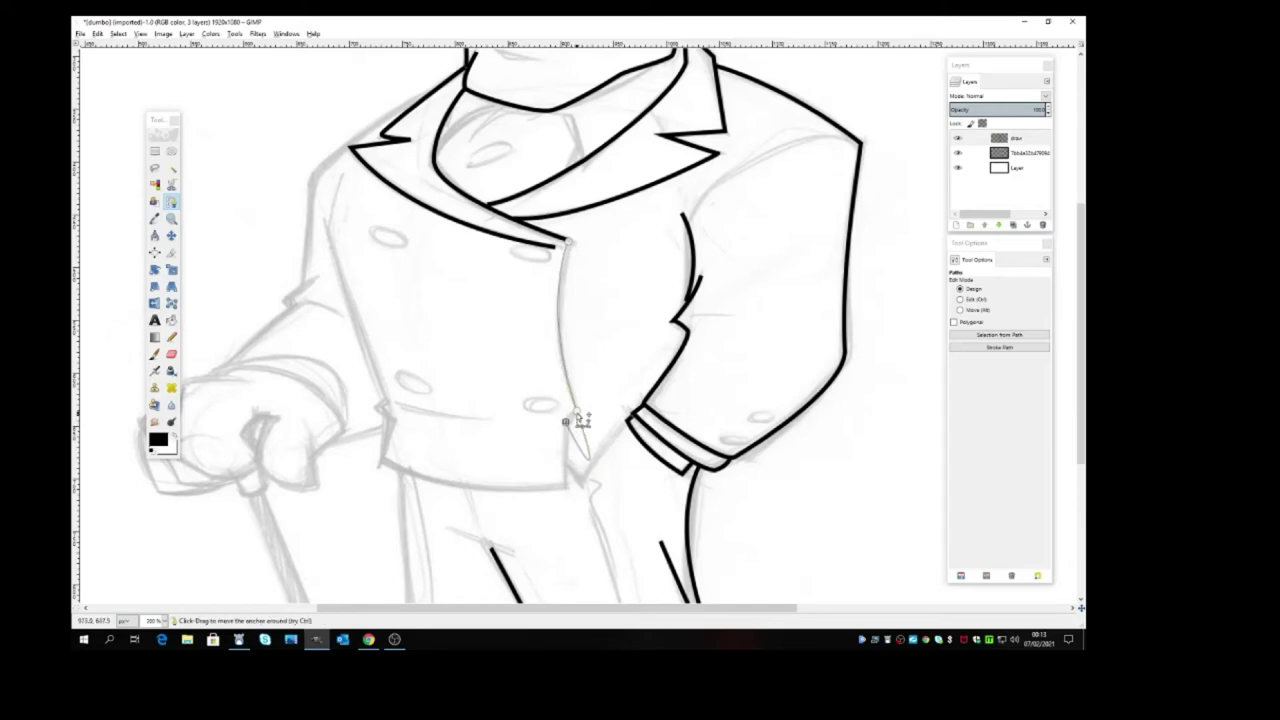
{"action": "left_click", "coordinate": [576, 412]}
{"action": "left_click_drag", "start_coordinate": [612, 518], "coordinate": [574, 417]}
{"action": "left_click", "coordinate": [566, 424]}
{"action": "left_click", "coordinate": [565, 487]}
Continue the path straight along the jacket hem to the notch on the left side
{"action": "left_click_drag", "start_coordinate": [385, 463], "coordinate": [322, 417]}
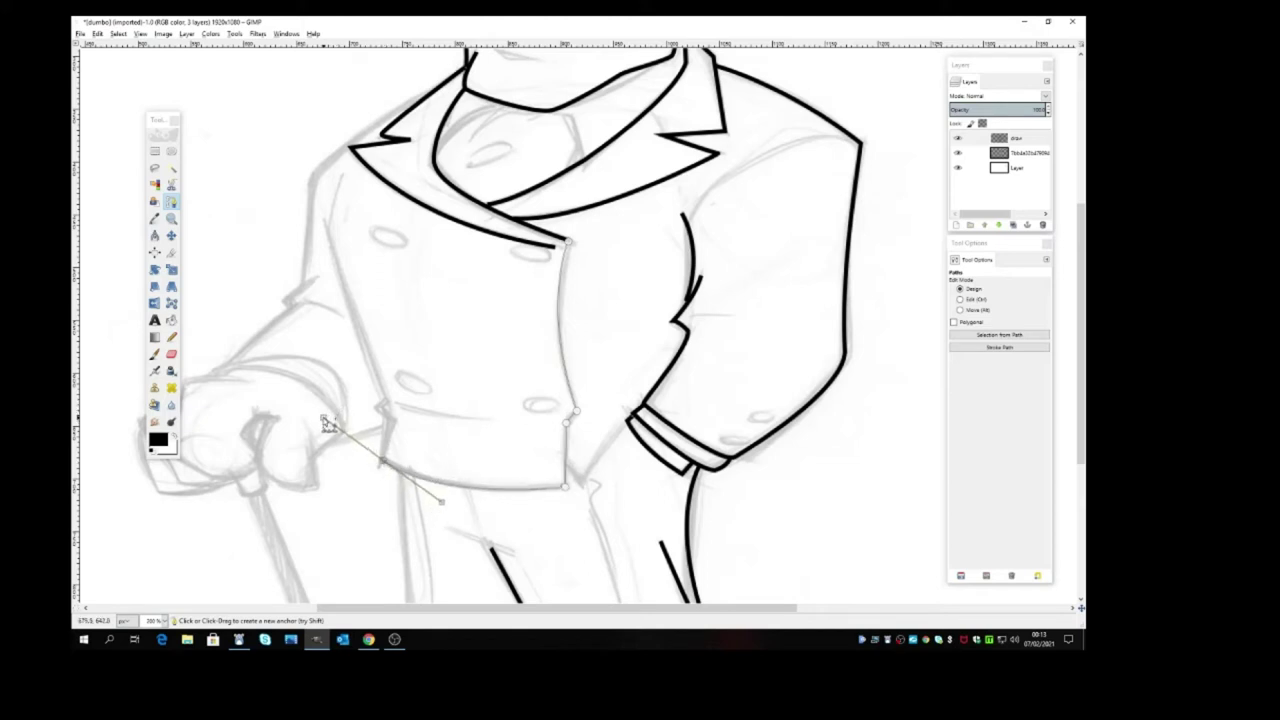
{"action": "left_click", "coordinate": [392, 421]}
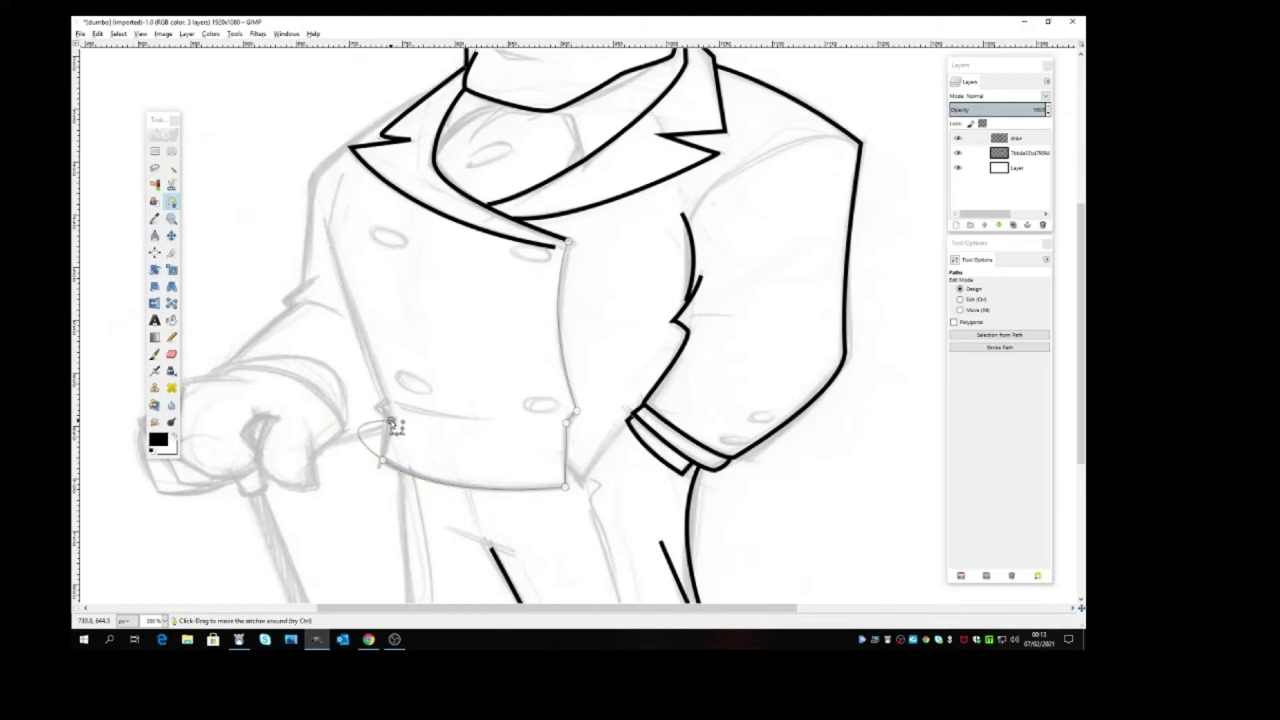
{"action": "left_click", "coordinate": [382, 459]}
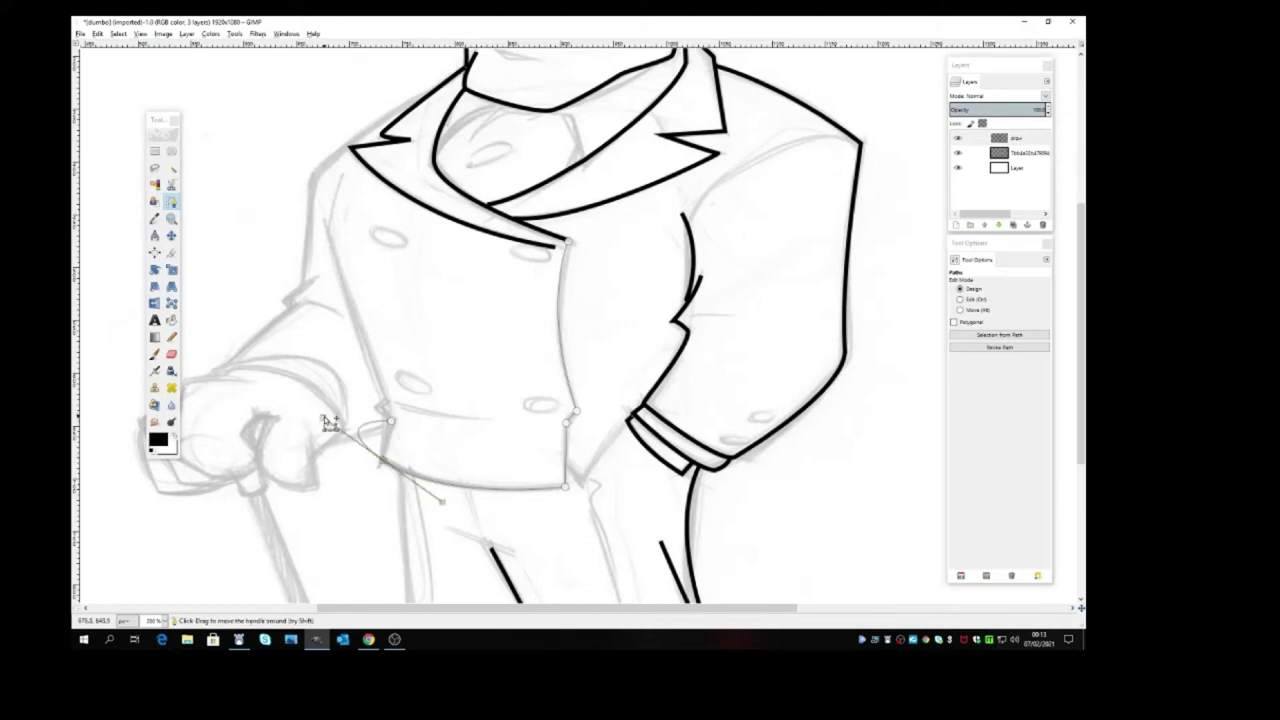
{"action": "left_click_drag", "start_coordinate": [330, 422], "coordinate": [392, 440]}
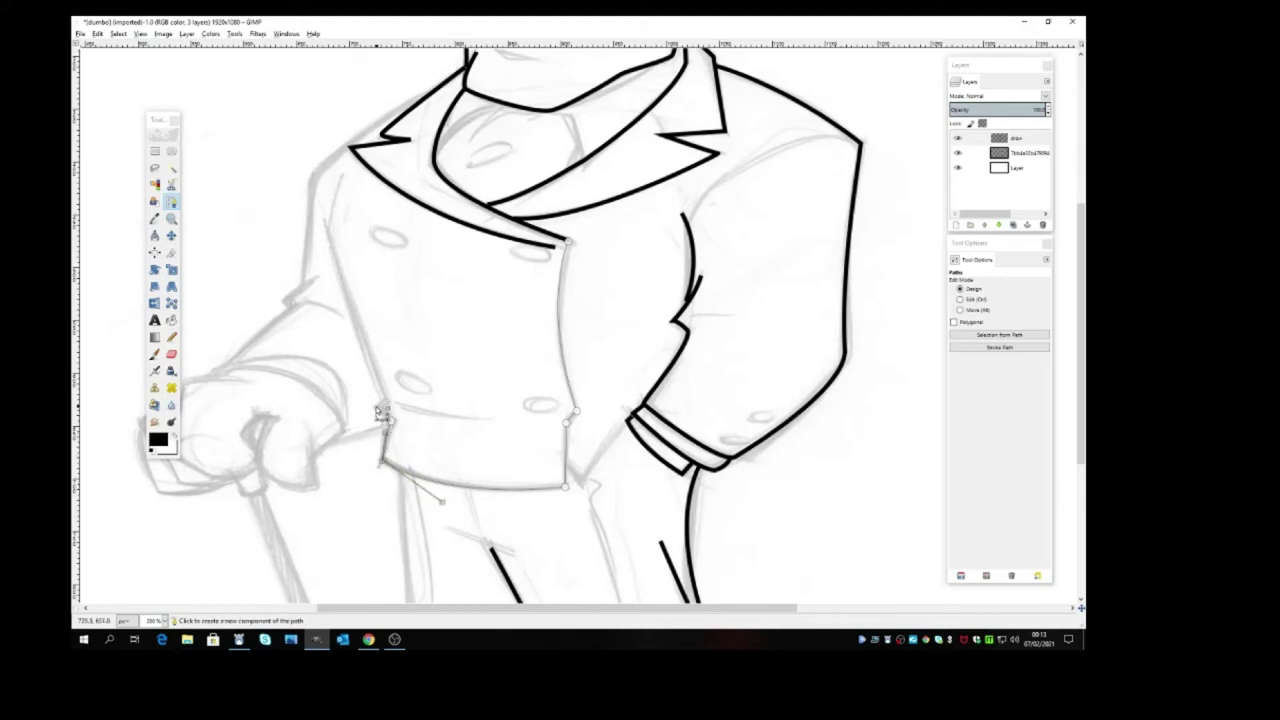
{"action": "left_click", "coordinate": [390, 420]}
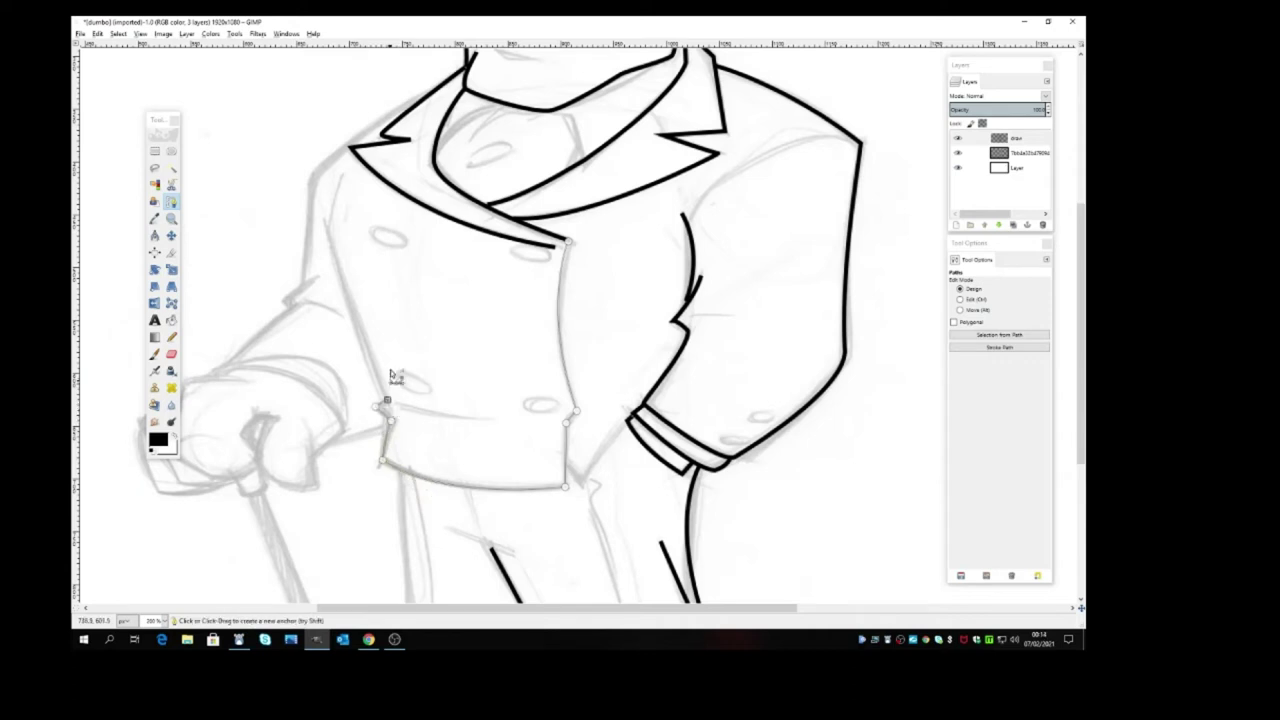
Curve the path up the jacket's left side and stroke the whole panel outline black
{"action": "left_click", "coordinate": [324, 220]}
{"action": "left_click_drag", "start_coordinate": [324, 220], "coordinate": [304, 133]}
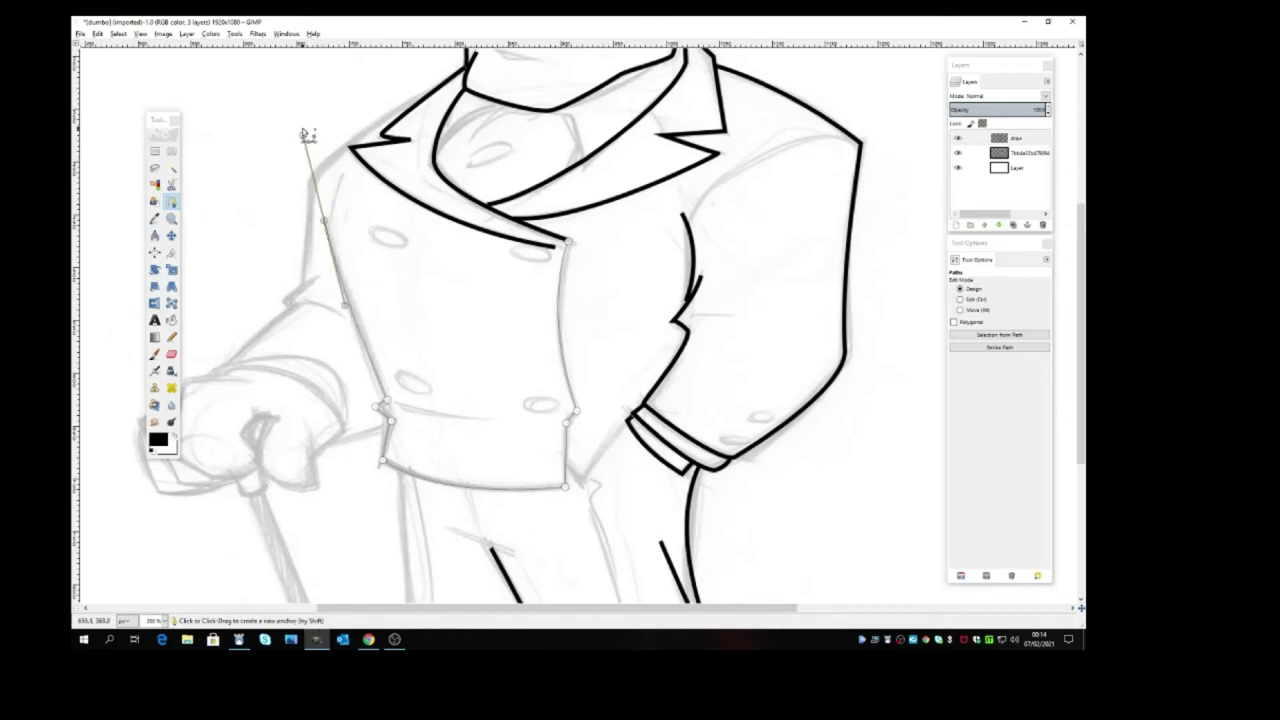
{"action": "left_click", "coordinate": [343, 177]}
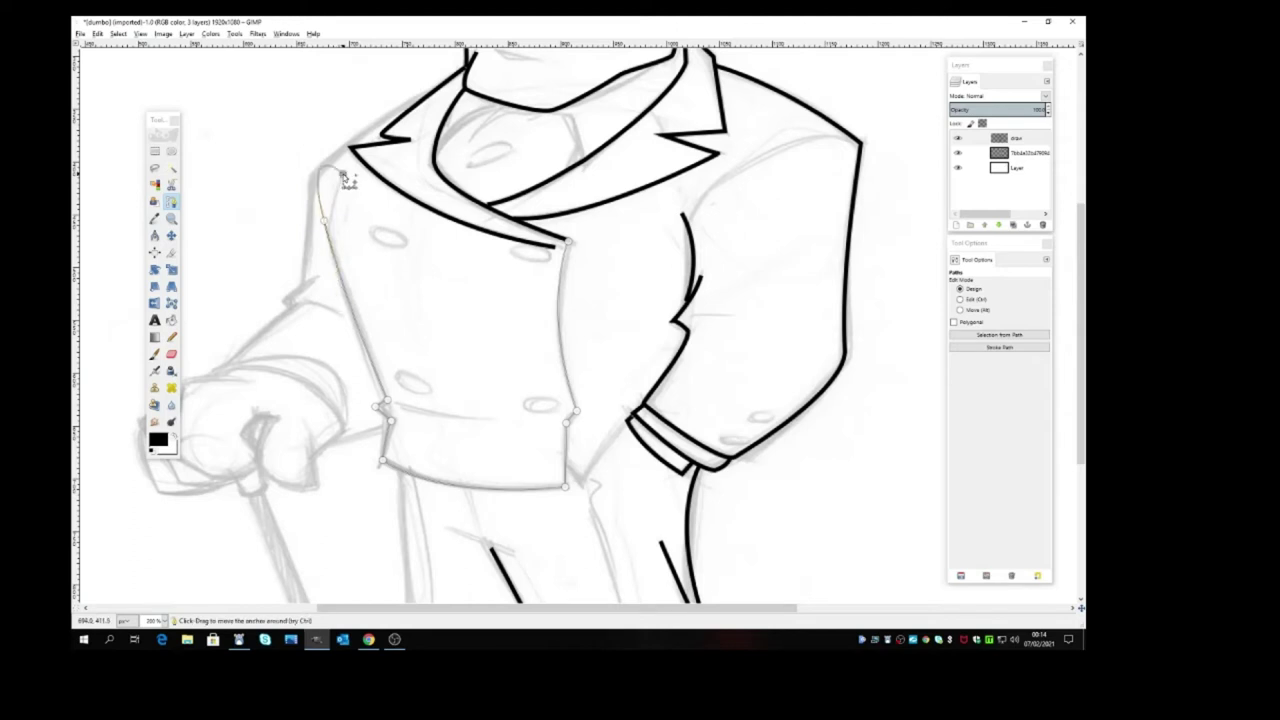
{"action": "left_click", "coordinate": [325, 211]}
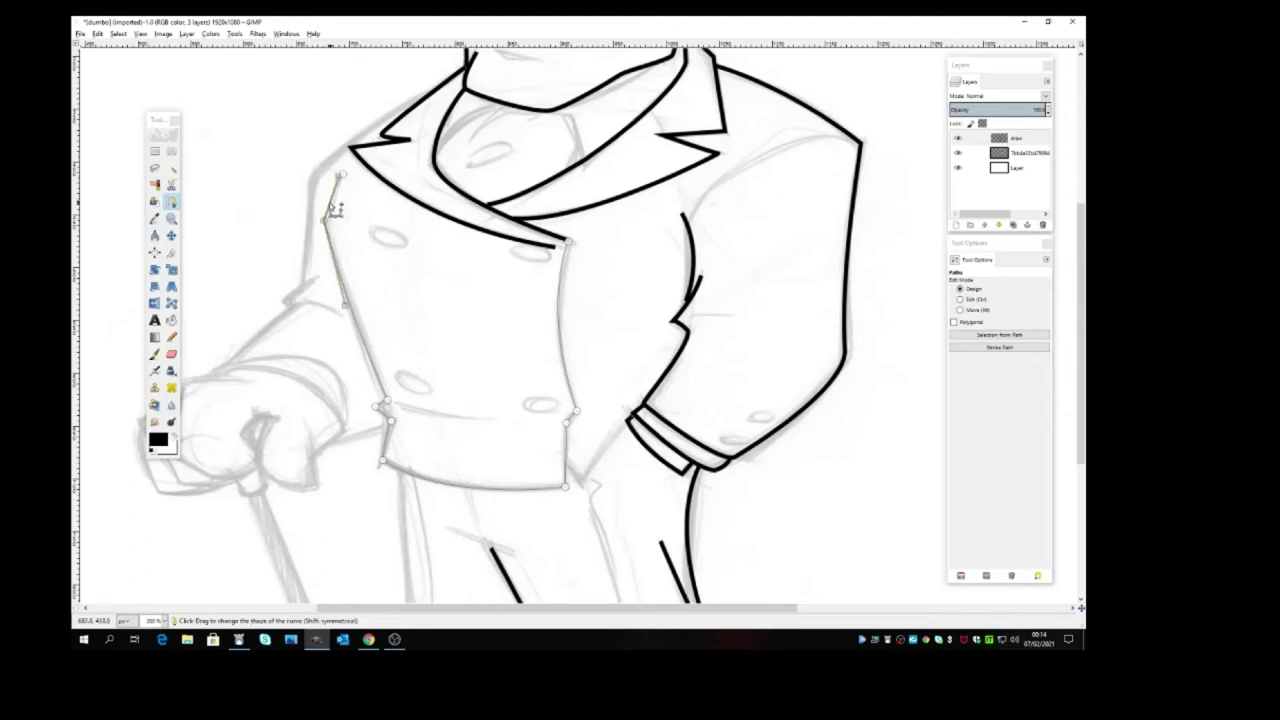
{"action": "left_click_drag", "start_coordinate": [326, 219], "coordinate": [335, 234]}
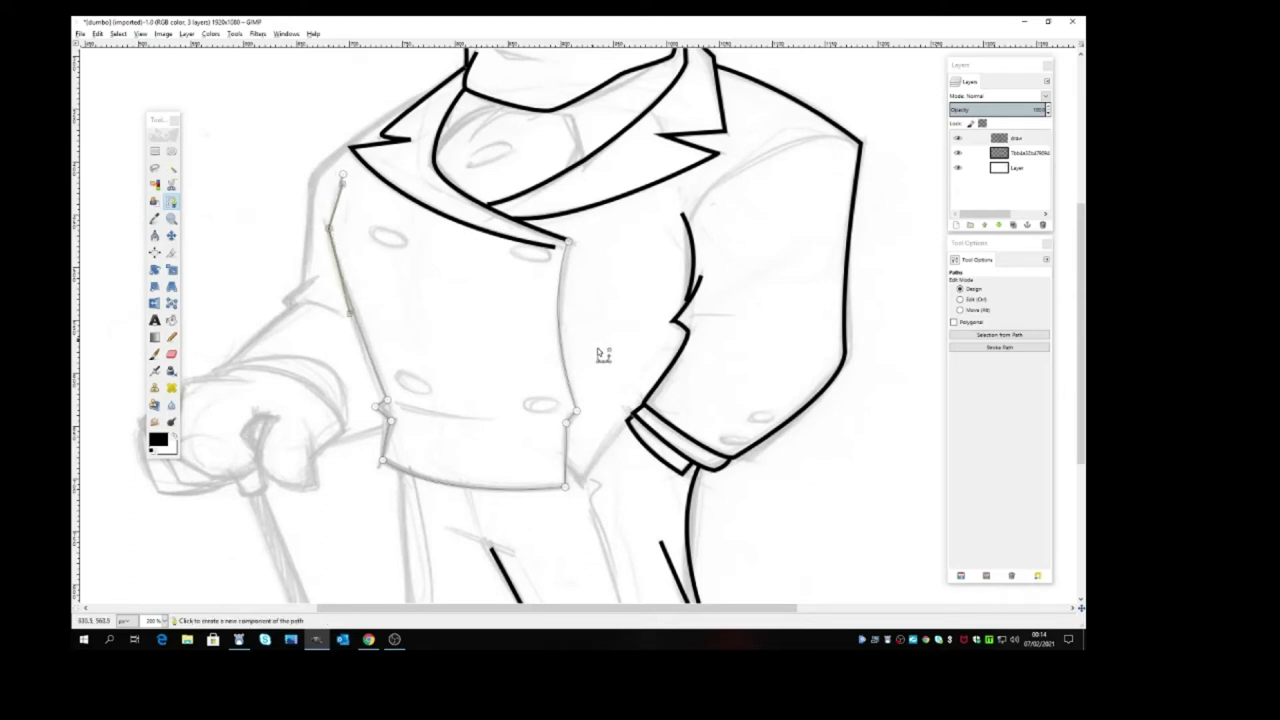
{"action": "scroll", "coordinate": [555, 446], "scroll_direction": "up", "scroll_amount": 5}
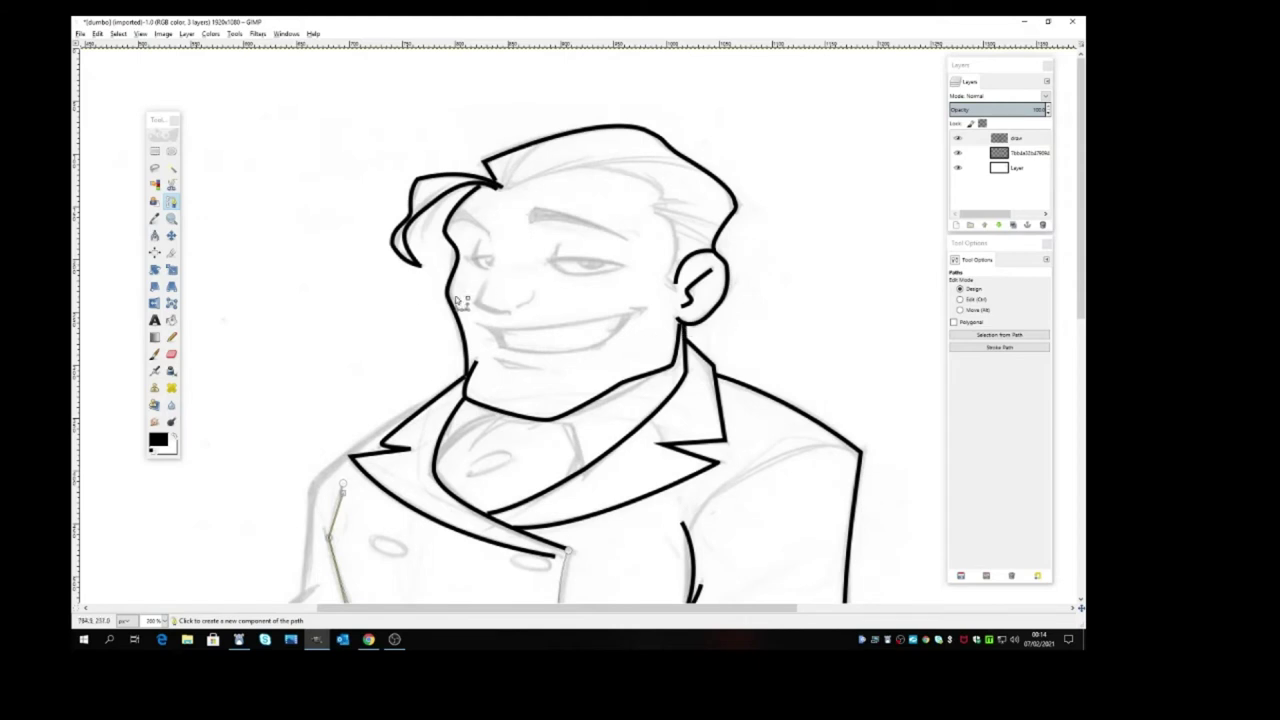
{"action": "scroll", "coordinate": [368, 320], "scroll_direction": "down", "scroll_amount": 5}
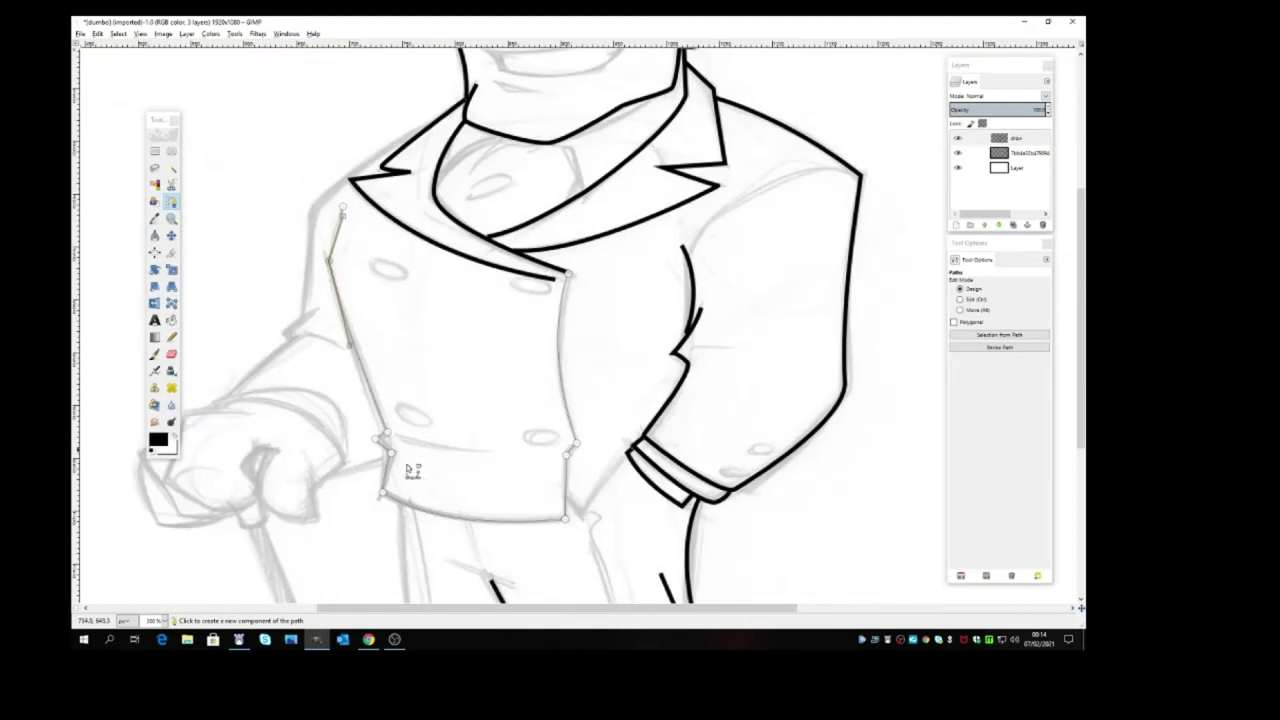
{"action": "mouse_move", "coordinate": [333, 258]}
{"action": "left_mouse_down"}
{"action": "mouse_move", "coordinate": [283, 283]}
{"action": "mouse_move", "coordinate": [443, 309]}
{"action": "mouse_move", "coordinate": [332, 266]}
{"action": "left_mouse_up"}
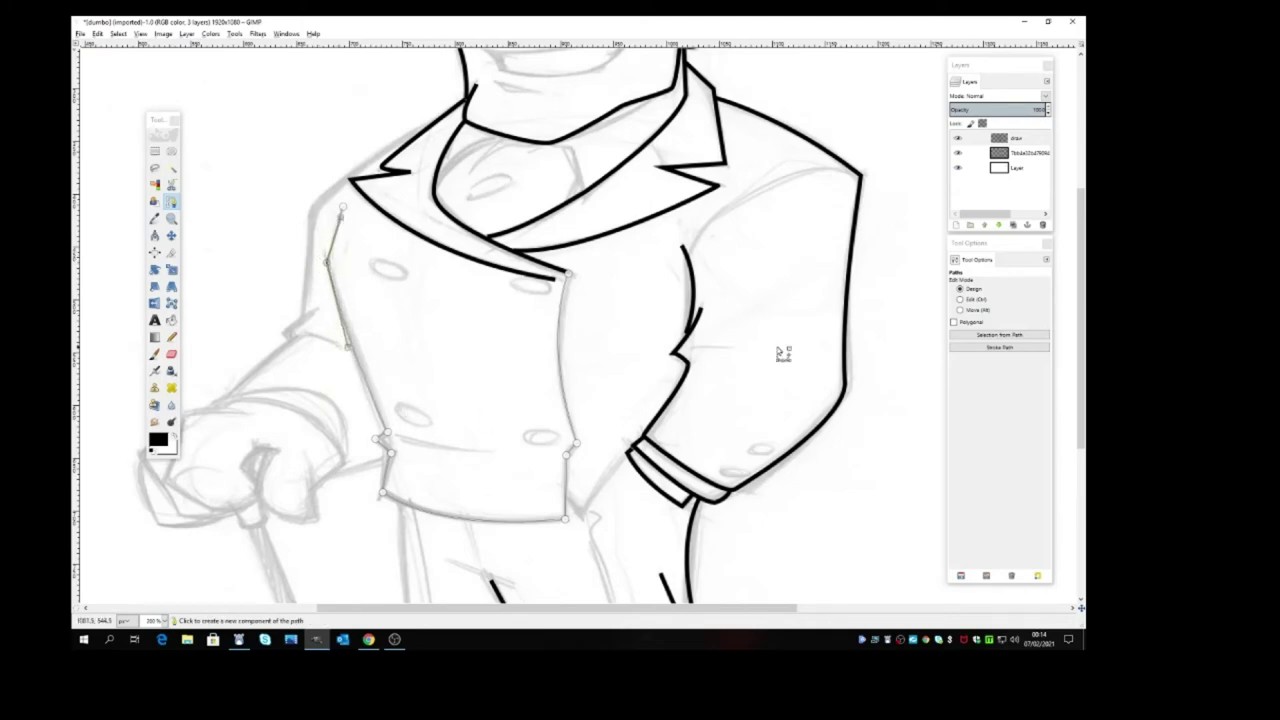
{"action": "left_click", "coordinate": [1003, 348]}
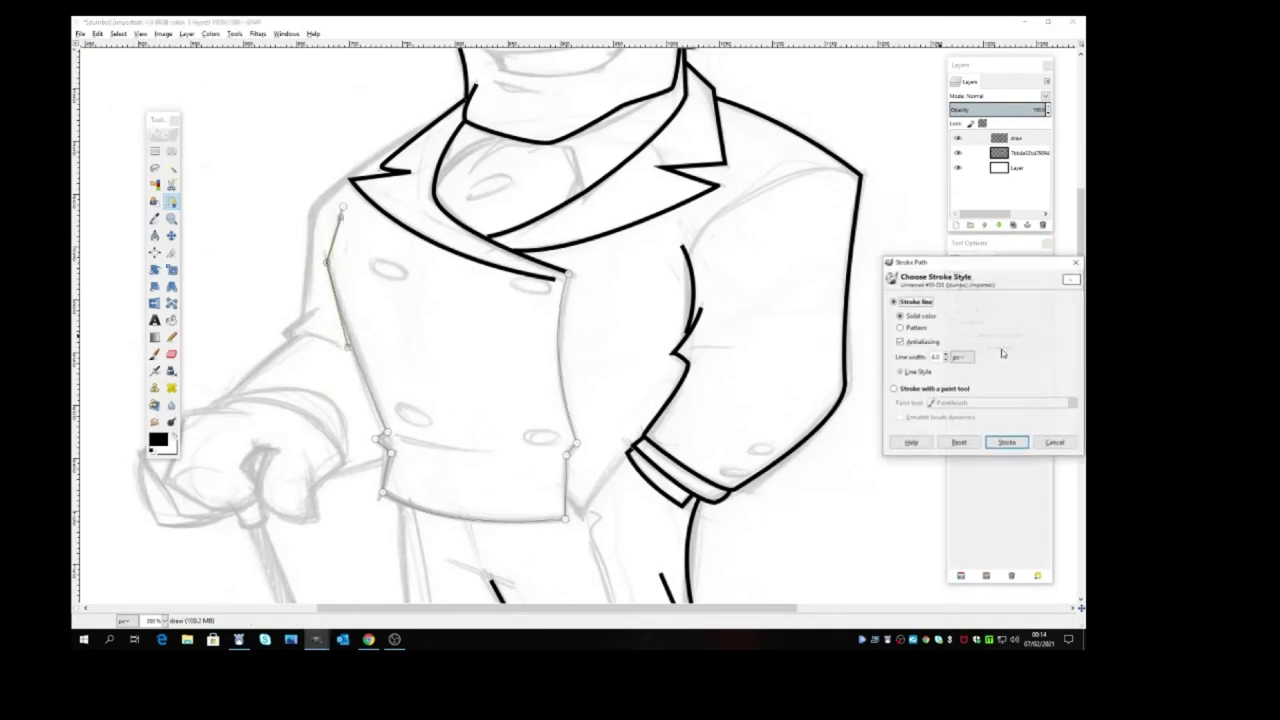
{"action": "left_click", "coordinate": [1005, 443]}
Ink a black line from below the jacket hem up to the sleeve cuff
{"action": "left_click", "coordinate": [171, 235]}
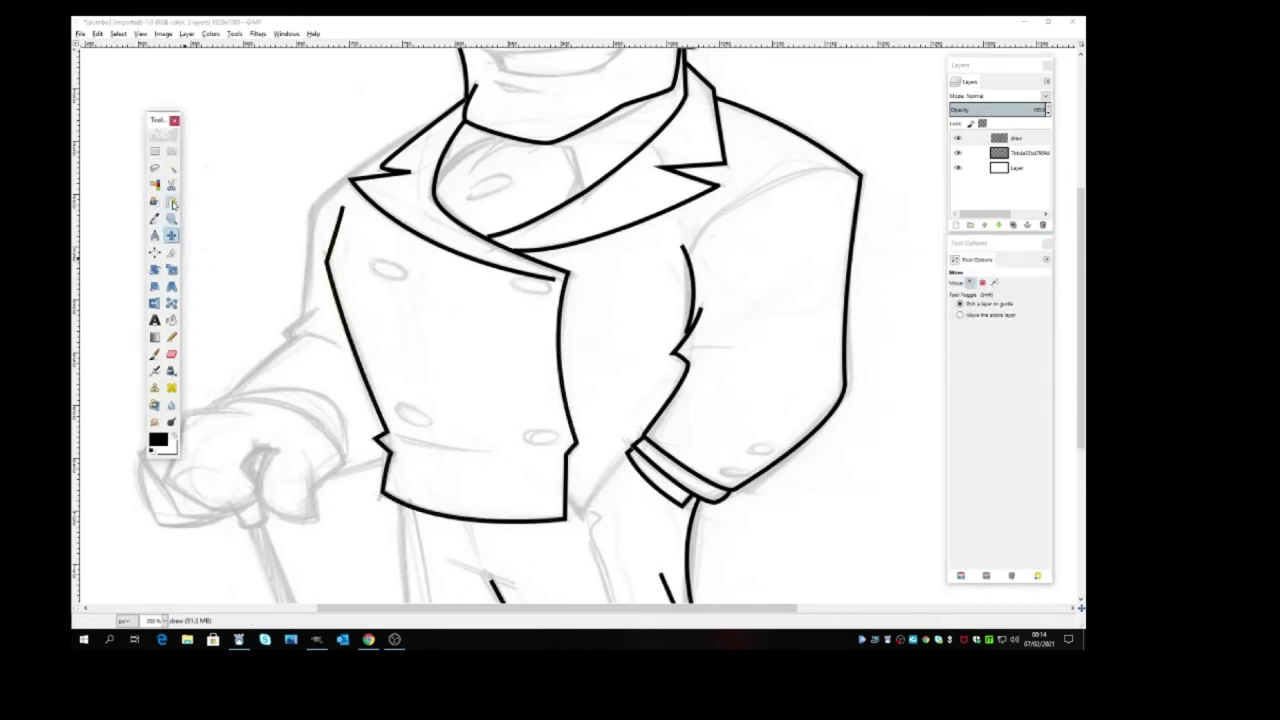
{"action": "left_click", "coordinate": [171, 201]}
{"action": "scroll", "coordinate": [362, 262], "scroll_direction": "down", "scroll_amount": 3}
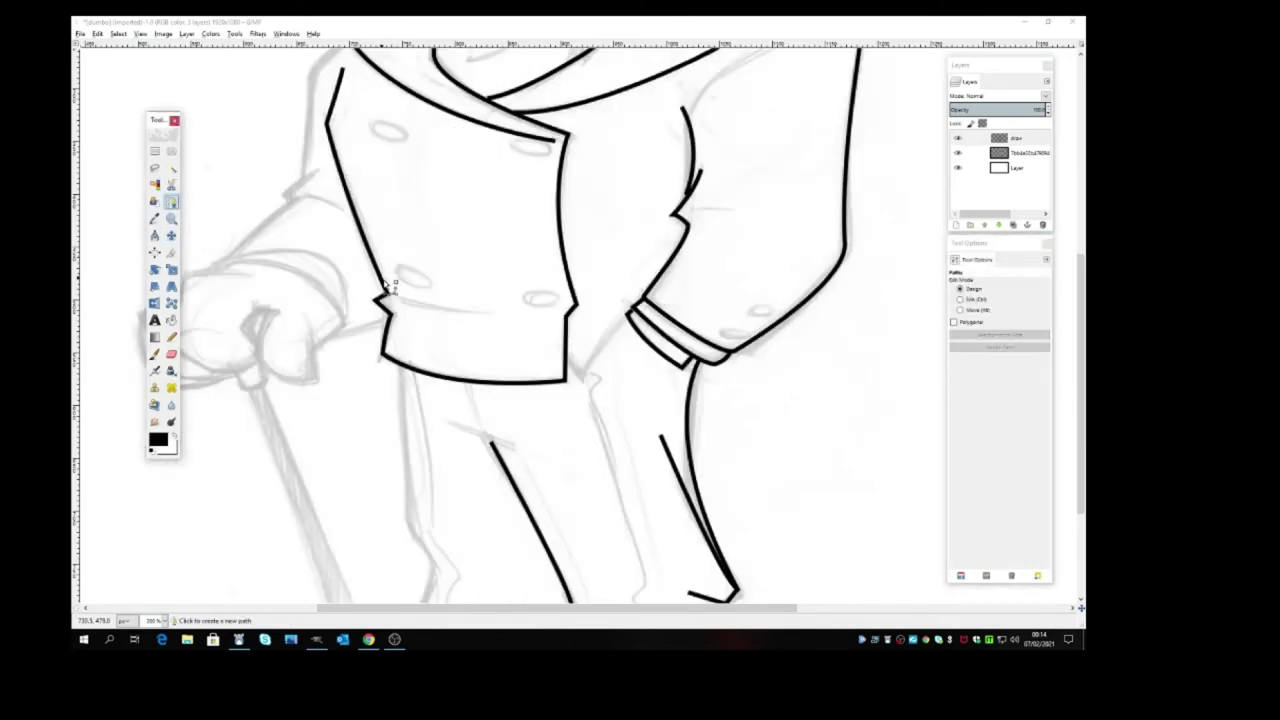
{"action": "left_click", "coordinate": [572, 362]}
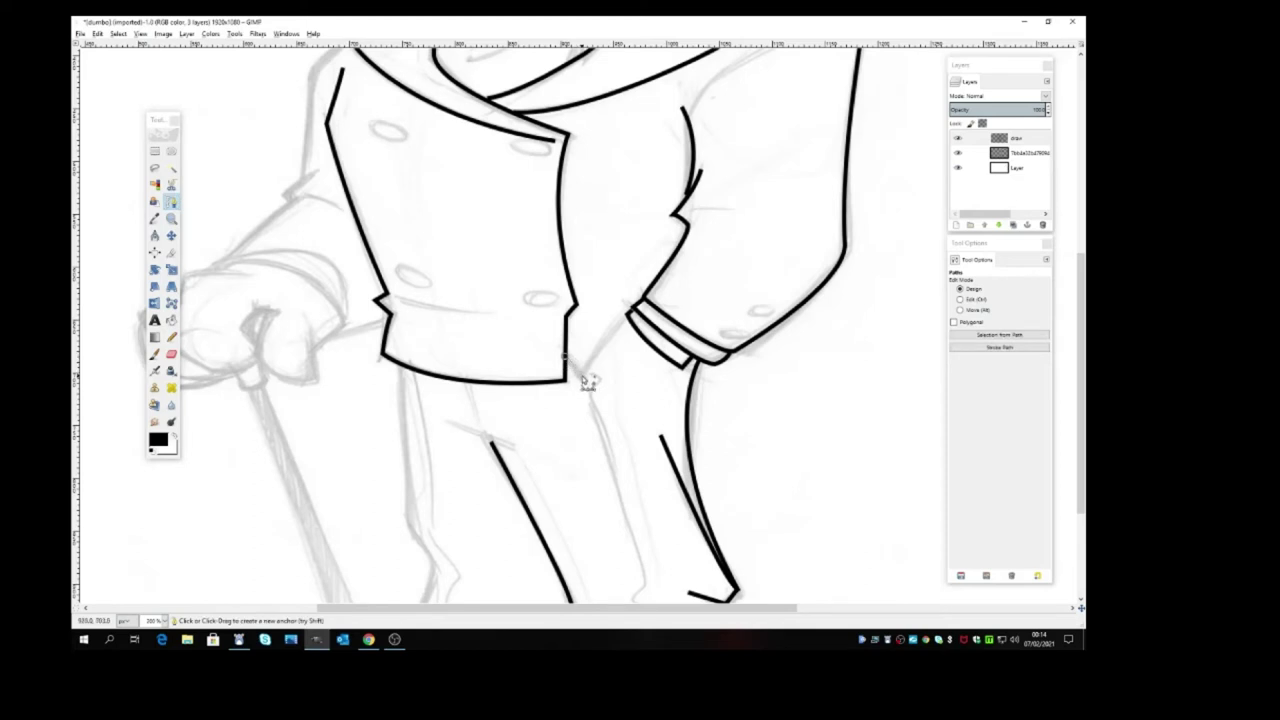
{"action": "left_click", "coordinate": [582, 379]}
{"action": "left_click", "coordinate": [634, 318]}
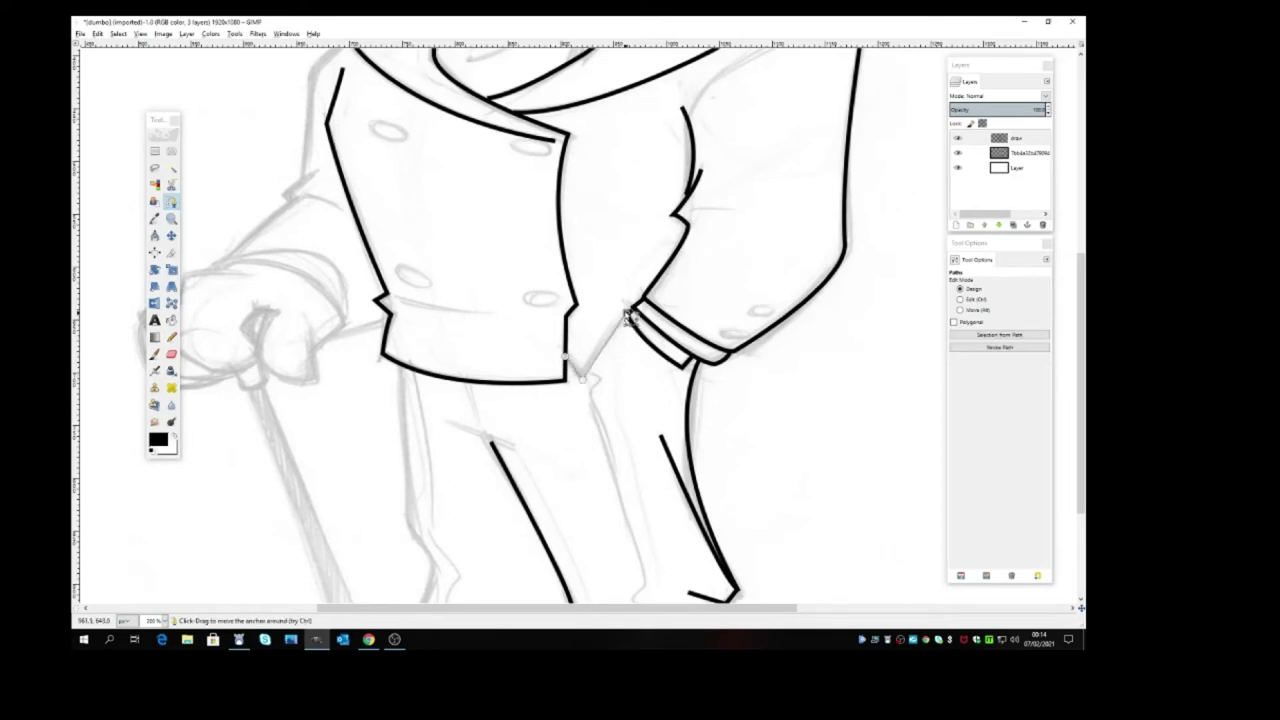
{"action": "left_click", "coordinate": [998, 347]}
{"action": "left_click", "coordinate": [1022, 443]}
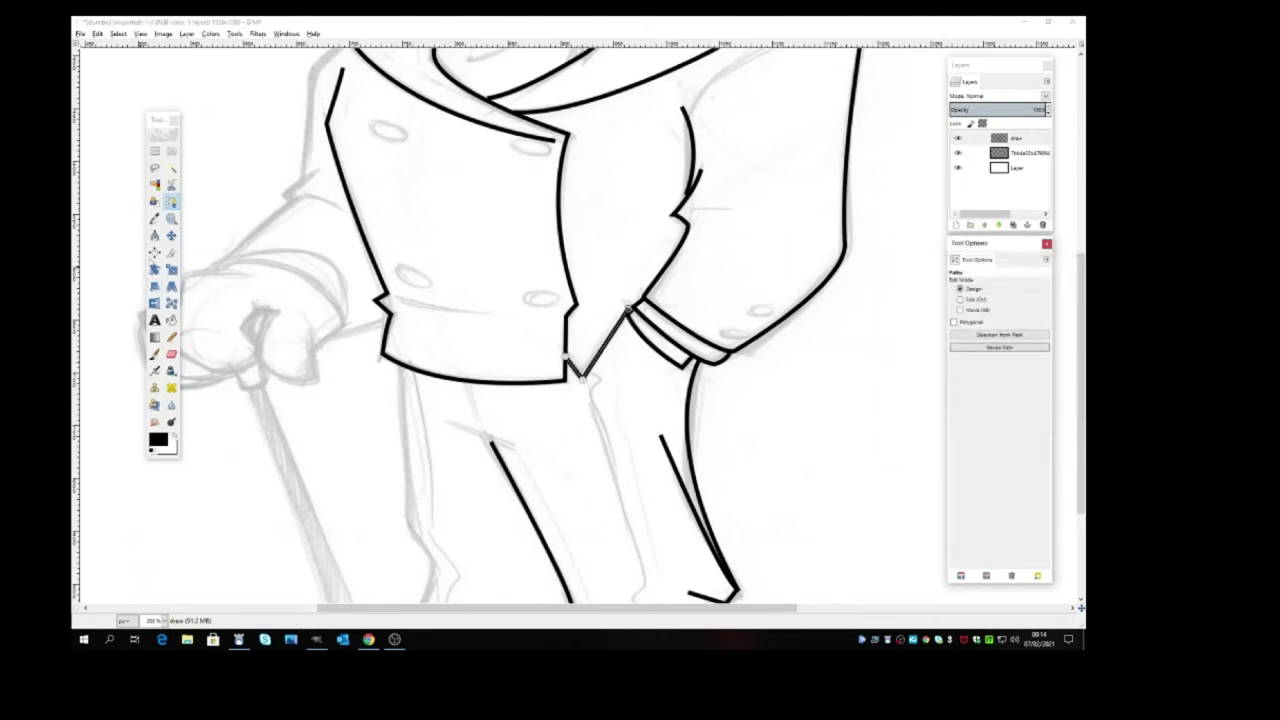
Trace a curved path from the collar tip down the shoulder and arm, and stroke it black
{"action": "scroll", "coordinate": [380, 405], "scroll_direction": "up", "scroll_amount": 3}
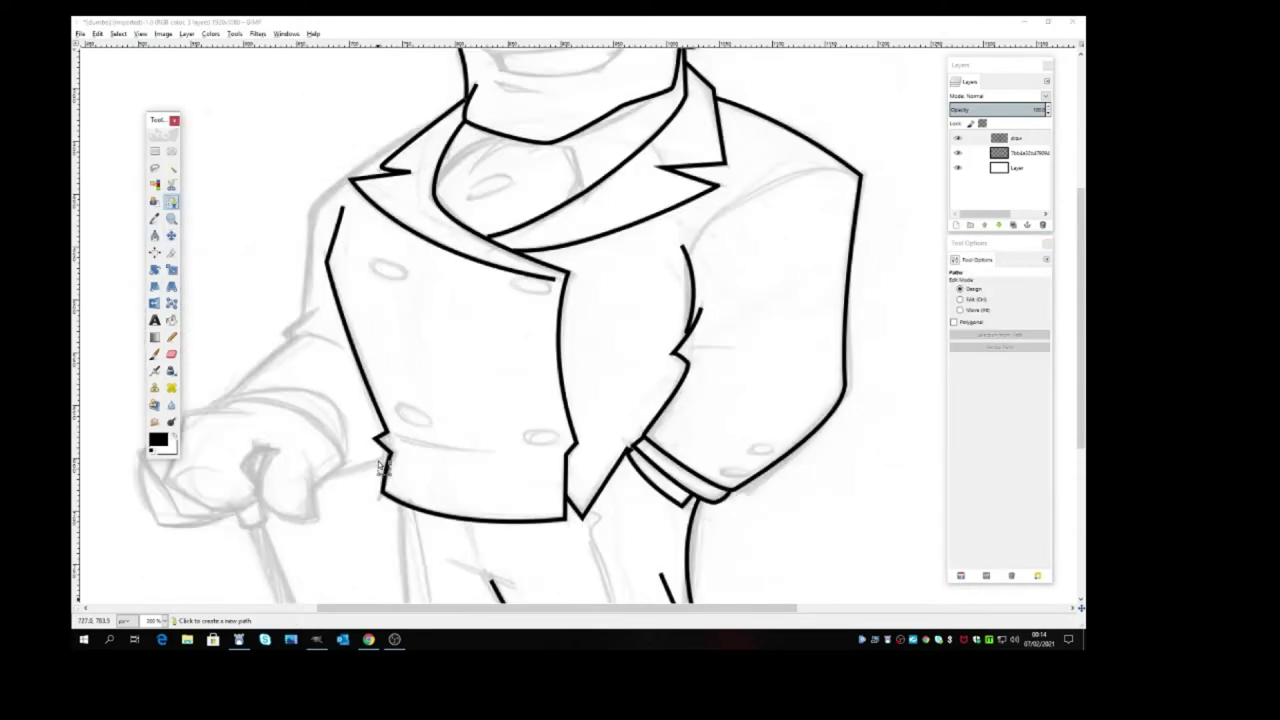
{"action": "left_click", "coordinate": [436, 120]}
{"action": "left_click", "coordinate": [313, 201]}
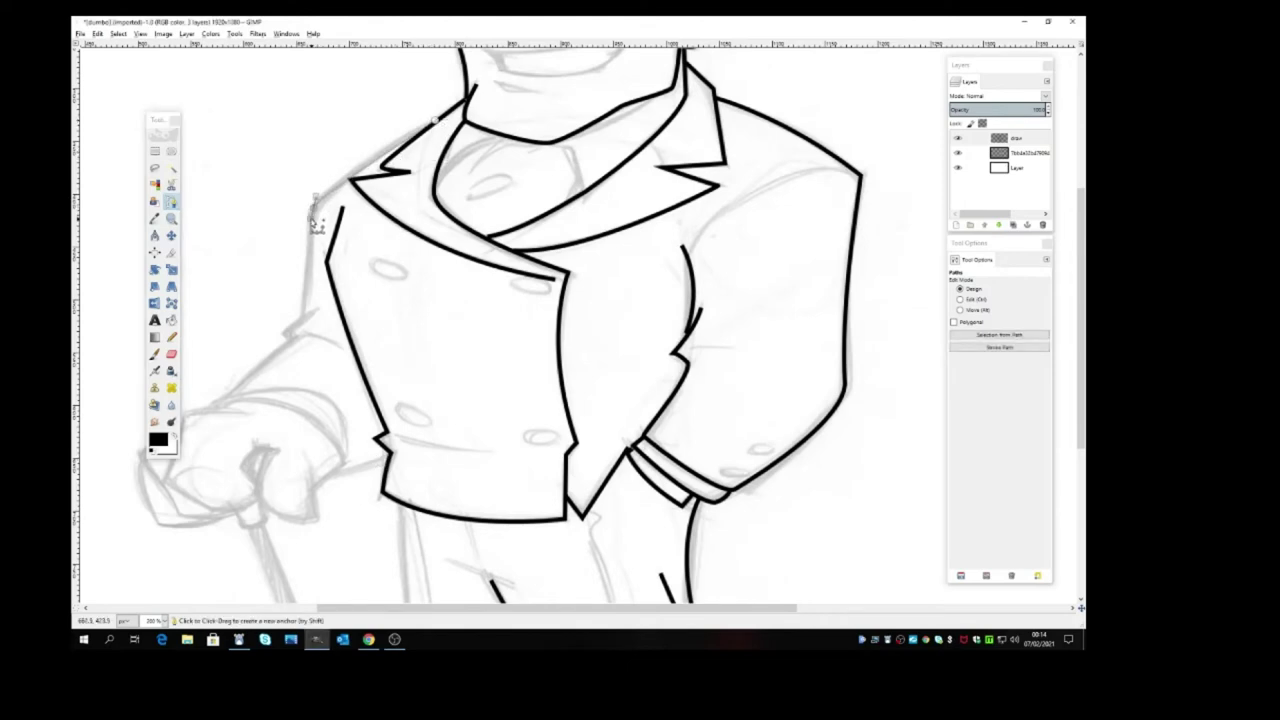
{"action": "left_click_drag", "start_coordinate": [316, 222], "coordinate": [250, 270]}
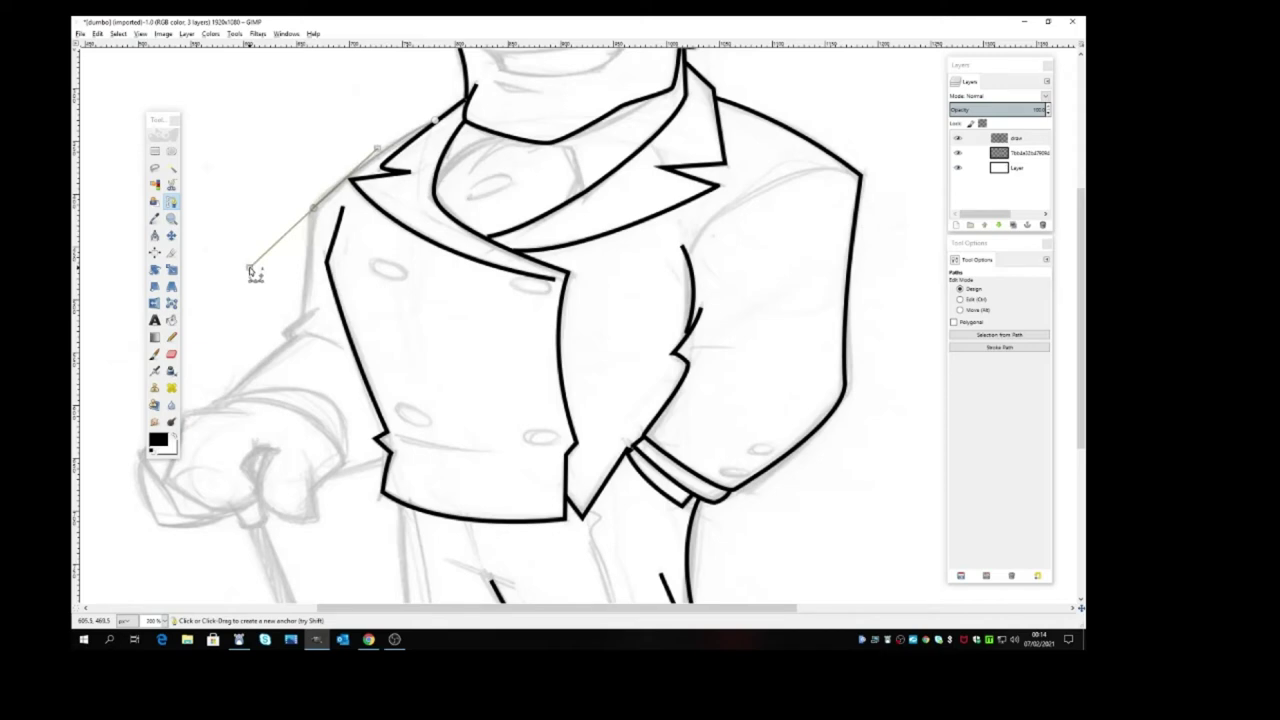
{"action": "left_click", "coordinate": [302, 313]}
{"action": "left_click_drag", "start_coordinate": [313, 208], "coordinate": [306, 260]}
{"action": "scroll", "coordinate": [455, 383], "scroll_direction": "up", "scroll_amount": 3}
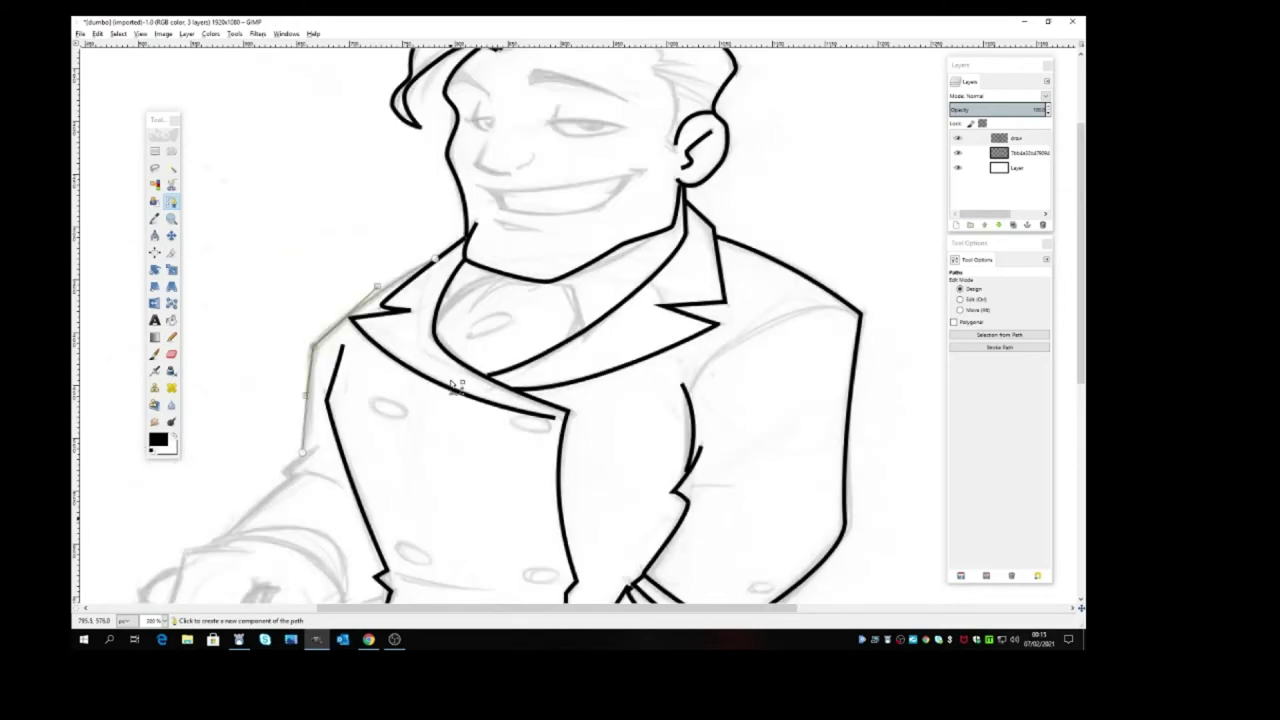
{"action": "scroll", "coordinate": [405, 372], "scroll_direction": "down", "scroll_amount": 3}
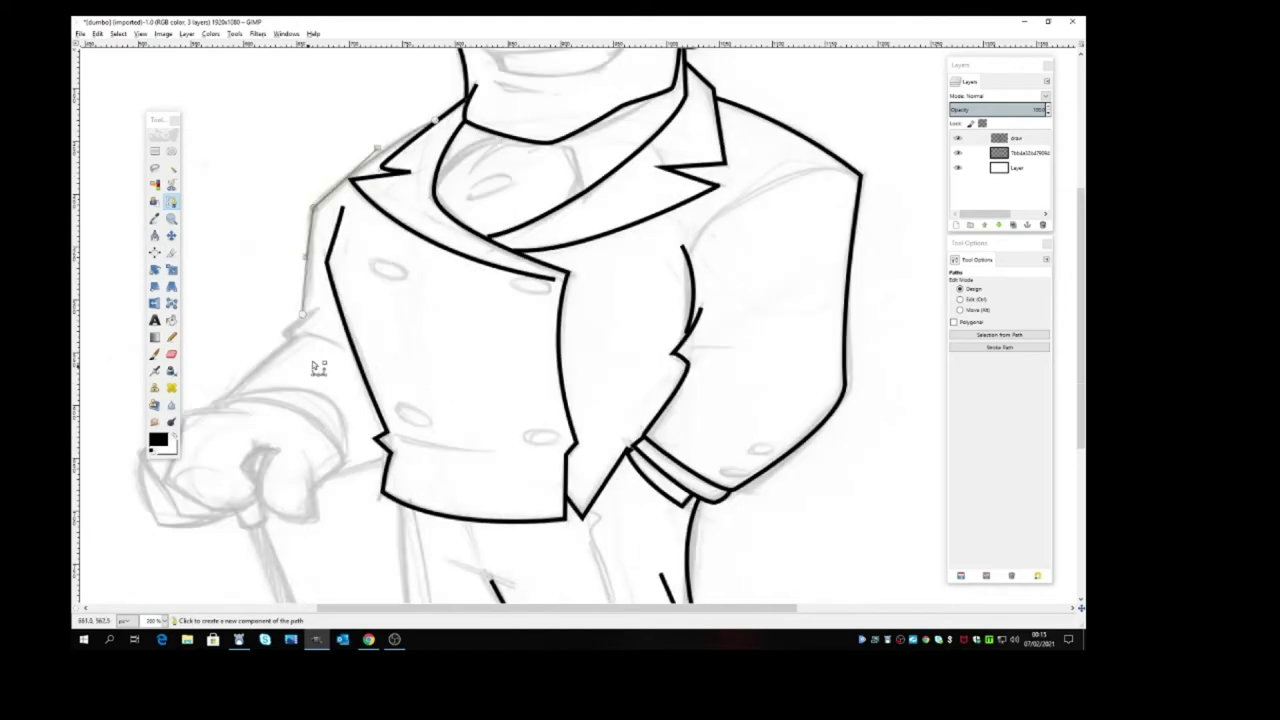
{"action": "left_click", "coordinate": [999, 347]}
{"action": "left_click", "coordinate": [1007, 444]}
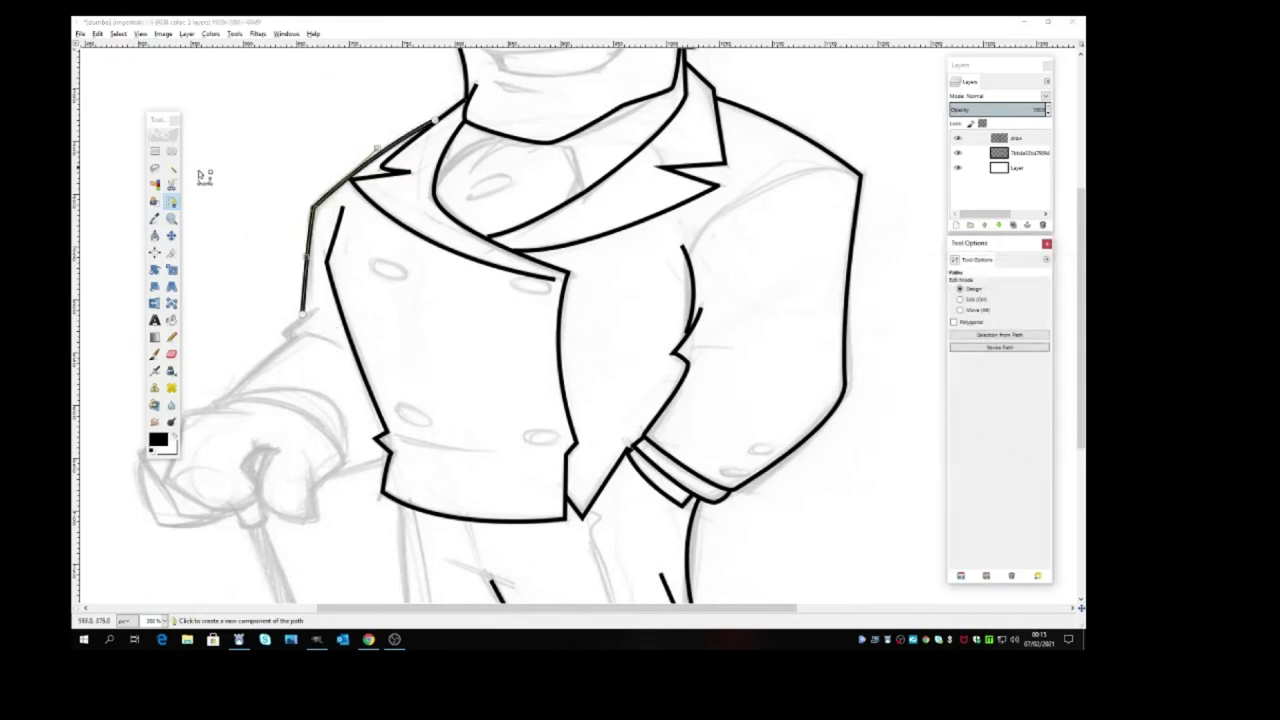
Ink a short black line along the arm's sketch line
{"action": "left_click", "coordinate": [171, 235]}
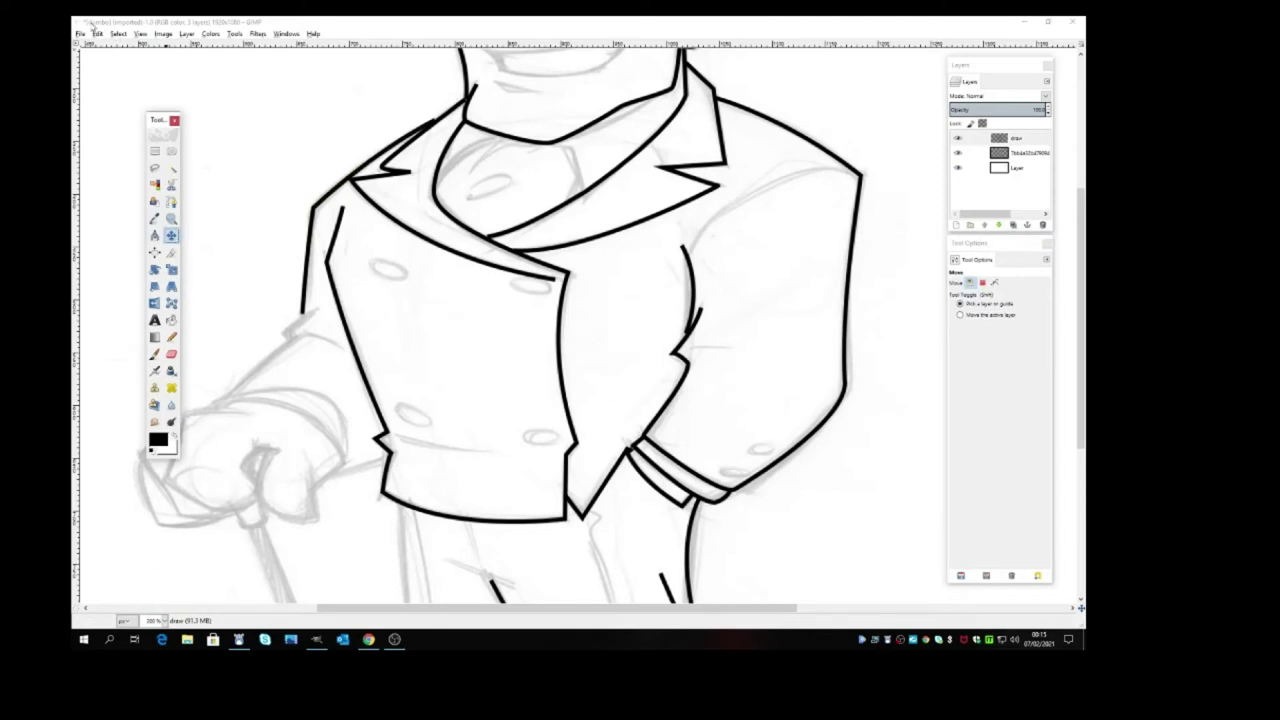
{"action": "left_click", "coordinate": [171, 201]}
{"action": "left_click", "coordinate": [316, 310]}
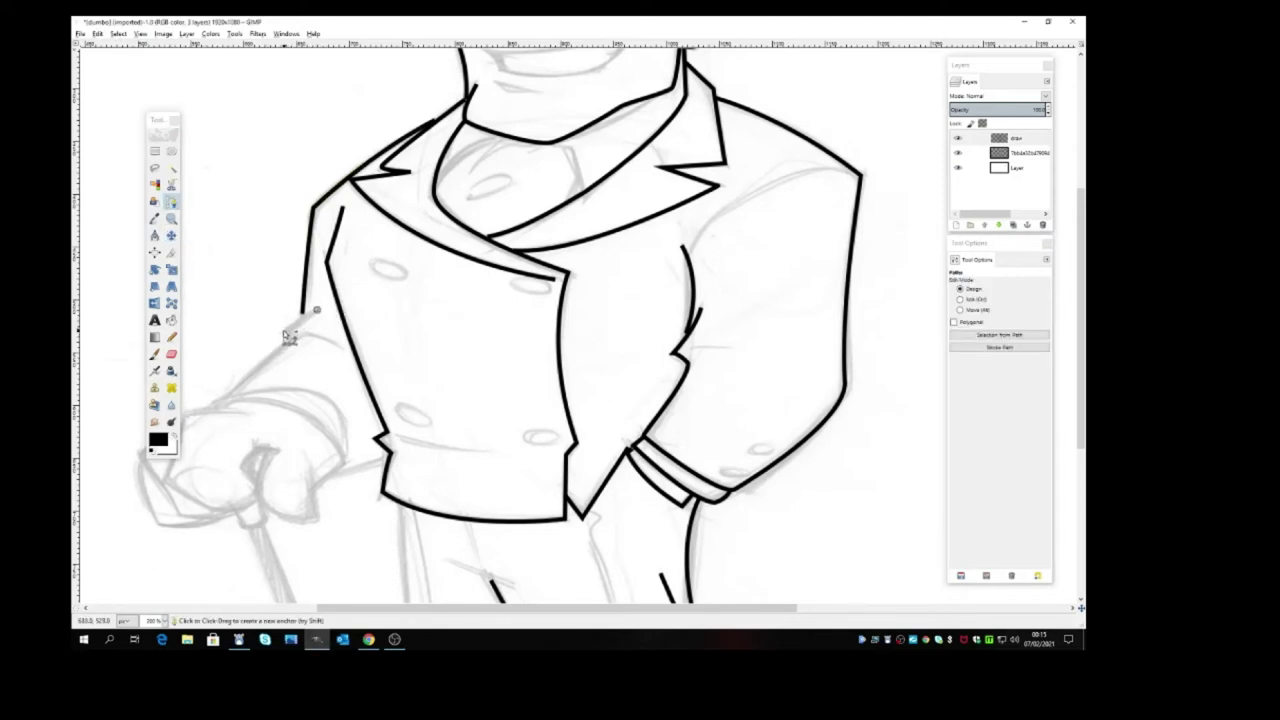
{"action": "left_click", "coordinate": [283, 331]}
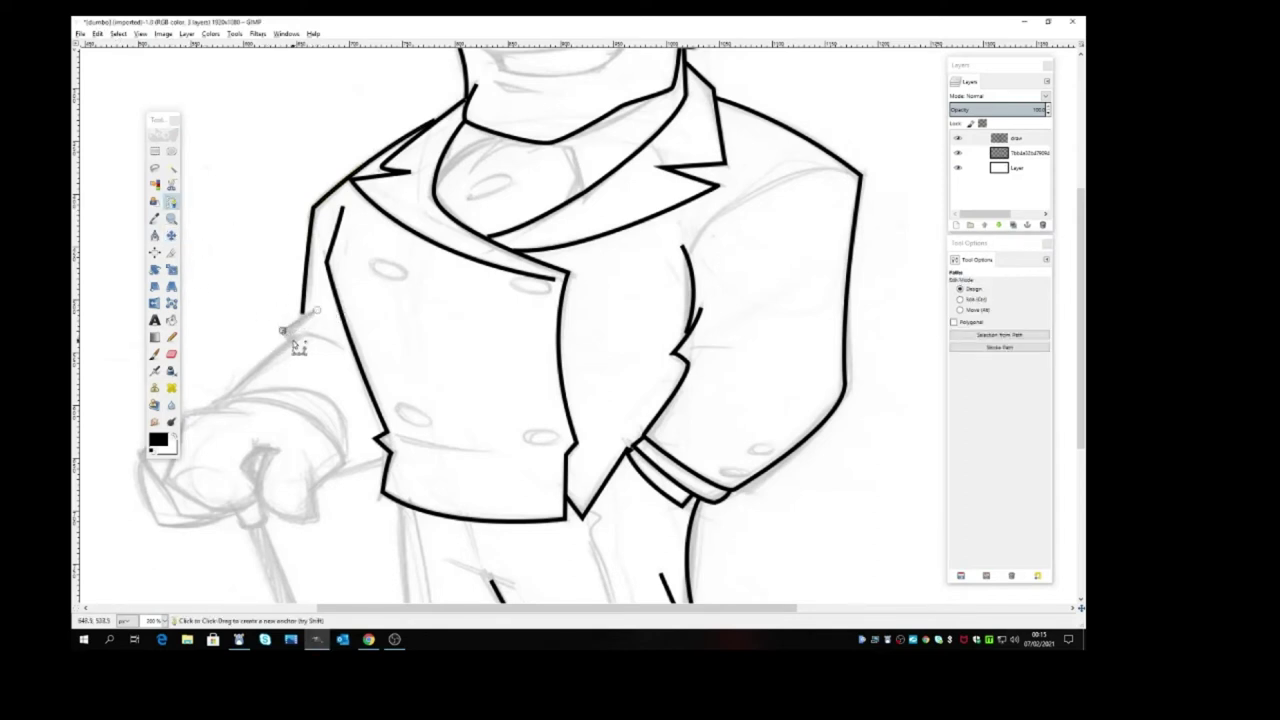
{"action": "left_click", "coordinate": [999, 347]}
{"action": "left_click", "coordinate": [1018, 445]}
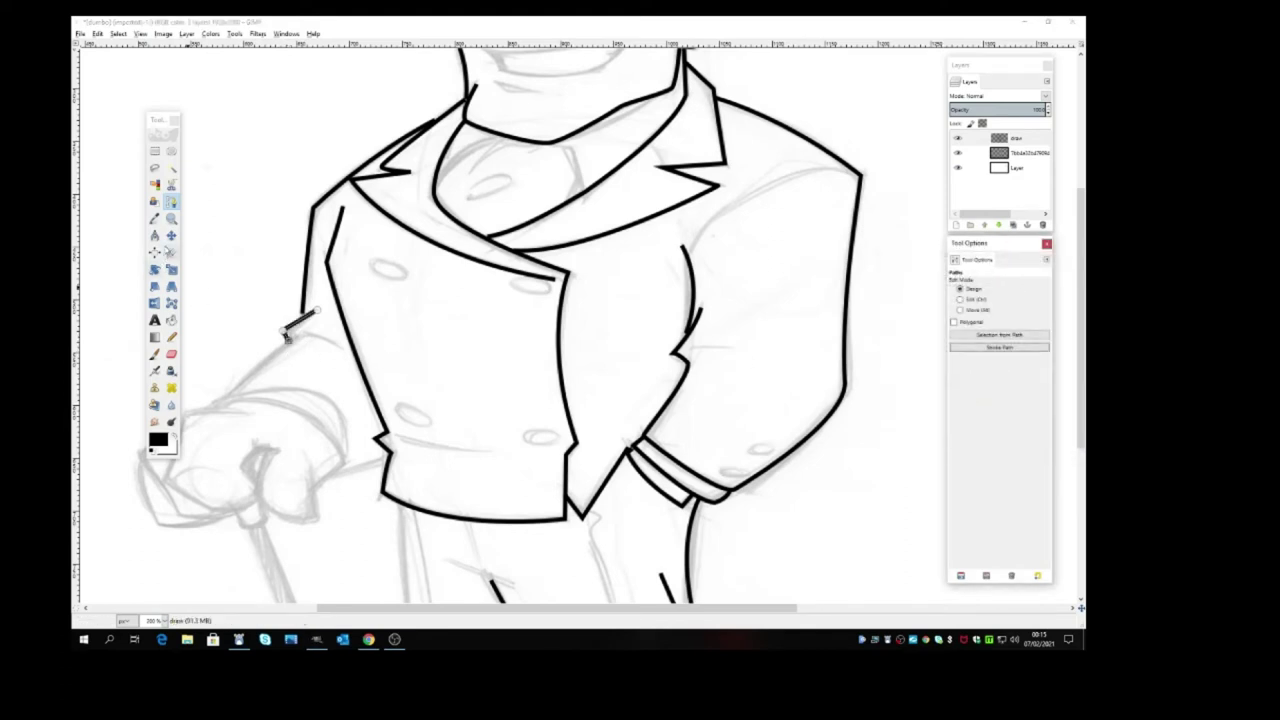
Stroke a small black notch at the coat edge where the sleeve meets it
{"action": "left_click", "coordinate": [171, 235]}
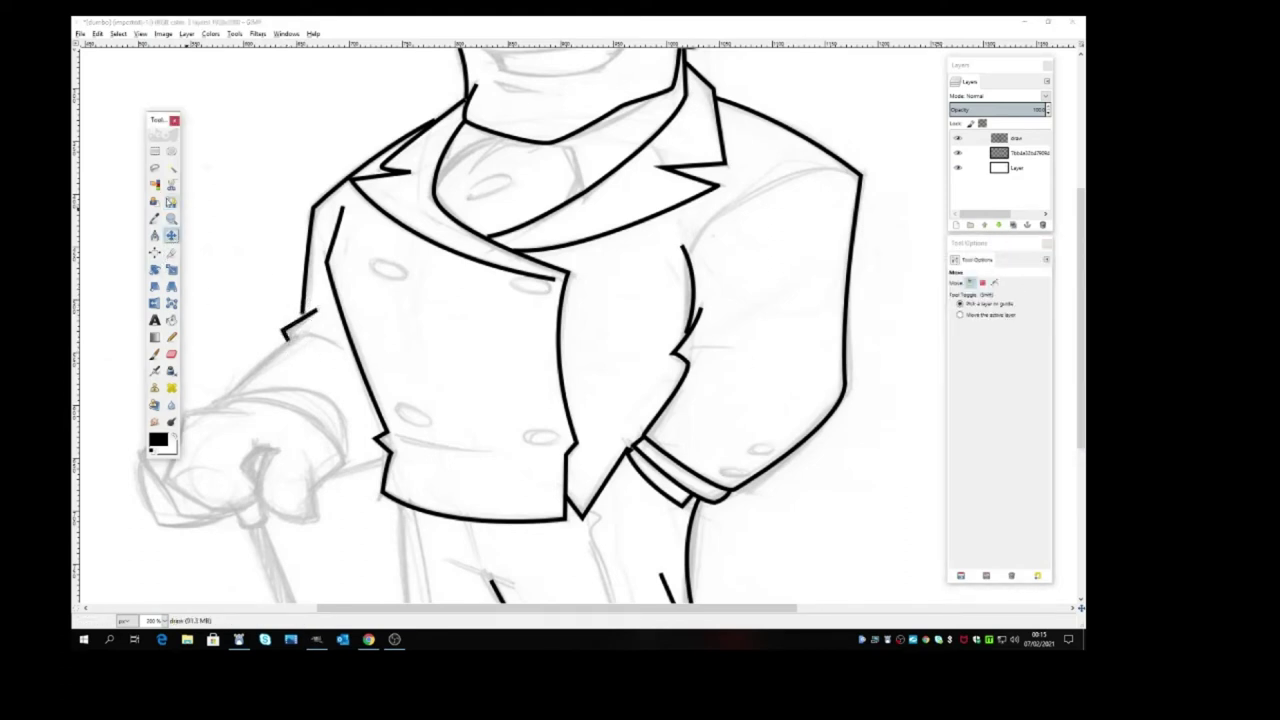
{"action": "left_click", "coordinate": [171, 203]}
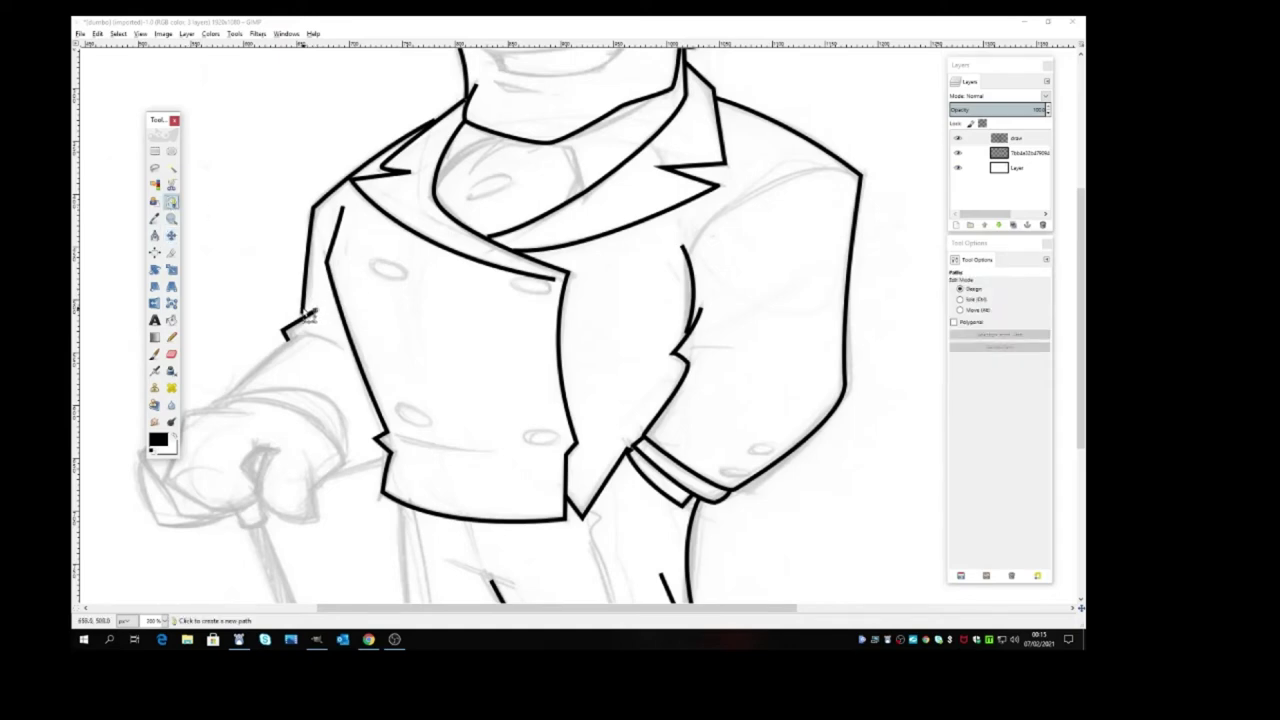
{"action": "left_click", "coordinate": [302, 312]}
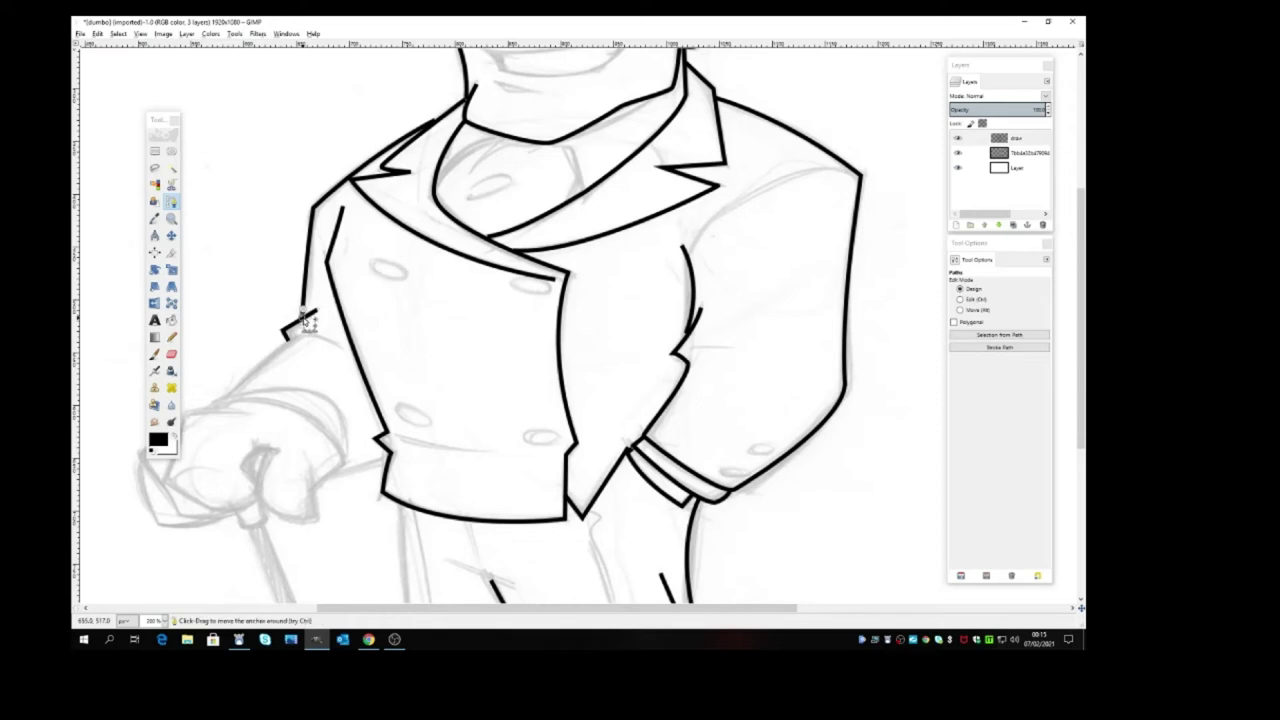
{"action": "left_click", "coordinate": [999, 347]}
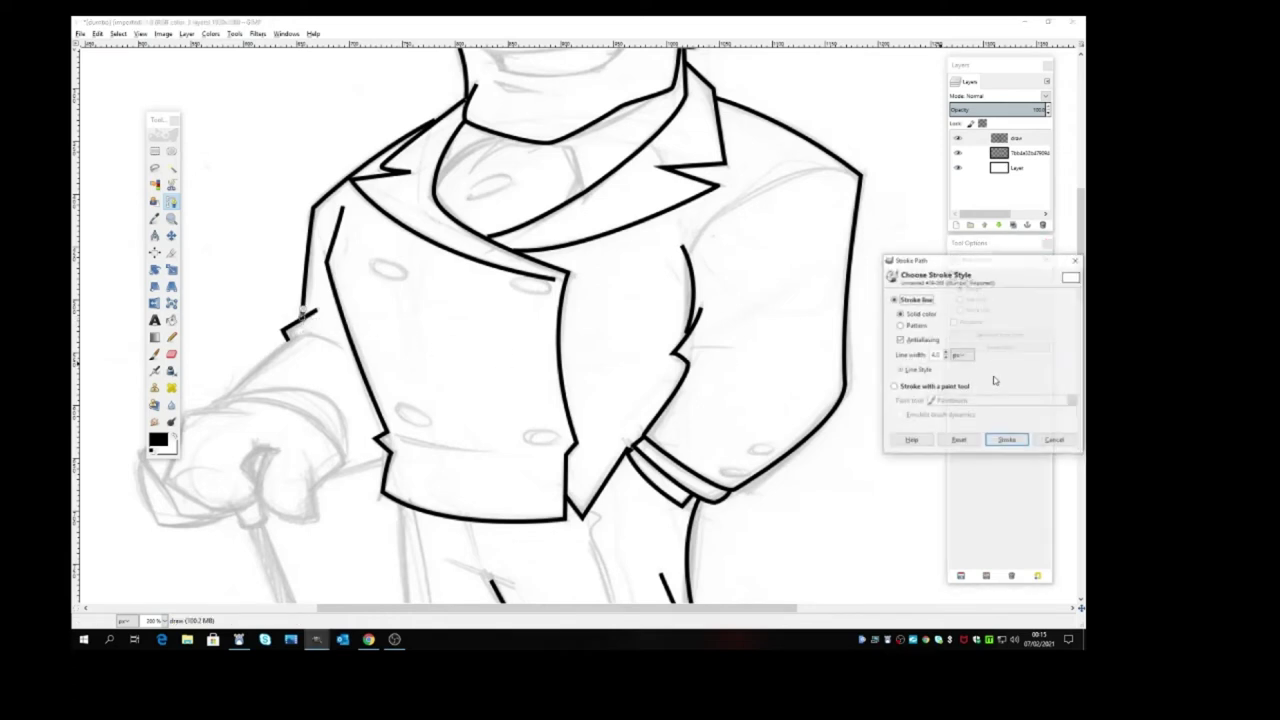
{"action": "left_click", "coordinate": [1006, 439]}
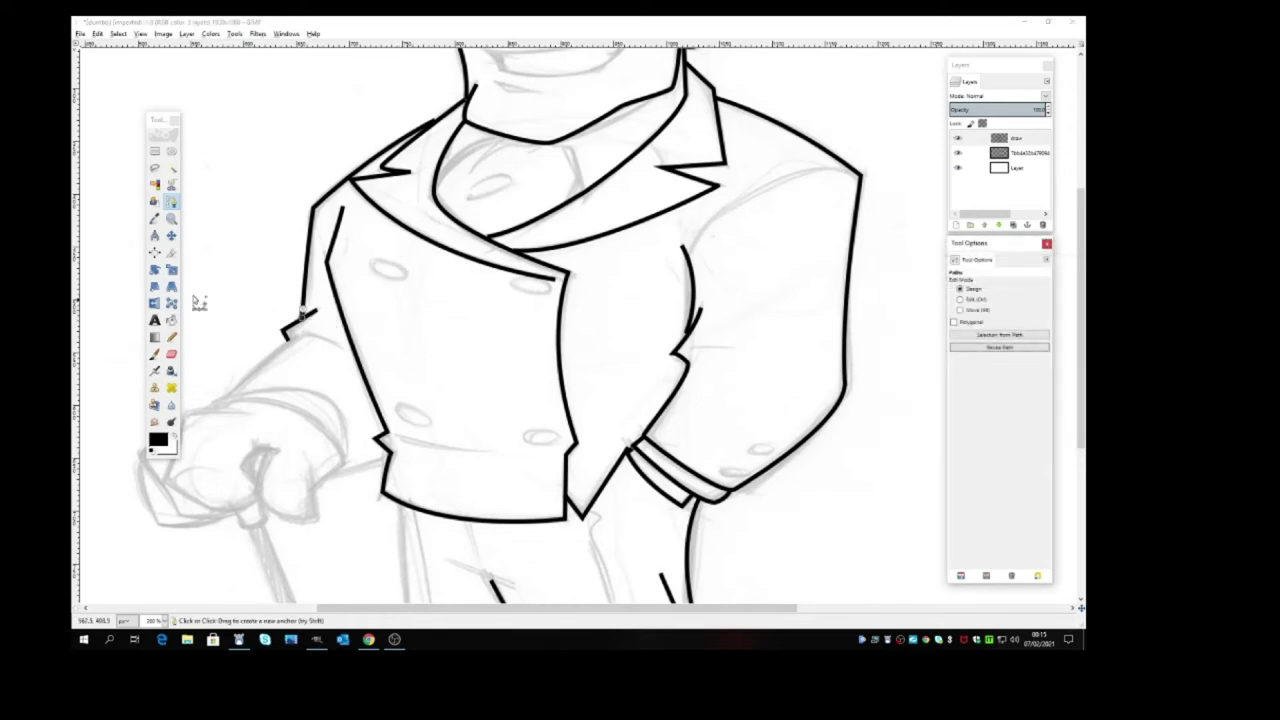
{"action": "left_click", "coordinate": [171, 202]}
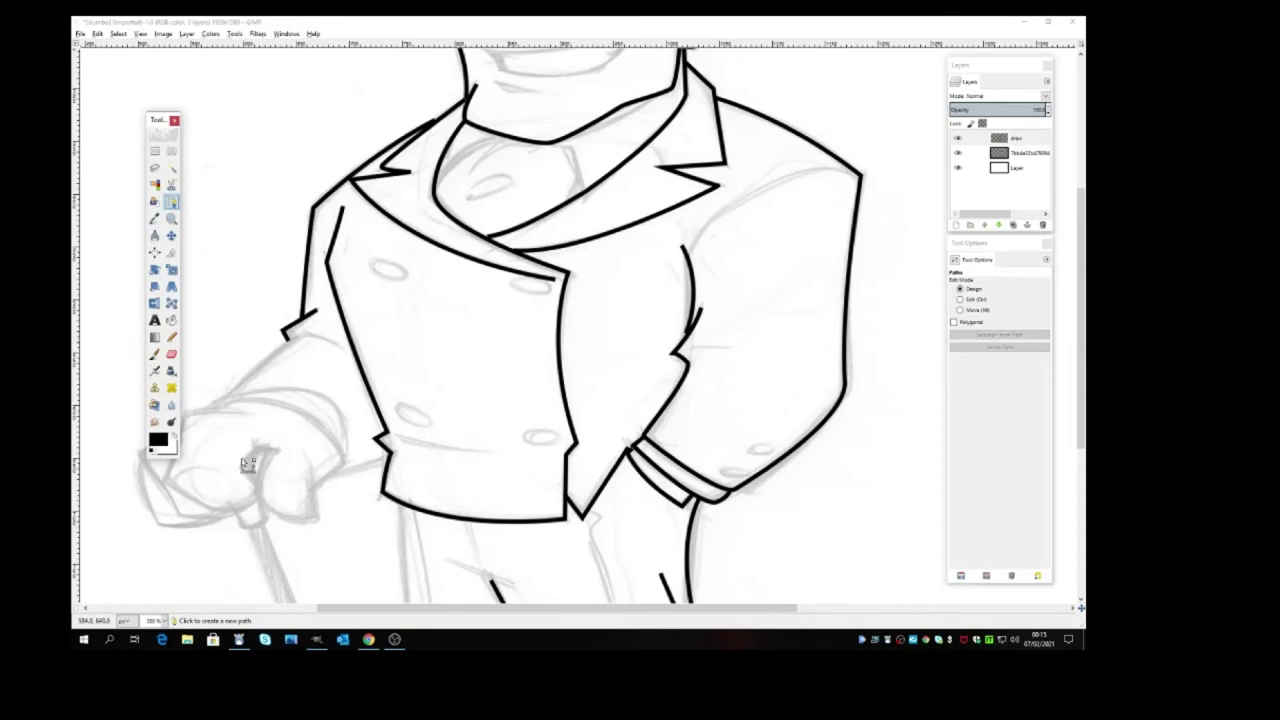
Trace the upper and lower sleeve edges with curved anchors and stroke them in black
{"action": "left_click_drag", "start_coordinate": [498, 611], "coordinate": [398, 611]}
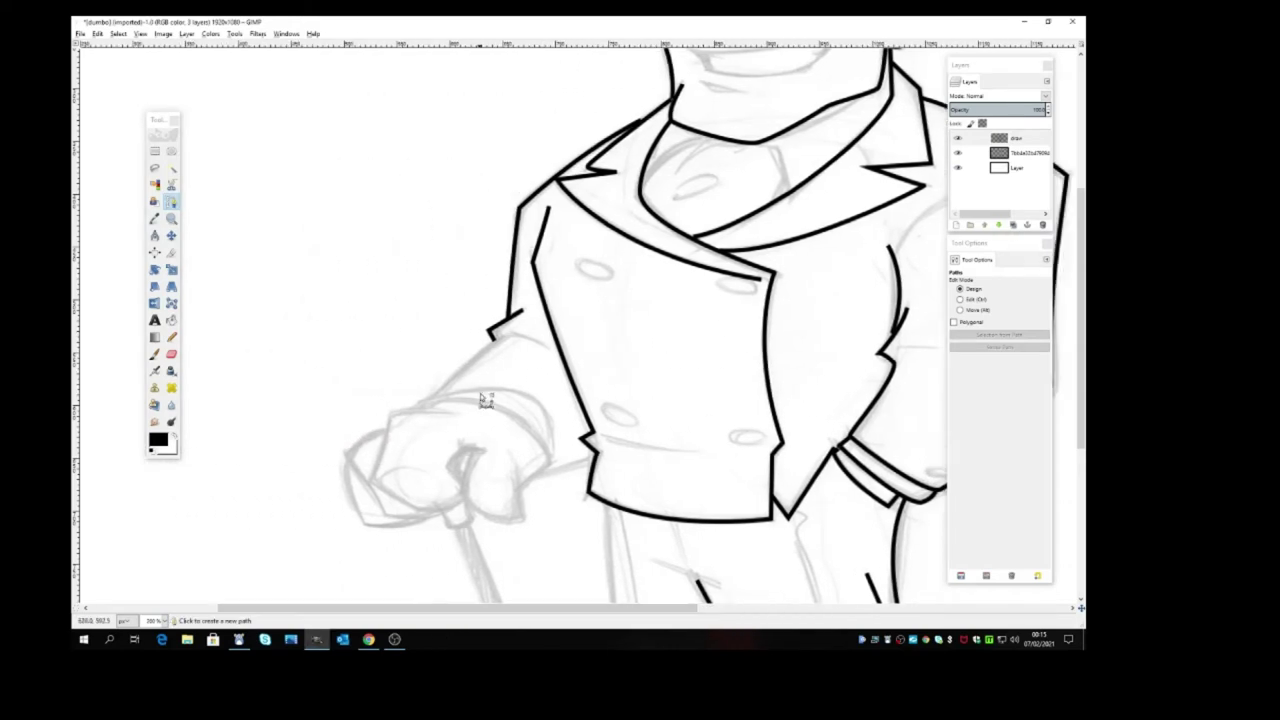
{"action": "left_click", "coordinate": [547, 347]}
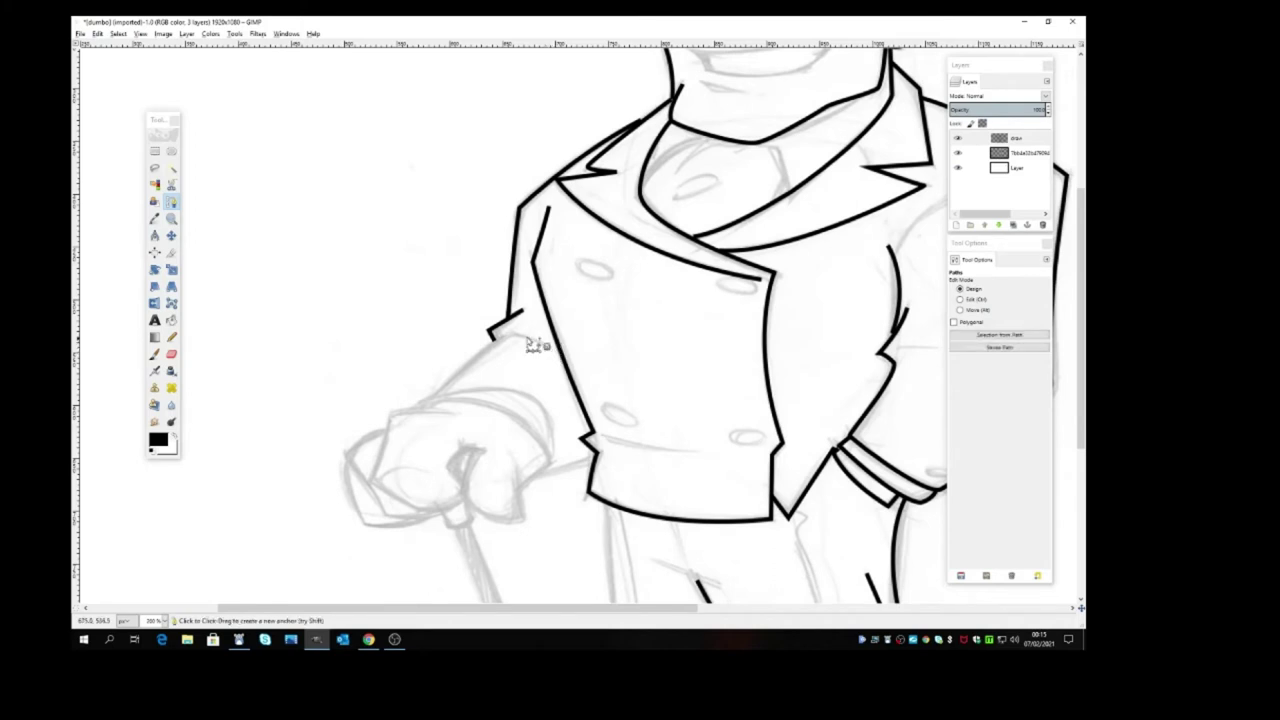
{"action": "left_click_drag", "start_coordinate": [503, 335], "coordinate": [465, 336]}
{"action": "left_click", "coordinate": [434, 399]}
{"action": "left_click", "coordinate": [503, 336]}
{"action": "left_click_drag", "start_coordinate": [480, 345], "coordinate": [486, 349]}
{"action": "left_click_drag", "start_coordinate": [528, 398], "coordinate": [554, 417]}
{"action": "left_click", "coordinate": [551, 450]}
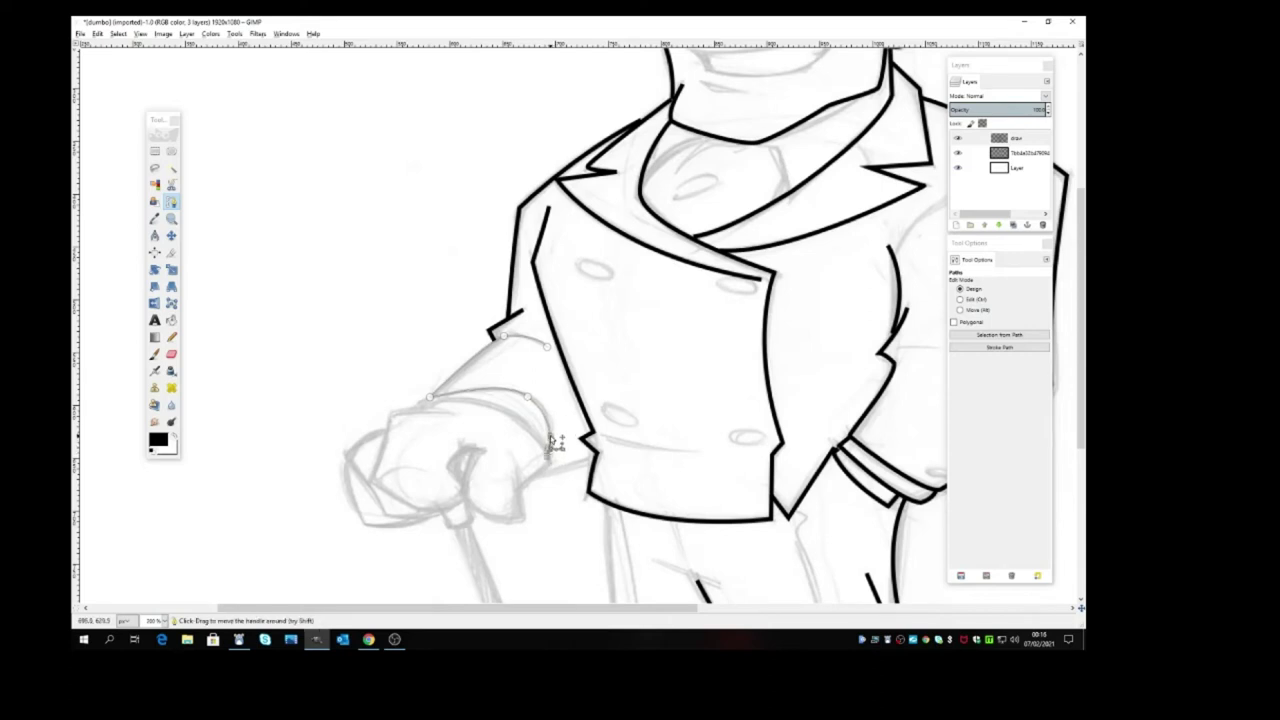
{"action": "left_click", "coordinate": [1000, 347]}
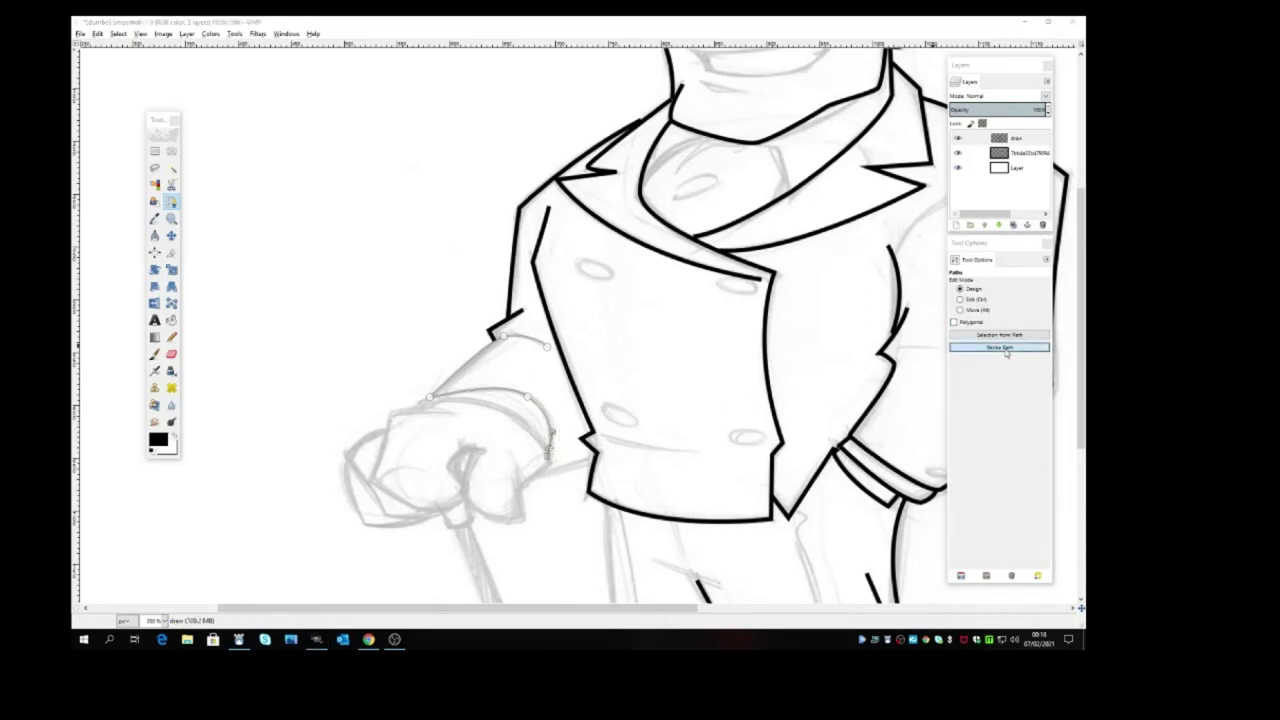
{"action": "left_click", "coordinate": [1008, 441]}
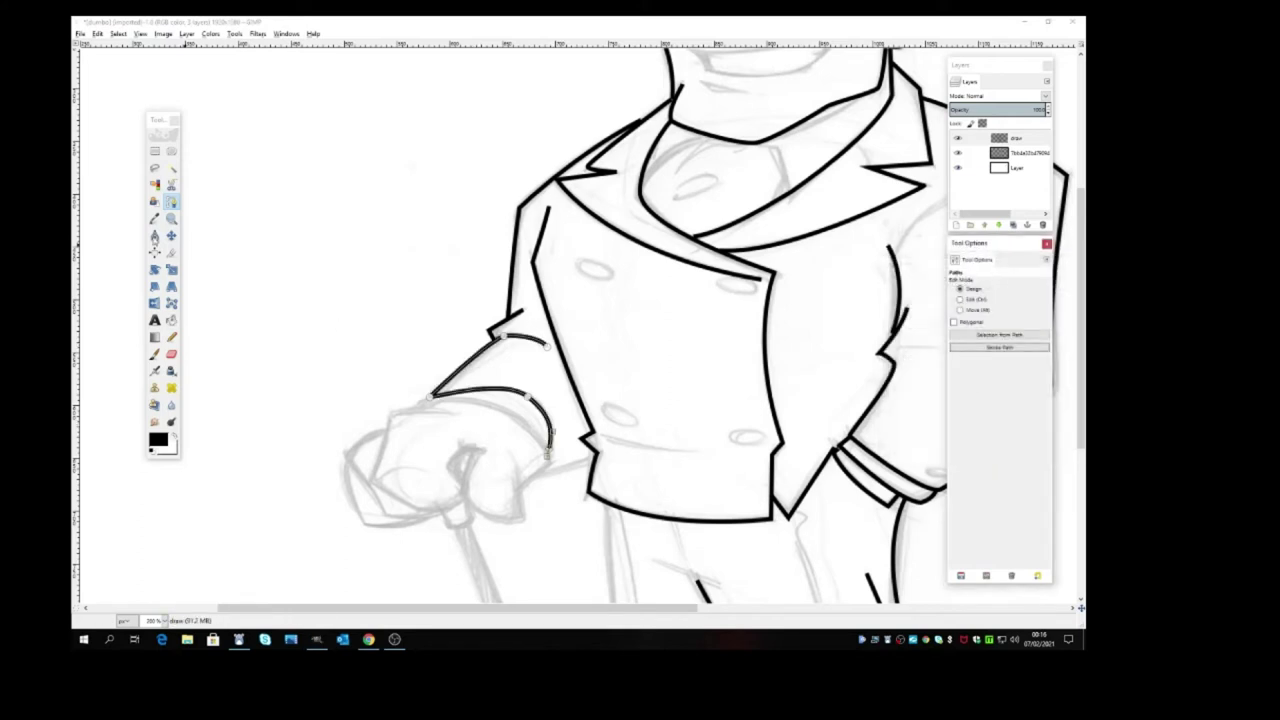
Trace a new curved path around the cuff and stroke it in black
{"action": "left_click", "coordinate": [172, 235]}
{"action": "left_click", "coordinate": [172, 202]}
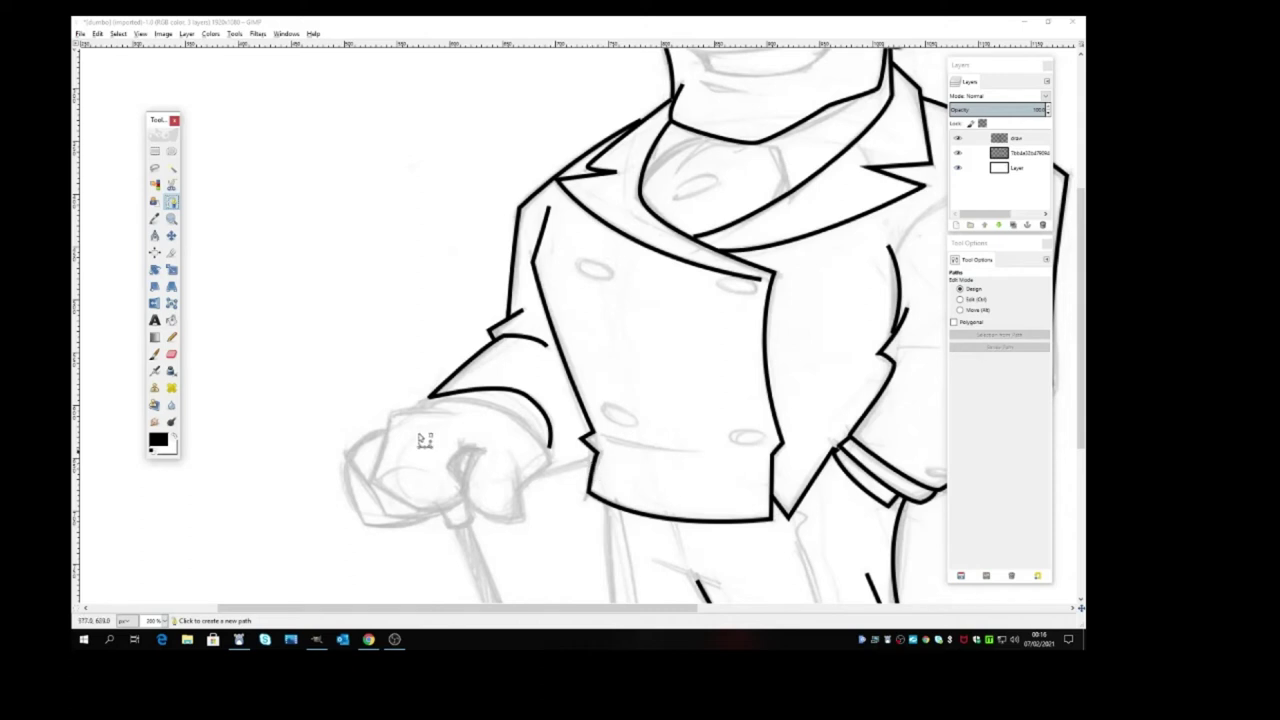
{"action": "left_click", "coordinate": [549, 463]}
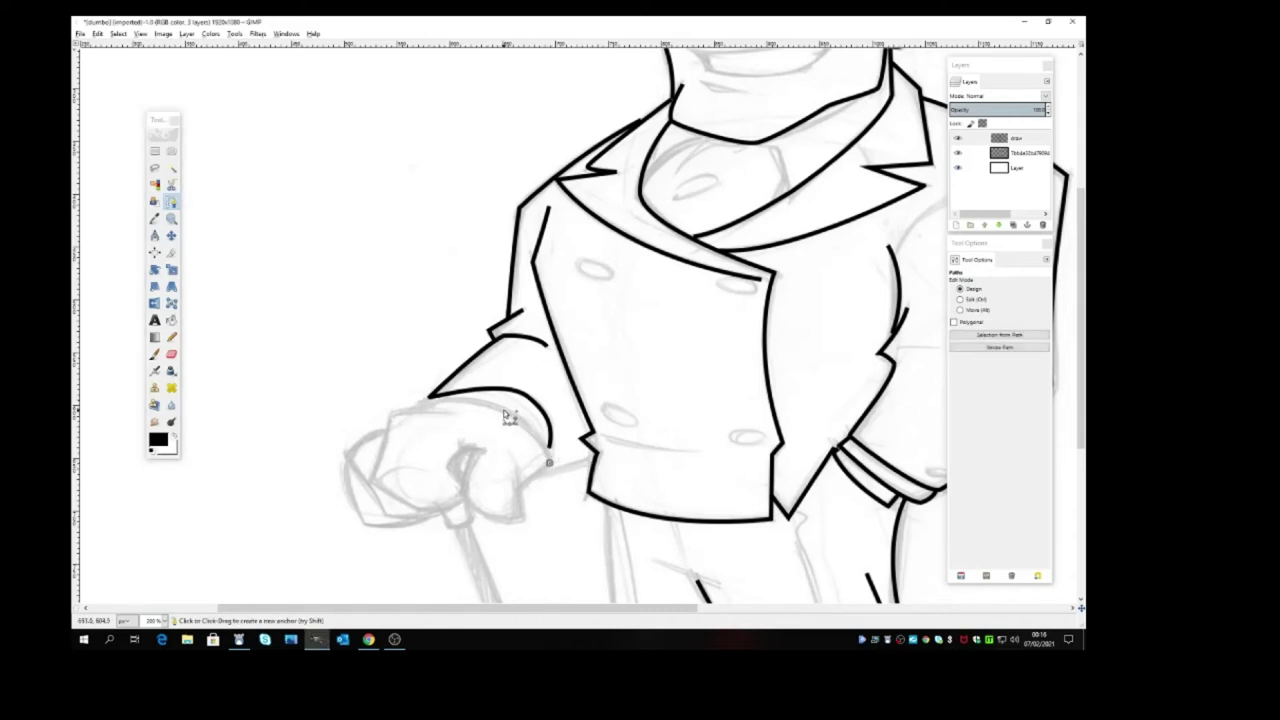
{"action": "mouse_move", "coordinate": [505, 411]}
{"action": "left_mouse_down"}
{"action": "mouse_move", "coordinate": [421, 406]}
{"action": "mouse_move", "coordinate": [486, 409]}
{"action": "left_mouse_up"}
{"action": "left_click", "coordinate": [432, 403]}
{"action": "left_click", "coordinate": [1000, 347]}
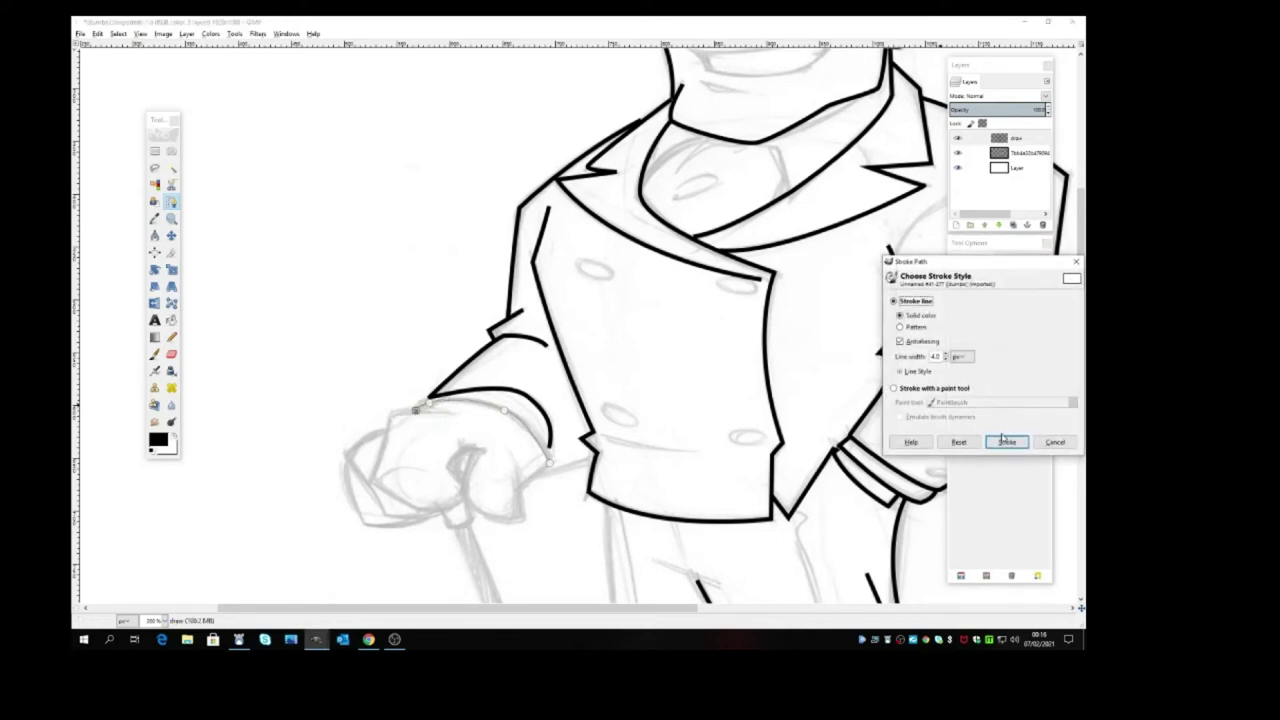
{"action": "left_click", "coordinate": [1006, 443]}
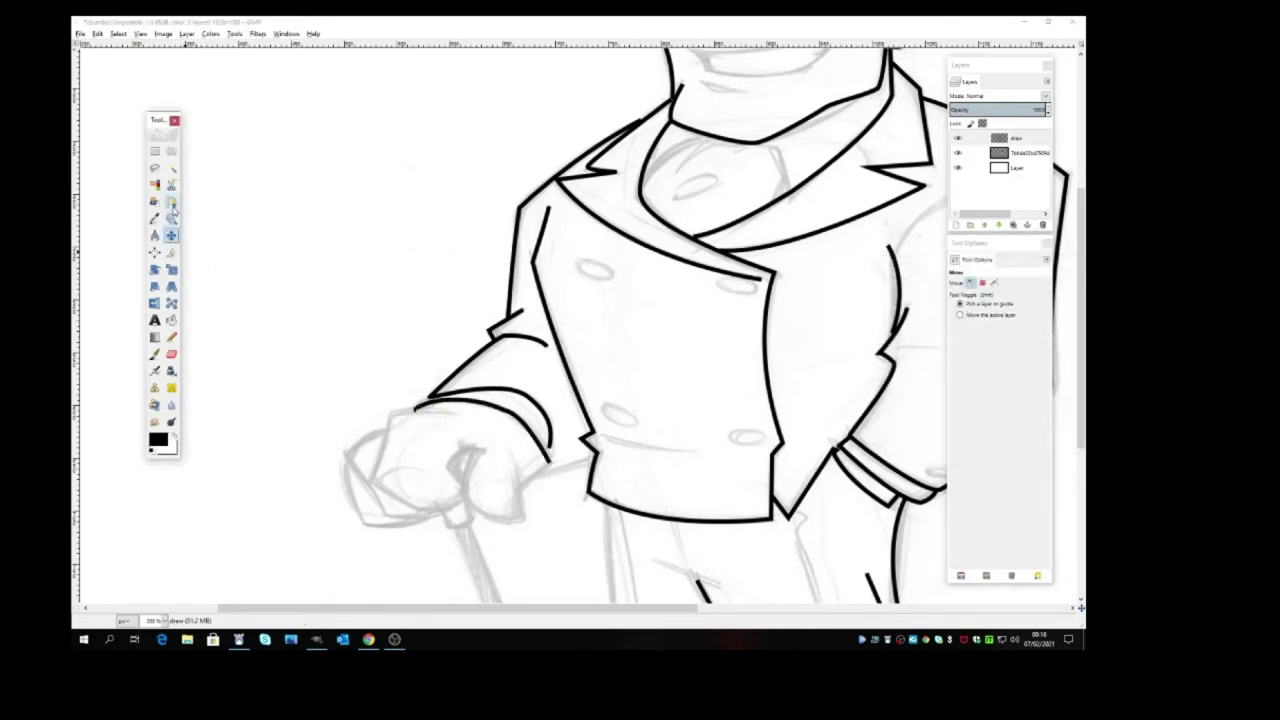
Place curved anchors across the hand's top, front, knuckles and fingers
{"action": "left_click", "coordinate": [456, 414]}
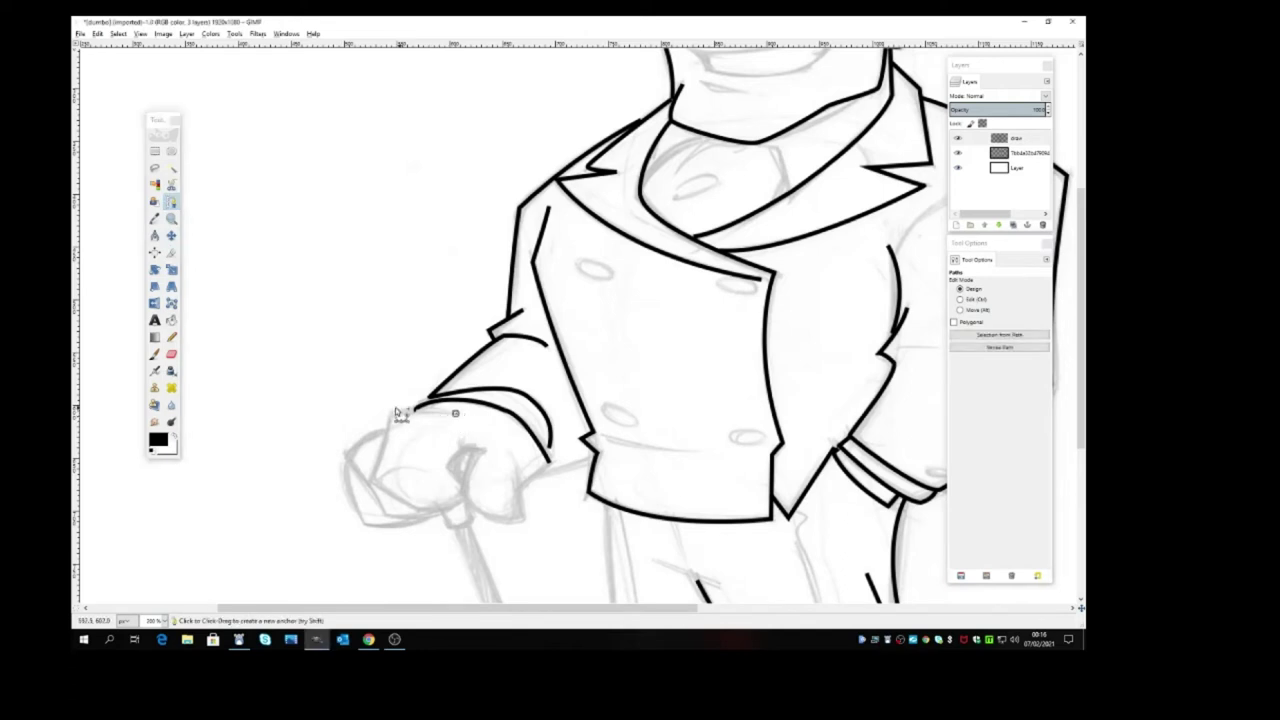
{"action": "left_click_drag", "start_coordinate": [391, 415], "coordinate": [375, 421]}
{"action": "left_click_drag", "start_coordinate": [384, 448], "coordinate": [374, 476]}
{"action": "left_click", "coordinate": [418, 510]}
{"action": "left_click", "coordinate": [462, 500]}
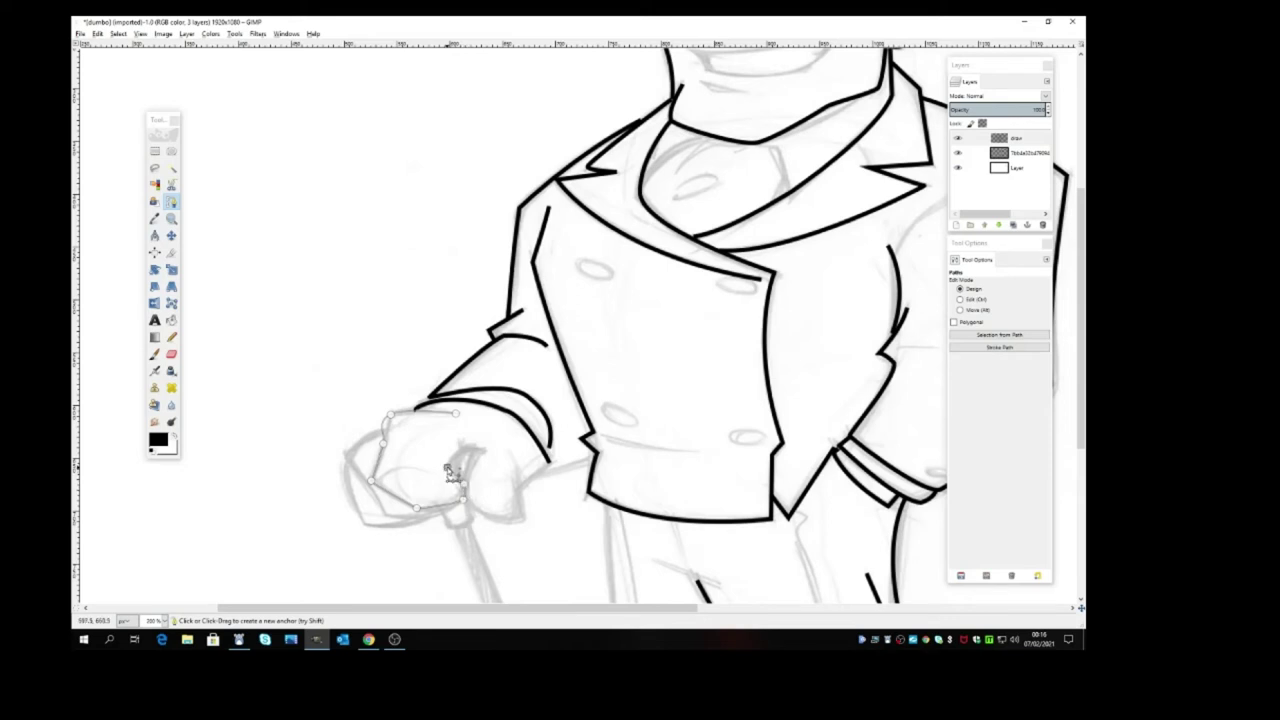
{"action": "left_click", "coordinate": [447, 467]}
{"action": "left_click", "coordinate": [466, 476]}
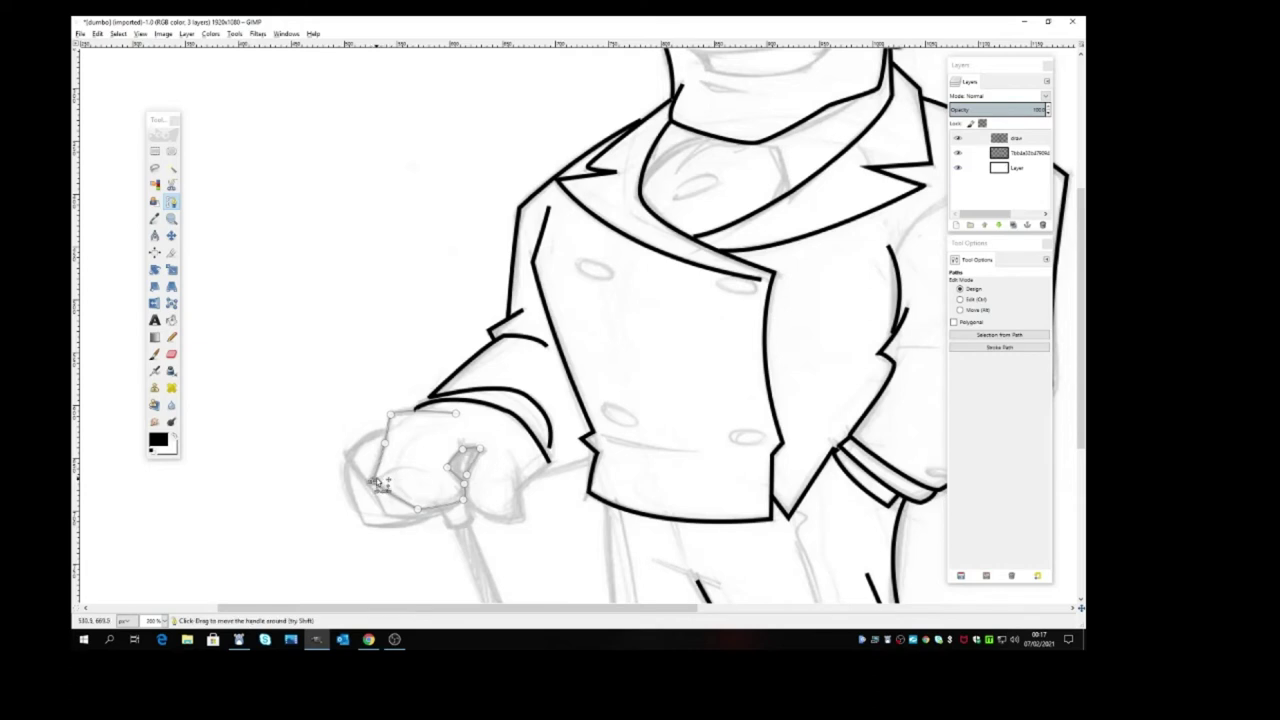
{"action": "left_click", "coordinate": [465, 475]}
Finish the outline below the hand and up the finger, then stroke it black
{"action": "left_click_drag", "start_coordinate": [507, 520], "coordinate": [528, 522]}
{"action": "left_click", "coordinate": [524, 521]}
{"action": "mouse_move", "coordinate": [505, 526]}
{"action": "left_mouse_down"}
{"action": "mouse_move", "coordinate": [540, 524]}
{"action": "mouse_move", "coordinate": [526, 512]}
{"action": "left_mouse_up"}
{"action": "left_click", "coordinate": [519, 490]}
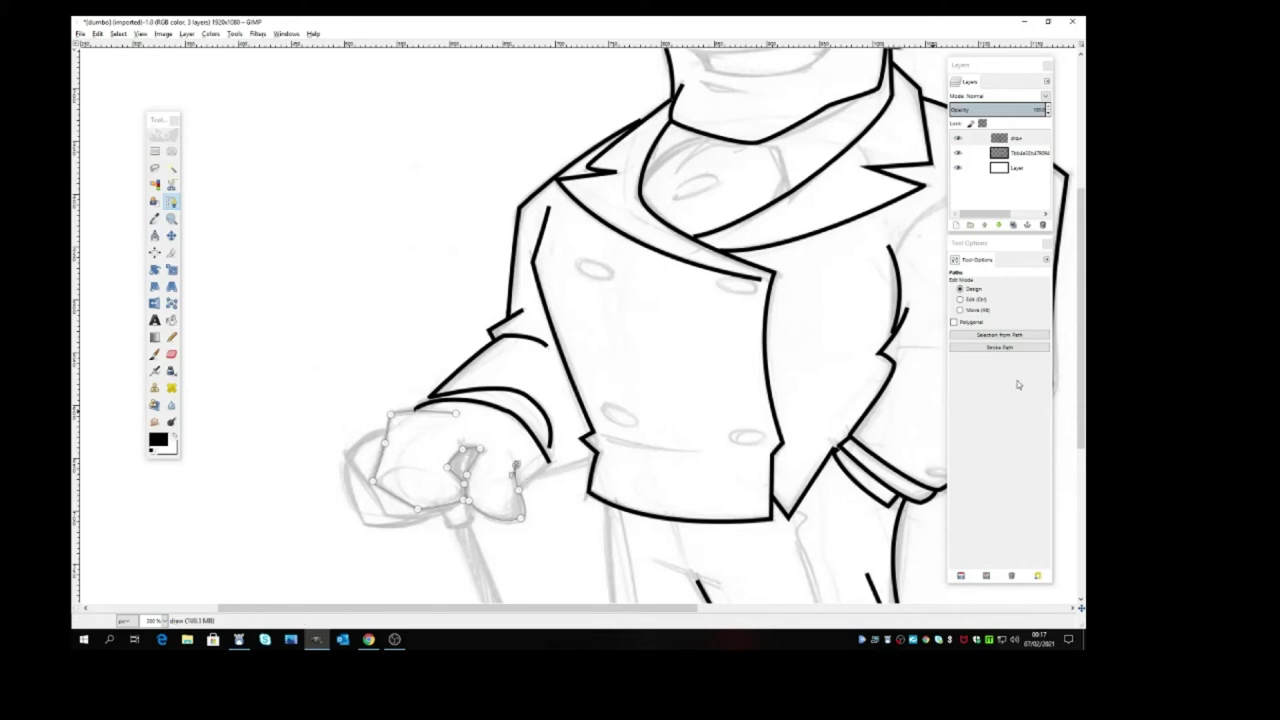
{"action": "left_click", "coordinate": [1000, 347]}
{"action": "left_click", "coordinate": [1010, 441]}
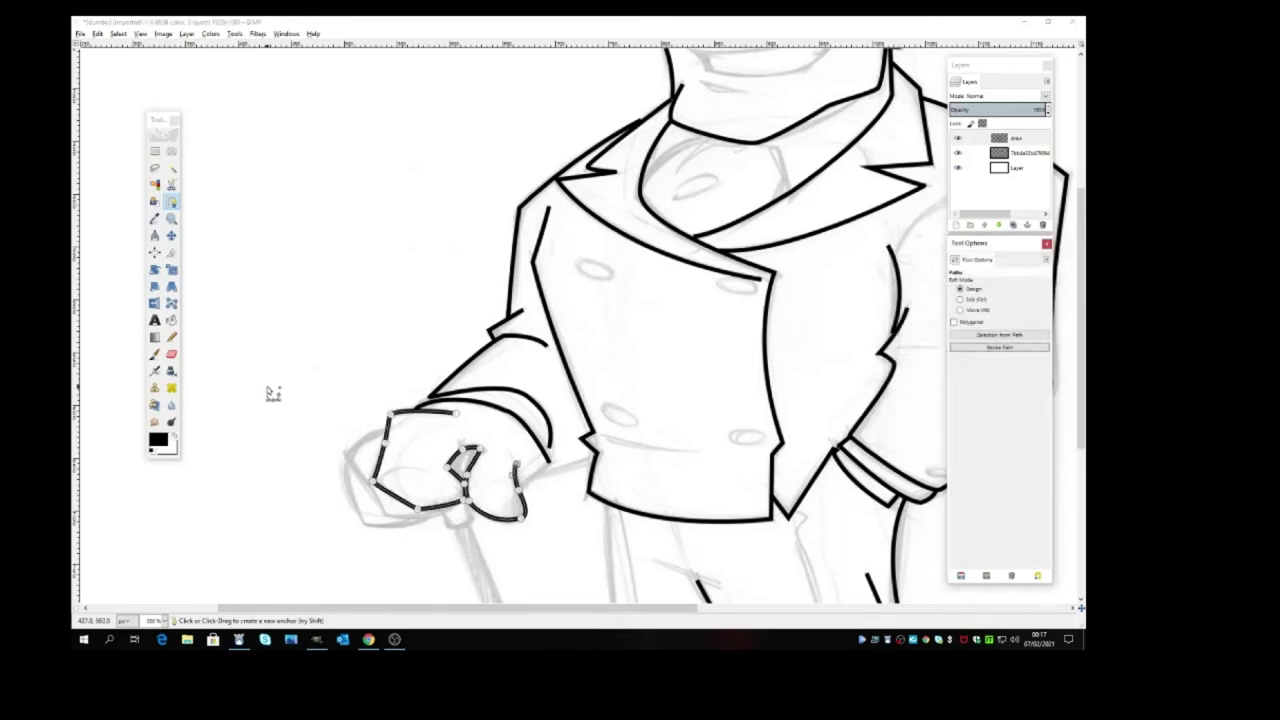
Stroke a short extra black line between the wrist and fingers
{"action": "left_click", "coordinate": [171, 236]}
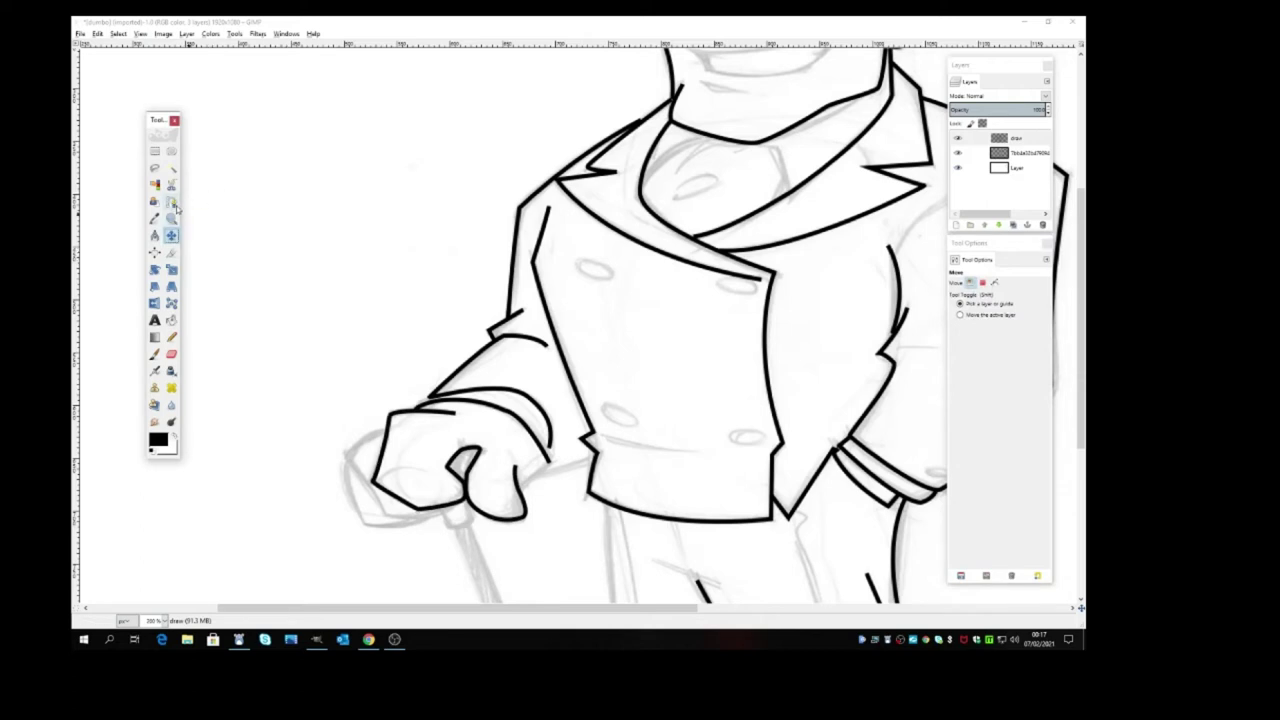
{"action": "left_click", "coordinate": [174, 204]}
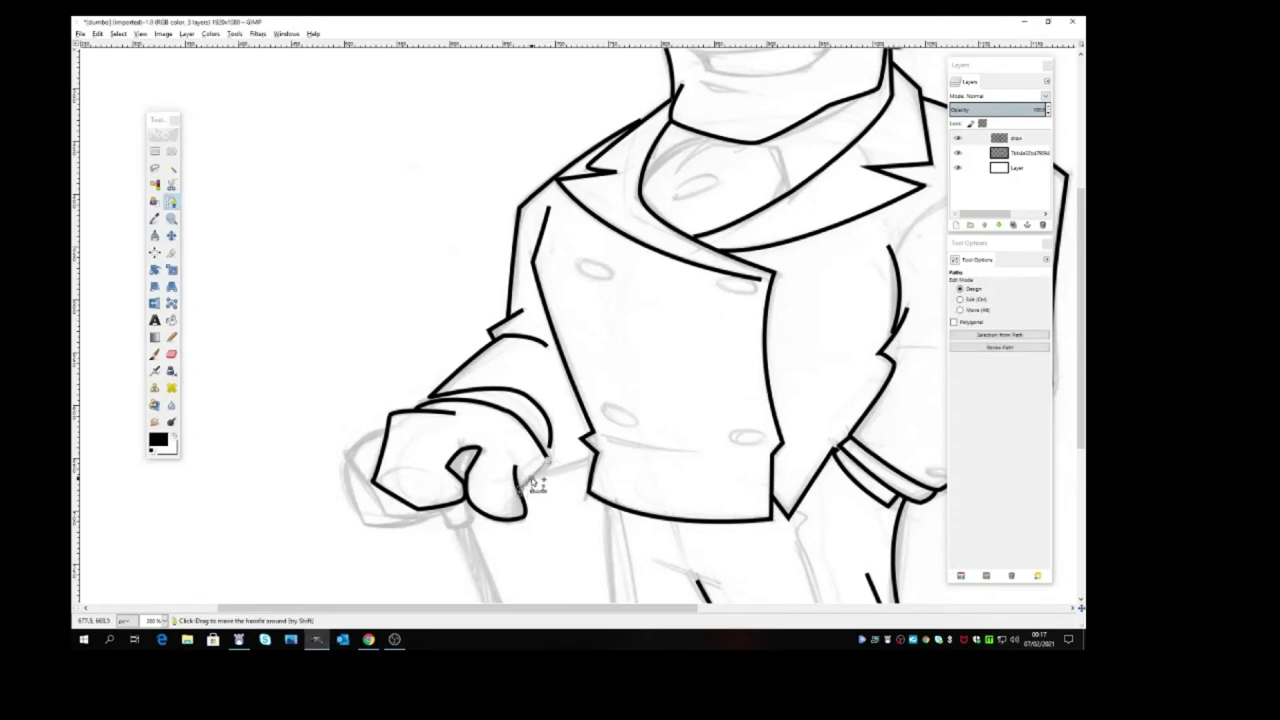
{"action": "left_click", "coordinate": [1000, 346]}
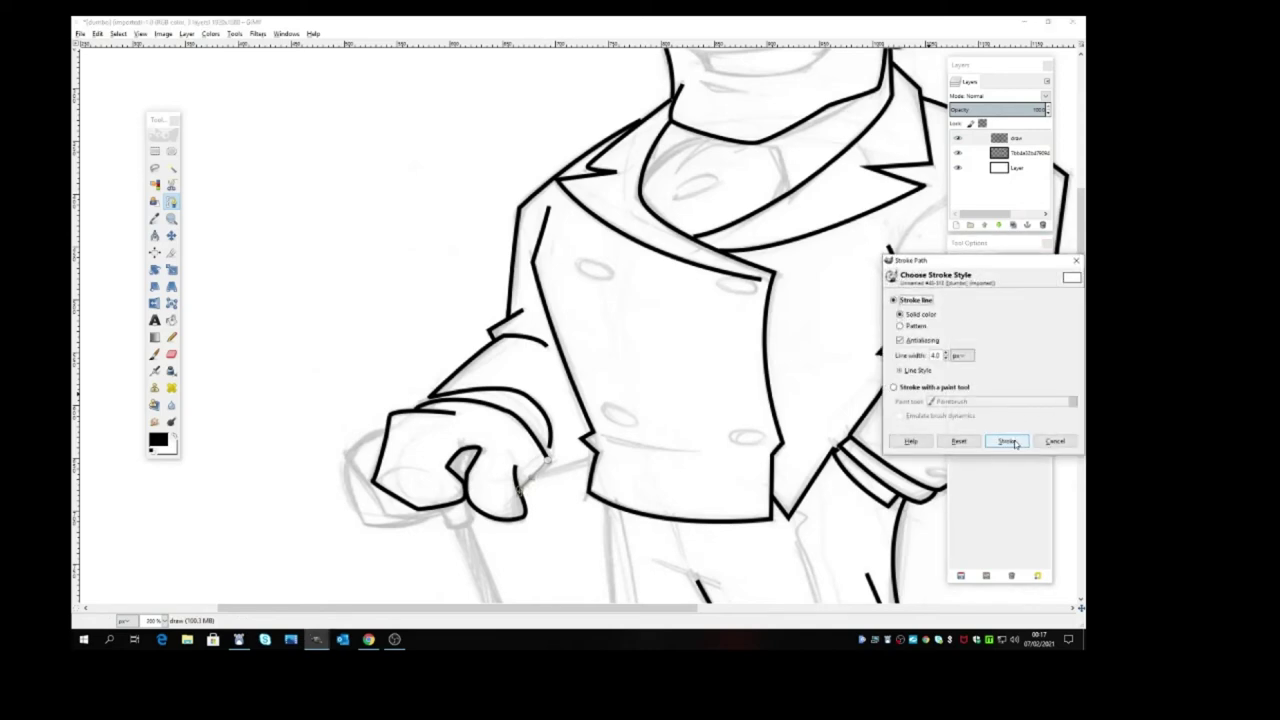
{"action": "left_click", "coordinate": [1006, 439]}
{"action": "left_click", "coordinate": [171, 235]}
Trace and refine a curved path around the hand's lower left, then ink it black
{"action": "left_click", "coordinate": [171, 201]}
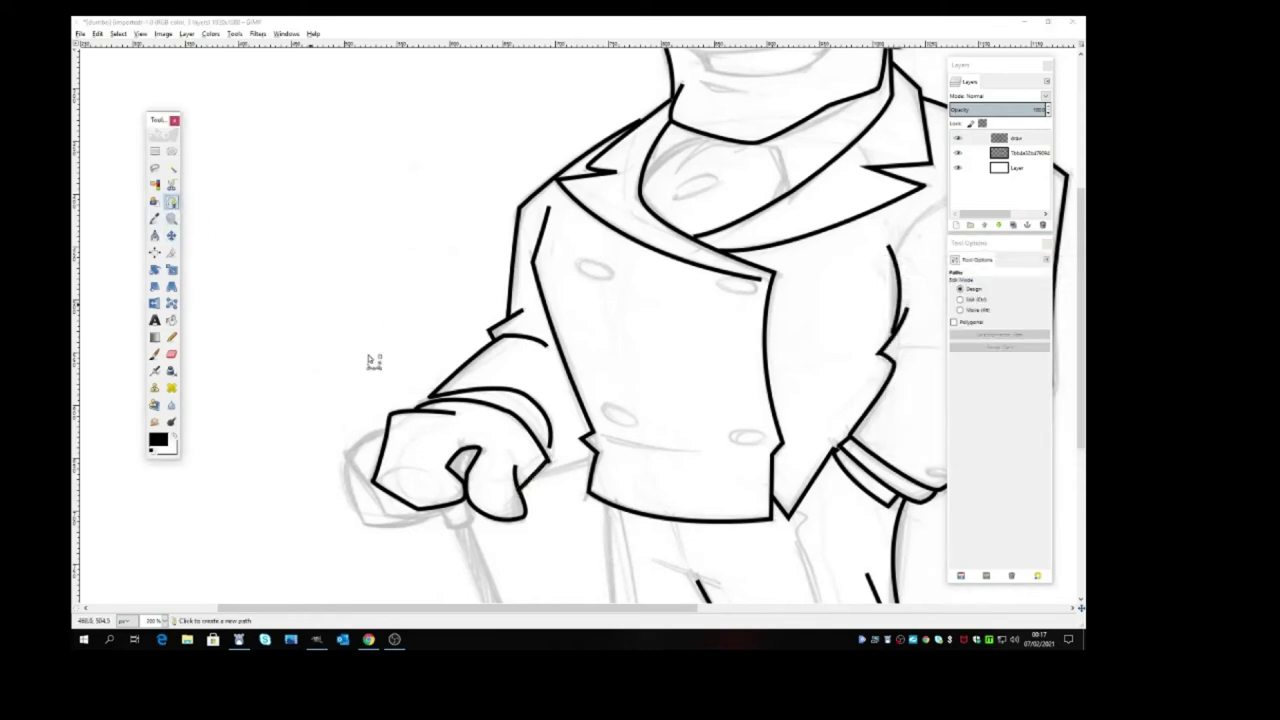
{"action": "left_click", "coordinate": [388, 432]}
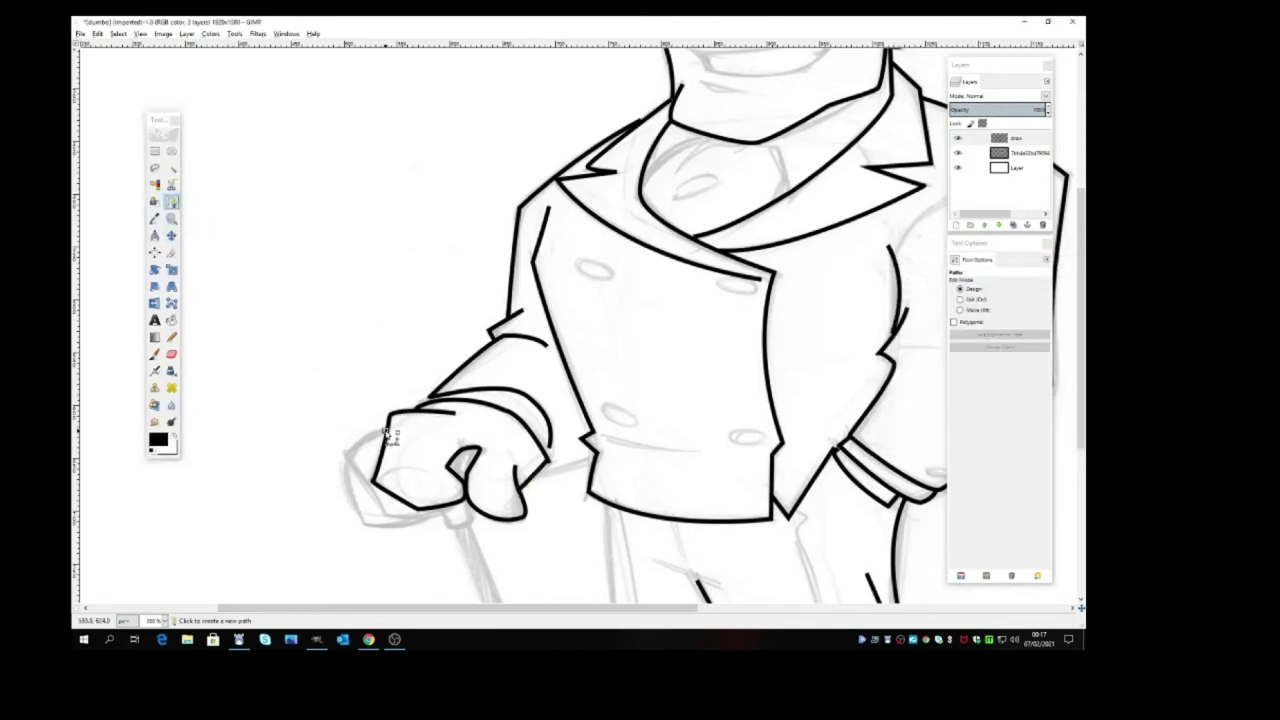
{"action": "left_click", "coordinate": [338, 476]}
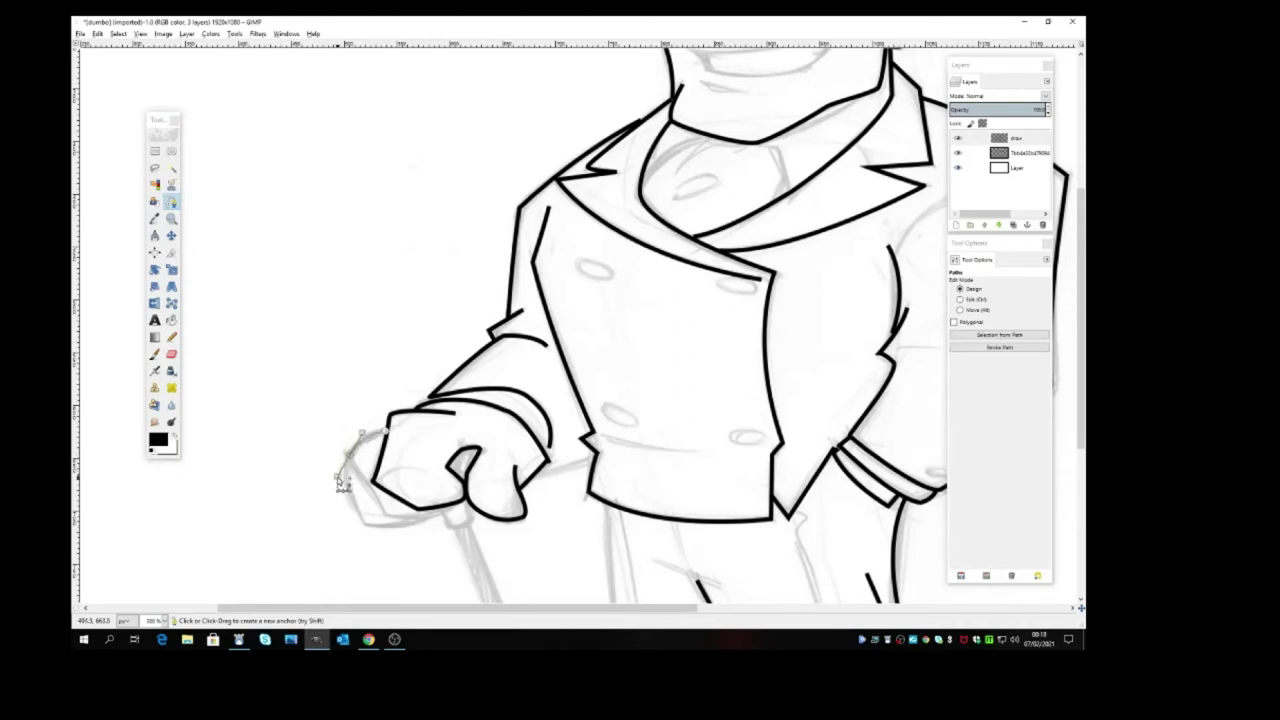
{"action": "left_click_drag", "start_coordinate": [390, 522], "coordinate": [455, 513]}
{"action": "left_click_drag", "start_coordinate": [350, 456], "coordinate": [328, 474]}
{"action": "left_click_drag", "start_coordinate": [386, 518], "coordinate": [393, 498]}
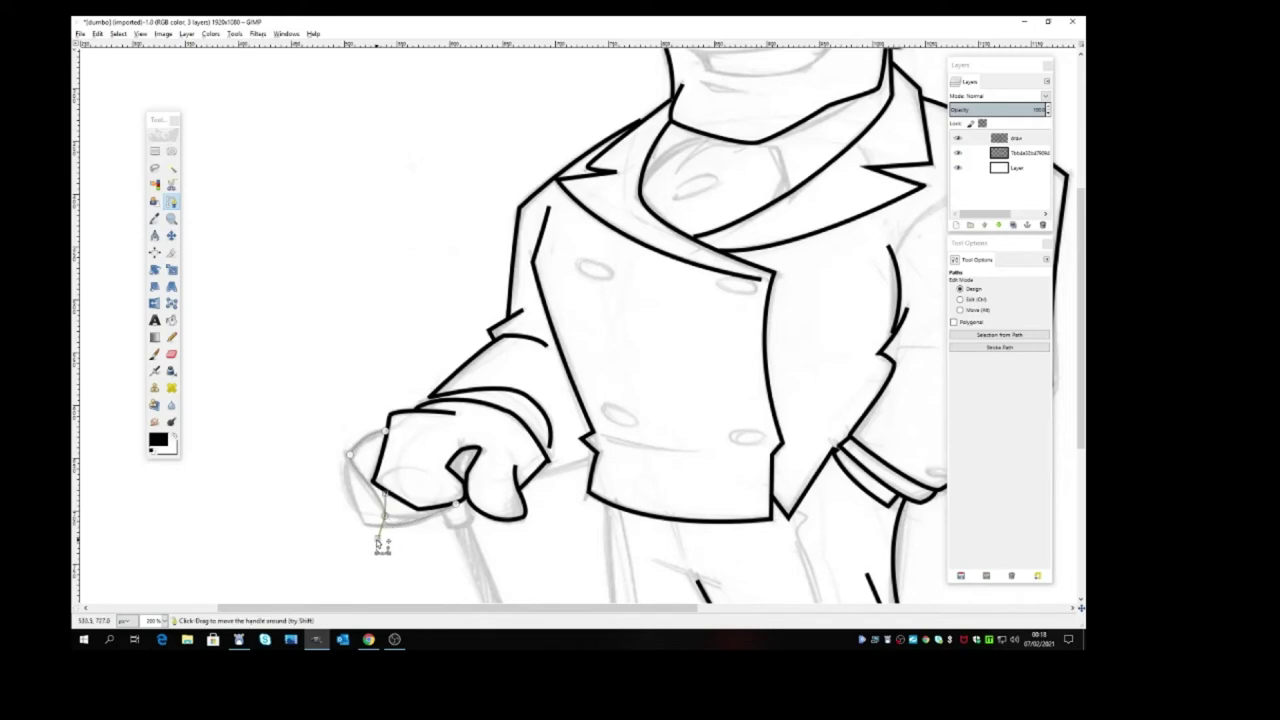
{"action": "left_click_drag", "start_coordinate": [377, 537], "coordinate": [423, 526]}
{"action": "left_click", "coordinate": [1010, 348]}
{"action": "left_click", "coordinate": [1007, 444]}
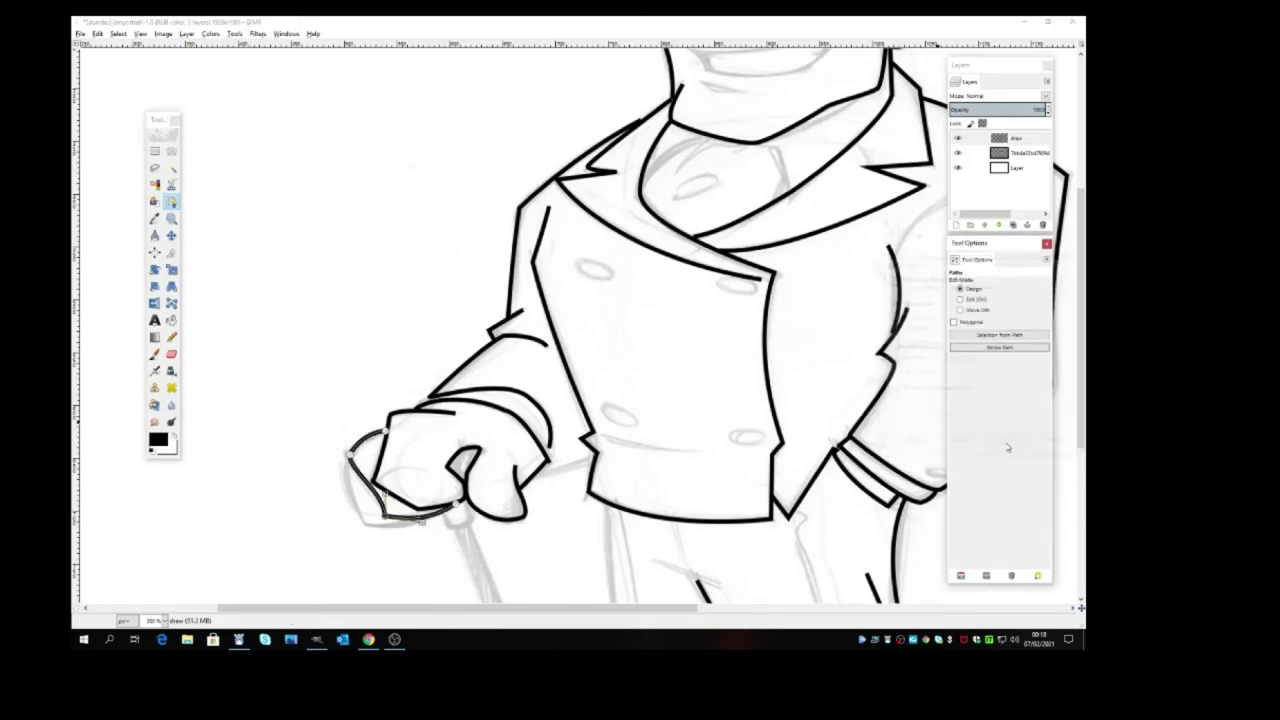
Ink a curved black line along the hand's edge and underside
{"action": "left_click", "coordinate": [171, 235]}
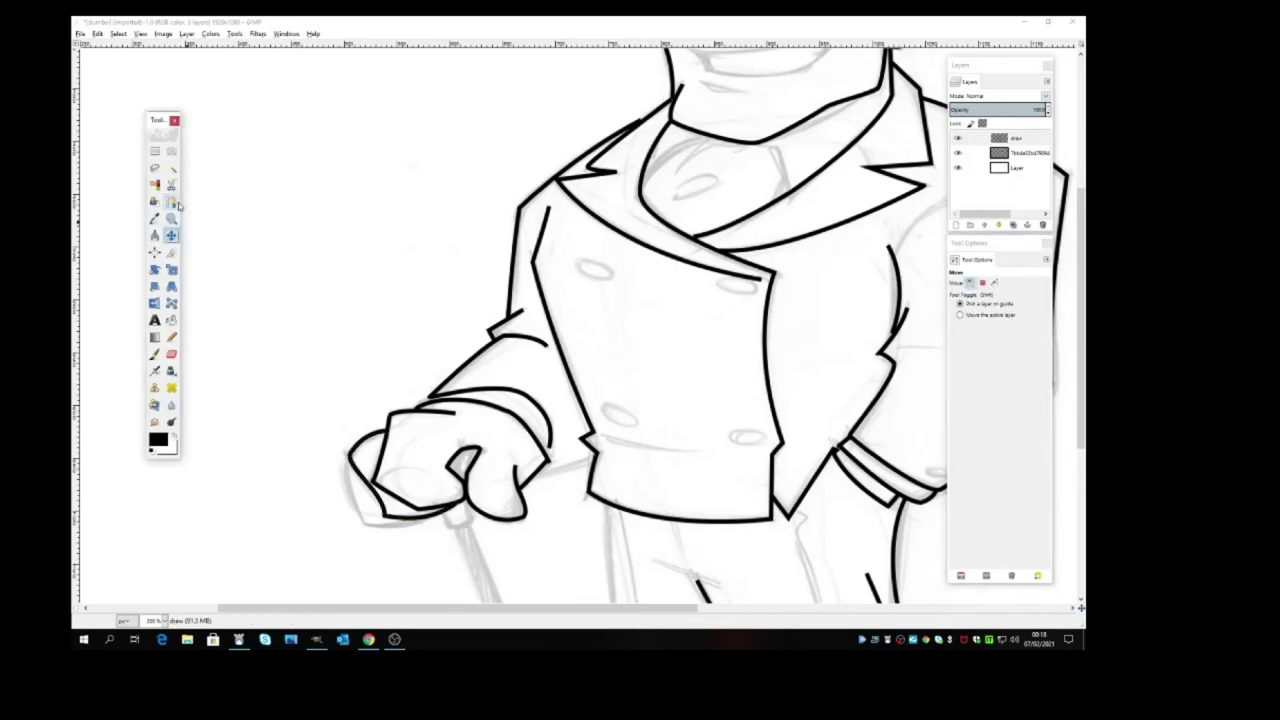
{"action": "left_click", "coordinate": [171, 201]}
{"action": "scroll", "coordinate": [592, 361], "scroll_direction": "up", "scroll_amount": 5}
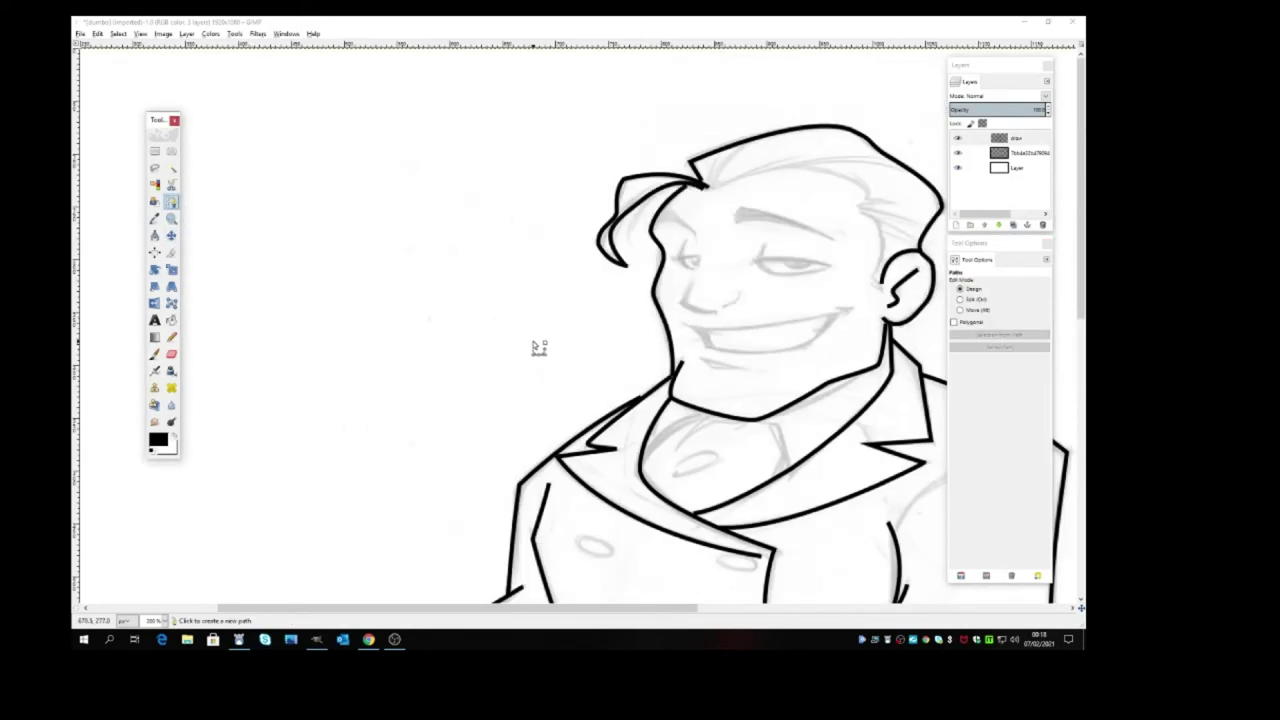
{"action": "scroll", "coordinate": [534, 346], "scroll_direction": "down", "scroll_amount": 5}
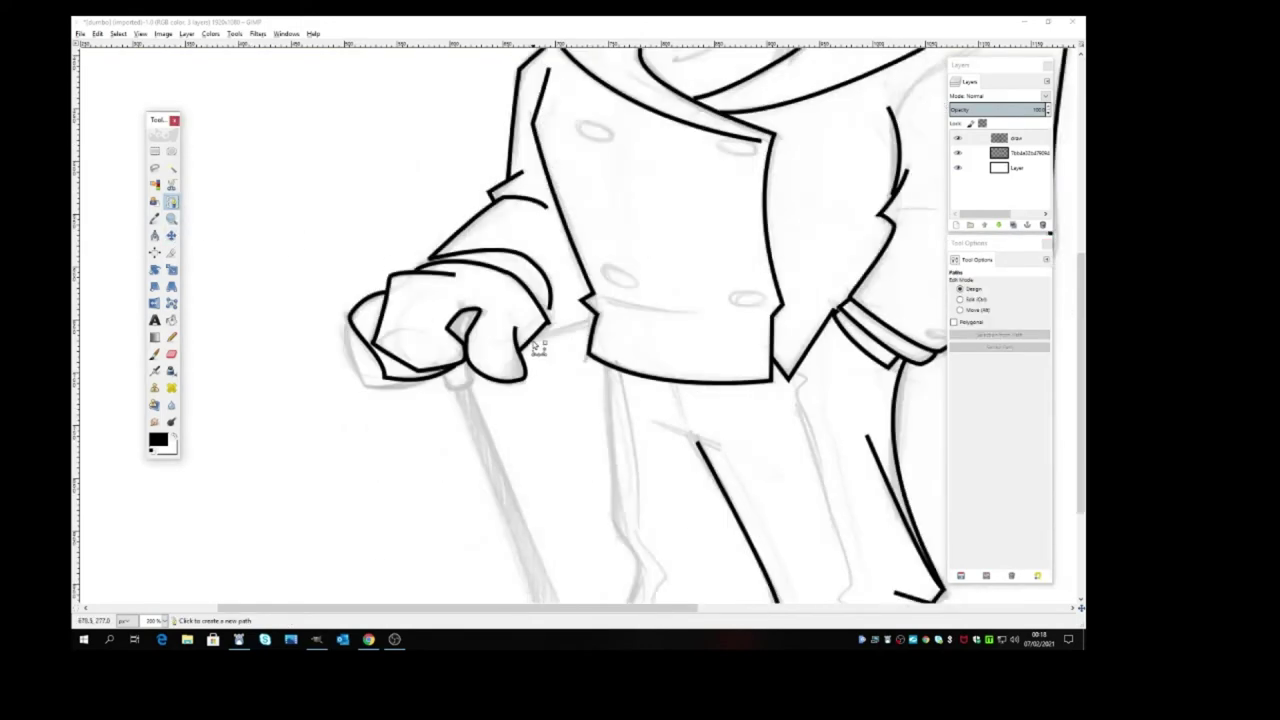
{"action": "left_click", "coordinate": [350, 322]}
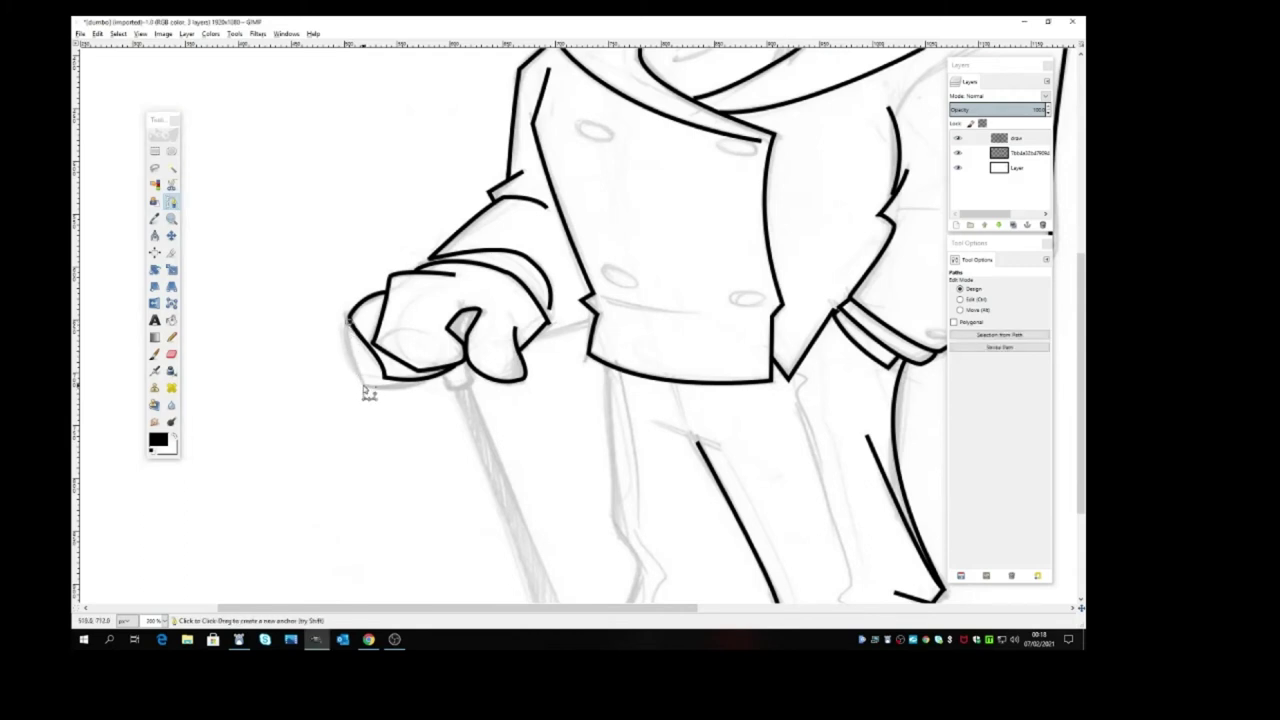
{"action": "left_click_drag", "start_coordinate": [368, 393], "coordinate": [381, 414]}
{"action": "left_click", "coordinate": [418, 387]}
{"action": "left_click_drag", "start_coordinate": [433, 388], "coordinate": [395, 403]}
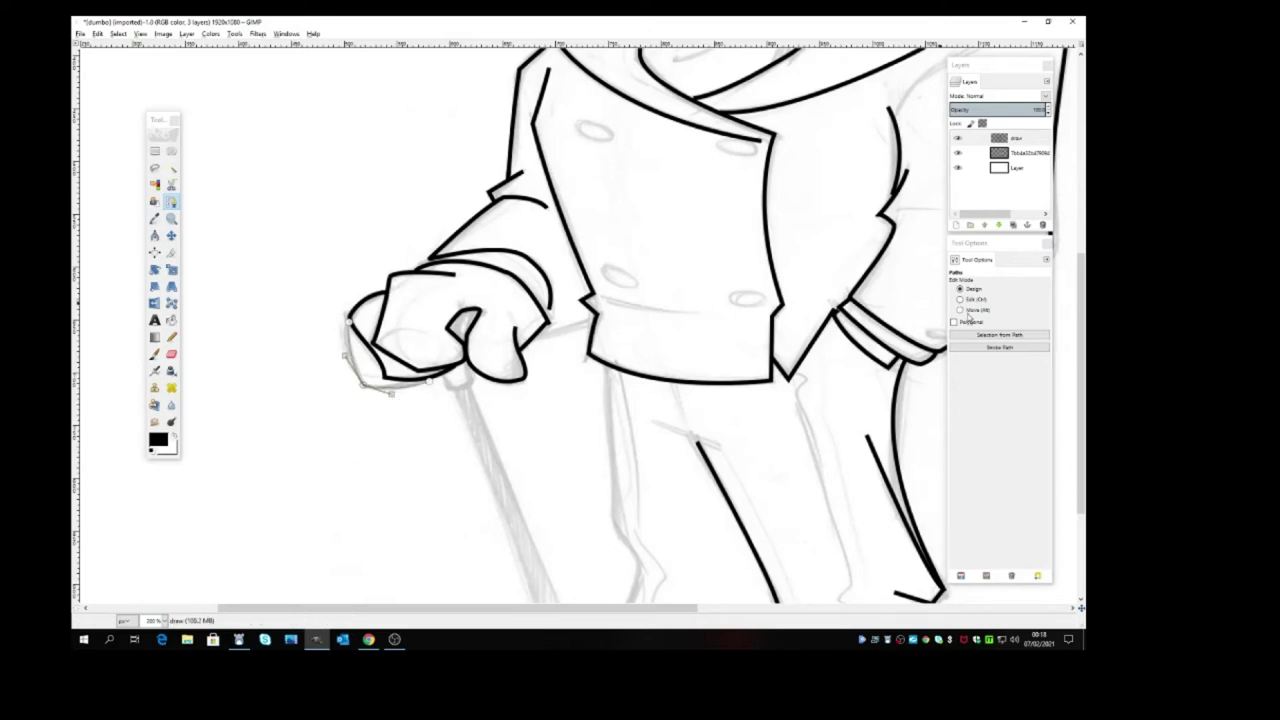
{"action": "left_click", "coordinate": [1000, 347]}
{"action": "left_click", "coordinate": [1020, 446]}
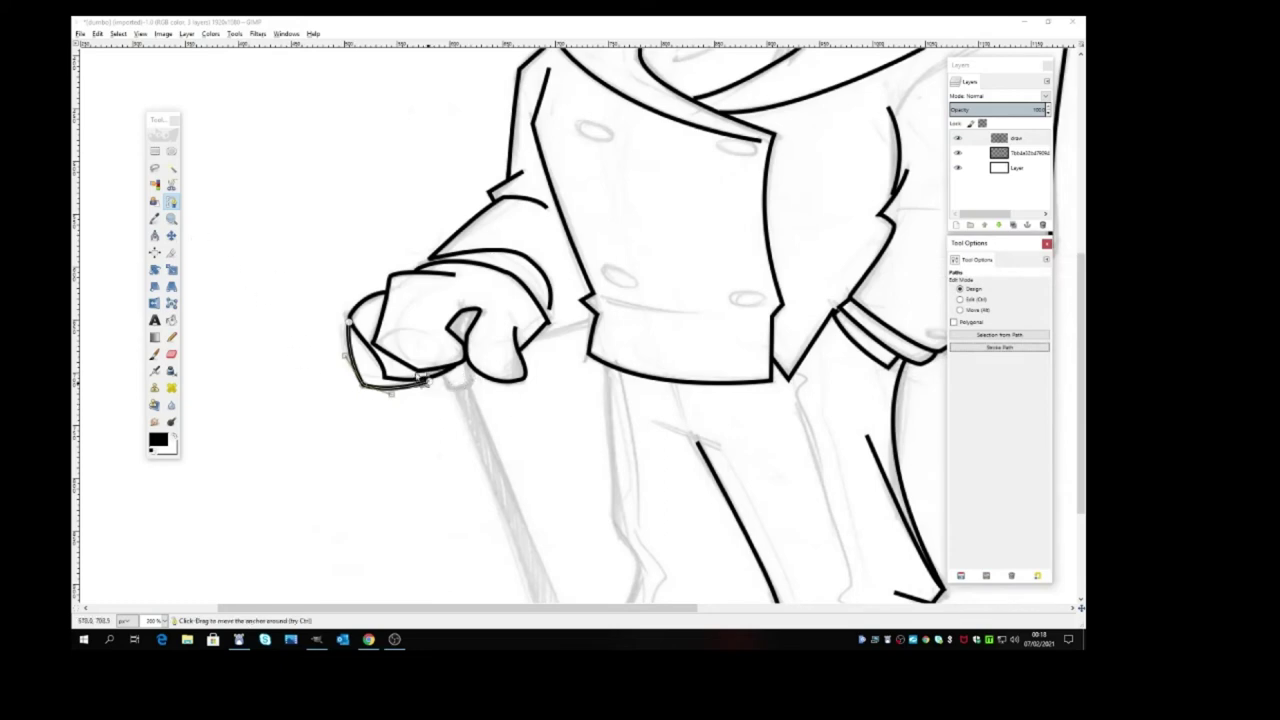
Stroke a short two-anchor line beside the hand for the cane collar
{"action": "left_click", "coordinate": [171, 235]}
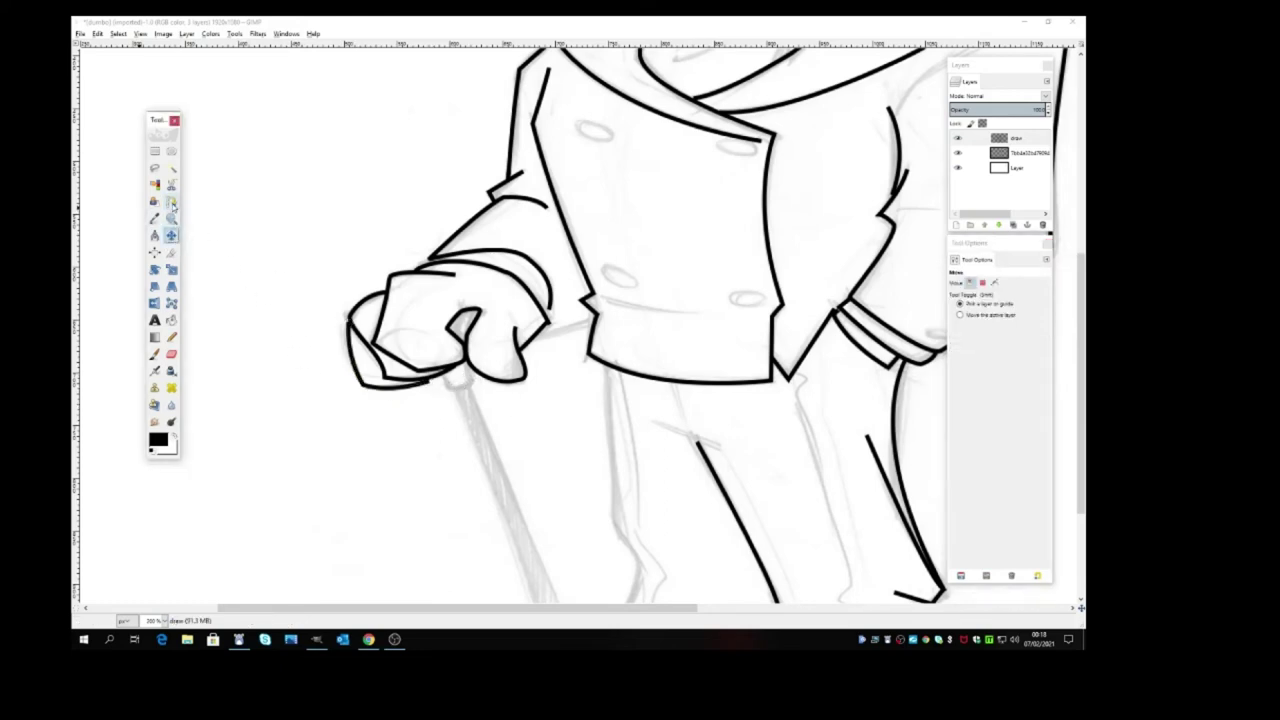
{"action": "left_click", "coordinate": [171, 200]}
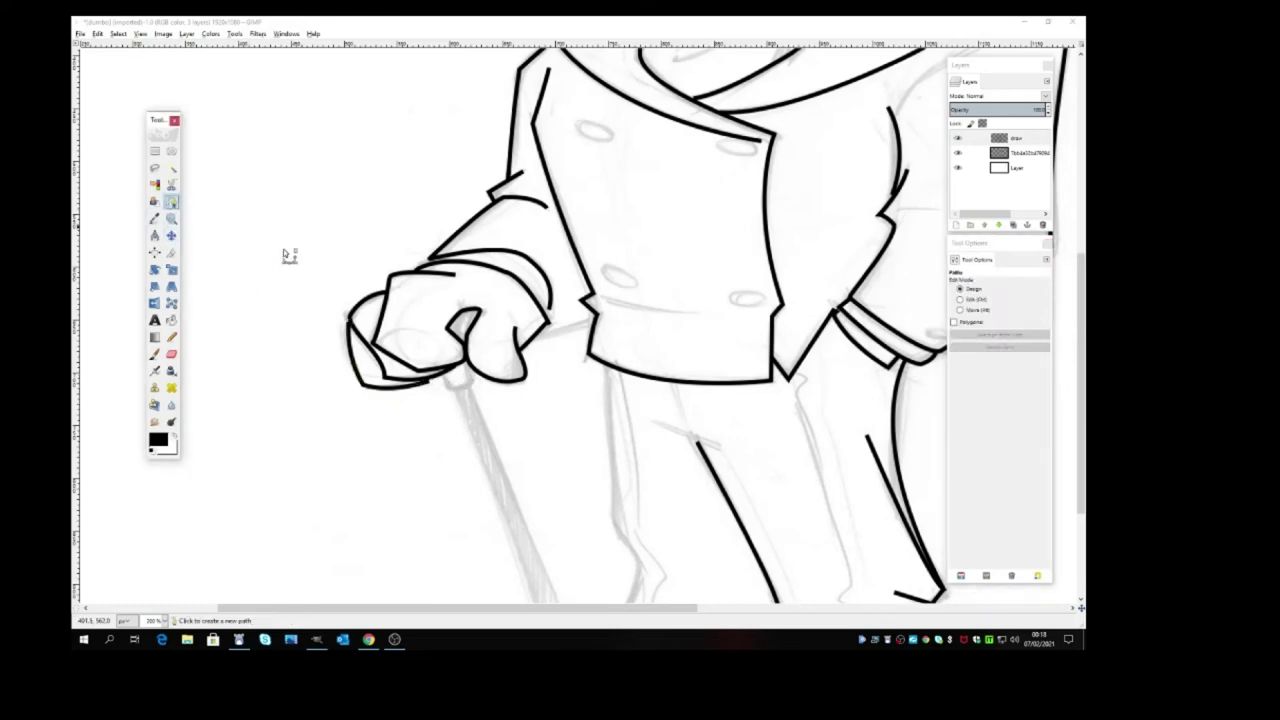
{"action": "left_click", "coordinate": [448, 389]}
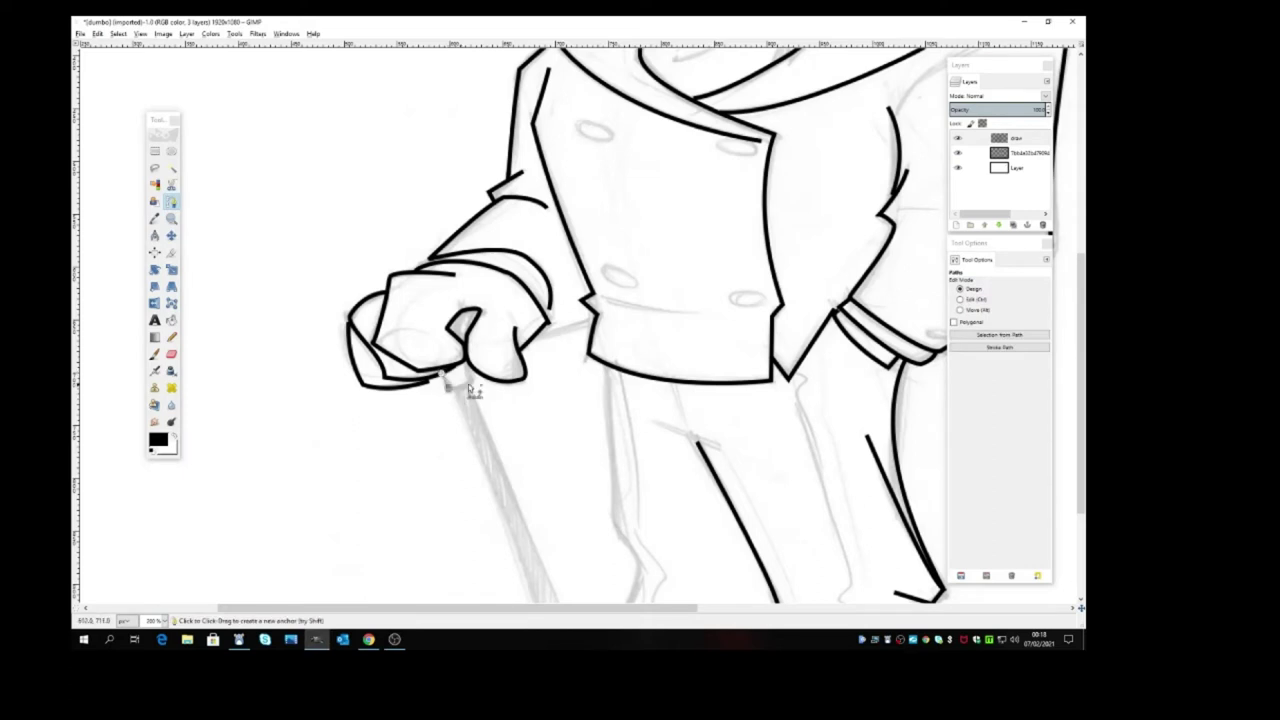
{"action": "left_click", "coordinate": [473, 388]}
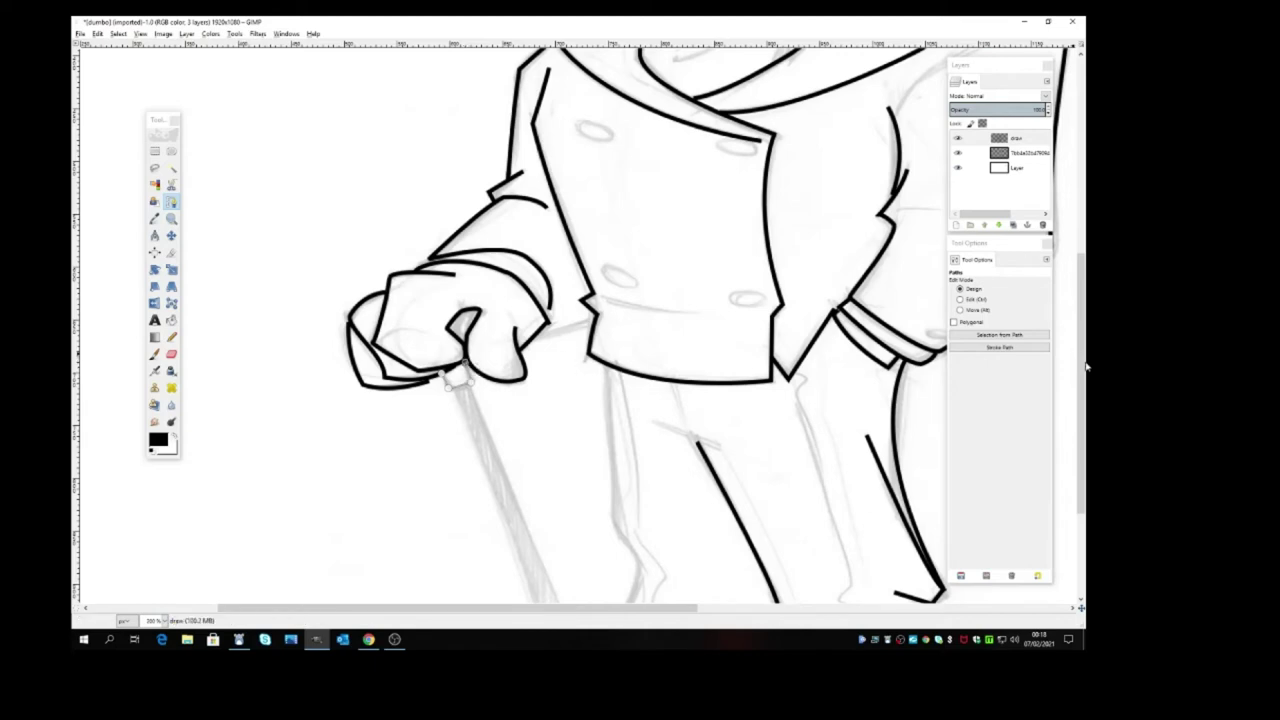
{"action": "left_click", "coordinate": [1040, 348]}
{"action": "left_click", "coordinate": [1007, 441]}
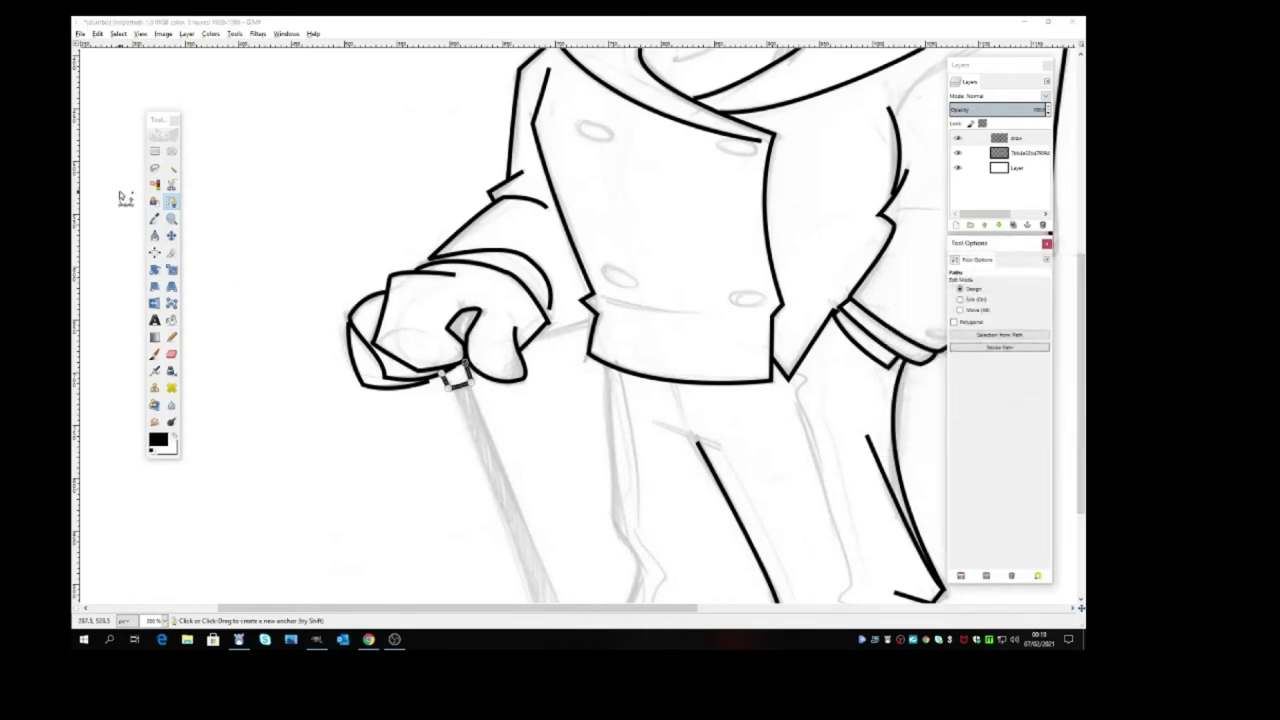
{"action": "left_click", "coordinate": [171, 235]}
Stroke a single-point path on the drawing in black
{"action": "left_click", "coordinate": [171, 202]}
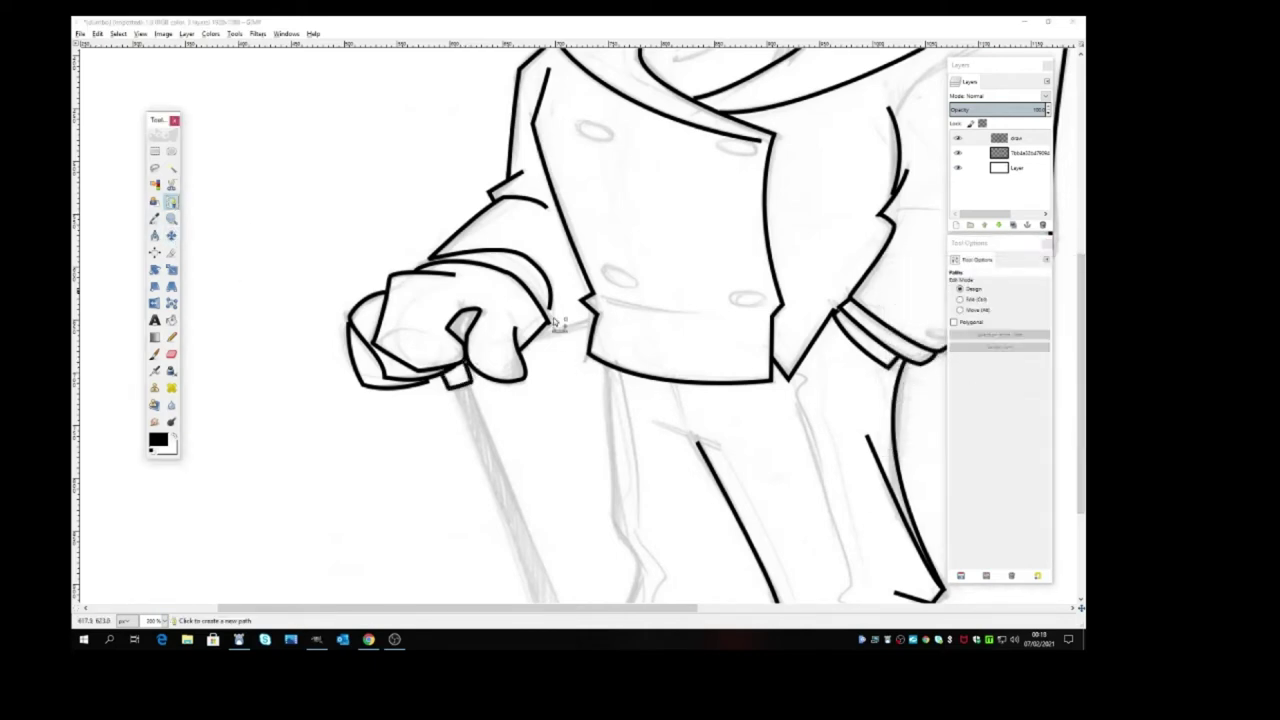
{"action": "left_click", "coordinate": [535, 345]}
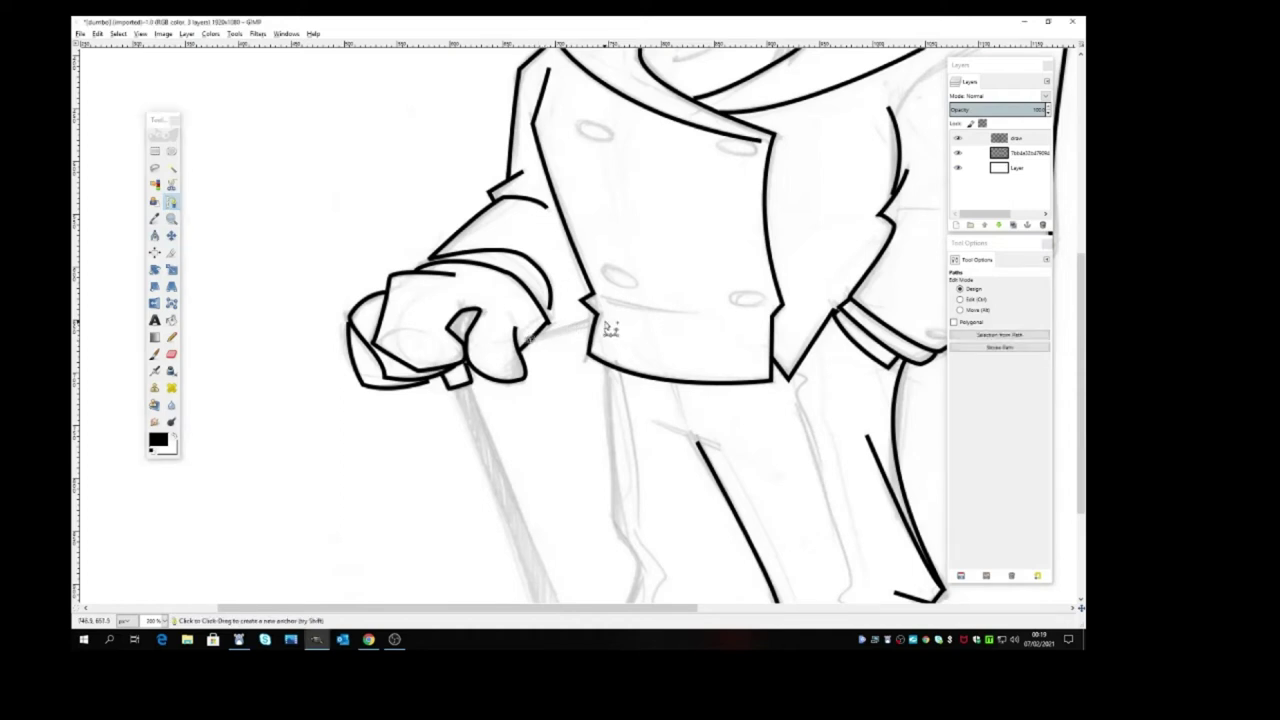
{"action": "left_click", "coordinate": [980, 347]}
{"action": "left_click", "coordinate": [1007, 441]}
{"action": "scroll", "coordinate": [620, 450], "scroll_direction": "up", "scroll_amount": 8}
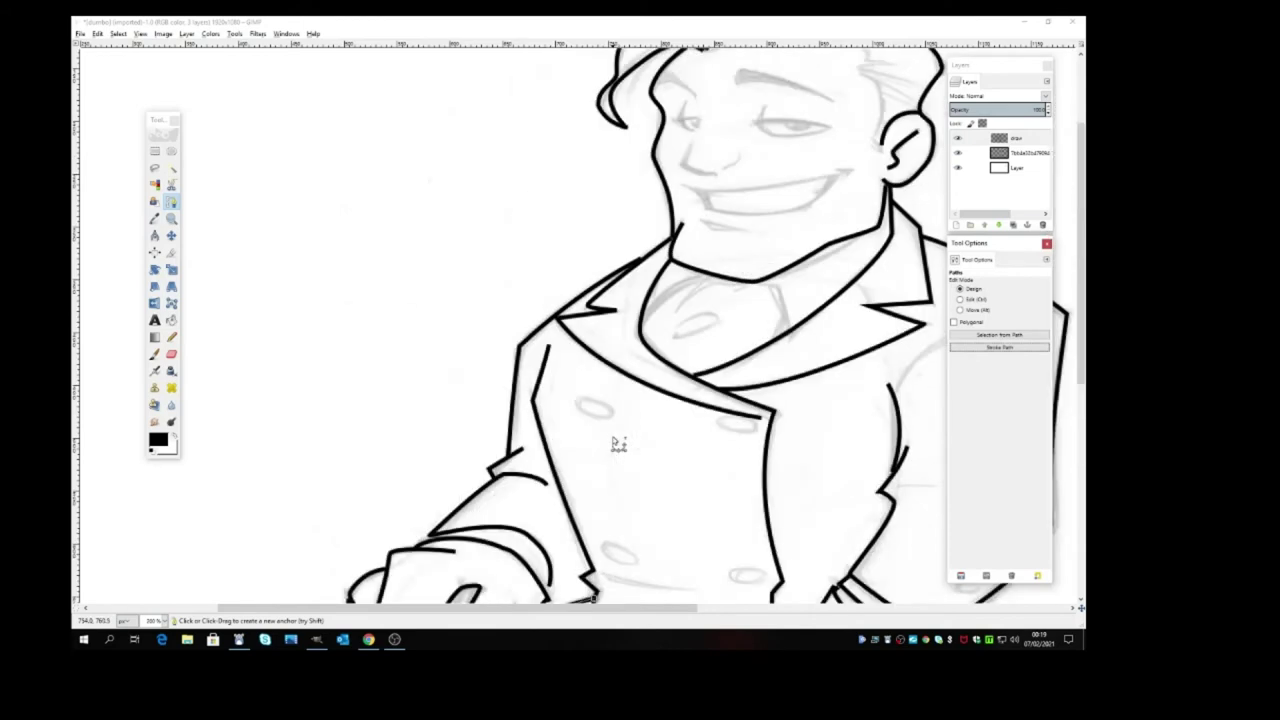
{"action": "scroll", "coordinate": [344, 231], "scroll_direction": "down", "scroll_amount": 8}
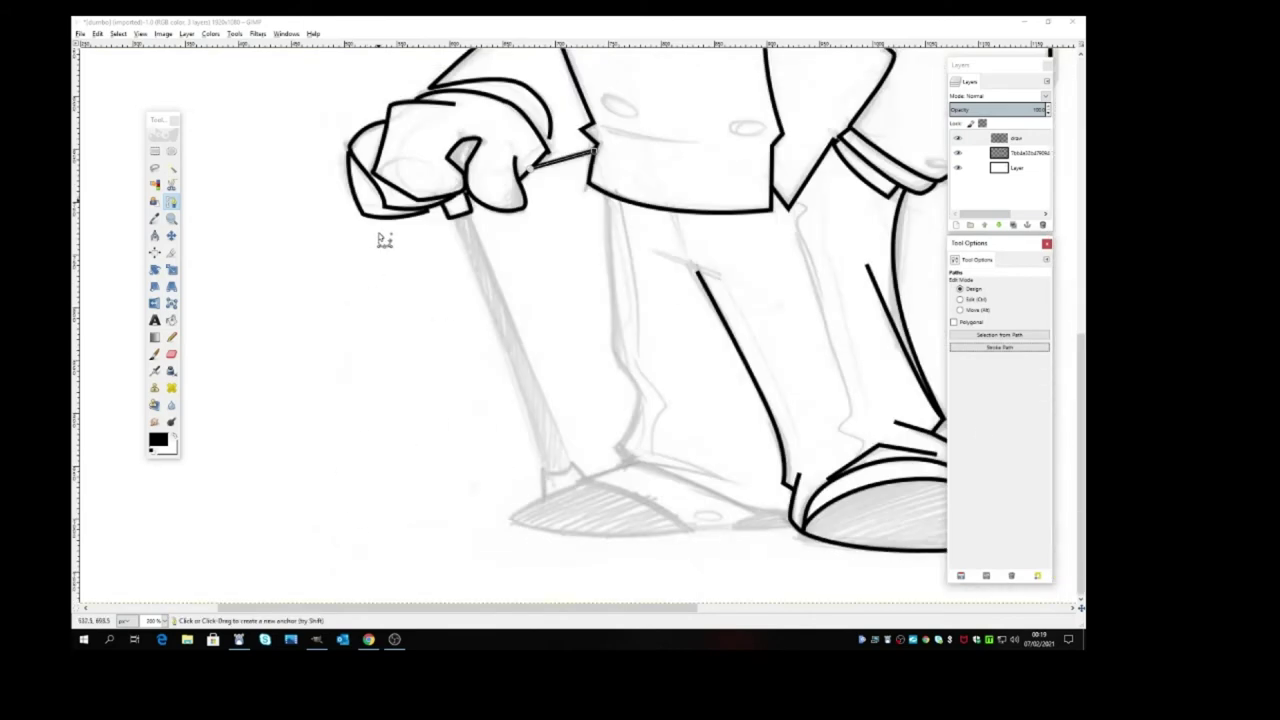
Trace the cane's sides from its top down to the tip and back, and ink them black
{"action": "left_click", "coordinate": [171, 235]}
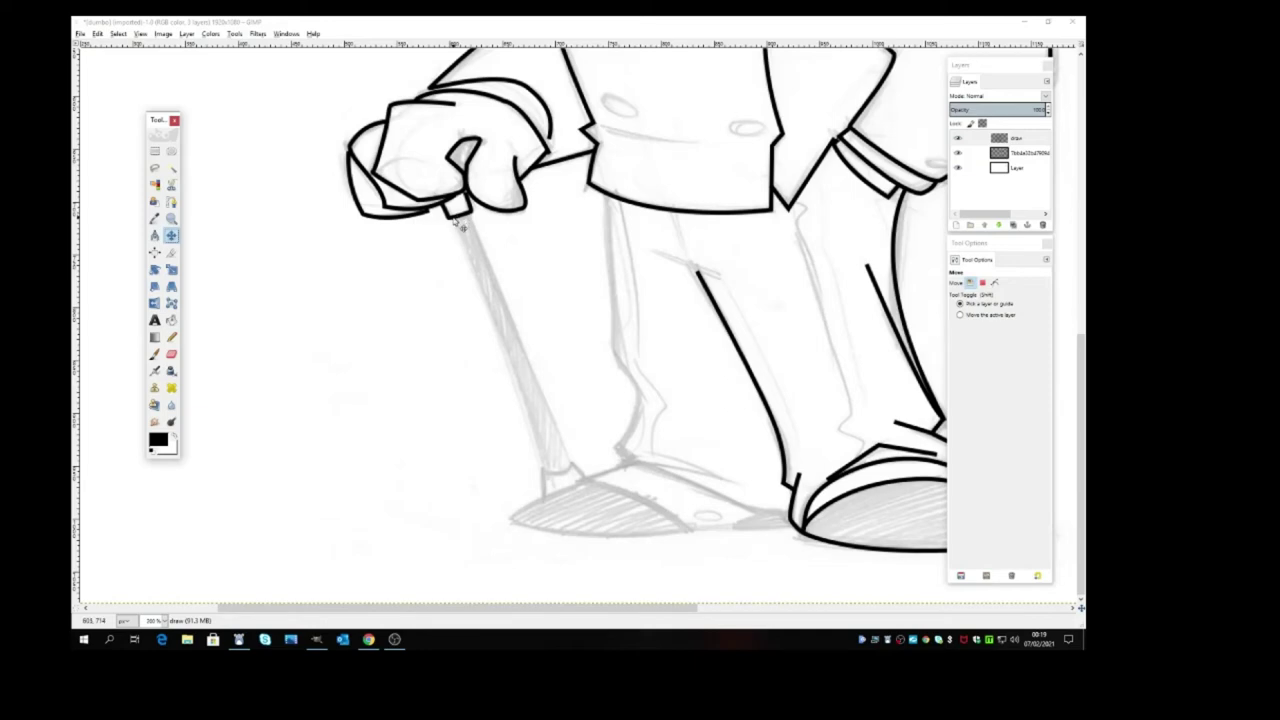
{"action": "left_click", "coordinate": [171, 202]}
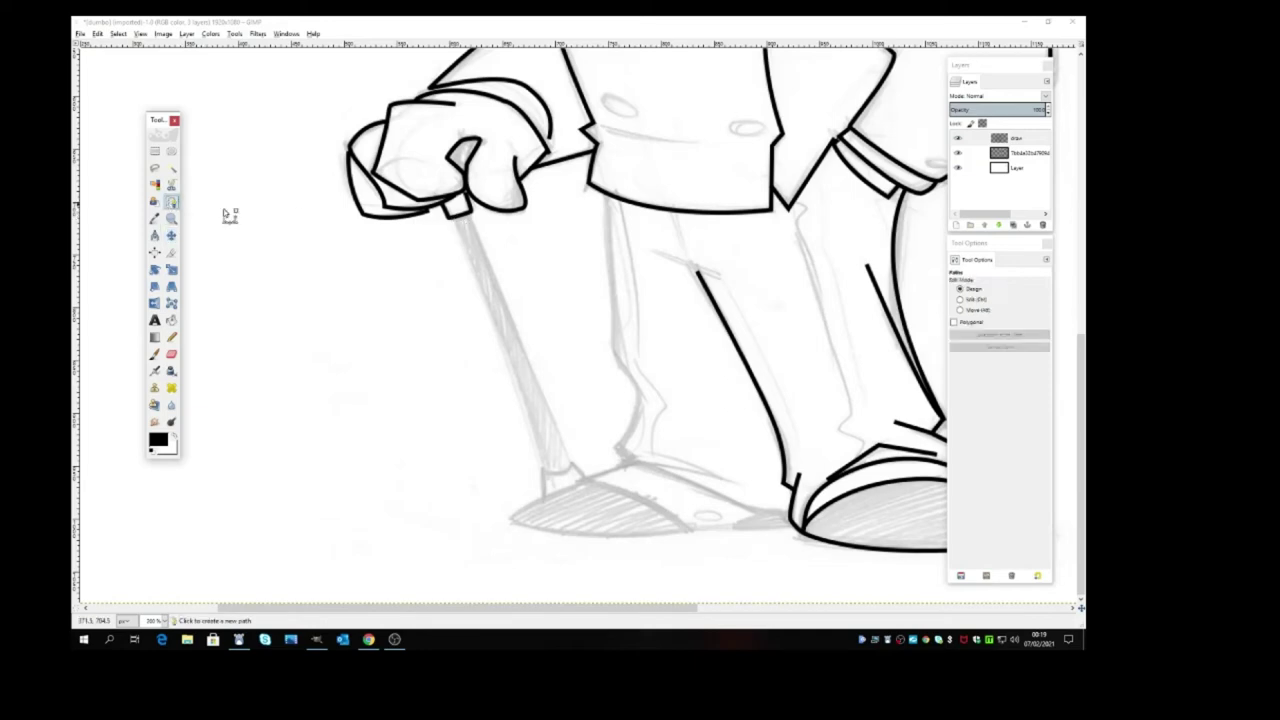
{"action": "left_click", "coordinate": [455, 218]}
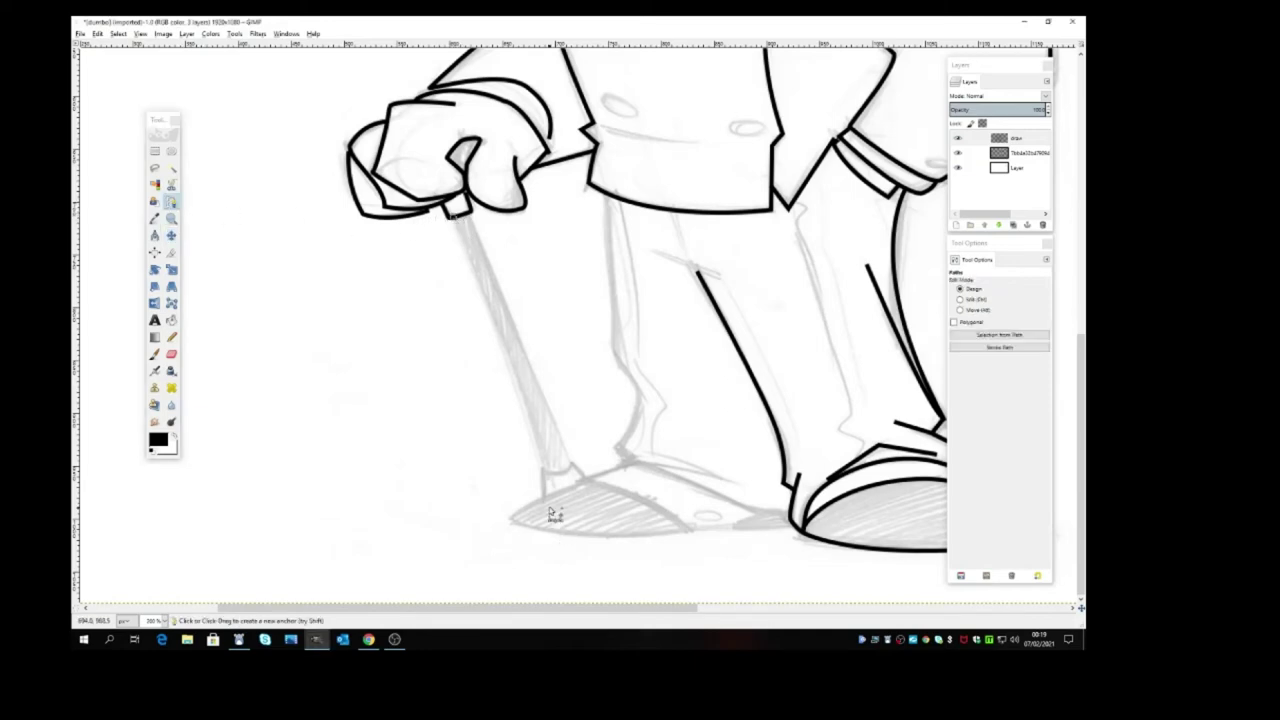
{"action": "left_click", "coordinate": [543, 468]}
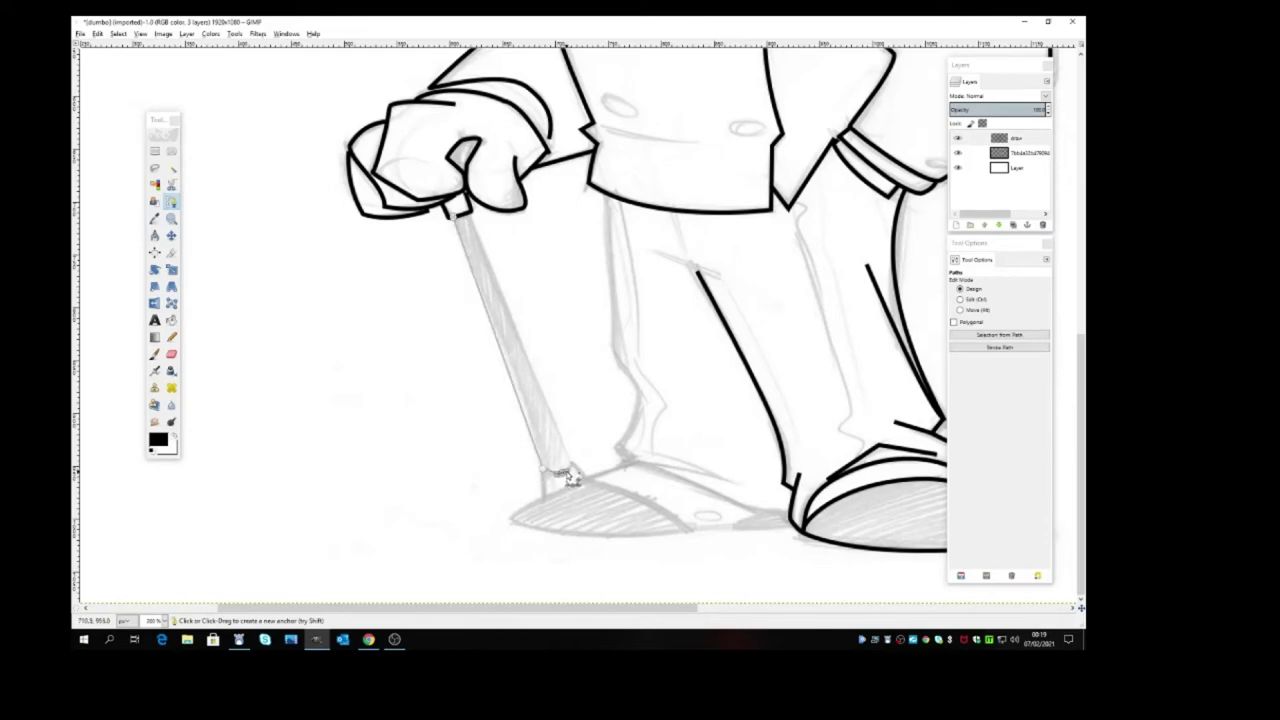
{"action": "left_click", "coordinate": [472, 220]}
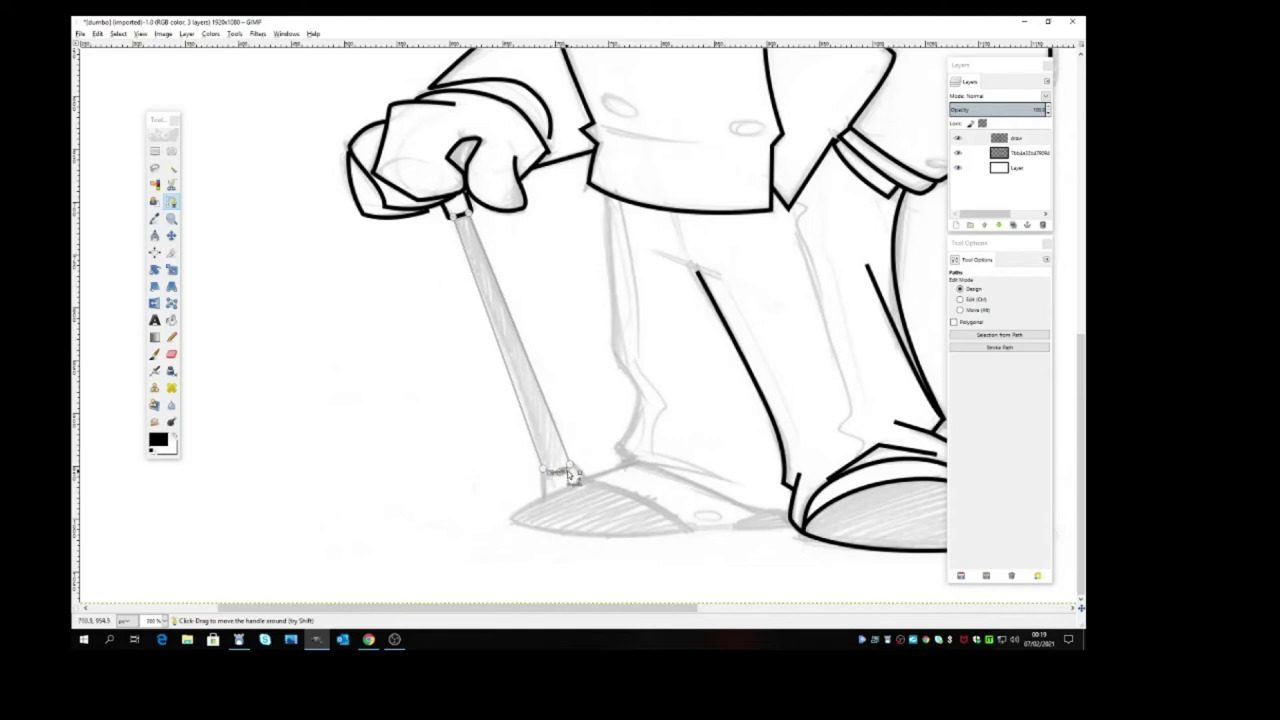
{"action": "left_click", "coordinate": [999, 347]}
{"action": "left_click", "coordinate": [1012, 444]}
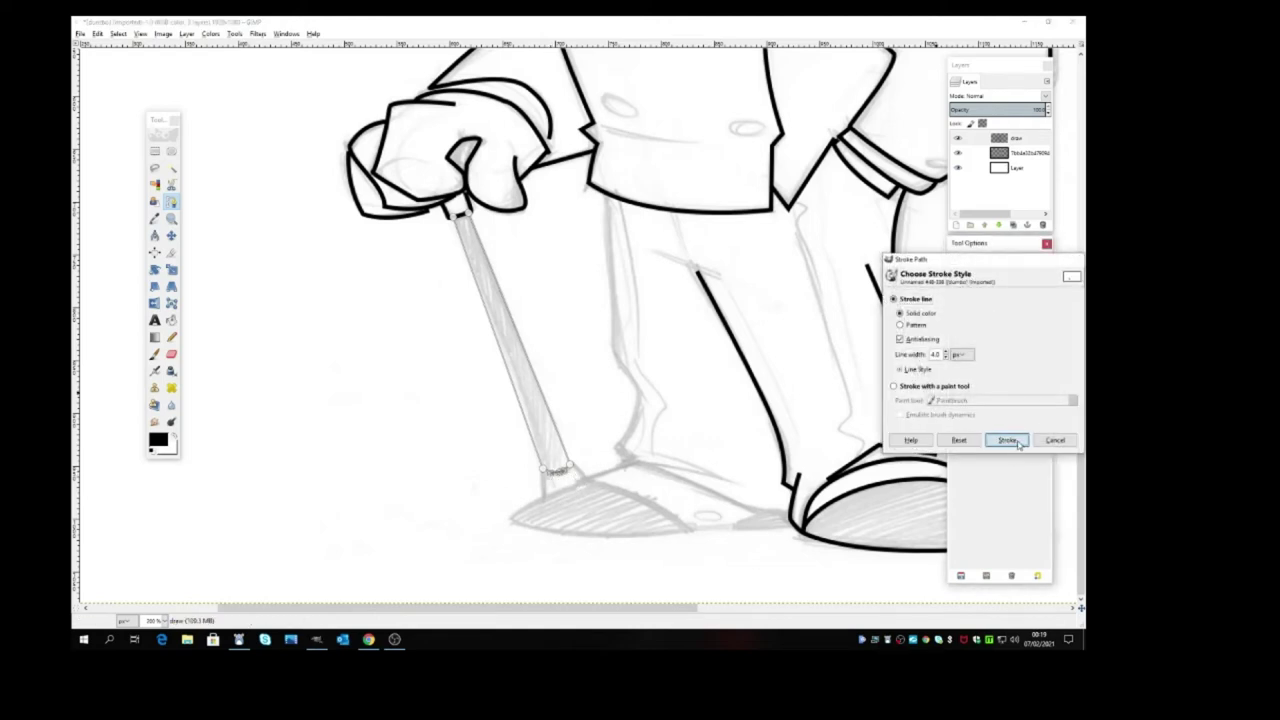
{"action": "key", "text": "m"}
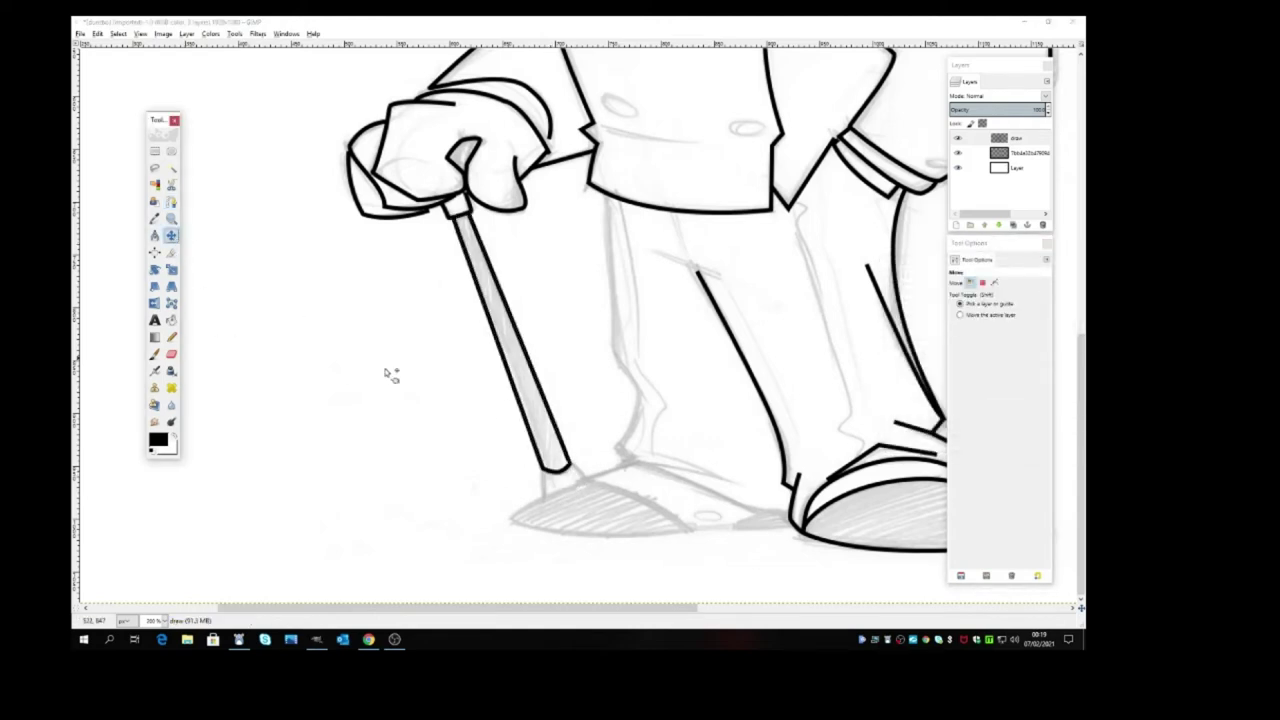
{"action": "left_click", "coordinate": [172, 202]}
Outline the pointed shoe from the cane's bottom along its curved sole and stroke it black
{"action": "left_click", "coordinate": [541, 468]}
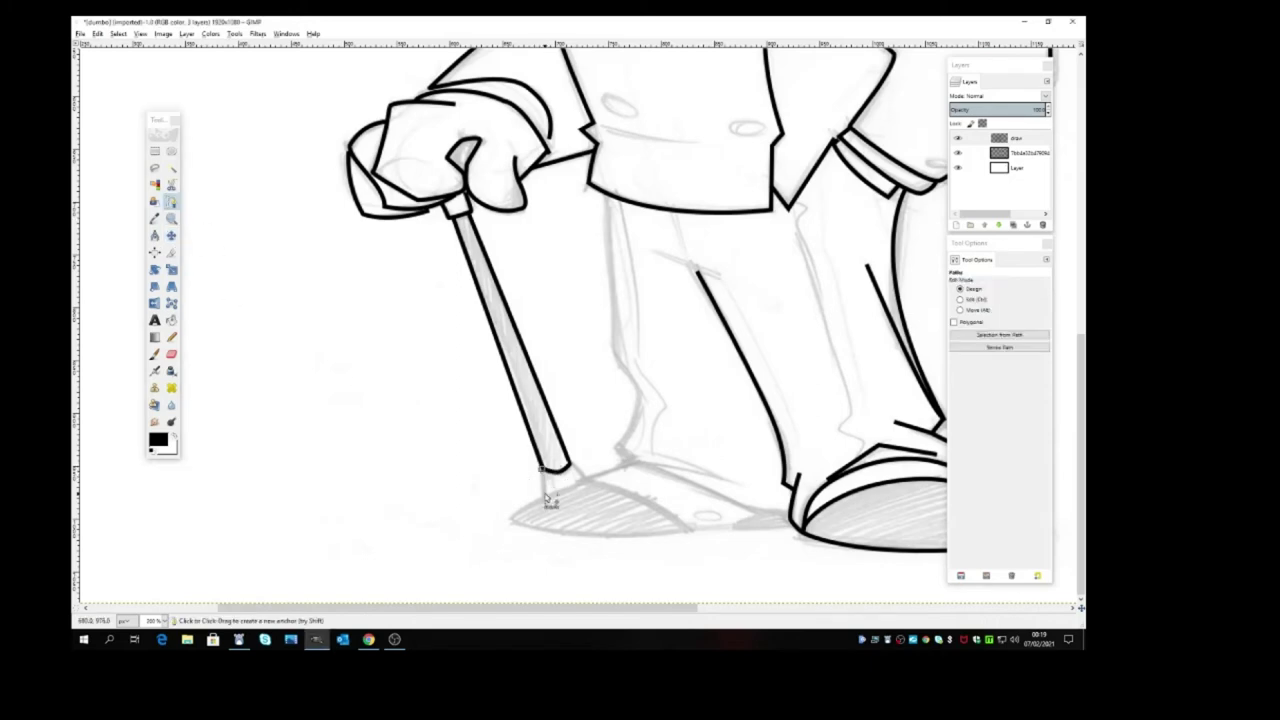
{"action": "left_click", "coordinate": [543, 497]}
{"action": "left_click_drag", "start_coordinate": [512, 517], "coordinate": [490, 532]}
{"action": "left_click_drag", "start_coordinate": [689, 536], "coordinate": [711, 522]}
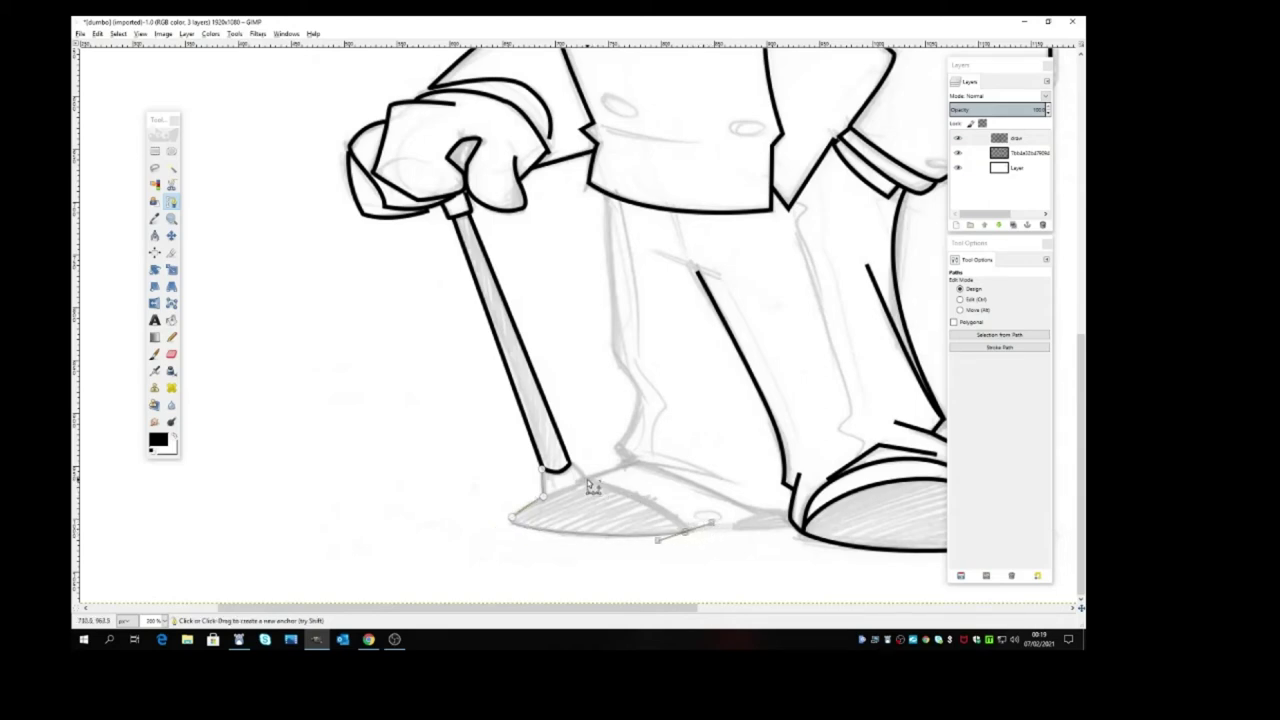
{"action": "key", "text": "ctrl+z"}
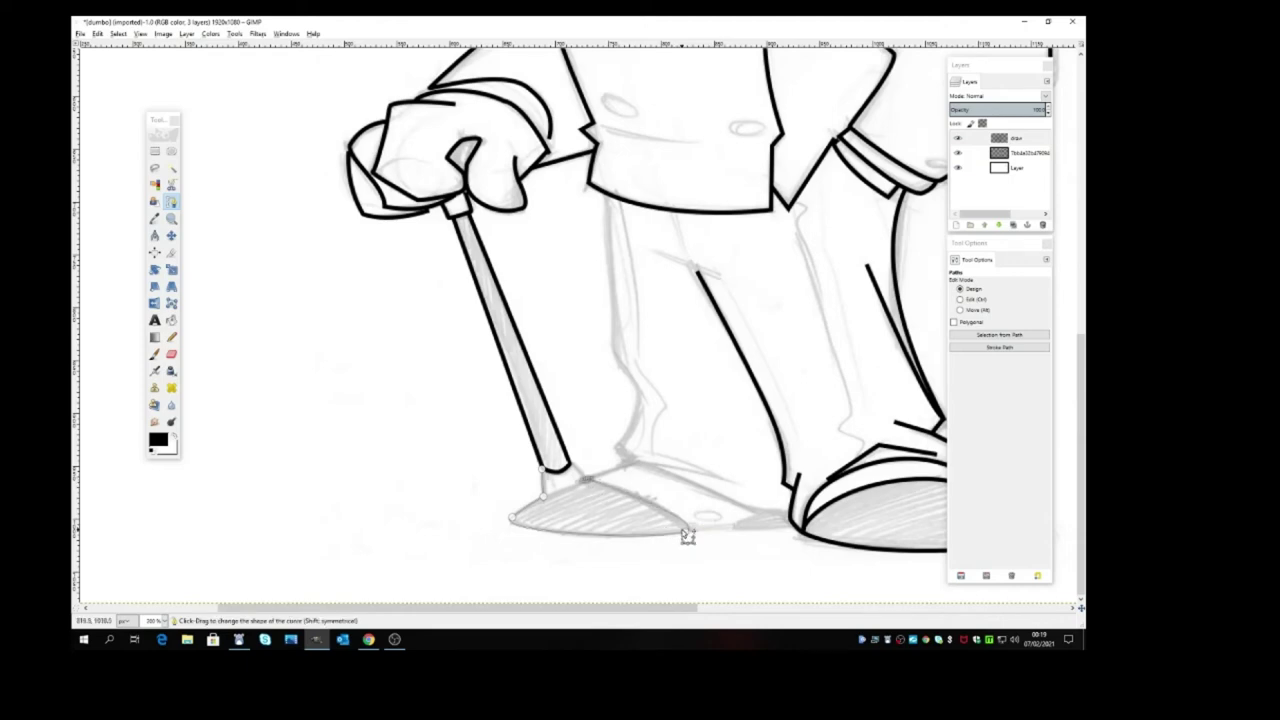
{"action": "mouse_move", "coordinate": [686, 531]}
{"action": "left_mouse_down"}
{"action": "mouse_move", "coordinate": [717, 529]}
{"action": "mouse_move", "coordinate": [683, 516]}
{"action": "left_mouse_up"}
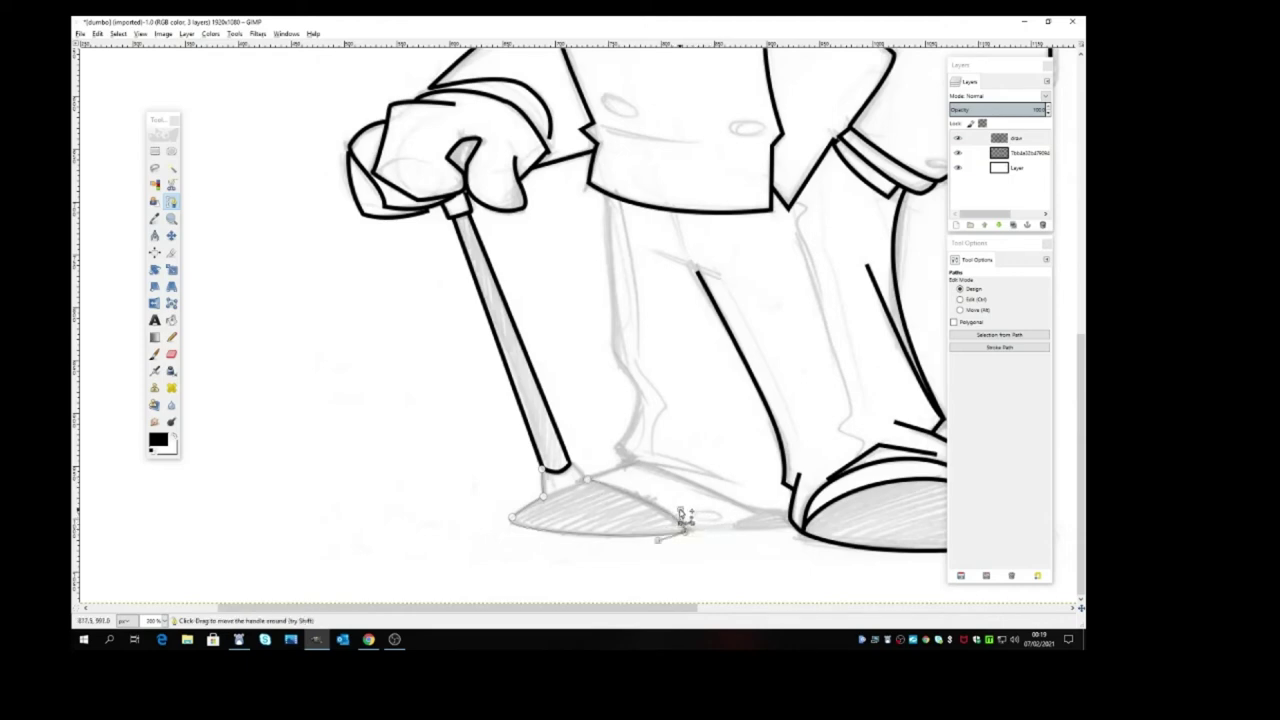
{"action": "left_click", "coordinate": [588, 482]}
{"action": "left_click", "coordinate": [1021, 348]}
{"action": "left_click", "coordinate": [1008, 439]}
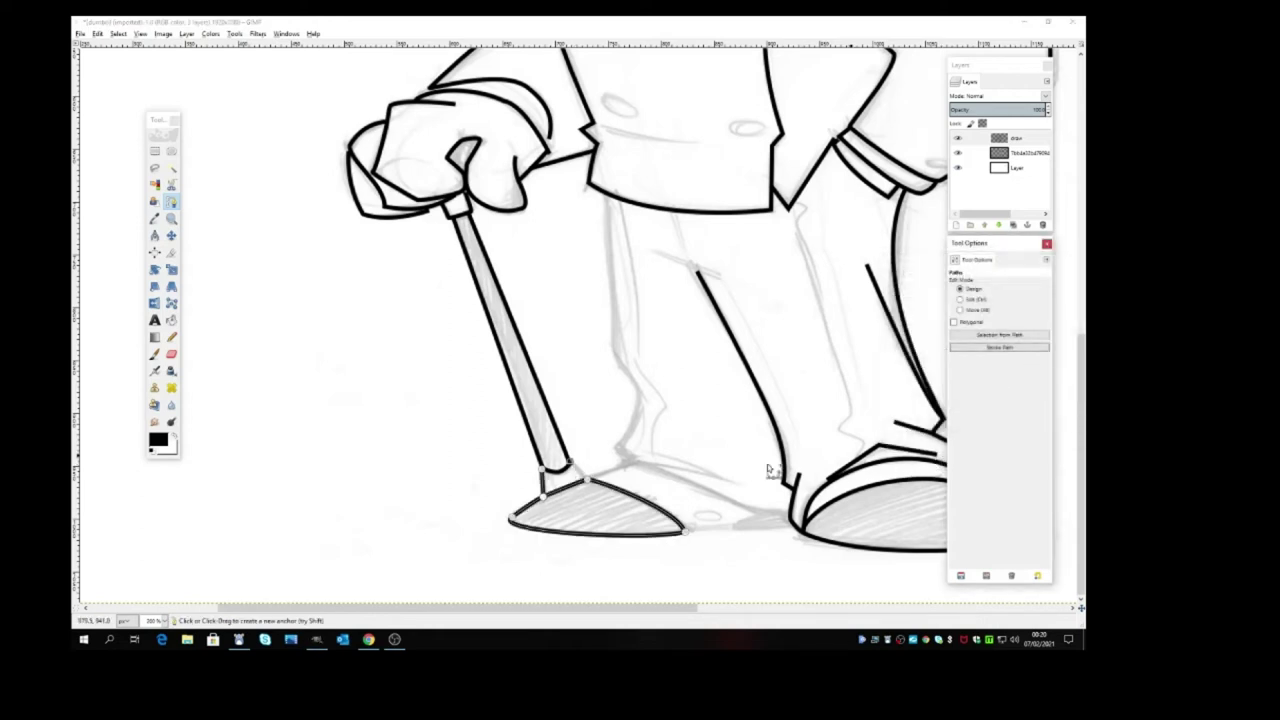
{"action": "left_click", "coordinate": [171, 202]}
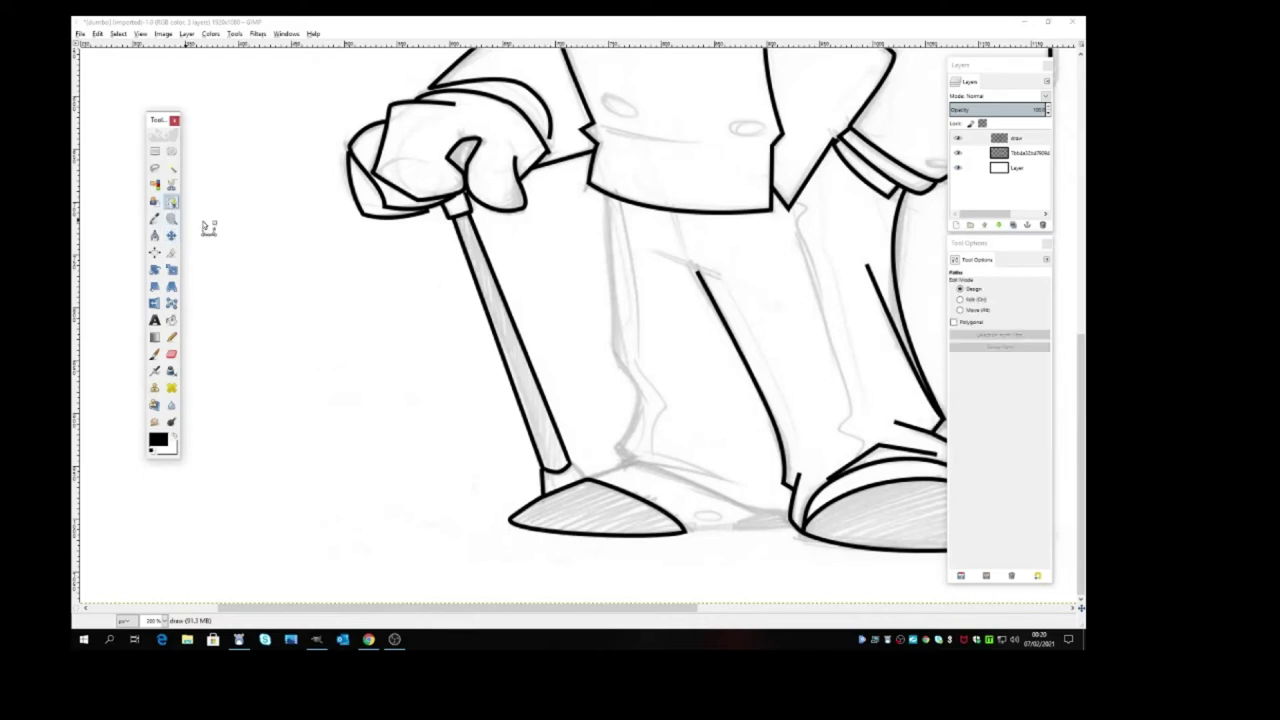
Ink short black strokes near the cane foot
{"action": "left_click", "coordinate": [577, 471]}
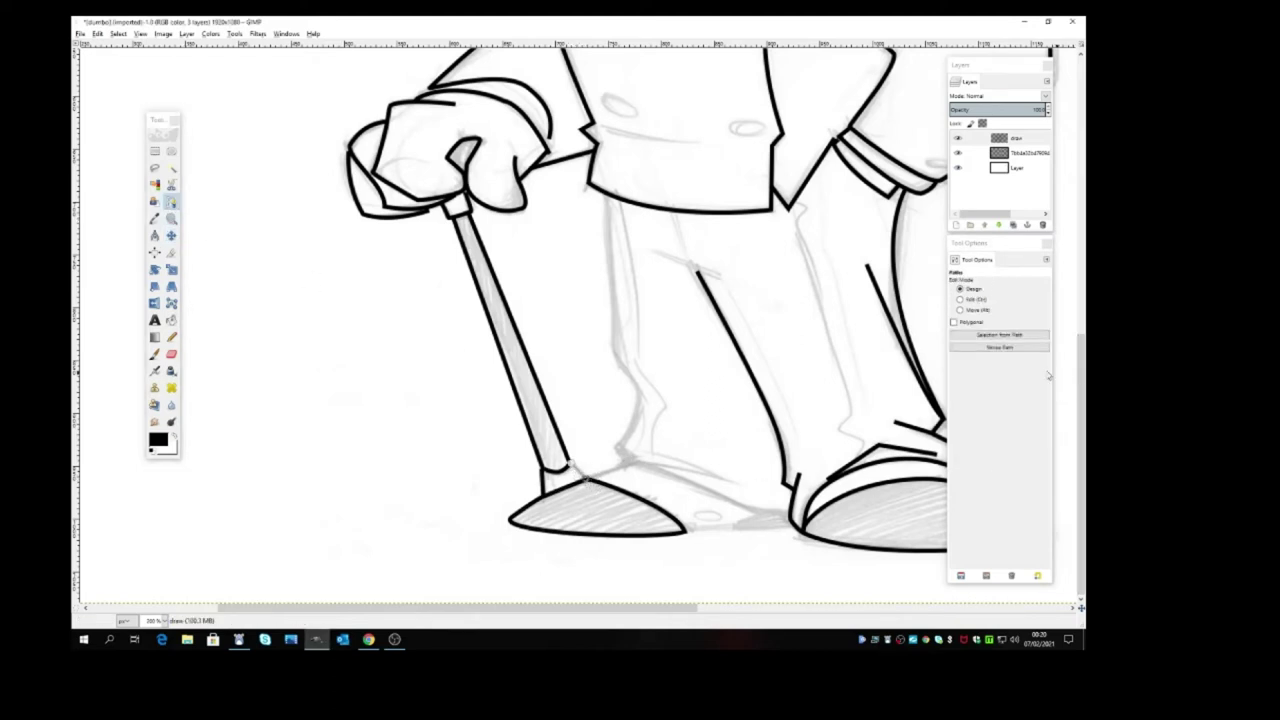
{"action": "left_click", "coordinate": [1028, 348]}
{"action": "left_click", "coordinate": [1008, 441]}
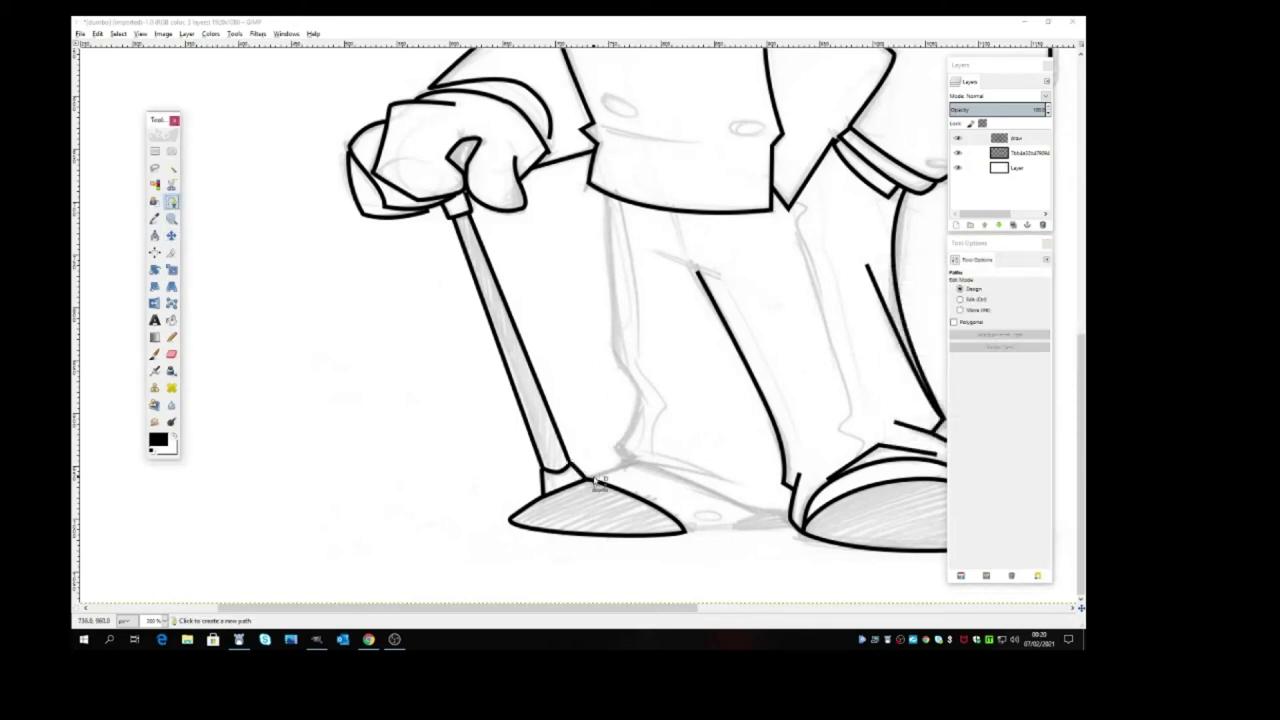
{"action": "left_click", "coordinate": [590, 481]}
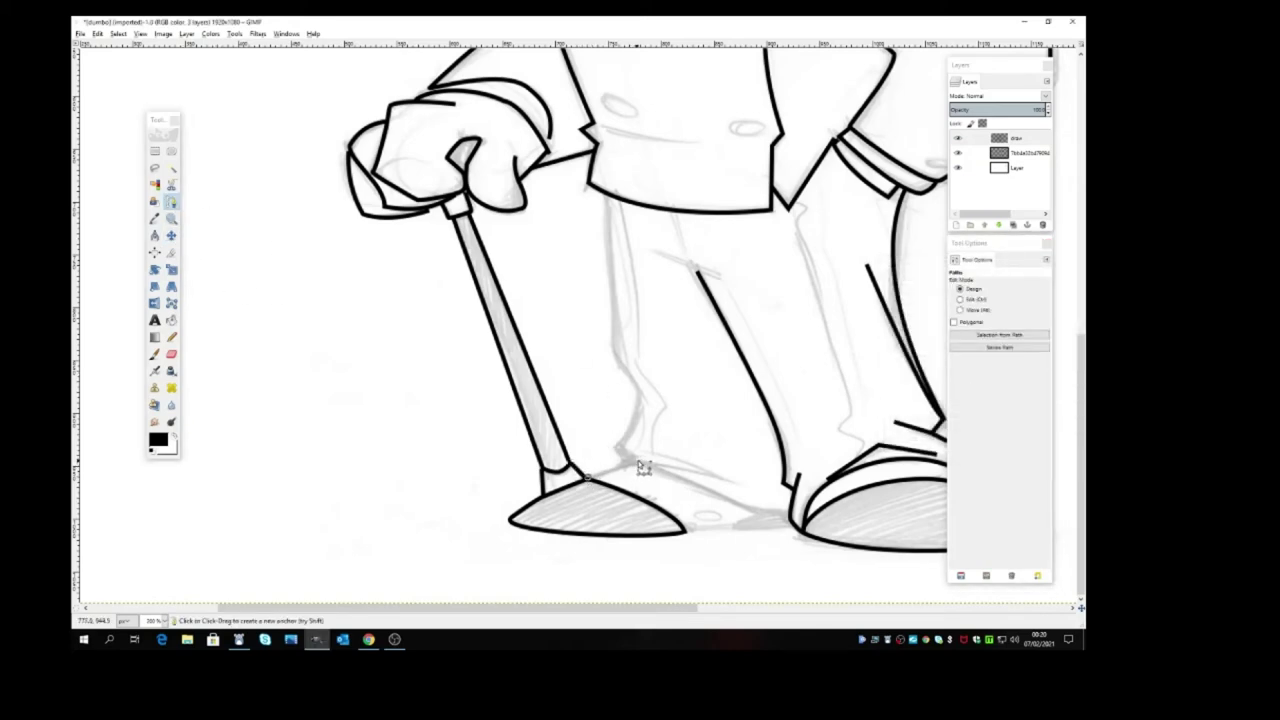
{"action": "left_click", "coordinate": [643, 461]}
{"action": "left_click", "coordinate": [999, 347]}
{"action": "left_click", "coordinate": [1007, 438]}
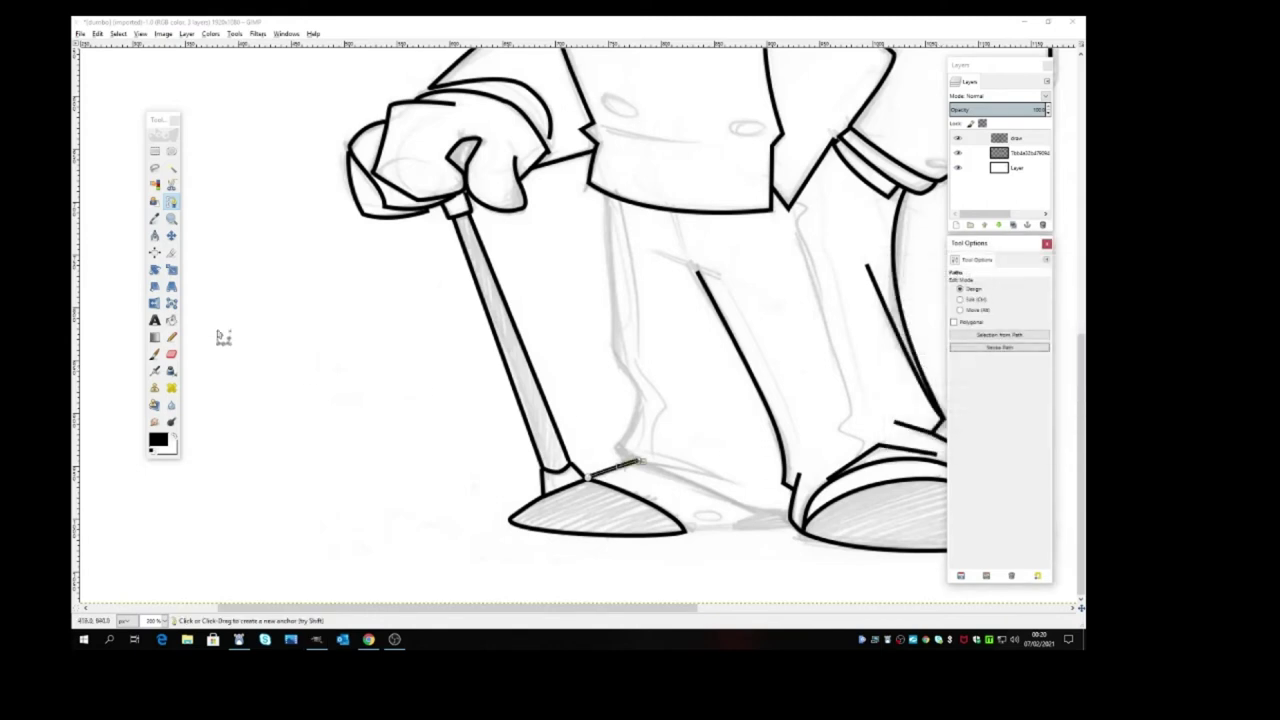
{"action": "left_click", "coordinate": [171, 235]}
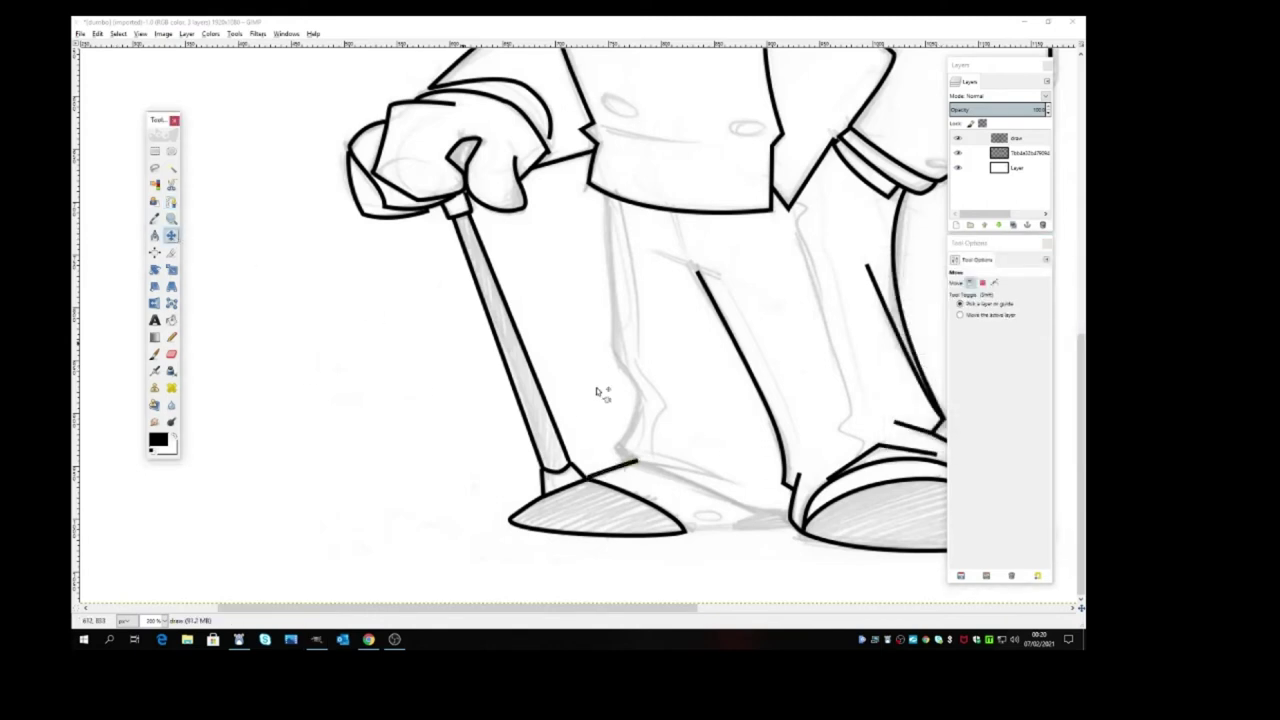
Trace the rear trouser leg from the shoe top up to the jacket hem and ink it black
{"action": "left_click", "coordinate": [636, 464]}
{"action": "left_click", "coordinate": [172, 202]}
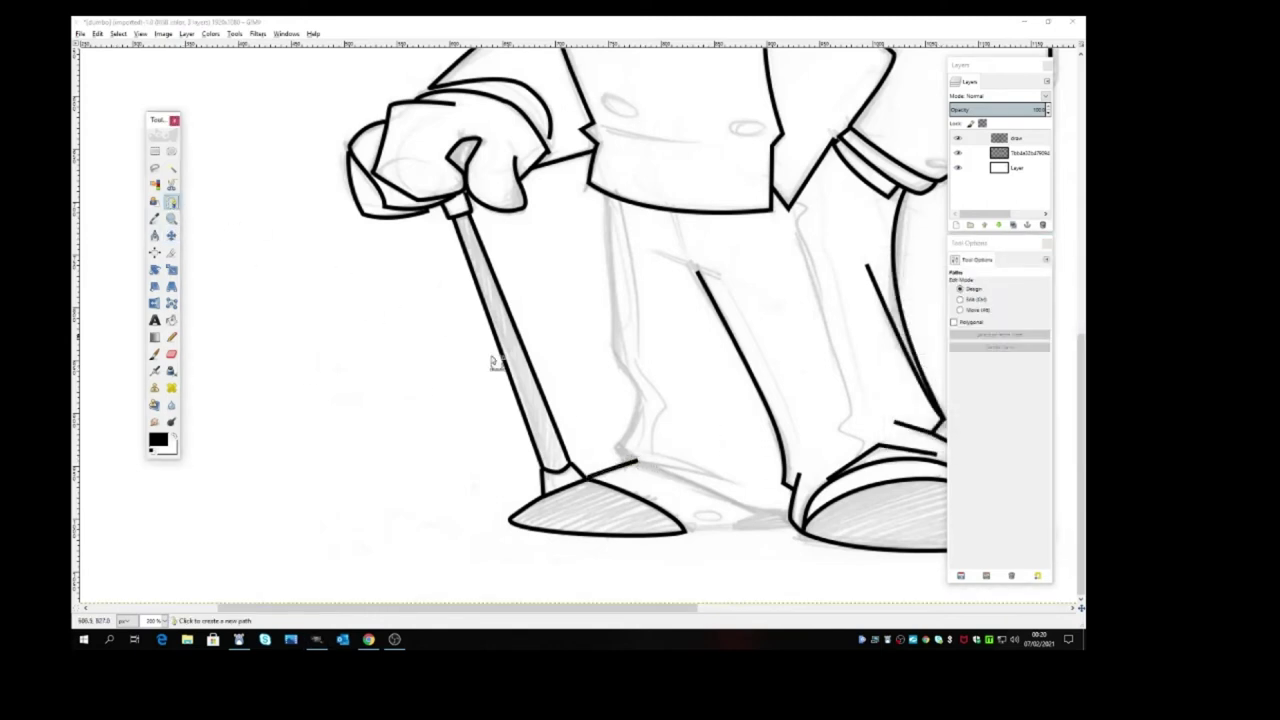
{"action": "left_click", "coordinate": [634, 457]}
{"action": "left_click", "coordinate": [617, 446]}
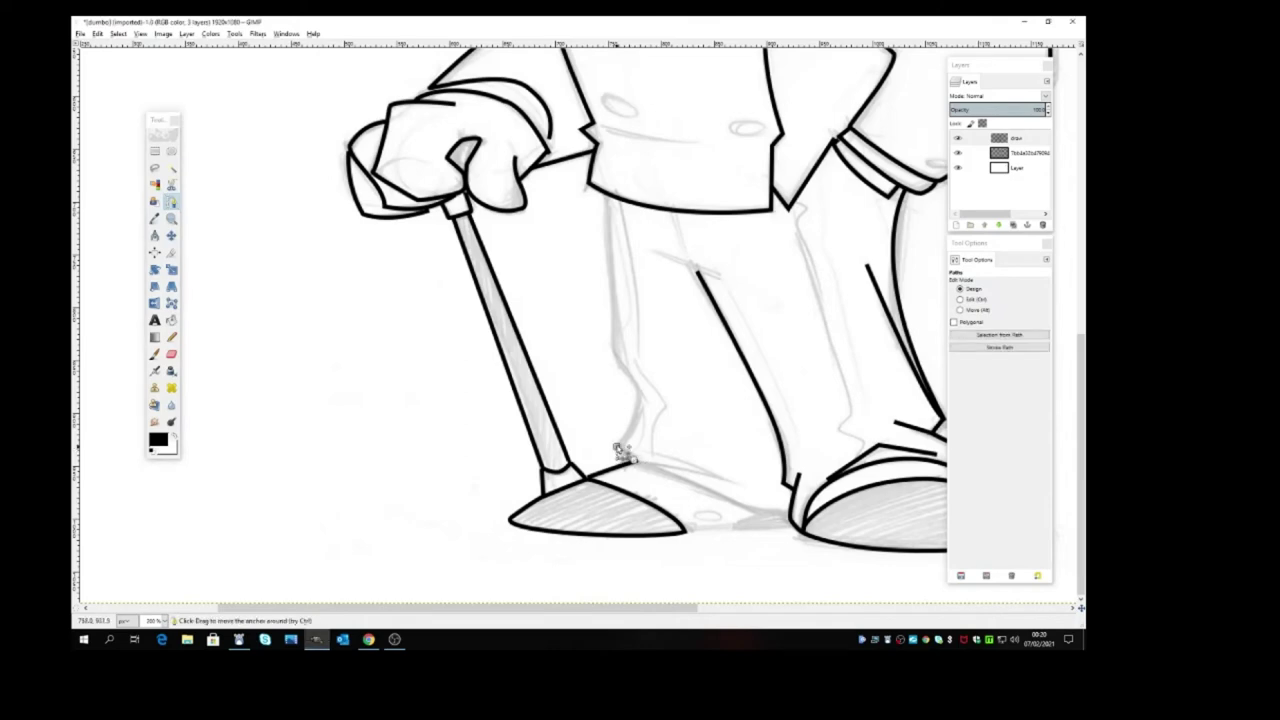
{"action": "left_click", "coordinate": [645, 391]}
{"action": "left_click", "coordinate": [644, 366]}
{"action": "left_click_drag", "start_coordinate": [647, 399], "coordinate": [645, 435]}
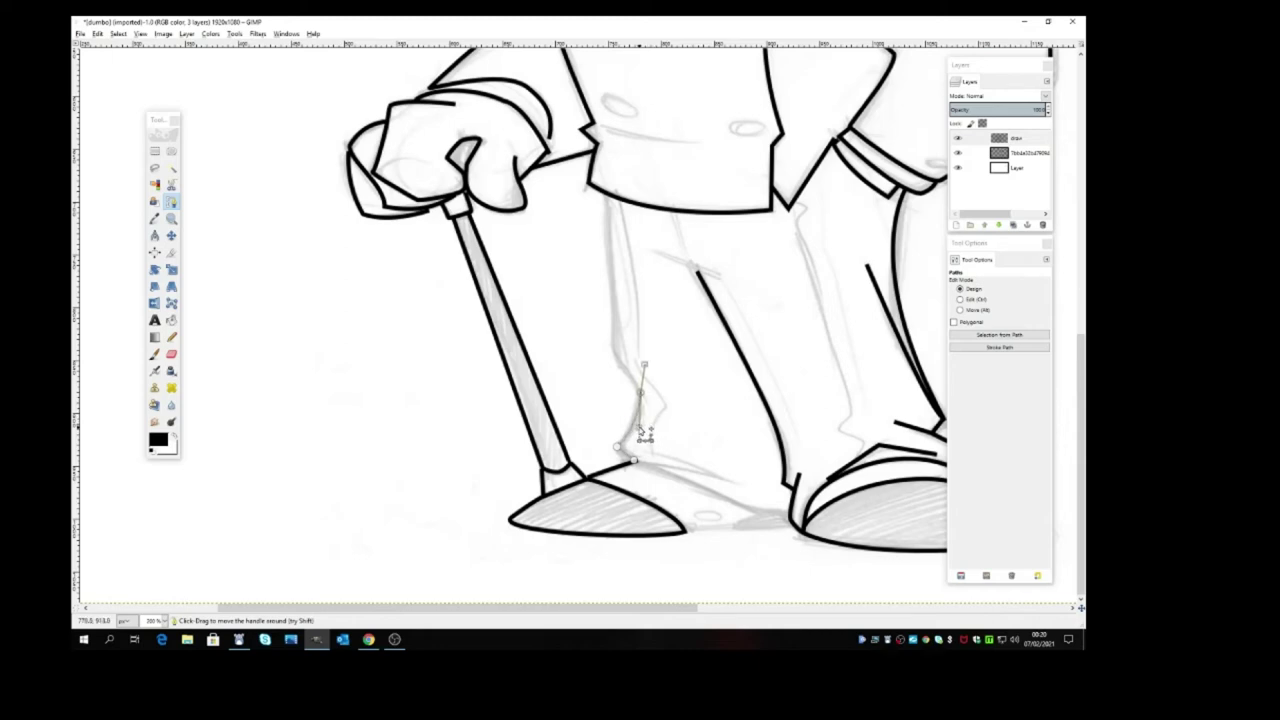
{"action": "left_click", "coordinate": [614, 354]}
{"action": "left_click", "coordinate": [606, 196]}
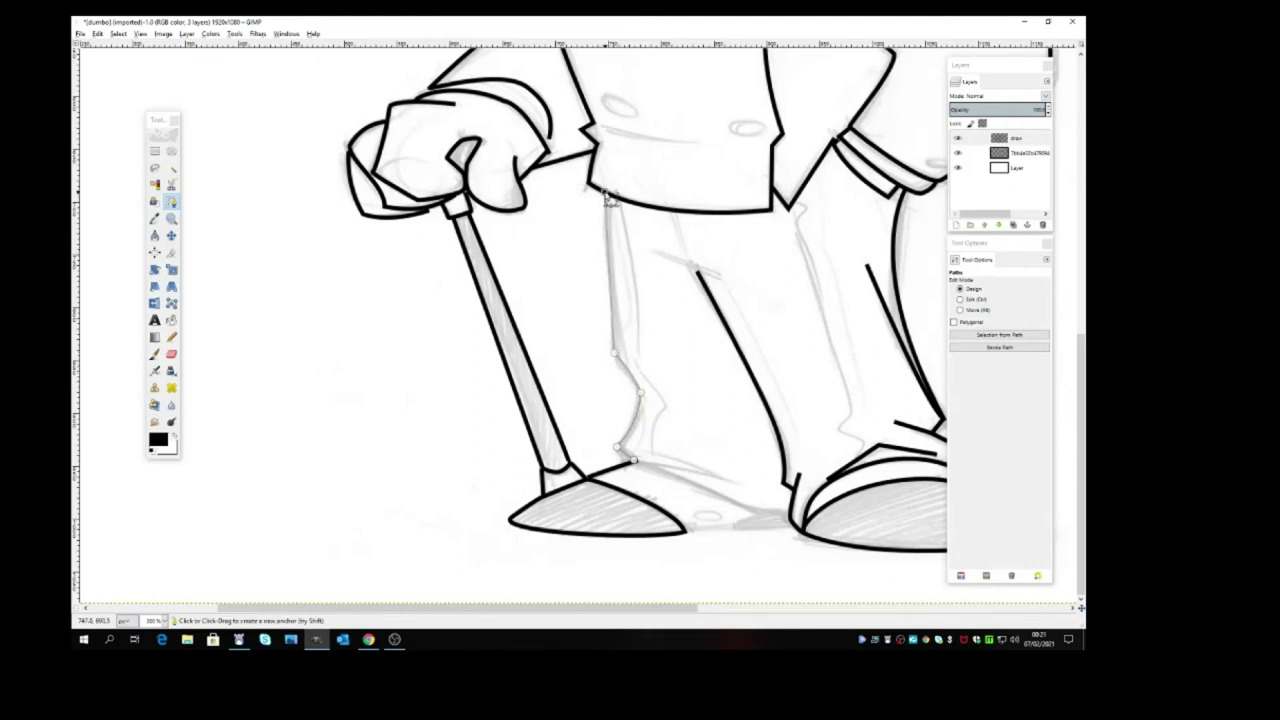
{"action": "left_click", "coordinate": [1027, 347]}
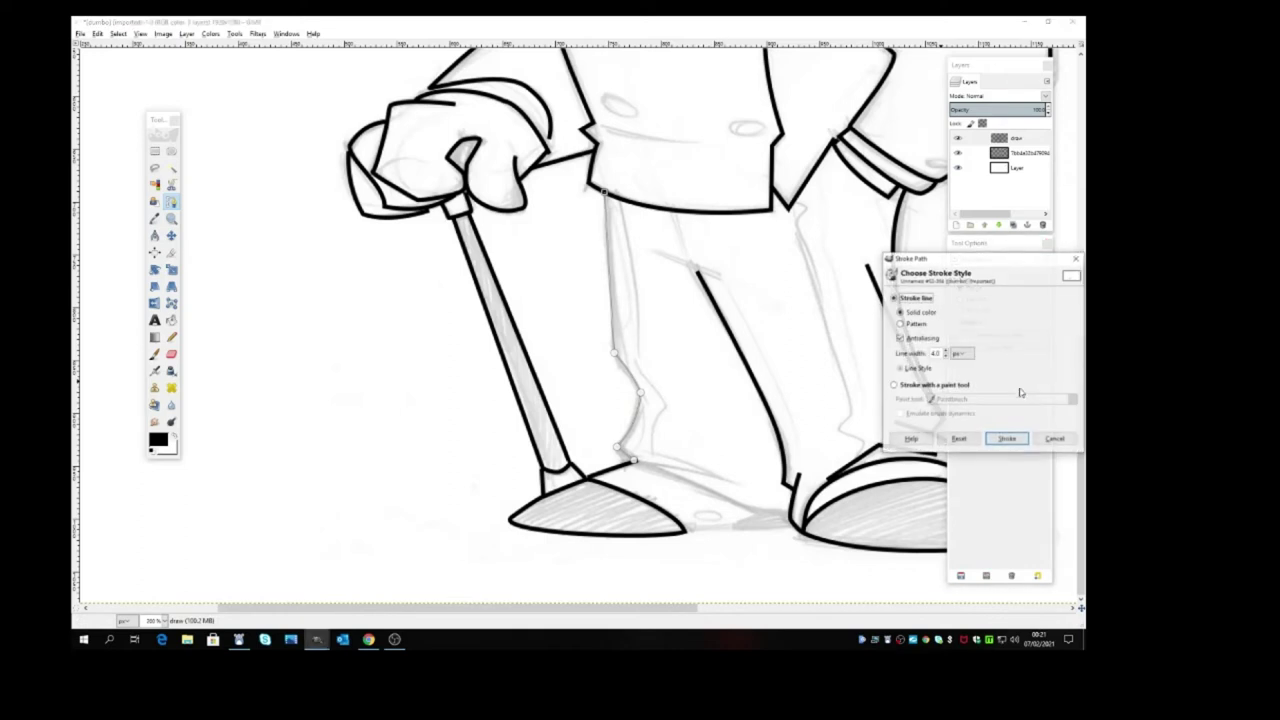
{"action": "left_click", "coordinate": [1008, 440]}
{"action": "left_click", "coordinate": [171, 235]}
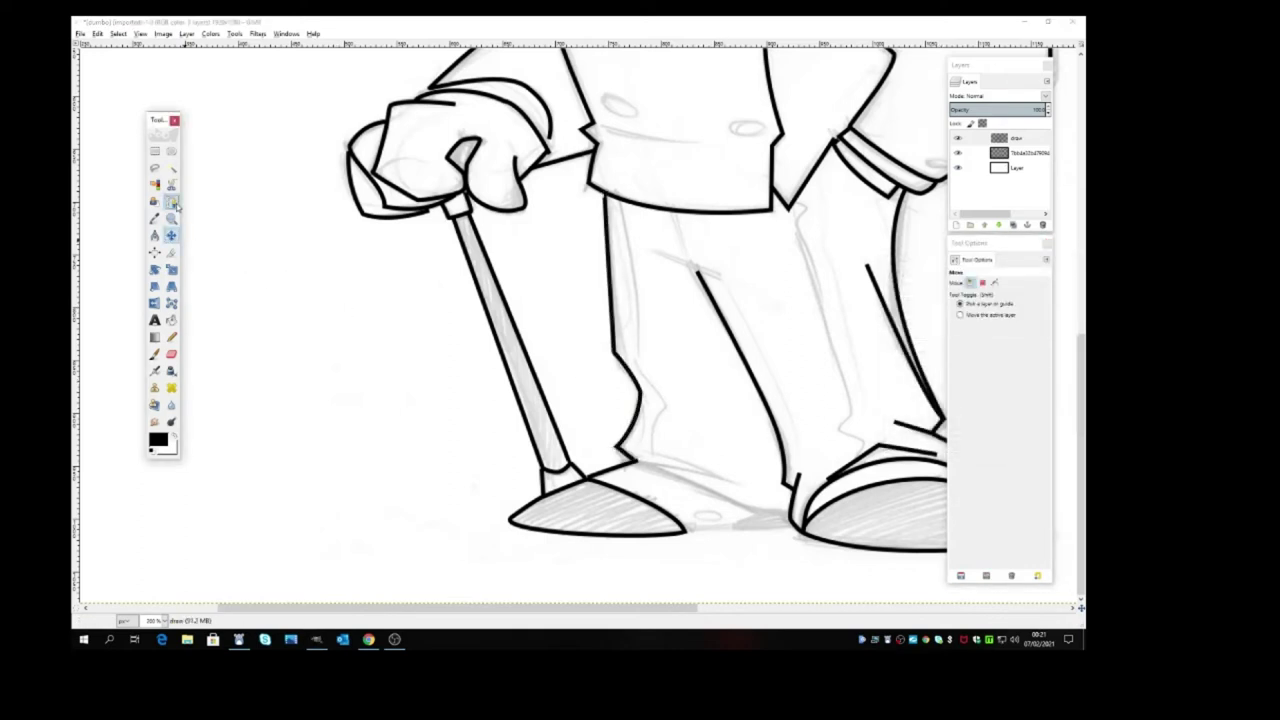
{"action": "left_click", "coordinate": [173, 202]}
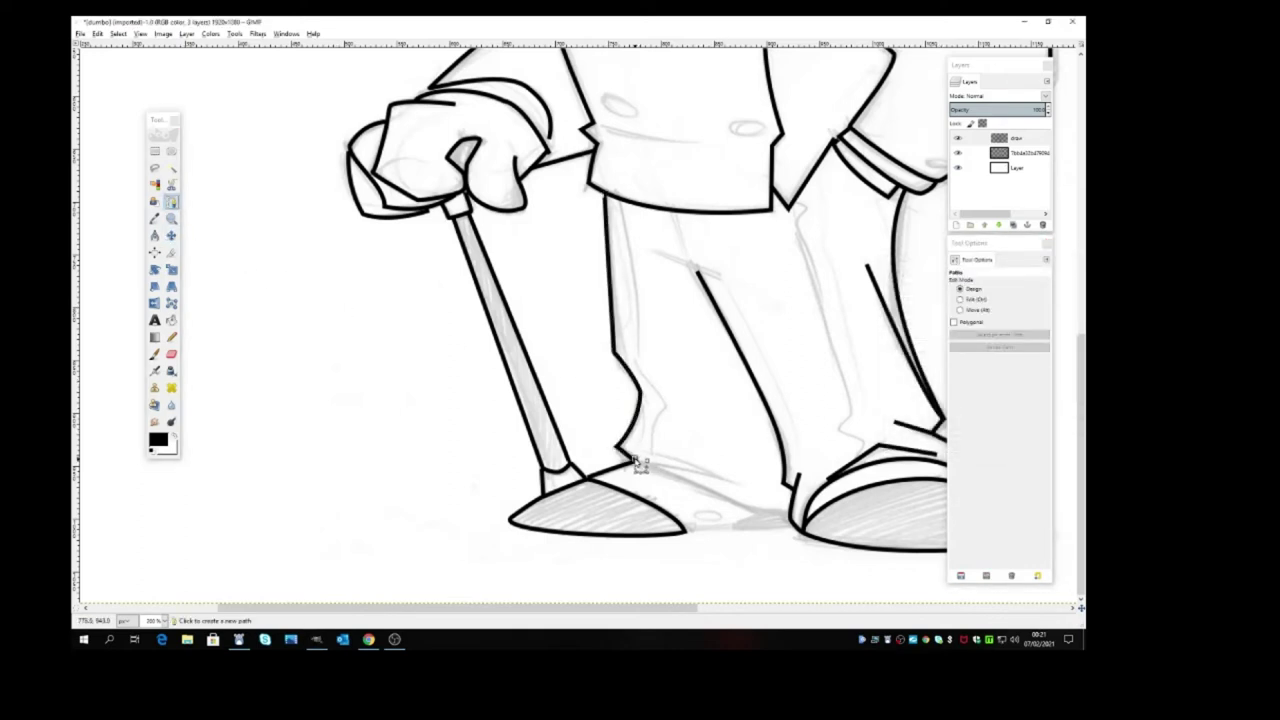
Draw a curved path from the trouser hem down to the back shoe and stroke it black
{"action": "left_click", "coordinate": [634, 459]}
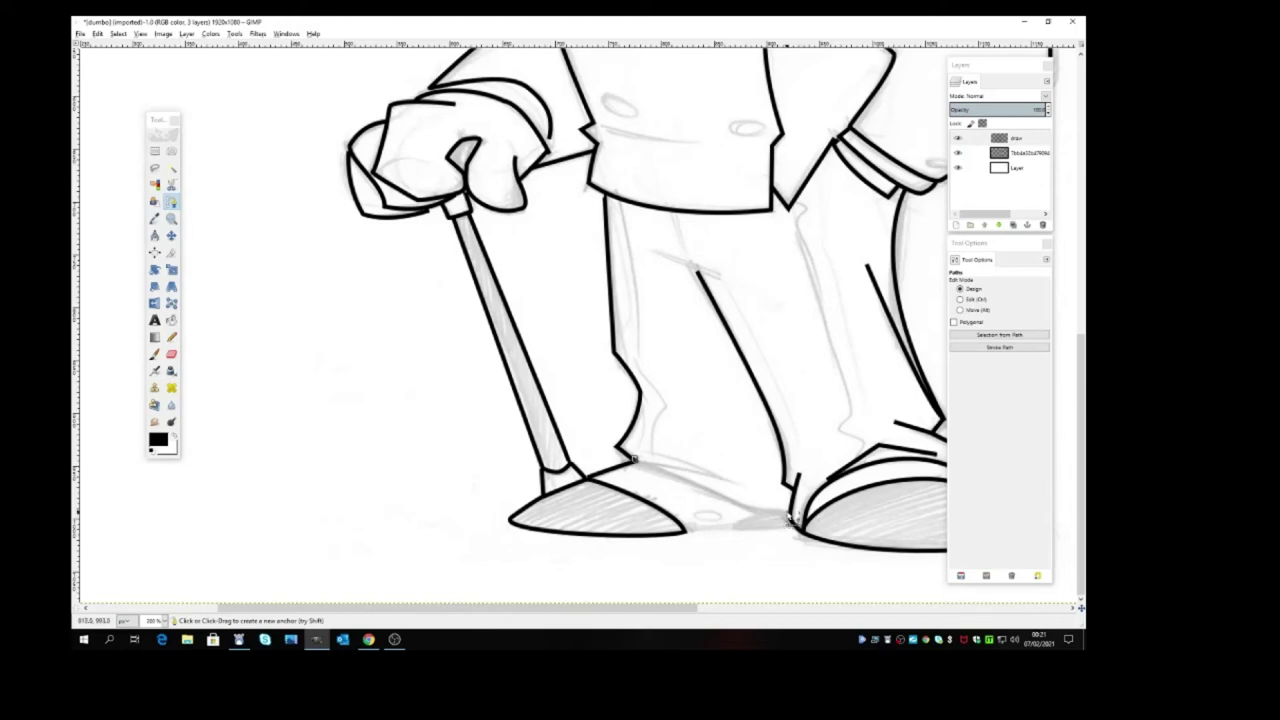
{"action": "left_click", "coordinate": [789, 516]}
{"action": "left_click_drag", "start_coordinate": [789, 516], "coordinate": [828, 512]}
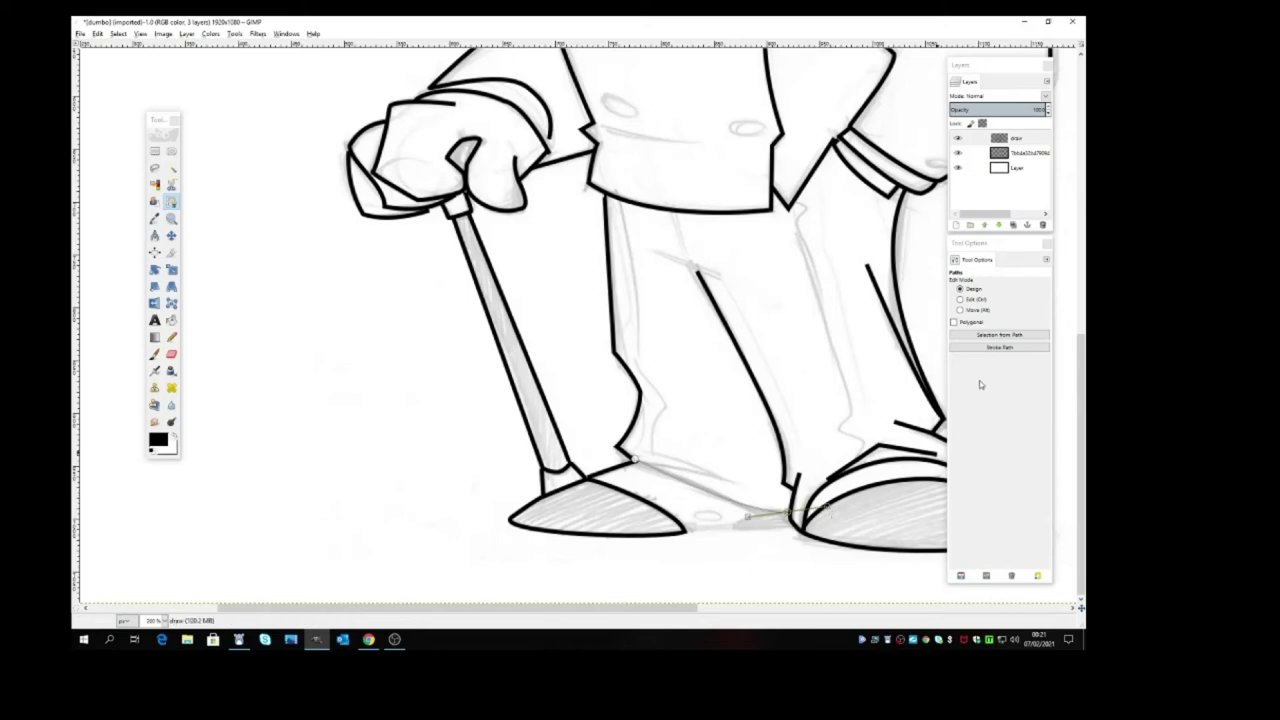
{"action": "left_click", "coordinate": [994, 347]}
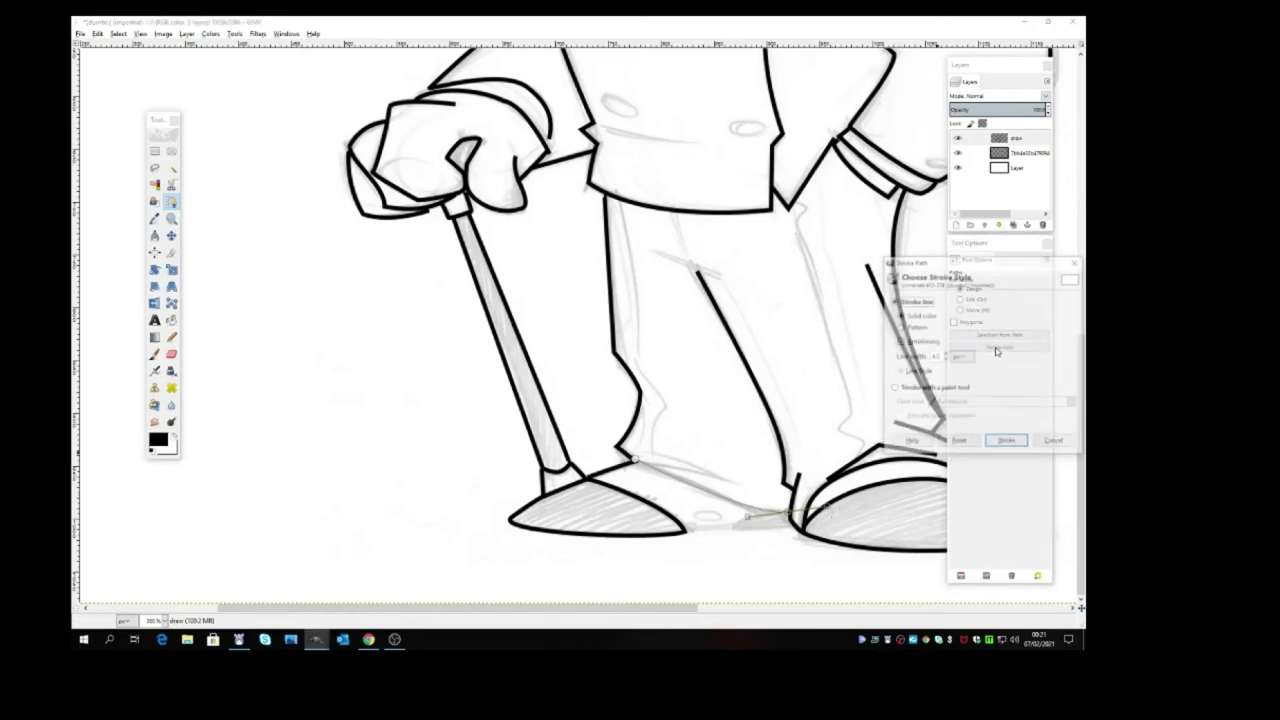
{"action": "left_click", "coordinate": [1010, 443]}
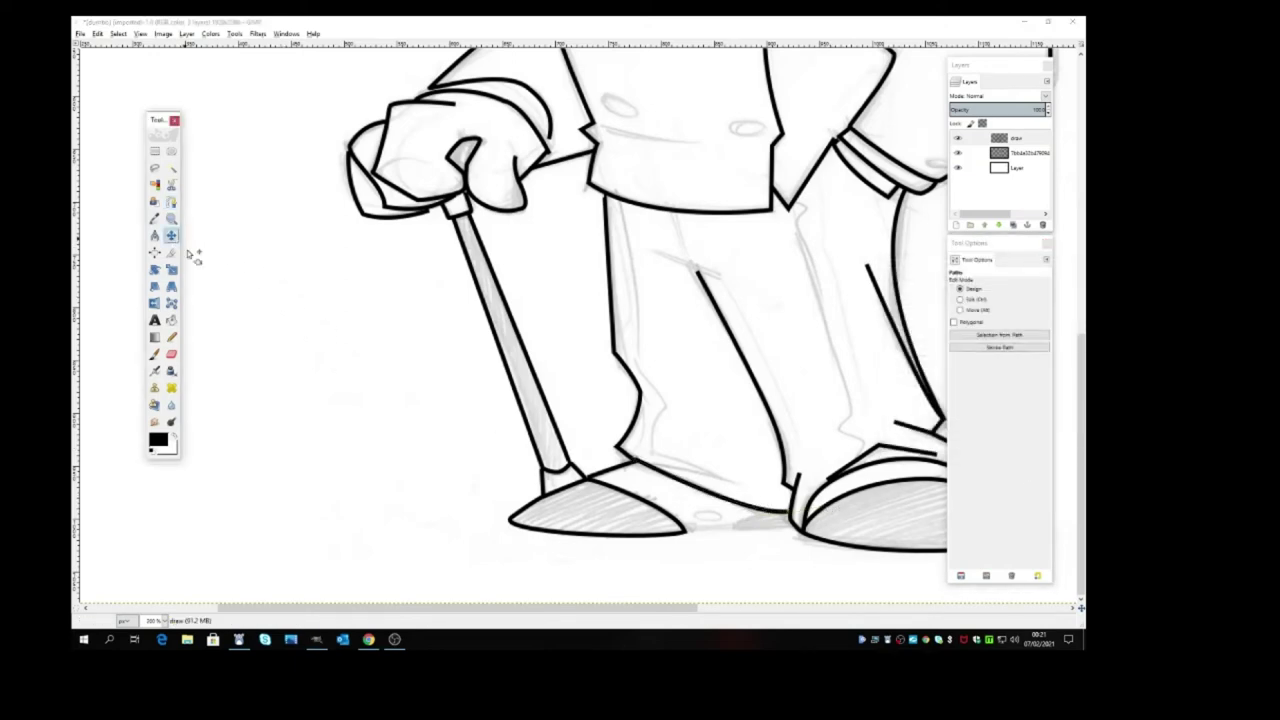
Trace a path along the ground from the shoe tip toward the front shoe and stroke it black
{"action": "key", "text": "m"}
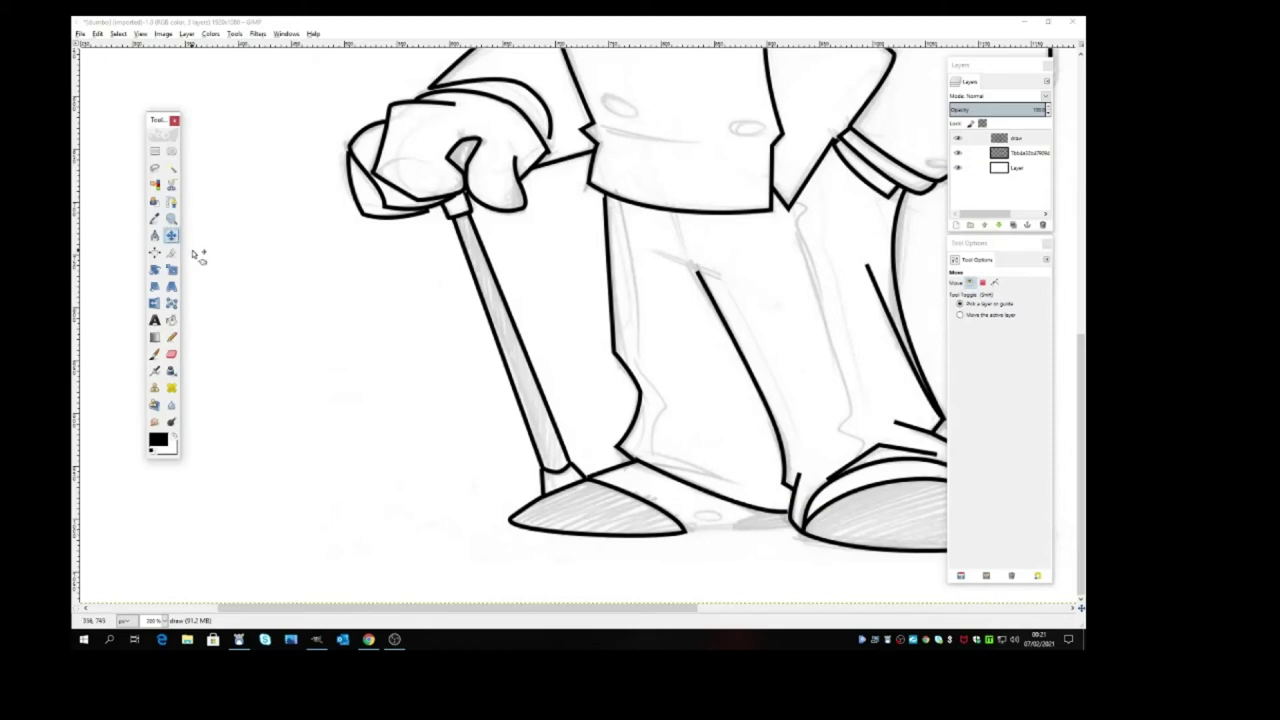
{"action": "left_click", "coordinate": [174, 202]}
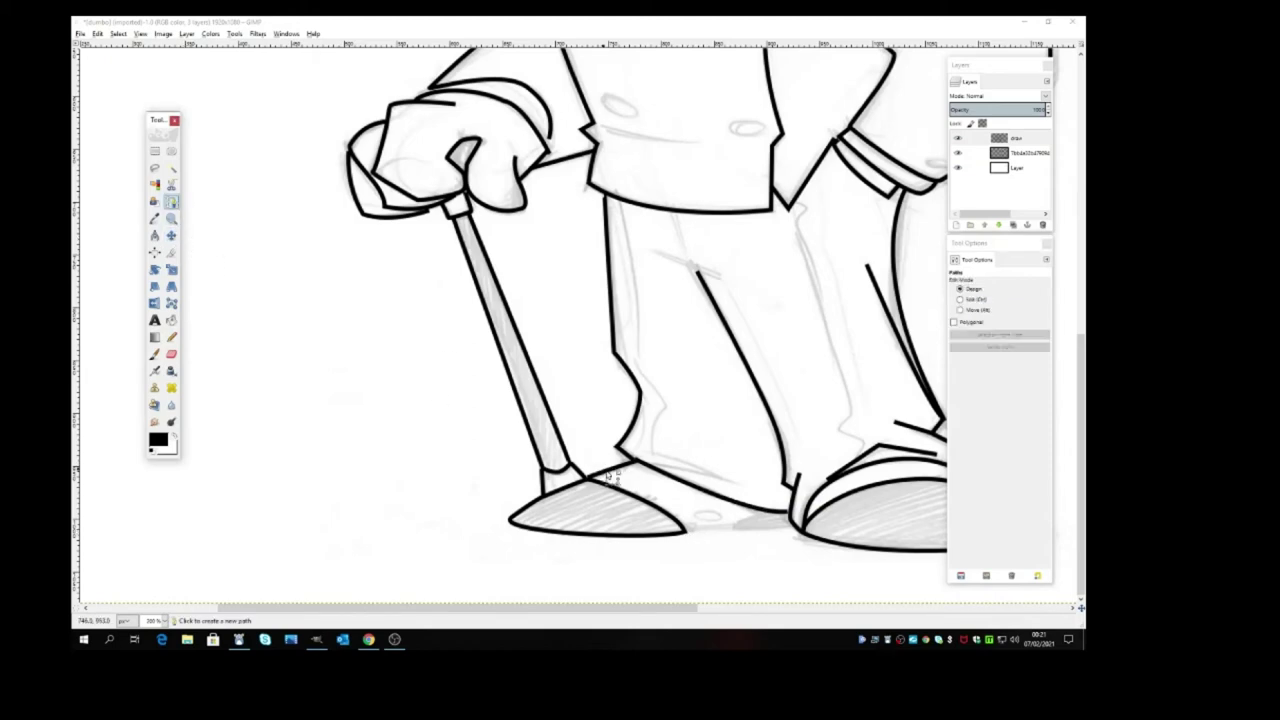
{"action": "left_click", "coordinate": [687, 533]}
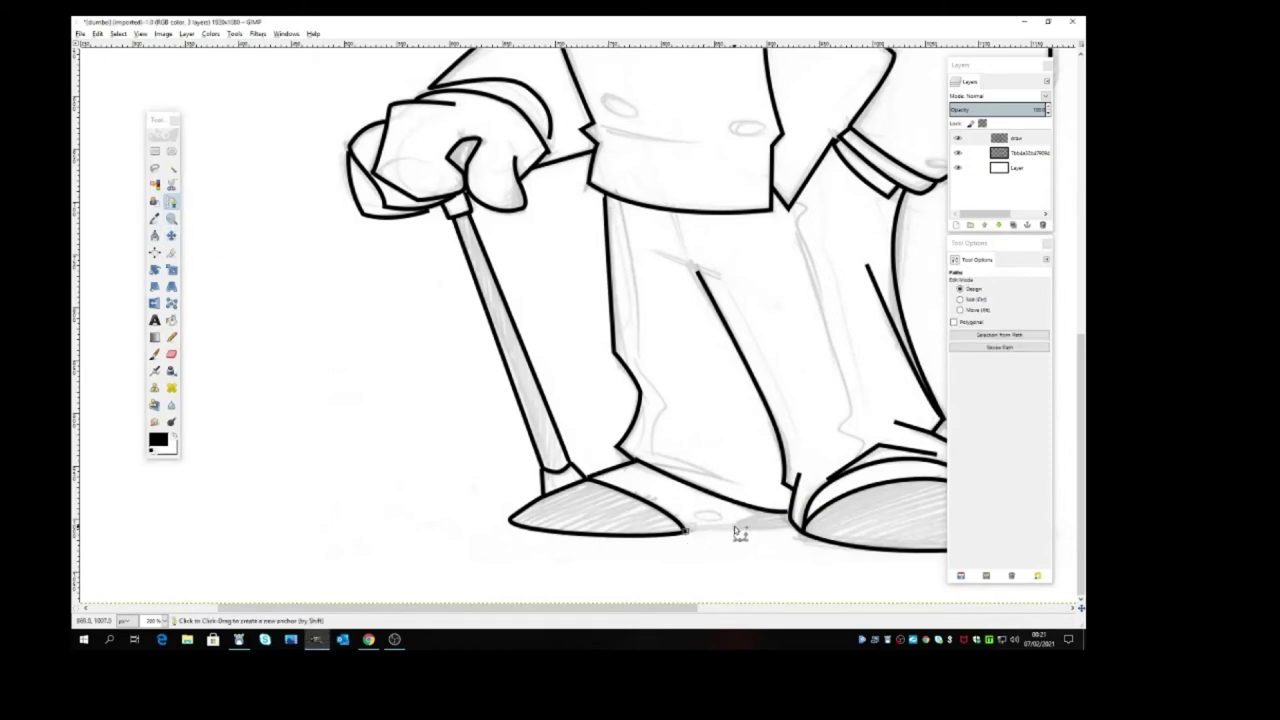
{"action": "left_click", "coordinate": [735, 529]}
{"action": "left_click", "coordinate": [765, 514]}
{"action": "left_click", "coordinate": [1000, 347]}
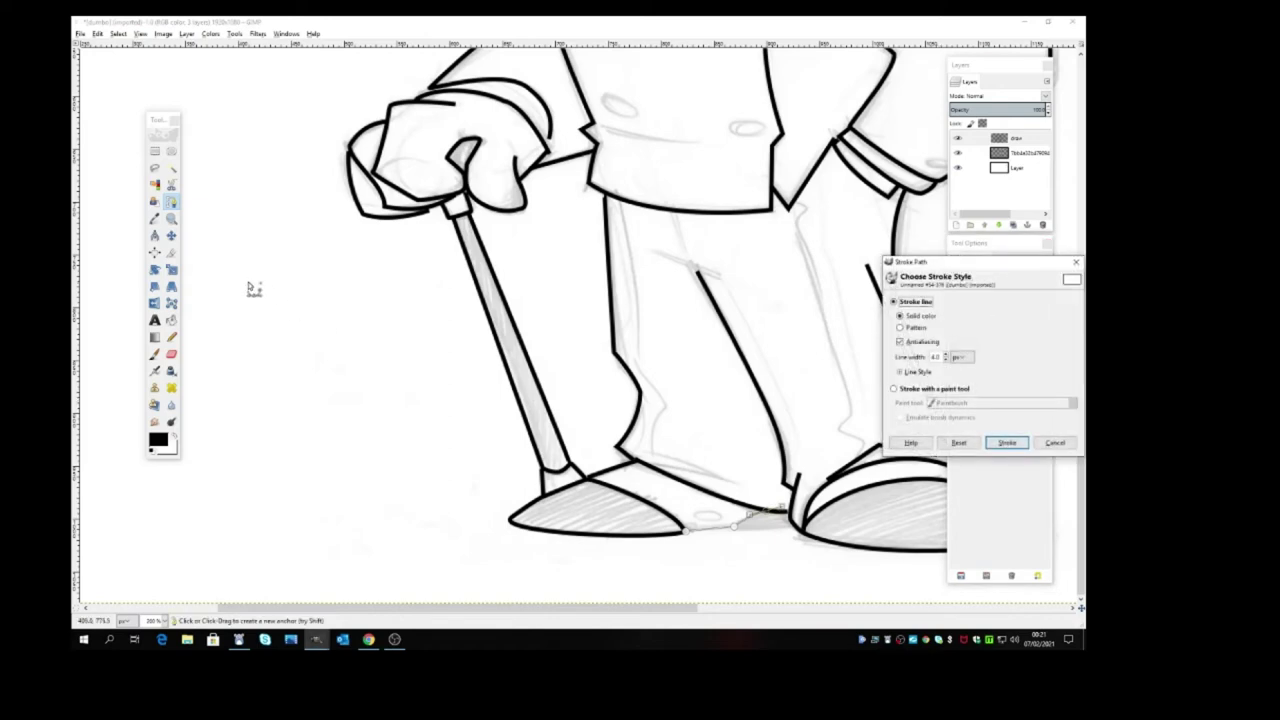
{"action": "left_click", "coordinate": [1005, 443]}
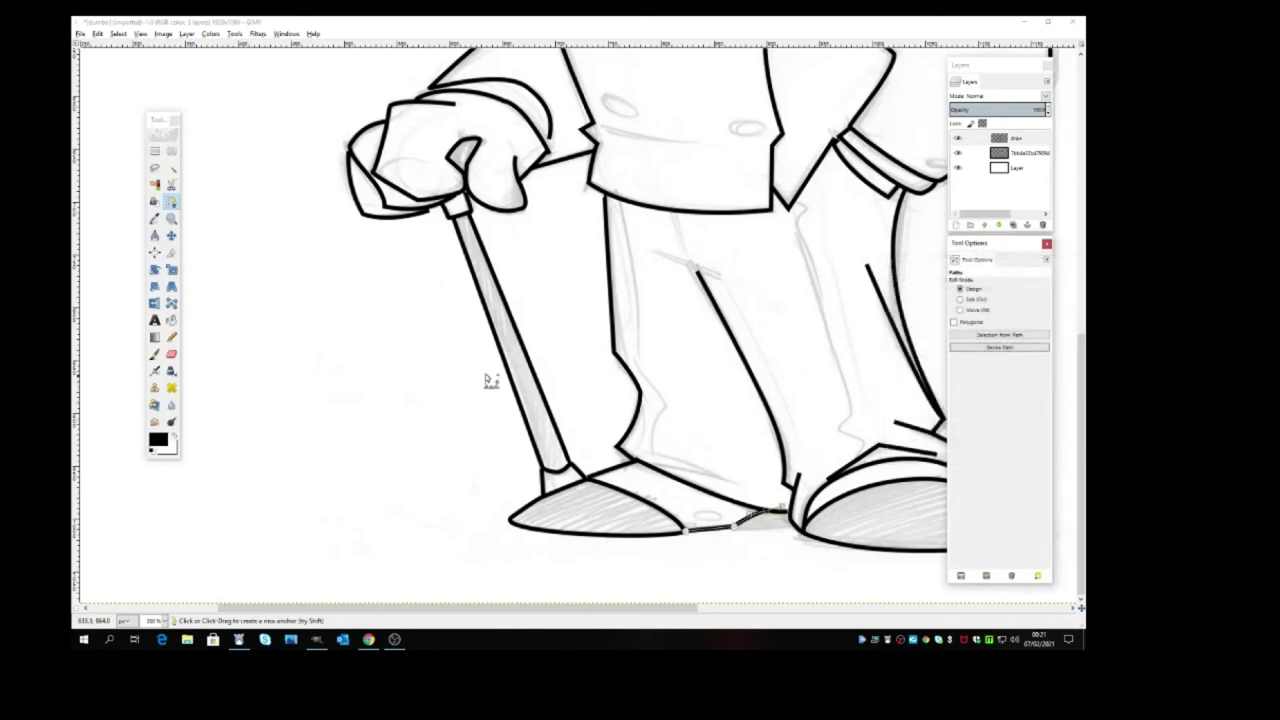
Stroke a short black path between the shoes, then switch to the Move tool
{"action": "left_click", "coordinate": [171, 201]}
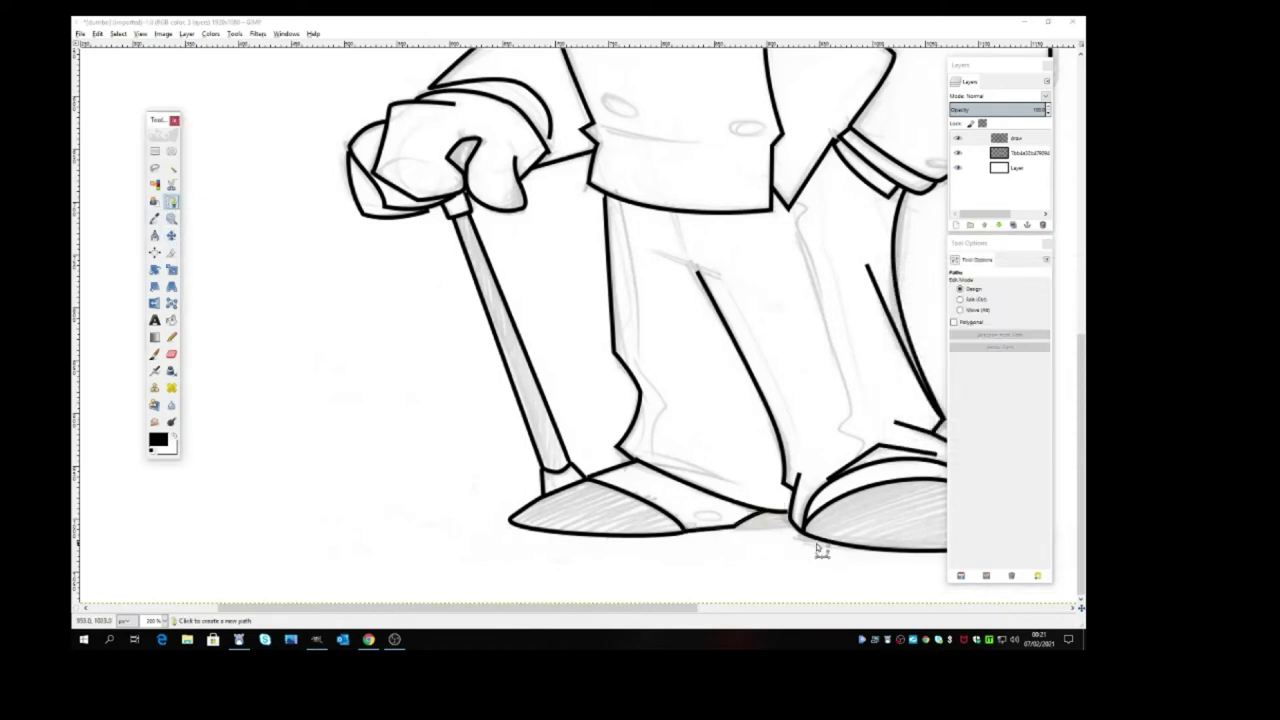
{"action": "left_click", "coordinate": [735, 528]}
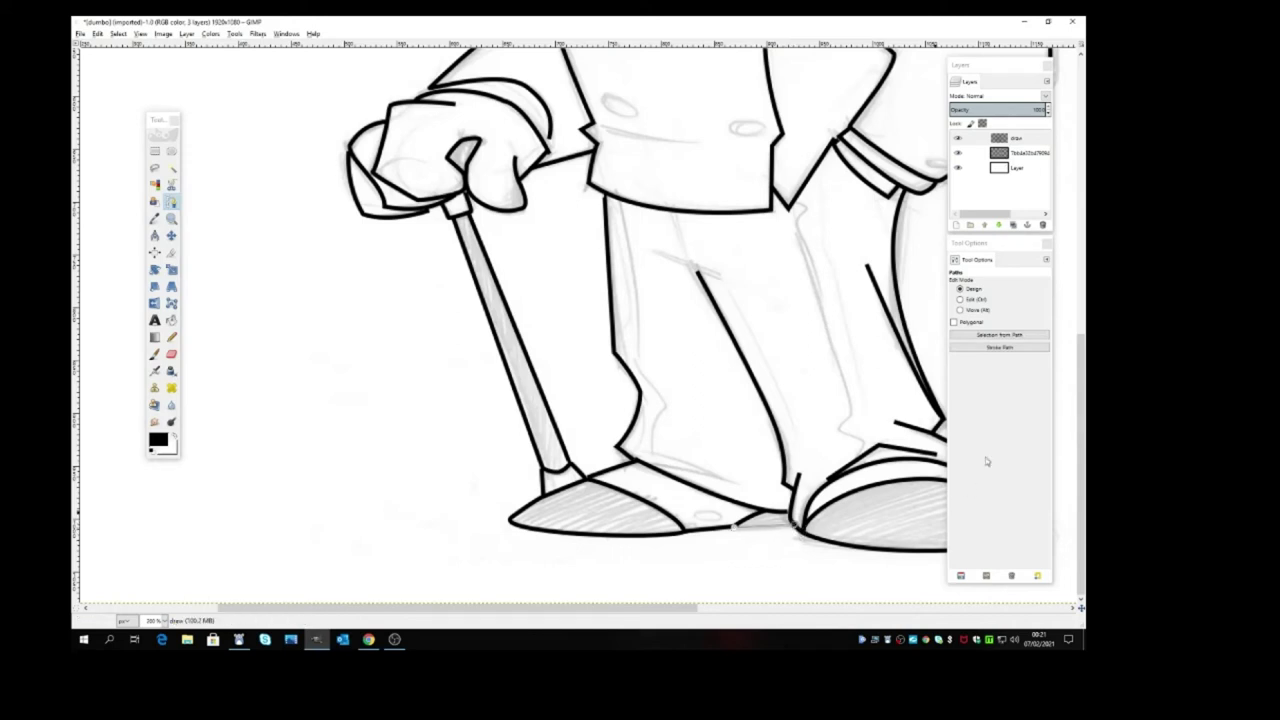
{"action": "left_click", "coordinate": [1002, 348]}
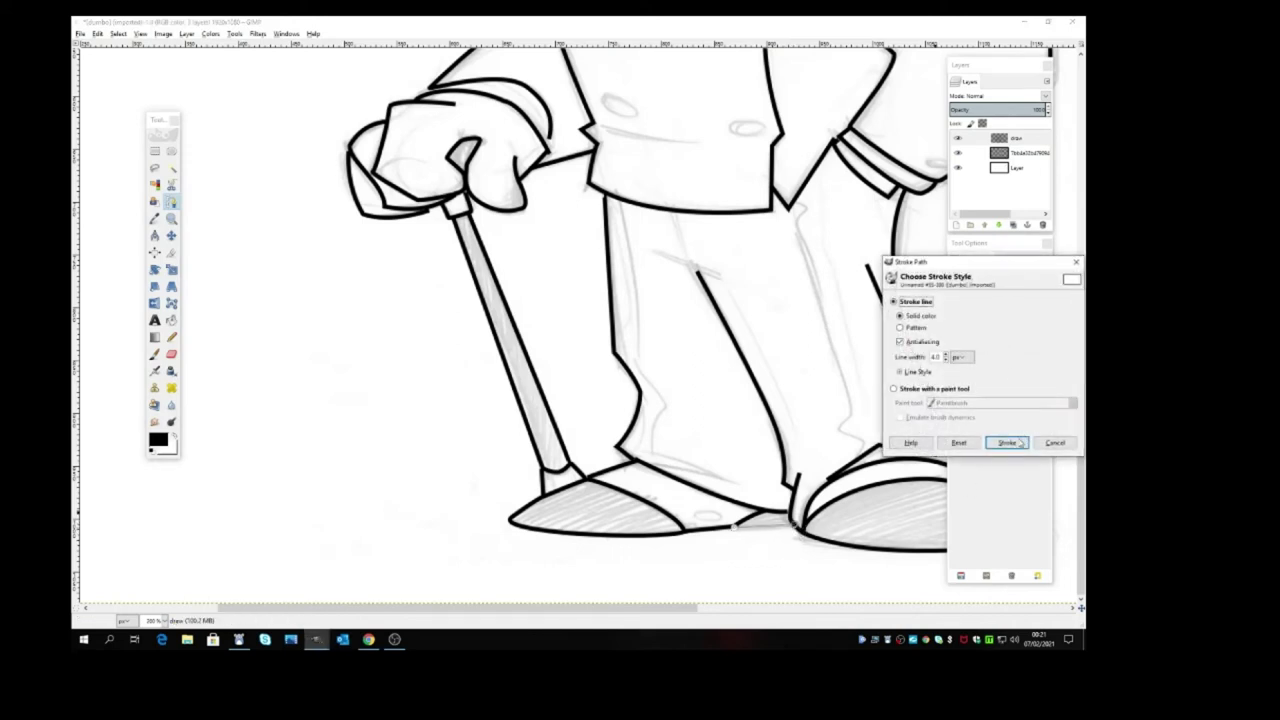
{"action": "left_click", "coordinate": [1018, 443]}
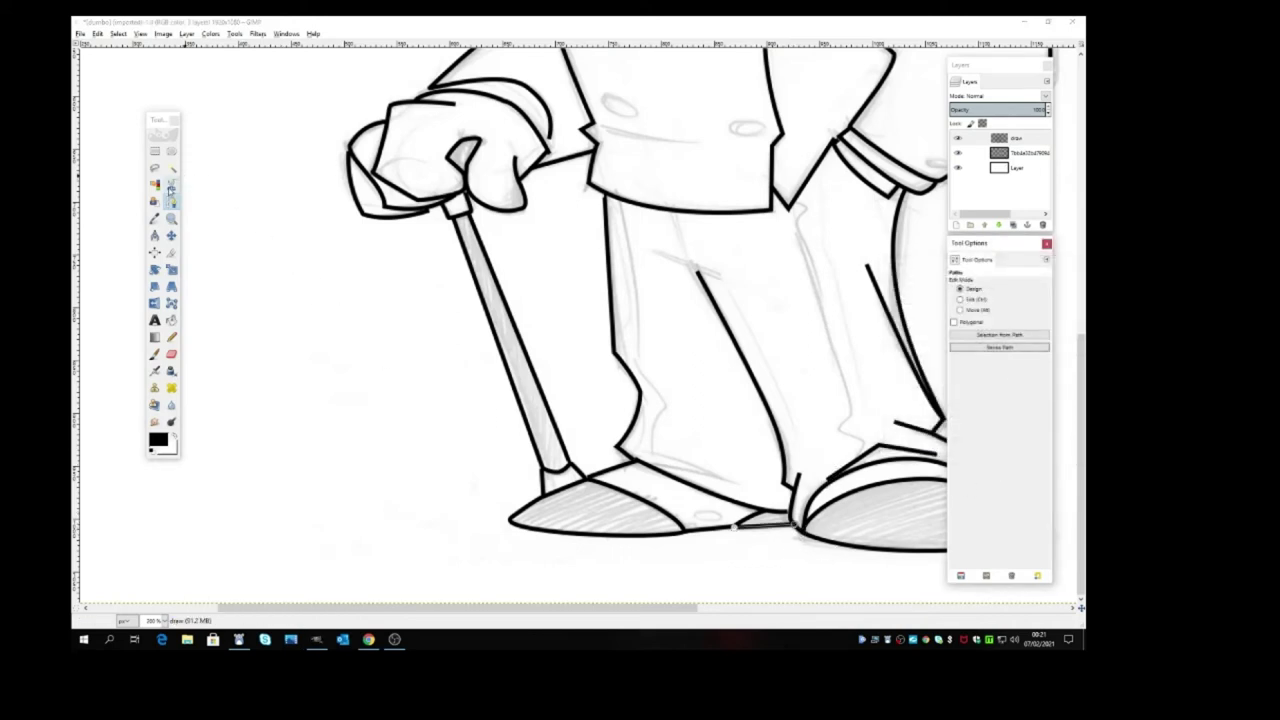
{"action": "left_click", "coordinate": [171, 235]}
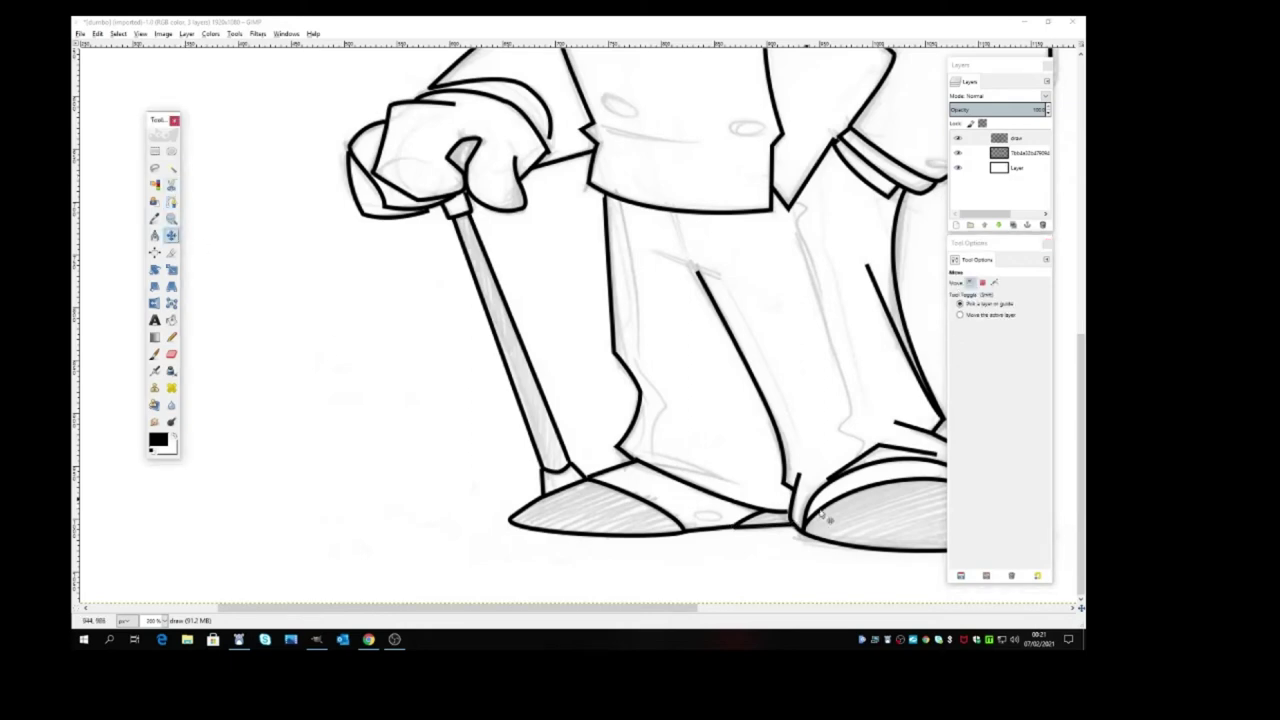
{"action": "left_click_drag", "start_coordinate": [680, 612], "coordinate": [765, 612]}
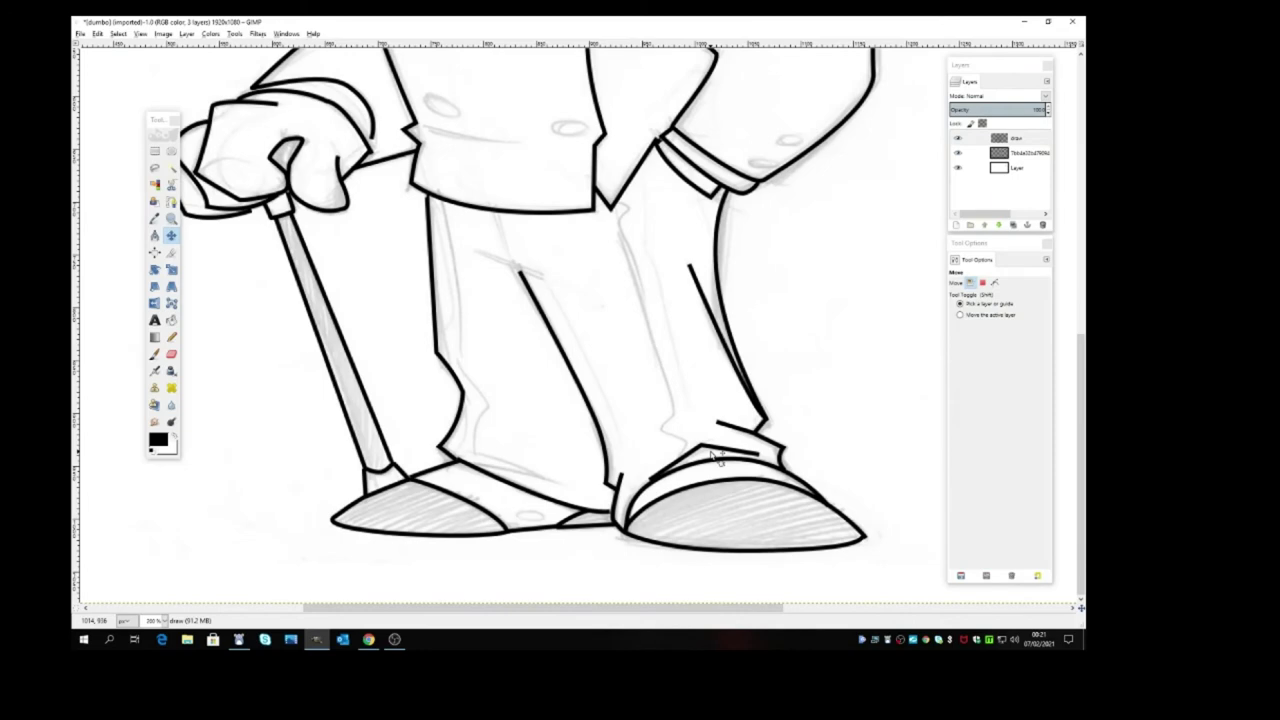
{"action": "scroll", "coordinate": [700, 465], "scroll_direction": "up", "scroll_amount": 3}
{"action": "scroll", "coordinate": [685, 474], "scroll_direction": "up", "scroll_amount": 5}
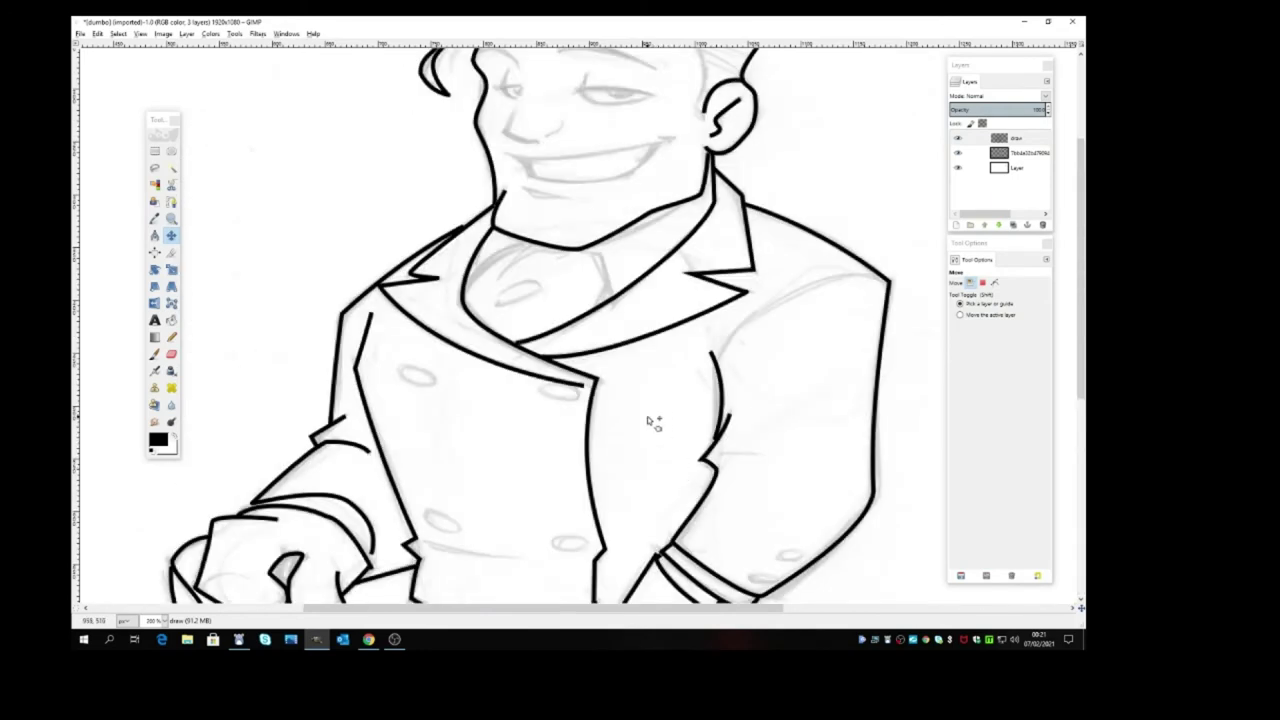
{"action": "scroll", "coordinate": [650, 428], "scroll_direction": "up", "scroll_amount": 3}
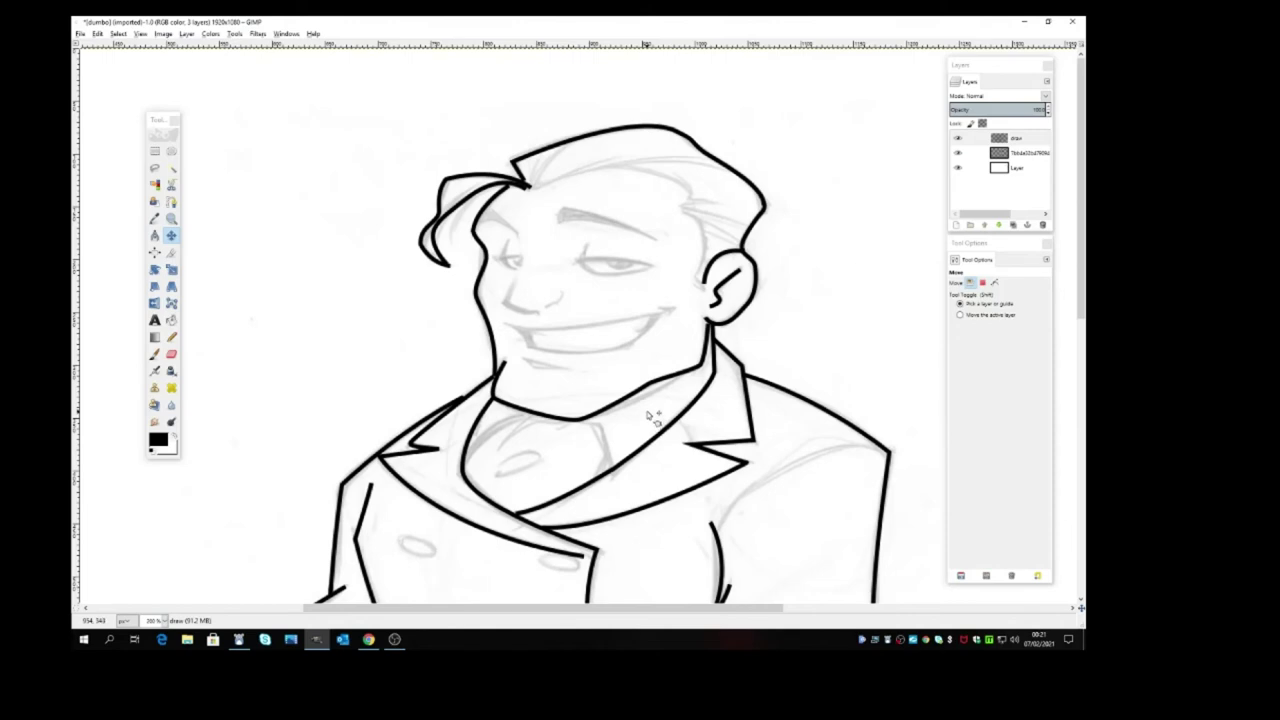
{"action": "scroll", "coordinate": [652, 419], "scroll_direction": "down", "scroll_amount": 7}
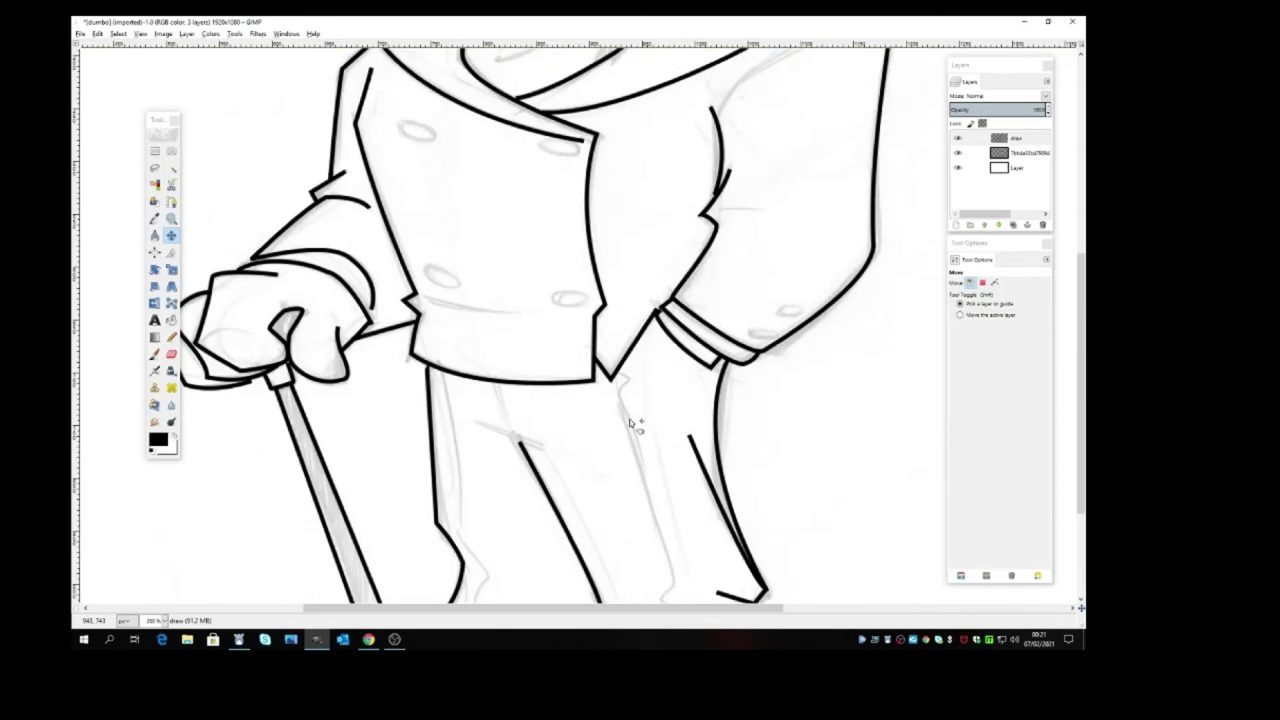
{"action": "left_click", "coordinate": [166, 624]}
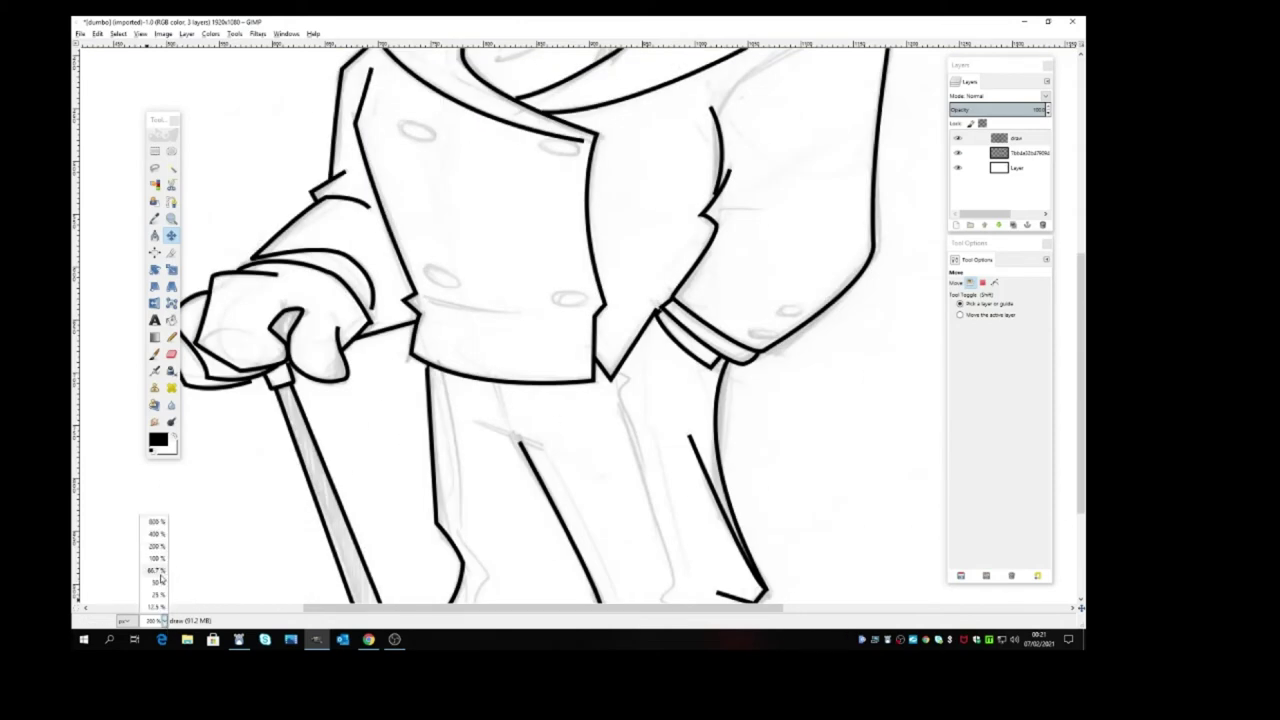
{"action": "left_click", "coordinate": [163, 578]}
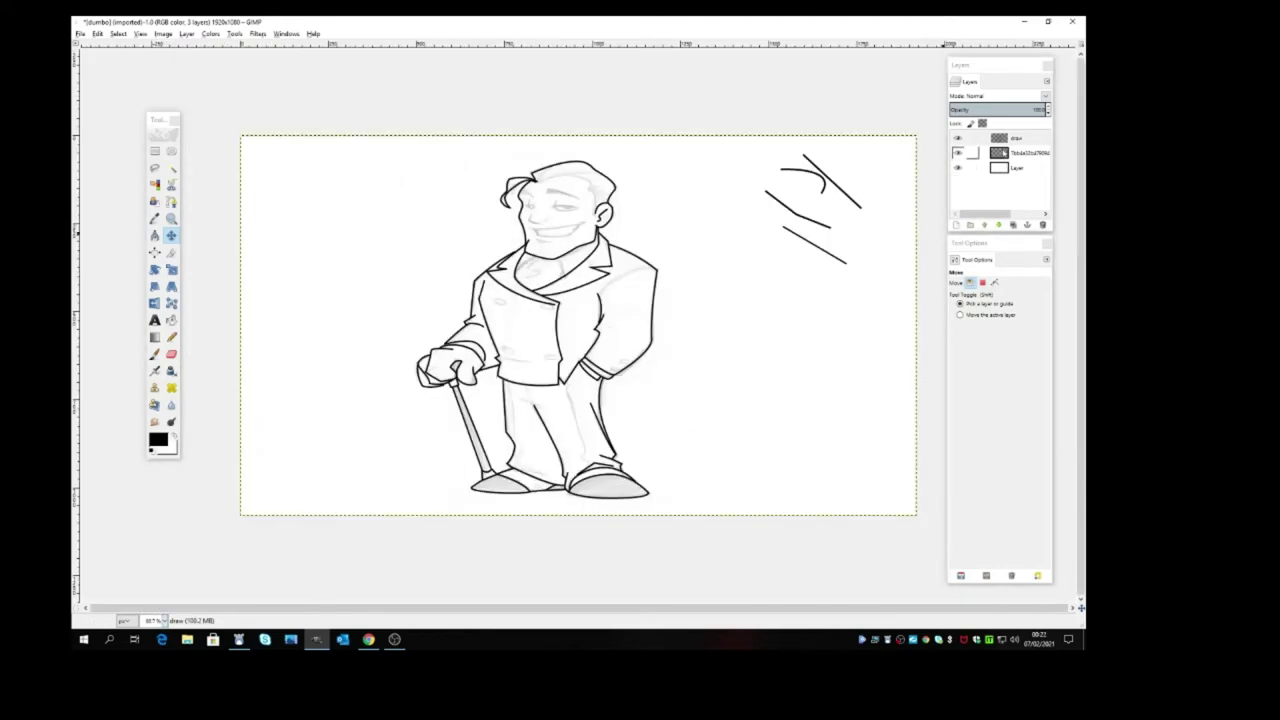
{"action": "left_click", "coordinate": [1003, 153]}
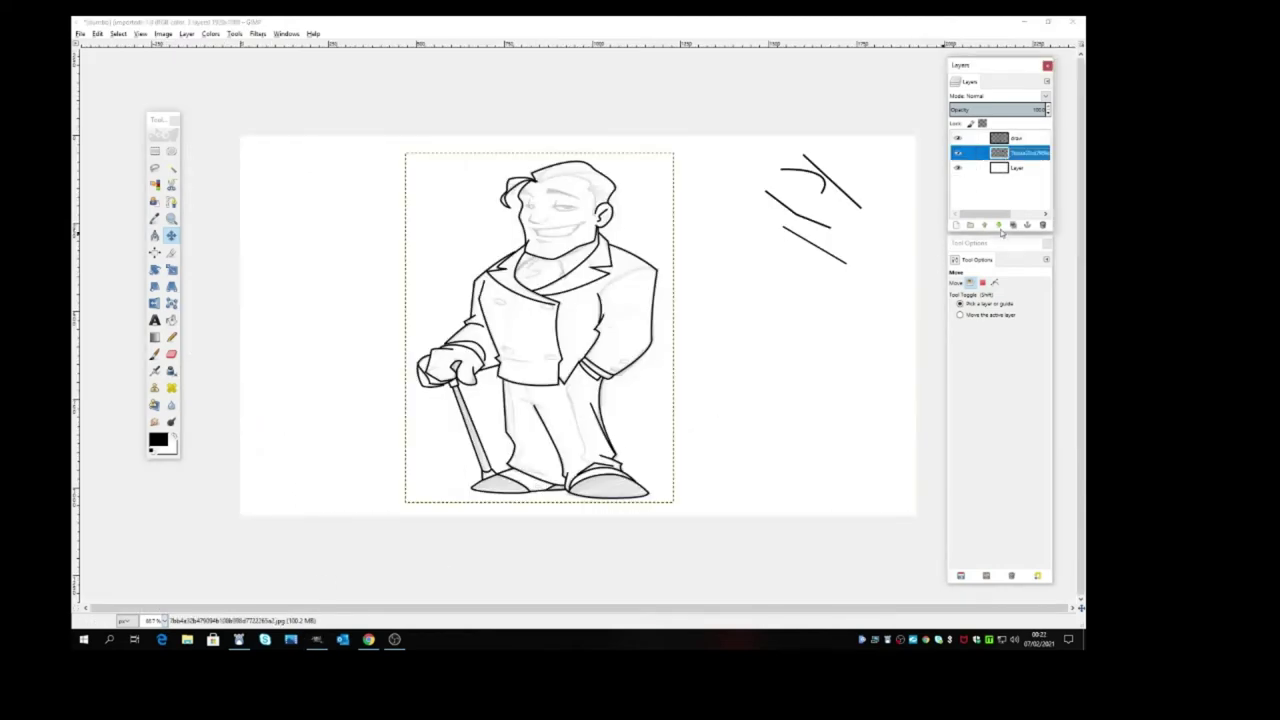
{"action": "left_click", "coordinate": [1000, 226]}
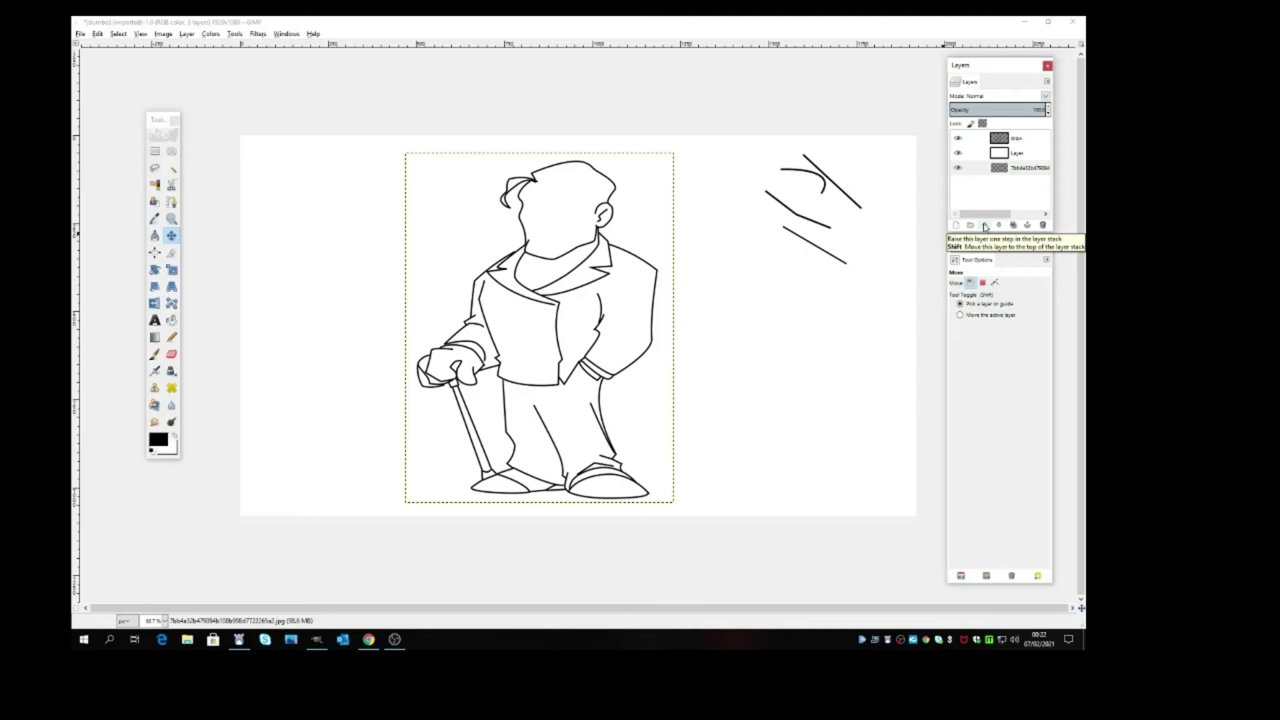
{"action": "left_click", "coordinate": [984, 226]}
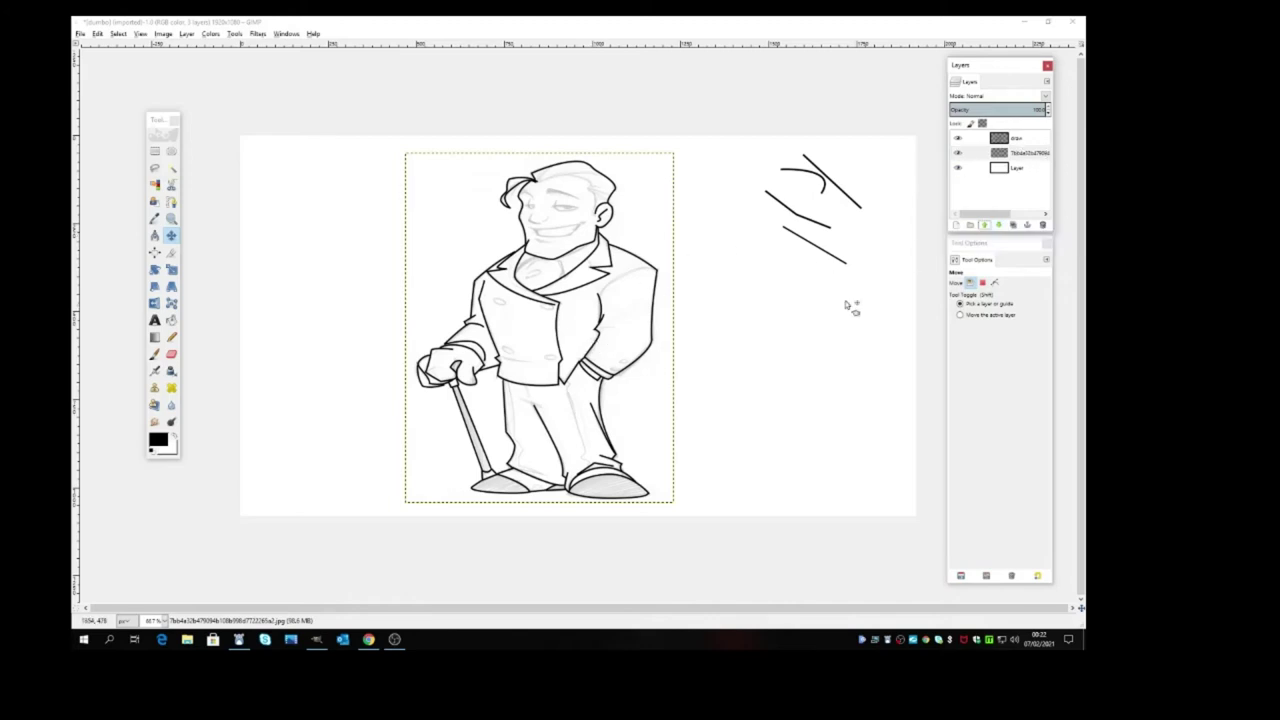
{"action": "left_click", "coordinate": [1023, 155]}
{"action": "left_click", "coordinate": [997, 227]}
{"action": "left_click", "coordinate": [1020, 140]}
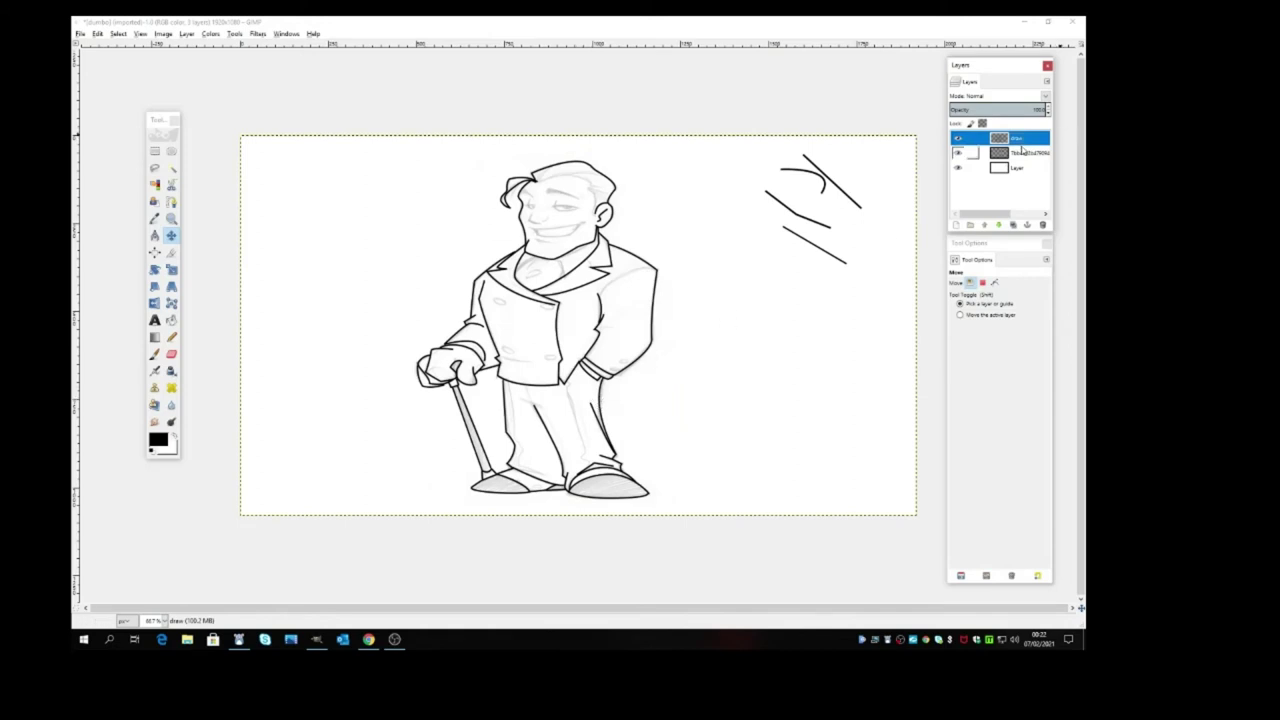
{"action": "left_click", "coordinate": [1000, 154]}
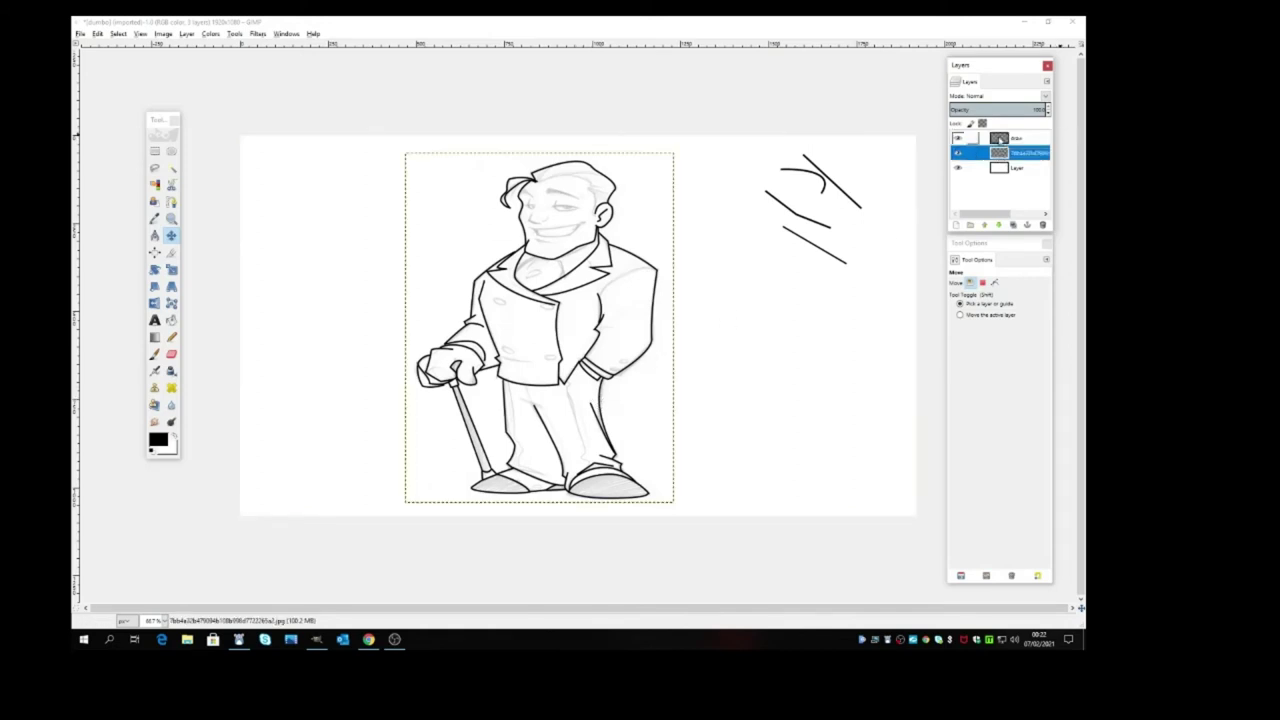
{"action": "left_click", "coordinate": [1001, 140]}
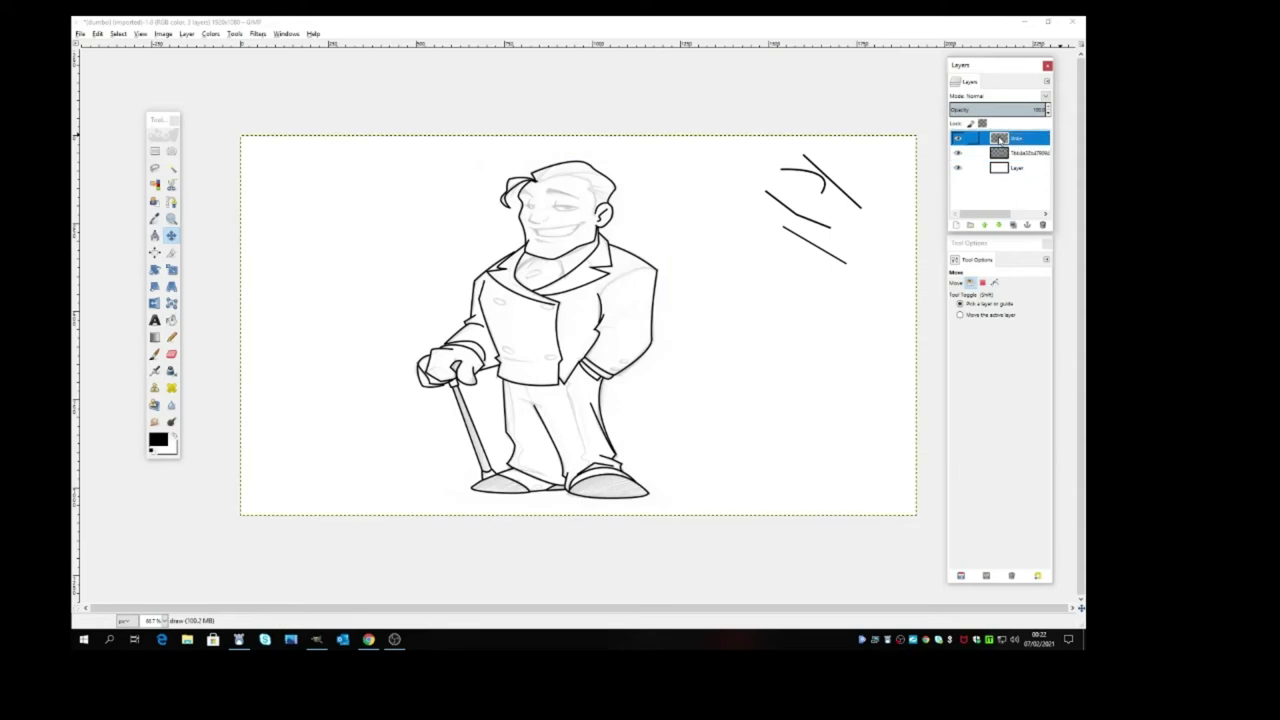
{"action": "left_click", "coordinate": [165, 621]}
{"action": "left_click", "coordinate": [157, 546]}
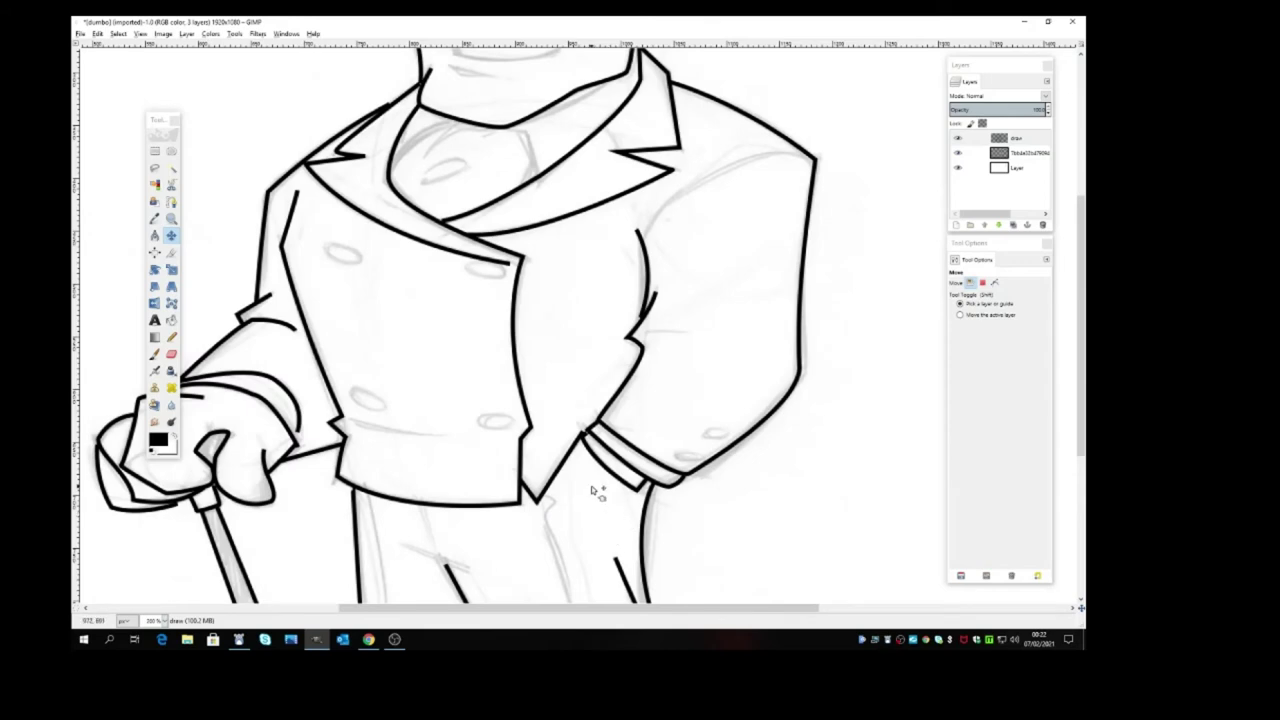
Start a curved path following a hair strand on the right side above the ear
{"action": "scroll", "coordinate": [596, 490], "scroll_direction": "up", "scroll_amount": 5}
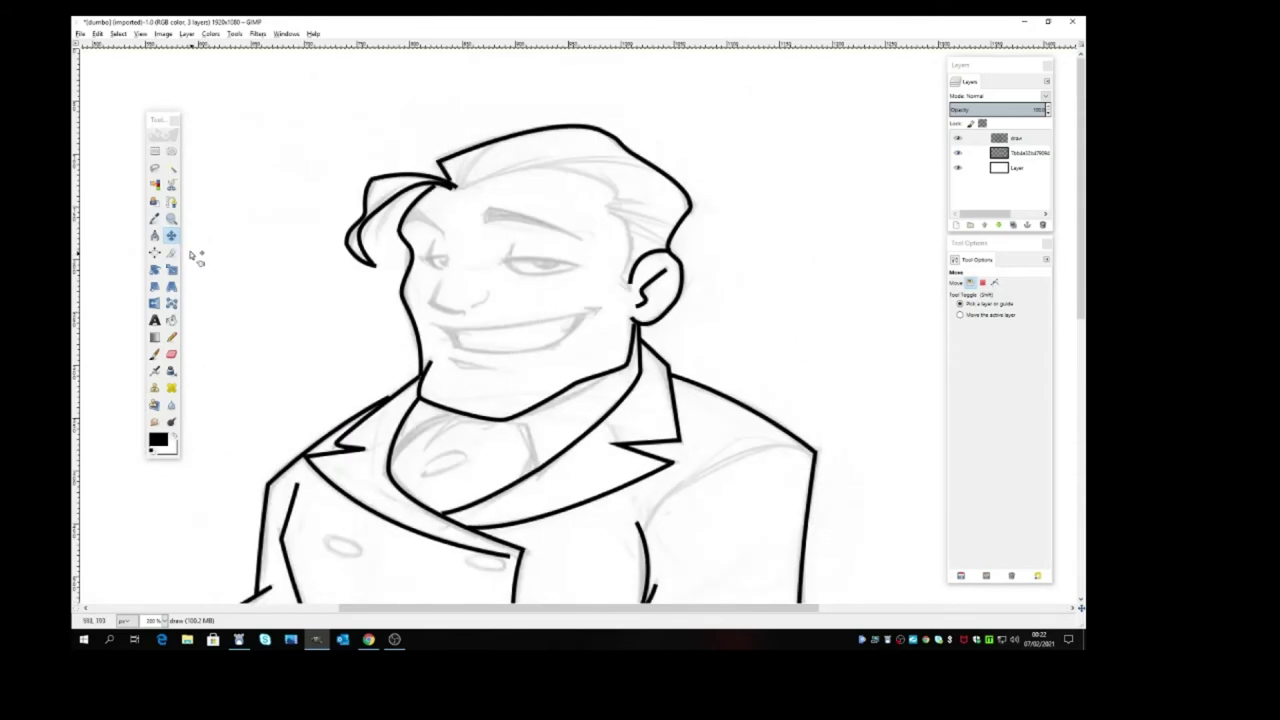
{"action": "left_click", "coordinate": [171, 201]}
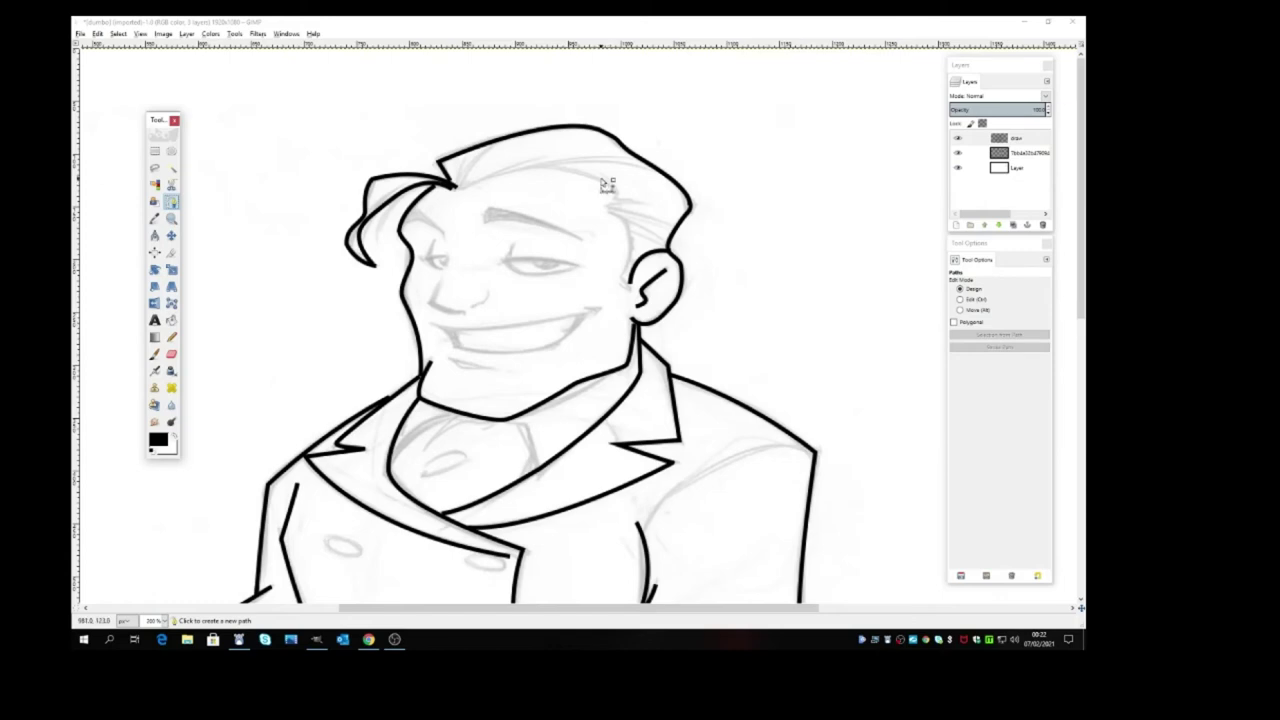
{"action": "scroll", "coordinate": [614, 300], "scroll_direction": "down", "scroll_amount": 10}
{"action": "scroll", "coordinate": [540, 281], "scroll_direction": "down", "scroll_amount": 3}
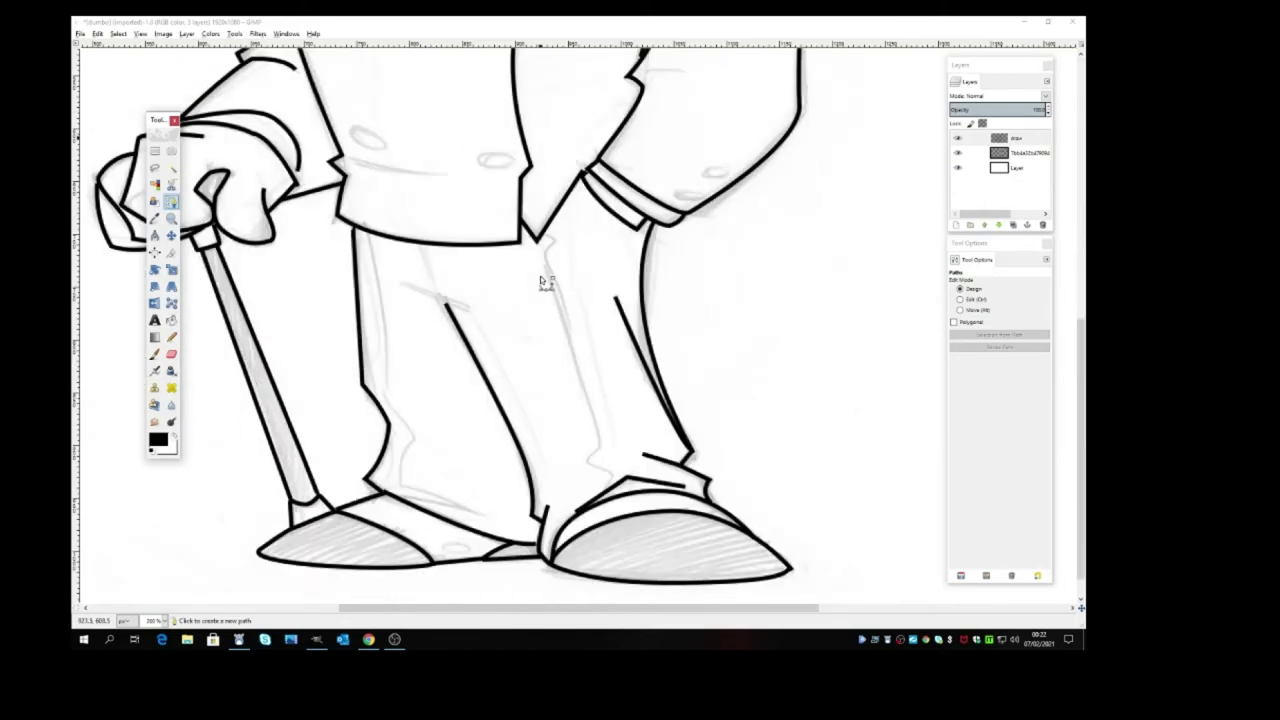
{"action": "scroll", "coordinate": [563, 371], "scroll_direction": "up", "scroll_amount": 3}
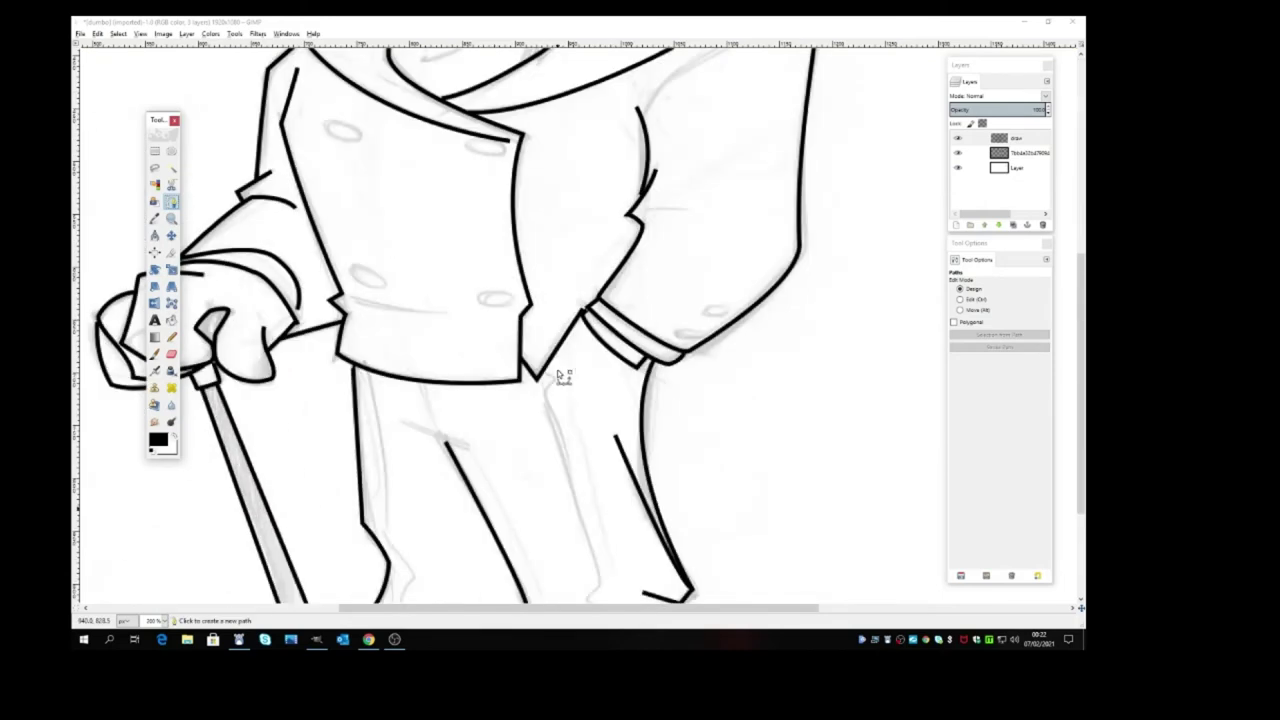
{"action": "scroll", "coordinate": [560, 375], "scroll_direction": "up", "scroll_amount": 8}
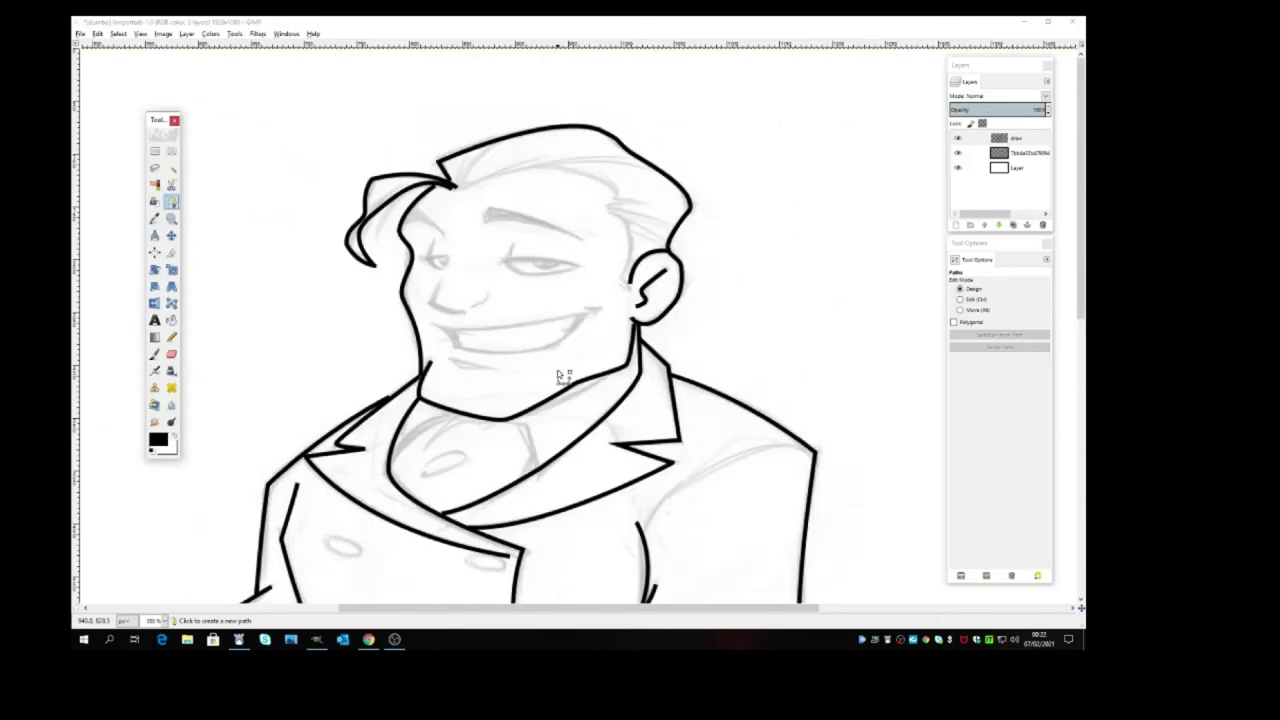
{"action": "left_click", "coordinate": [454, 187]}
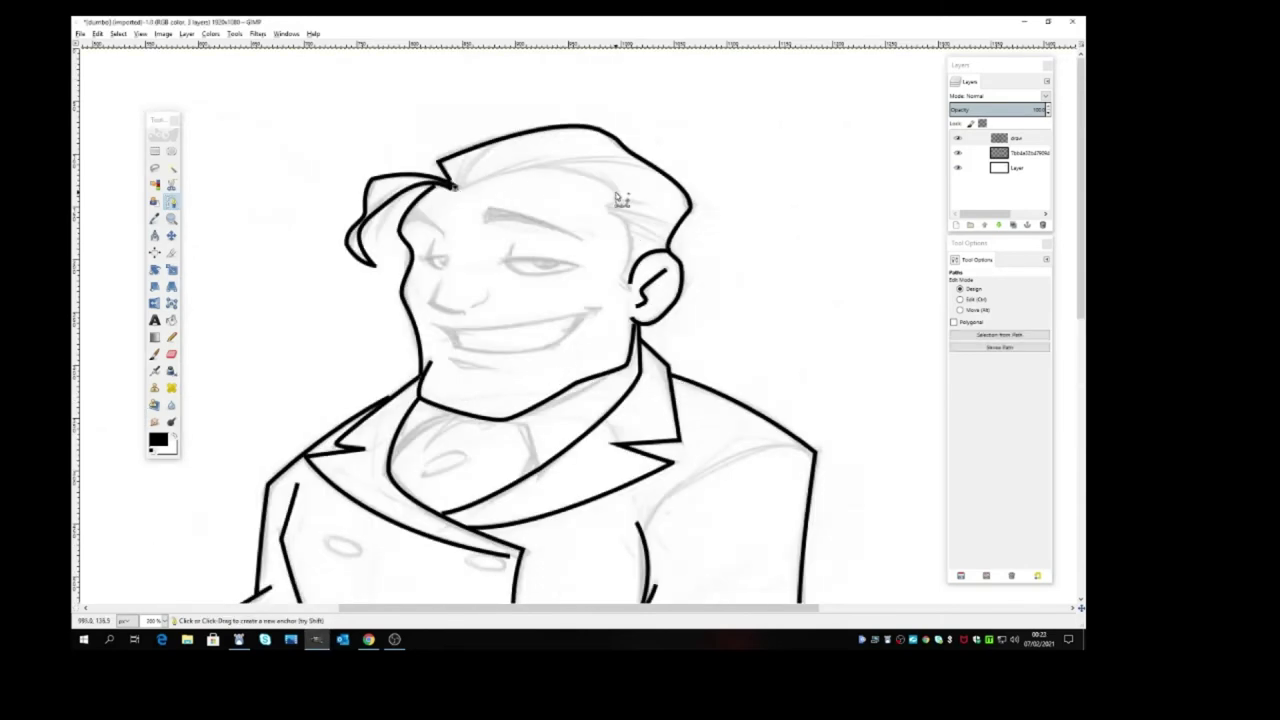
{"action": "left_click_drag", "start_coordinate": [615, 188], "coordinate": [677, 239]}
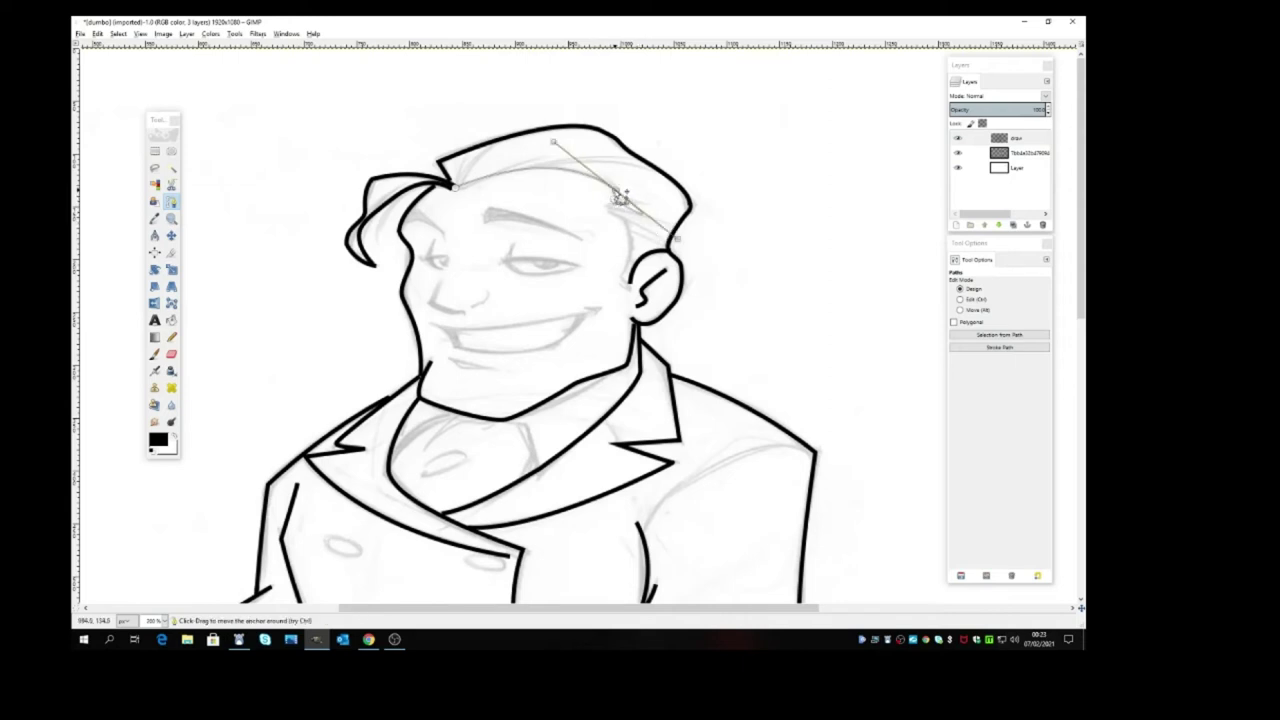
{"action": "left_click_drag", "start_coordinate": [678, 243], "coordinate": [637, 203]}
Extend the strand path down toward the ear and stroke it in black
{"action": "left_click", "coordinate": [617, 200]}
{"action": "left_click_drag", "start_coordinate": [643, 206], "coordinate": [612, 208]}
{"action": "left_click", "coordinate": [612, 210]}
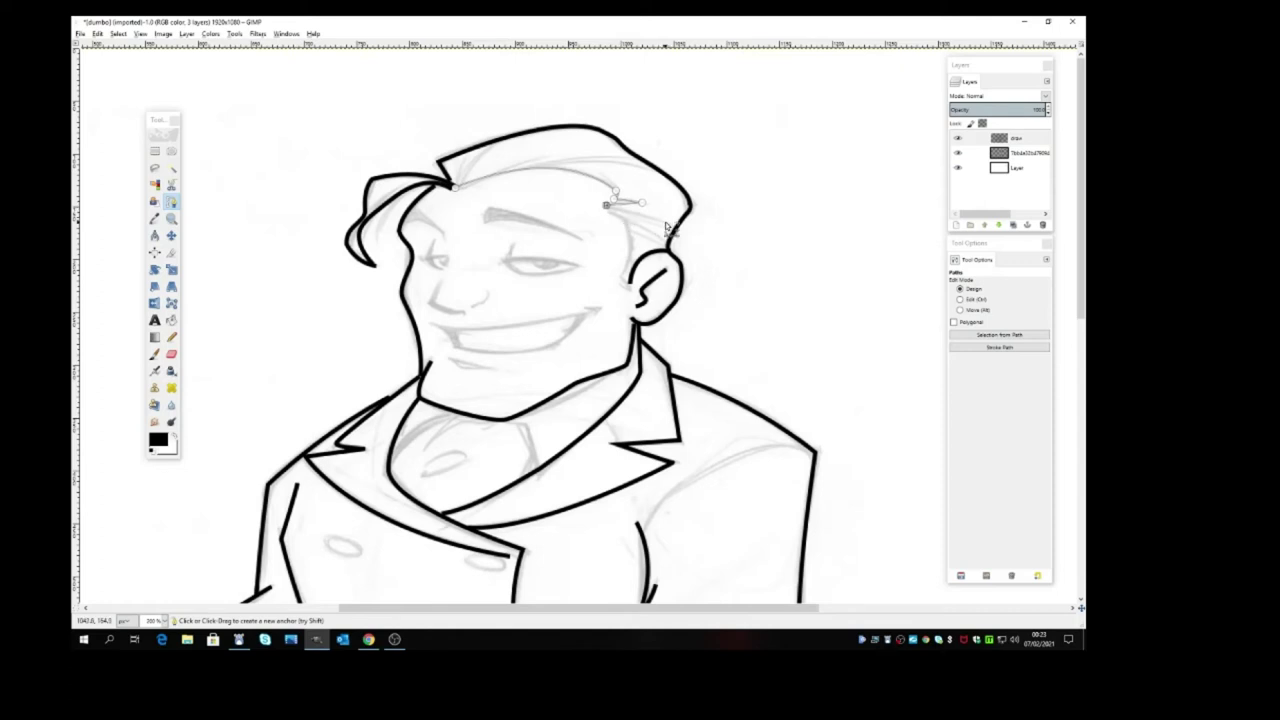
{"action": "left_click", "coordinate": [617, 212]}
{"action": "left_click", "coordinate": [621, 279]}
{"action": "mouse_move", "coordinate": [621, 281]}
{"action": "left_mouse_down"}
{"action": "mouse_move", "coordinate": [641, 295]}
{"action": "mouse_move", "coordinate": [623, 286]}
{"action": "mouse_move", "coordinate": [611, 306]}
{"action": "mouse_move", "coordinate": [627, 283]}
{"action": "left_mouse_up"}
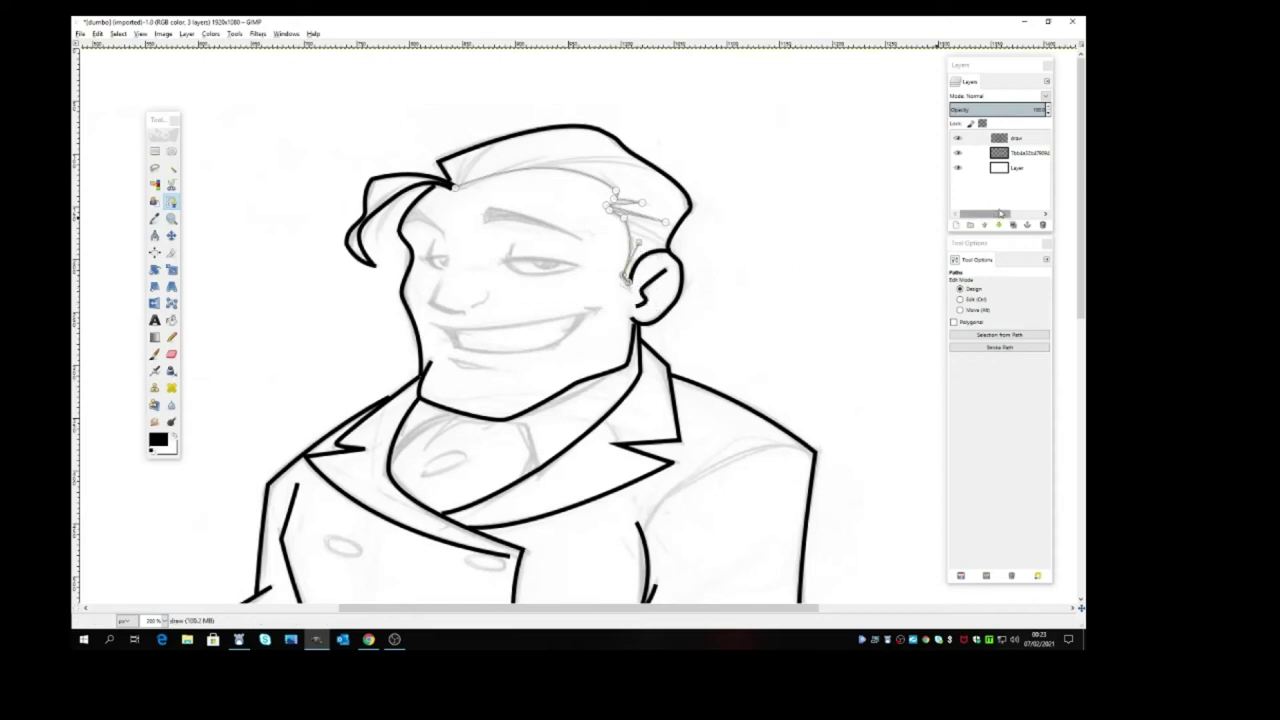
{"action": "left_click", "coordinate": [1006, 352]}
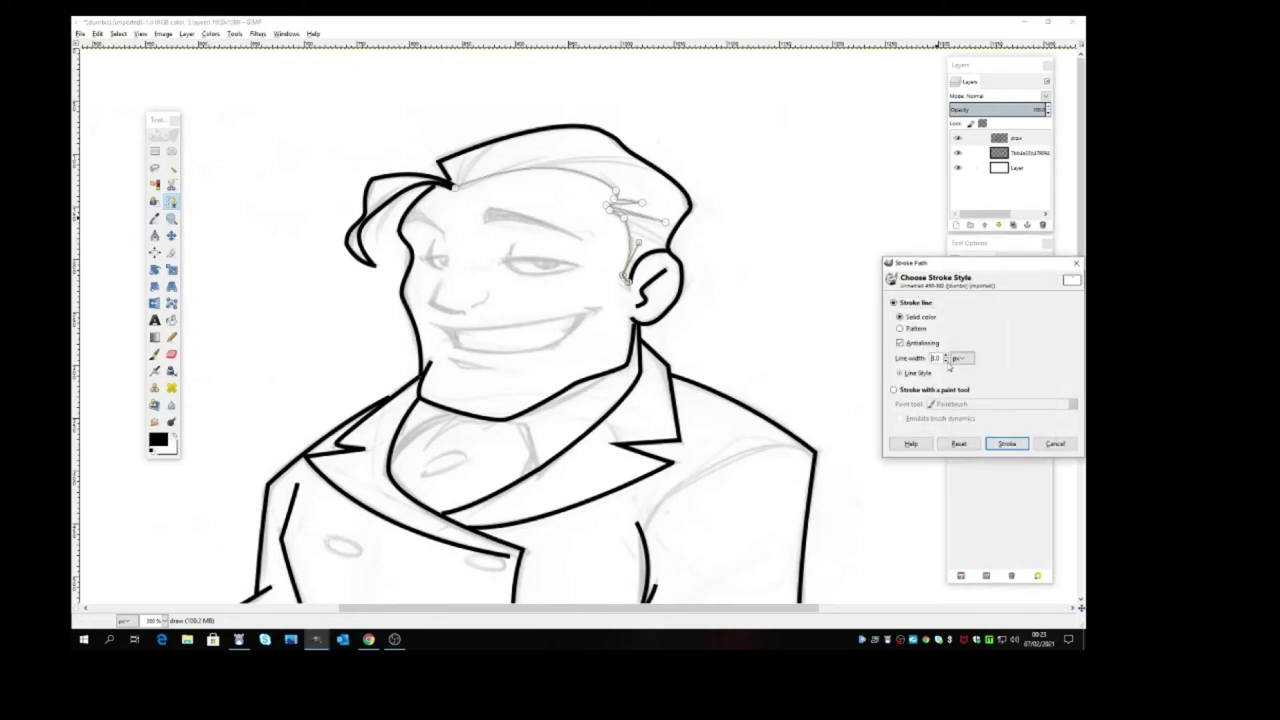
{"action": "left_click", "coordinate": [1021, 449]}
{"action": "left_click", "coordinate": [171, 235]}
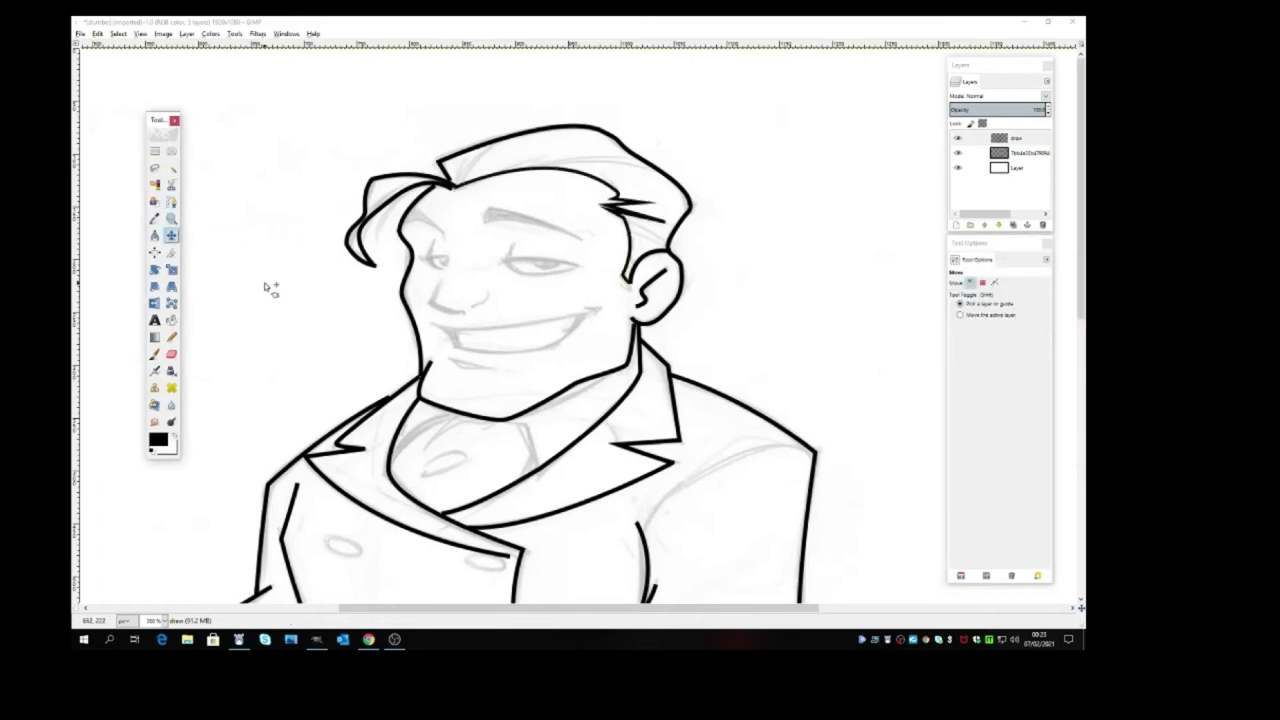
Zoom out to view the whole image, then return to 200% zoom
{"action": "left_click", "coordinate": [172, 202]}
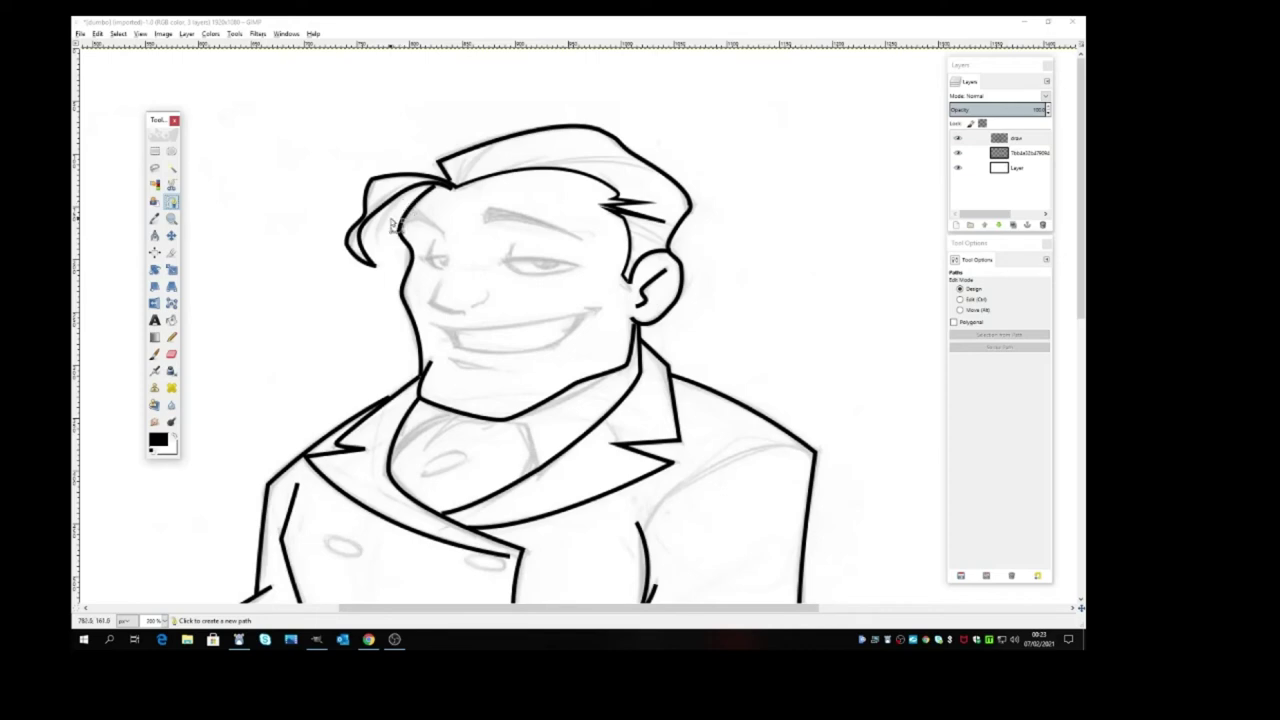
{"action": "left_click", "coordinate": [166, 621]}
{"action": "left_click", "coordinate": [160, 578]}
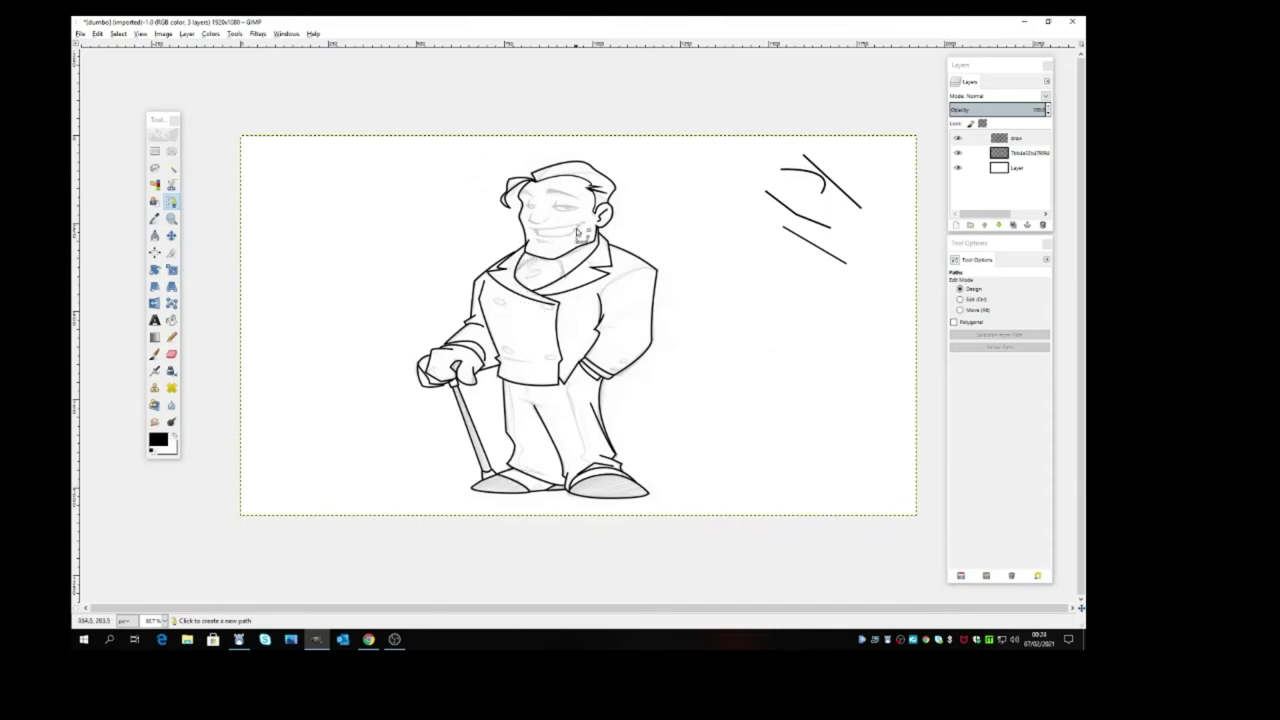
{"action": "left_click", "coordinate": [166, 621]}
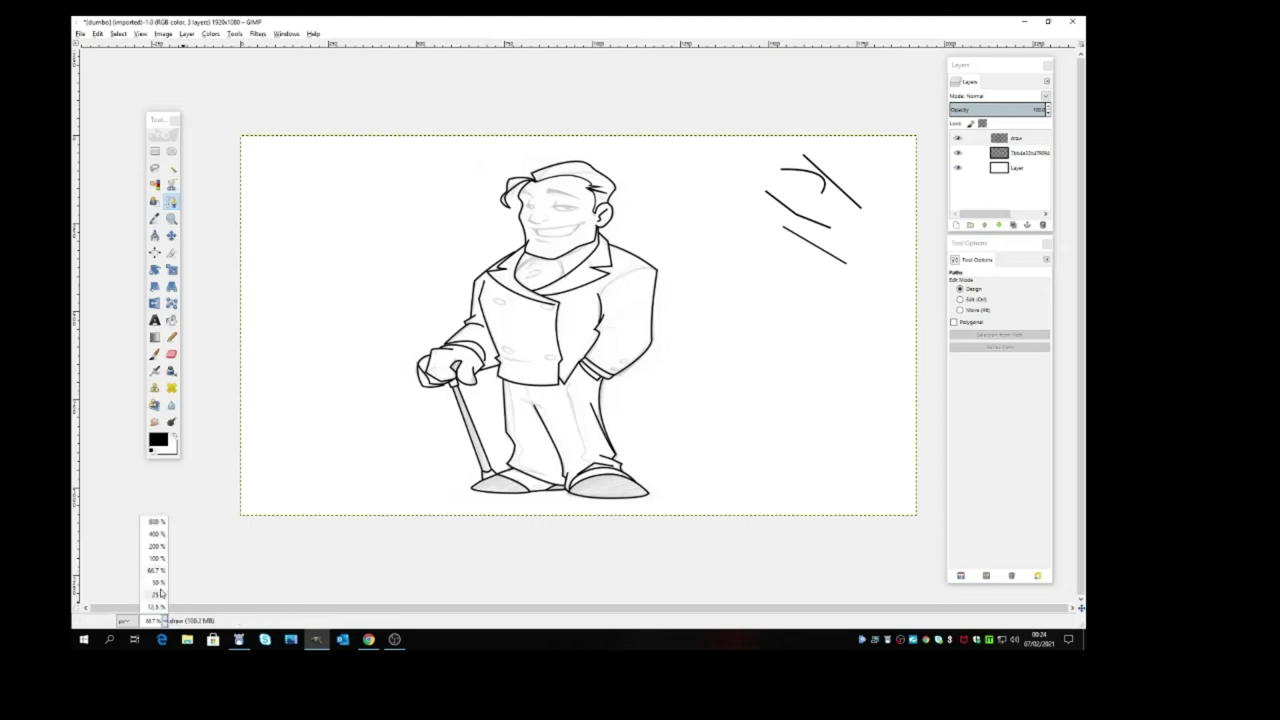
{"action": "left_click", "coordinate": [160, 546]}
{"action": "scroll", "coordinate": [665, 366], "scroll_direction": "up", "scroll_amount": 5}
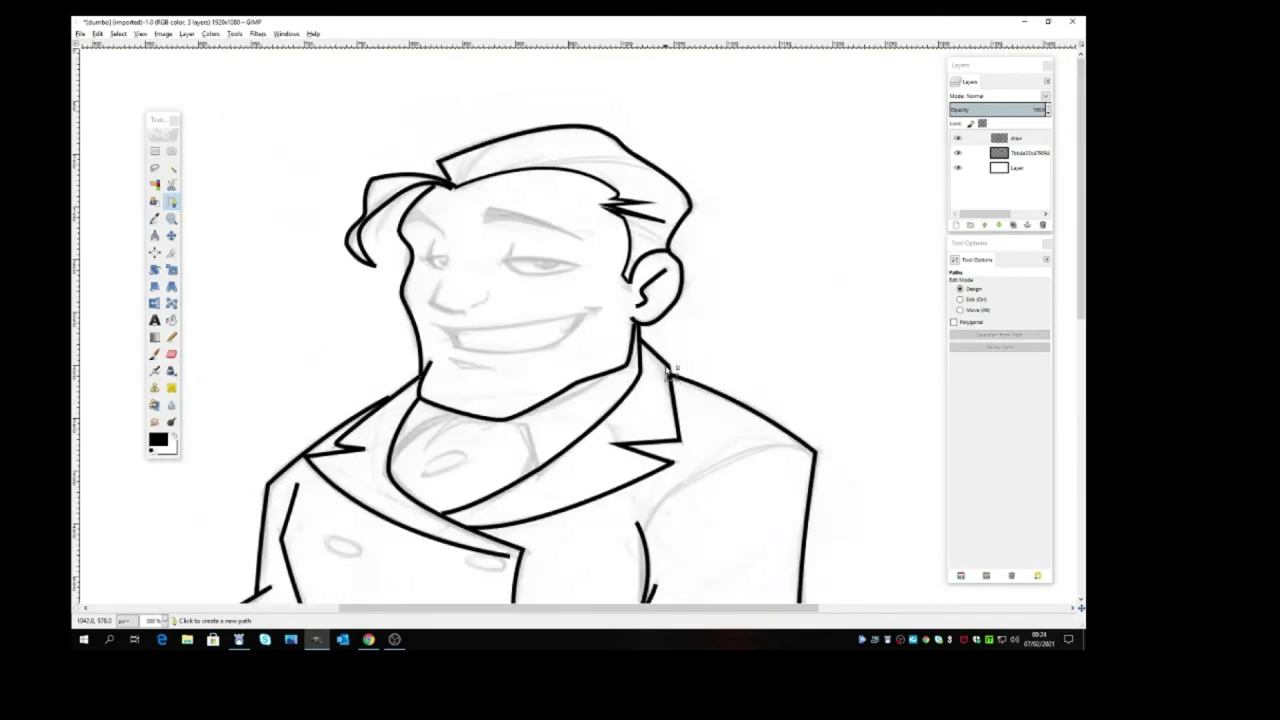
Draw a short path on the top-left hairline and stroke it in black
{"action": "left_click", "coordinate": [455, 184]}
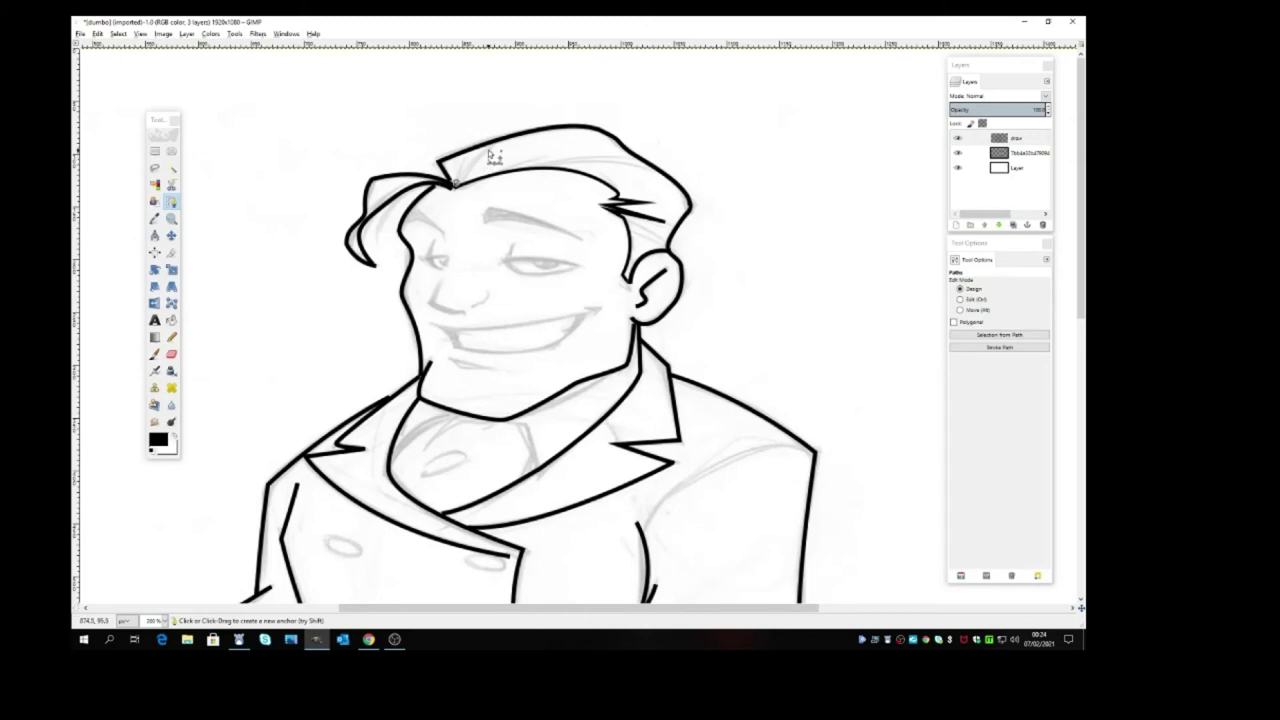
{"action": "left_click", "coordinate": [511, 132]}
{"action": "key", "text": "ctrl+z"}
{"action": "left_click", "coordinate": [1009, 348]}
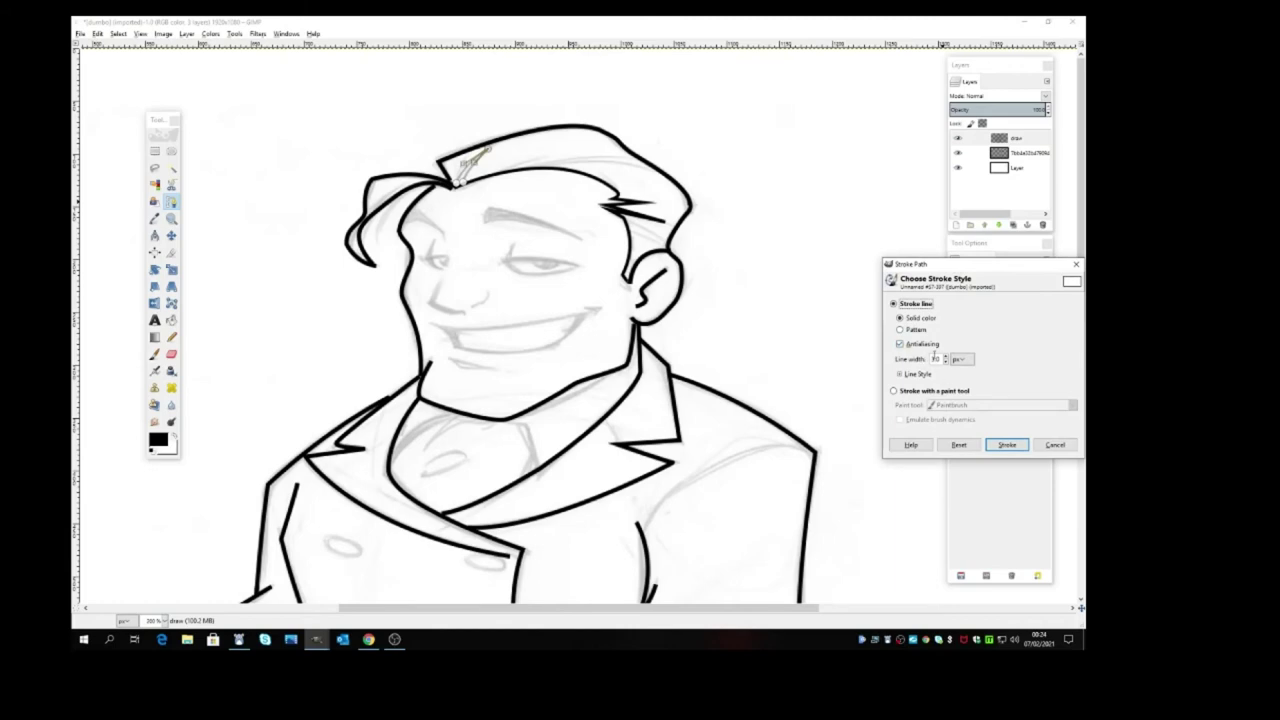
{"action": "left_click", "coordinate": [1007, 445]}
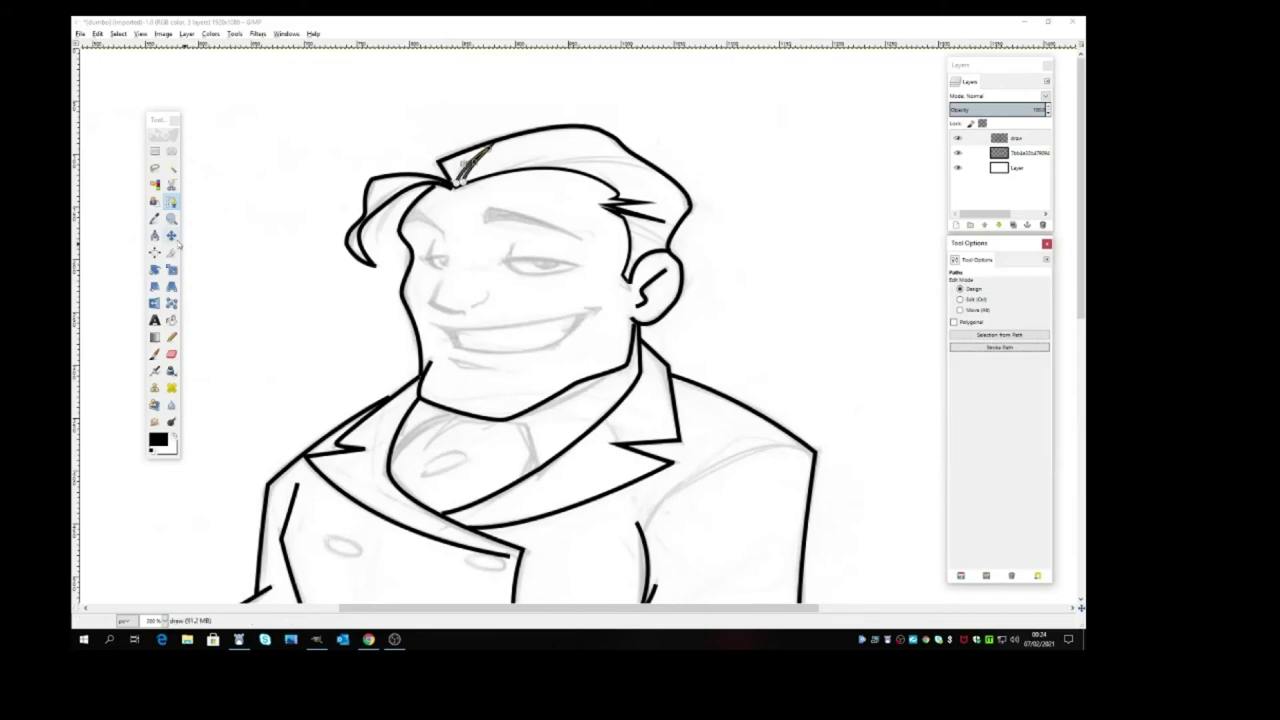
{"action": "left_click", "coordinate": [175, 236]}
Draw a curved strand path across the top of the hair and stroke it black
{"action": "left_click", "coordinate": [173, 202]}
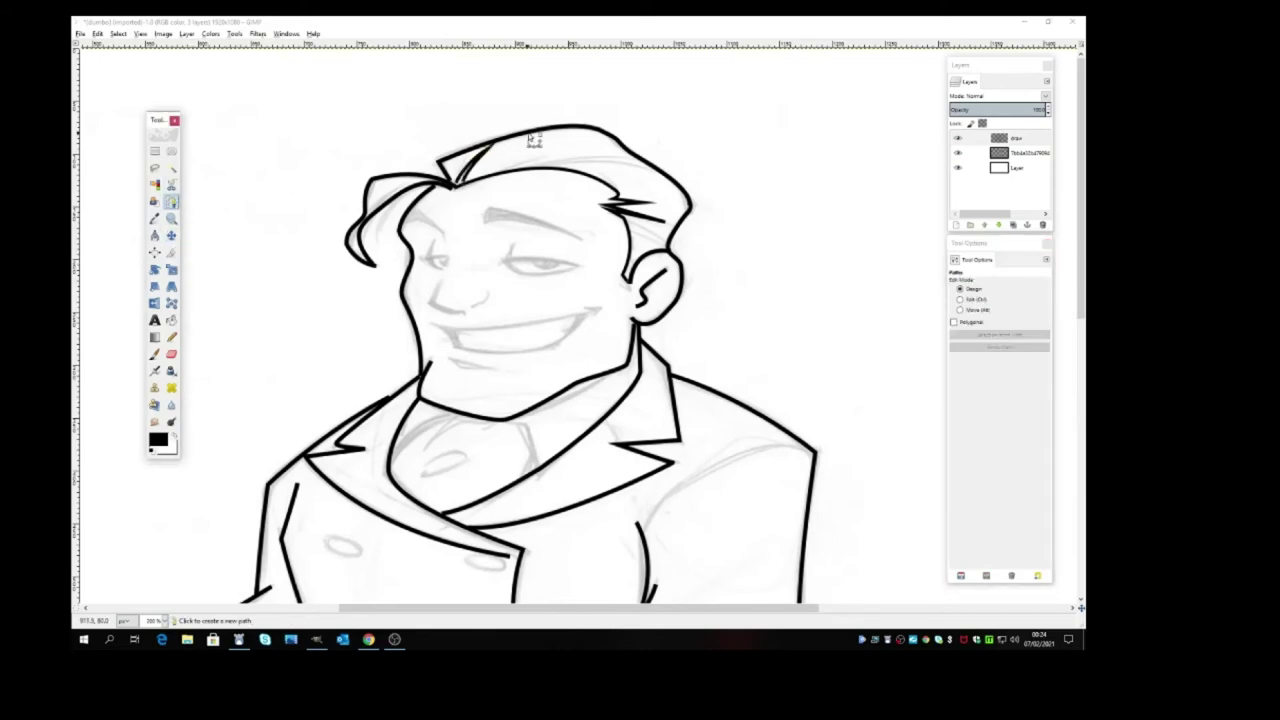
{"action": "left_click", "coordinate": [531, 172]}
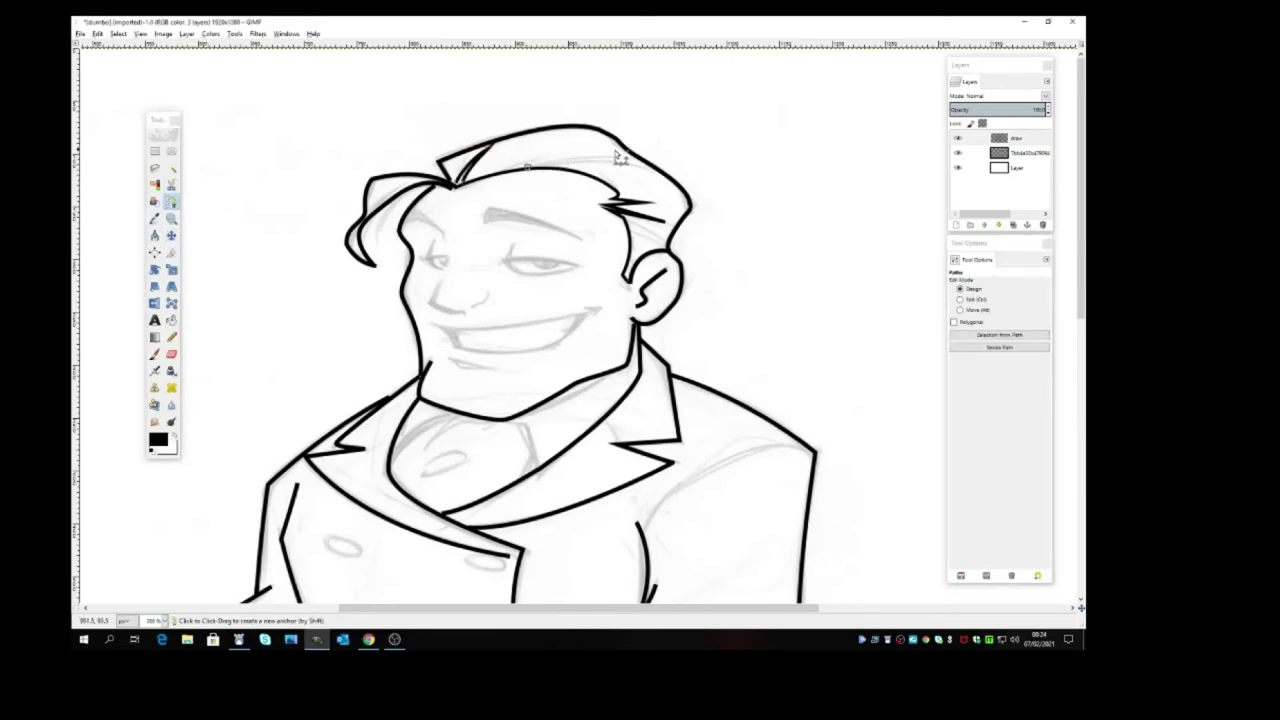
{"action": "left_click_drag", "start_coordinate": [630, 160], "coordinate": [684, 163]}
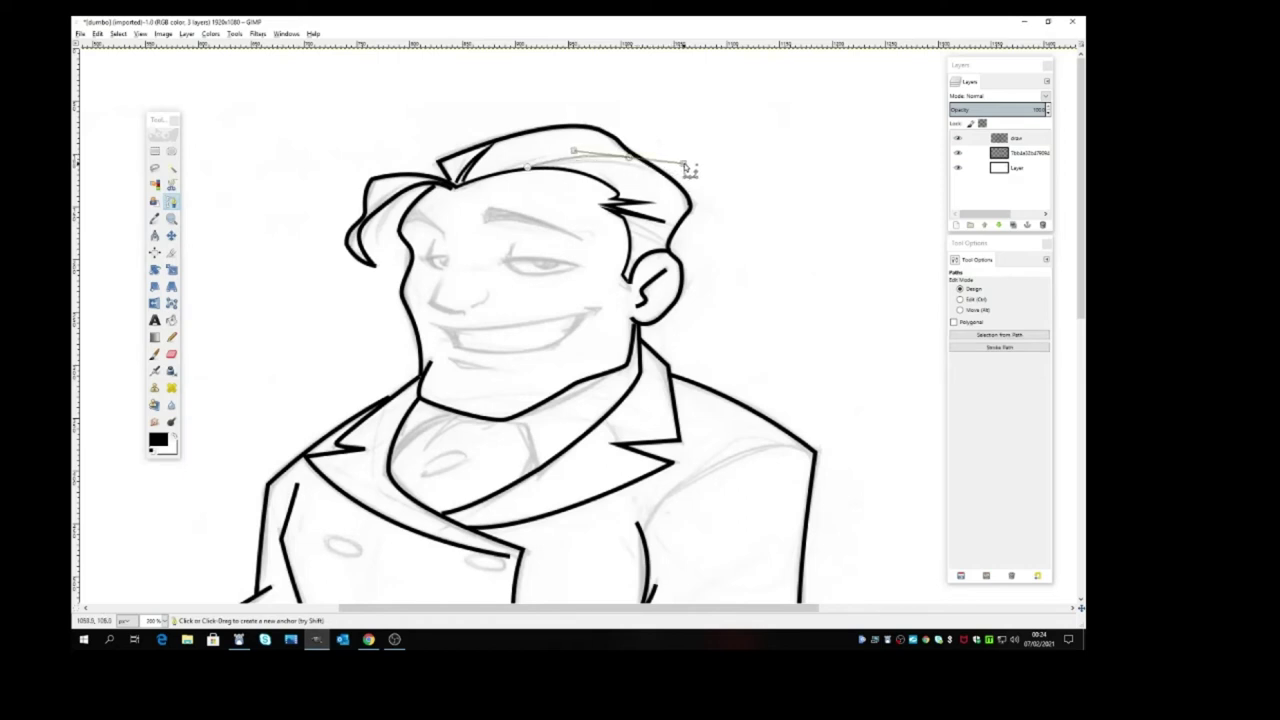
{"action": "left_click", "coordinate": [1004, 348]}
{"action": "left_click", "coordinate": [1006, 443]}
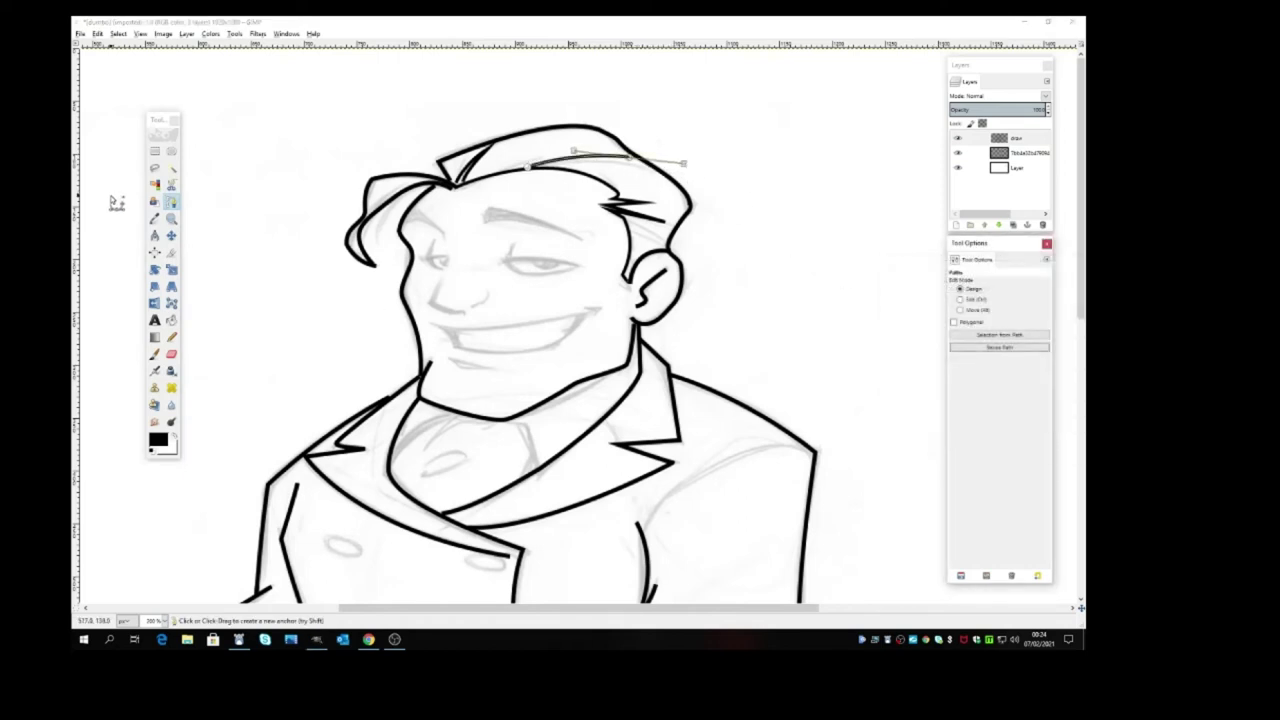
{"action": "left_click", "coordinate": [172, 236]}
Add a second, longer curved strand sweeping right across the hair top, stroked black
{"action": "left_click", "coordinate": [171, 201]}
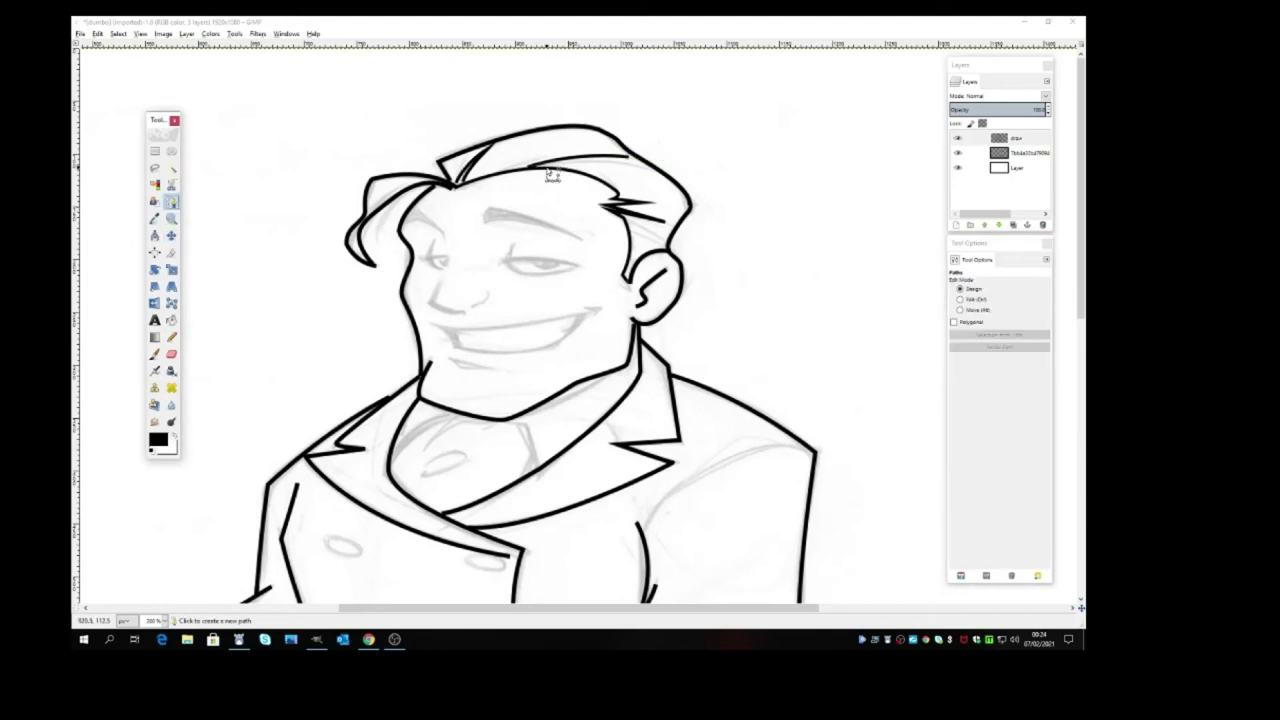
{"action": "left_click", "coordinate": [545, 172]}
{"action": "left_click_drag", "start_coordinate": [651, 171], "coordinate": [718, 182]}
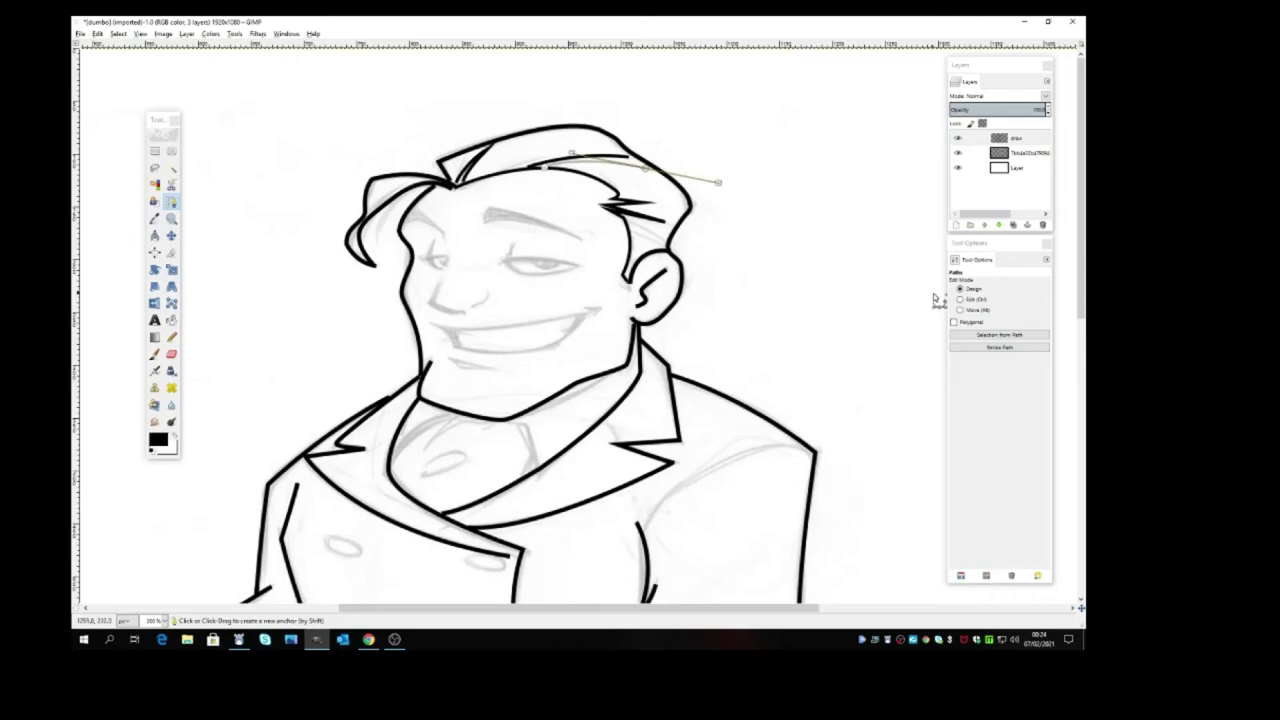
{"action": "left_click", "coordinate": [1006, 348]}
{"action": "left_click", "coordinate": [1011, 443]}
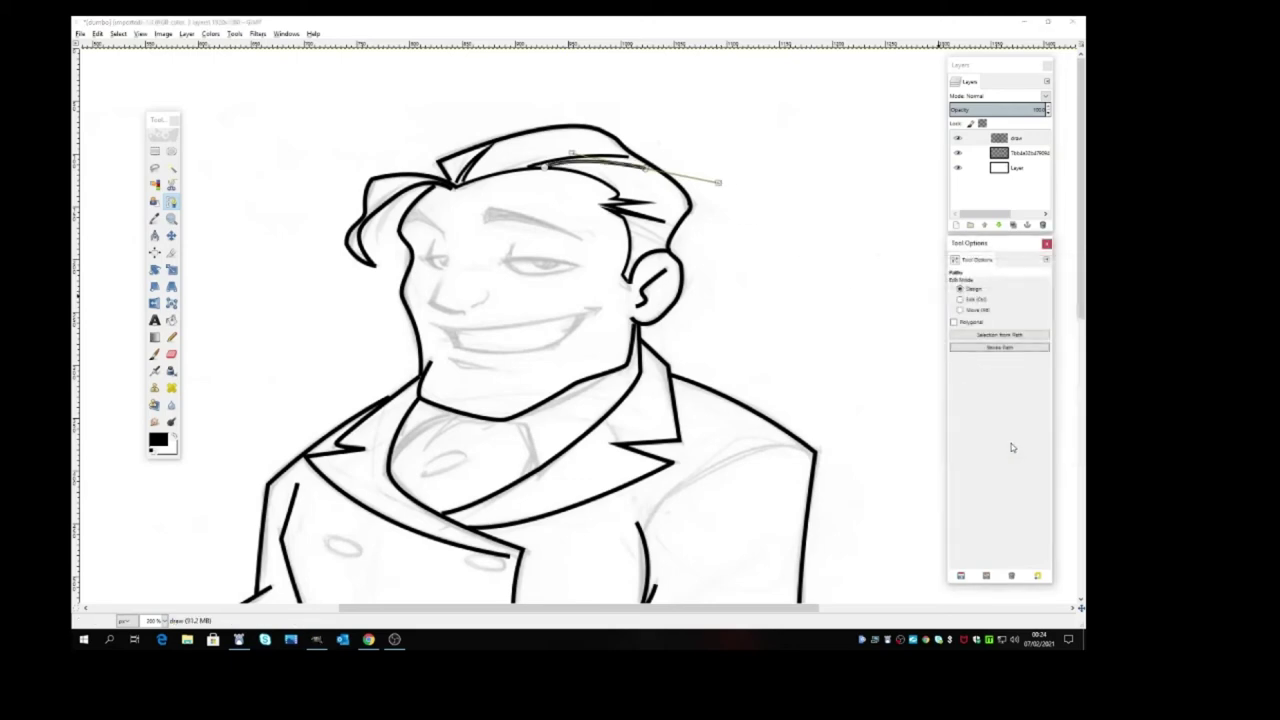
{"action": "left_click", "coordinate": [171, 235]}
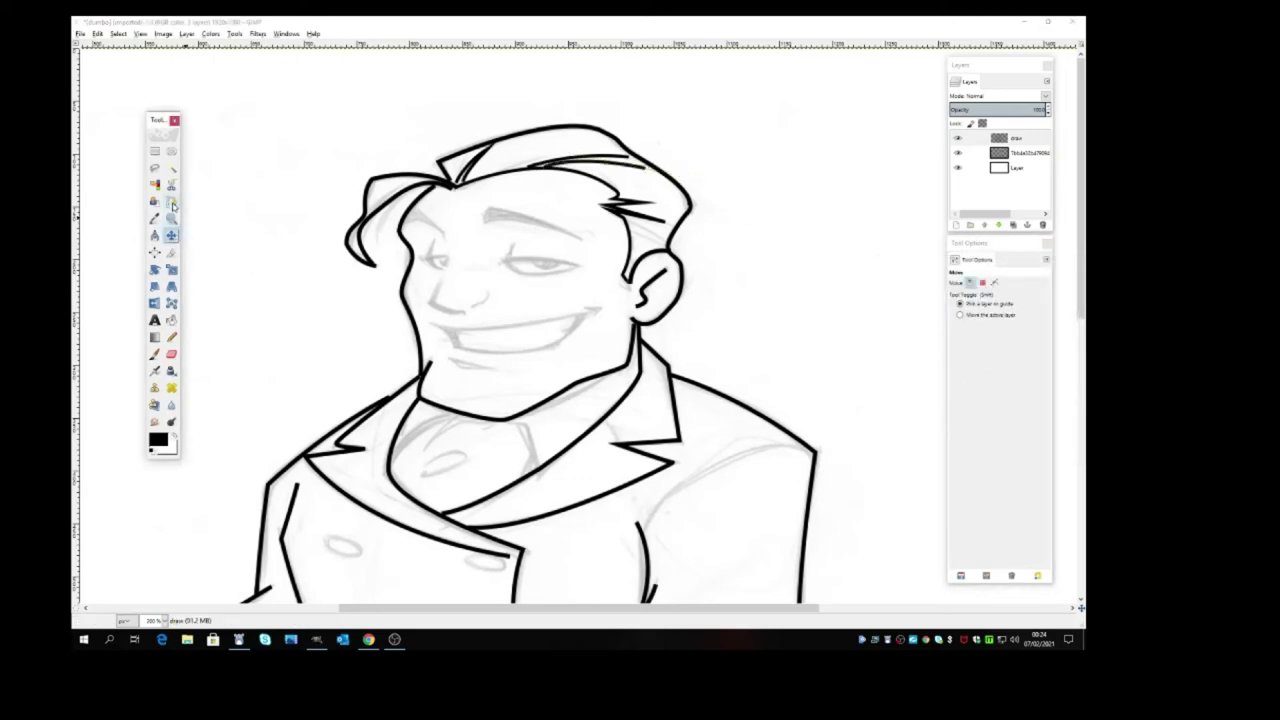
{"action": "left_click", "coordinate": [172, 203]}
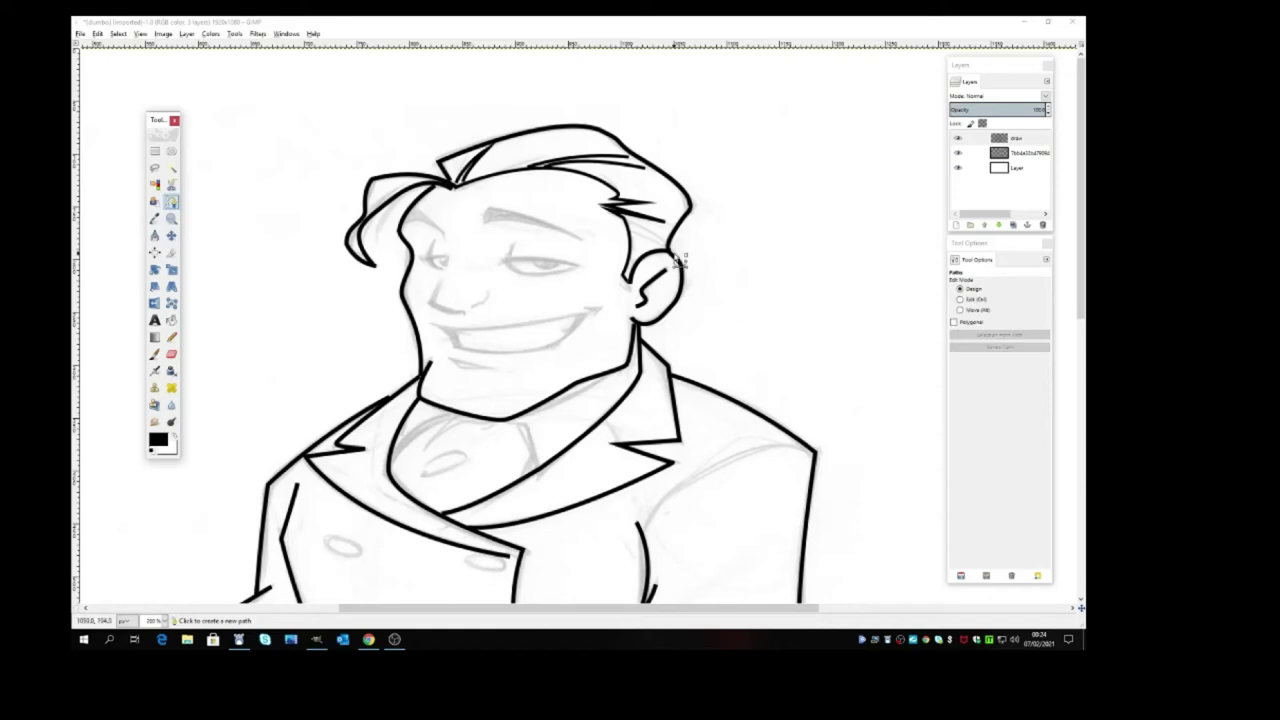
Outline the eyelid with four anchors, curve the lid, and stroke it in black
{"action": "left_click", "coordinate": [514, 243]}
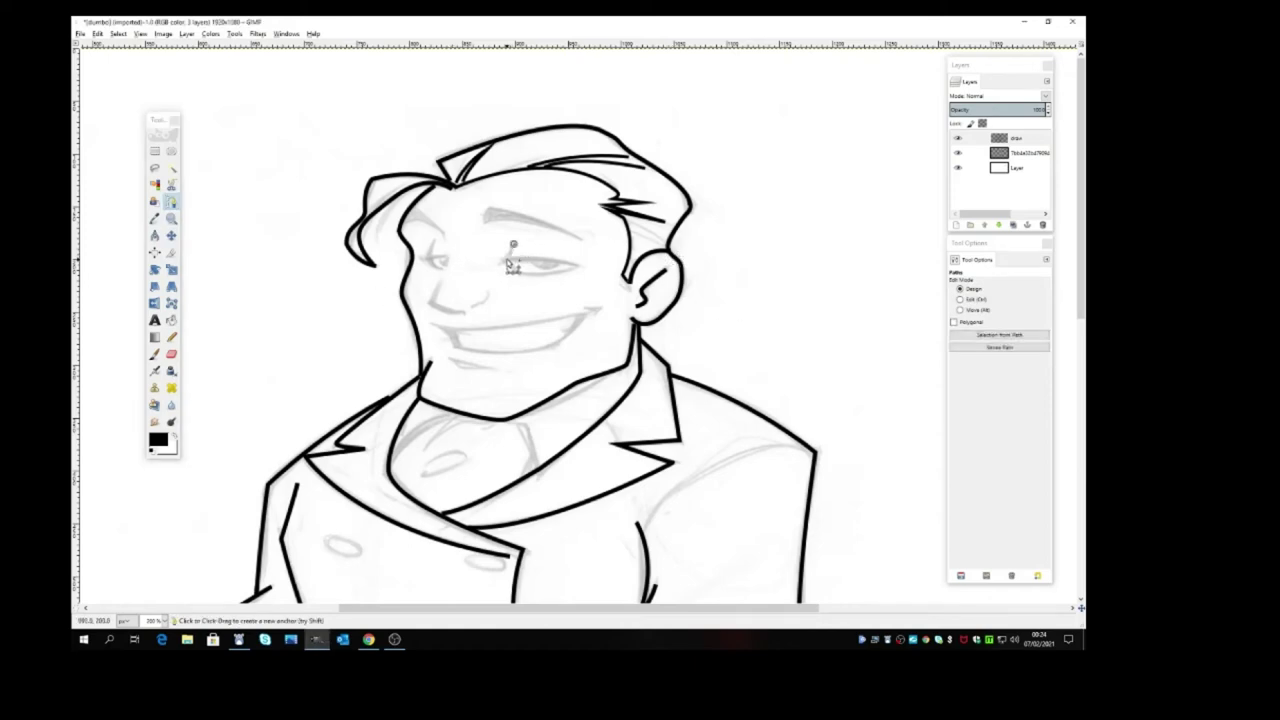
{"action": "left_click", "coordinate": [507, 266]}
{"action": "left_click", "coordinate": [534, 277]}
{"action": "left_click", "coordinate": [577, 267]}
{"action": "left_click", "coordinate": [576, 265]}
{"action": "mouse_move", "coordinate": [520, 261]}
{"action": "left_mouse_down"}
{"action": "mouse_move", "coordinate": [474, 266]}
{"action": "mouse_move", "coordinate": [509, 262]}
{"action": "left_mouse_up"}
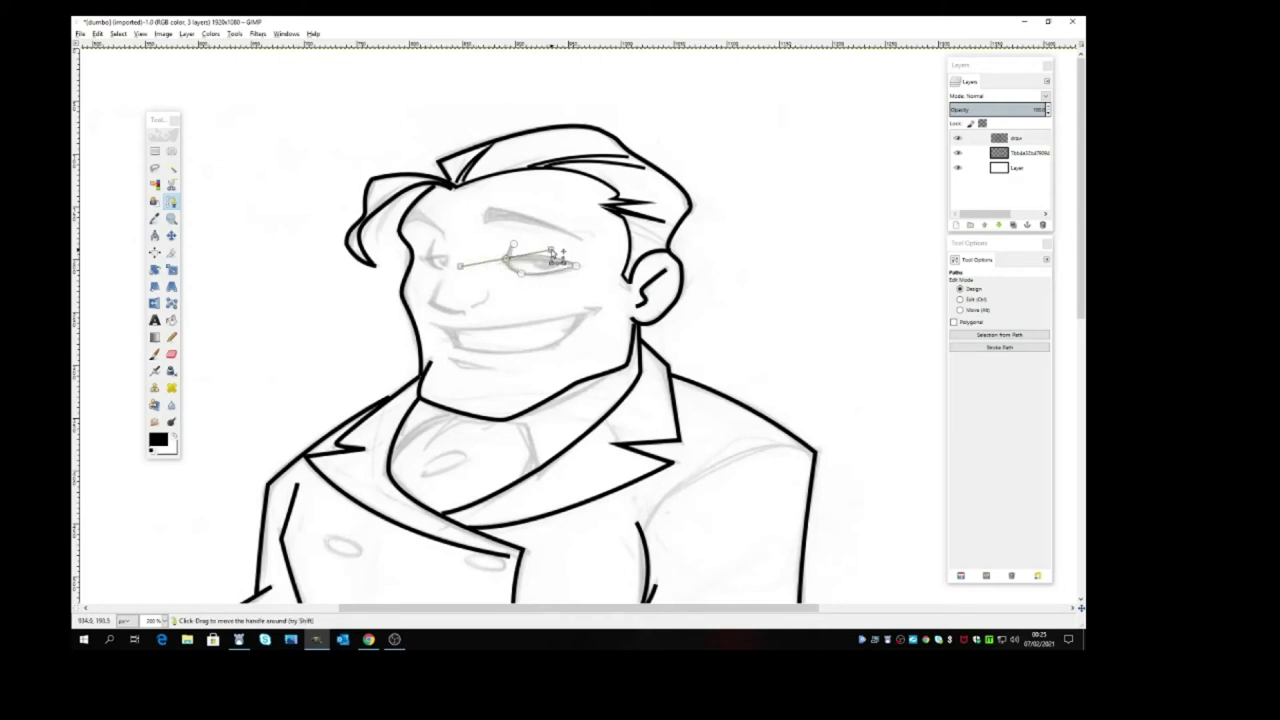
{"action": "left_click", "coordinate": [1003, 347]}
{"action": "left_click", "coordinate": [1006, 441]}
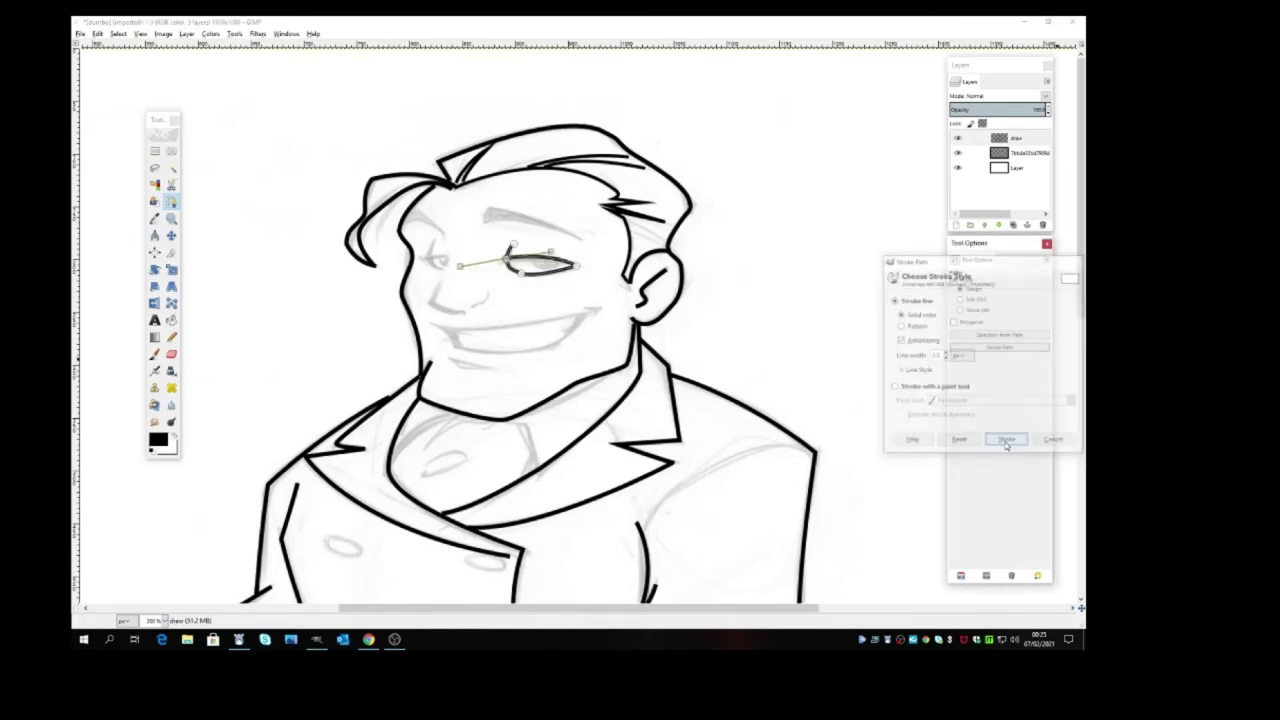
{"action": "left_click", "coordinate": [172, 236]}
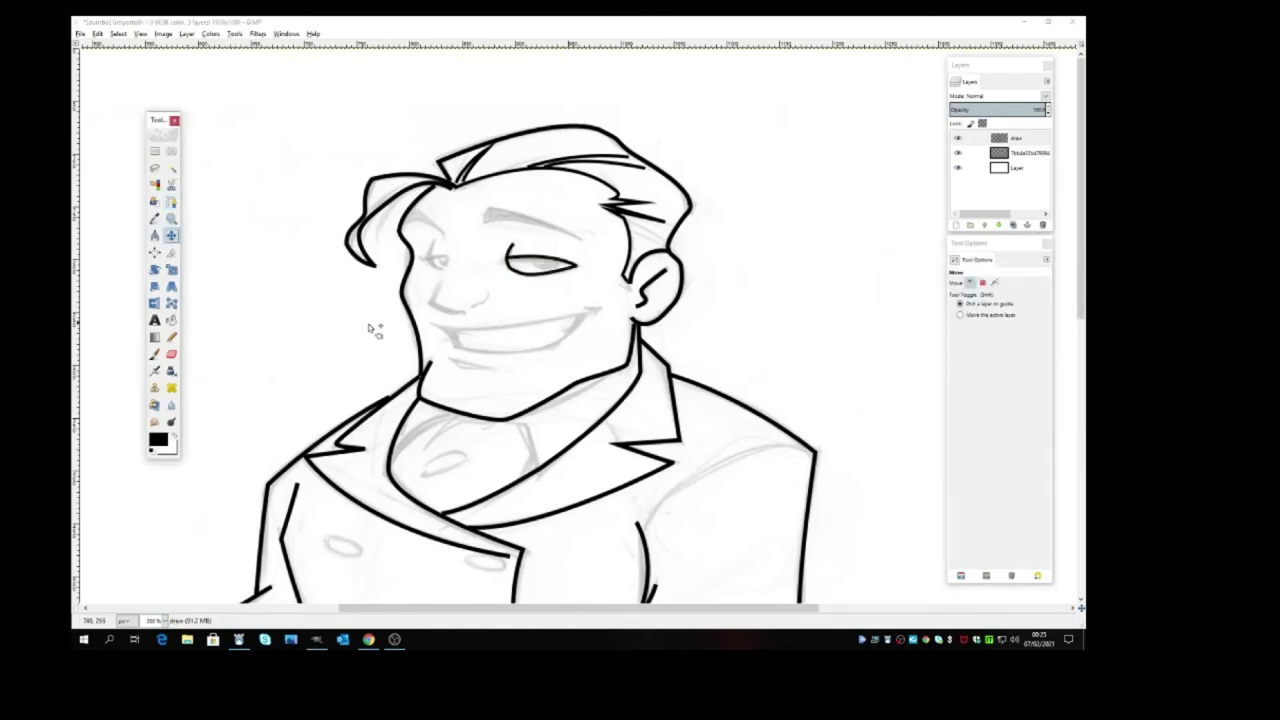
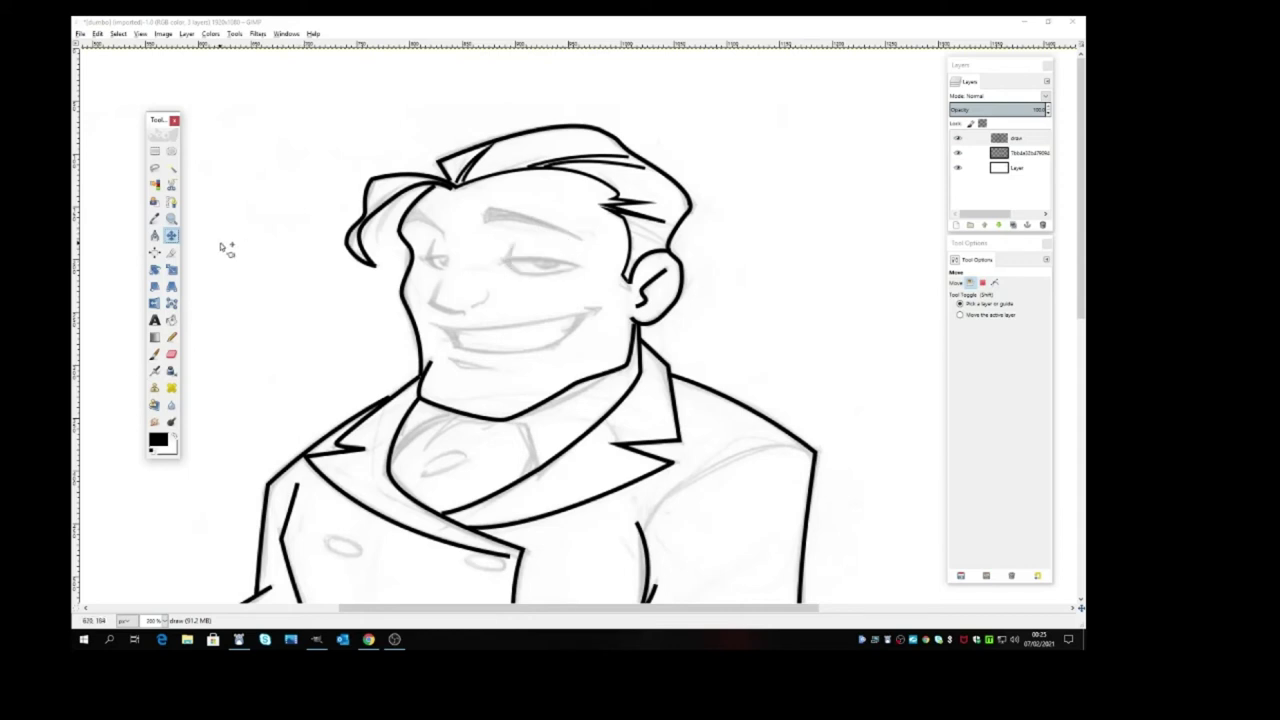
Trace a curved bezier path along the upper lid of the right-hand eye
{"action": "left_click", "coordinate": [172, 202]}
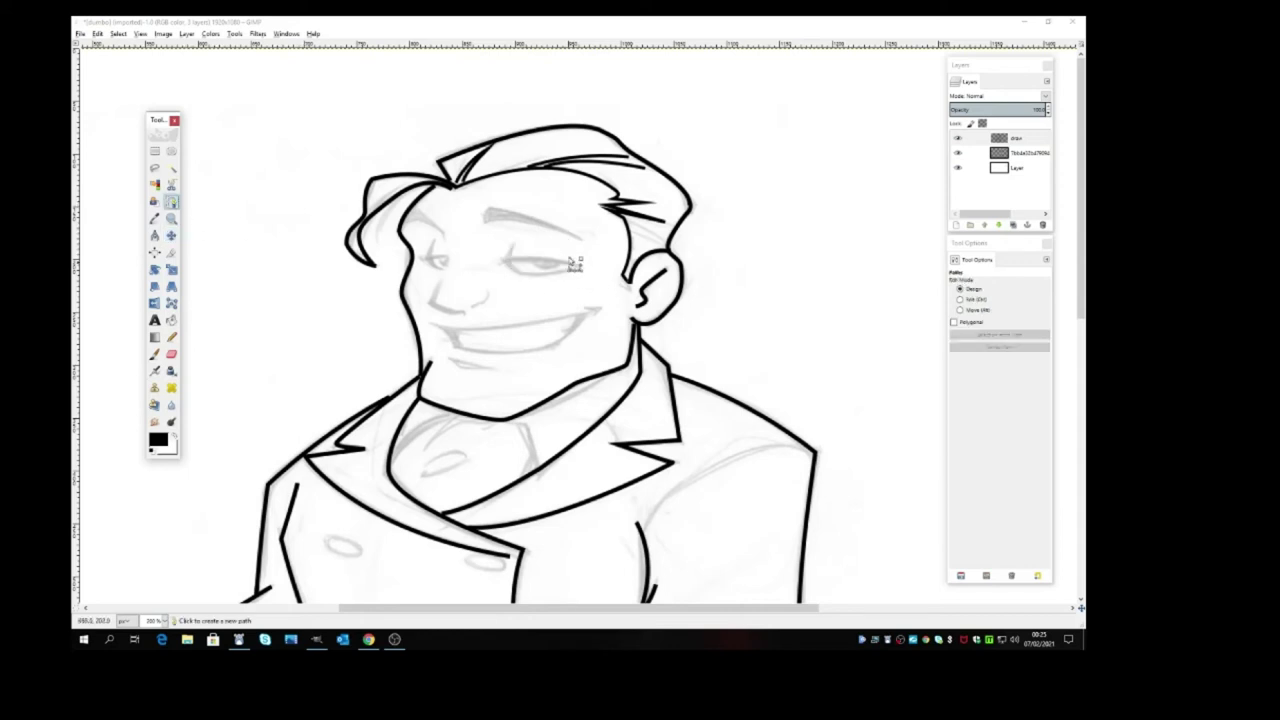
{"action": "left_click", "coordinate": [514, 243]}
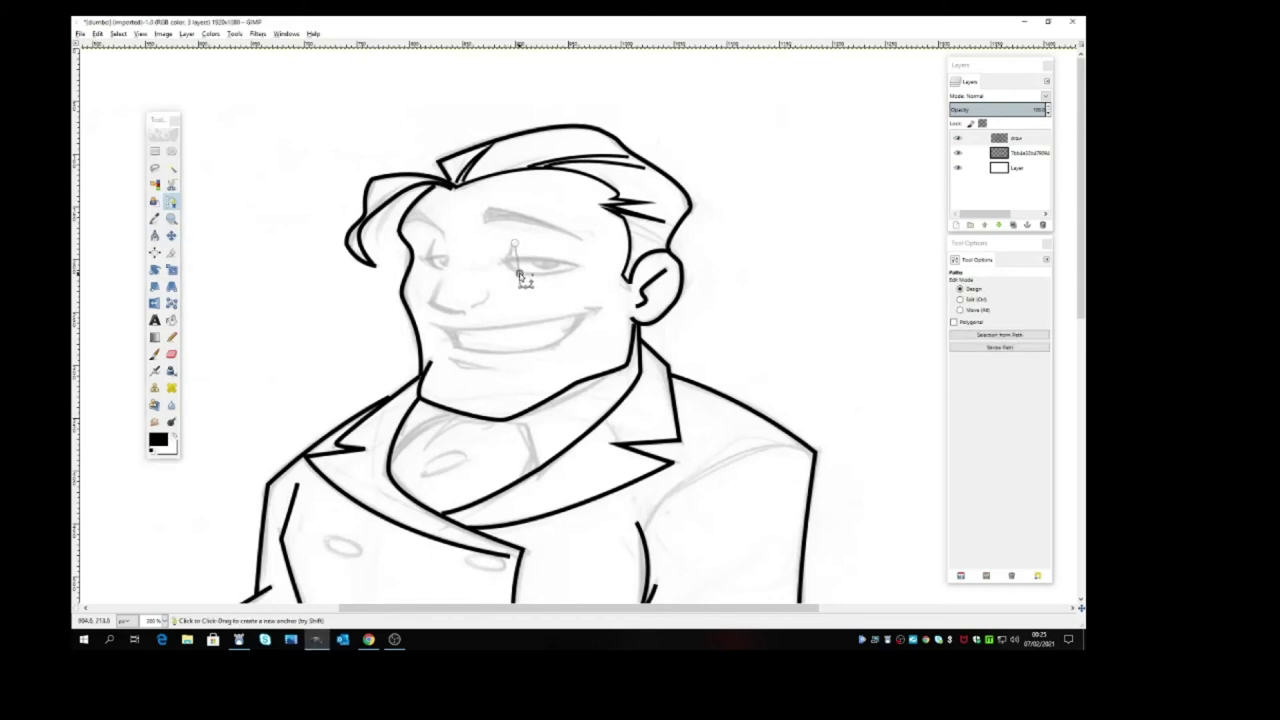
{"action": "left_click_drag", "start_coordinate": [520, 275], "coordinate": [540, 290]}
{"action": "left_click", "coordinate": [577, 267]}
{"action": "left_click", "coordinate": [521, 274]}
{"action": "left_click_drag", "start_coordinate": [543, 291], "coordinate": [550, 295]}
{"action": "left_click", "coordinate": [577, 268]}
{"action": "left_click_drag", "start_coordinate": [504, 265], "coordinate": [469, 268]}
Stroke the eyelid path as a 2 px solid black line
{"action": "left_click", "coordinate": [1000, 347]}
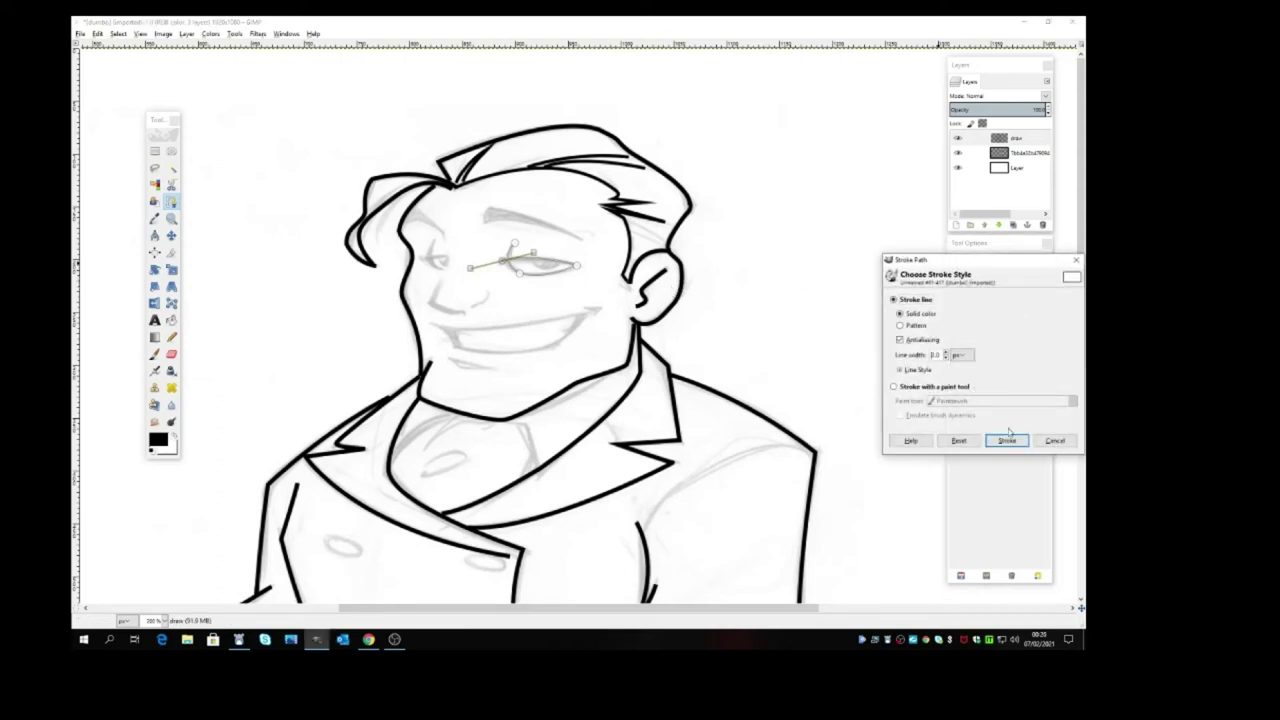
{"action": "left_click", "coordinate": [1008, 439]}
{"action": "left_click", "coordinate": [172, 236]}
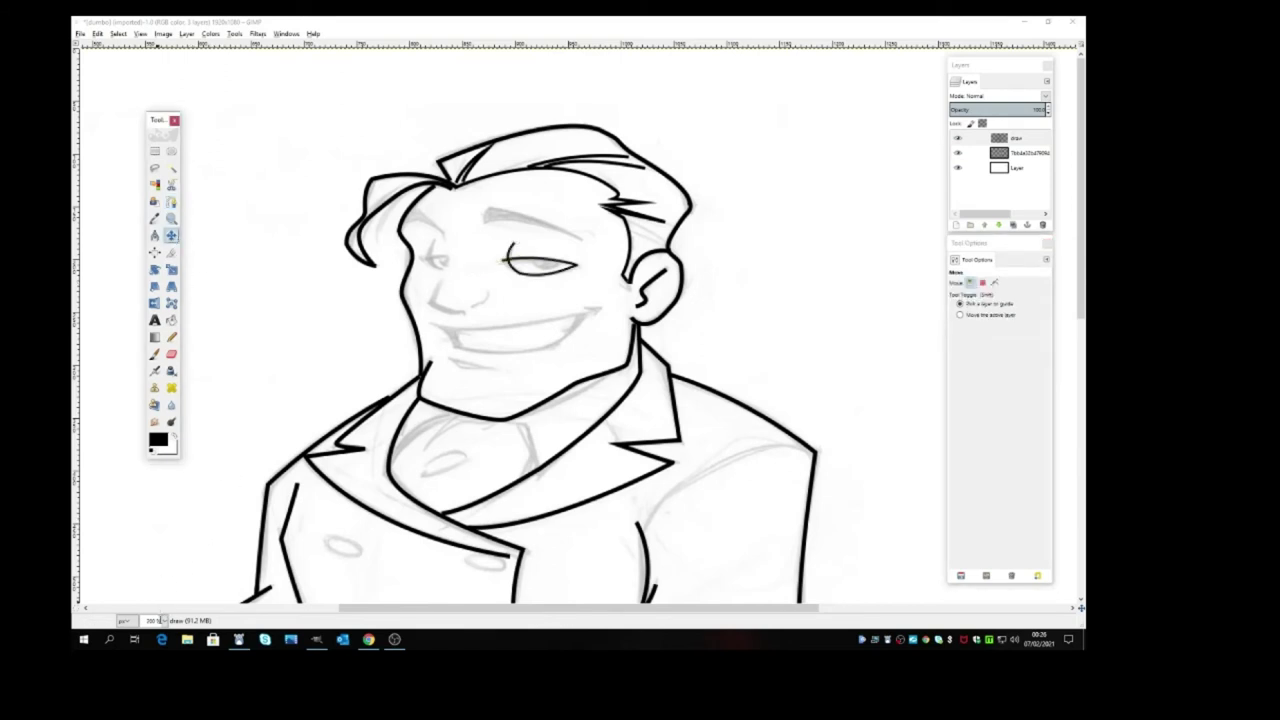
Zoom out to 66.7 % to check the drawing, then back to 200 %
{"action": "left_click", "coordinate": [163, 620]}
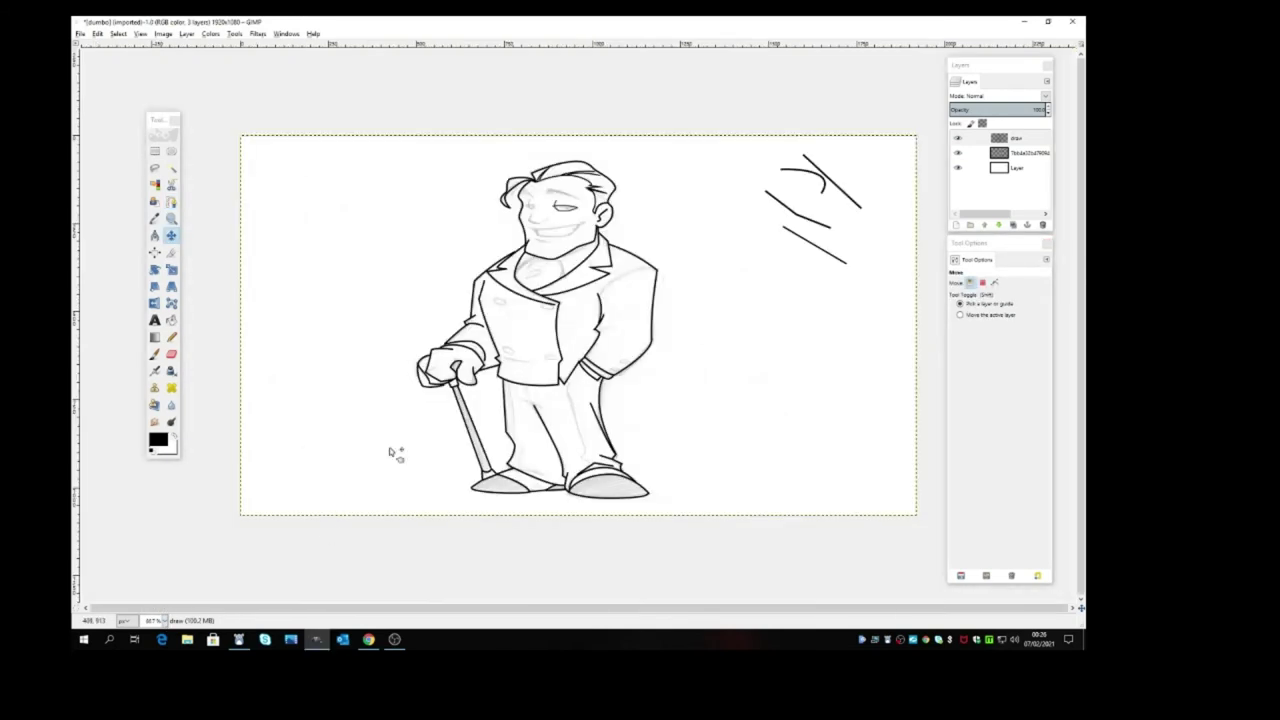
{"action": "left_click", "coordinate": [158, 570]}
{"action": "left_click", "coordinate": [163, 620]}
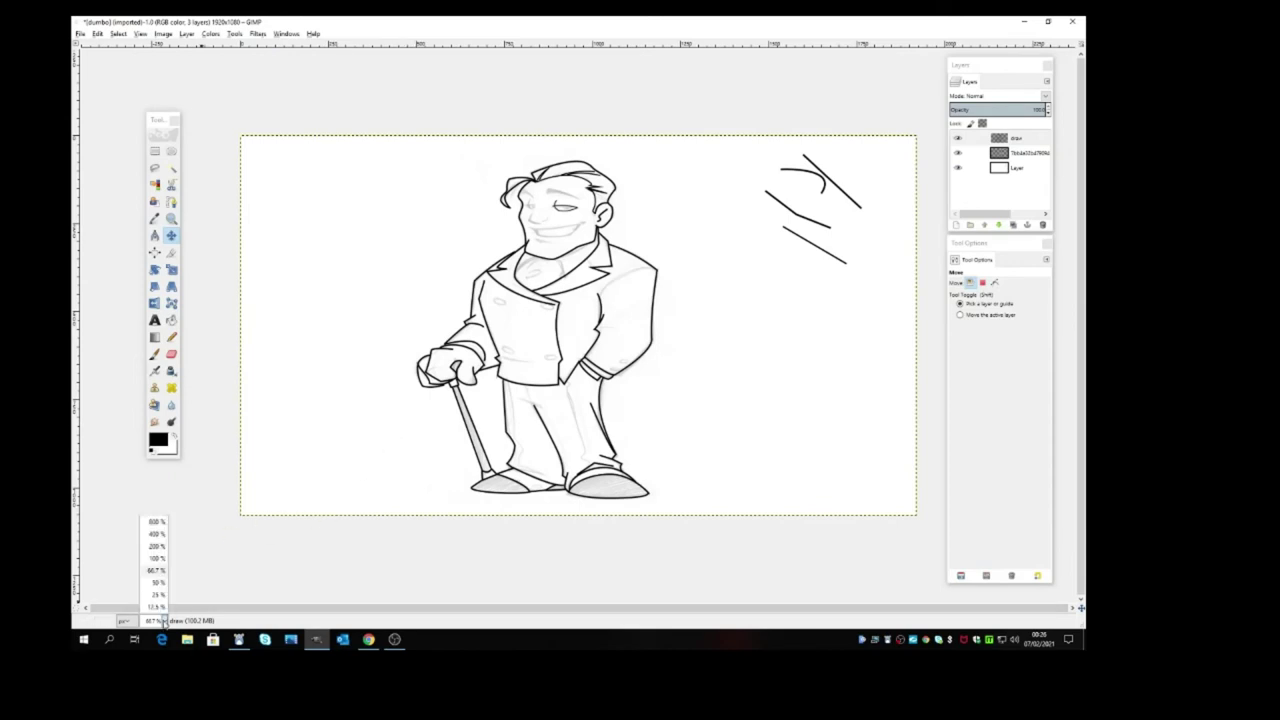
{"action": "left_click", "coordinate": [157, 546]}
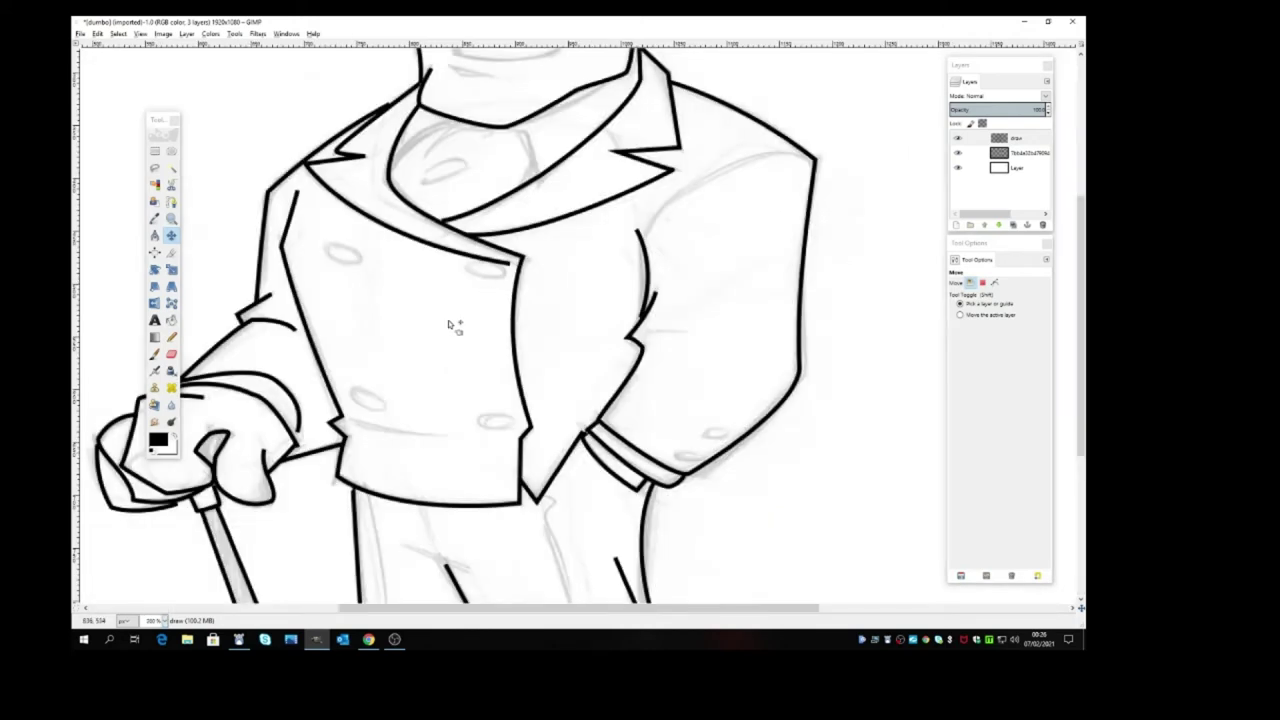
{"action": "left_click", "coordinate": [172, 240]}
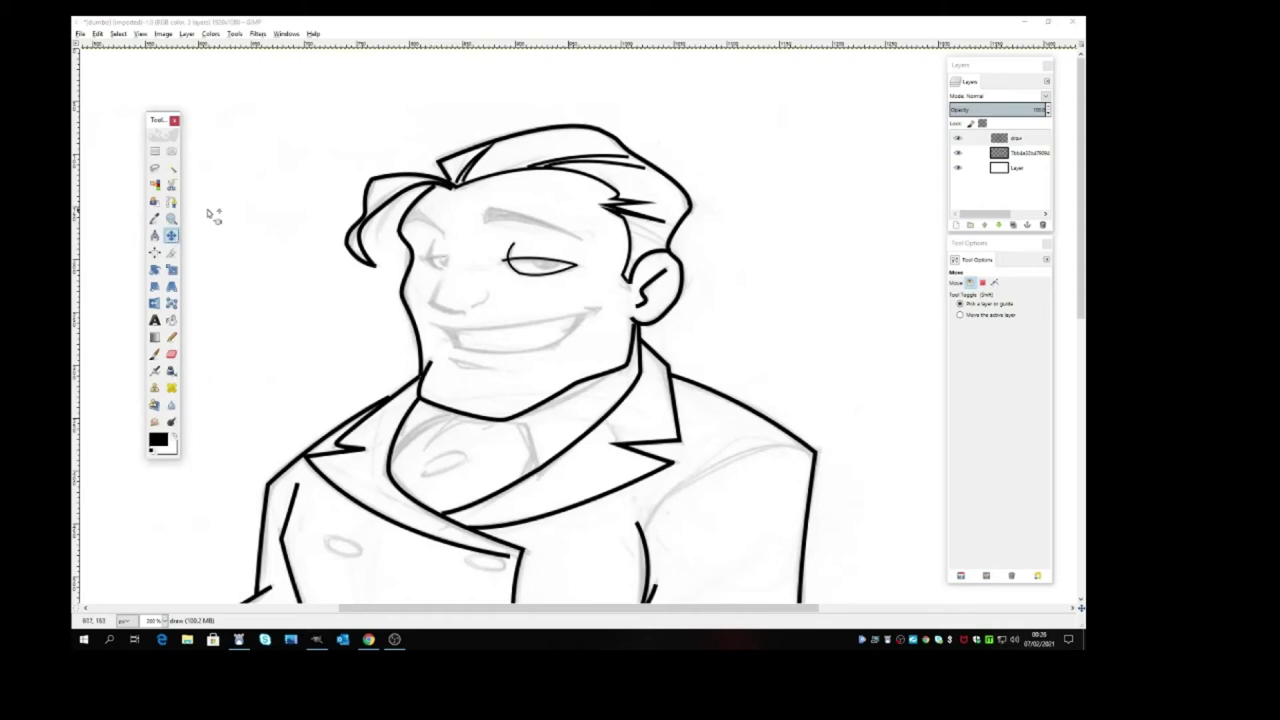
Draw a two-anchor path at the left-hand eye and stroke it in black
{"action": "left_click", "coordinate": [171, 202]}
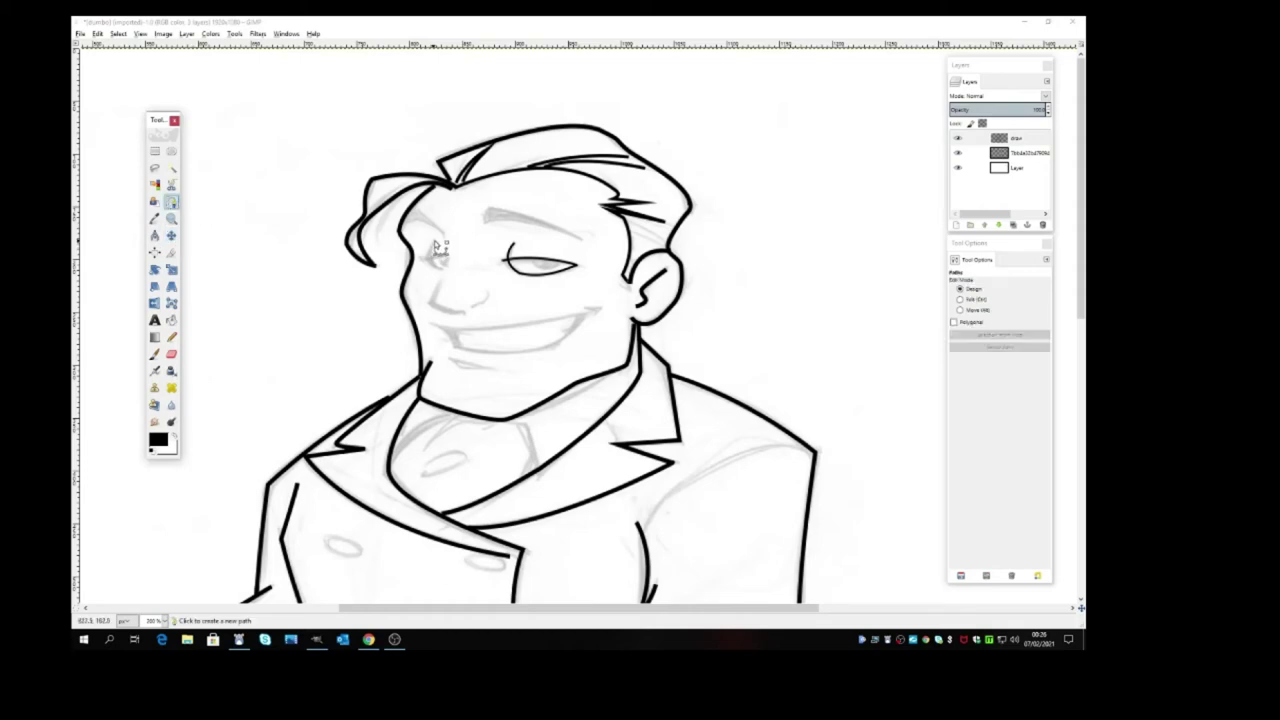
{"action": "left_click", "coordinate": [437, 245]}
{"action": "left_click", "coordinate": [434, 240]}
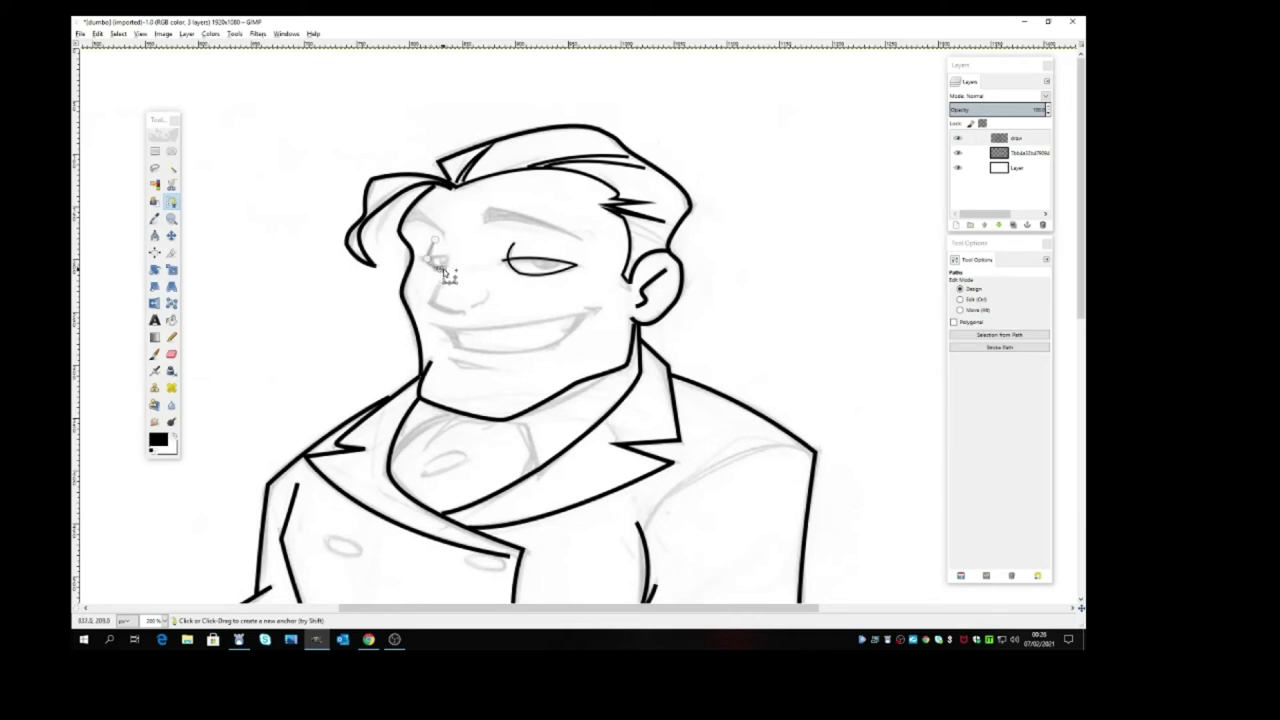
{"action": "left_click", "coordinate": [428, 262]}
{"action": "left_click", "coordinate": [1000, 347]}
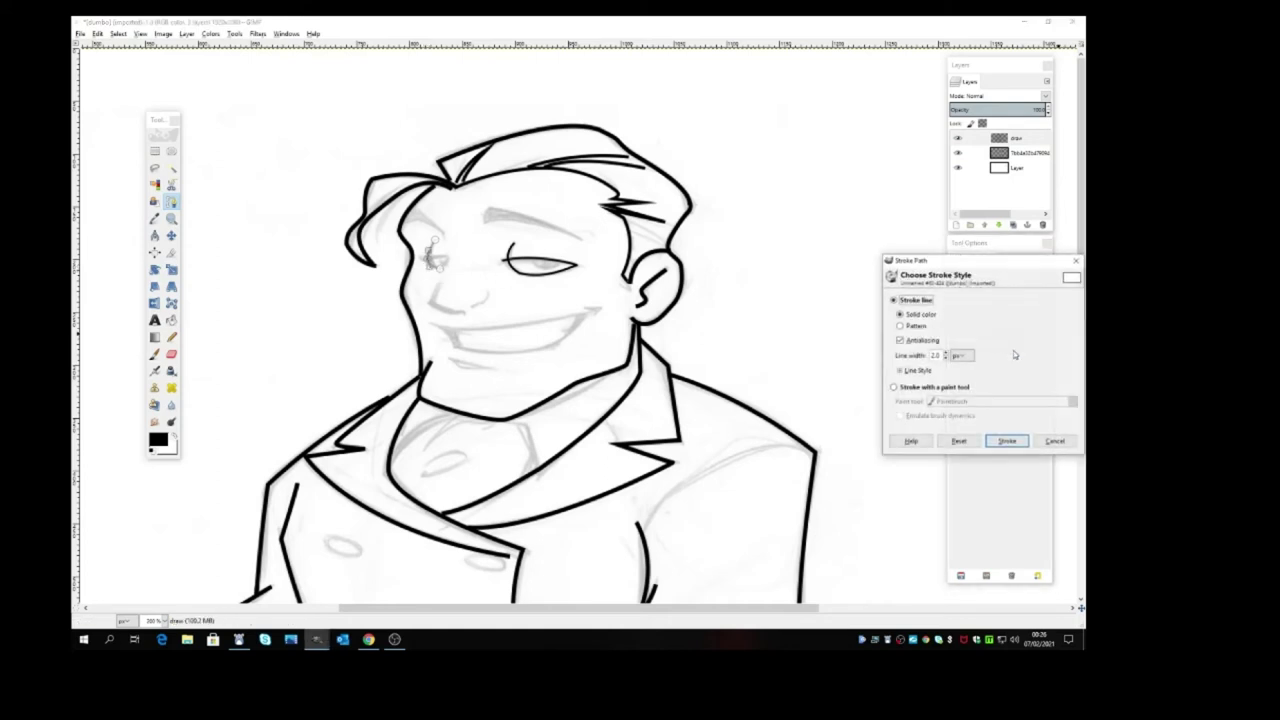
{"action": "left_click", "coordinate": [1008, 441]}
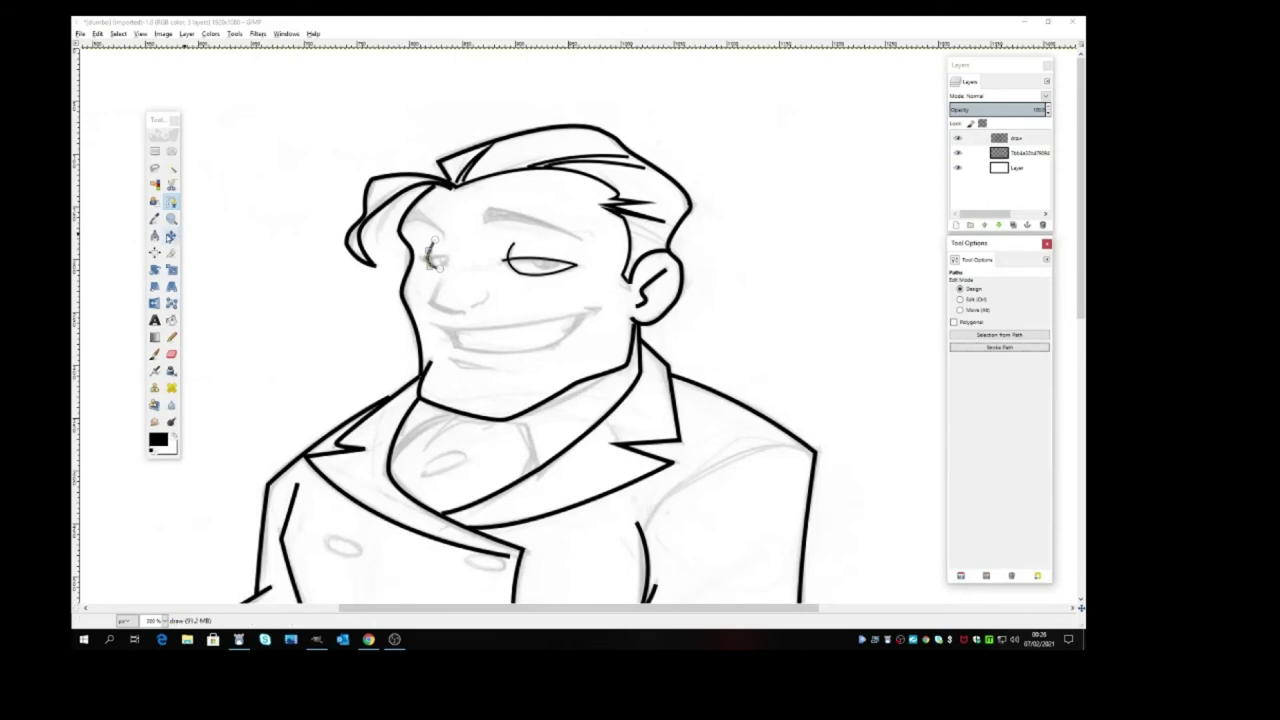
{"action": "left_click", "coordinate": [171, 235]}
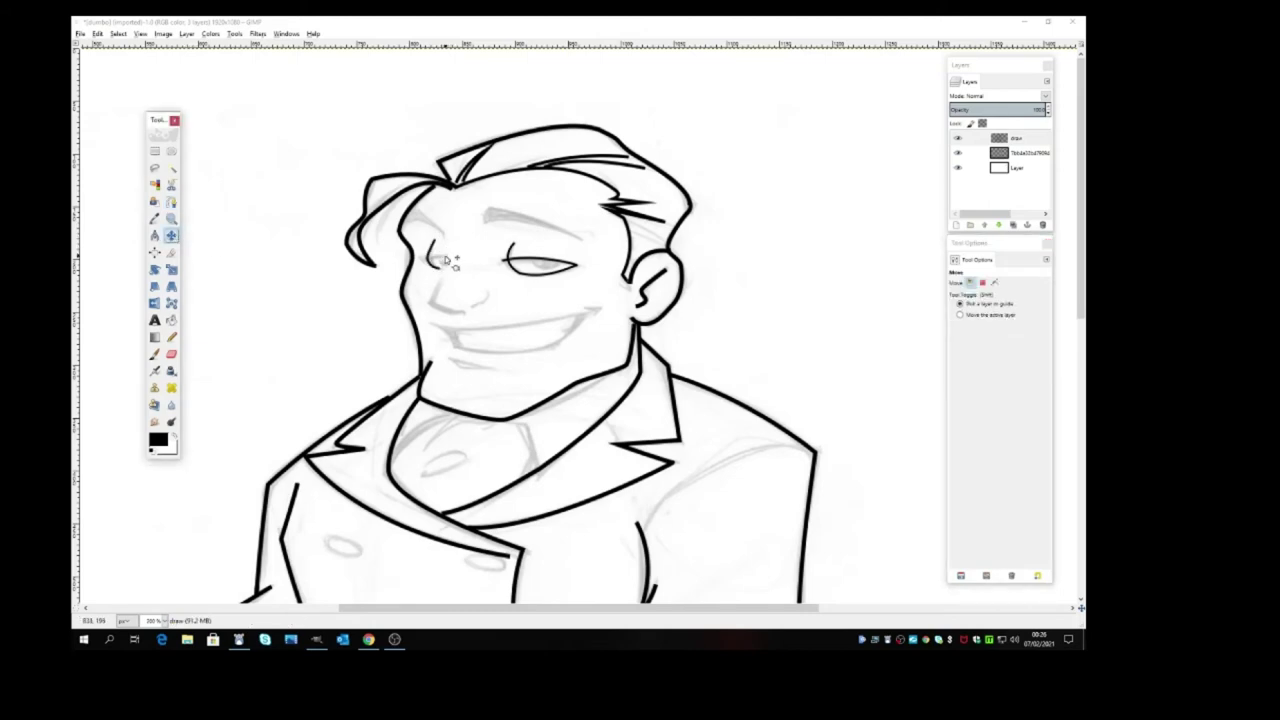
Add a second short stroked line beside the left-hand eye
{"action": "left_click", "coordinate": [171, 201]}
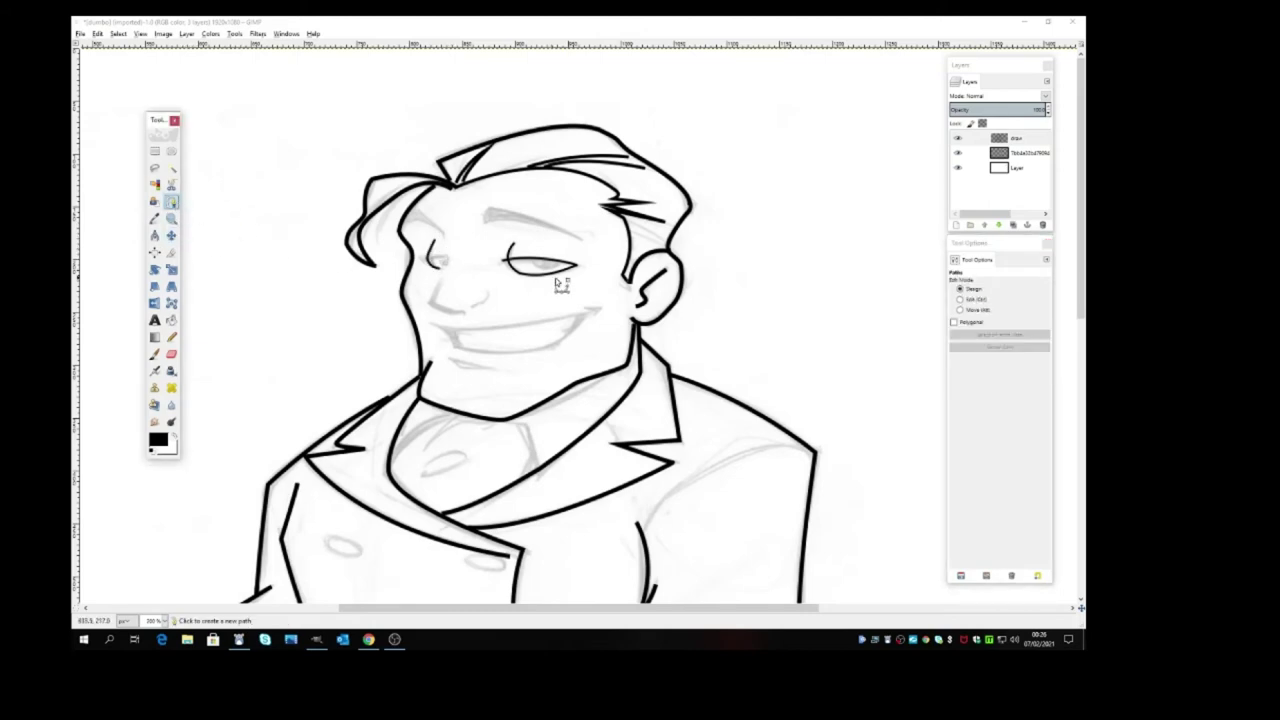
{"action": "left_click", "coordinate": [444, 256]}
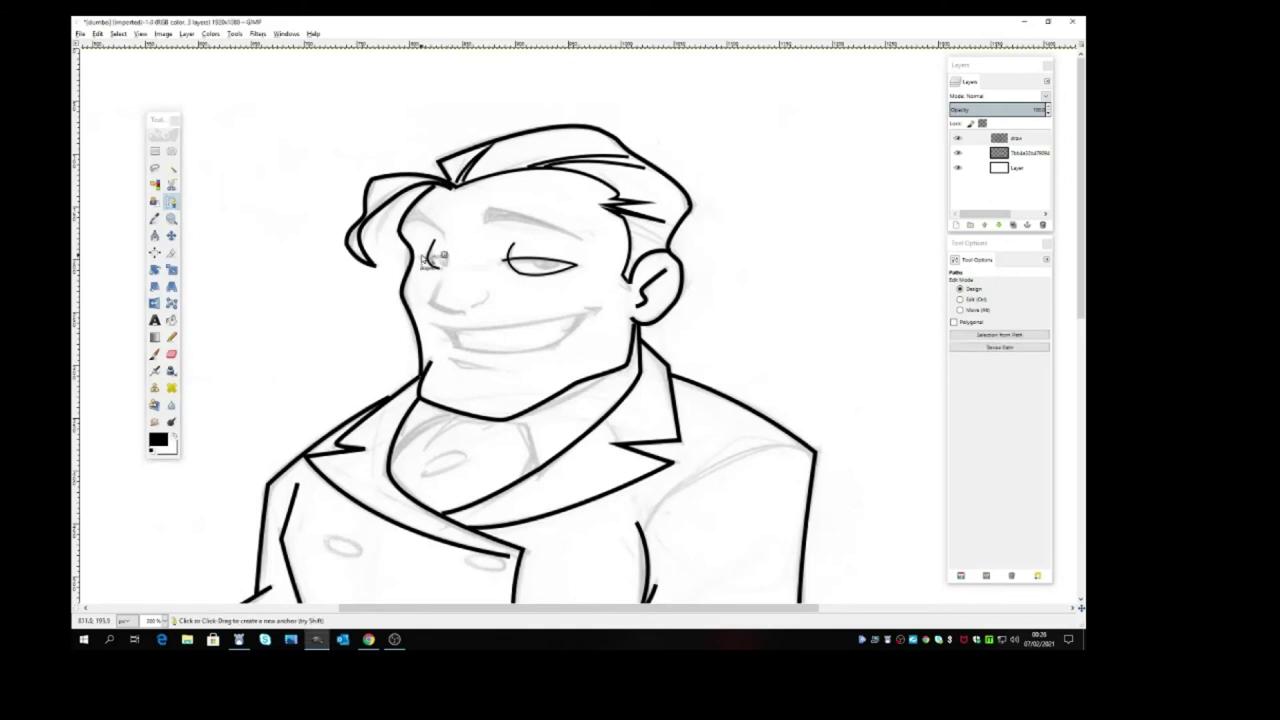
{"action": "left_click", "coordinate": [424, 261]}
{"action": "left_click", "coordinate": [1001, 348]}
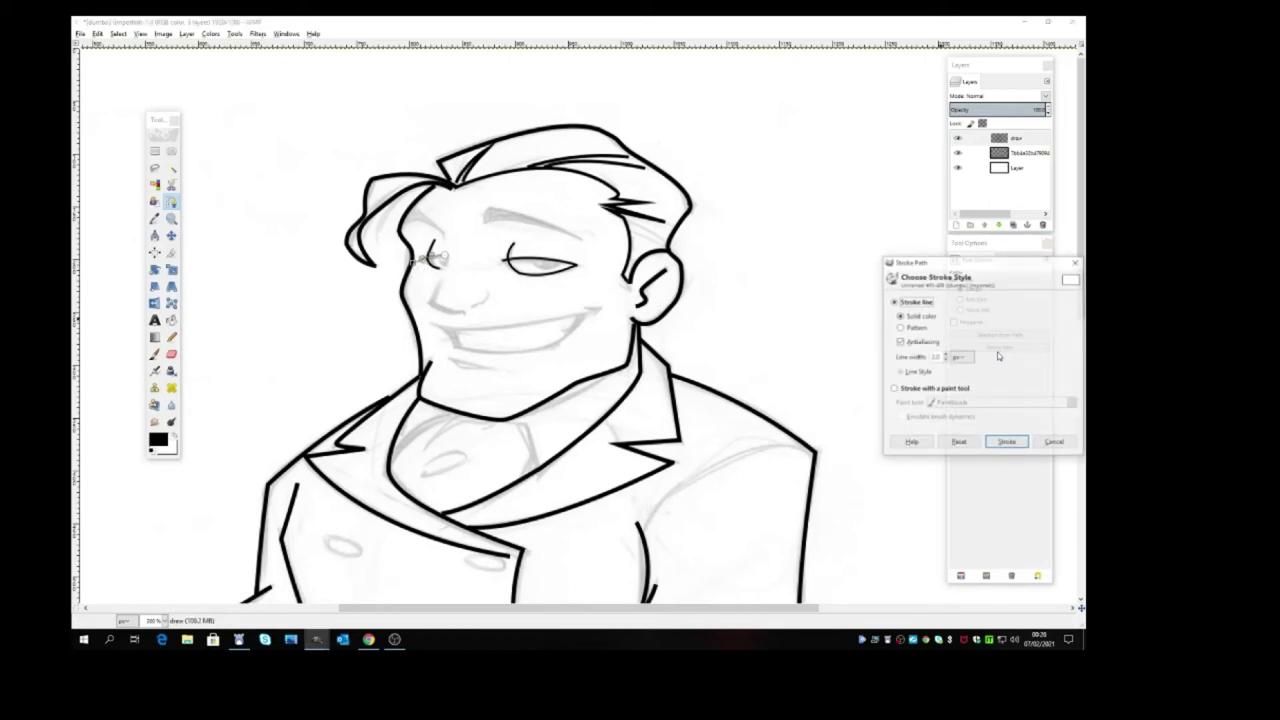
{"action": "left_click", "coordinate": [1004, 446]}
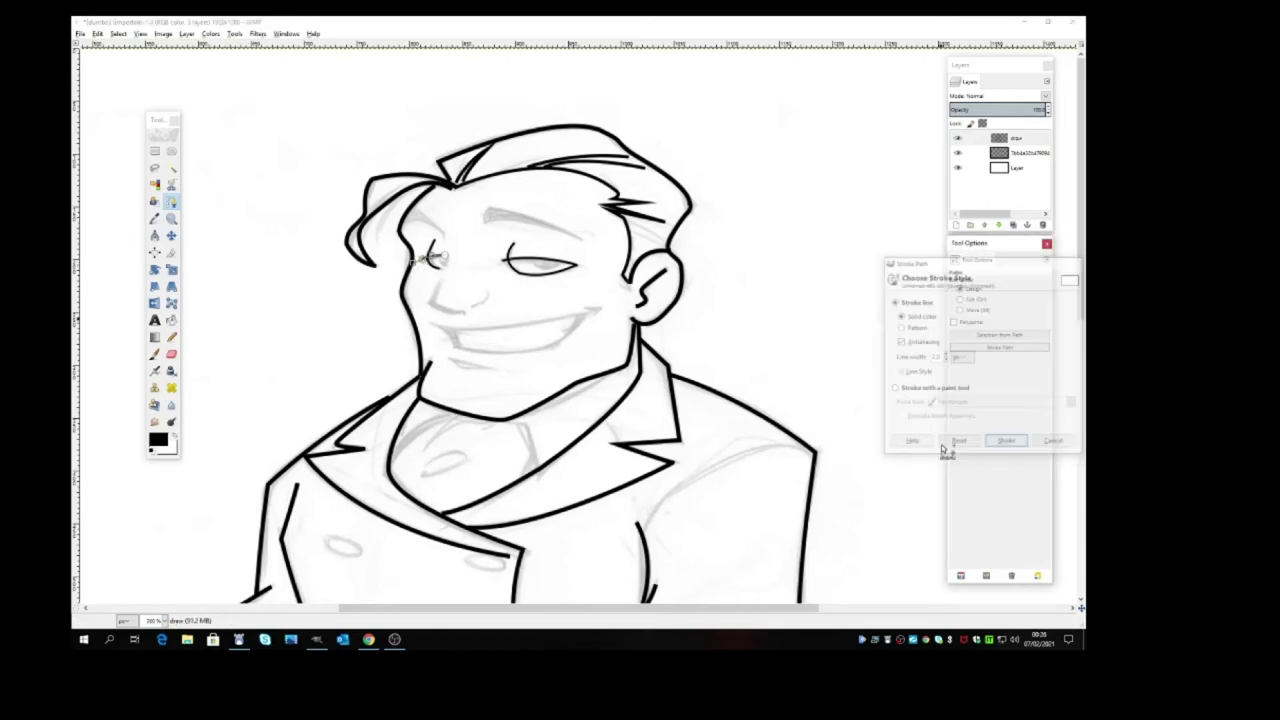
{"action": "left_click", "coordinate": [171, 235]}
Draw and shape an arched eyebrow path above the right eye, then stroke it black
{"action": "left_click", "coordinate": [172, 202]}
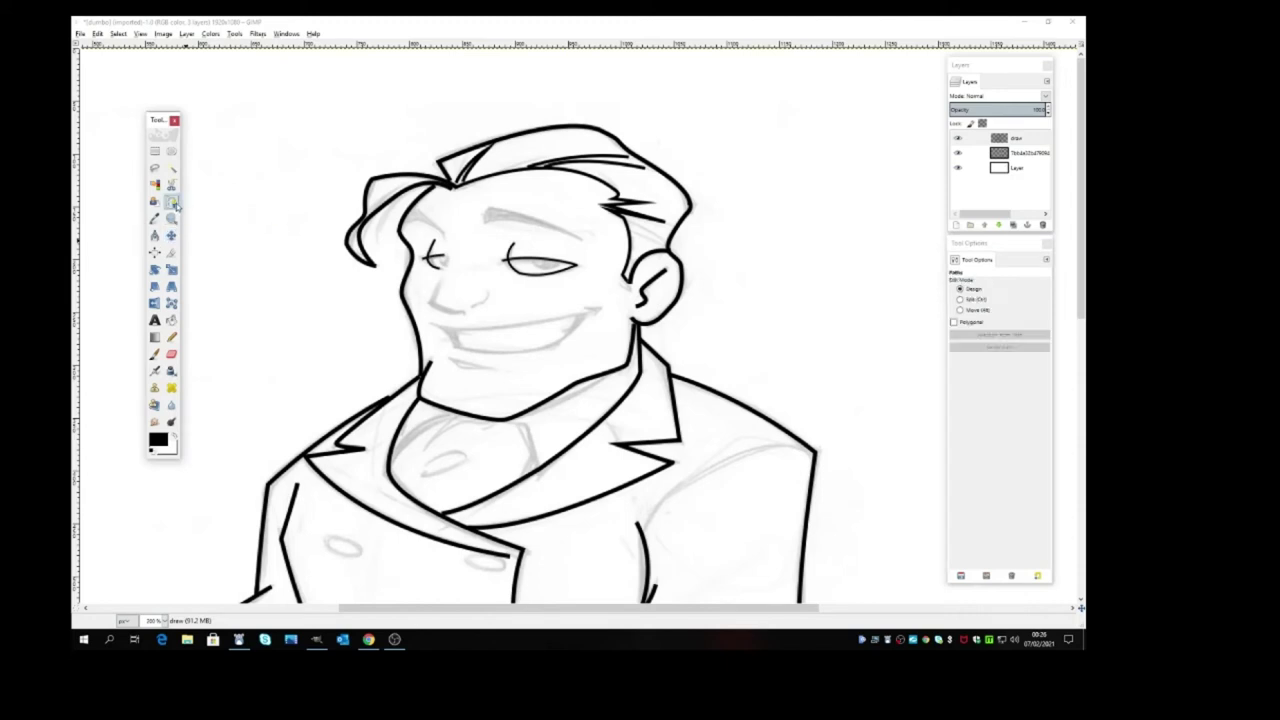
{"action": "left_click", "coordinate": [489, 209]}
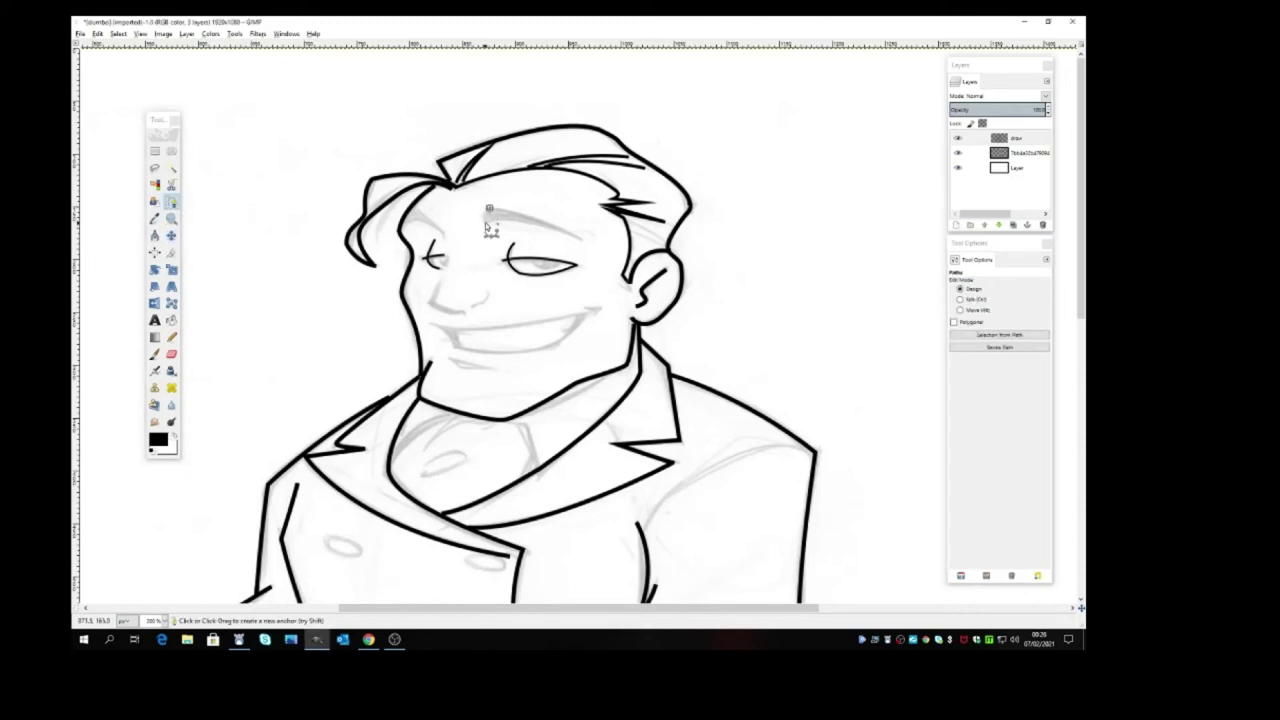
{"action": "left_click", "coordinate": [490, 233]}
{"action": "left_click_drag", "start_coordinate": [580, 241], "coordinate": [632, 275]}
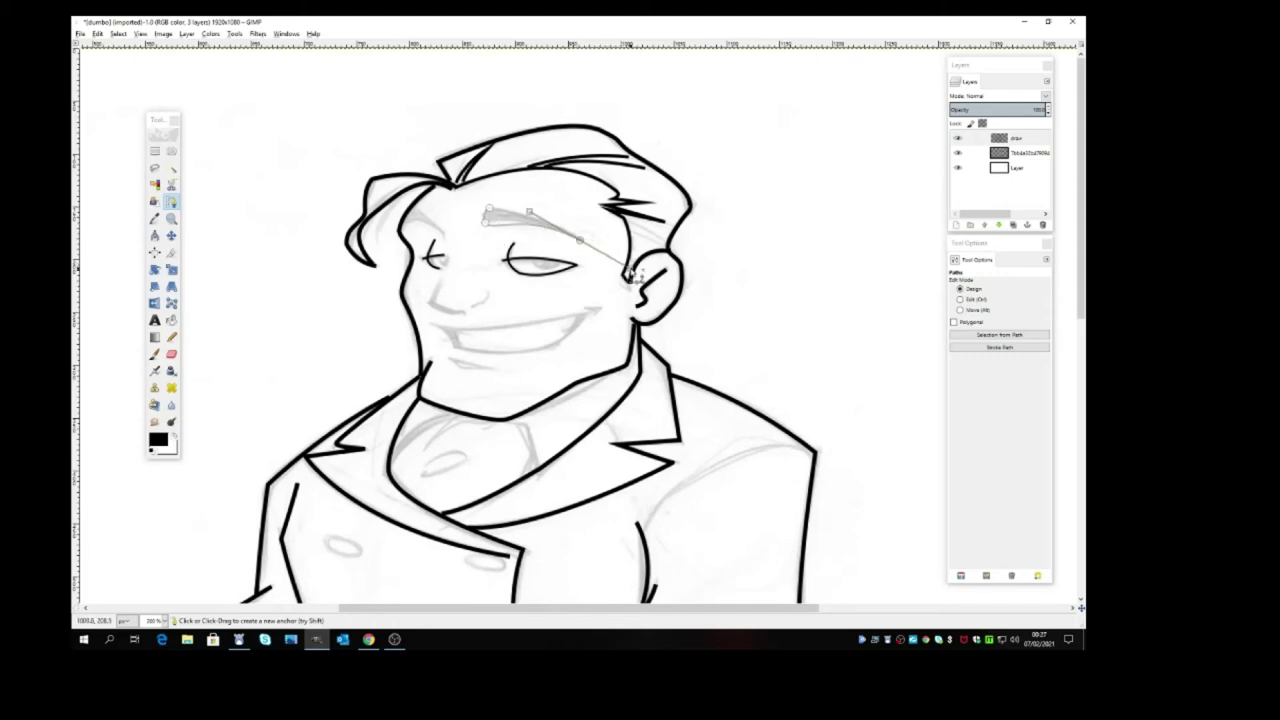
{"action": "left_click", "coordinate": [487, 224]}
{"action": "left_click_drag", "start_coordinate": [491, 234], "coordinate": [491, 225]}
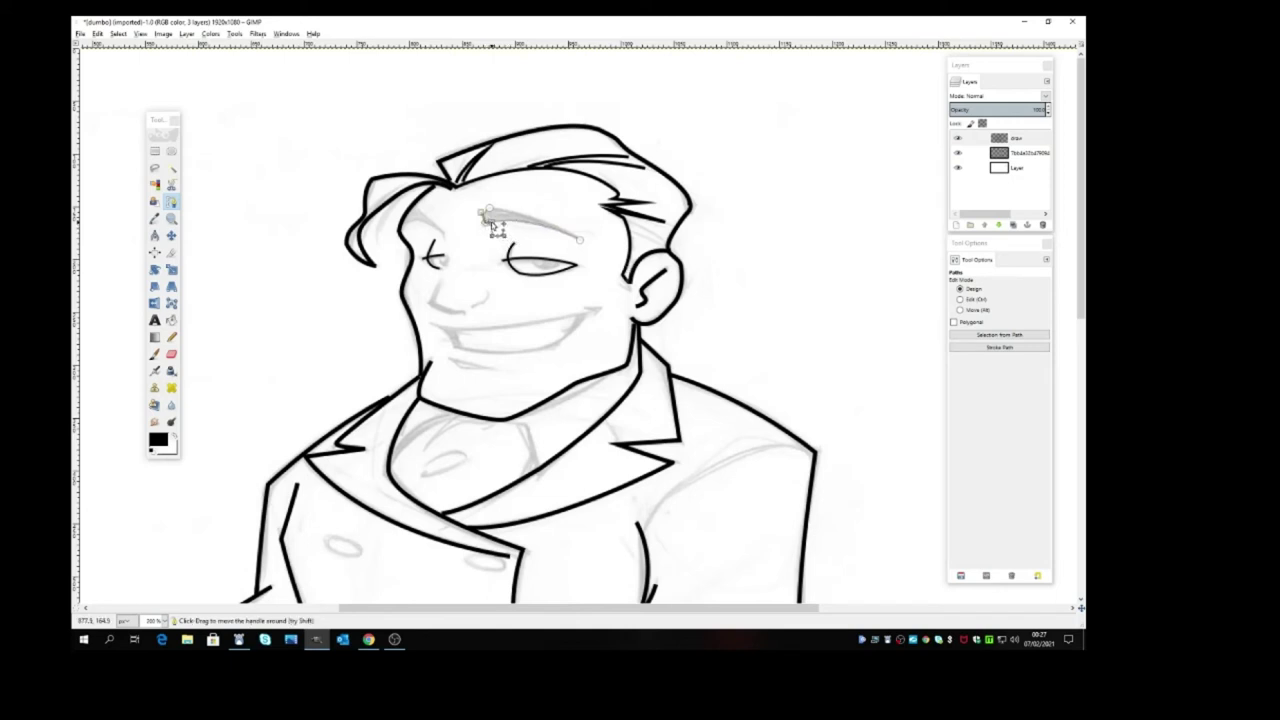
{"action": "left_click", "coordinate": [579, 243]}
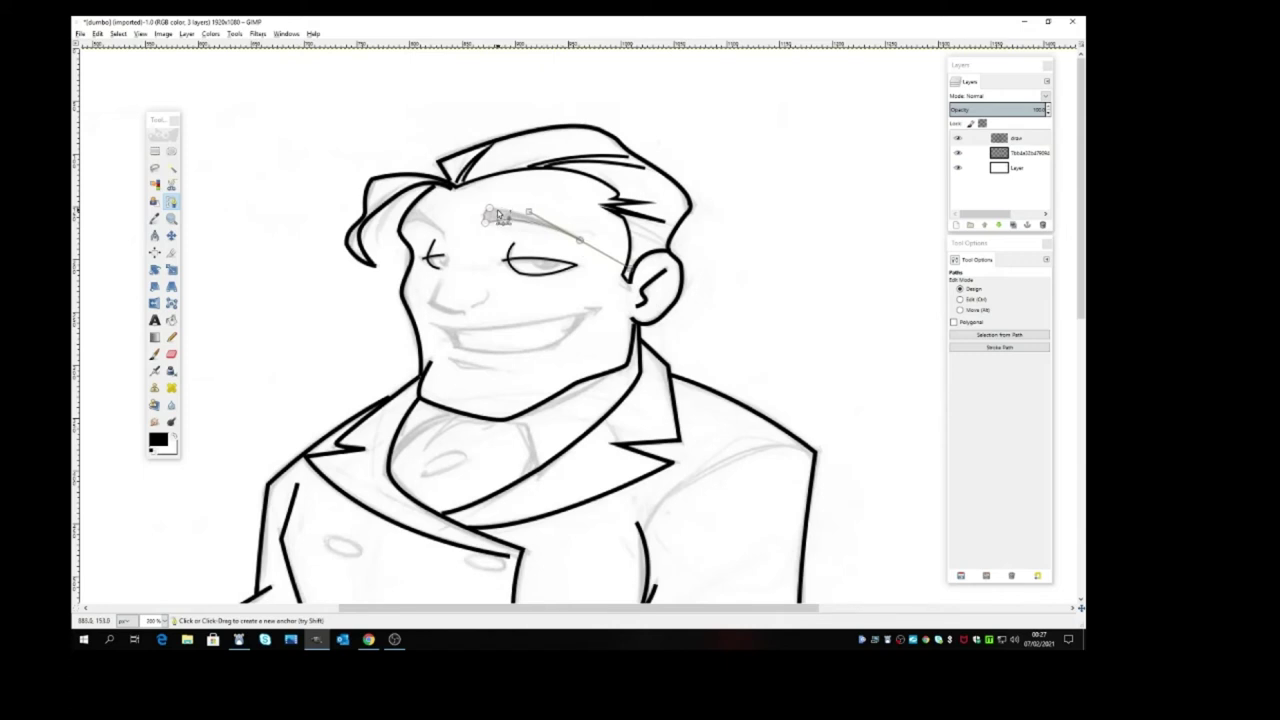
{"action": "mouse_move", "coordinate": [497, 210]}
{"action": "left_mouse_down"}
{"action": "mouse_move", "coordinate": [457, 204]}
{"action": "mouse_move", "coordinate": [491, 213]}
{"action": "left_mouse_up"}
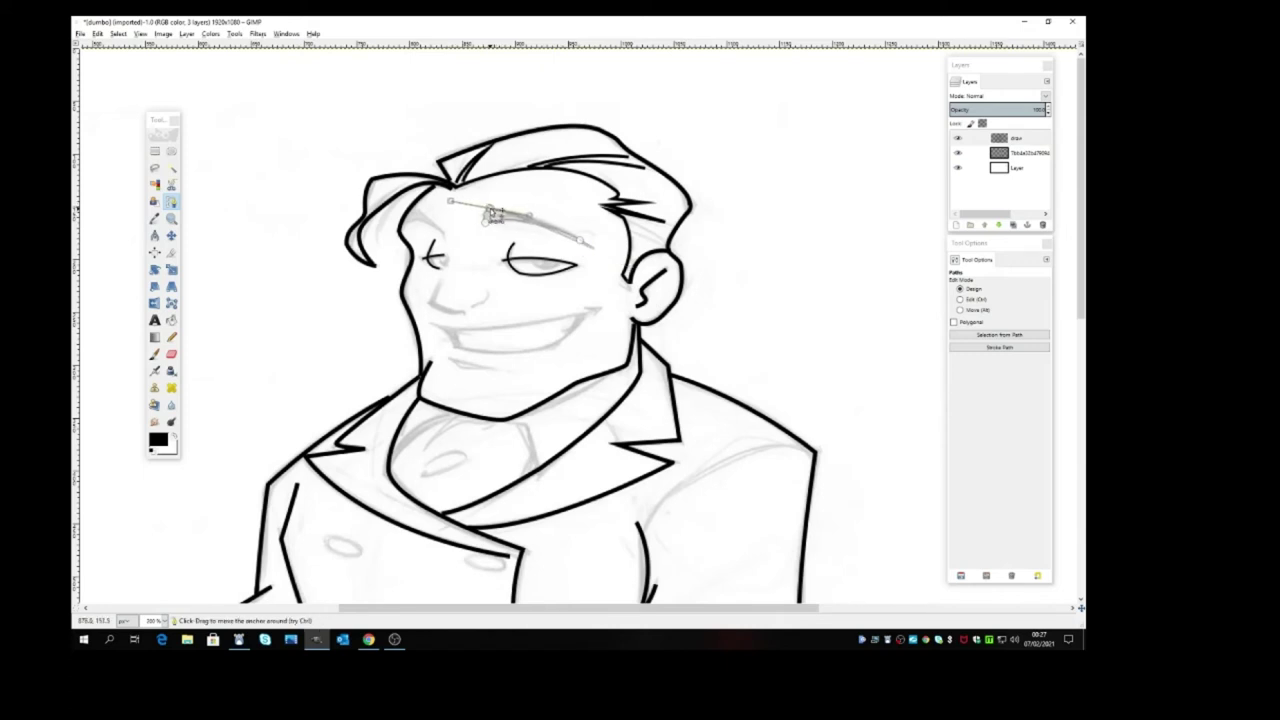
{"action": "left_click", "coordinate": [630, 273]}
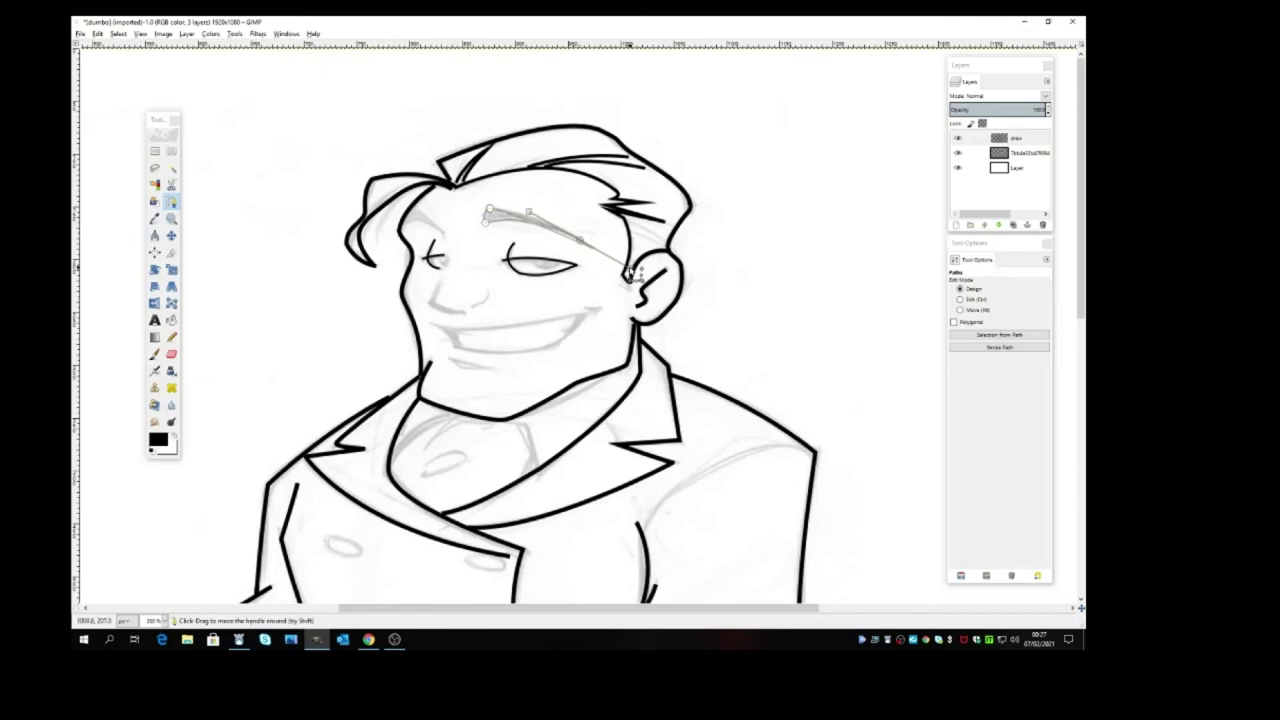
{"action": "left_click_drag", "start_coordinate": [630, 273], "coordinate": [551, 229]}
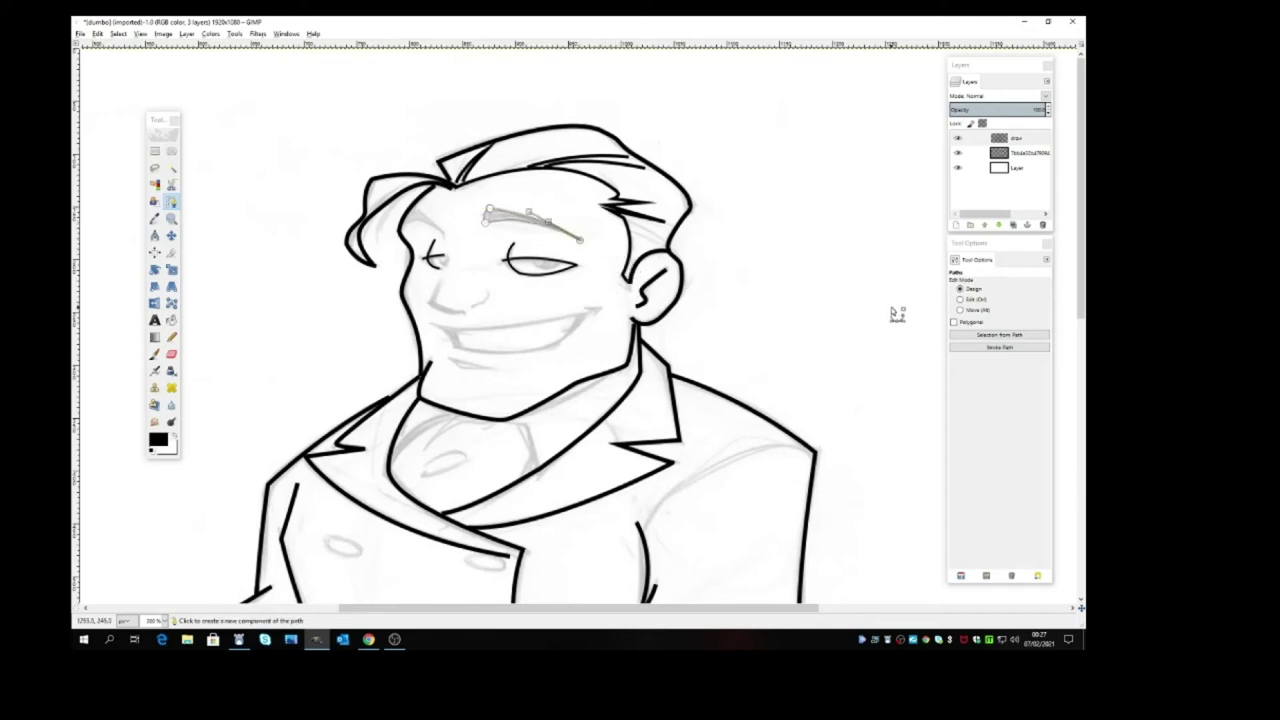
{"action": "left_click", "coordinate": [991, 349]}
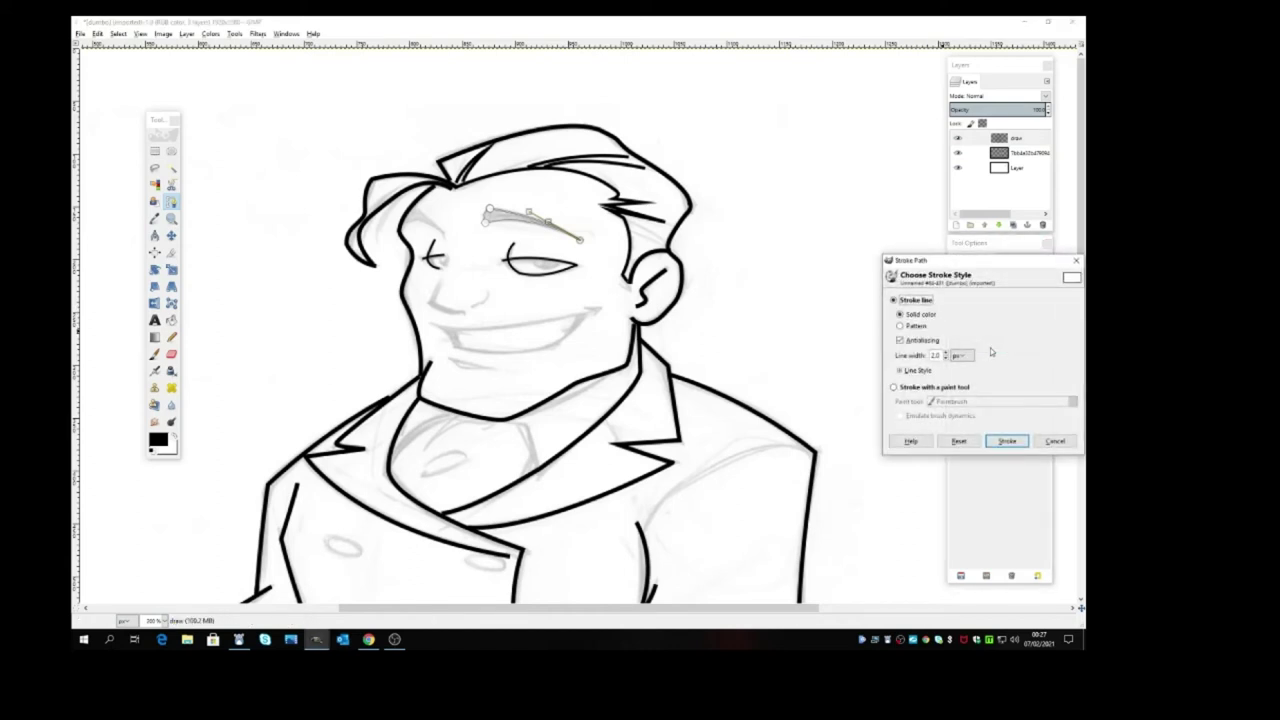
{"action": "left_click", "coordinate": [1006, 441]}
{"action": "left_click", "coordinate": [171, 235]}
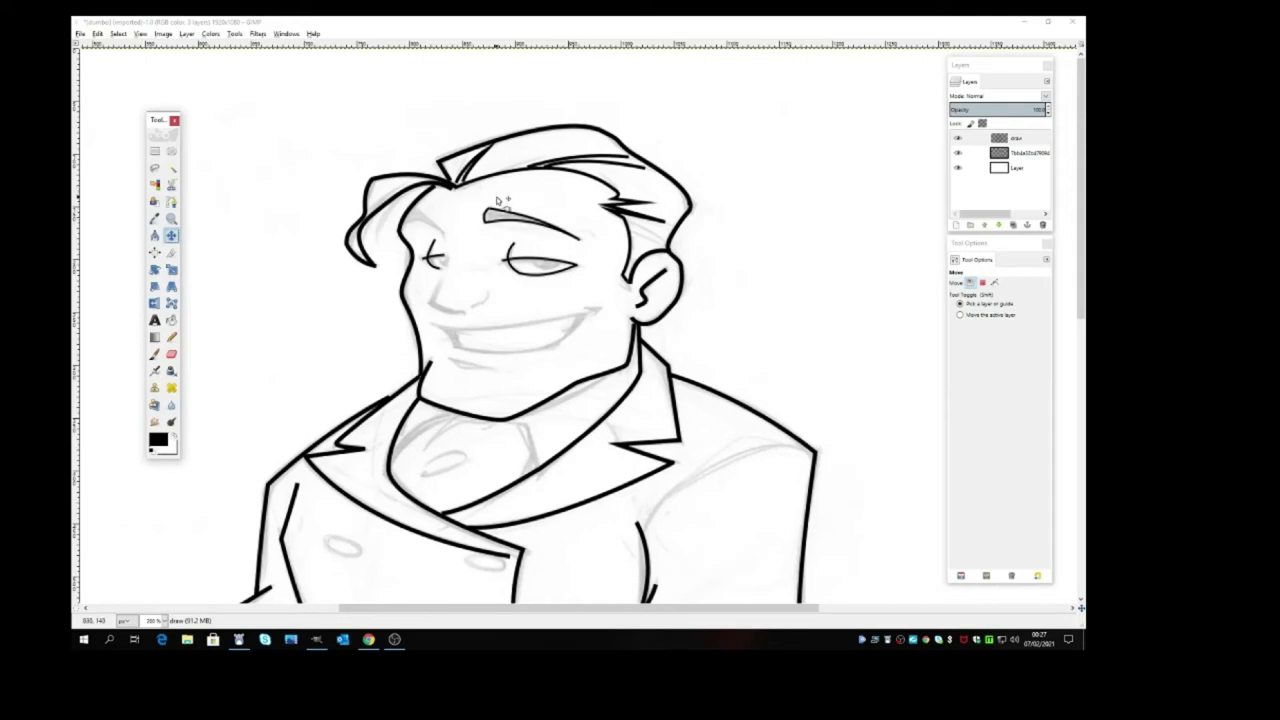
Draw a curved crease path above the left eye and stroke it black
{"action": "left_click", "coordinate": [171, 202]}
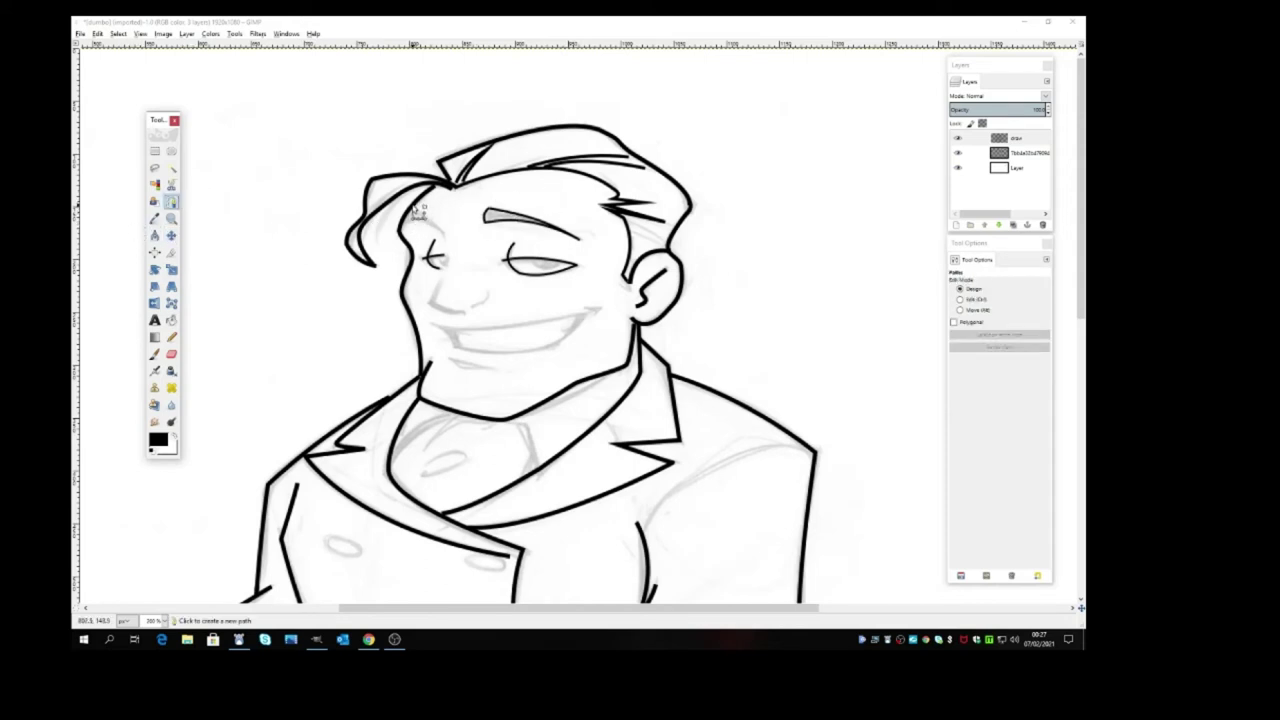
{"action": "left_click", "coordinate": [412, 206]}
{"action": "left_click", "coordinate": [440, 228]}
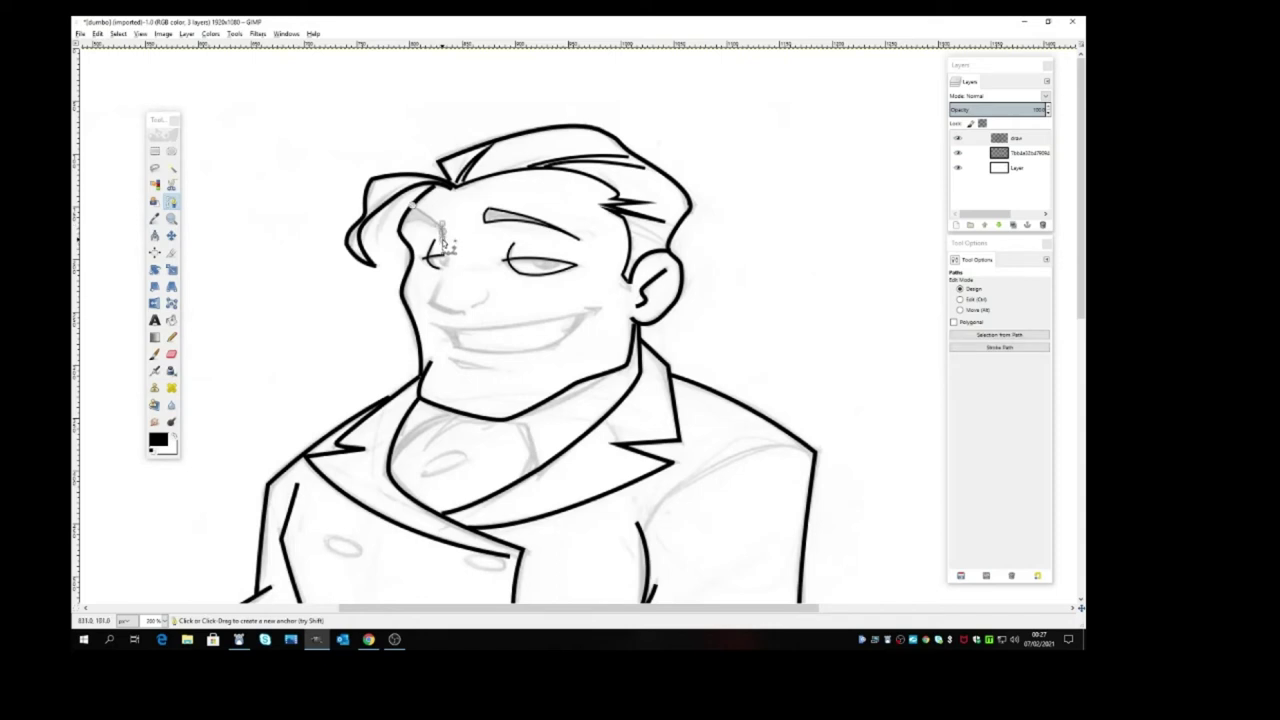
{"action": "left_click", "coordinate": [462, 255]}
{"action": "left_click_drag", "start_coordinate": [408, 230], "coordinate": [380, 241]}
{"action": "left_click", "coordinate": [1012, 347]}
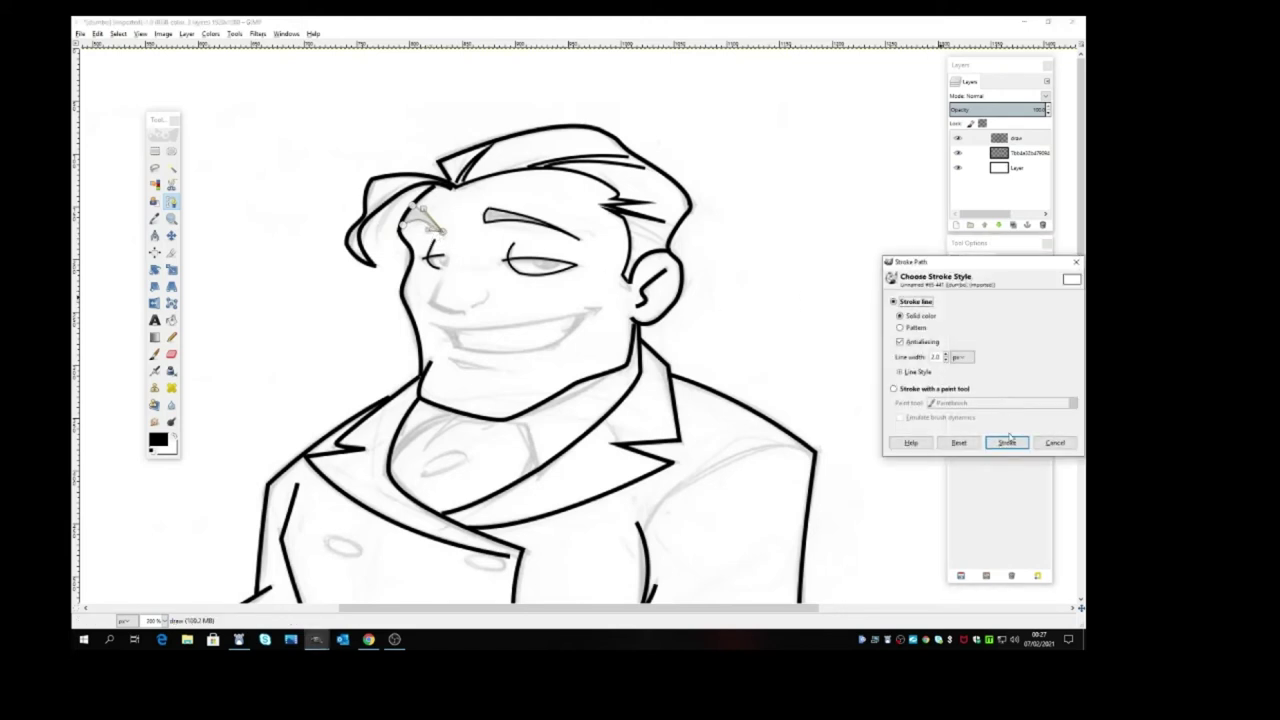
{"action": "left_click", "coordinate": [1008, 441]}
{"action": "left_click", "coordinate": [171, 234]}
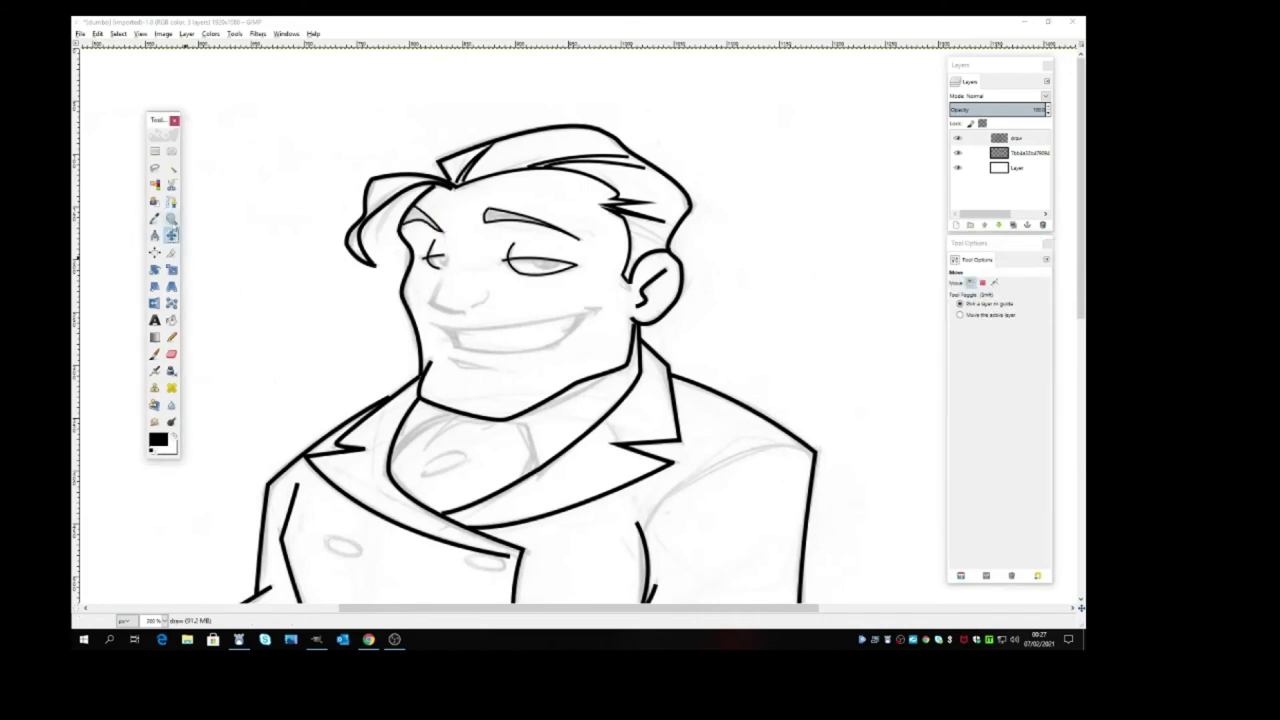
At 400 % zoom, draw an upward-bending path under the nose and stroke it black
{"action": "left_click", "coordinate": [172, 203]}
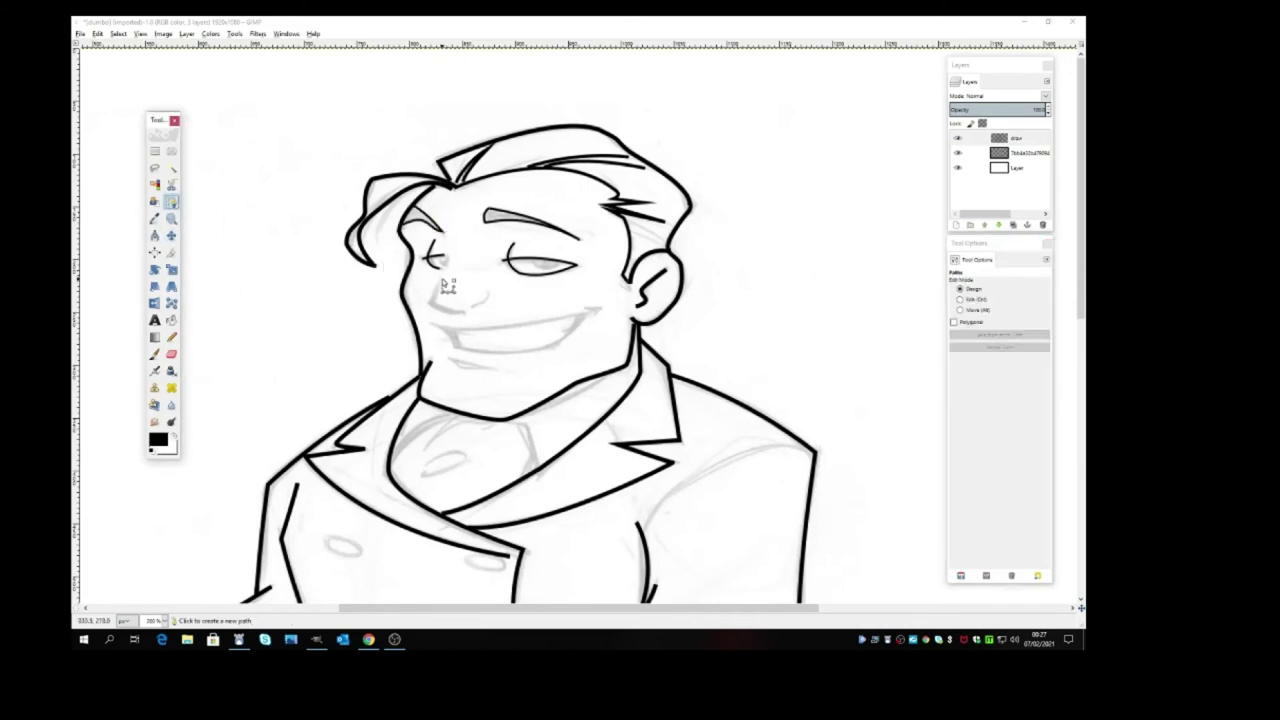
{"action": "left_click", "coordinate": [476, 311]}
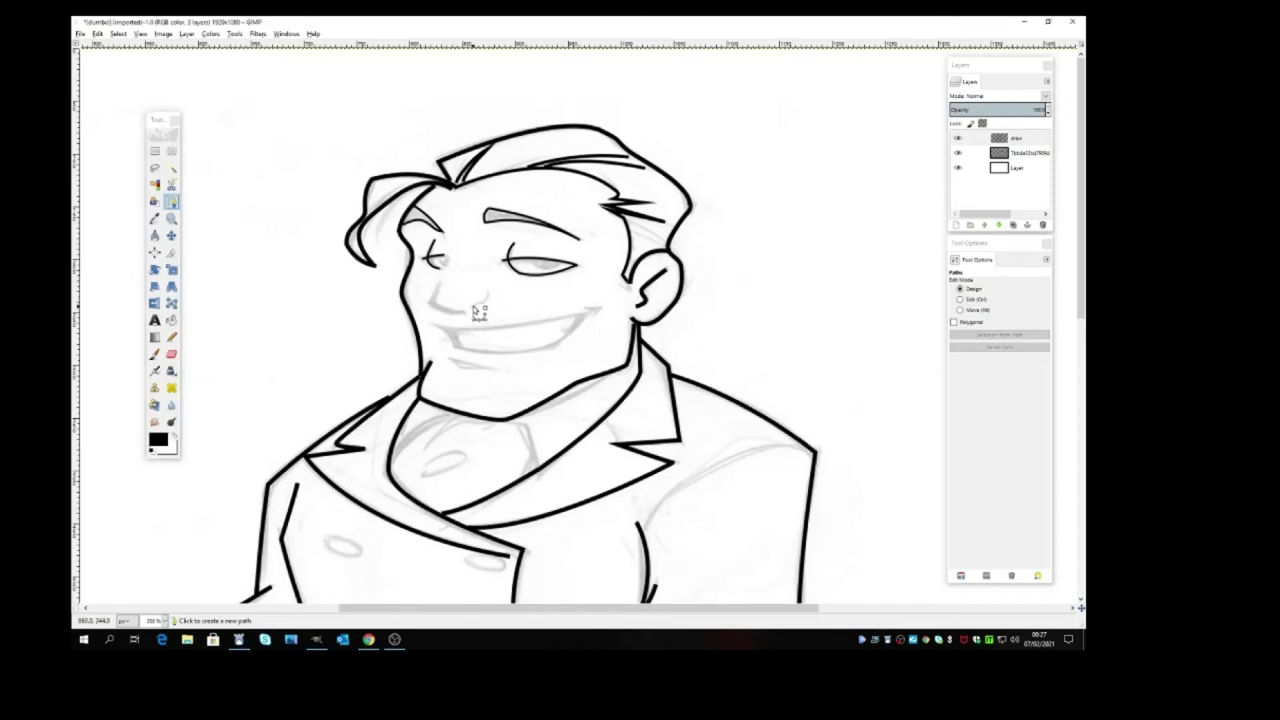
{"action": "left_click", "coordinate": [473, 307]}
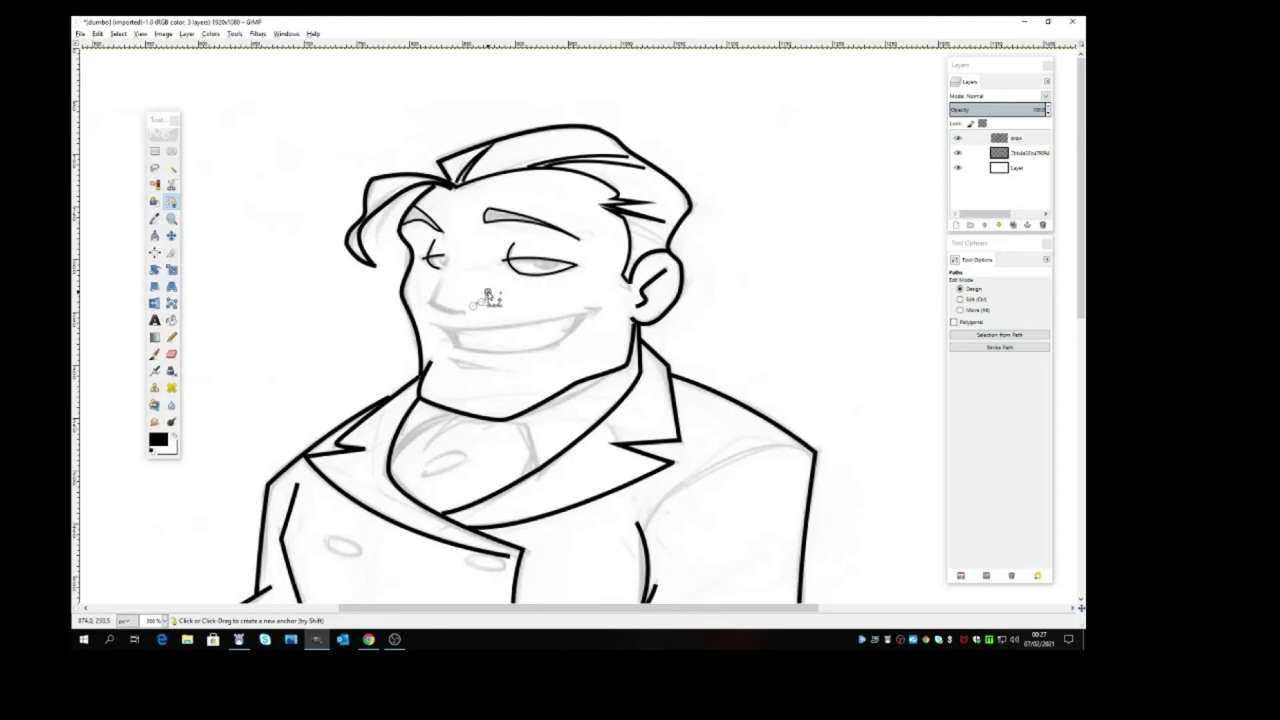
{"action": "left_click", "coordinate": [163, 620]}
{"action": "left_click", "coordinate": [160, 540]}
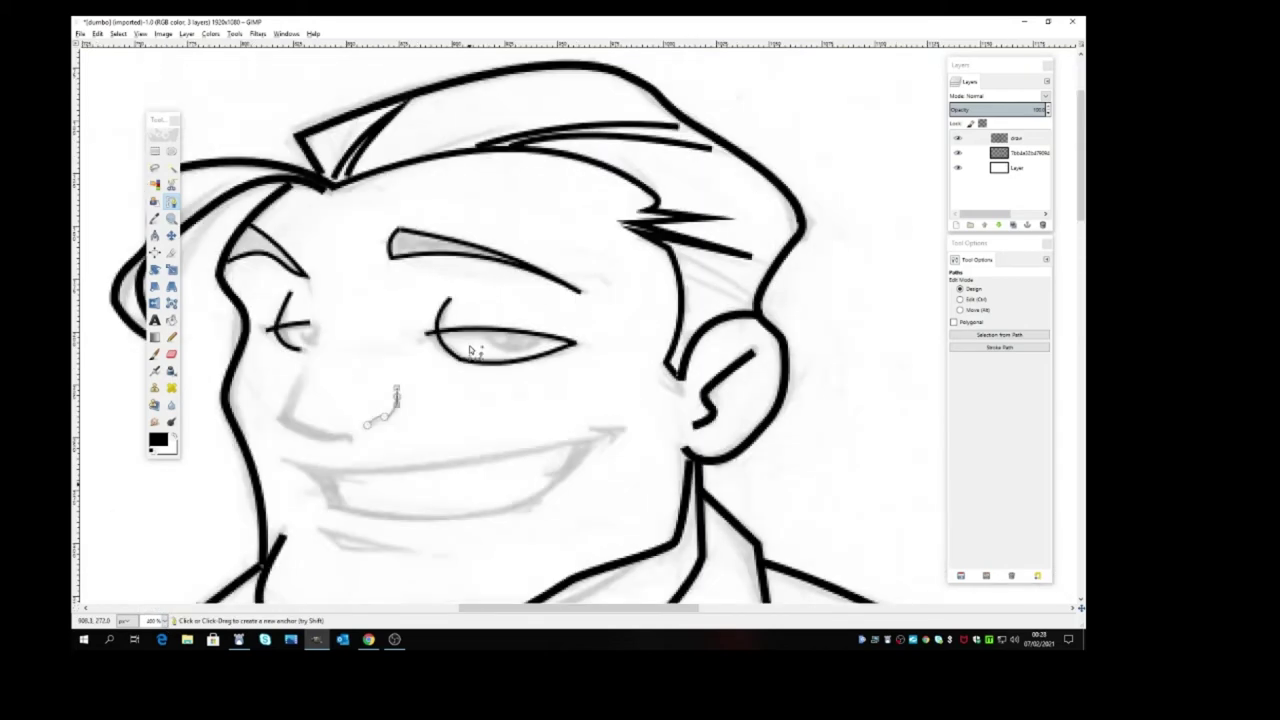
{"action": "left_click", "coordinate": [385, 420]}
{"action": "left_click_drag", "start_coordinate": [396, 398], "coordinate": [398, 390]}
{"action": "key", "text": "ctrl"}
{"action": "left_click", "coordinate": [988, 348]}
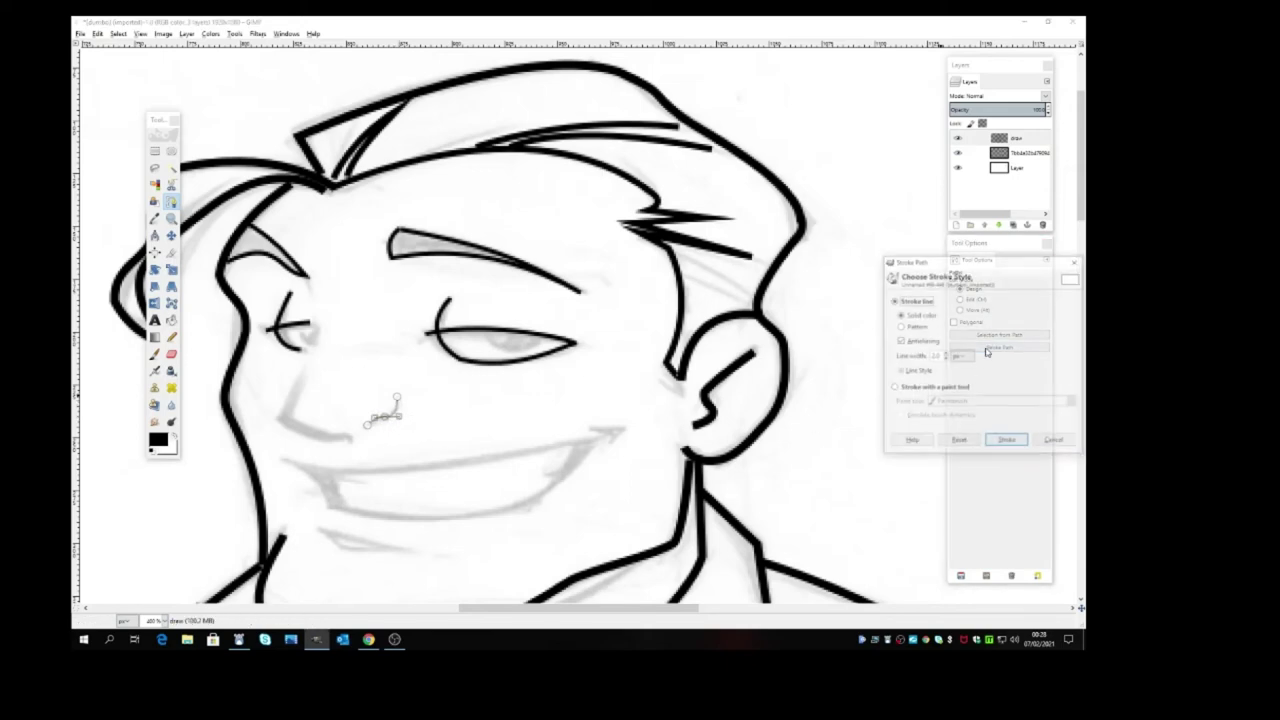
{"action": "left_click", "coordinate": [1006, 441]}
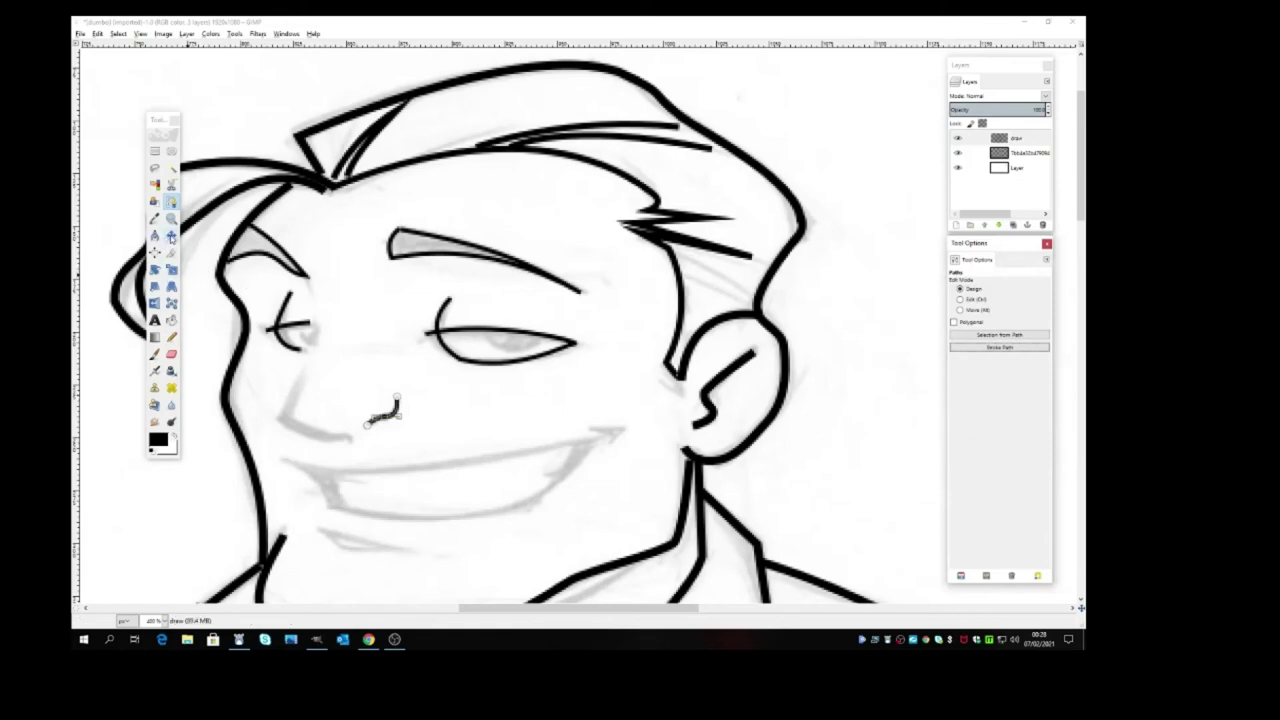
{"action": "key", "text": "m"}
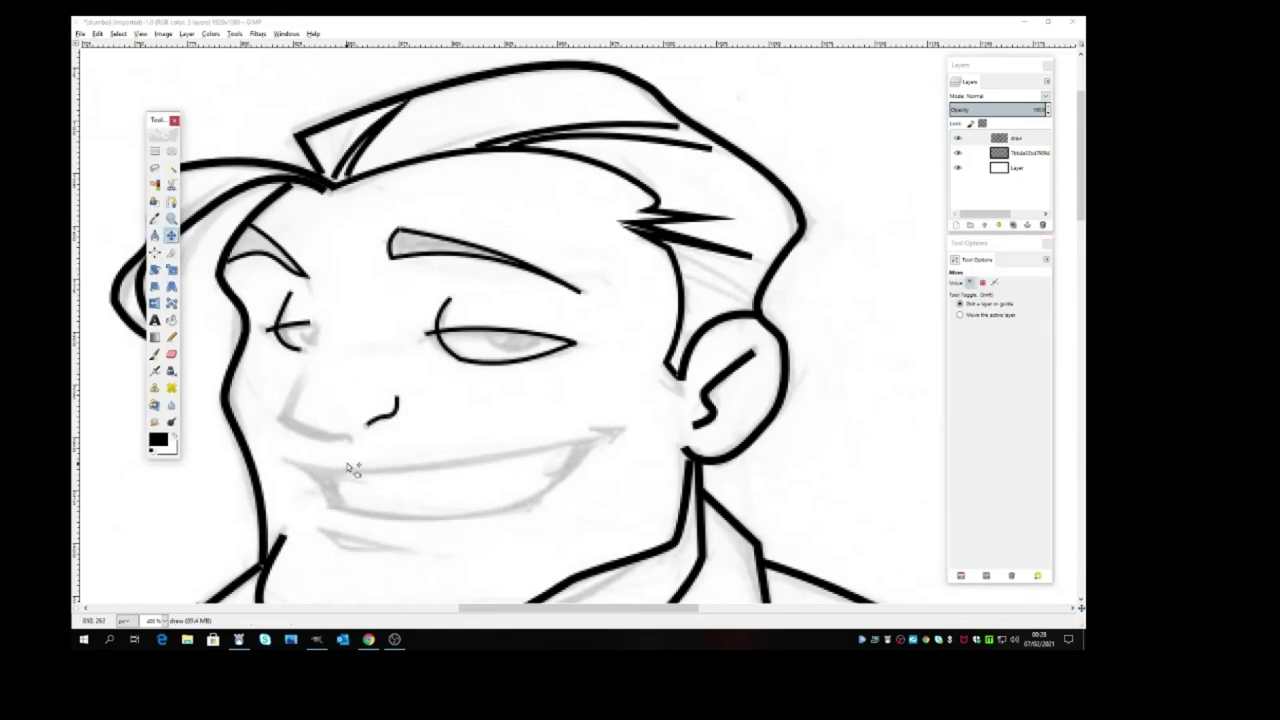
Draw an angled path from the nose side down along the cheek and stroke it black
{"action": "left_click", "coordinate": [171, 203]}
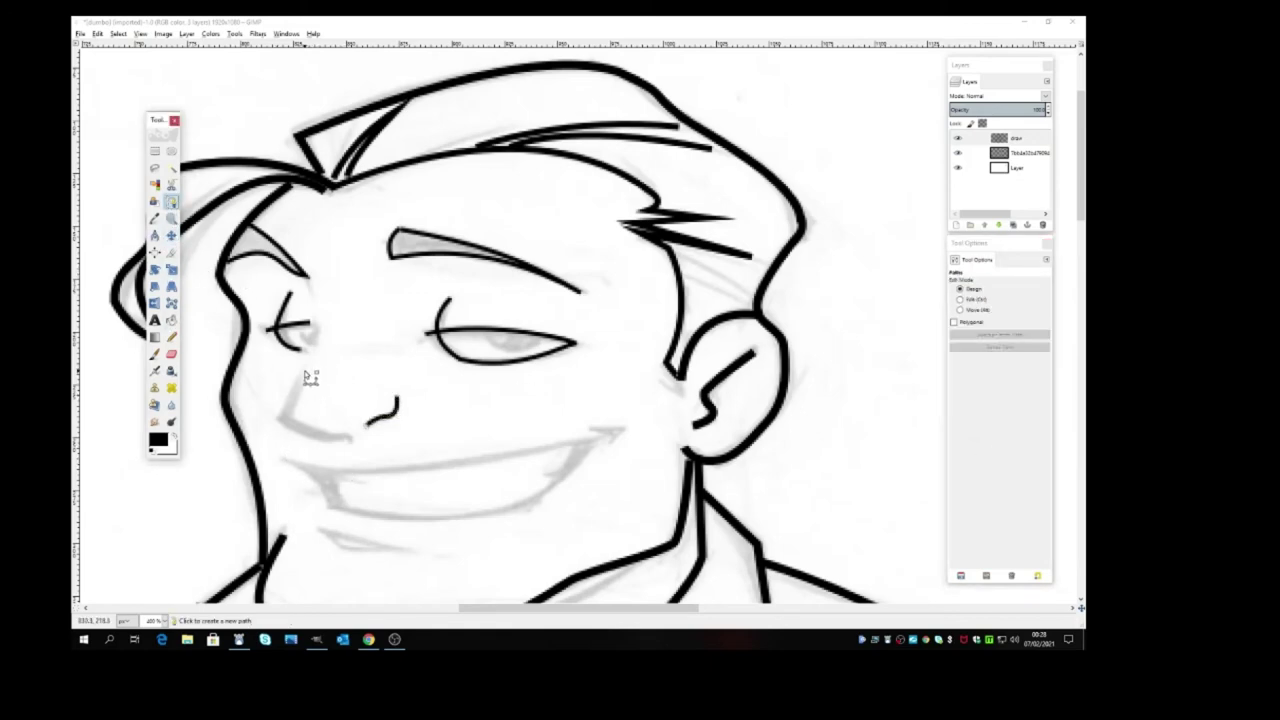
{"action": "left_click", "coordinate": [307, 373]}
{"action": "left_click", "coordinate": [285, 421]}
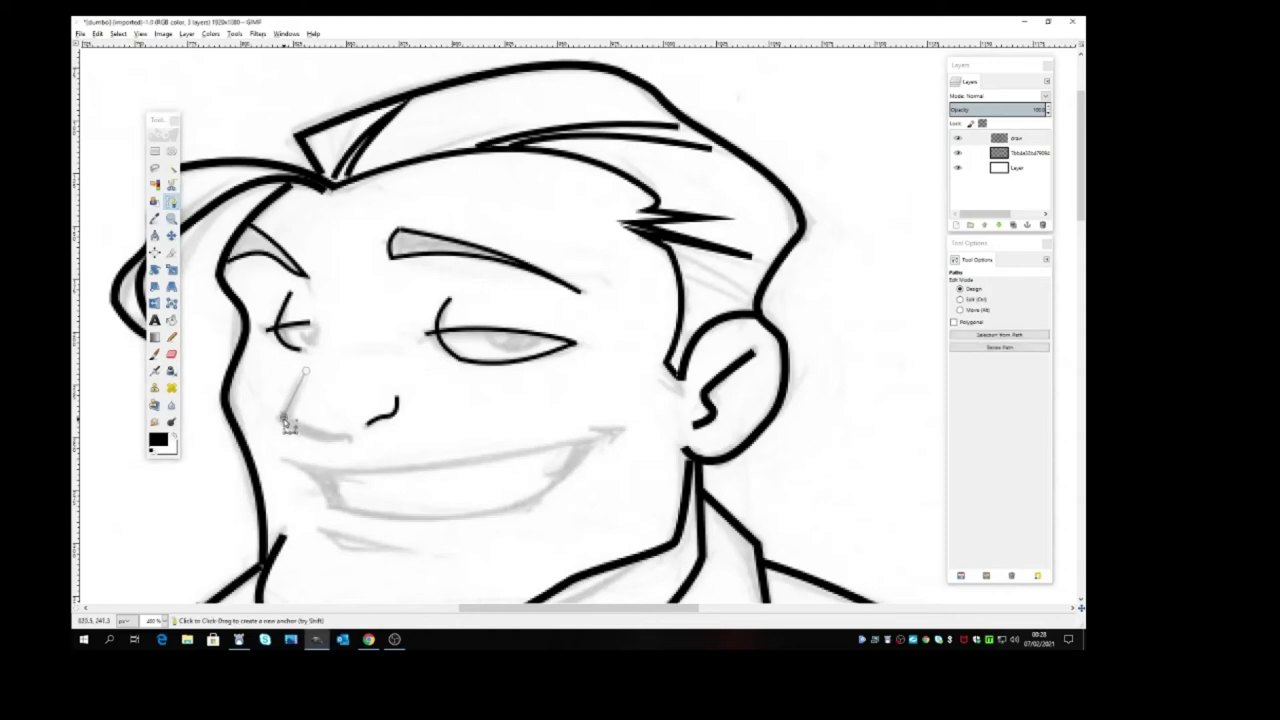
{"action": "left_click", "coordinate": [281, 430]}
{"action": "left_click_drag", "start_coordinate": [340, 444], "coordinate": [348, 445]}
{"action": "left_click_drag", "start_coordinate": [338, 443], "coordinate": [351, 444]}
{"action": "left_click", "coordinate": [1004, 348]}
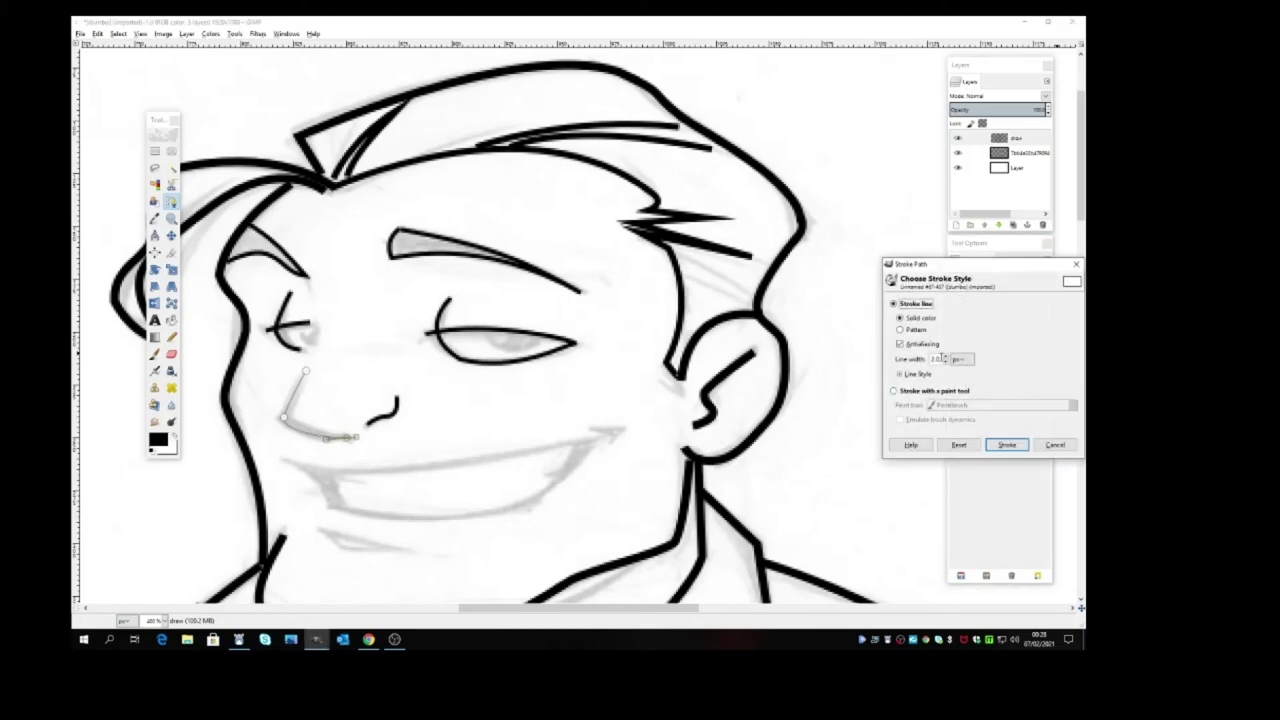
{"action": "left_click", "coordinate": [1007, 444]}
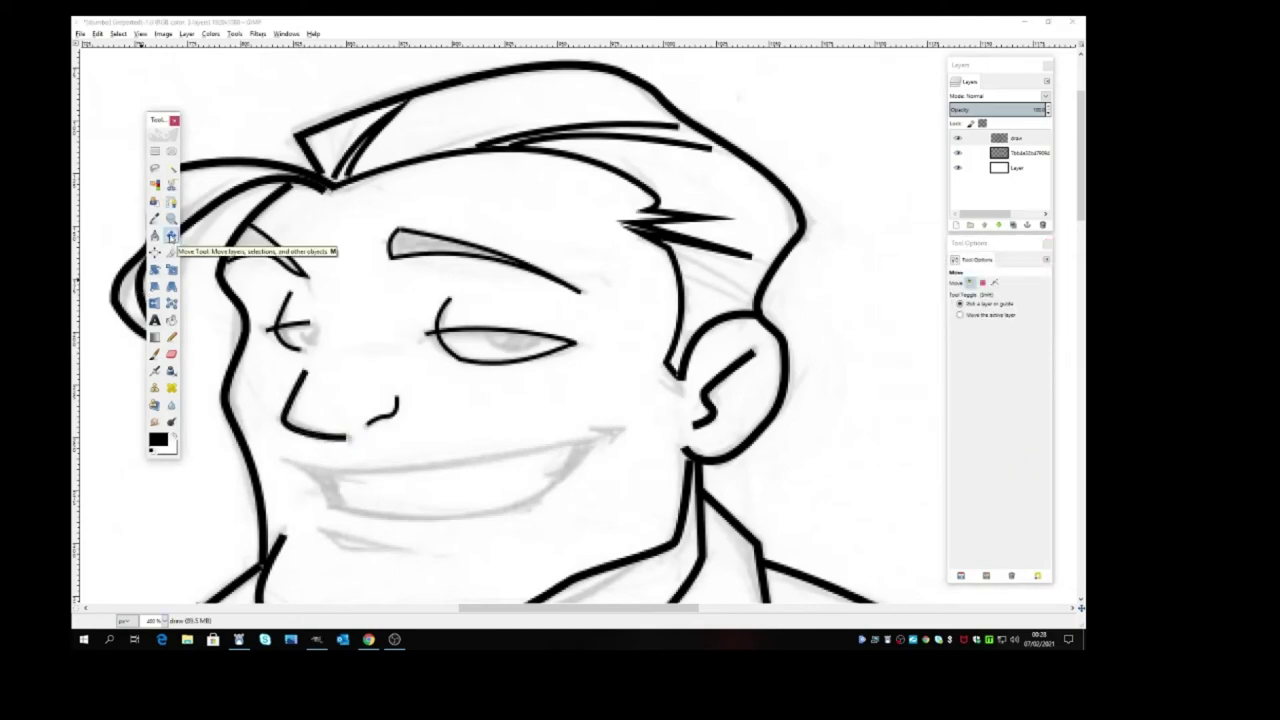
Start a new curved path across the right-hand eye
{"action": "left_click", "coordinate": [171, 201]}
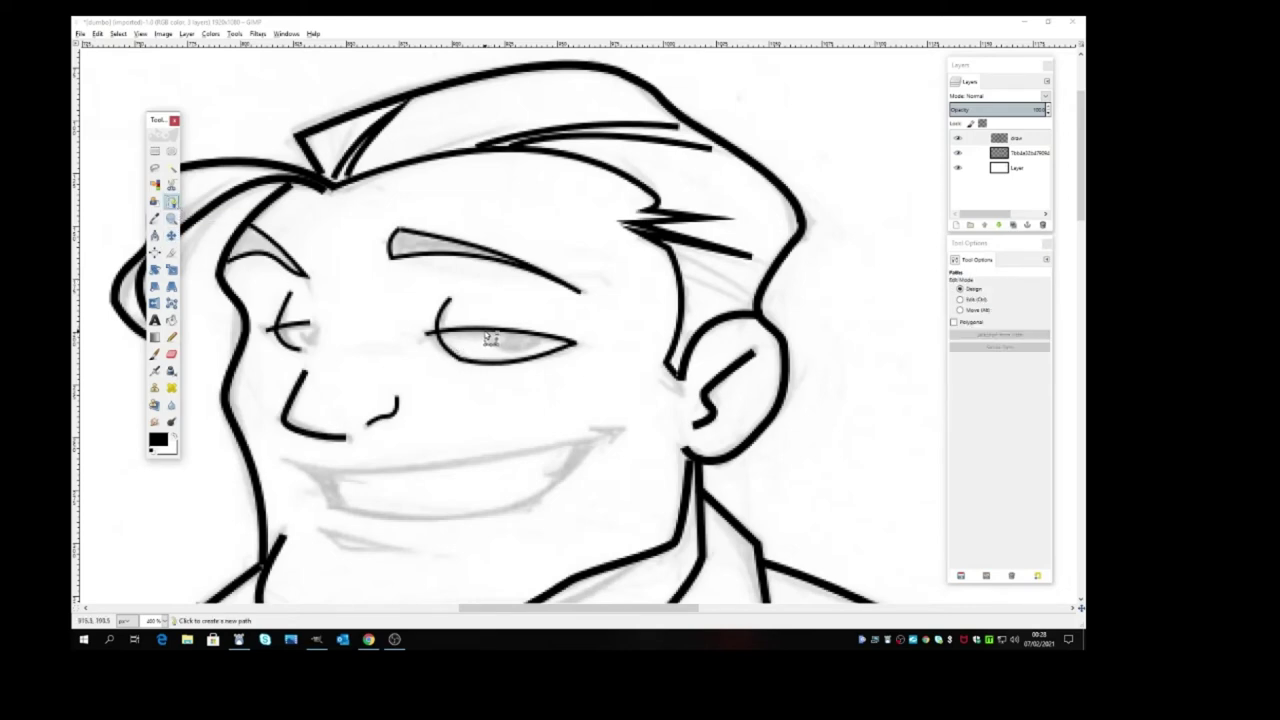
{"action": "left_click", "coordinate": [484, 332]}
{"action": "left_click", "coordinate": [533, 358]}
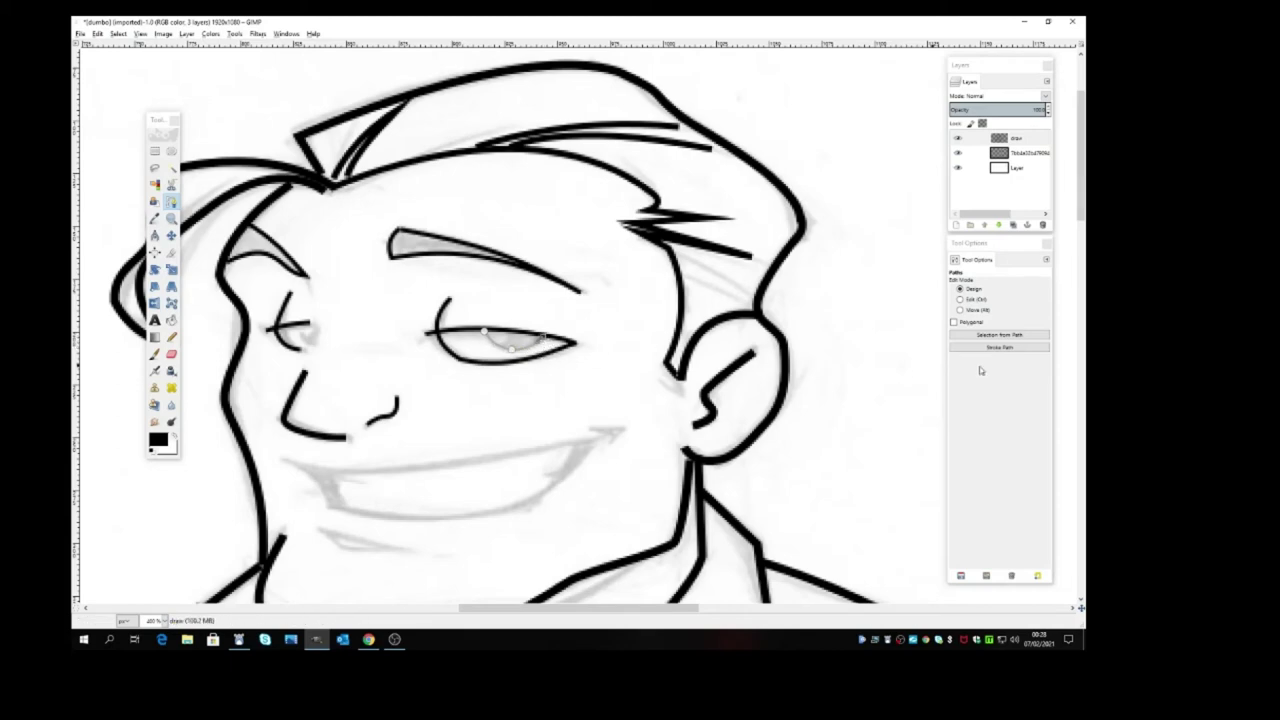
Stroke the right-hand eye path in black
{"action": "left_click", "coordinate": [1024, 348]}
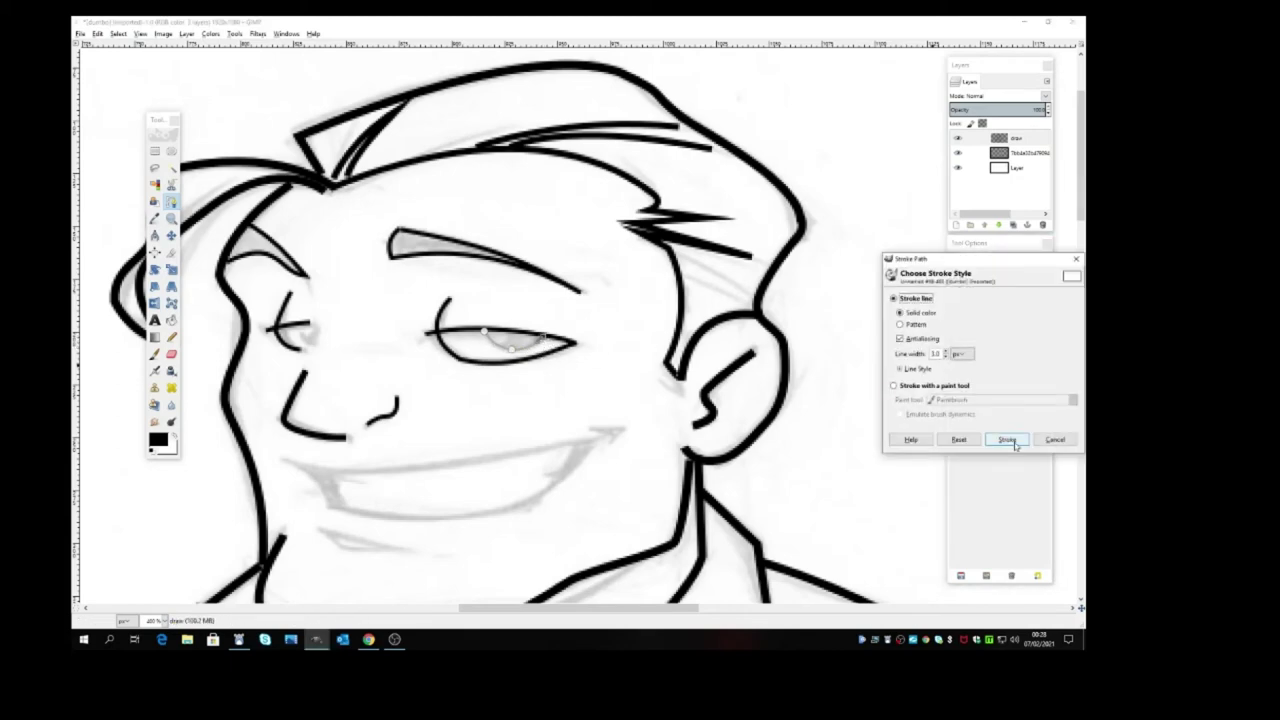
{"action": "left_click", "coordinate": [1007, 440]}
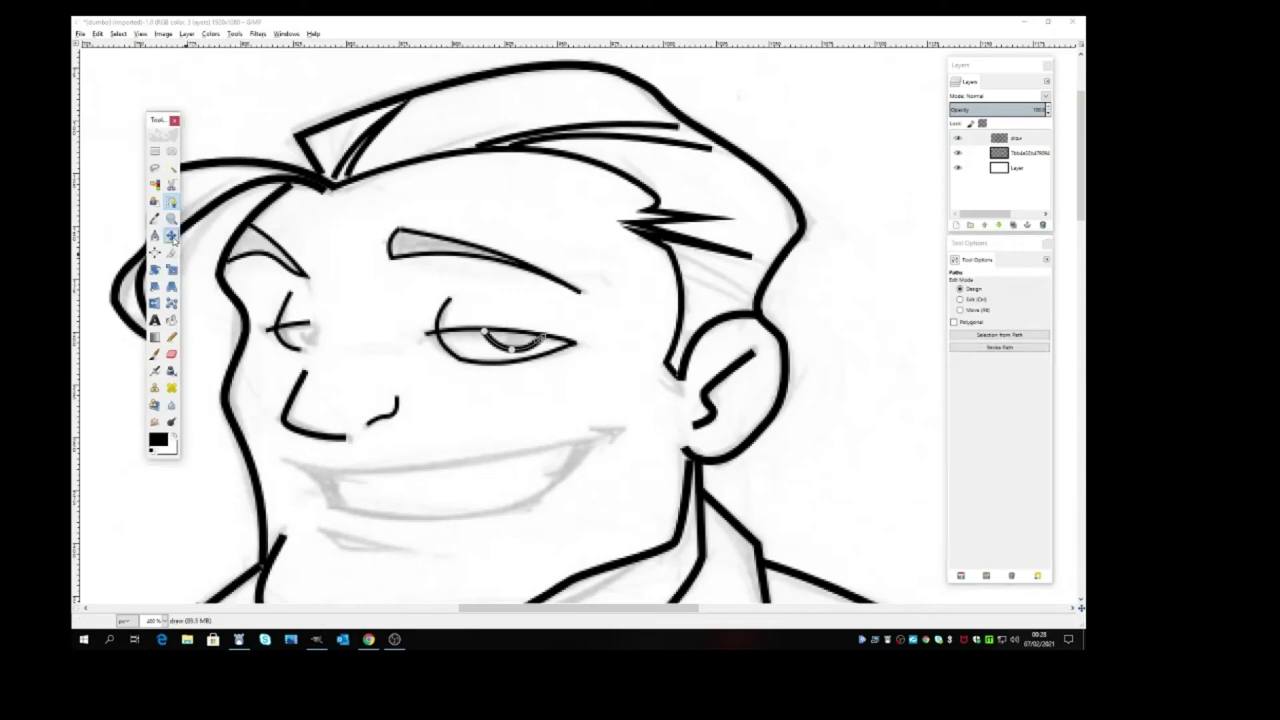
{"action": "left_click", "coordinate": [172, 236]}
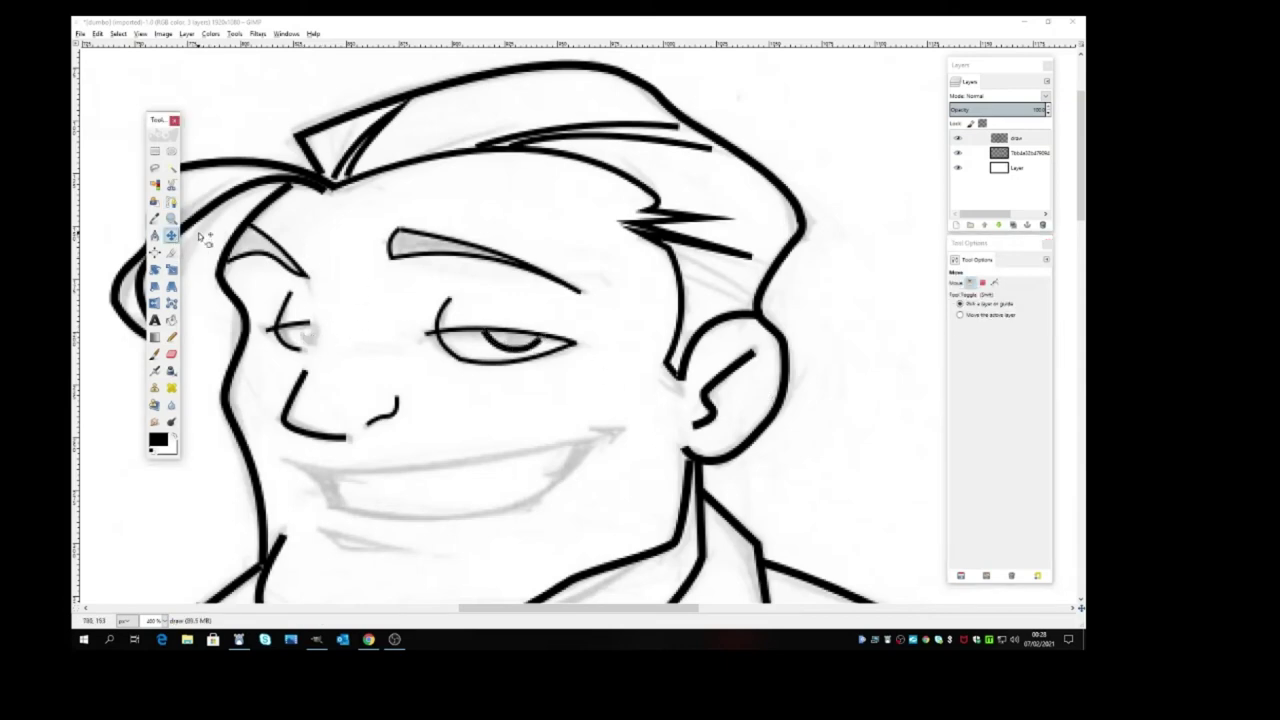
Draw a short two-anchor curl beside the left-hand eye and stroke it black
{"action": "left_click", "coordinate": [171, 201]}
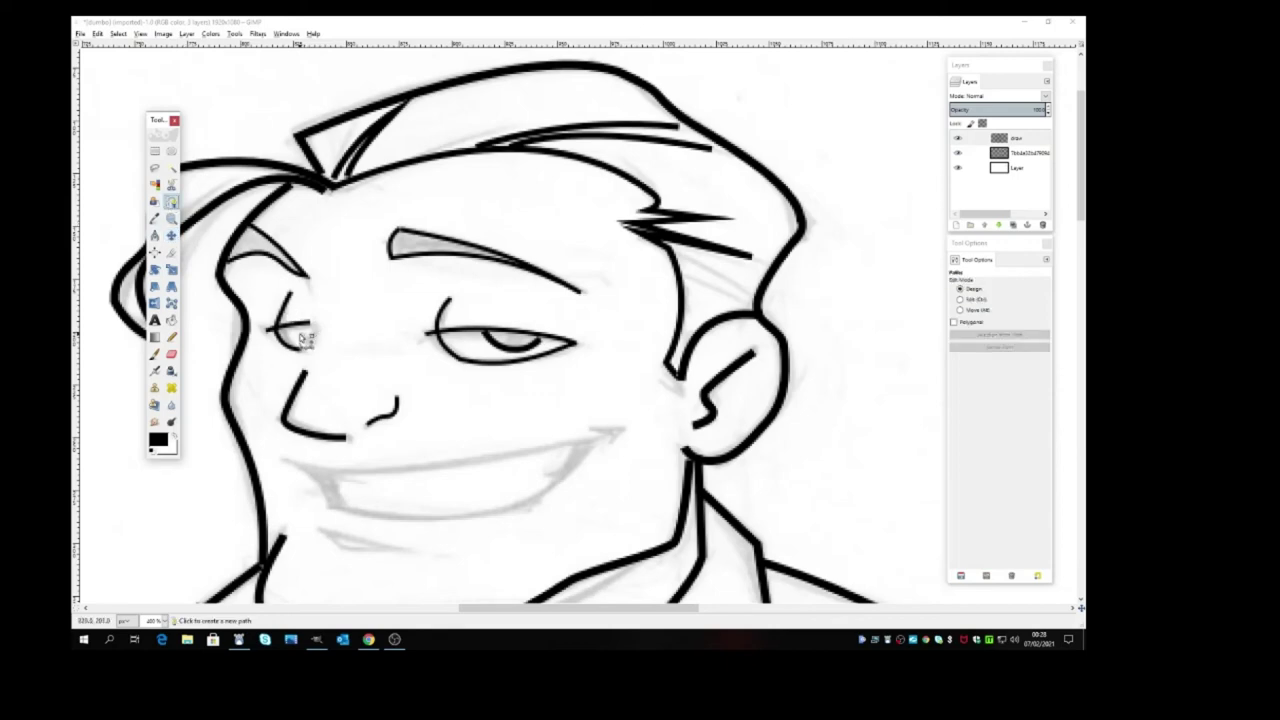
{"action": "left_click", "coordinate": [305, 337]}
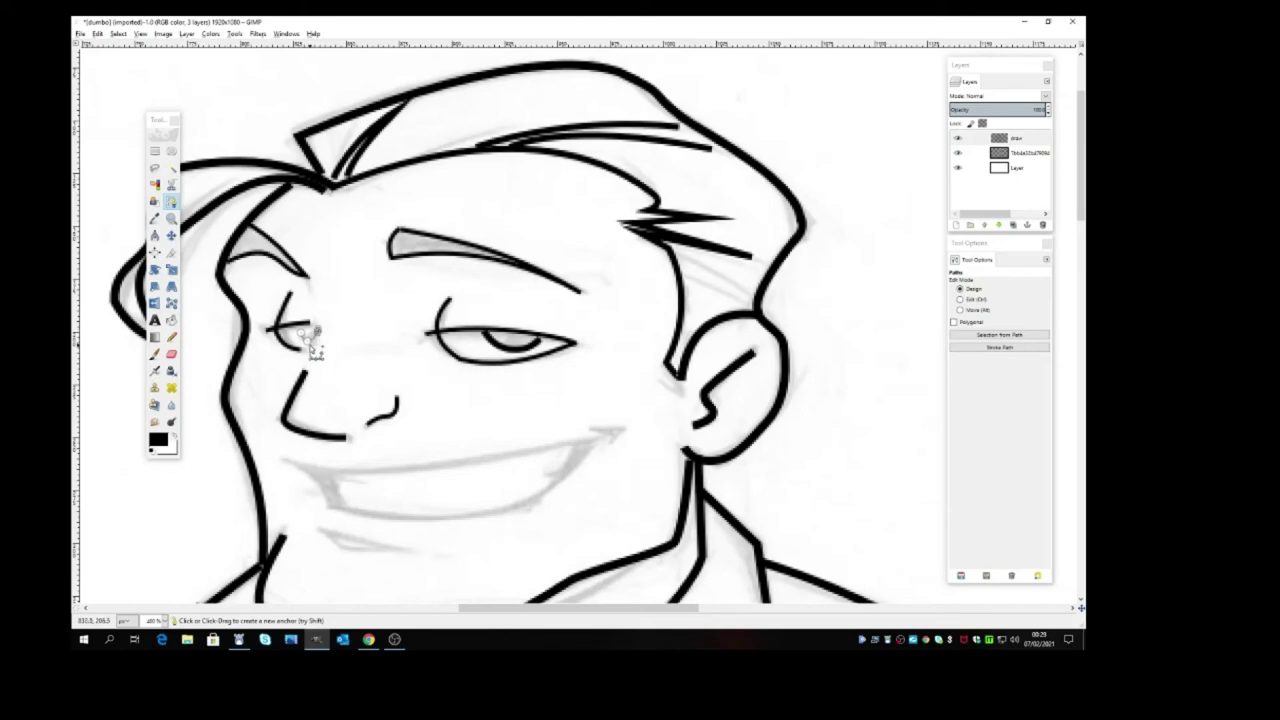
{"action": "left_click", "coordinate": [316, 346]}
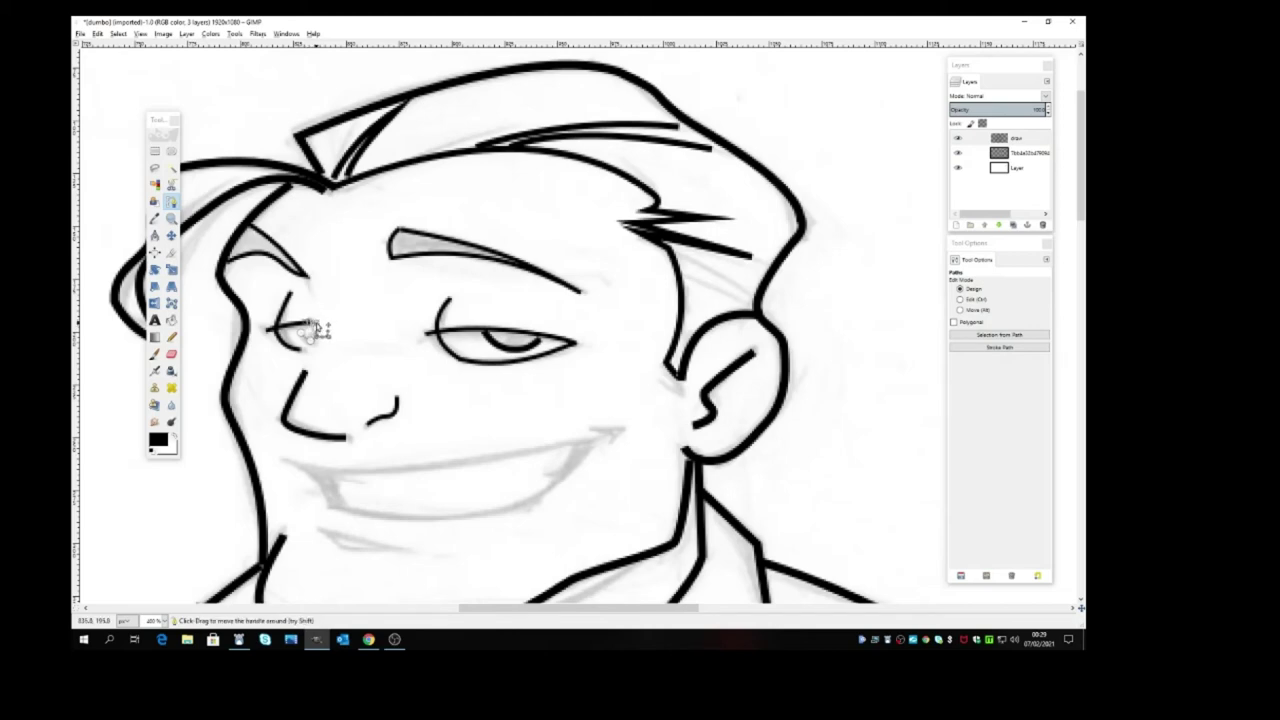
{"action": "left_click", "coordinate": [999, 347]}
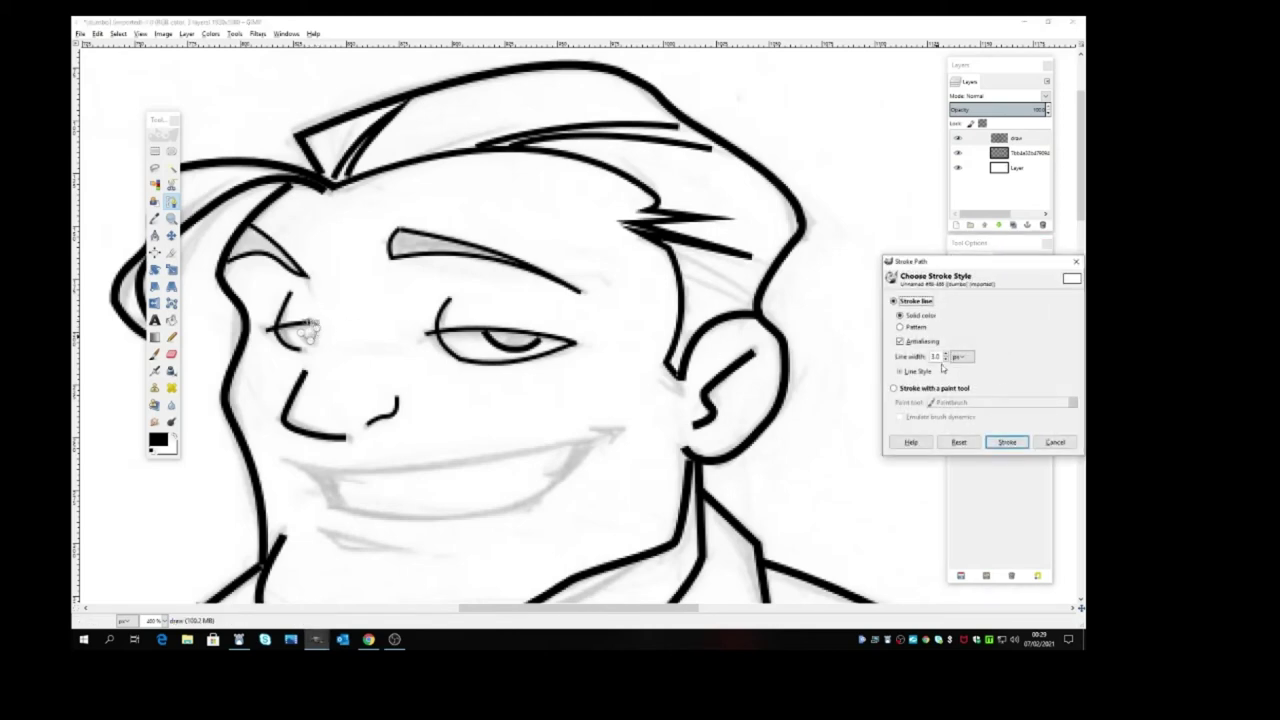
{"action": "left_click", "coordinate": [1007, 442]}
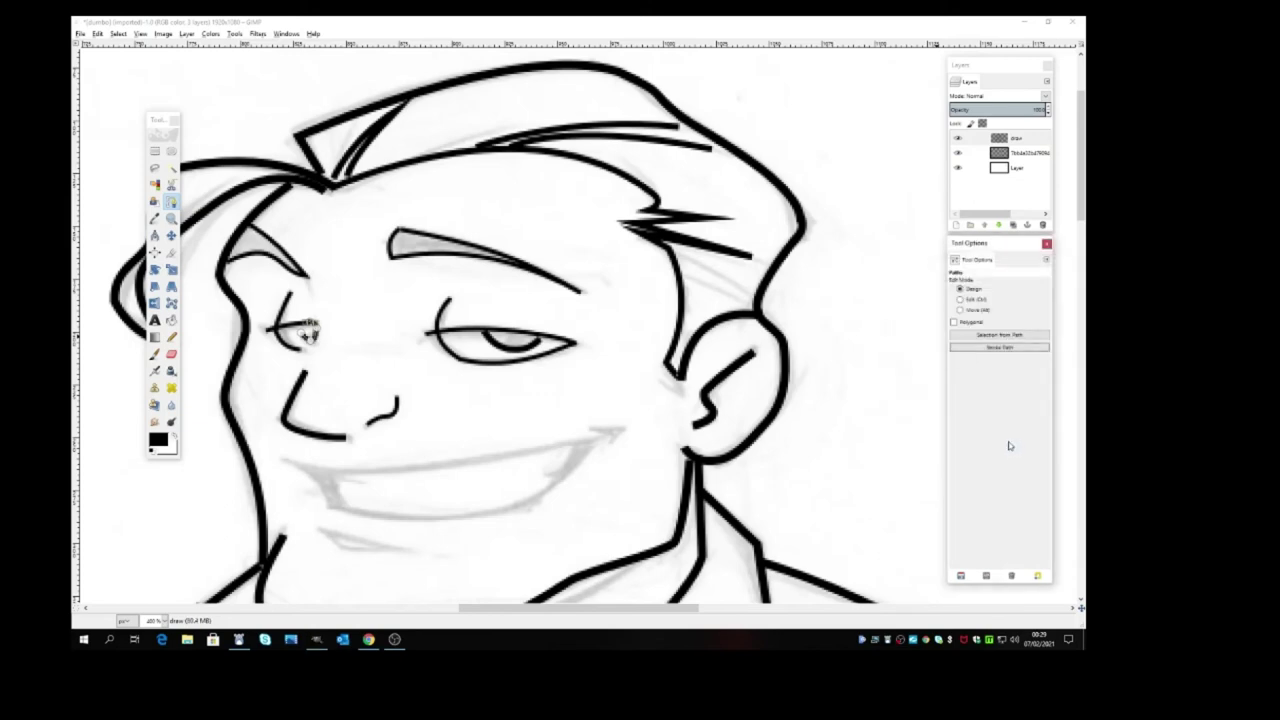
{"action": "left_click", "coordinate": [171, 236]}
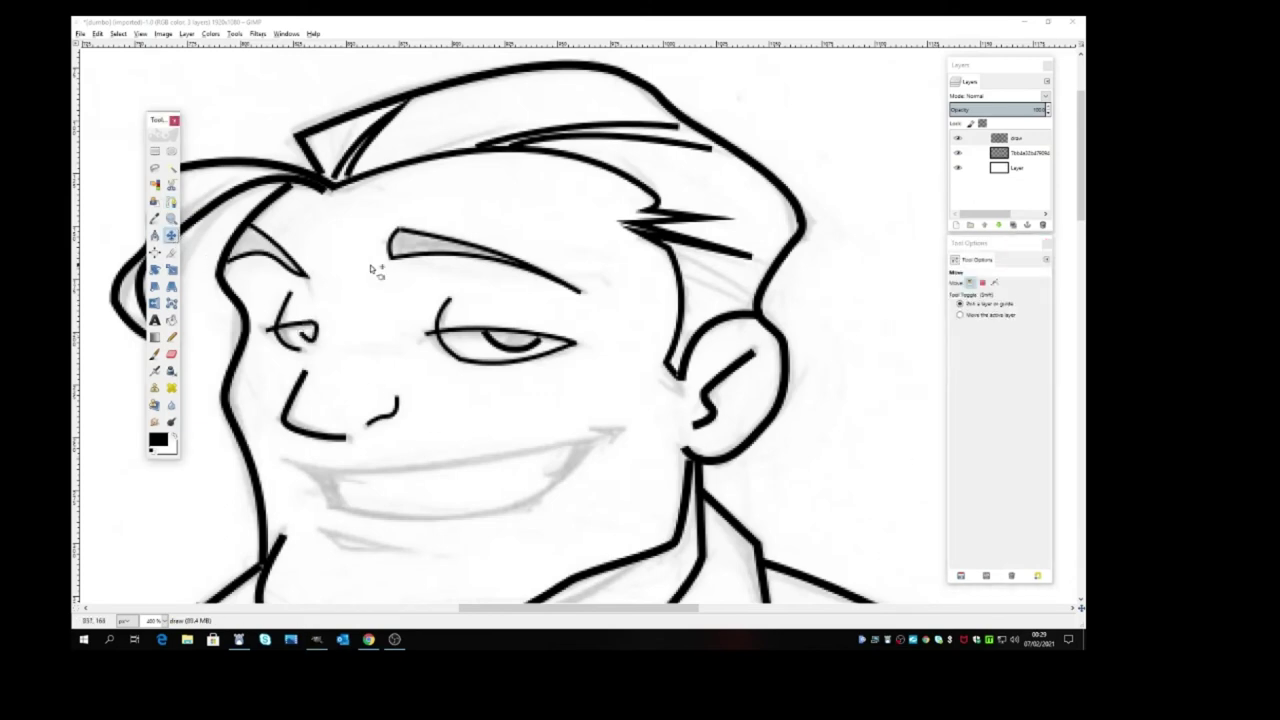
Draw a curved chin path under the lower lip and reshape its middle anchor
{"action": "scroll", "coordinate": [405, 270], "scroll_direction": "down", "scroll_amount": 3}
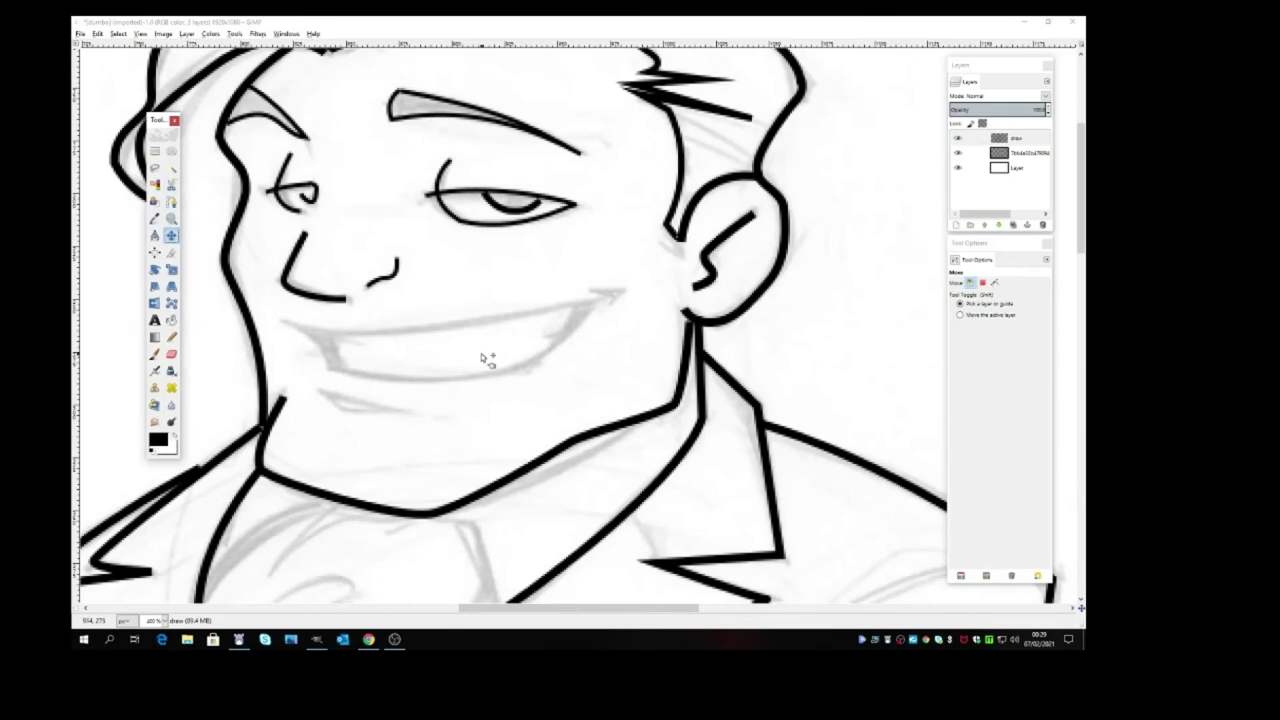
{"action": "left_click", "coordinate": [171, 201]}
{"action": "left_click", "coordinate": [318, 390]}
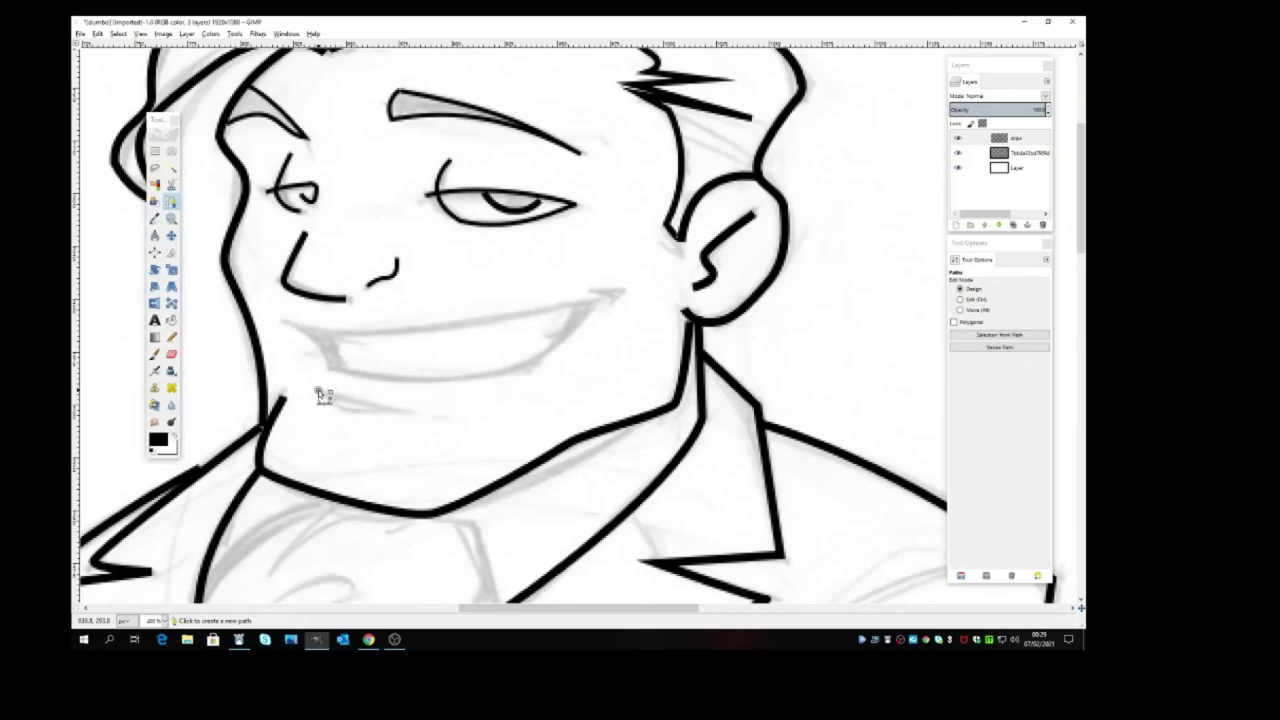
{"action": "left_click_drag", "start_coordinate": [382, 408], "coordinate": [324, 418]}
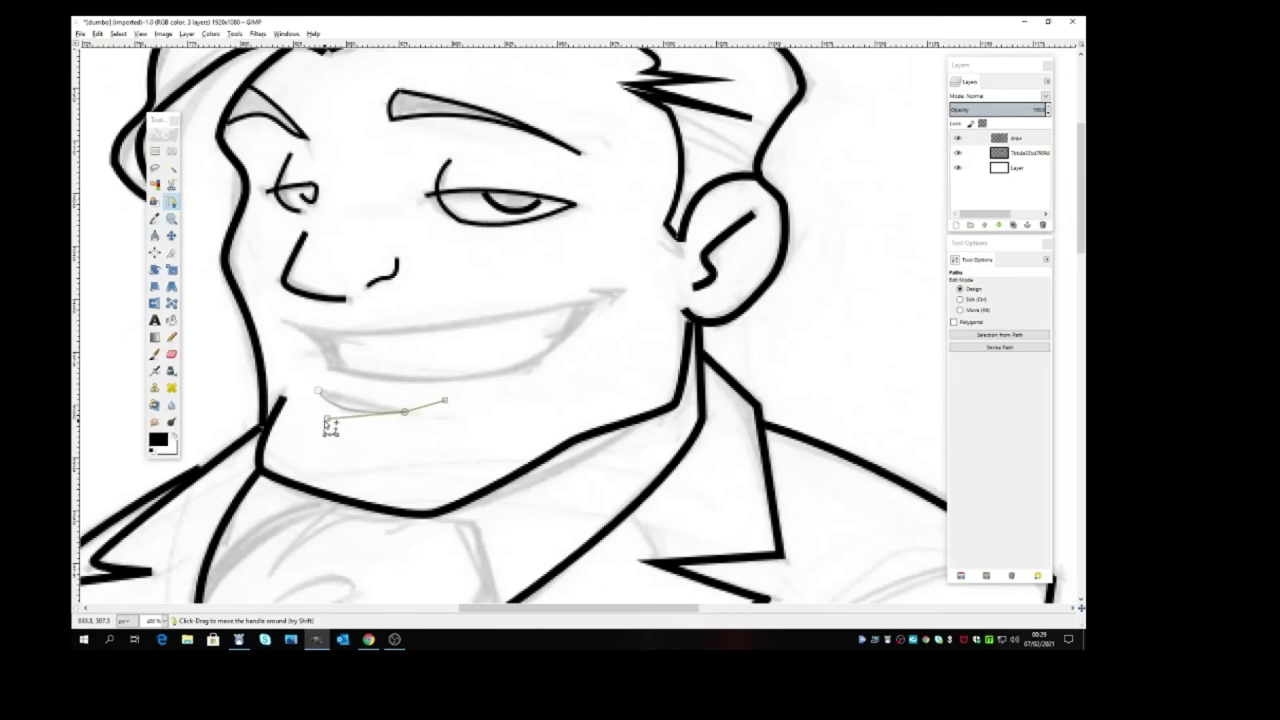
{"action": "left_click_drag", "start_coordinate": [405, 413], "coordinate": [357, 414]}
{"action": "left_click", "coordinate": [405, 413]}
{"action": "left_click", "coordinate": [351, 414]}
{"action": "mouse_move", "coordinate": [389, 406]}
{"action": "left_mouse_down"}
{"action": "mouse_move", "coordinate": [389, 420]}
{"action": "mouse_move", "coordinate": [410, 420]}
{"action": "left_mouse_up"}
Flatten the chin line's first segment and stroke the chin path black
{"action": "left_click", "coordinate": [404, 412]}
{"action": "left_click", "coordinate": [348, 412]}
{"action": "left_click_drag", "start_coordinate": [292, 412], "coordinate": [349, 408]}
{"action": "left_click", "coordinate": [997, 347]}
{"action": "left_click", "coordinate": [1007, 444]}
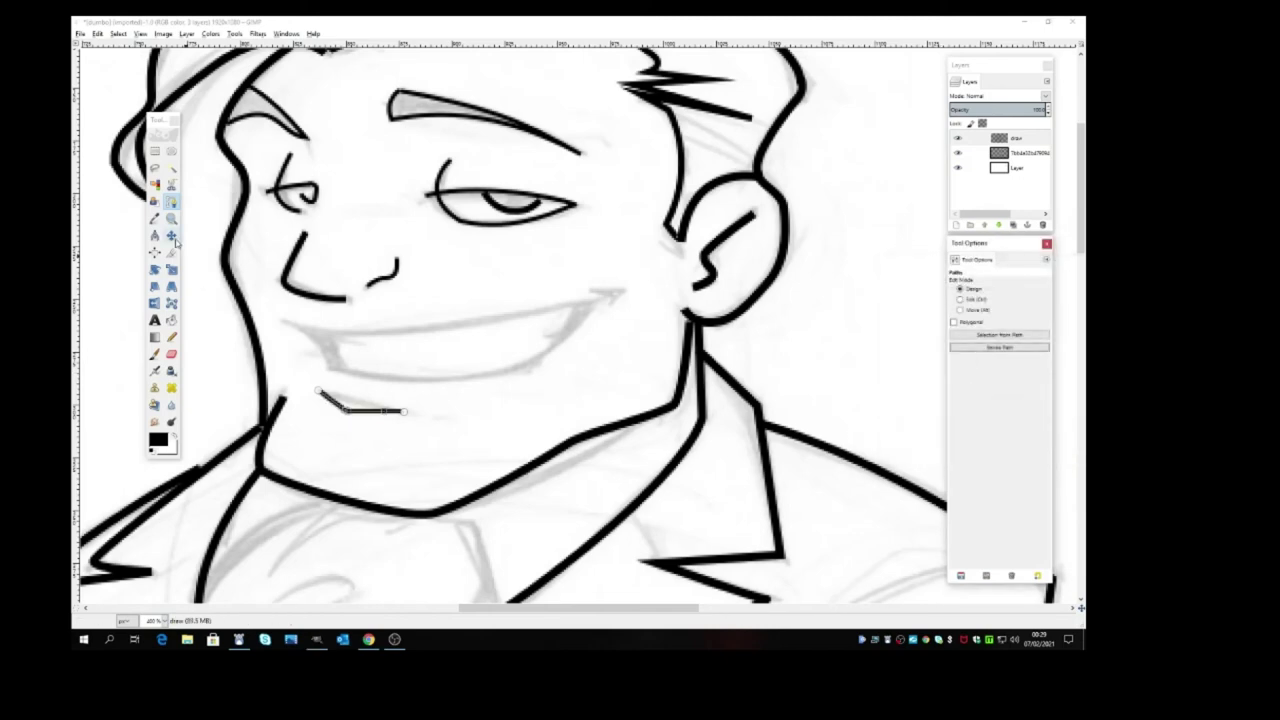
{"action": "left_click", "coordinate": [171, 236]}
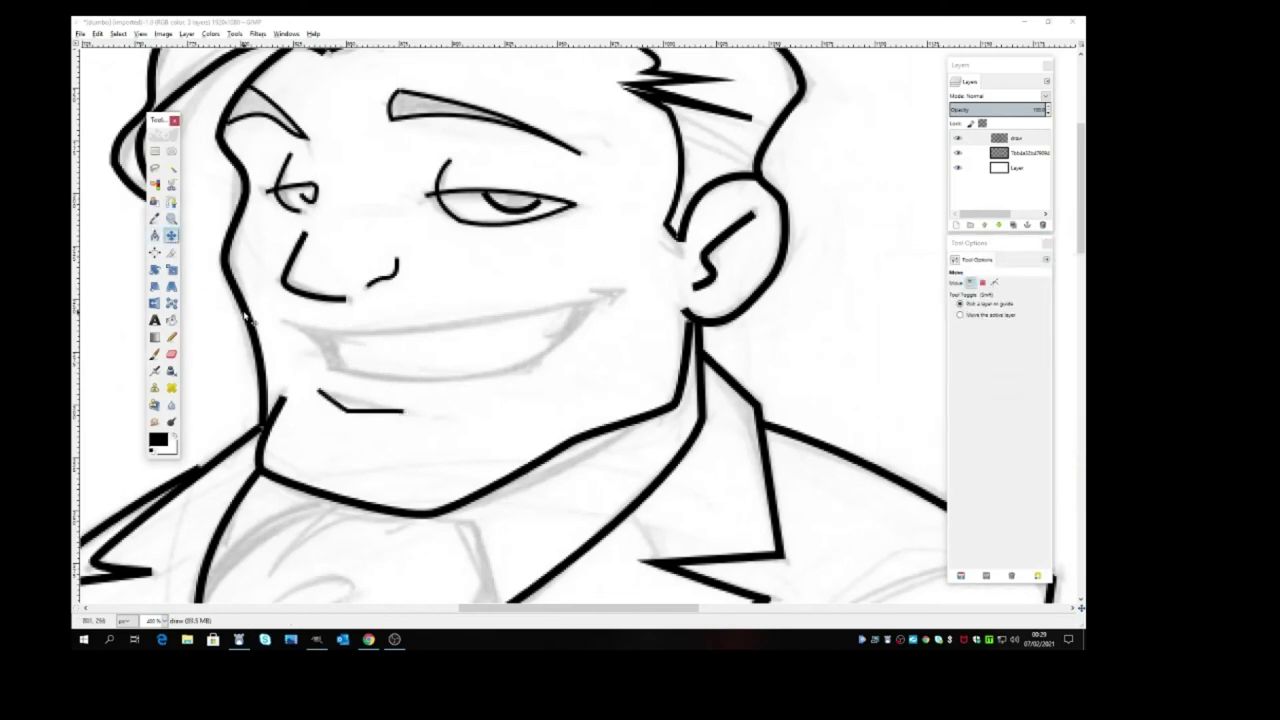
Draw a curved line down from the smile's left corner and stroke it black
{"action": "left_click", "coordinate": [171, 202]}
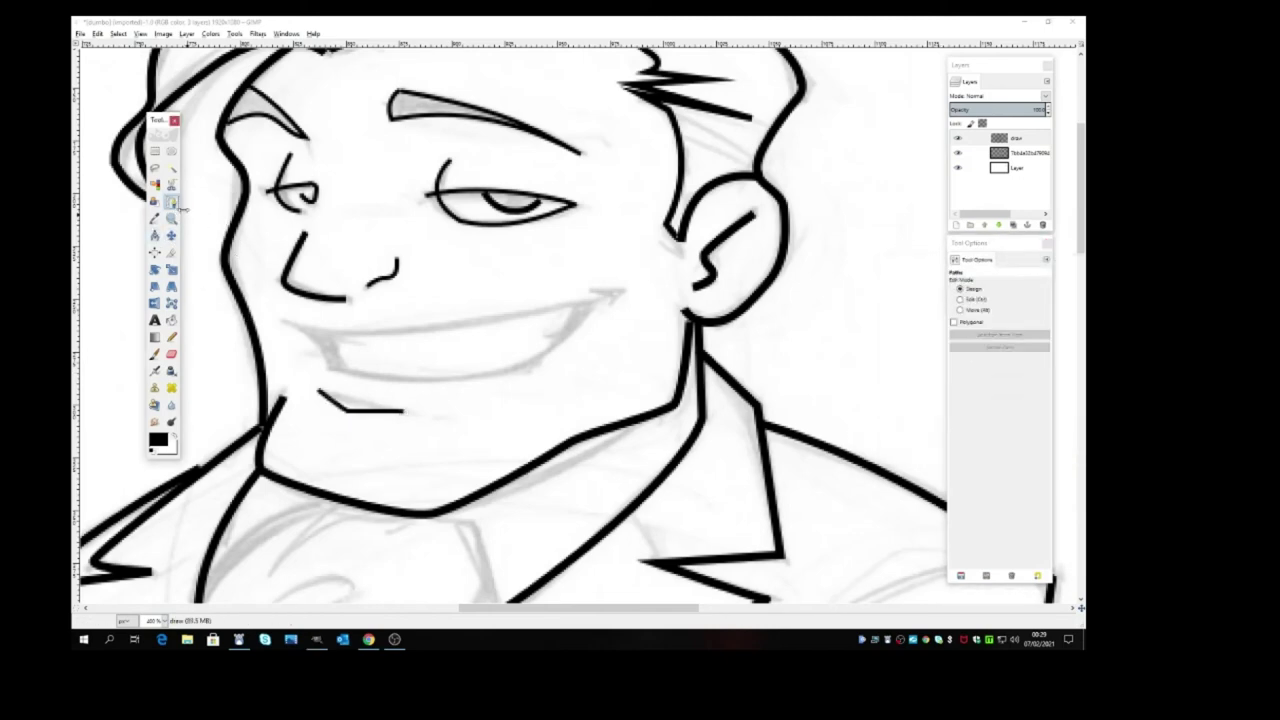
{"action": "left_click", "coordinate": [281, 320]}
{"action": "left_click_drag", "start_coordinate": [329, 369], "coordinate": [330, 405]}
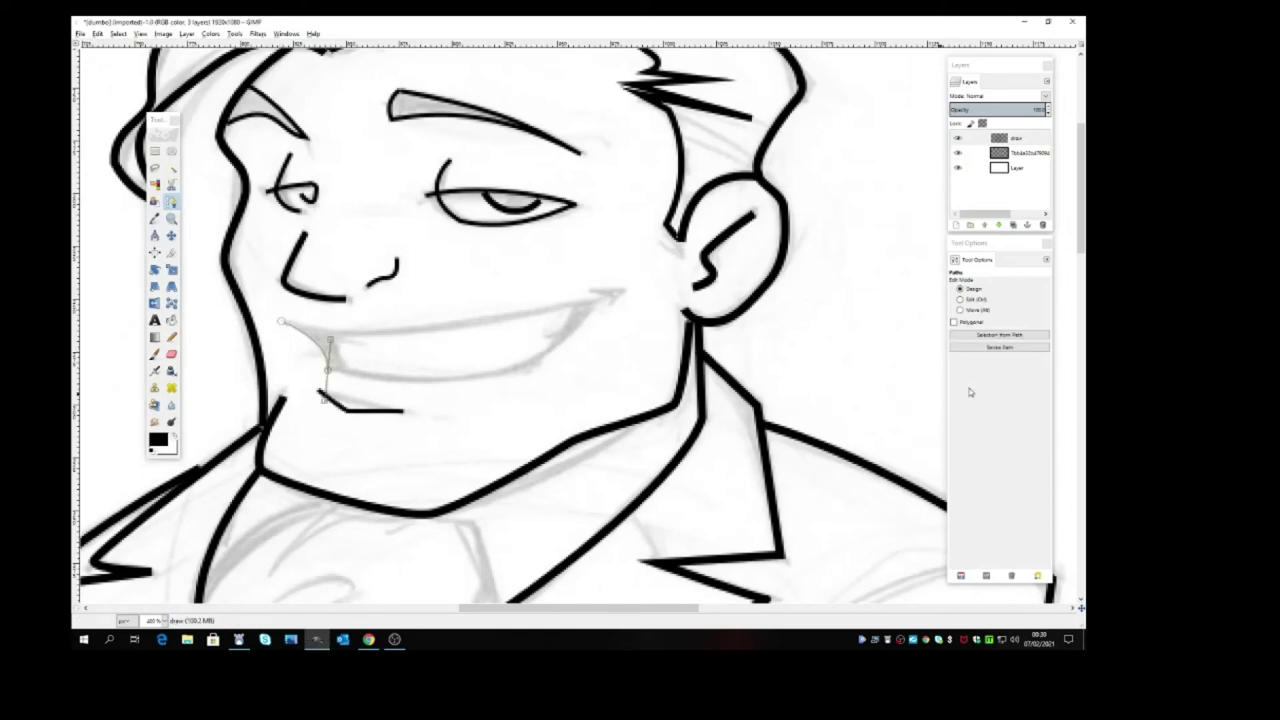
{"action": "left_click", "coordinate": [1020, 348]}
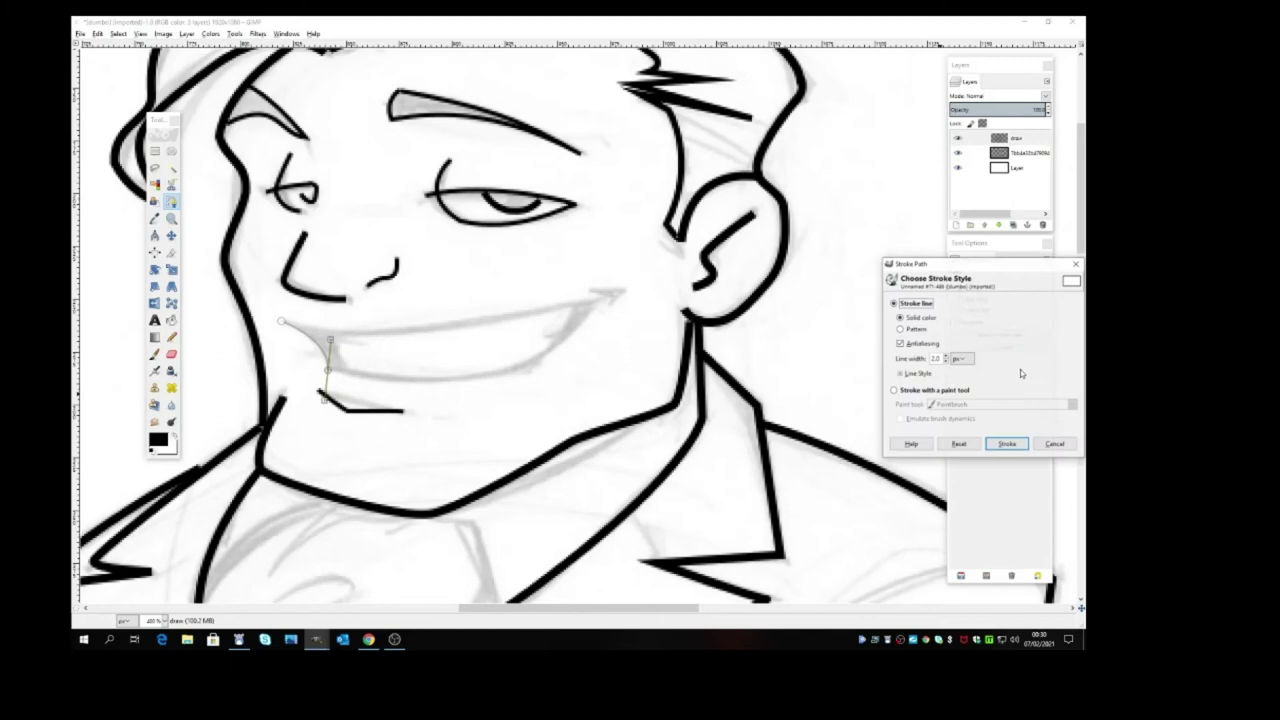
{"action": "left_click", "coordinate": [1007, 444]}
{"action": "left_click", "coordinate": [171, 235]}
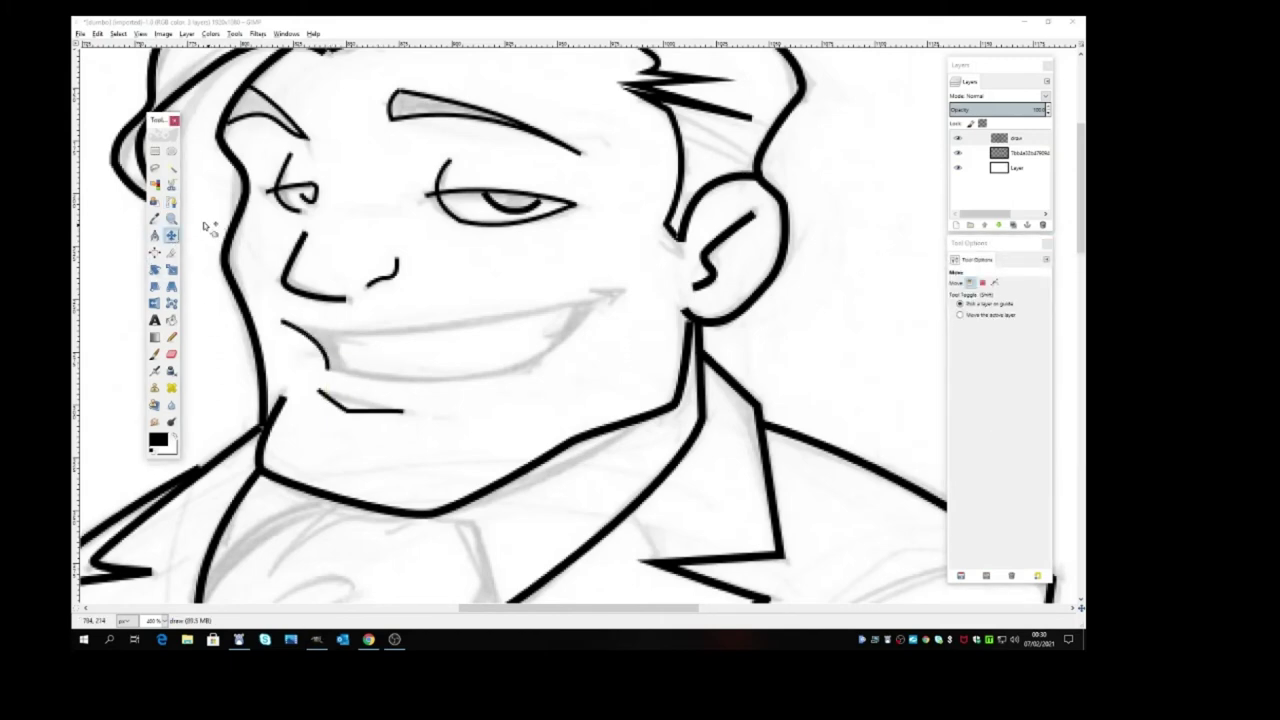
Trace the lower smile from its left corner toward the right cheek and stroke it black
{"action": "key", "text": "b"}
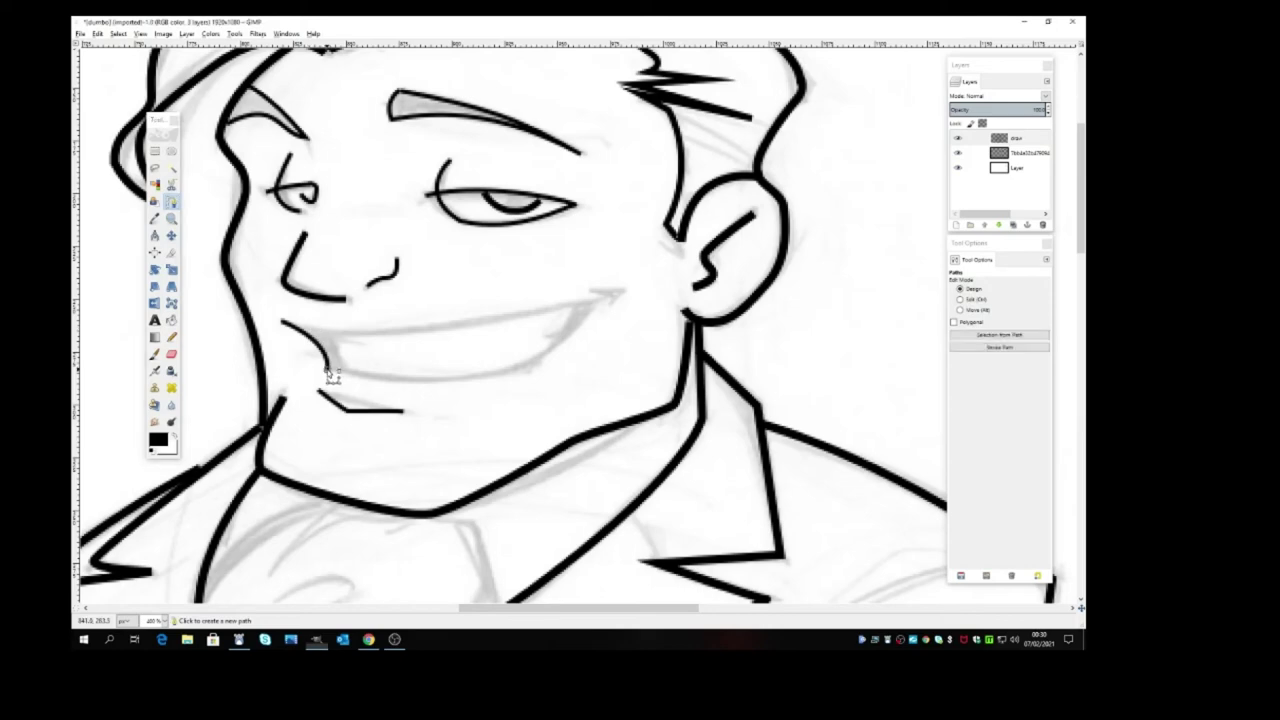
{"action": "left_click", "coordinate": [330, 373]}
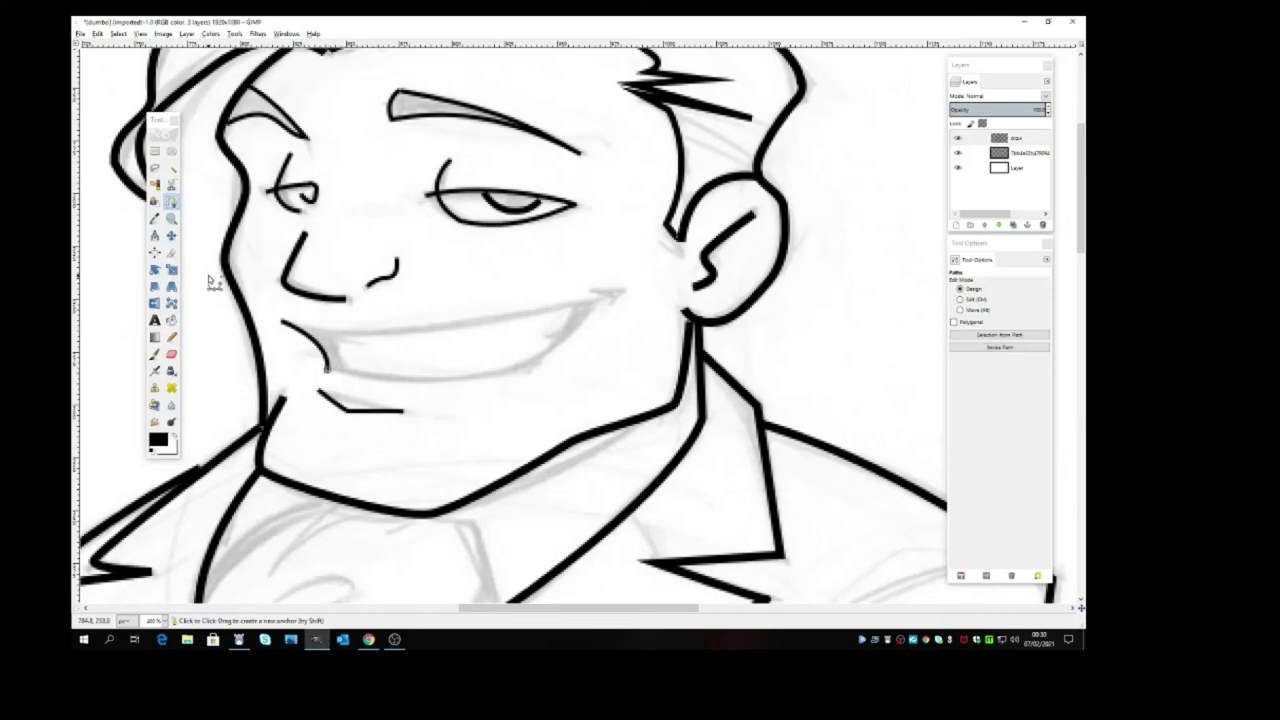
{"action": "left_click", "coordinate": [171, 235]}
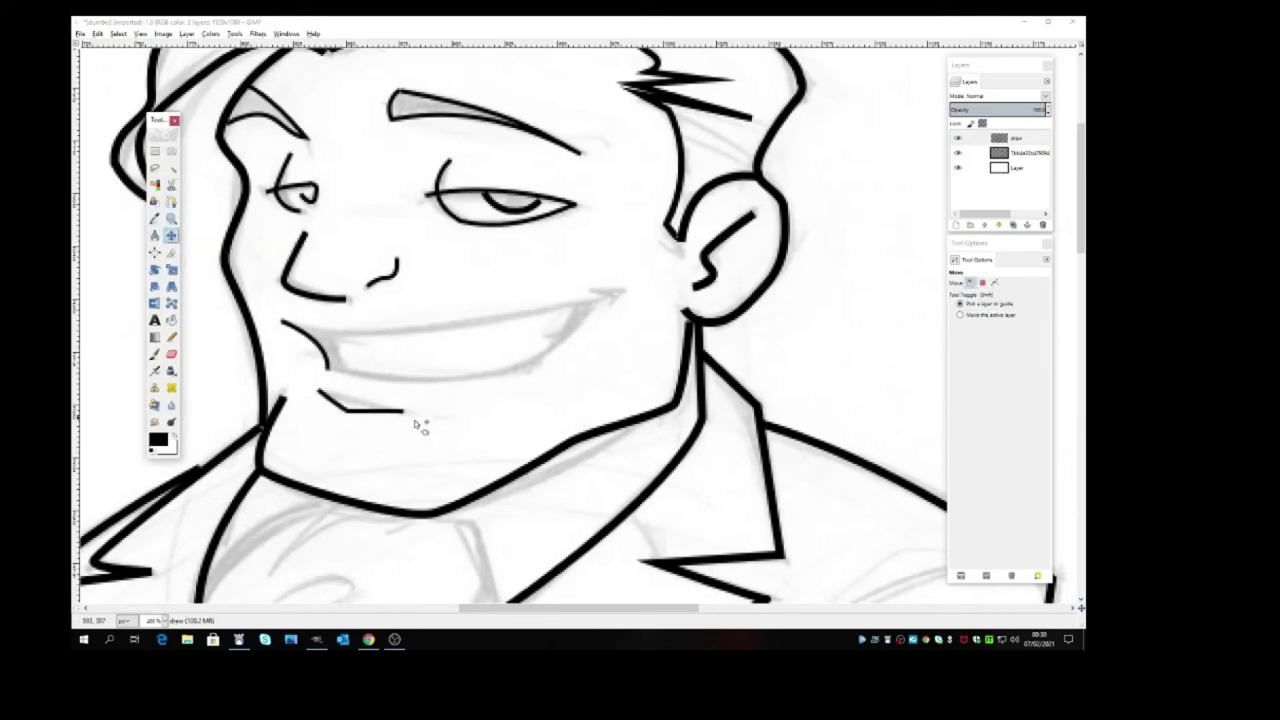
{"action": "left_click", "coordinate": [171, 201]}
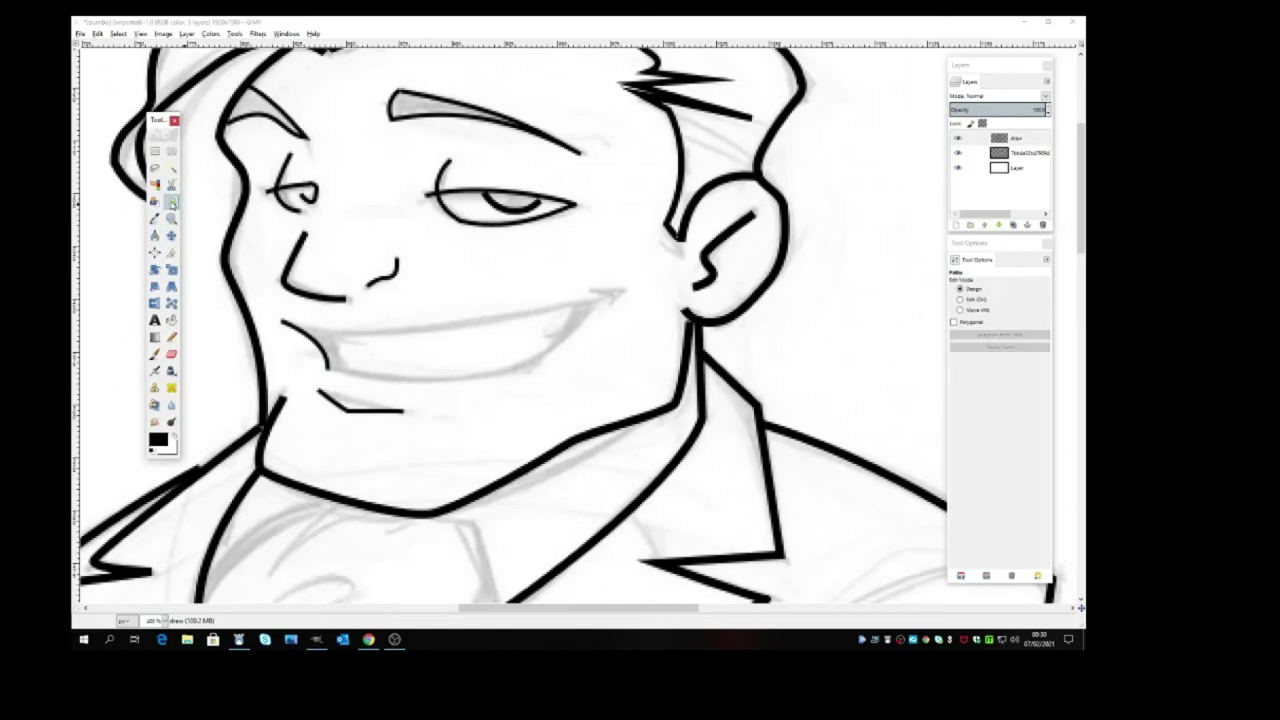
{"action": "left_click", "coordinate": [327, 368]}
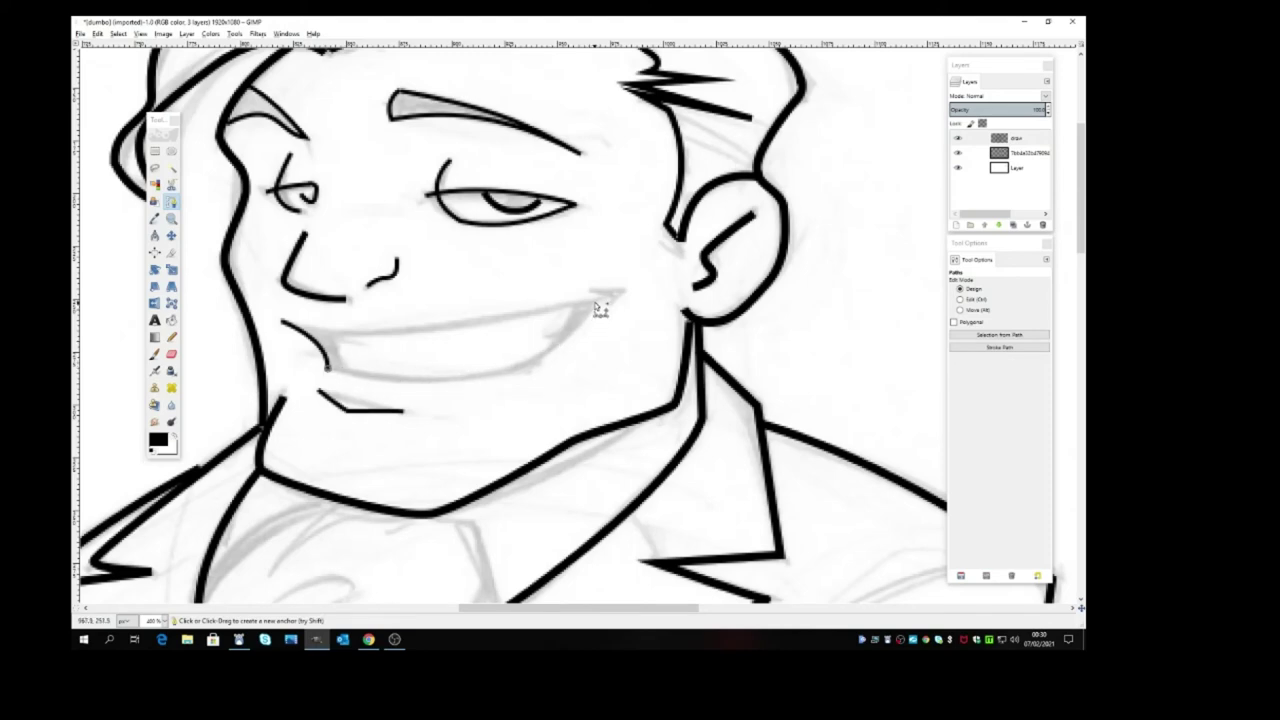
{"action": "left_click_drag", "start_coordinate": [600, 302], "coordinate": [624, 231]}
{"action": "left_click_drag", "start_coordinate": [575, 373], "coordinate": [527, 417]}
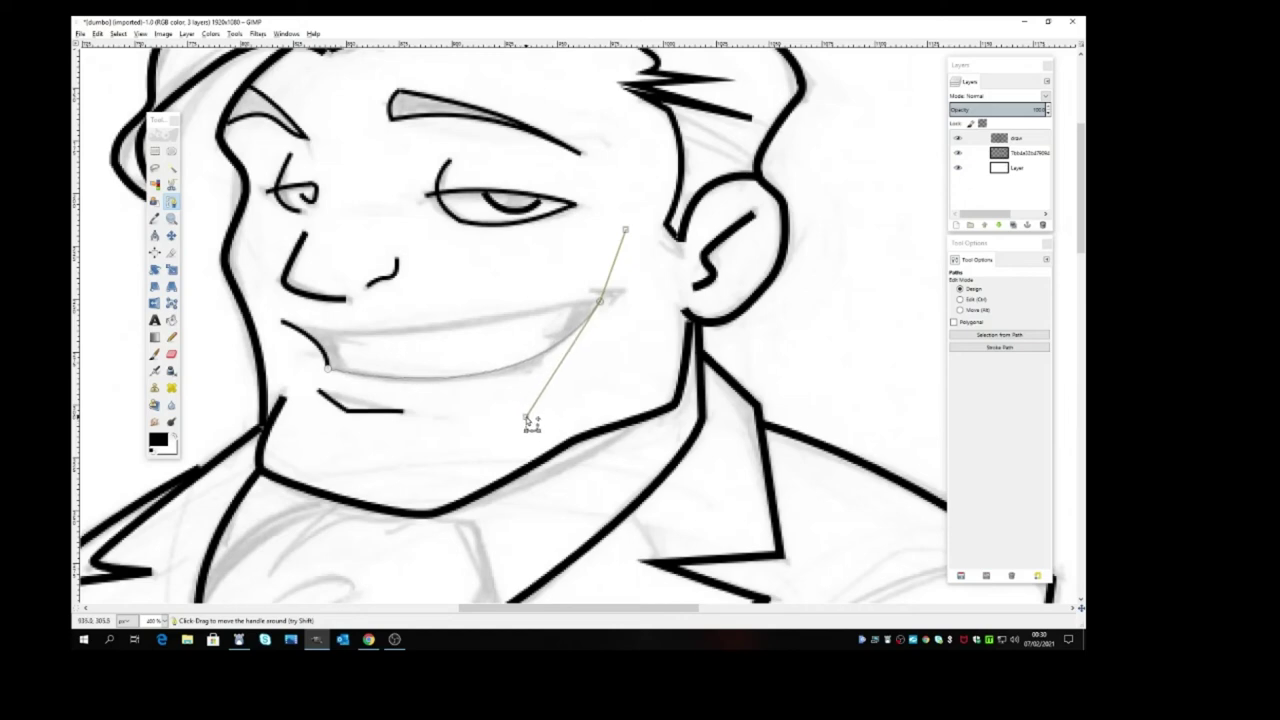
{"action": "left_click_drag", "start_coordinate": [605, 303], "coordinate": [600, 307]}
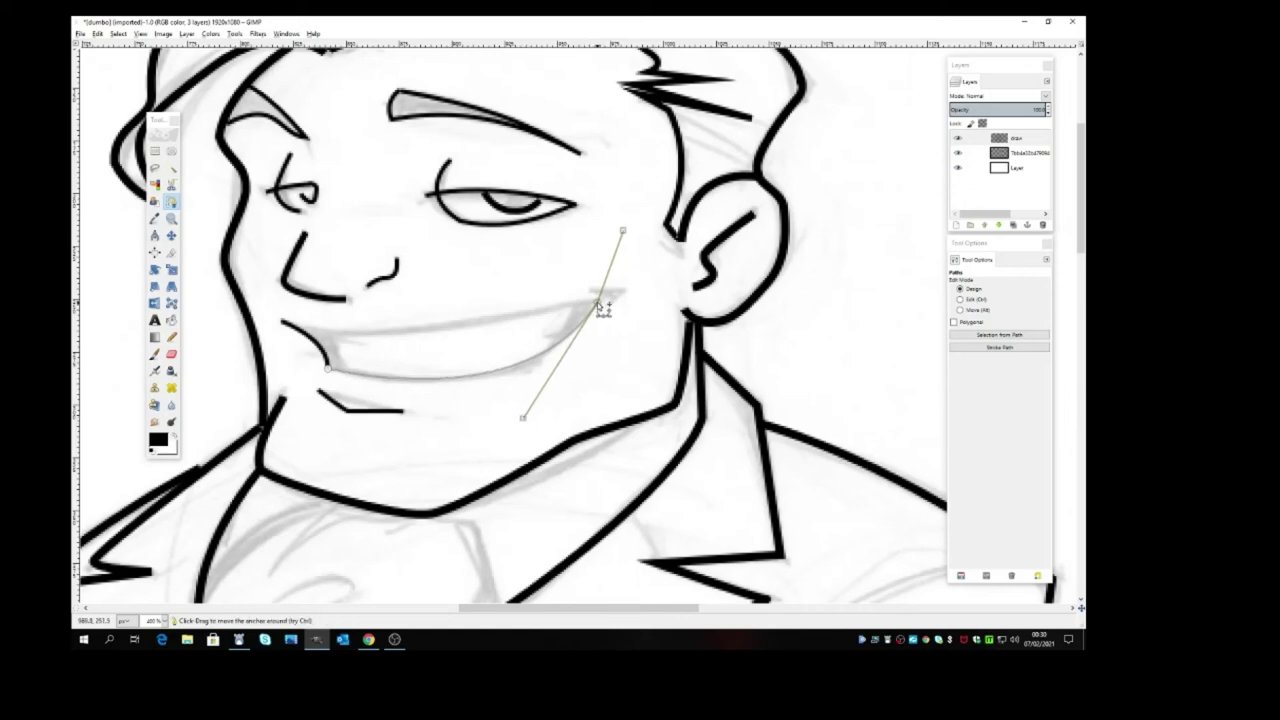
{"action": "left_click", "coordinate": [999, 347]}
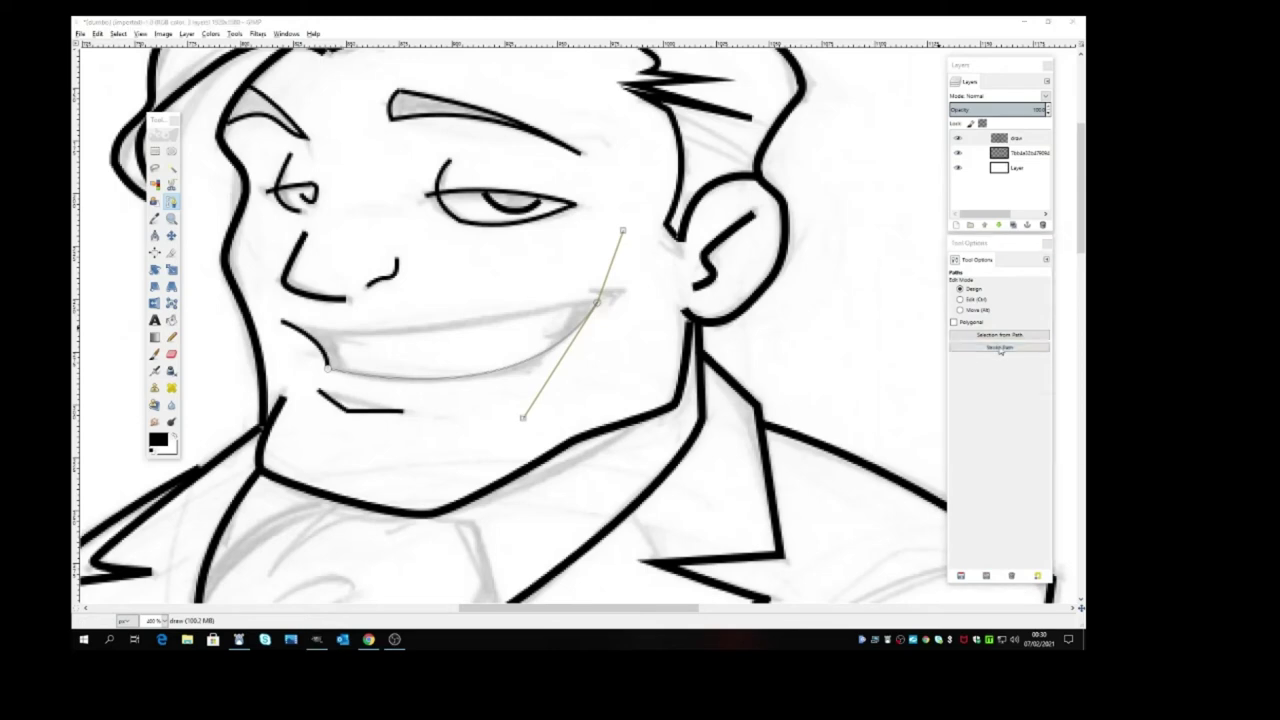
{"action": "left_click", "coordinate": [1007, 440]}
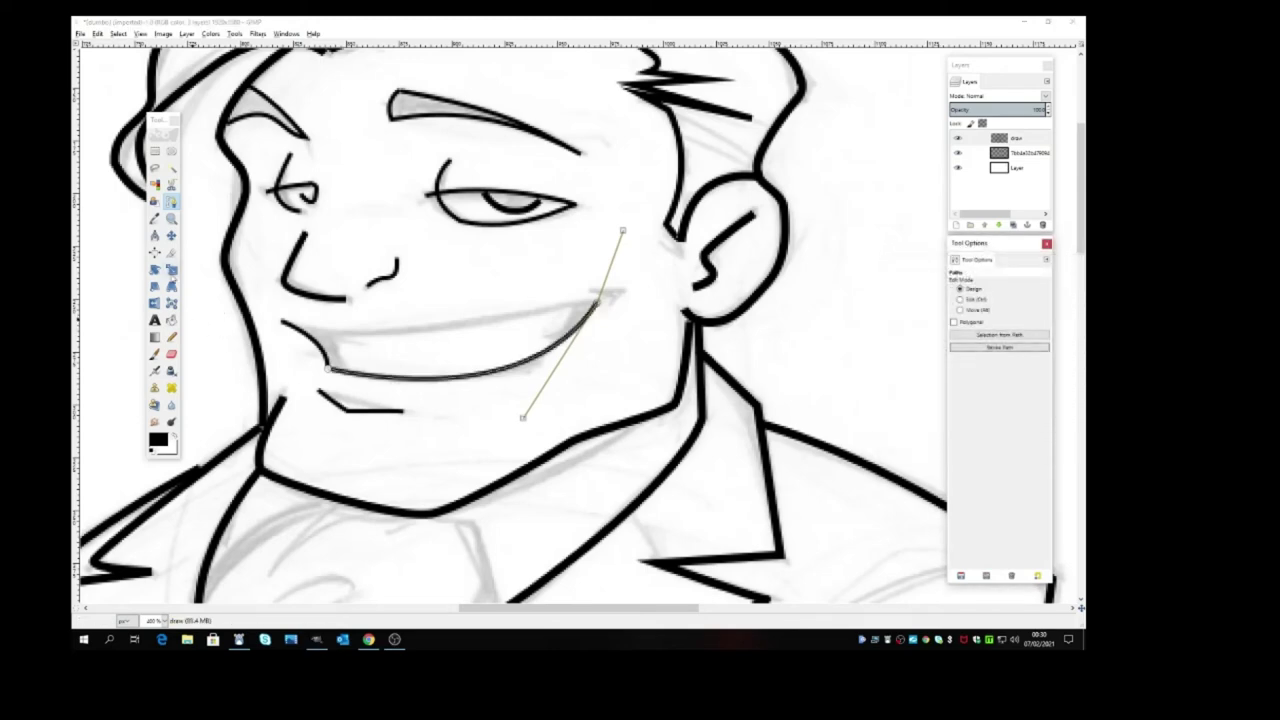
{"action": "left_click", "coordinate": [171, 235]}
{"action": "left_click", "coordinate": [172, 202]}
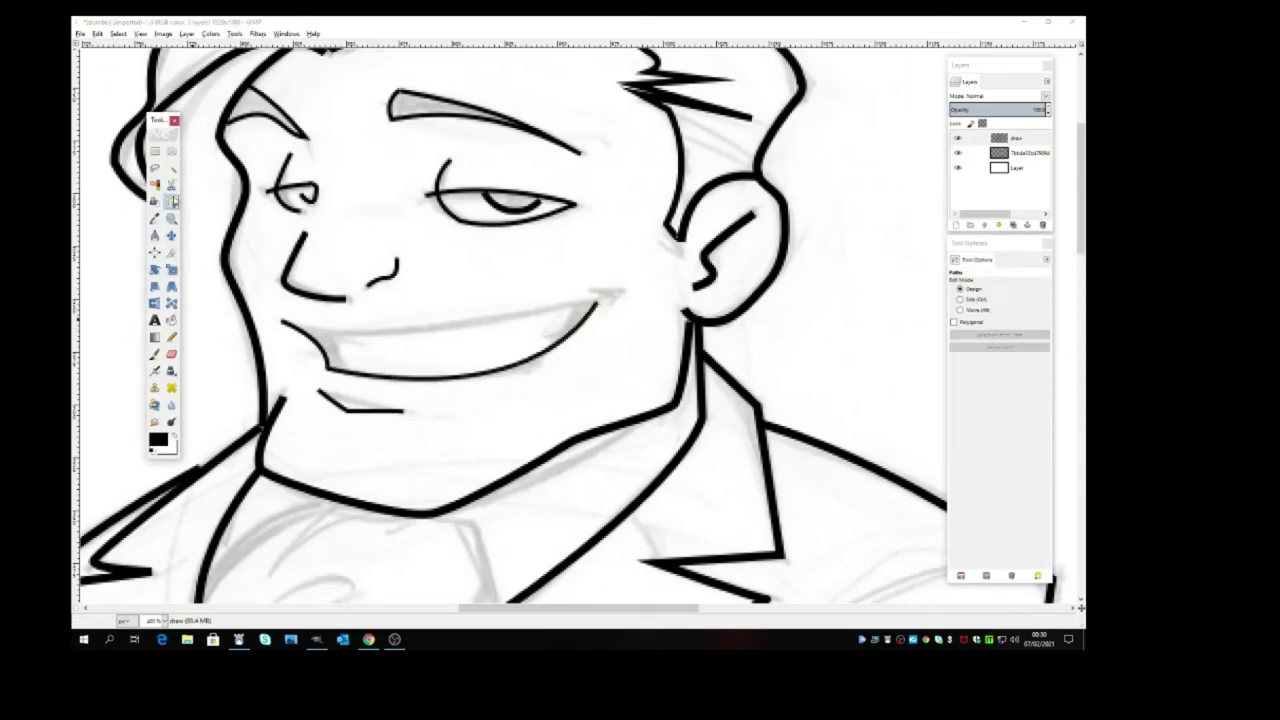
Draw a curve along the upper edge of the smile and stroke it black
{"action": "left_click", "coordinate": [297, 328]}
{"action": "left_click", "coordinate": [597, 302]}
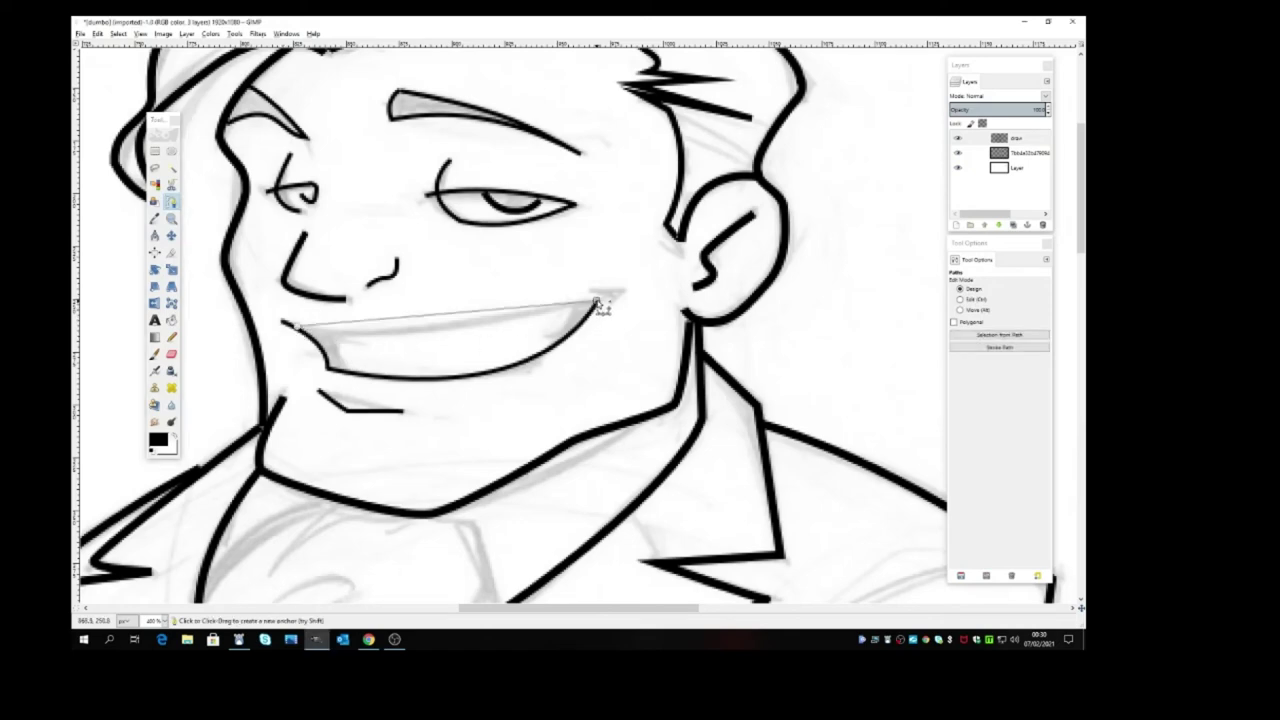
{"action": "left_click_drag", "start_coordinate": [597, 302], "coordinate": [747, 262]}
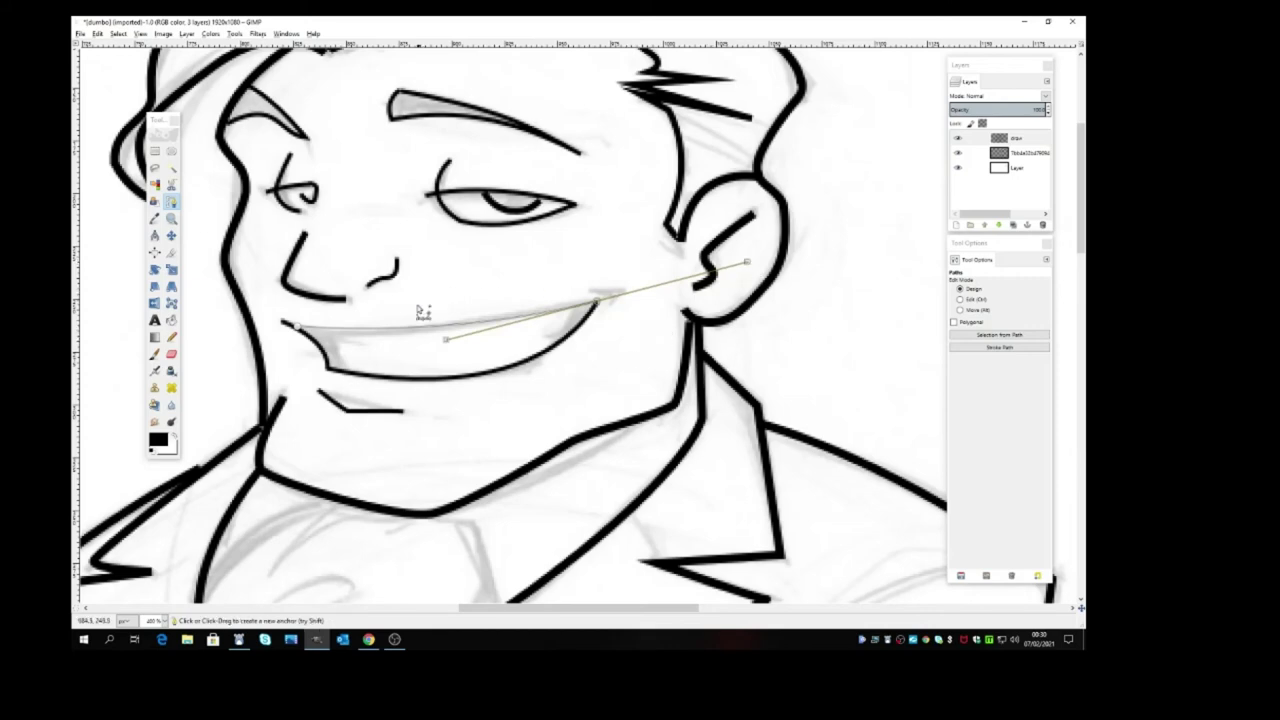
{"action": "left_click_drag", "start_coordinate": [446, 340], "coordinate": [395, 346]}
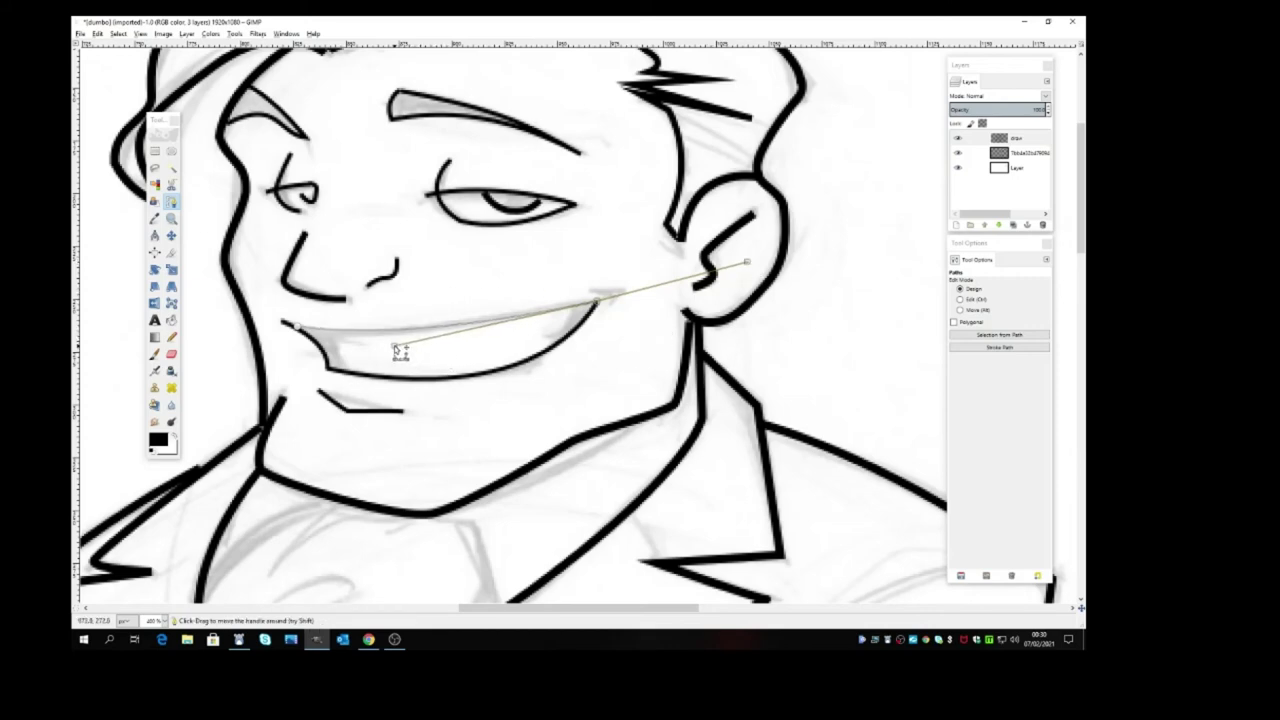
{"action": "left_click", "coordinate": [978, 351]}
{"action": "left_click", "coordinate": [1000, 445]}
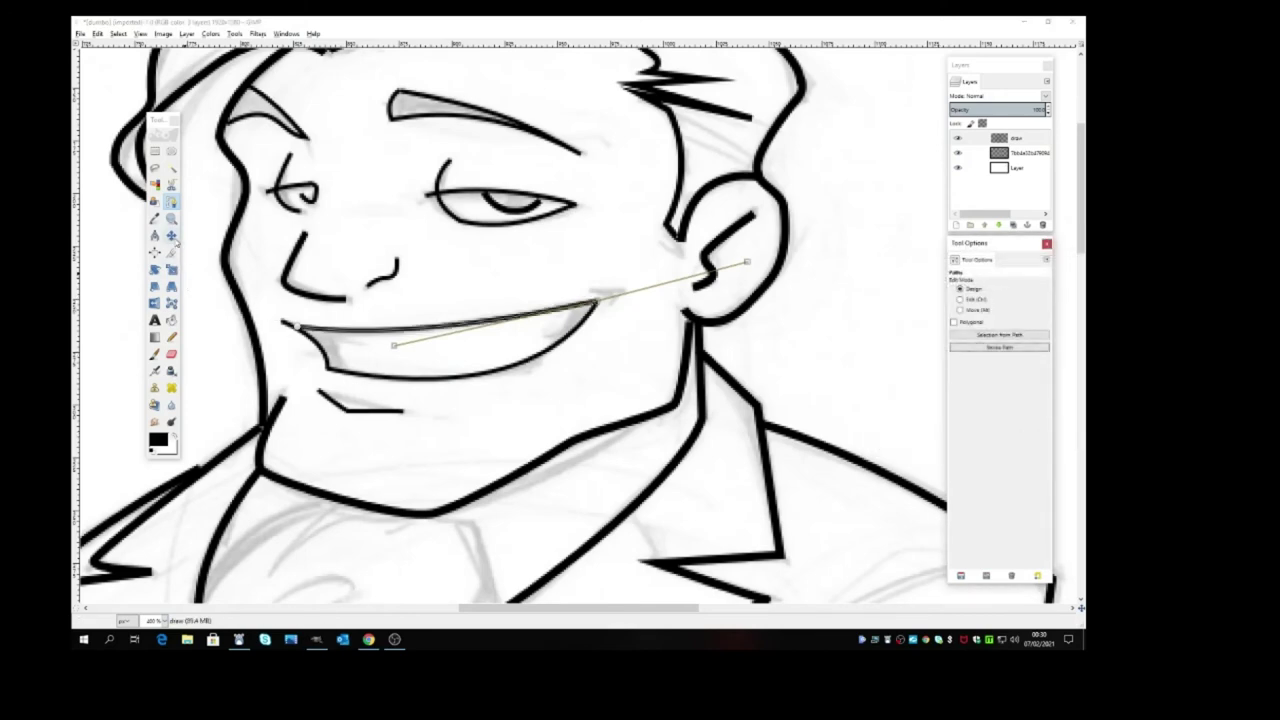
{"action": "left_click", "coordinate": [172, 236]}
Draw a short hook crease at the smile's right corner and stroke it black
{"action": "left_click", "coordinate": [171, 202]}
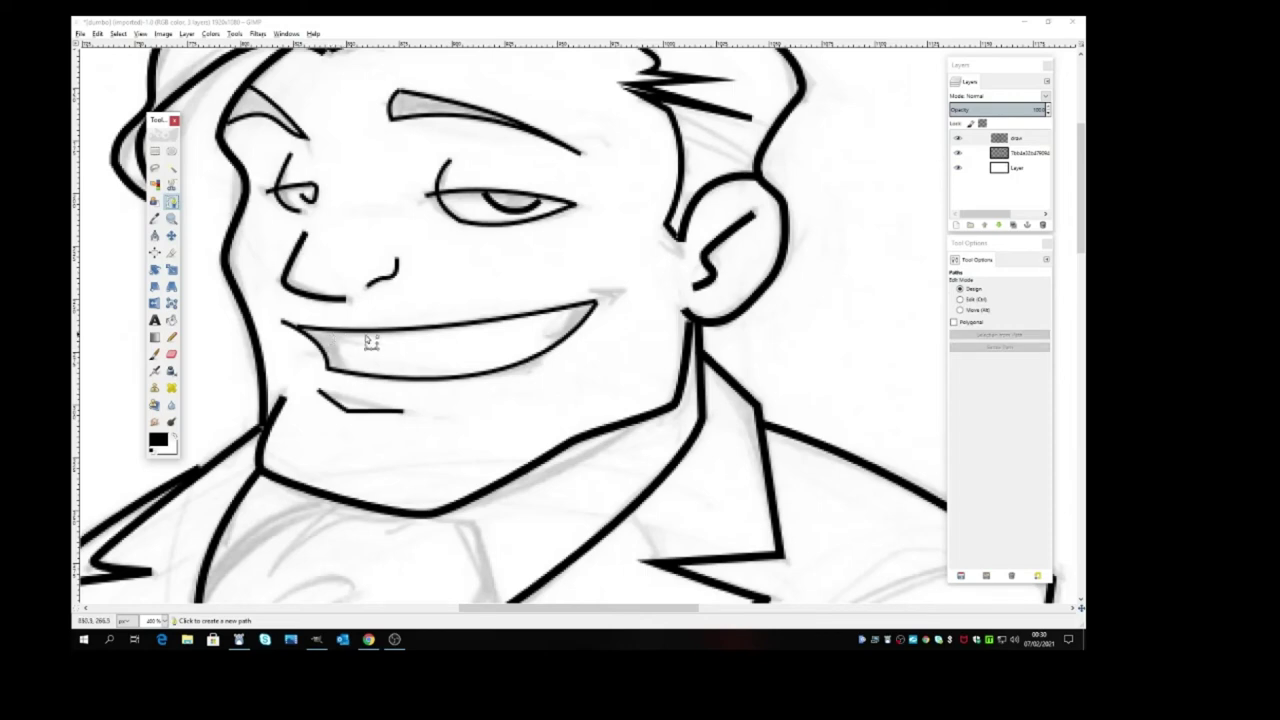
{"action": "left_click", "coordinate": [597, 302]}
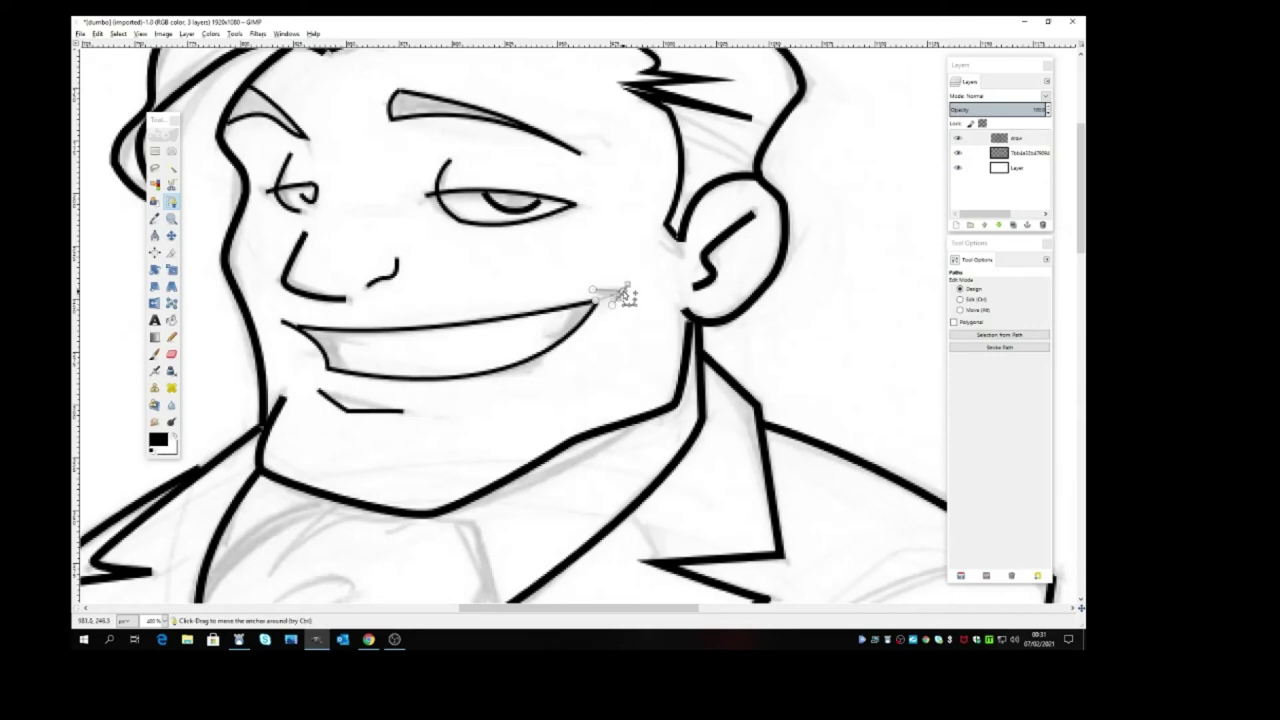
{"action": "left_click", "coordinate": [1036, 348]}
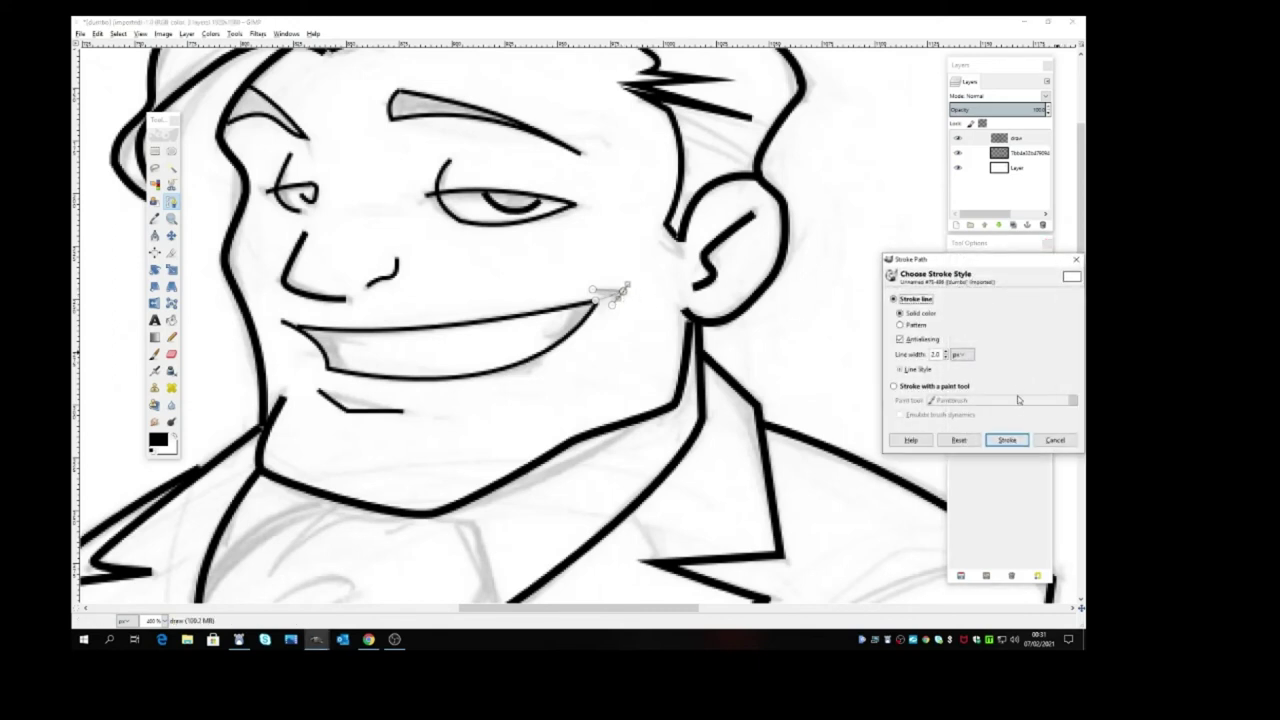
{"action": "left_click", "coordinate": [1007, 440]}
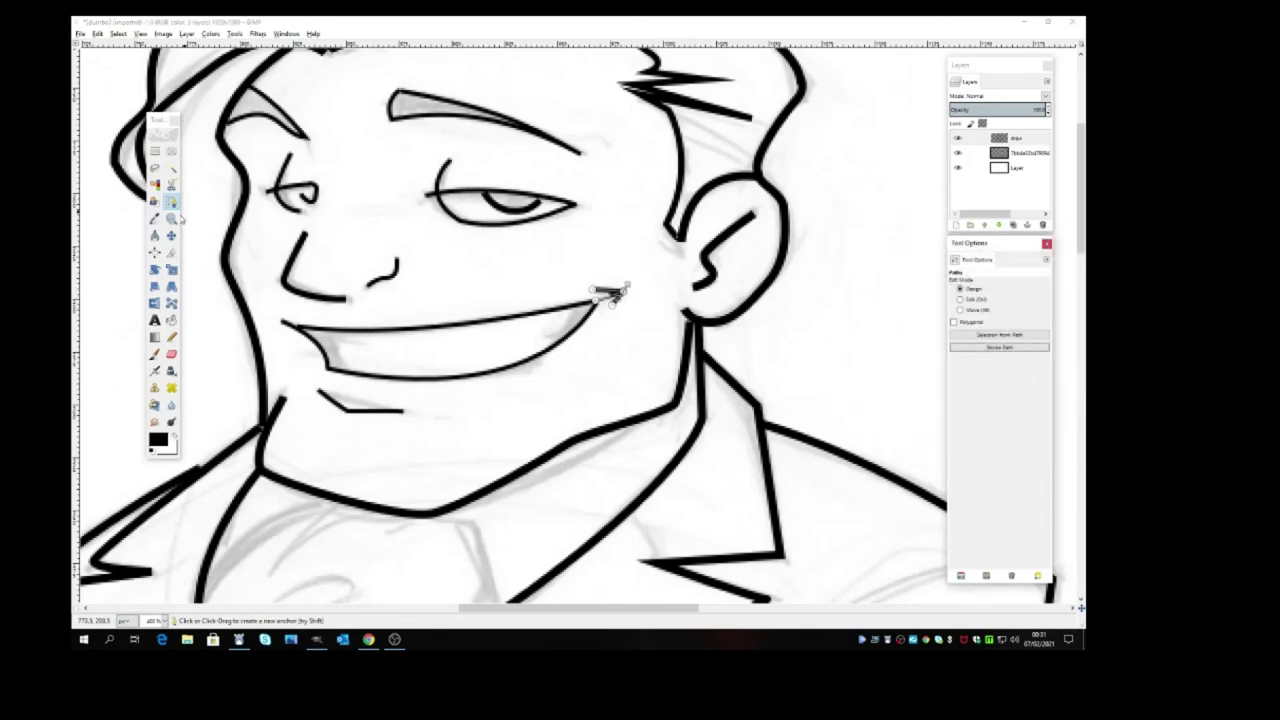
{"action": "left_click", "coordinate": [171, 235]}
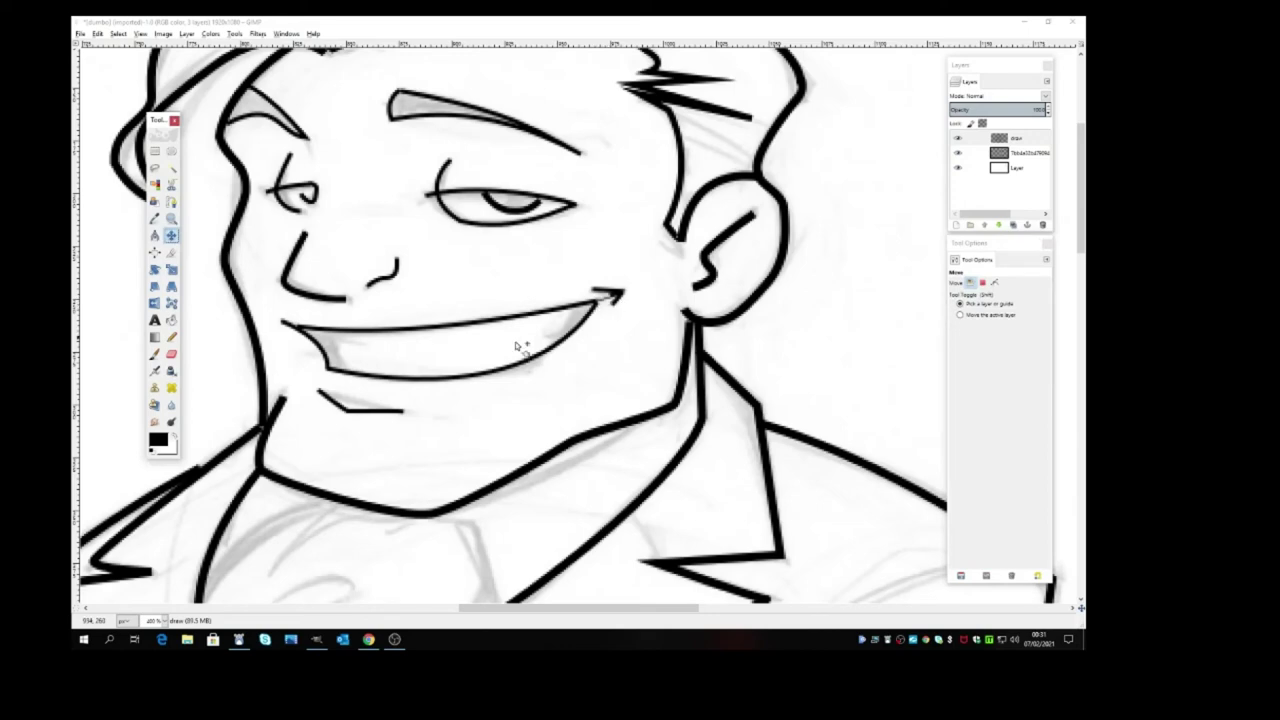
Shift the view down to the jacket and start a crease path at the collar
{"action": "scroll", "coordinate": [463, 397], "scroll_direction": "up", "scroll_amount": 3}
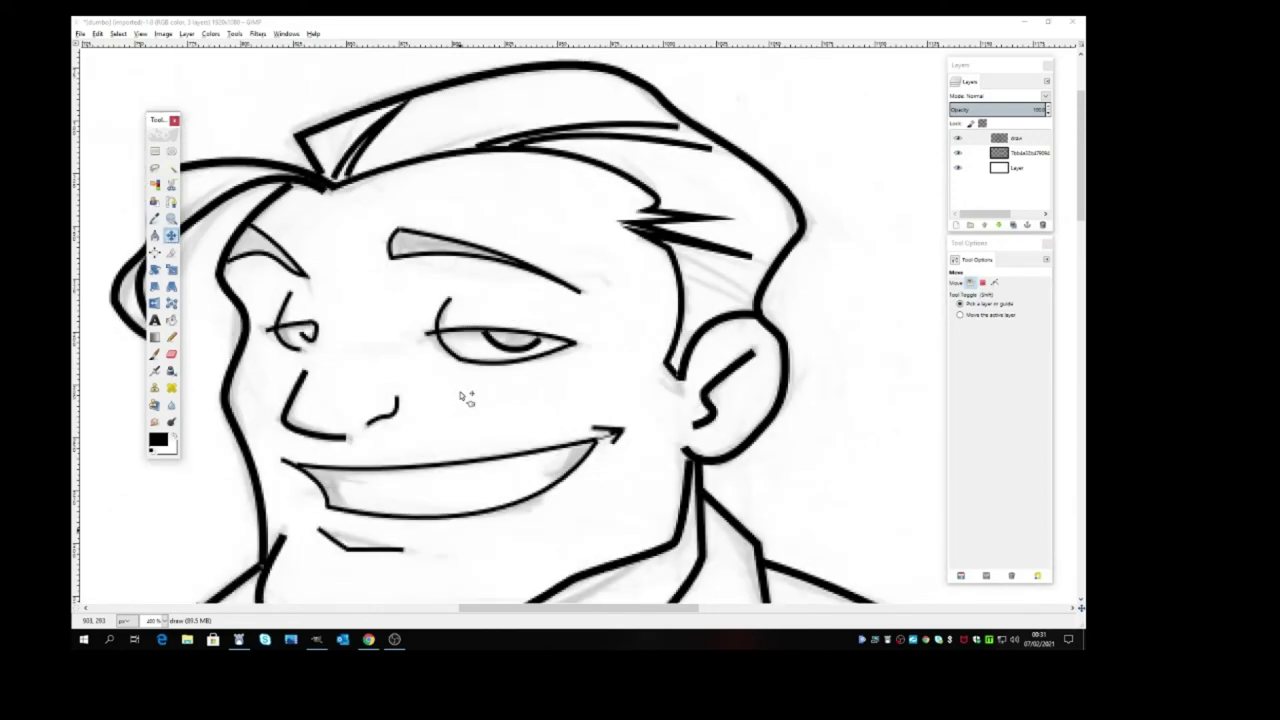
{"action": "scroll", "coordinate": [465, 397], "scroll_direction": "down", "scroll_amount": 9}
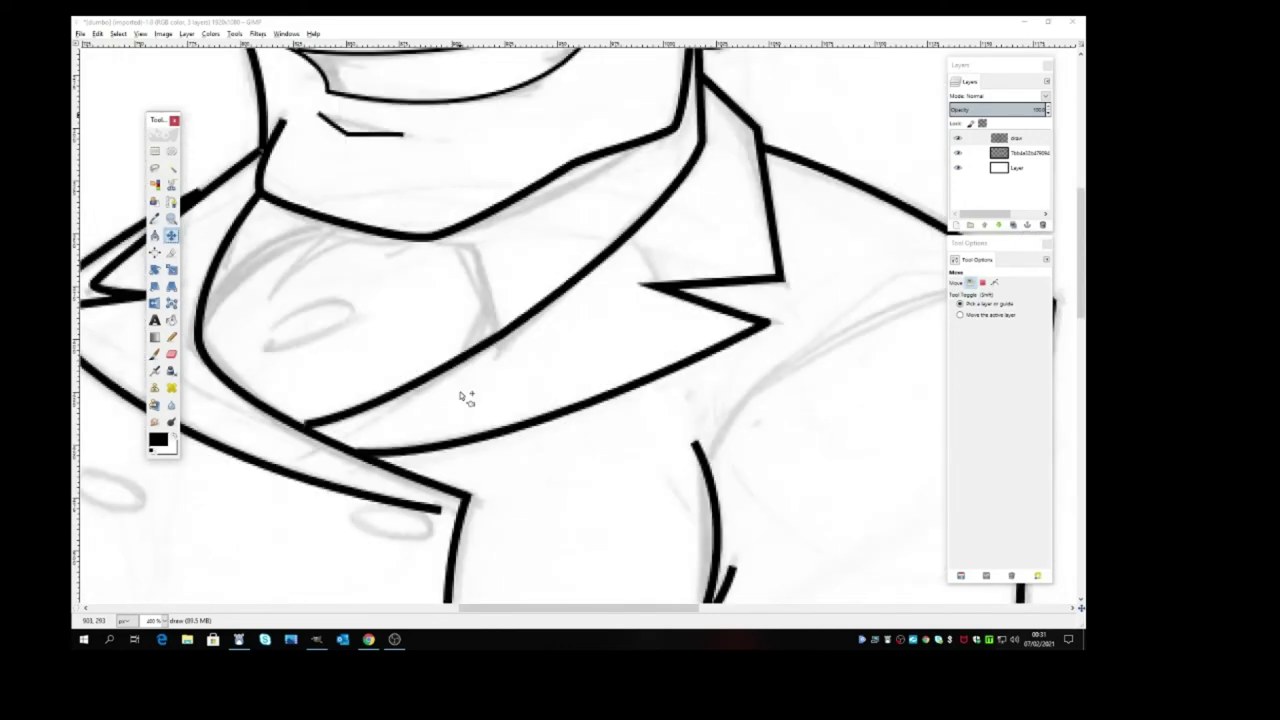
{"action": "left_click_drag", "start_coordinate": [155, 121], "coordinate": [107, 89]}
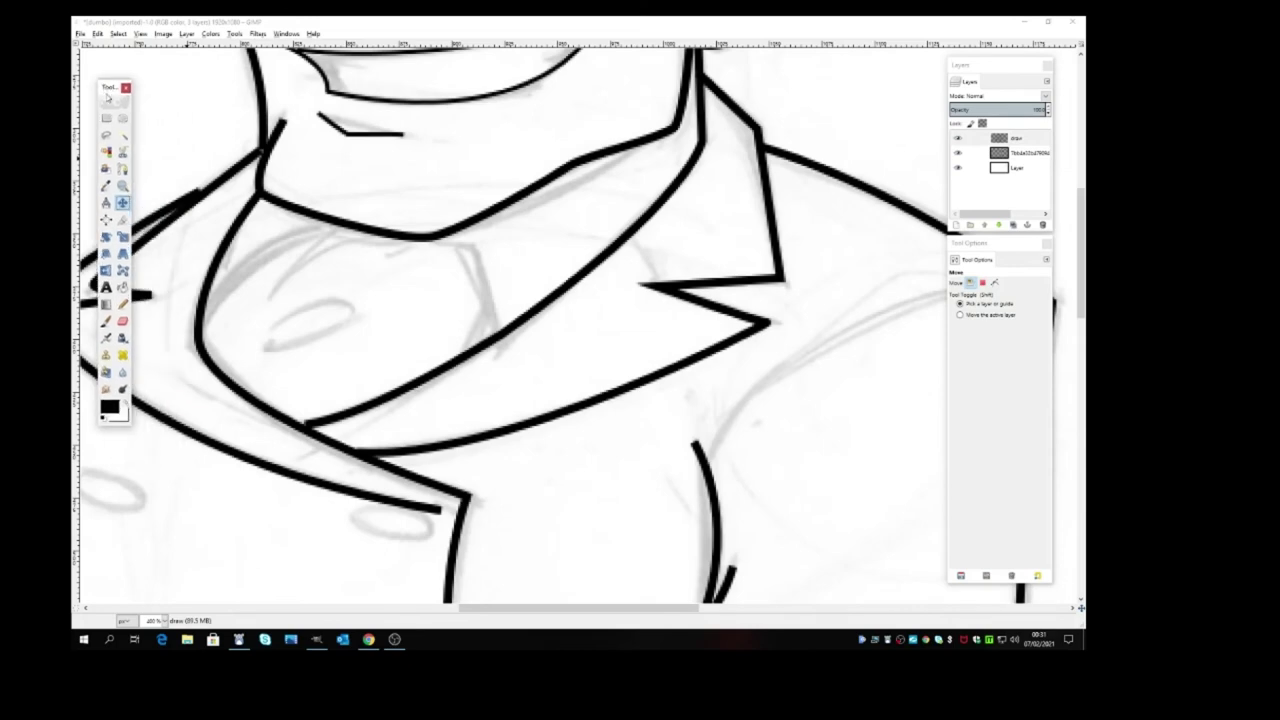
{"action": "key", "text": "b"}
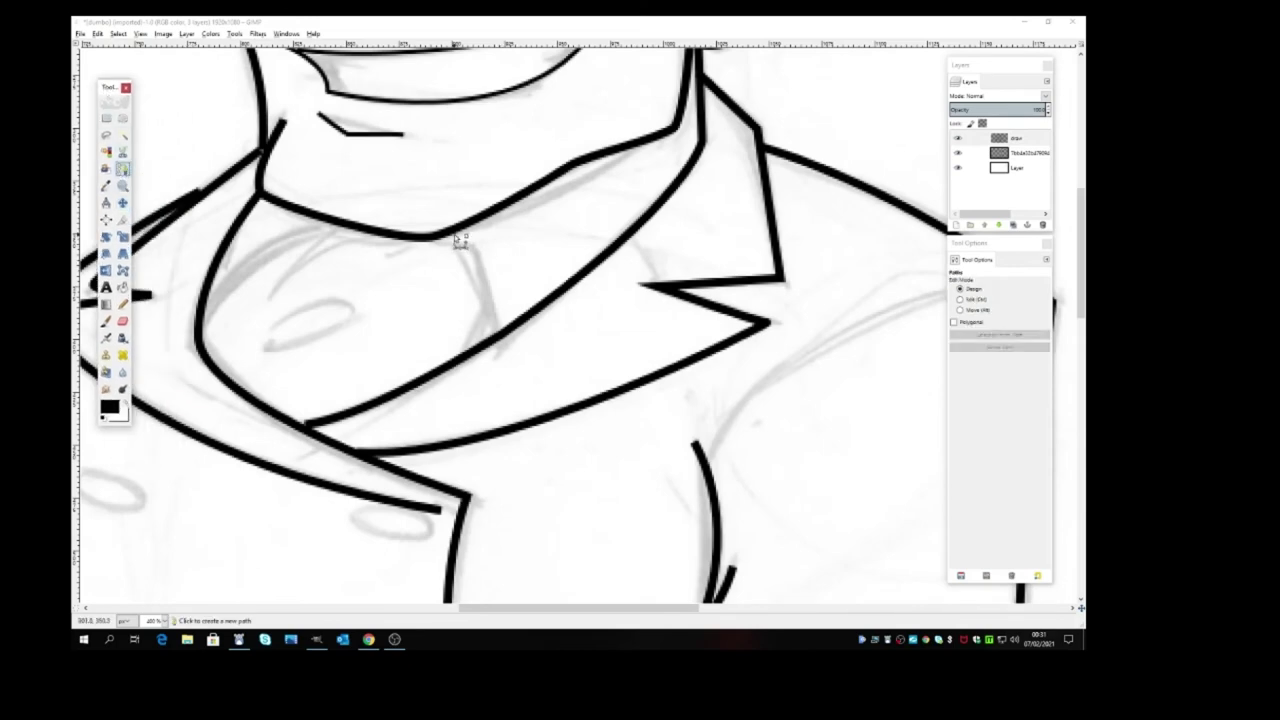
{"action": "left_click", "coordinate": [429, 239]}
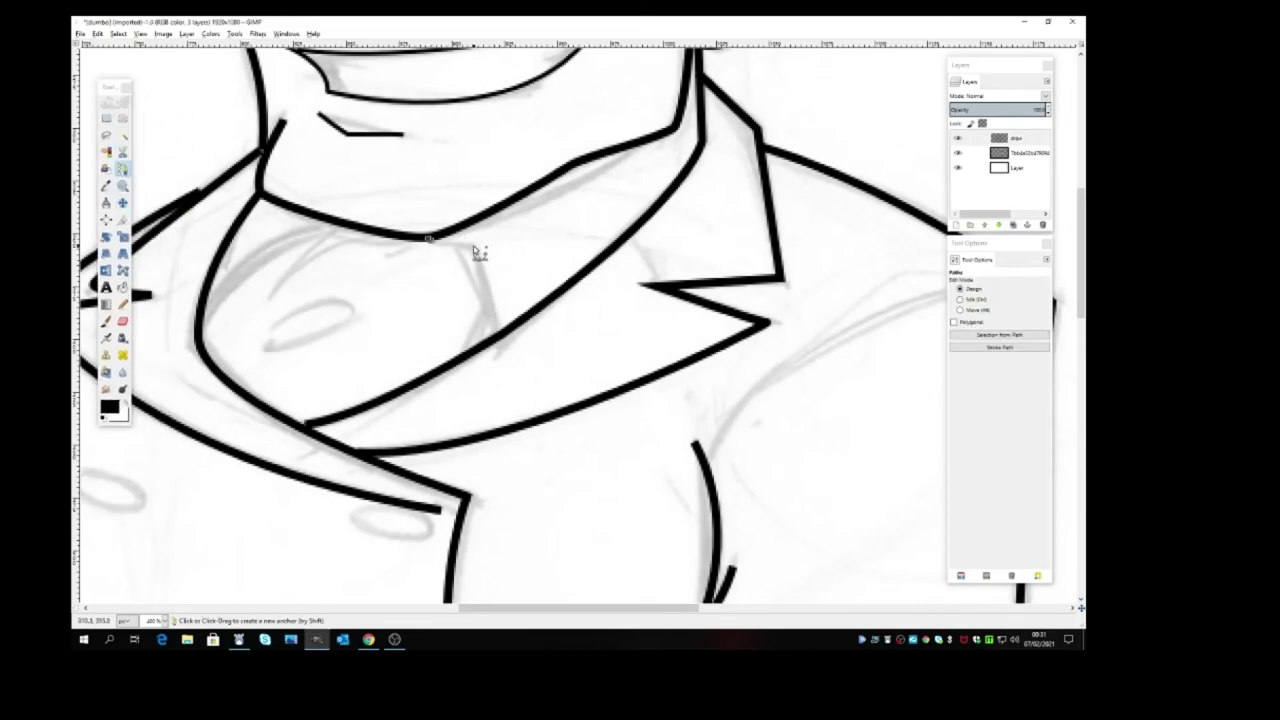
Stroke a thin black crease curve from the collar down across the shirt
{"action": "left_click", "coordinate": [473, 245]}
{"action": "left_click_drag", "start_coordinate": [489, 317], "coordinate": [471, 350]}
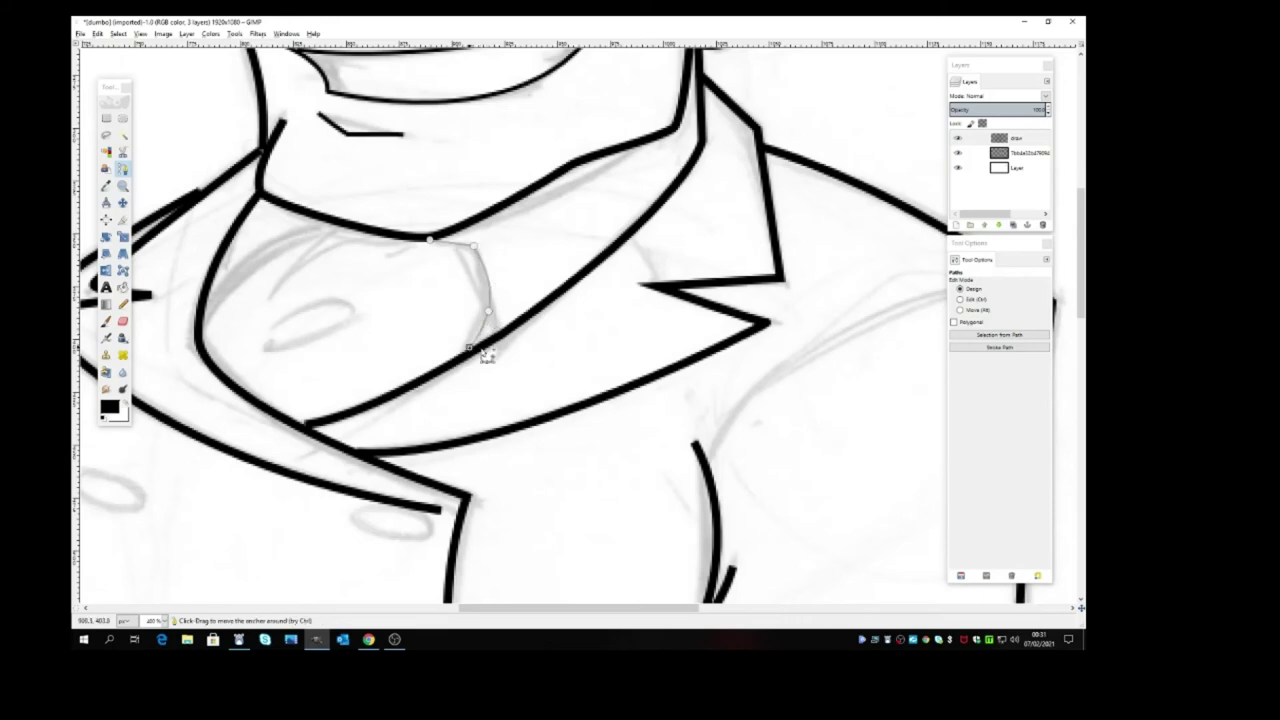
{"action": "left_click", "coordinate": [1029, 350]}
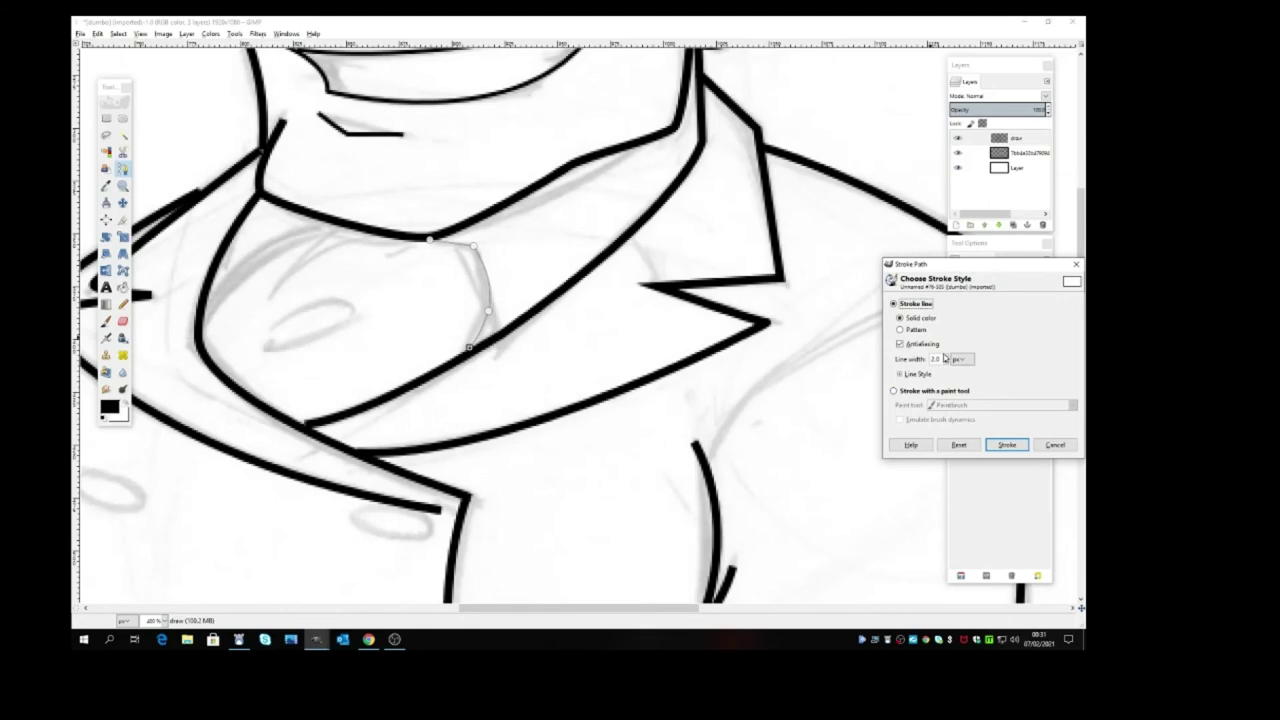
{"action": "left_click", "coordinate": [1008, 443]}
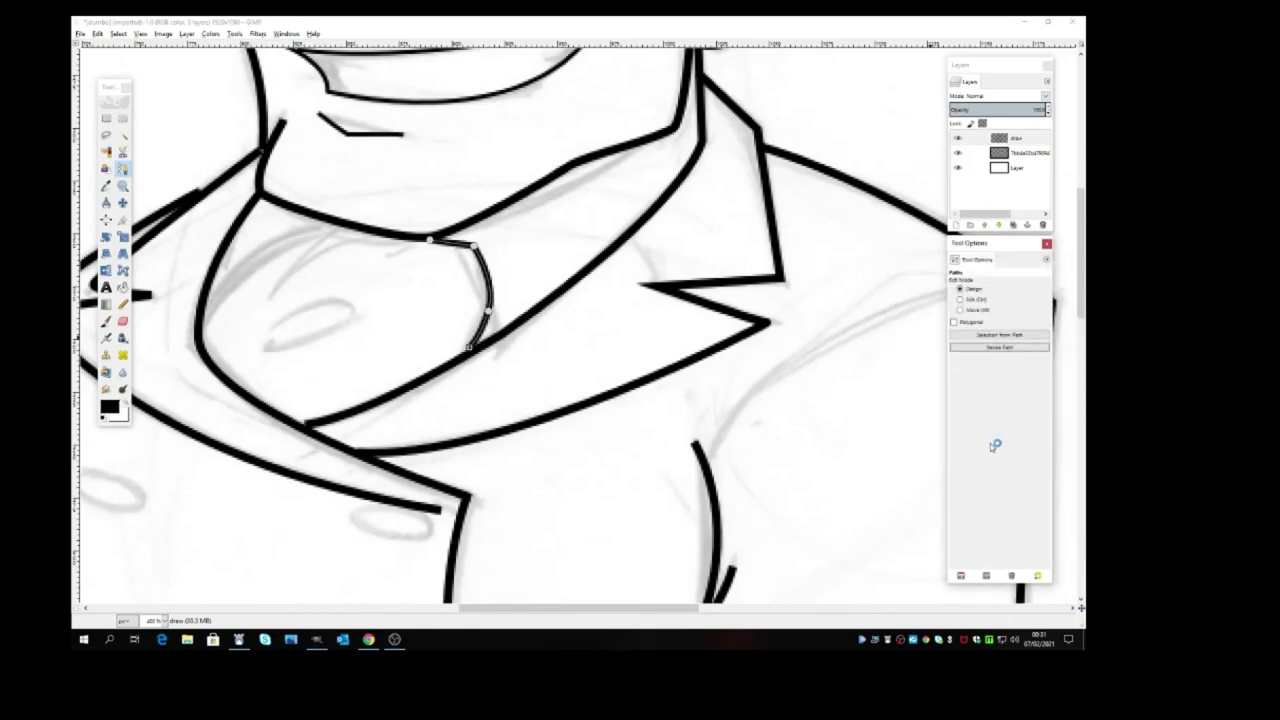
{"action": "left_click", "coordinate": [122, 202]}
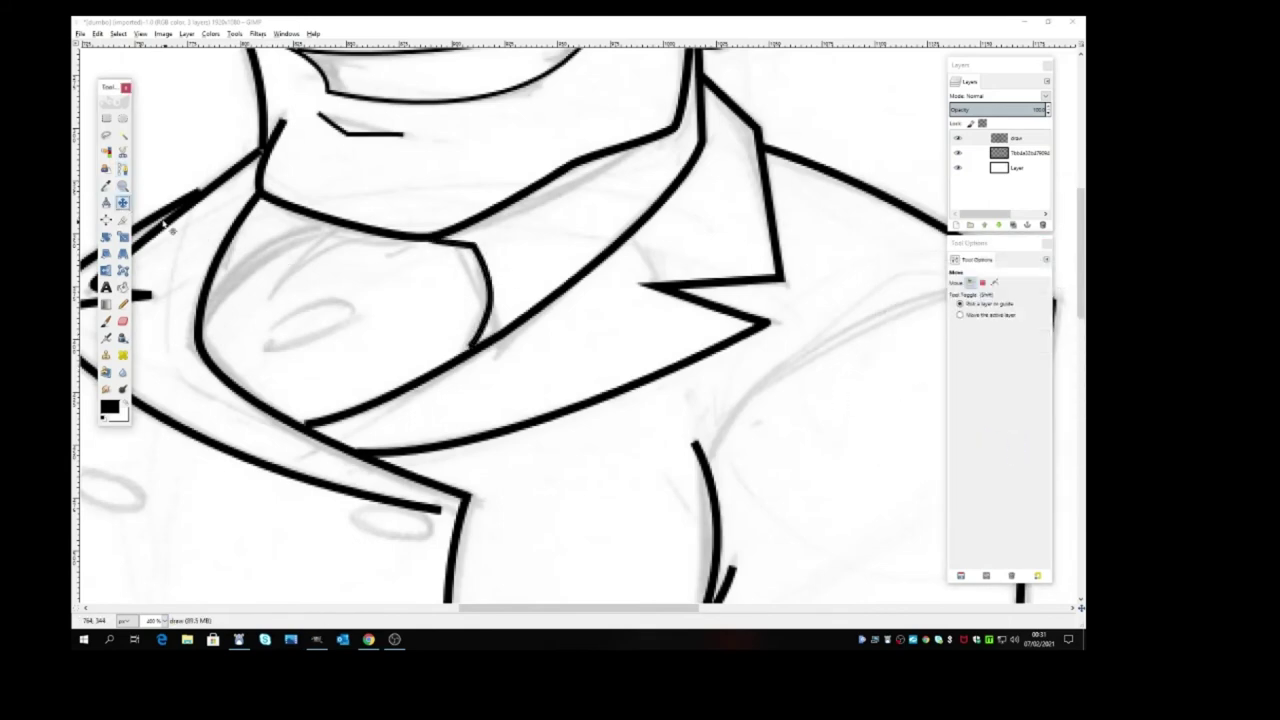
{"action": "left_click", "coordinate": [123, 170]}
Stroke a second thin black curve along the collar fold down the shirt's left side
{"action": "left_click", "coordinate": [331, 221]}
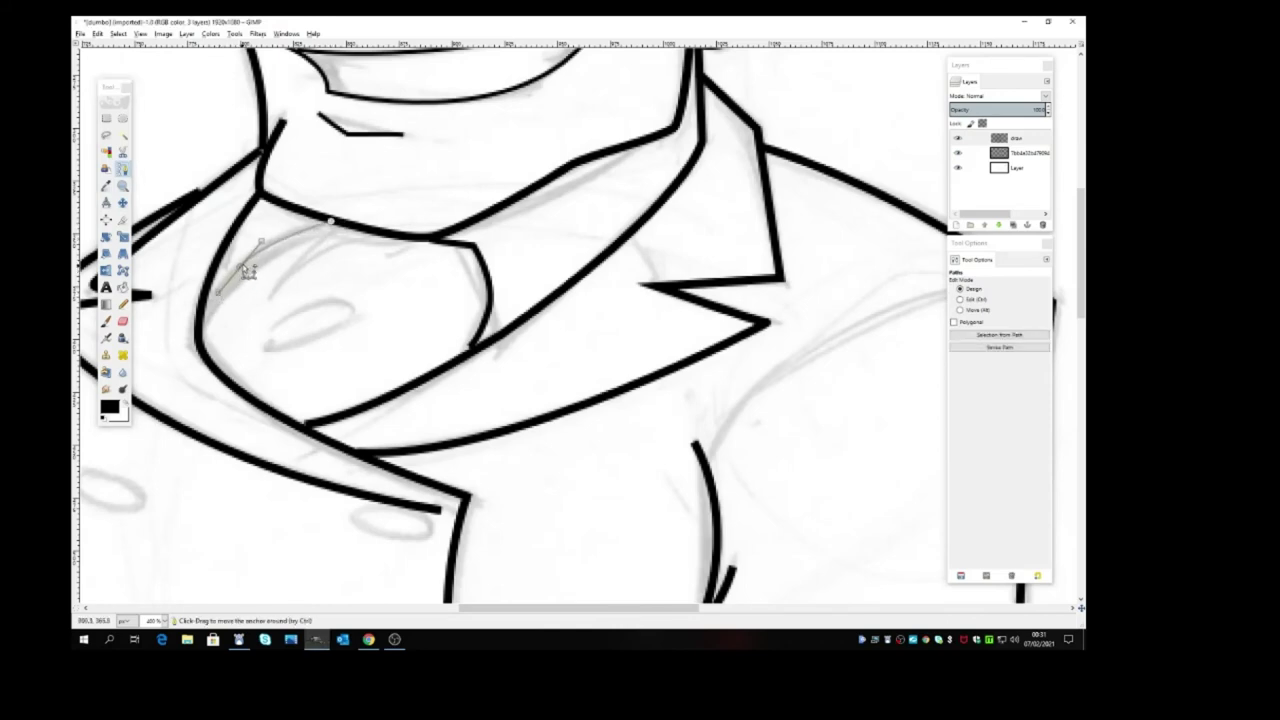
{"action": "left_click_drag", "start_coordinate": [230, 285], "coordinate": [244, 241]}
{"action": "left_click", "coordinate": [999, 347]}
{"action": "left_click", "coordinate": [1011, 445]}
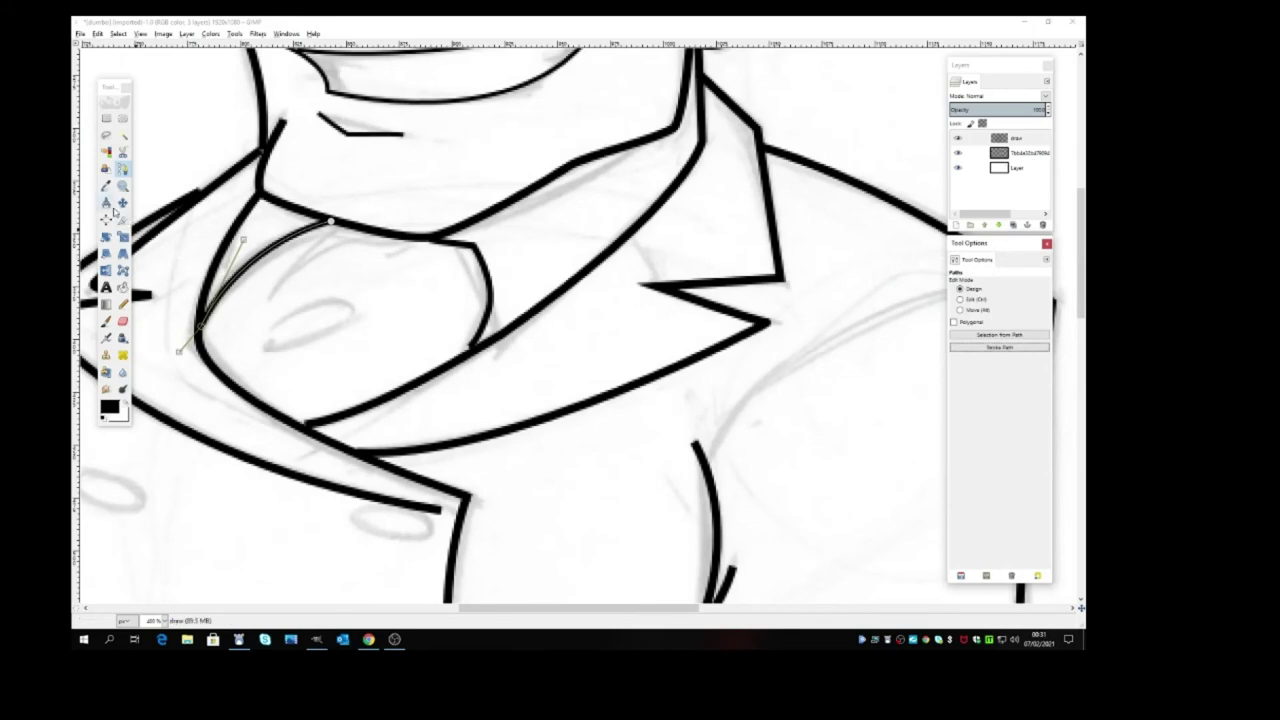
{"action": "left_click", "coordinate": [122, 202]}
{"action": "left_click", "coordinate": [122, 169]}
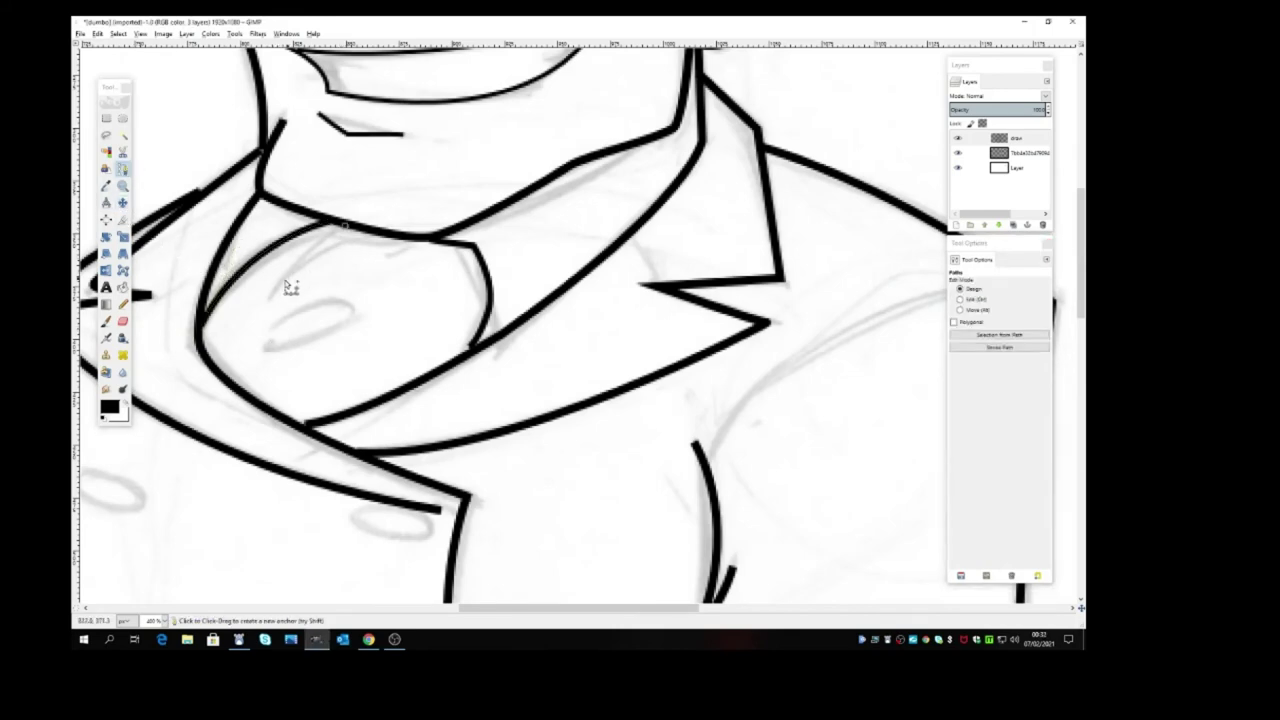
Stroke a curved thin black detail line inside the shape beneath the collar
{"action": "left_click", "coordinate": [345, 226]}
{"action": "left_click", "coordinate": [265, 303]}
{"action": "left_click_drag", "start_coordinate": [265, 303], "coordinate": [242, 344]}
{"action": "left_click", "coordinate": [1008, 349]}
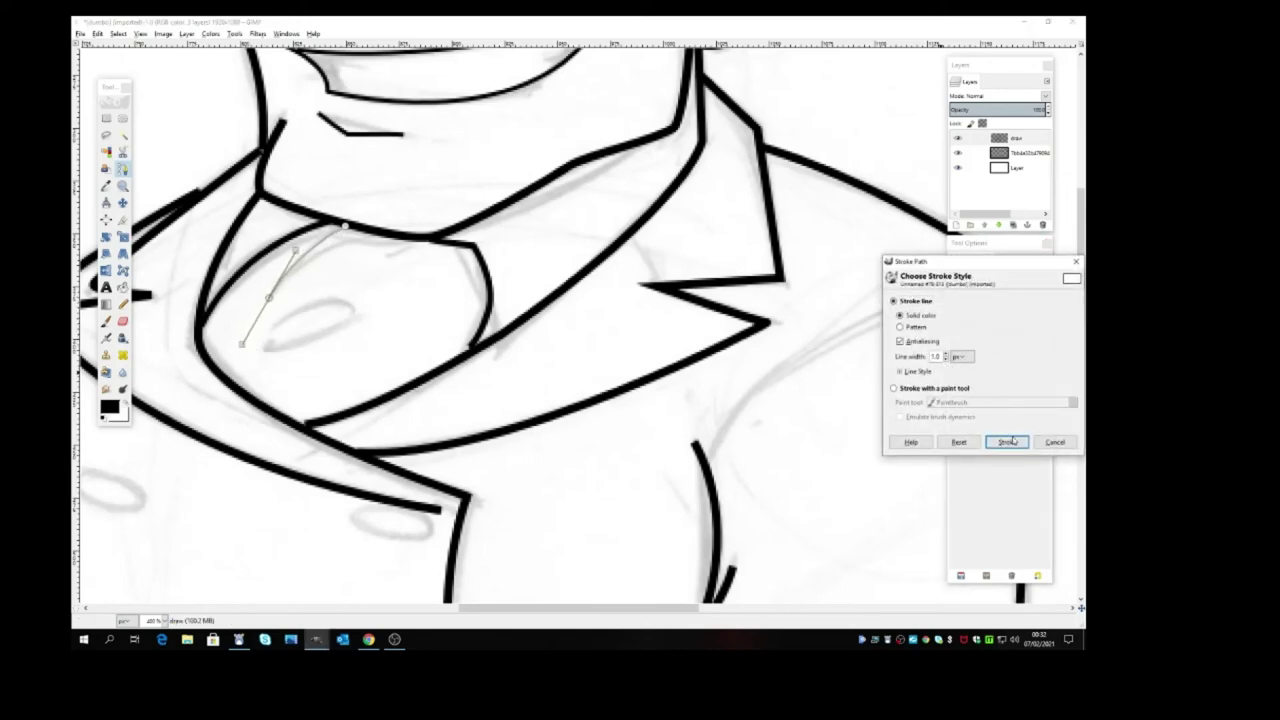
{"action": "left_click", "coordinate": [1006, 441]}
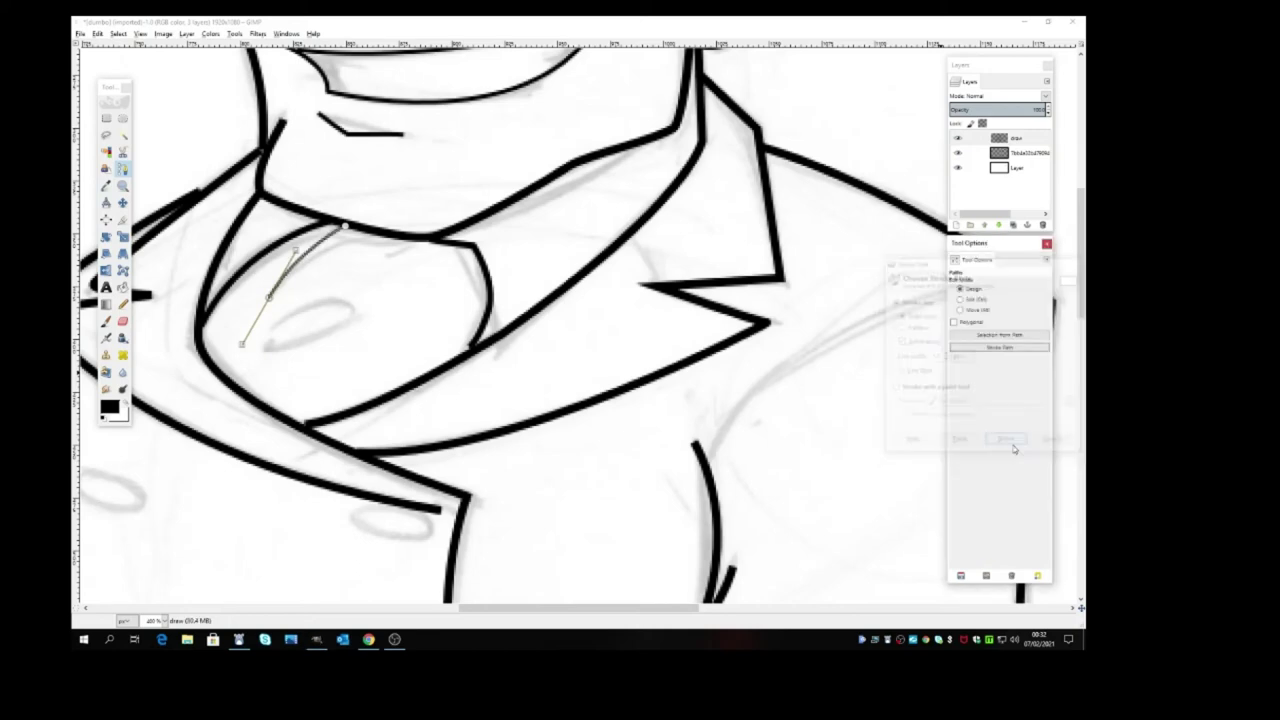
{"action": "left_click", "coordinate": [123, 204]}
{"action": "left_click", "coordinate": [123, 169]}
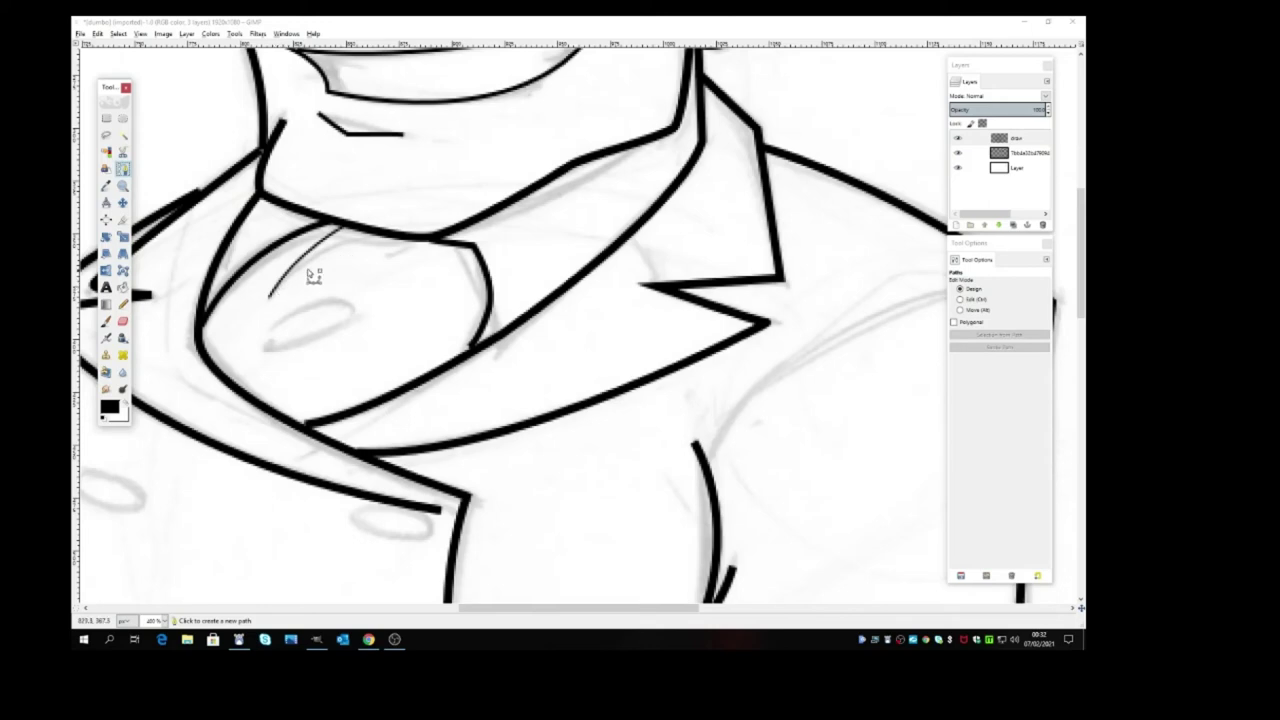
Stroke a four-anchor black crease line from near the collar down to the lower left
{"action": "left_click", "coordinate": [396, 240]}
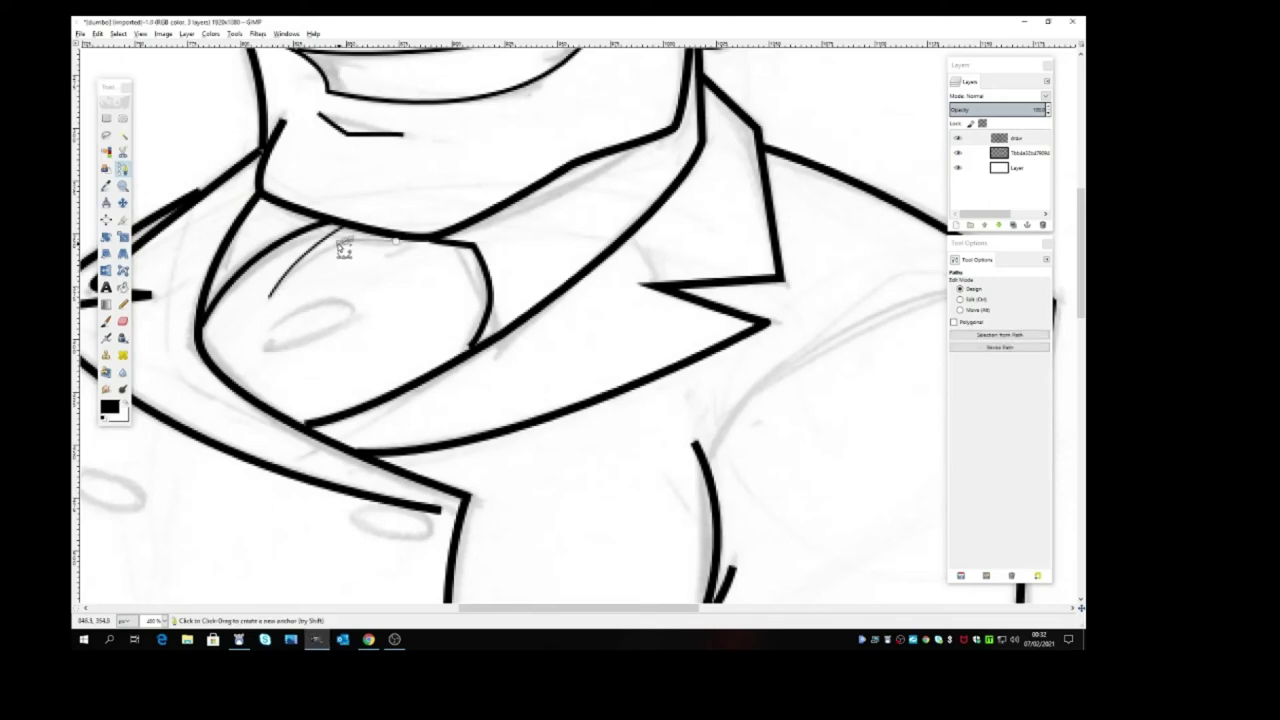
{"action": "left_click", "coordinate": [347, 241]}
{"action": "left_click", "coordinate": [323, 247]}
{"action": "left_click", "coordinate": [264, 298]}
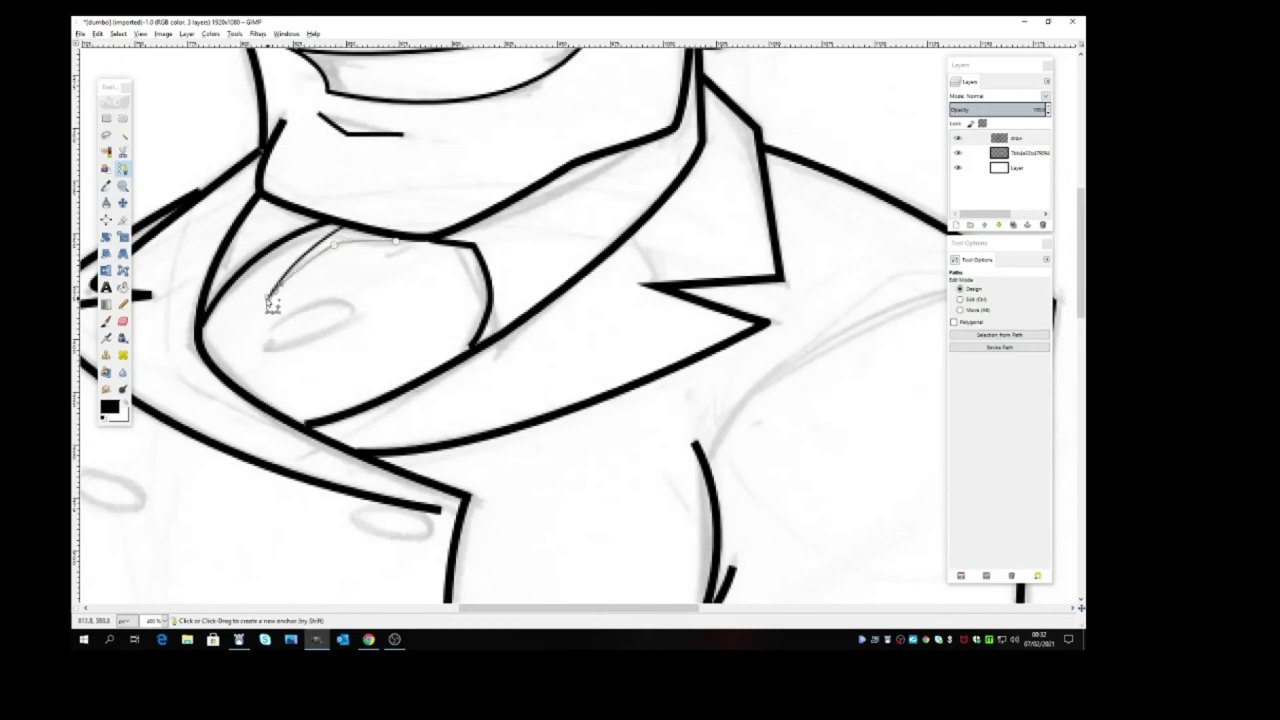
{"action": "left_click", "coordinate": [1000, 348]}
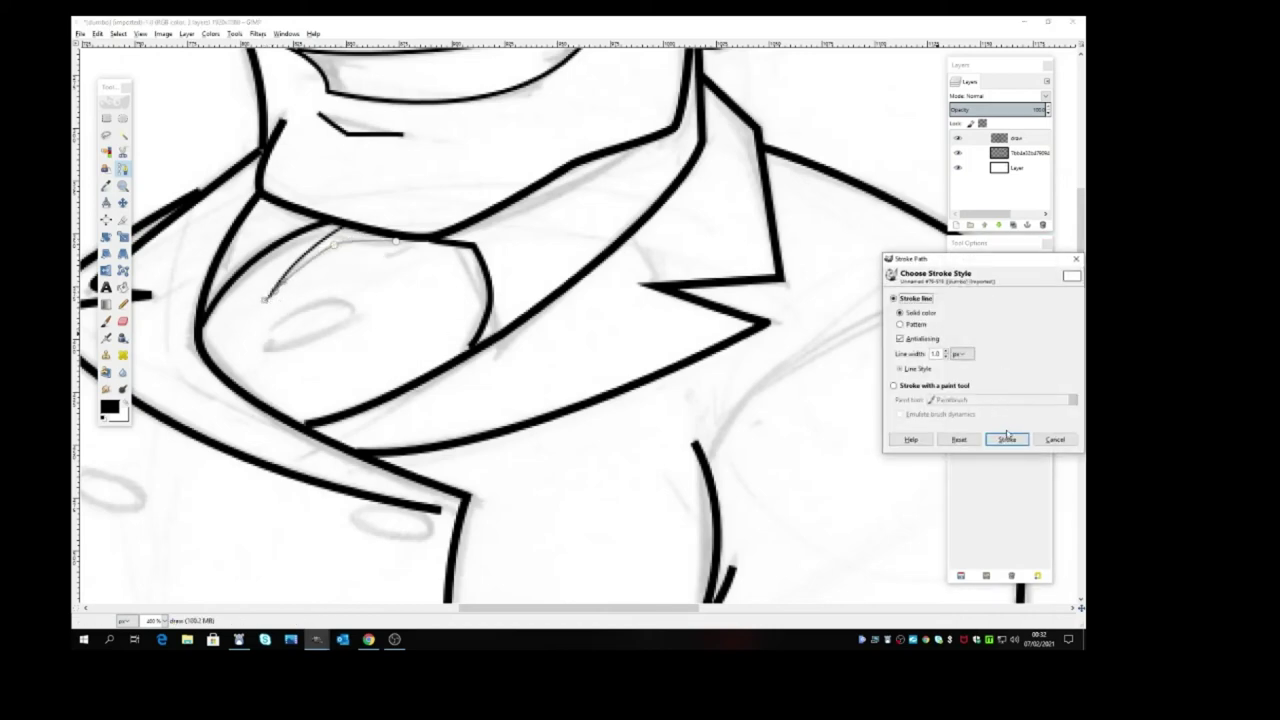
{"action": "left_click", "coordinate": [1006, 440]}
{"action": "key", "text": "m"}
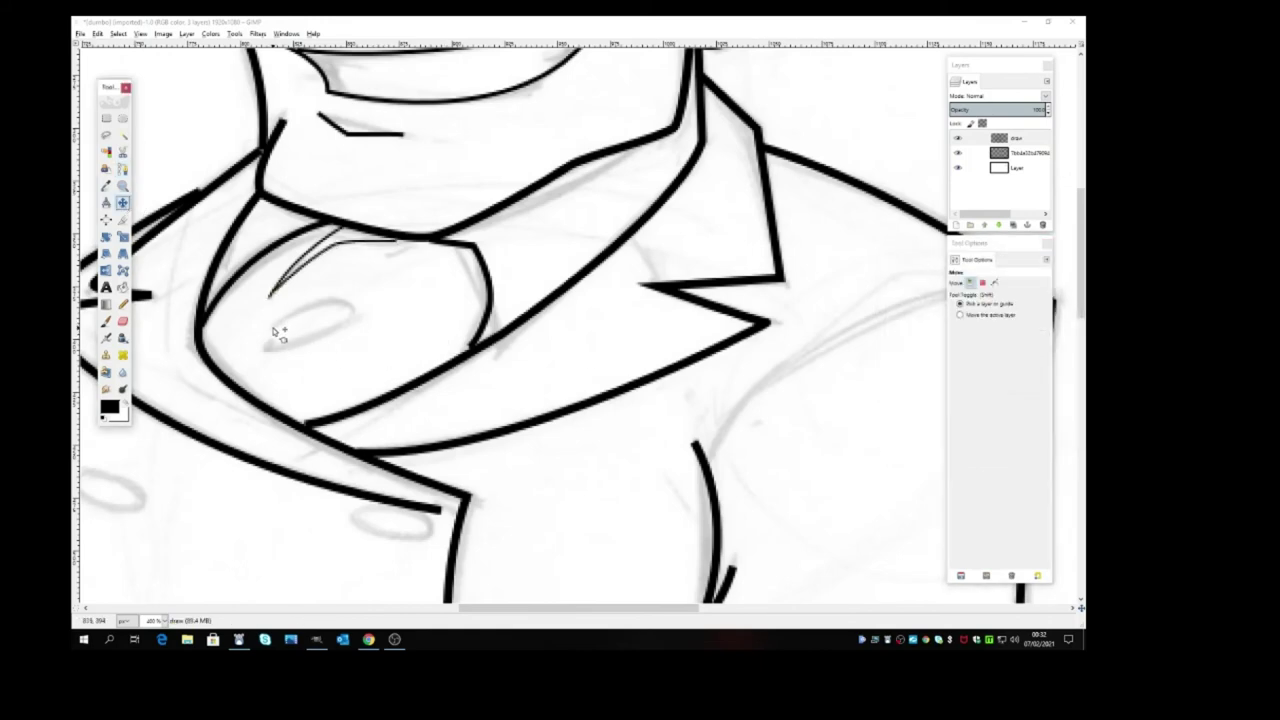
{"action": "left_click", "coordinate": [122, 168]}
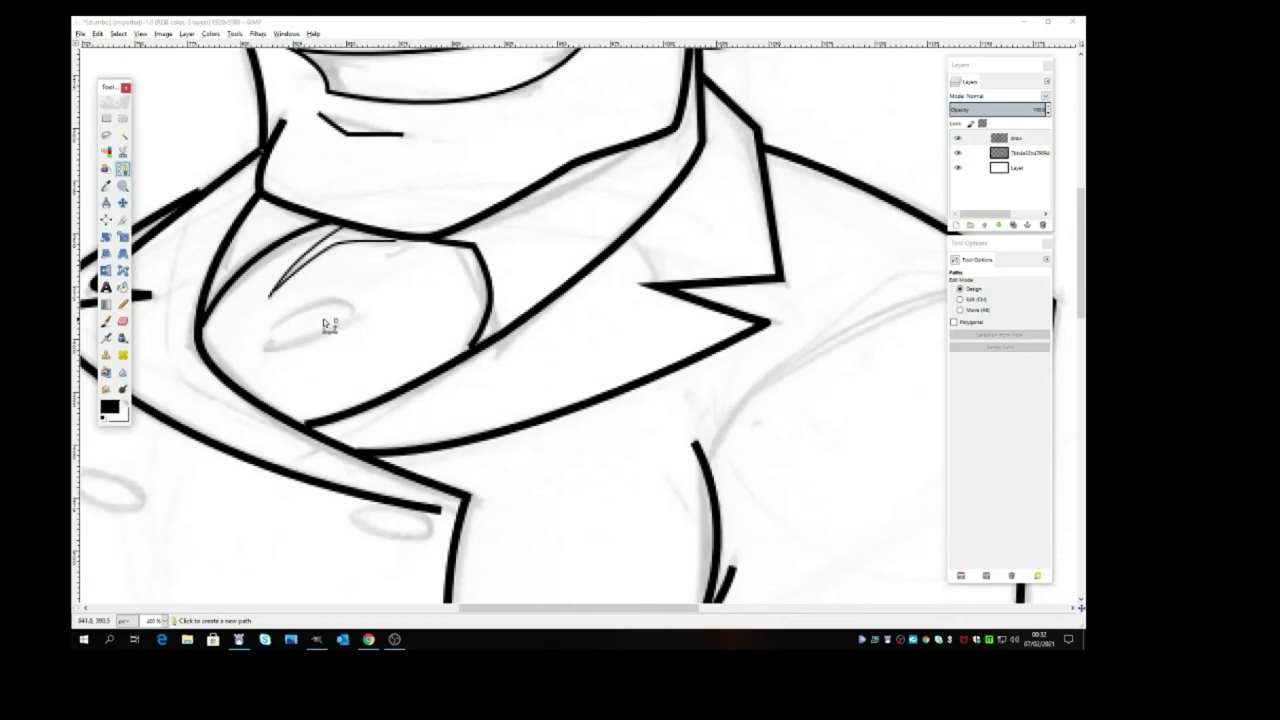
Stroke the upper black arc of the small oval outline
{"action": "left_click", "coordinate": [271, 330]}
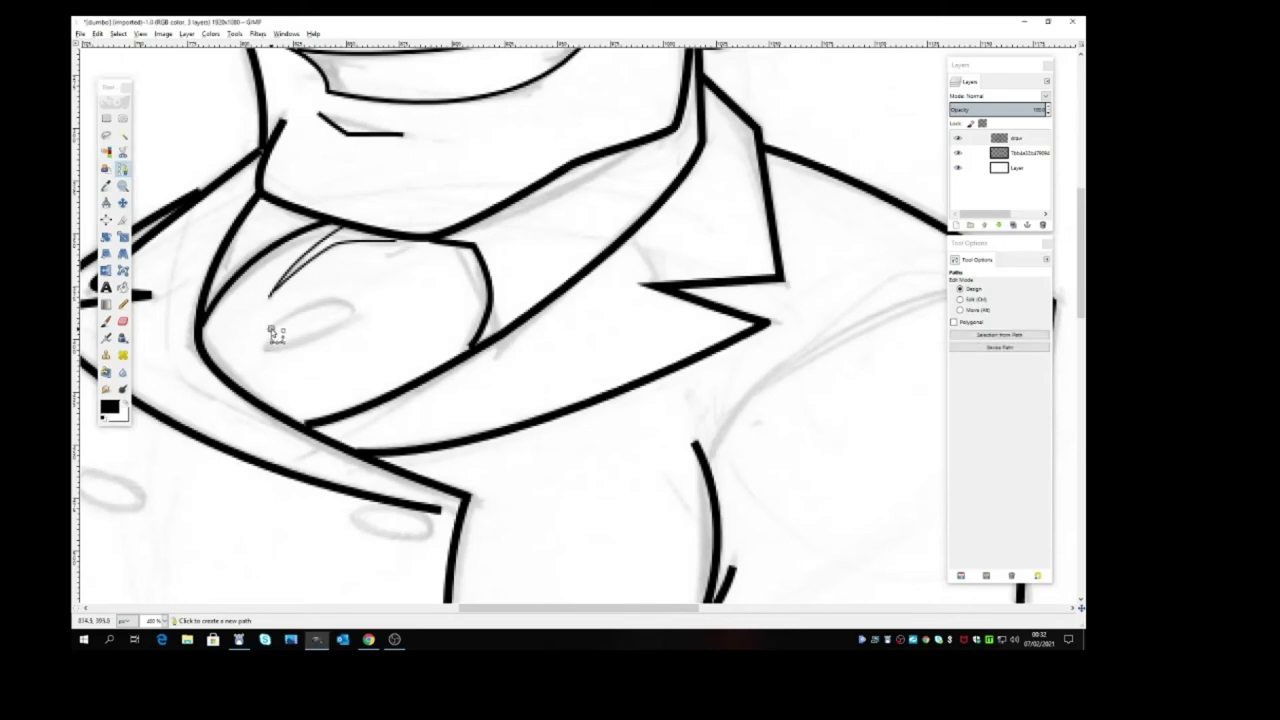
{"action": "left_click", "coordinate": [335, 300]}
{"action": "mouse_move", "coordinate": [343, 305]}
{"action": "left_mouse_down"}
{"action": "mouse_move", "coordinate": [372, 300]}
{"action": "mouse_move", "coordinate": [355, 314]}
{"action": "left_mouse_up"}
{"action": "mouse_move", "coordinate": [353, 310]}
{"action": "left_mouse_down"}
{"action": "mouse_move", "coordinate": [343, 306]}
{"action": "mouse_move", "coordinate": [355, 300]}
{"action": "left_mouse_up"}
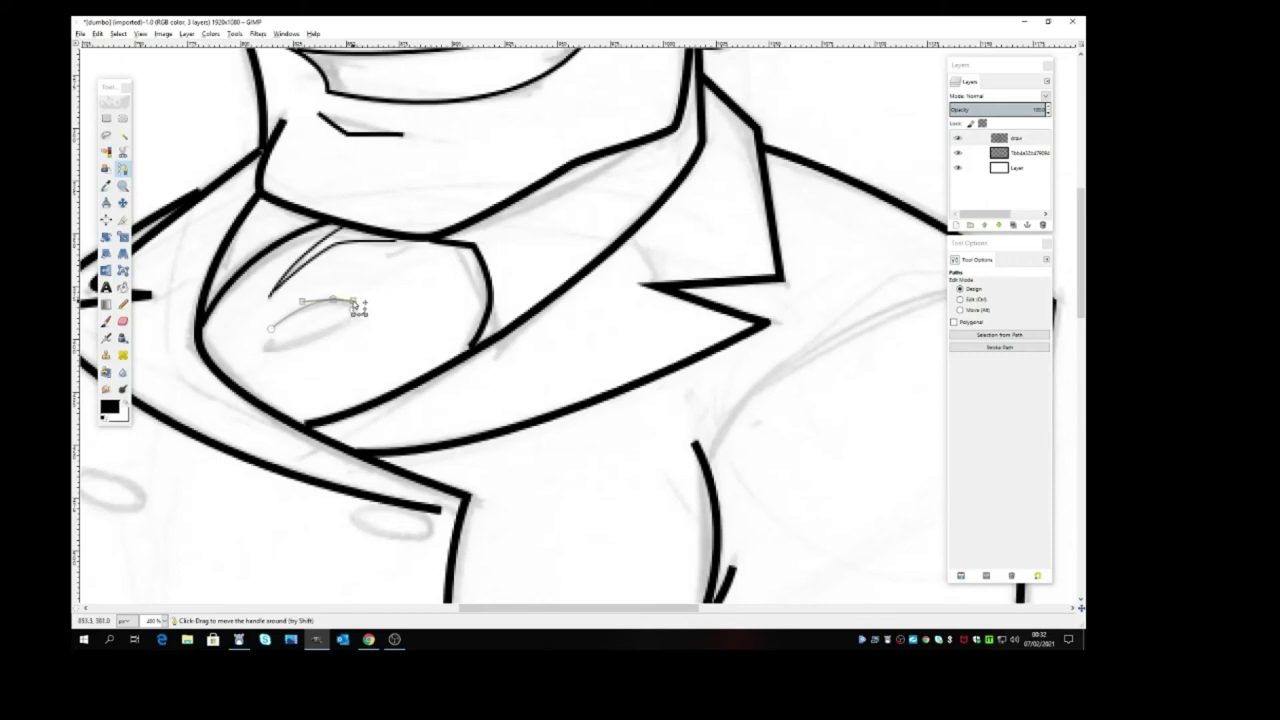
{"action": "left_click", "coordinate": [994, 348]}
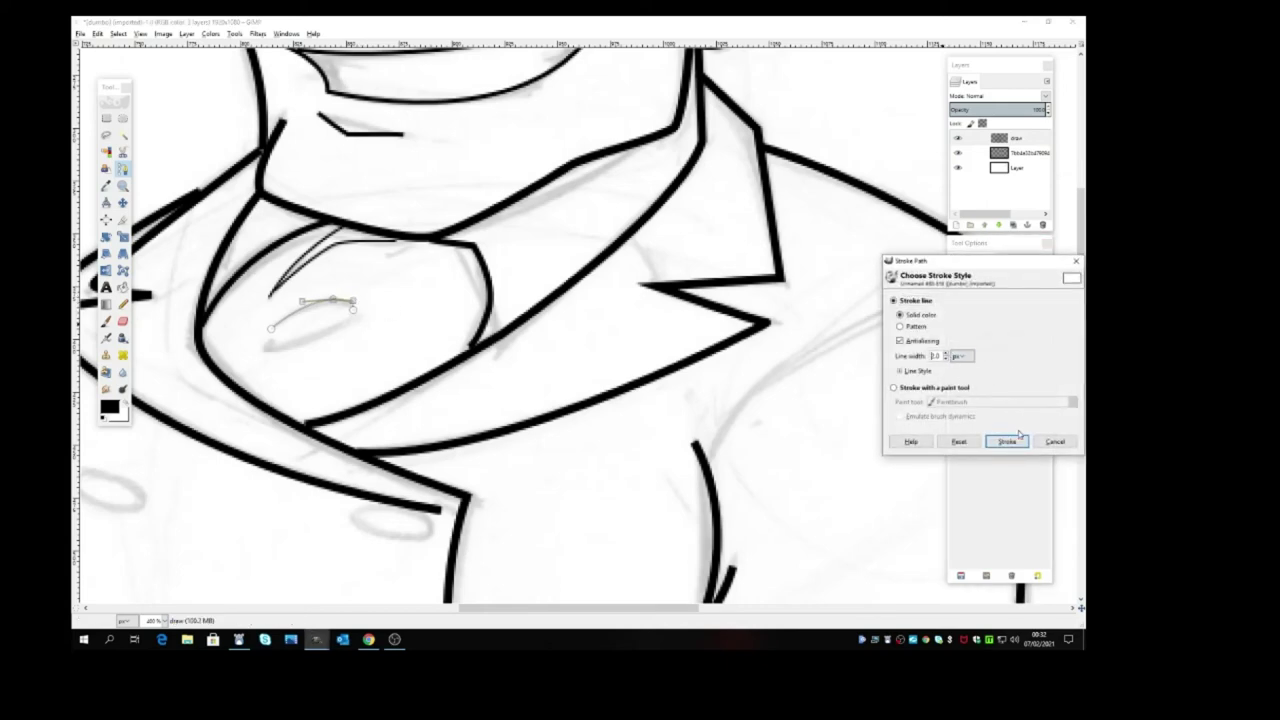
{"action": "left_click", "coordinate": [1016, 439]}
{"action": "left_click", "coordinate": [122, 202]}
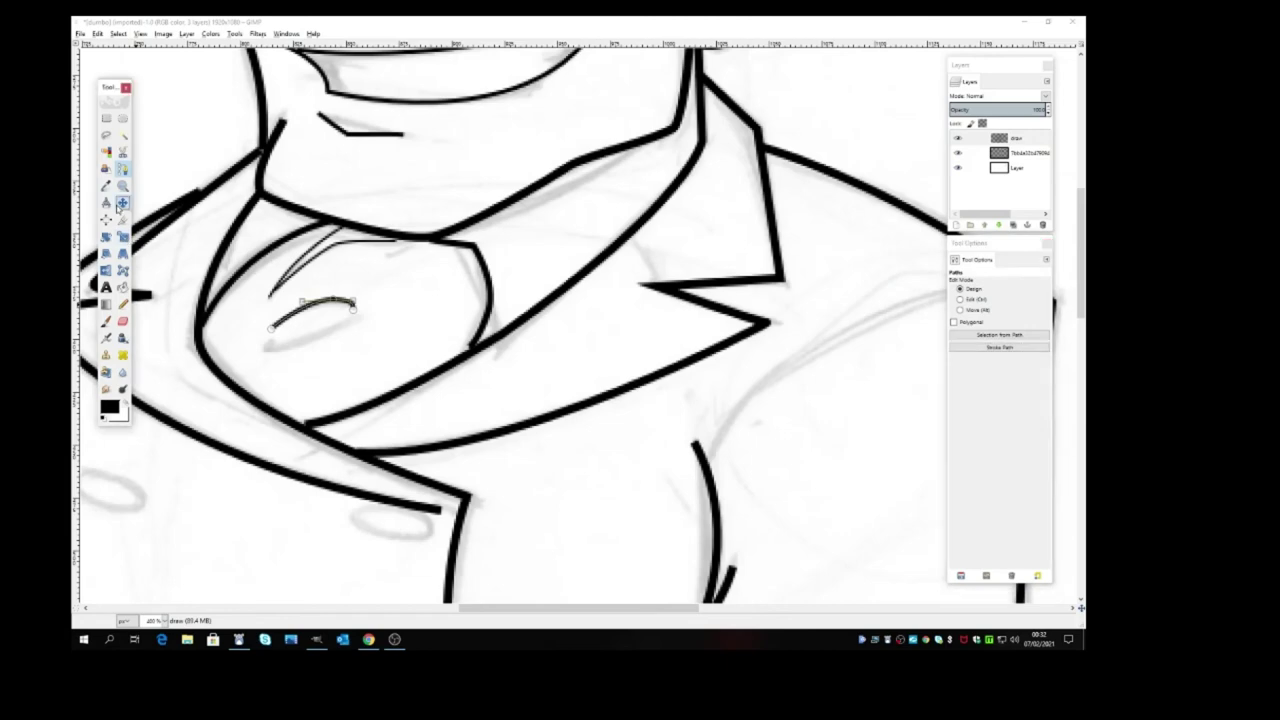
{"action": "left_click", "coordinate": [123, 170]}
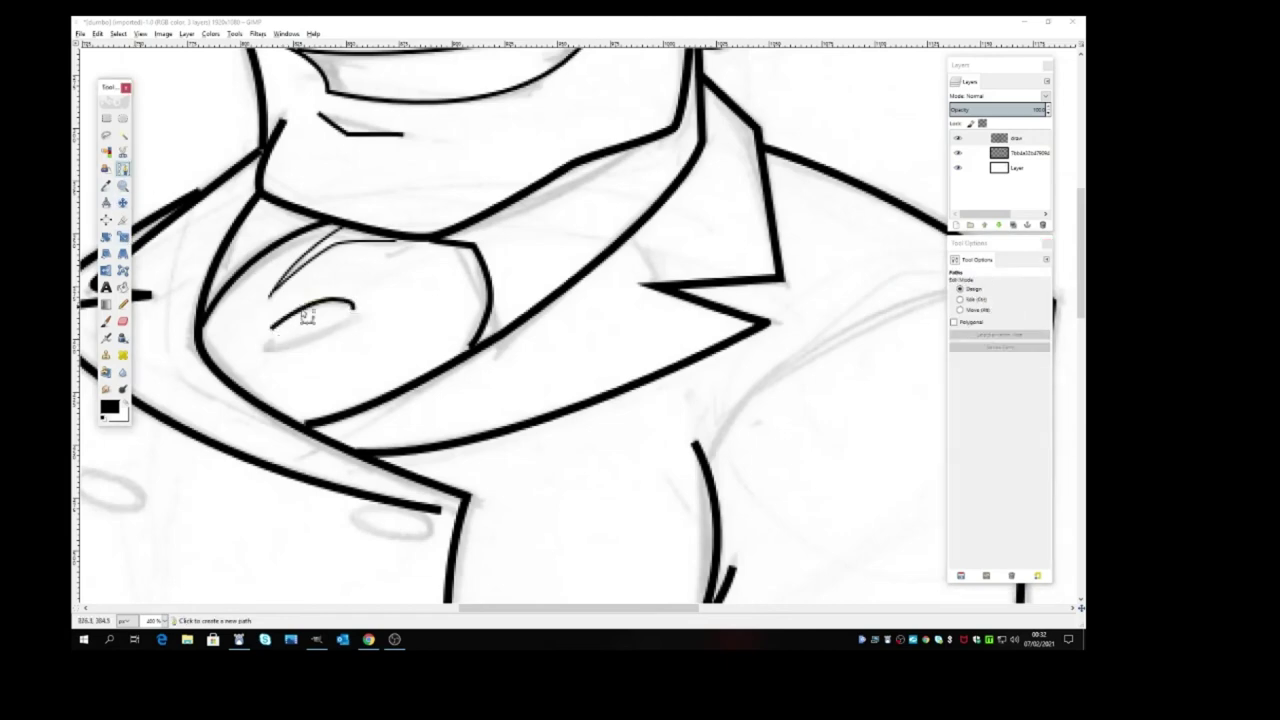
Stroke the lower black curve that closes the small almond-shaped oval
{"action": "left_click", "coordinate": [271, 340]}
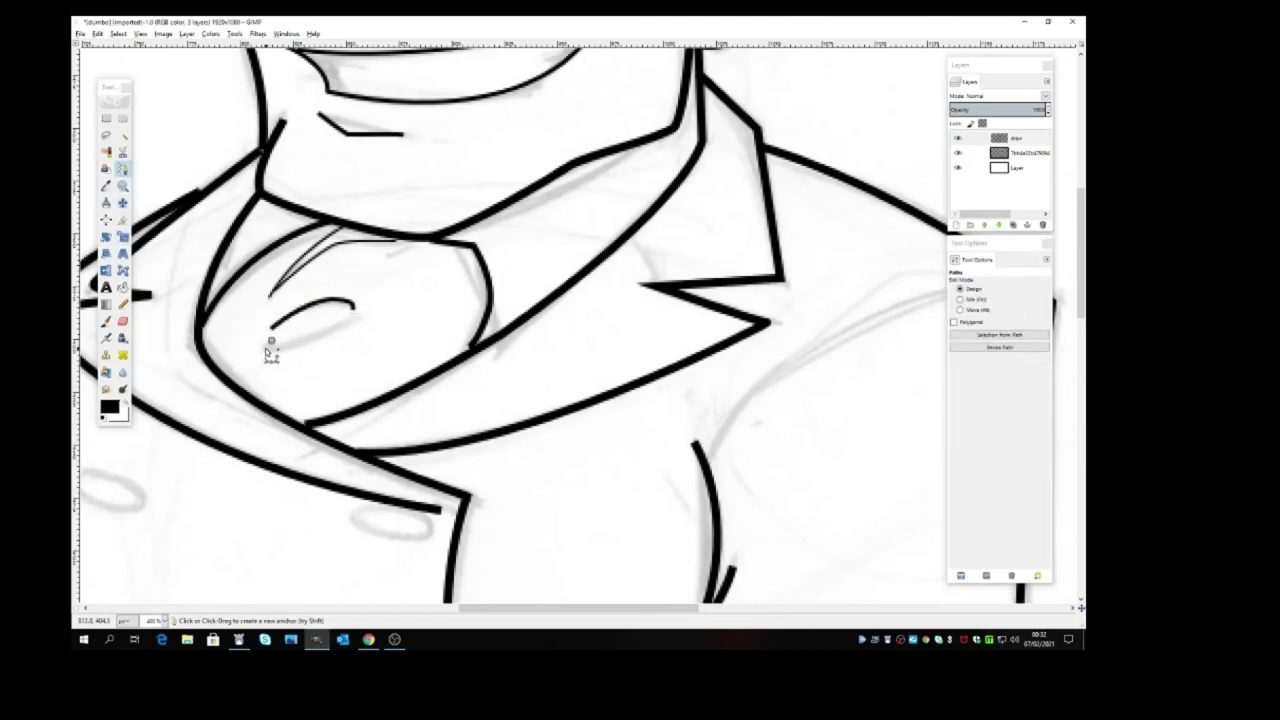
{"action": "left_click_drag", "start_coordinate": [352, 320], "coordinate": [410, 285]}
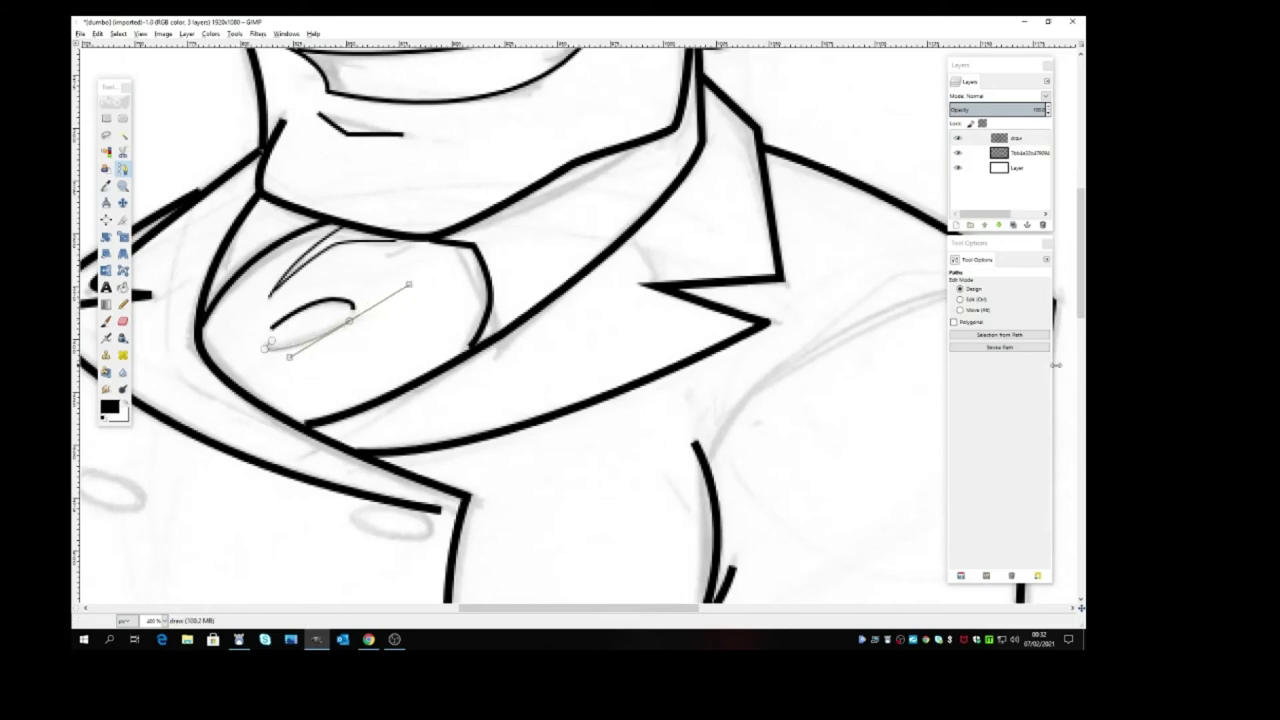
{"action": "left_click", "coordinate": [1016, 347]}
{"action": "left_click", "coordinate": [1014, 444]}
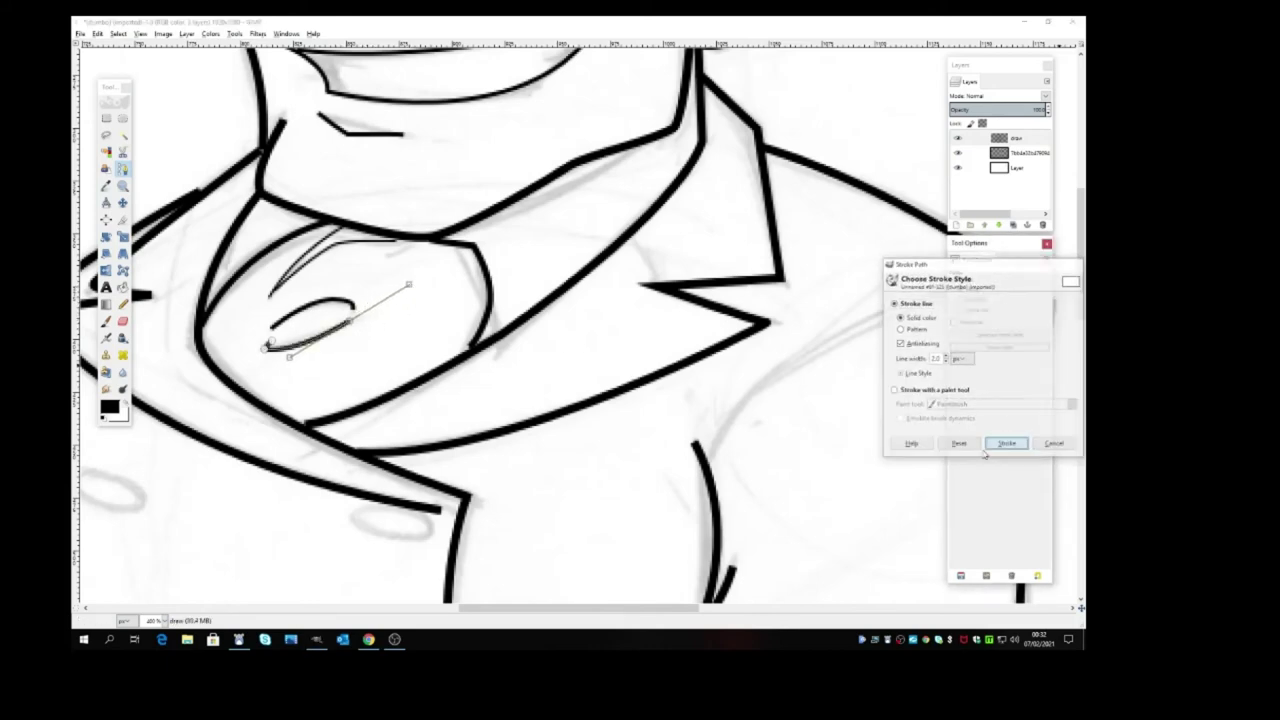
{"action": "left_click", "coordinate": [122, 202]}
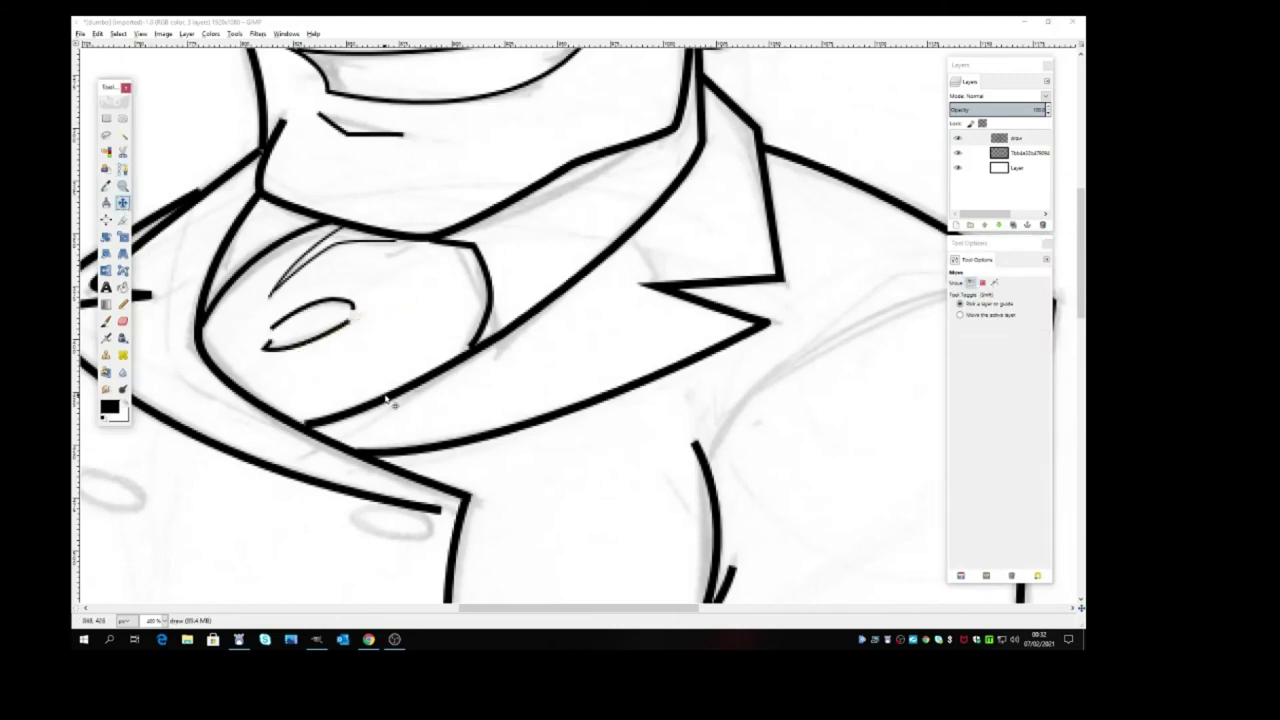
Zoom out to the whole drawing, then zoom to 200% on the trousers
{"action": "left_click", "coordinate": [166, 621]}
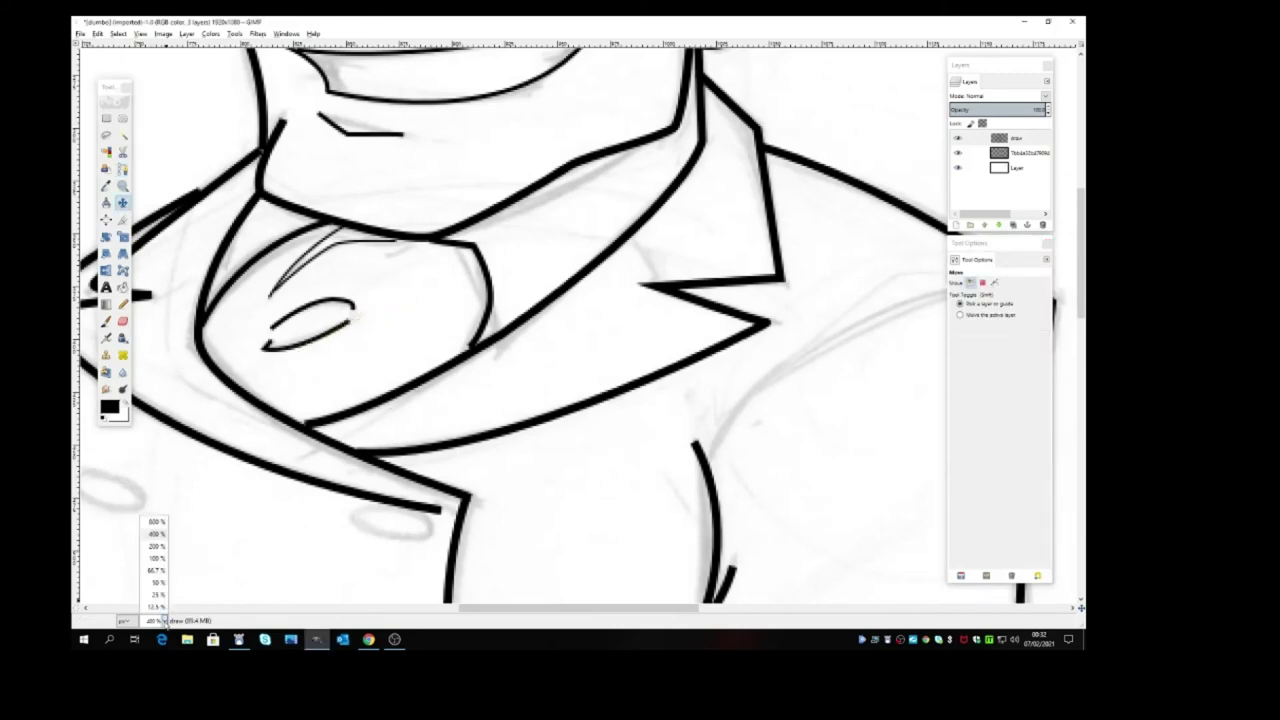
{"action": "left_click", "coordinate": [155, 572]}
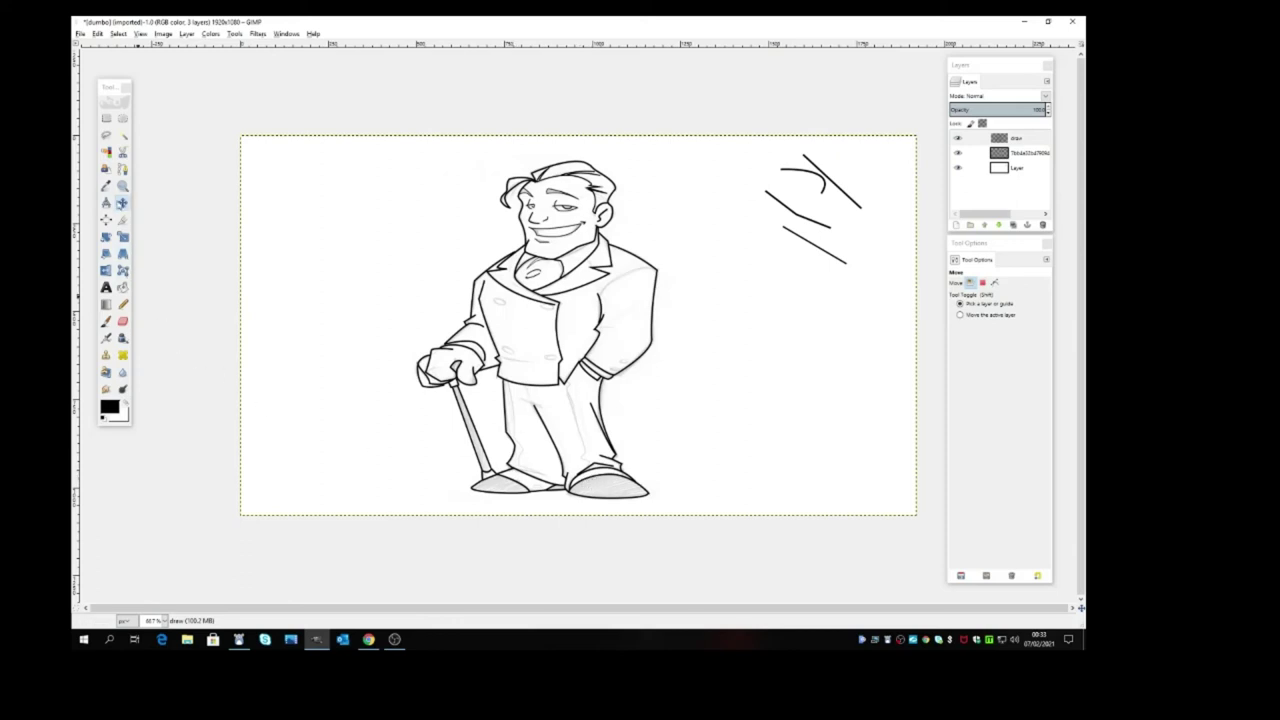
{"action": "left_click", "coordinate": [122, 169]}
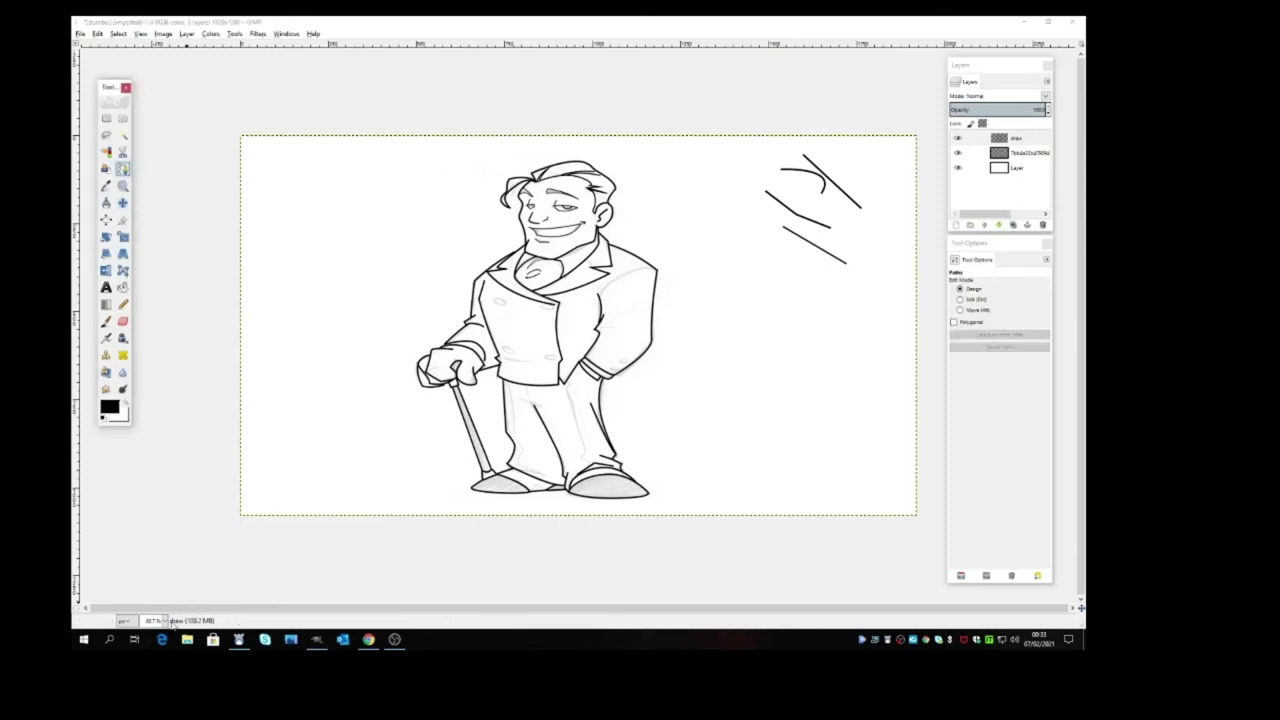
{"action": "left_click", "coordinate": [166, 621]}
{"action": "left_click", "coordinate": [154, 546]}
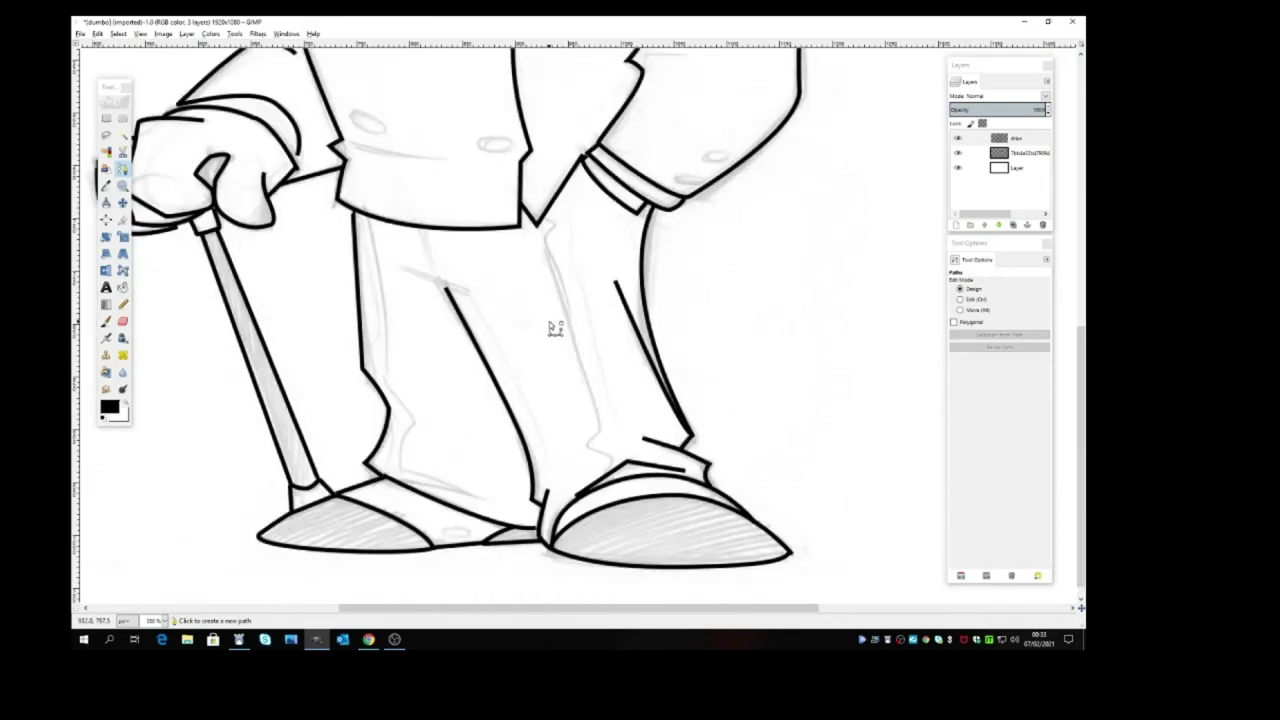
{"action": "scroll", "coordinate": [549, 321], "scroll_direction": "down", "scroll_amount": 1}
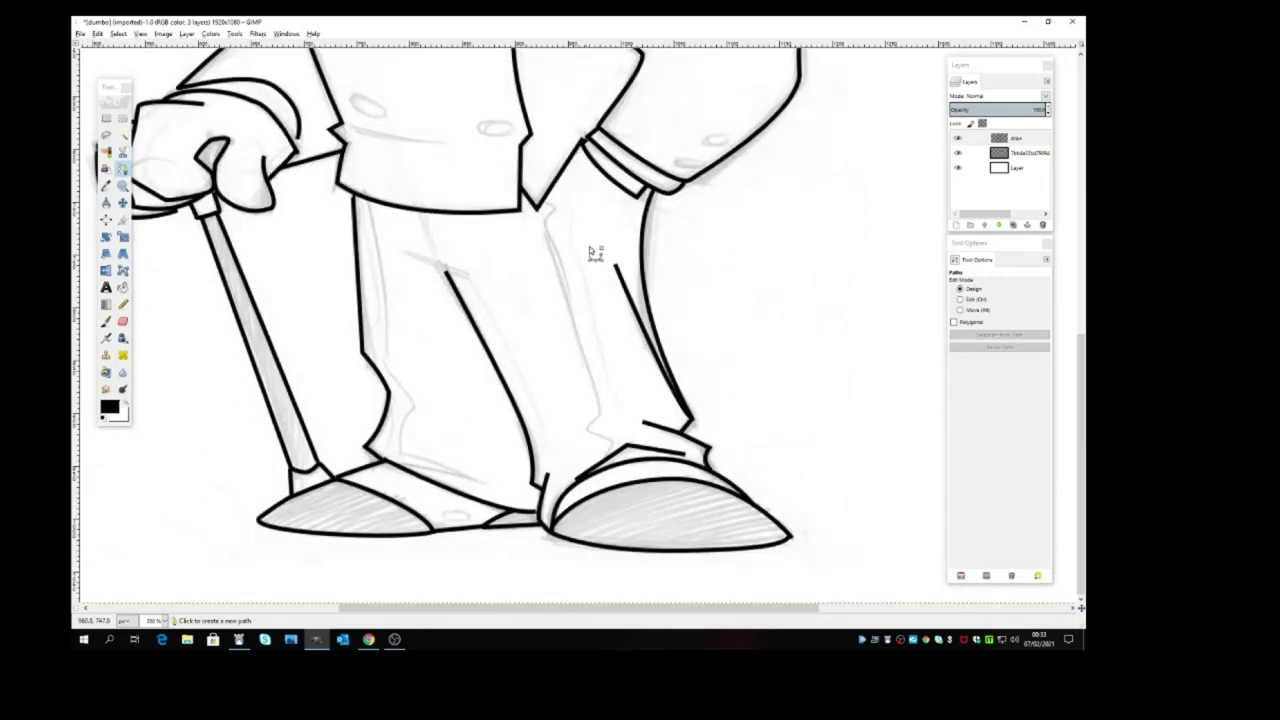
At 400%, draw a curved crease from the jacket hem down the trouser leg and stroke it black
{"action": "left_click", "coordinate": [546, 207]}
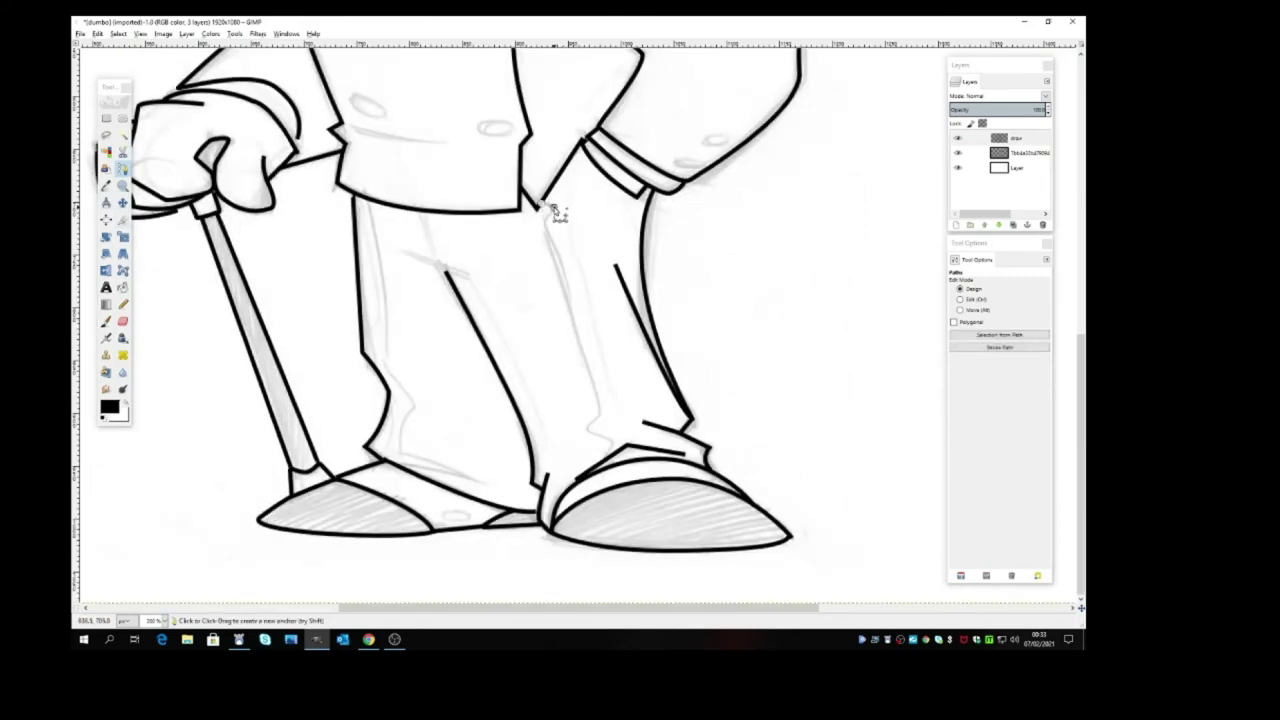
{"action": "left_click", "coordinate": [164, 621]}
{"action": "left_click", "coordinate": [160, 548]}
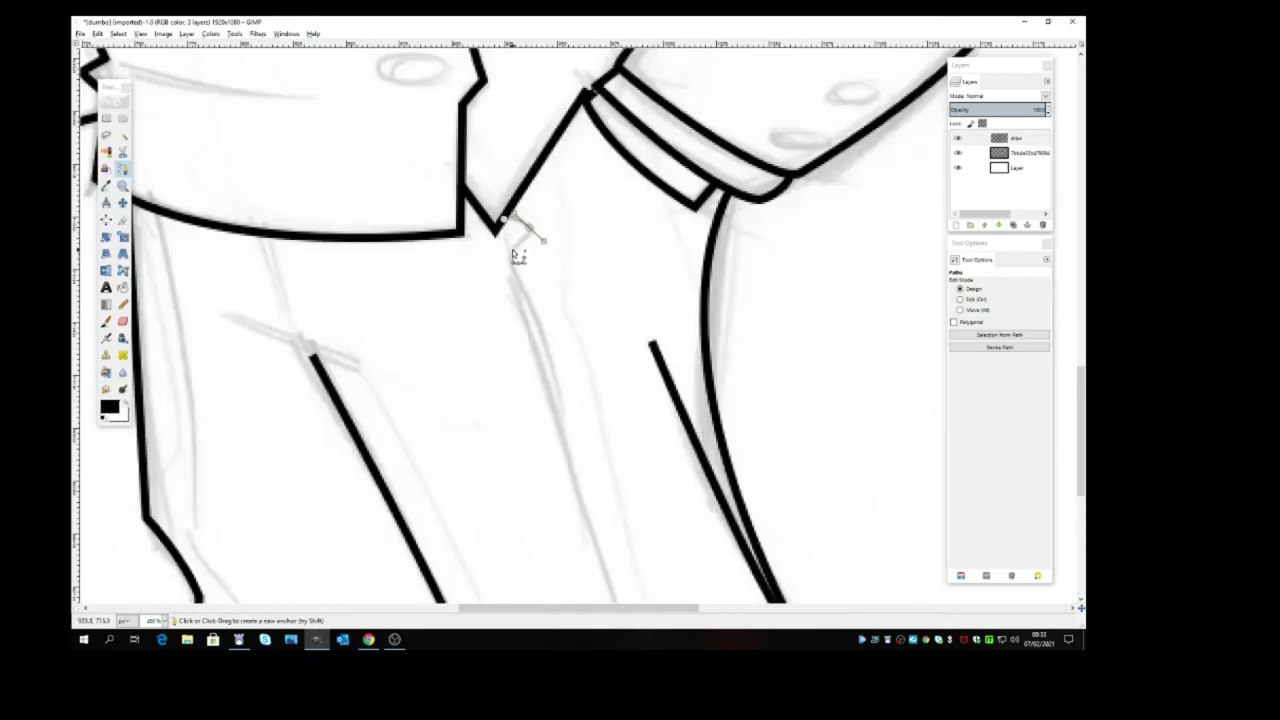
{"action": "left_click", "coordinate": [507, 266]}
{"action": "left_click_drag", "start_coordinate": [558, 397], "coordinate": [563, 440]}
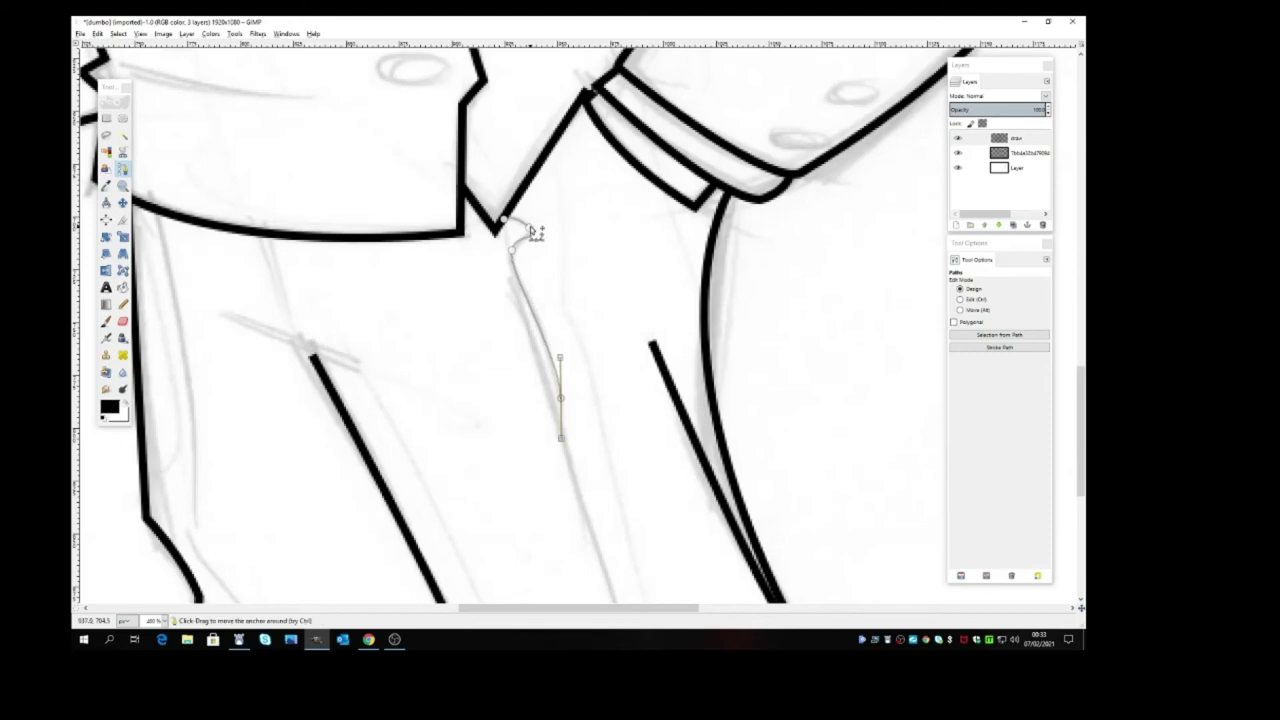
{"action": "mouse_move", "coordinate": [530, 227]}
{"action": "left_mouse_down"}
{"action": "mouse_move", "coordinate": [544, 242]}
{"action": "mouse_move", "coordinate": [519, 251]}
{"action": "mouse_move", "coordinate": [522, 234]}
{"action": "left_mouse_up"}
{"action": "left_click", "coordinate": [1024, 347]}
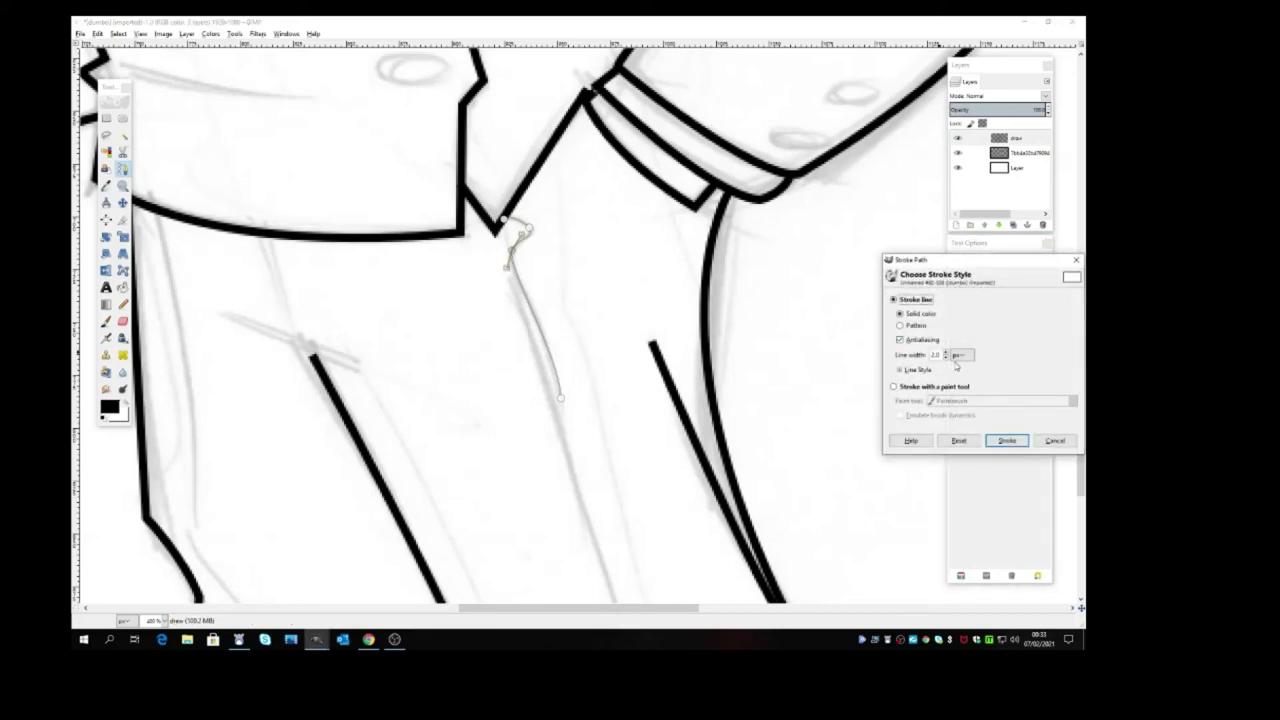
{"action": "left_click", "coordinate": [1007, 440]}
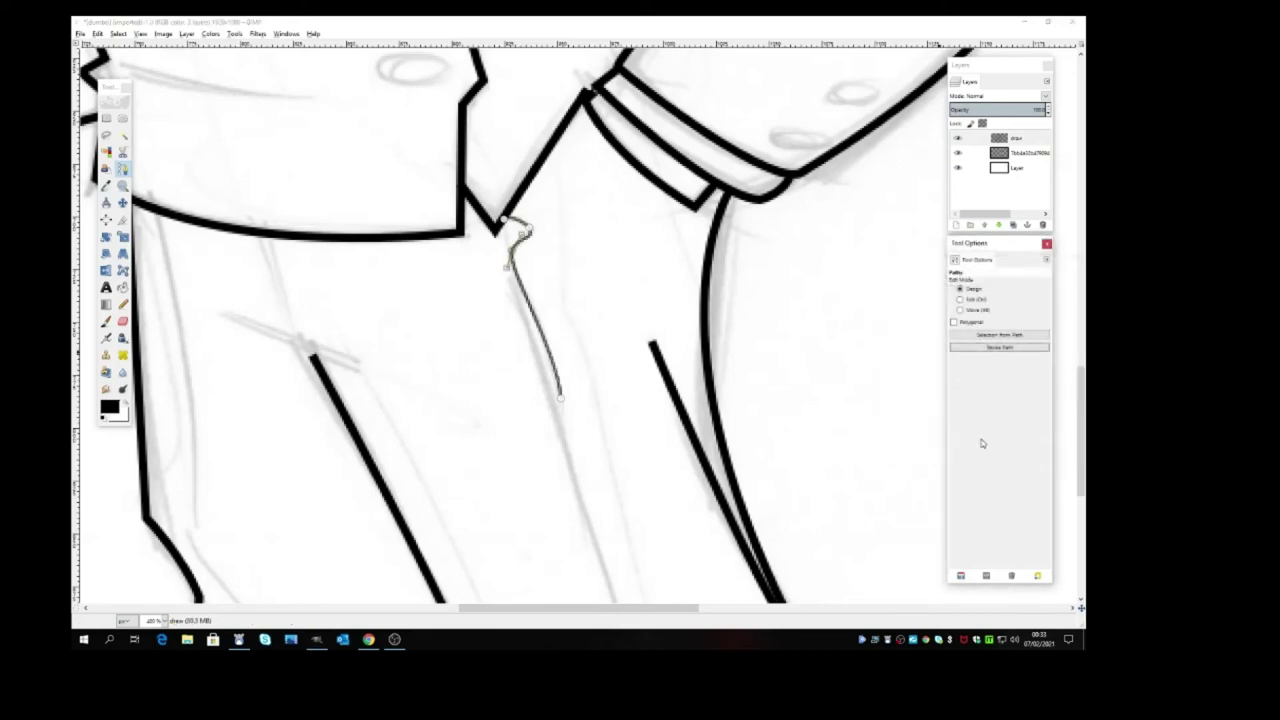
Draw a curved three-anchor path down the trouser crease from under the jacket to the shoe
{"action": "key", "text": "m"}
{"action": "scroll", "coordinate": [378, 252], "scroll_direction": "down", "scroll_amount": 6}
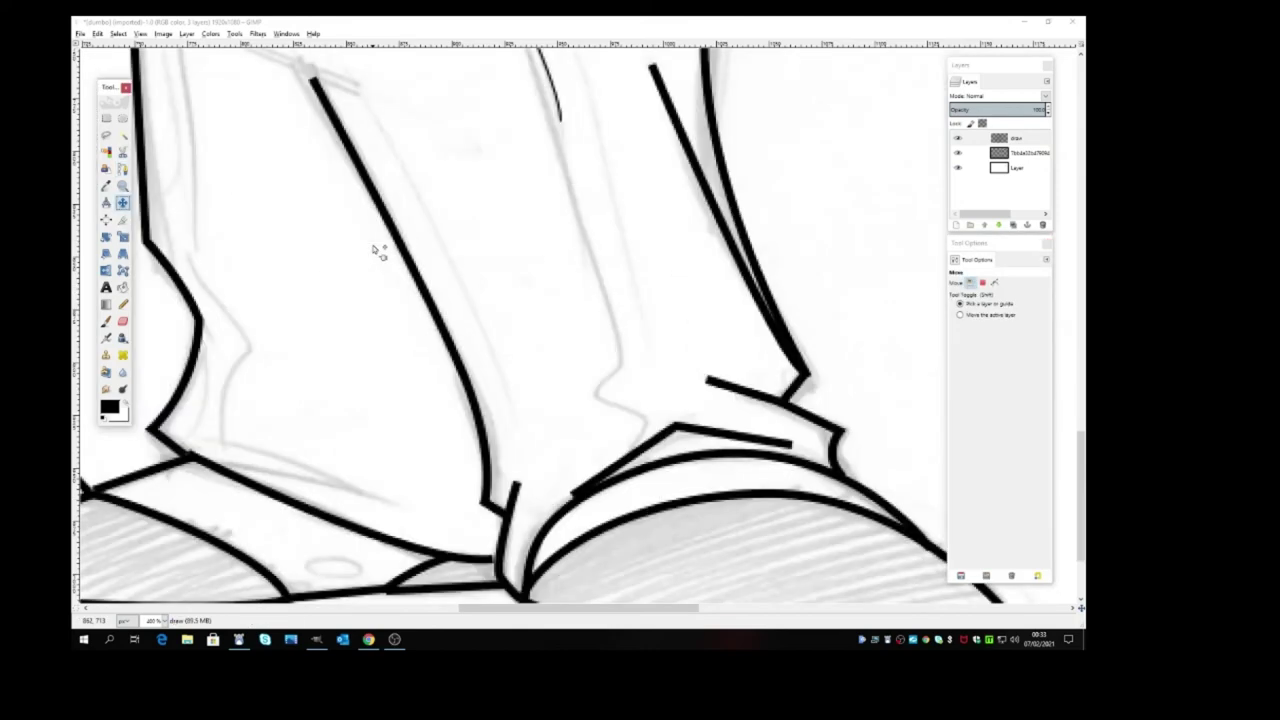
{"action": "scroll", "coordinate": [537, 290], "scroll_direction": "up", "scroll_amount": 3}
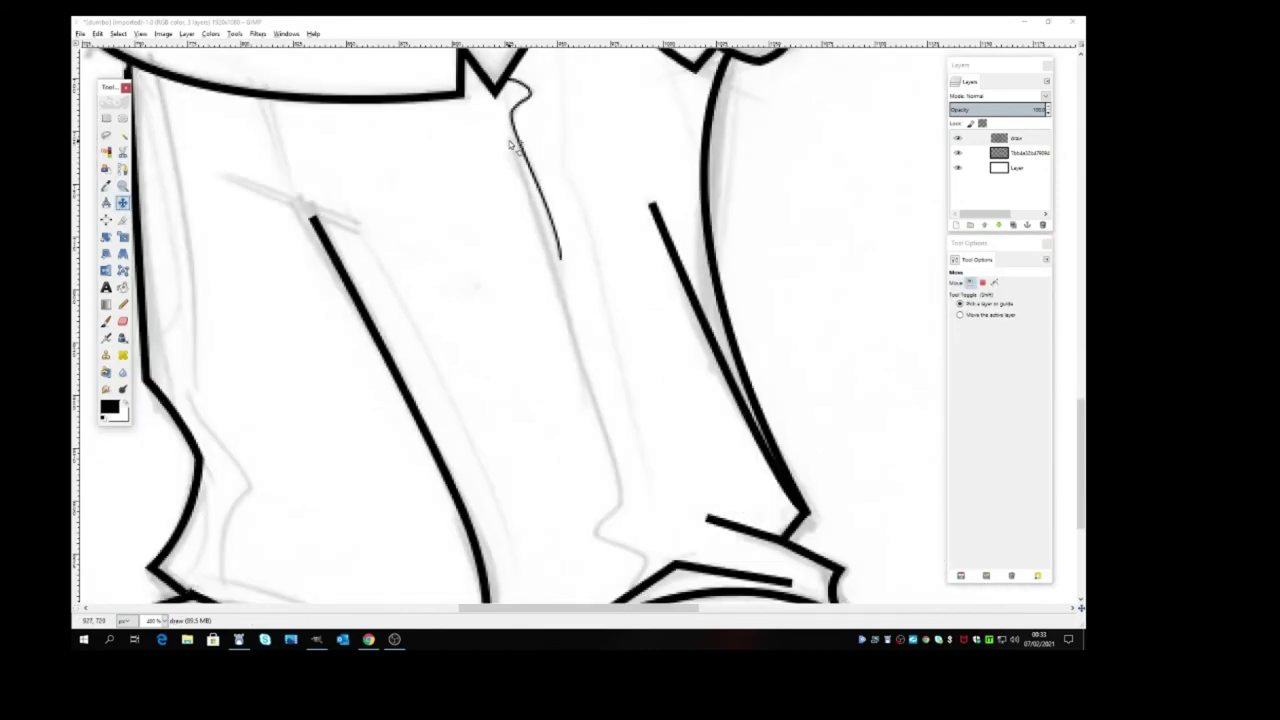
{"action": "left_click", "coordinate": [122, 168]}
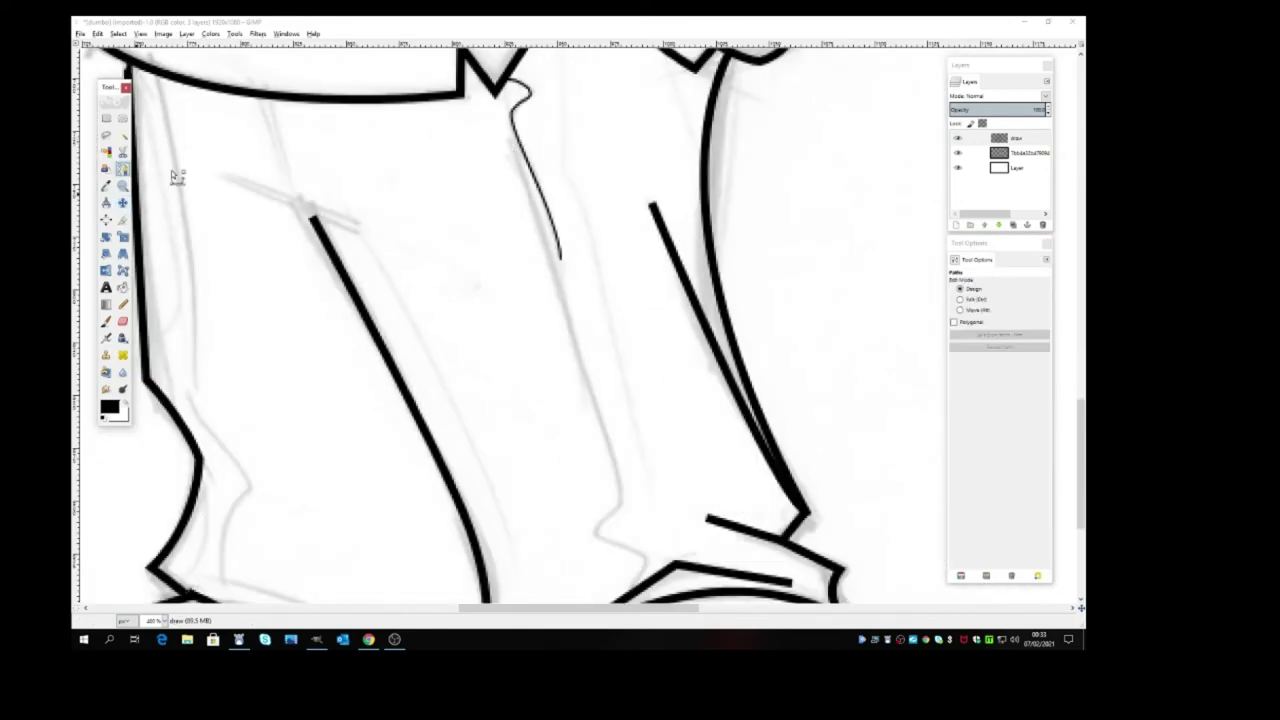
{"action": "left_click", "coordinate": [510, 139]}
{"action": "left_click_drag", "start_coordinate": [622, 501], "coordinate": [620, 537]}
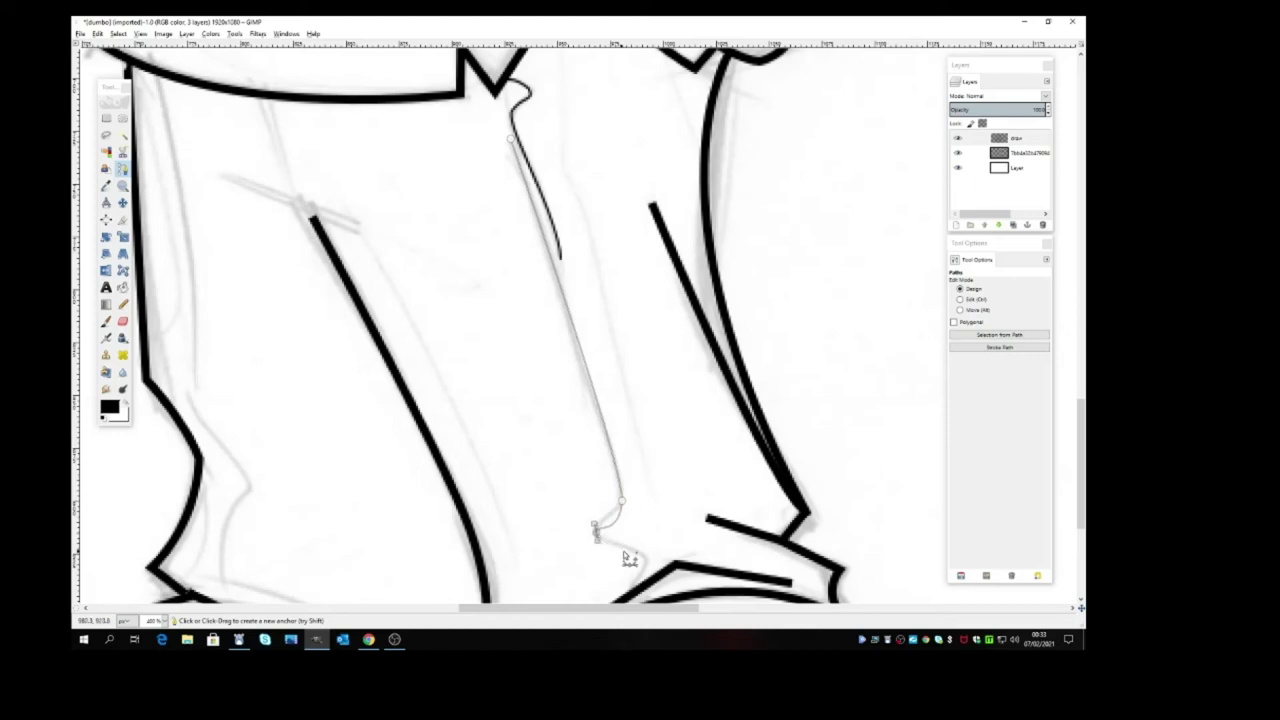
{"action": "left_click", "coordinate": [641, 549]}
{"action": "left_click_drag", "start_coordinate": [645, 565], "coordinate": [644, 566]}
Refine the crease curve's anchors and stroke it as a 1 px black line
{"action": "left_click_drag", "start_coordinate": [623, 501], "coordinate": [626, 524]}
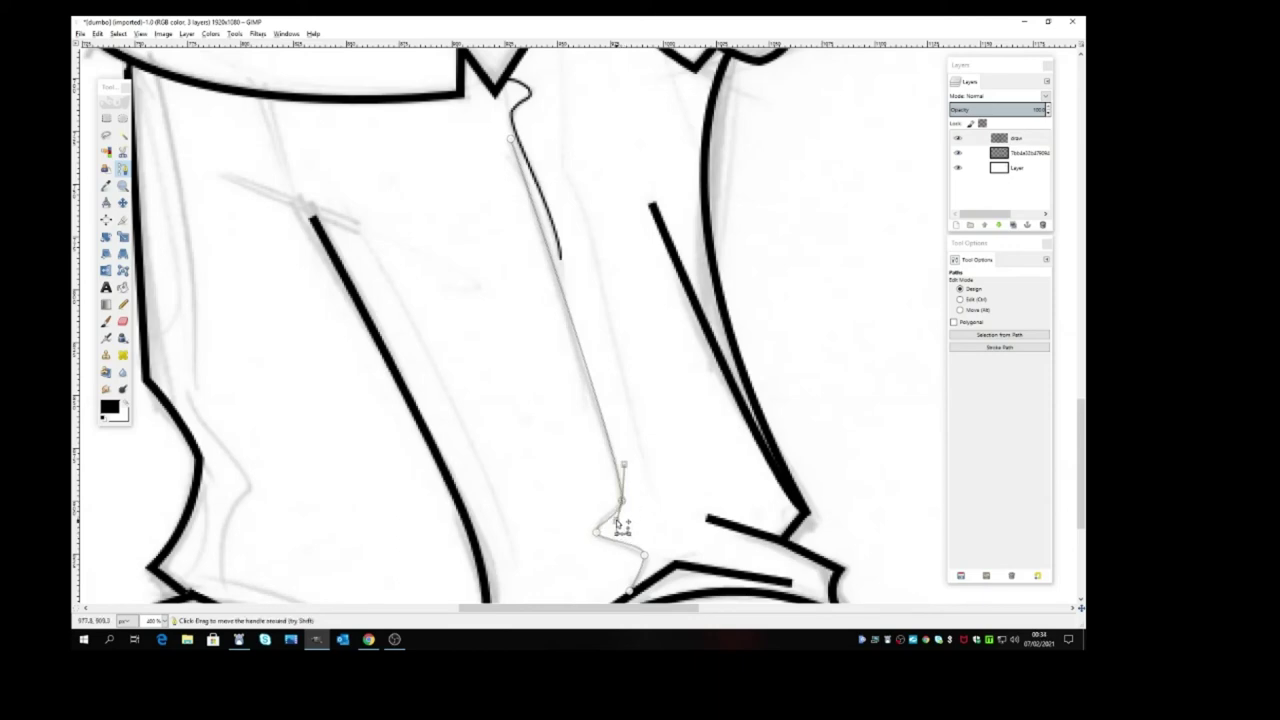
{"action": "scroll", "coordinate": [695, 552], "scroll_direction": "down", "scroll_amount": 3}
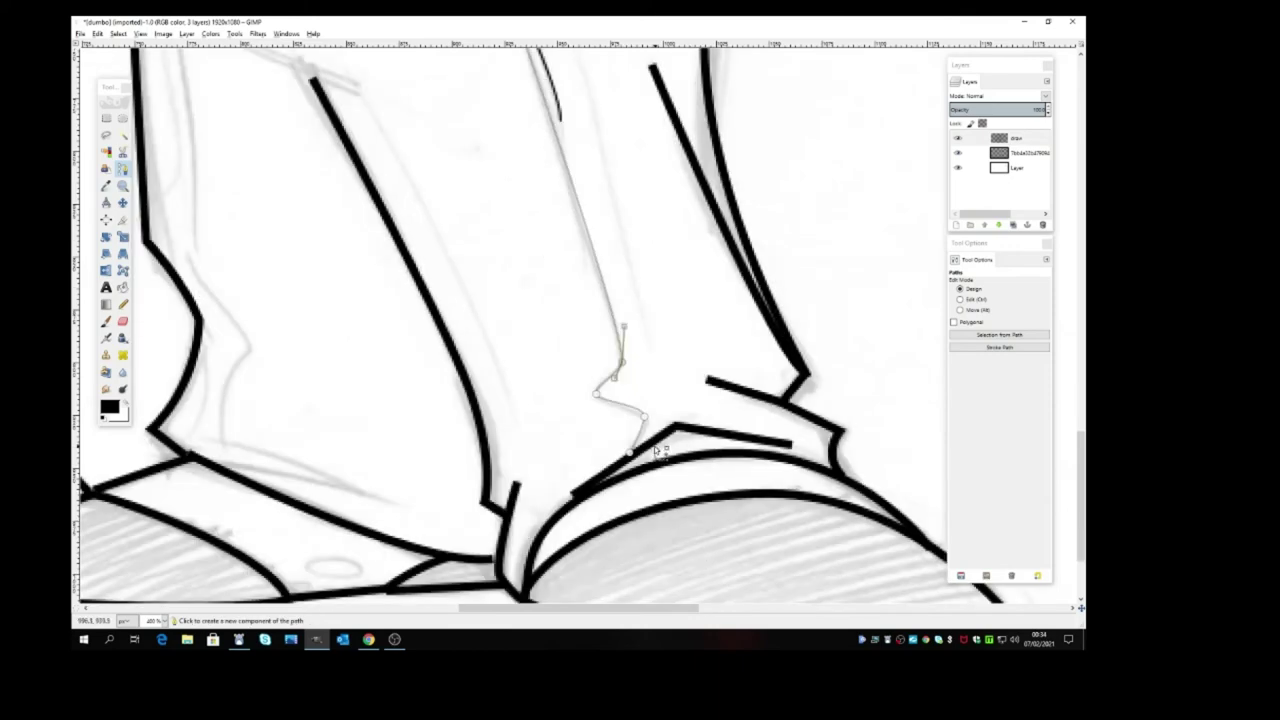
{"action": "left_click", "coordinate": [644, 418]}
{"action": "left_click", "coordinate": [1000, 347]}
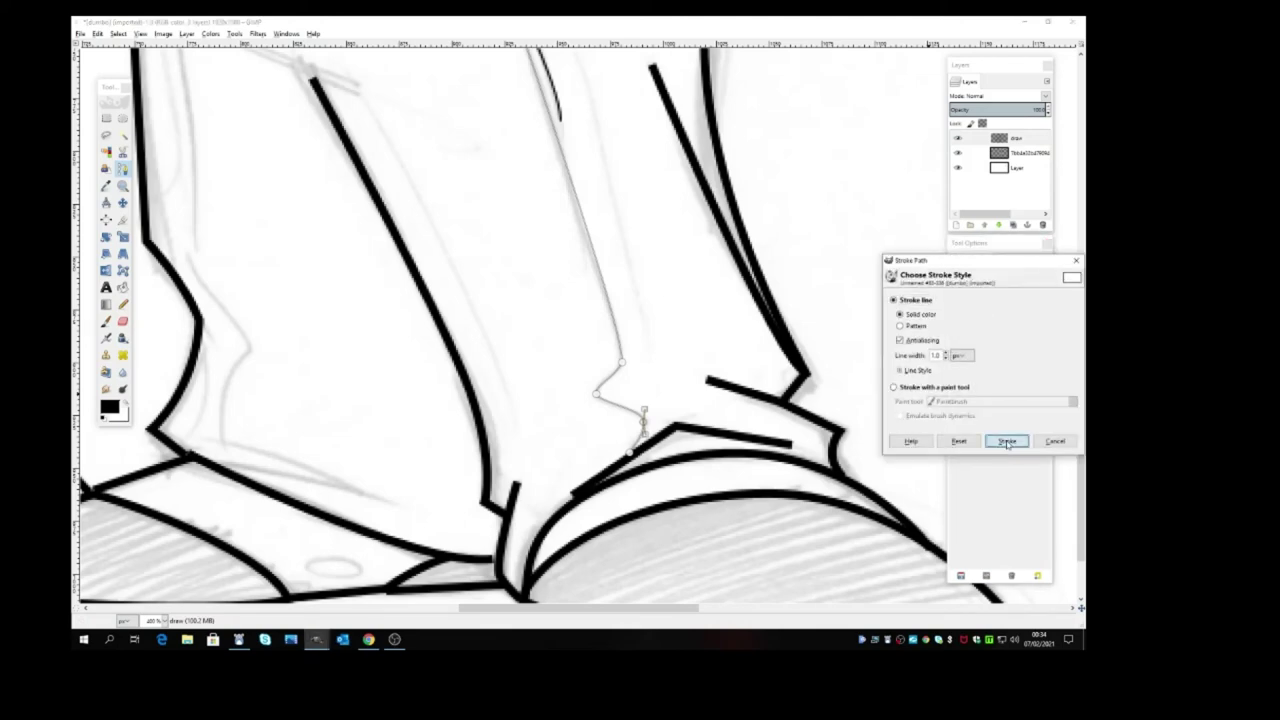
{"action": "left_click", "coordinate": [1006, 441]}
{"action": "left_click", "coordinate": [122, 203]}
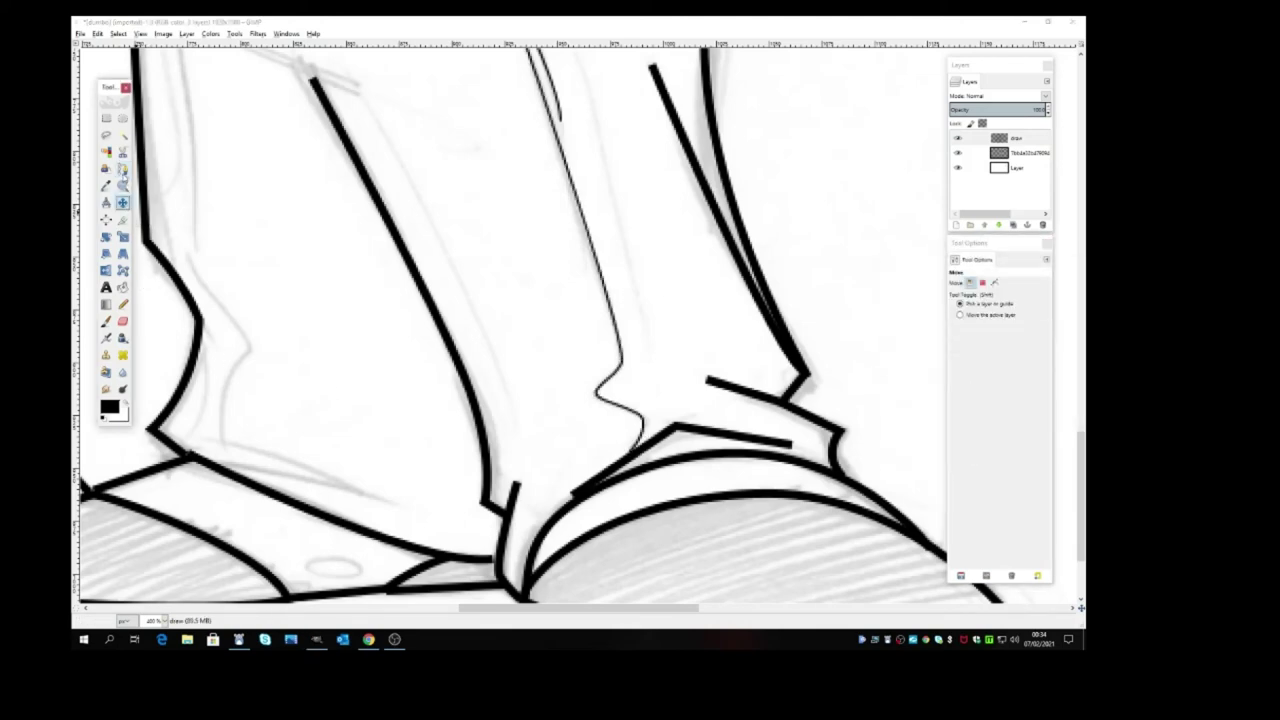
Draw and stroke a second thin curved crease line beside the first down the trouser
{"action": "key", "text": "b"}
{"action": "scroll", "coordinate": [440, 388], "scroll_direction": "up", "scroll_amount": 3}
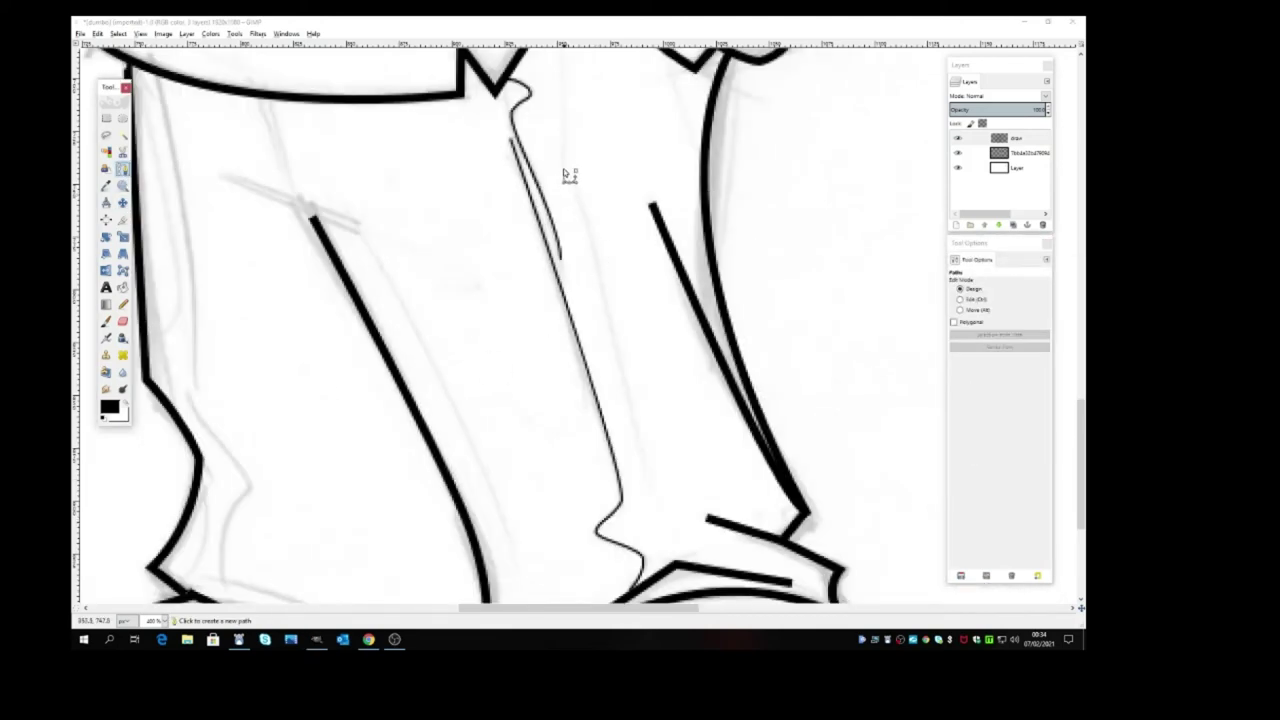
{"action": "left_click", "coordinate": [650, 460]}
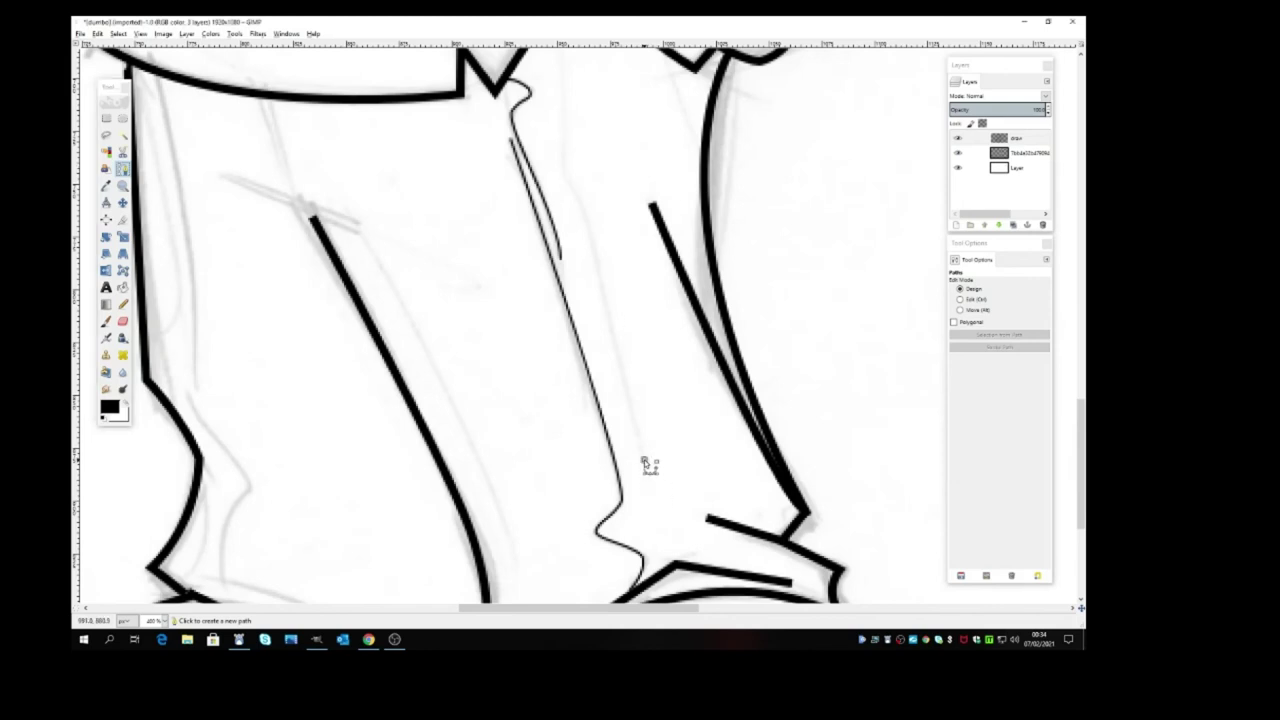
{"action": "scroll", "coordinate": [655, 500], "scroll_direction": "up", "scroll_amount": 6}
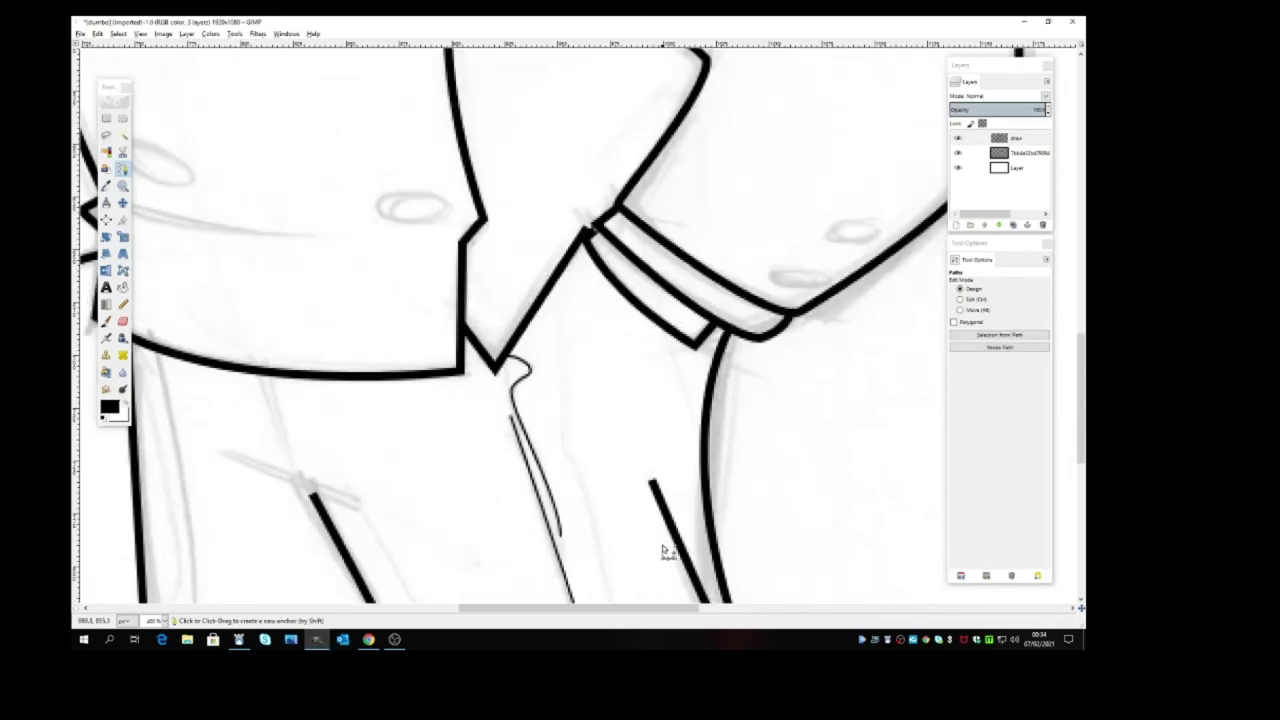
{"action": "left_click", "coordinate": [551, 442]}
{"action": "left_click_drag", "start_coordinate": [544, 445], "coordinate": [539, 443]}
{"action": "left_click", "coordinate": [561, 332]}
{"action": "left_click", "coordinate": [568, 452]}
{"action": "left_click_drag", "start_coordinate": [563, 449], "coordinate": [575, 434]}
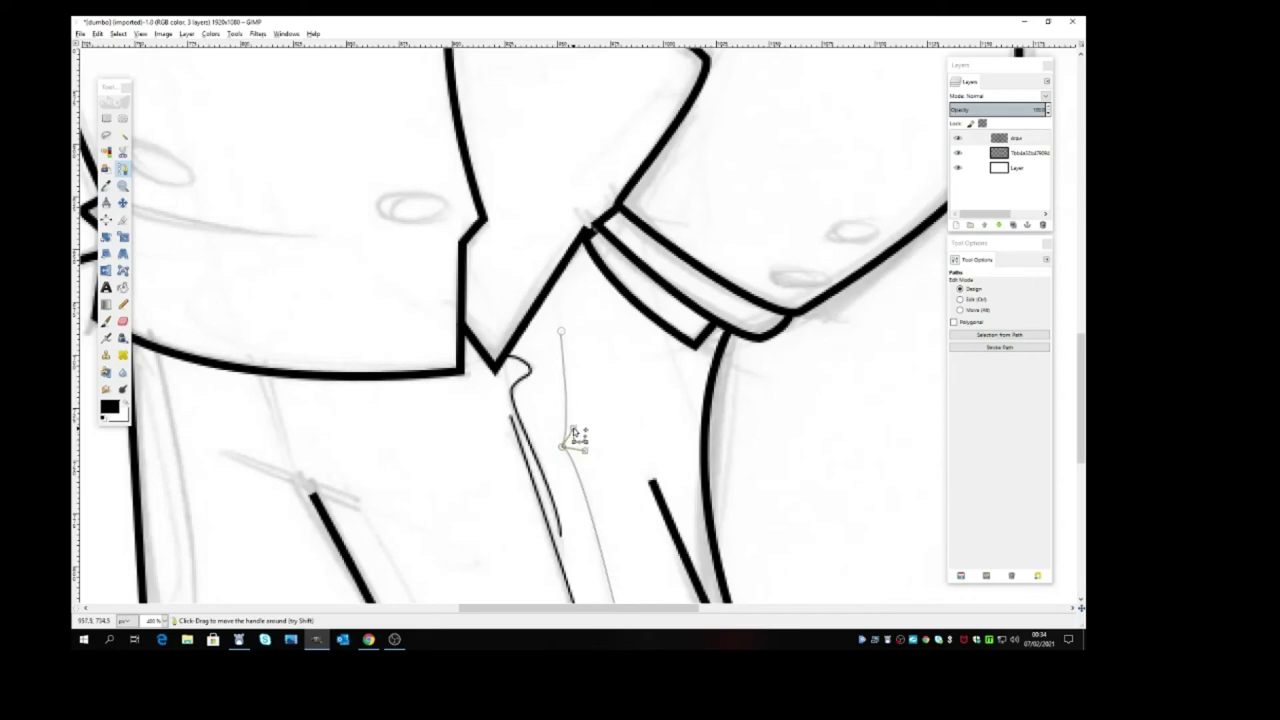
{"action": "left_click", "coordinate": [1040, 347]}
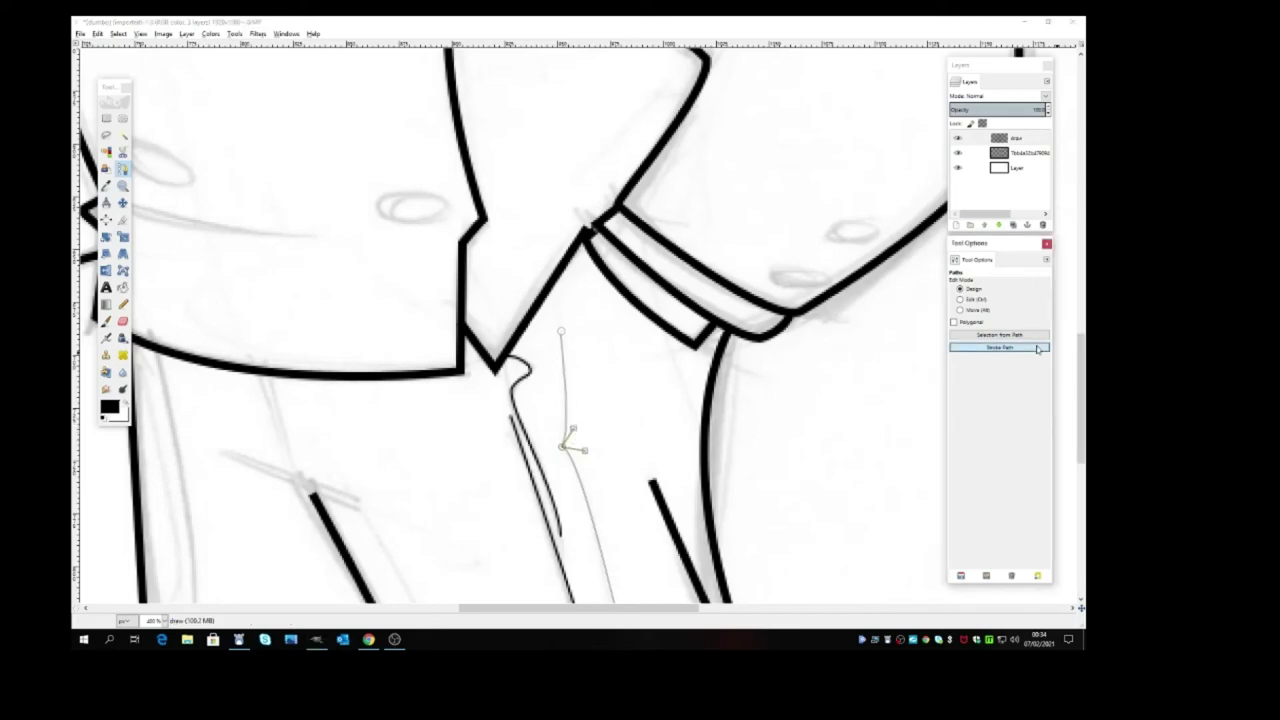
{"action": "left_click", "coordinate": [1007, 439]}
{"action": "scroll", "coordinate": [645, 342], "scroll_direction": "down", "scroll_amount": 10}
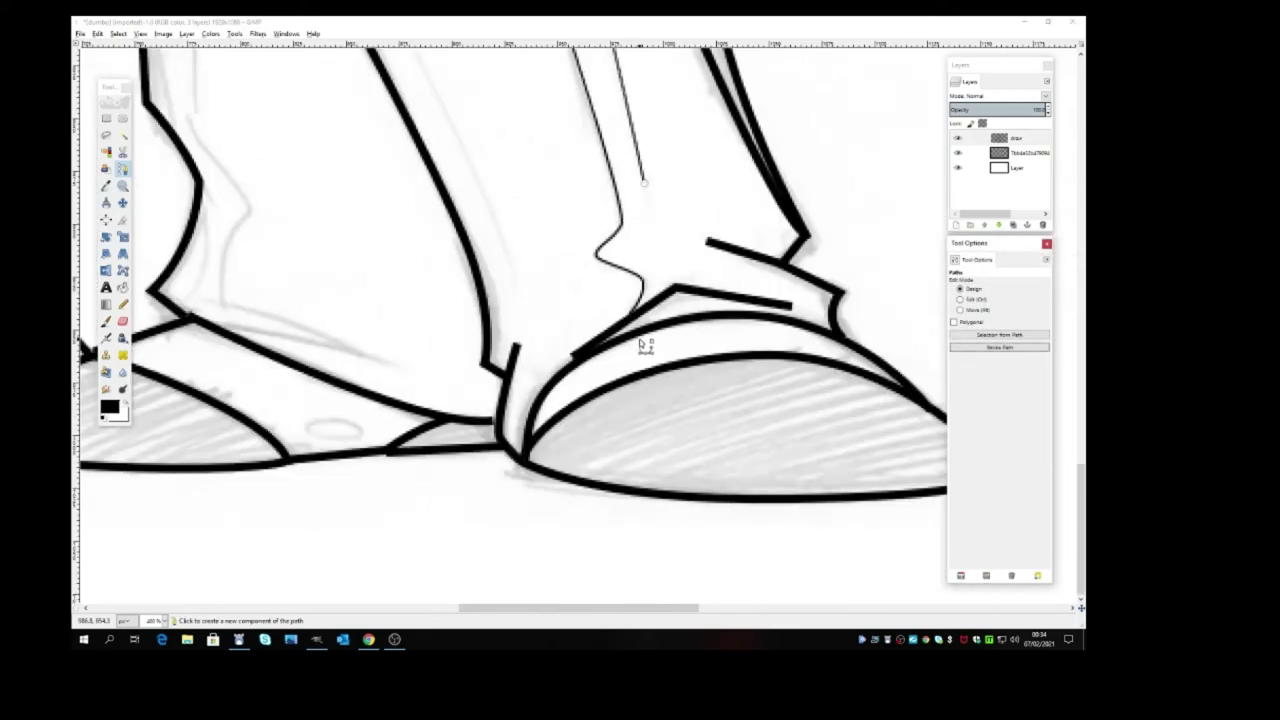
{"action": "scroll", "coordinate": [668, 375], "scroll_direction": "up", "scroll_amount": 3}
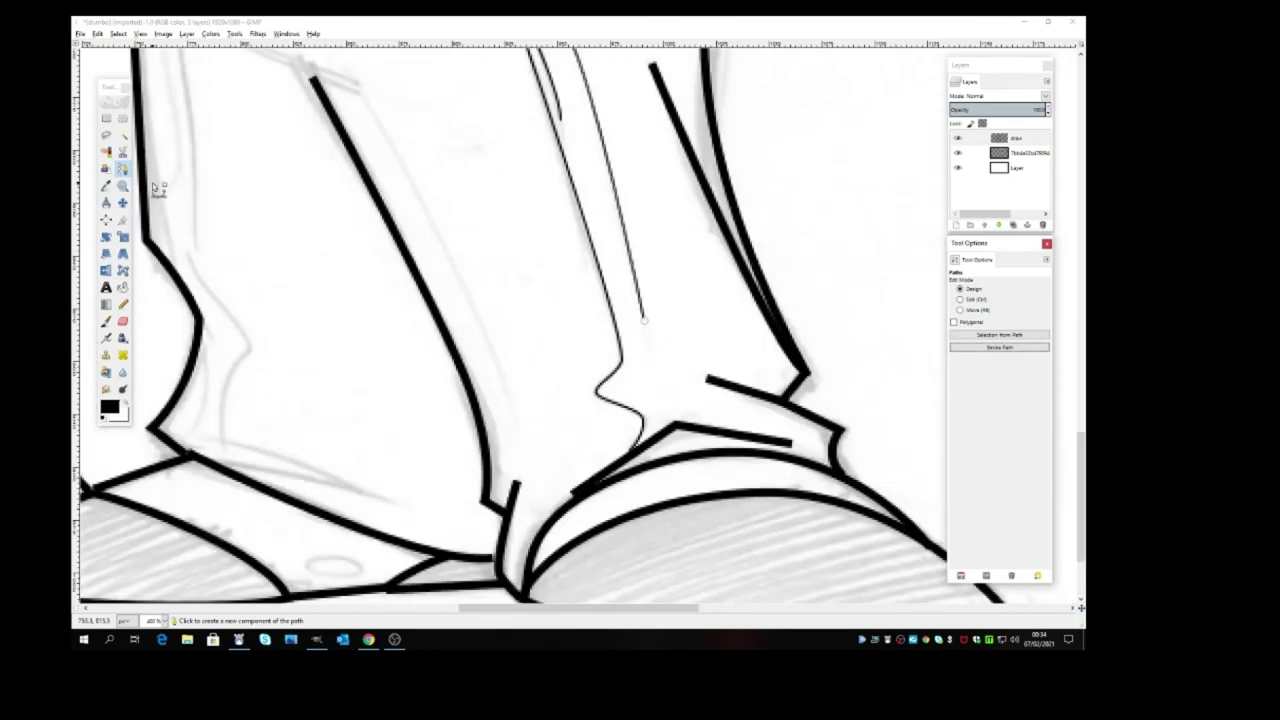
{"action": "left_click", "coordinate": [106, 202]}
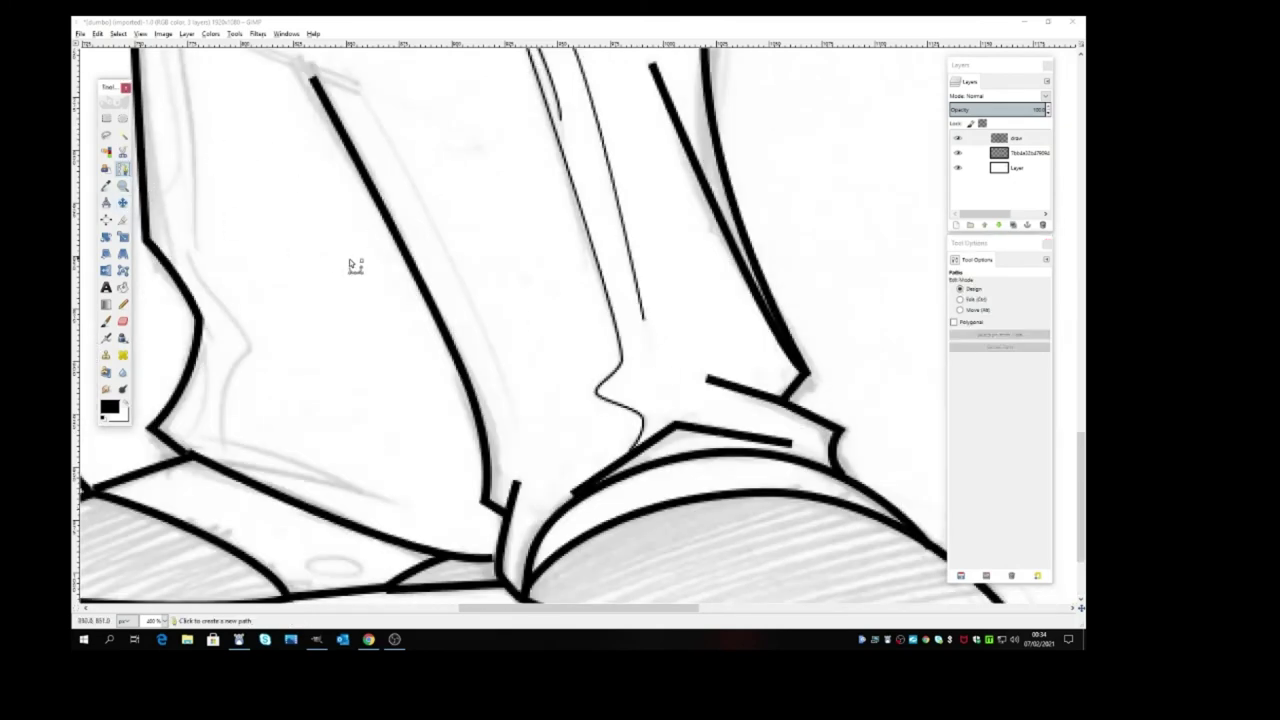
Stroke a thin black curve paralleling the left trouser leg's outline
{"action": "scroll", "coordinate": [350, 265], "scroll_direction": "up", "scroll_amount": 3}
{"action": "scroll", "coordinate": [350, 265], "scroll_direction": "down", "scroll_amount": 3}
{"action": "left_click", "coordinate": [516, 428]}
{"action": "scroll", "coordinate": [543, 486], "scroll_direction": "up", "scroll_amount": 3}
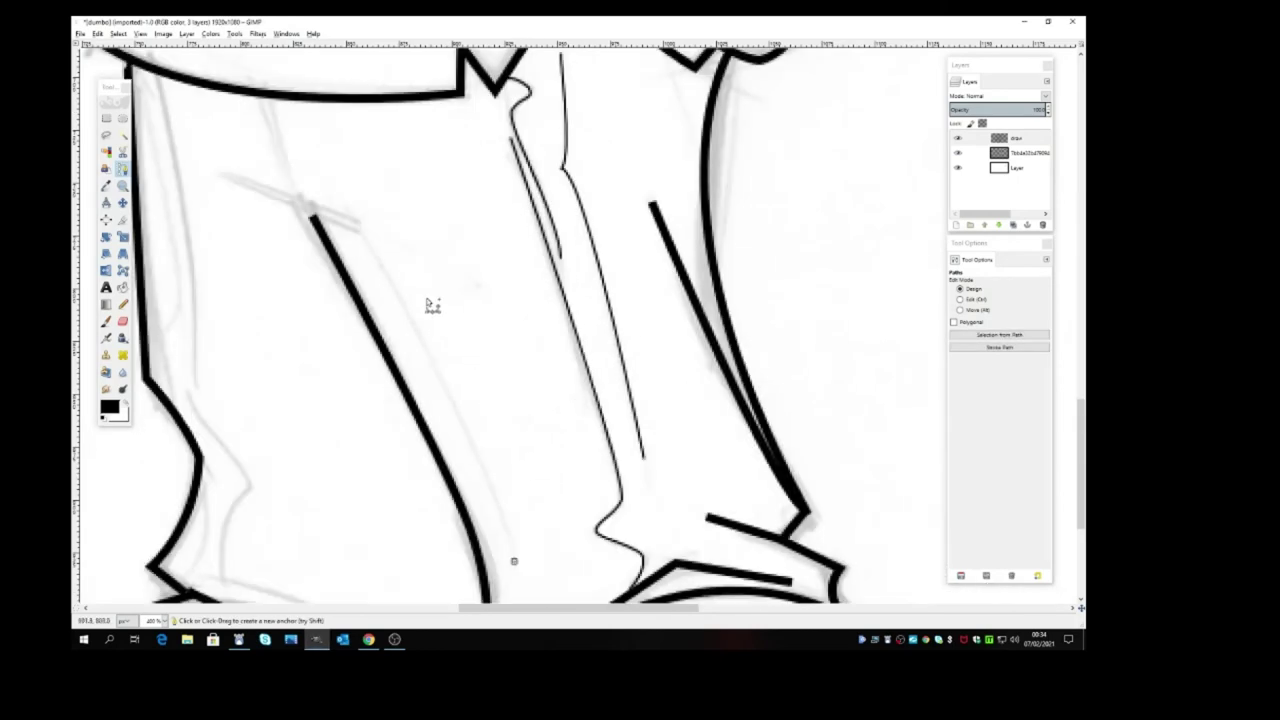
{"action": "mouse_move", "coordinate": [350, 211]}
{"action": "left_mouse_down"}
{"action": "mouse_move", "coordinate": [291, 177]}
{"action": "mouse_move", "coordinate": [268, 118]}
{"action": "left_mouse_up"}
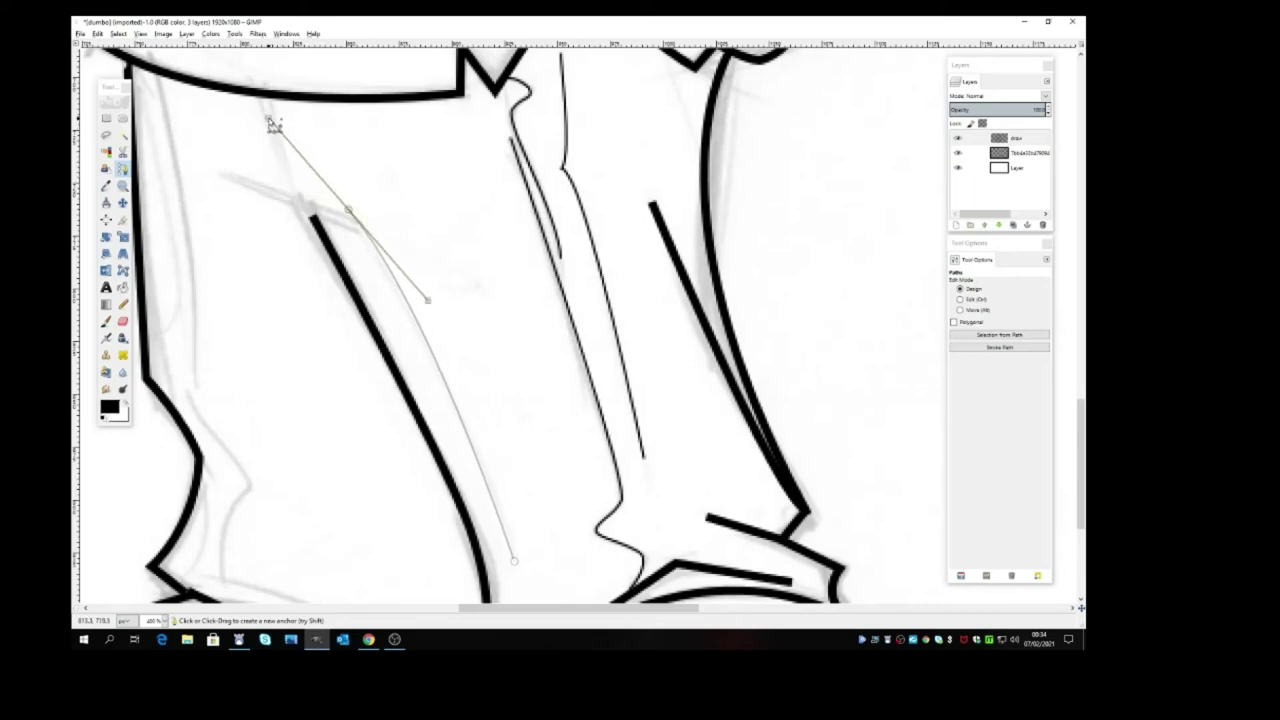
{"action": "left_click", "coordinate": [1000, 347]}
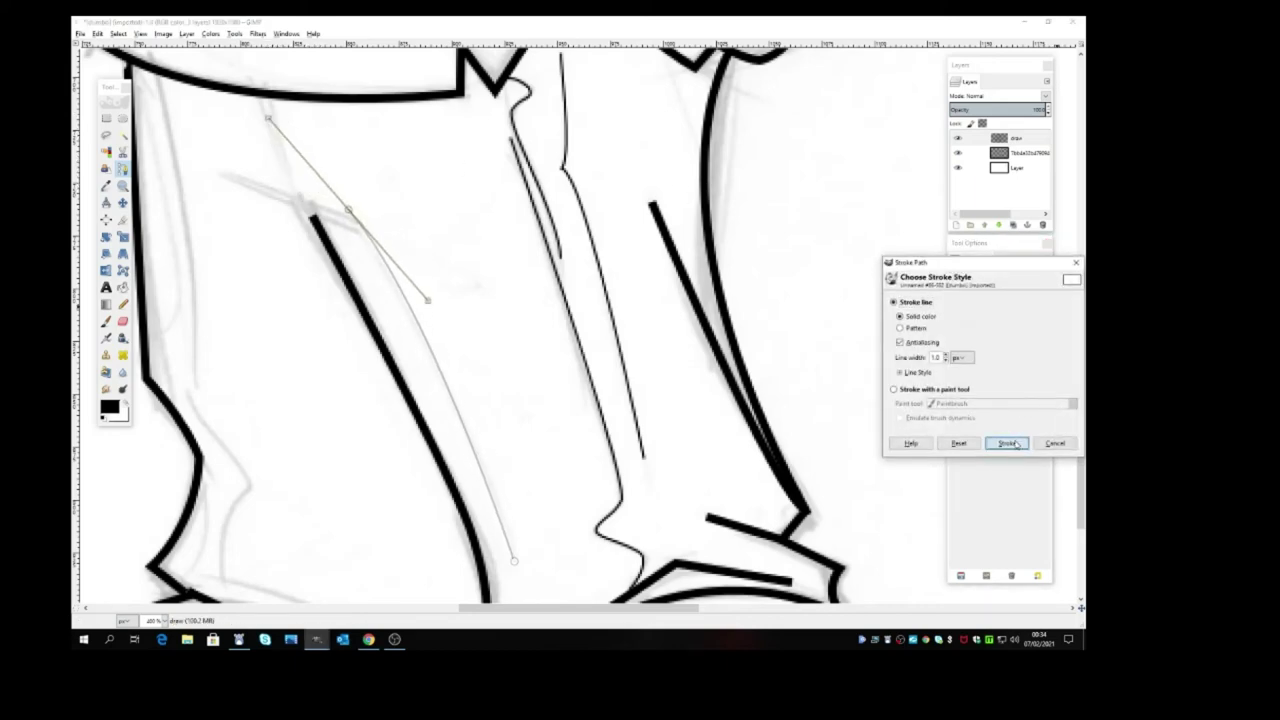
{"action": "left_click", "coordinate": [1007, 442]}
{"action": "key", "text": "Escape"}
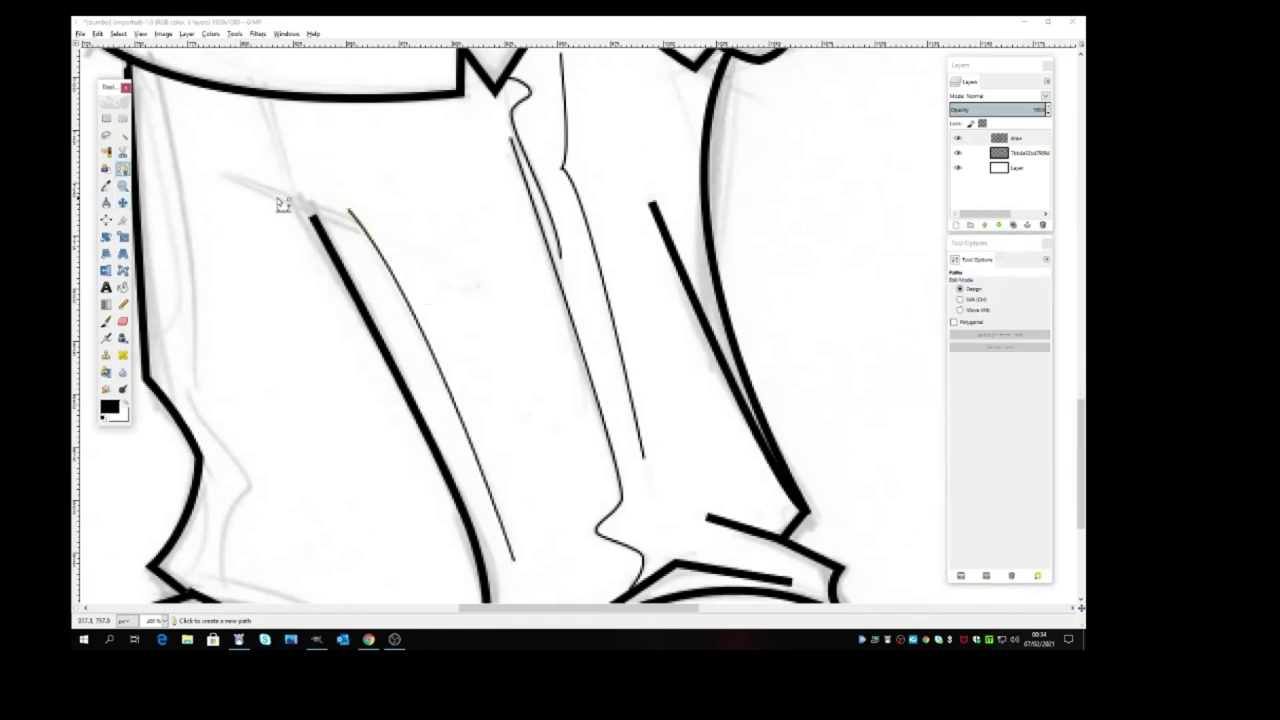
Stroke two short thin fold lines on the left trouser leg
{"action": "left_click", "coordinate": [356, 231]}
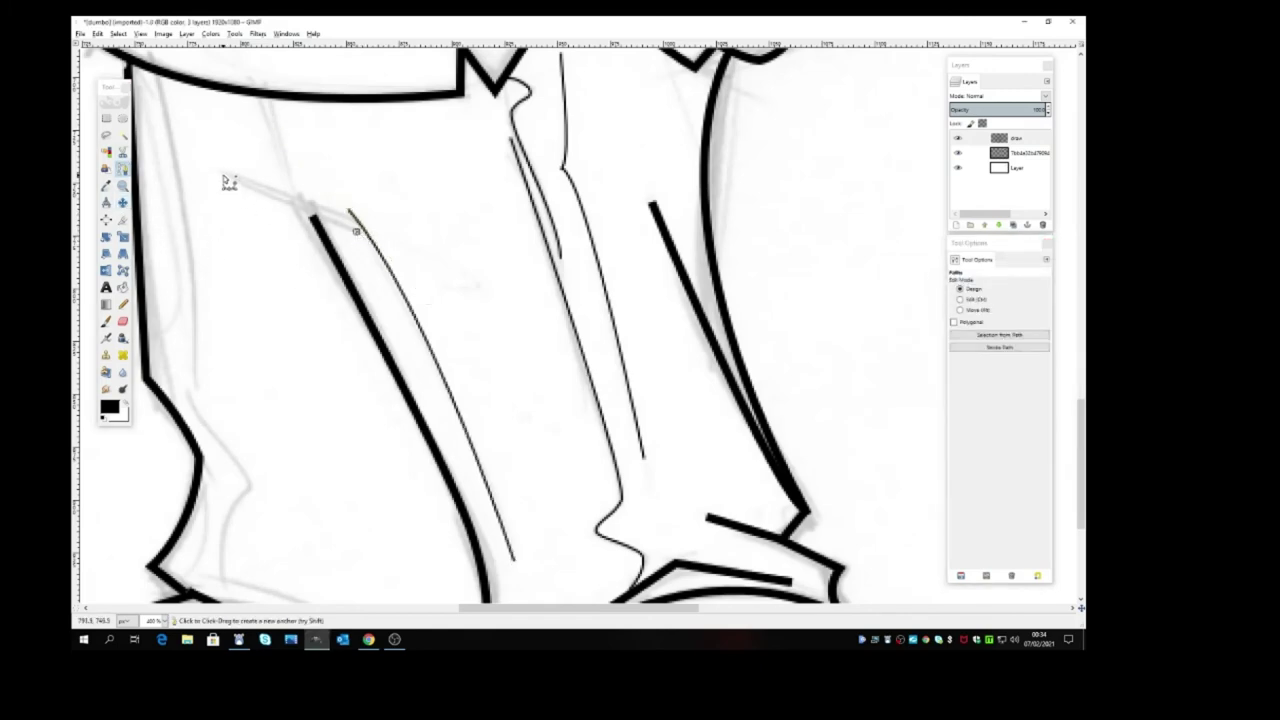
{"action": "left_click", "coordinate": [221, 175]}
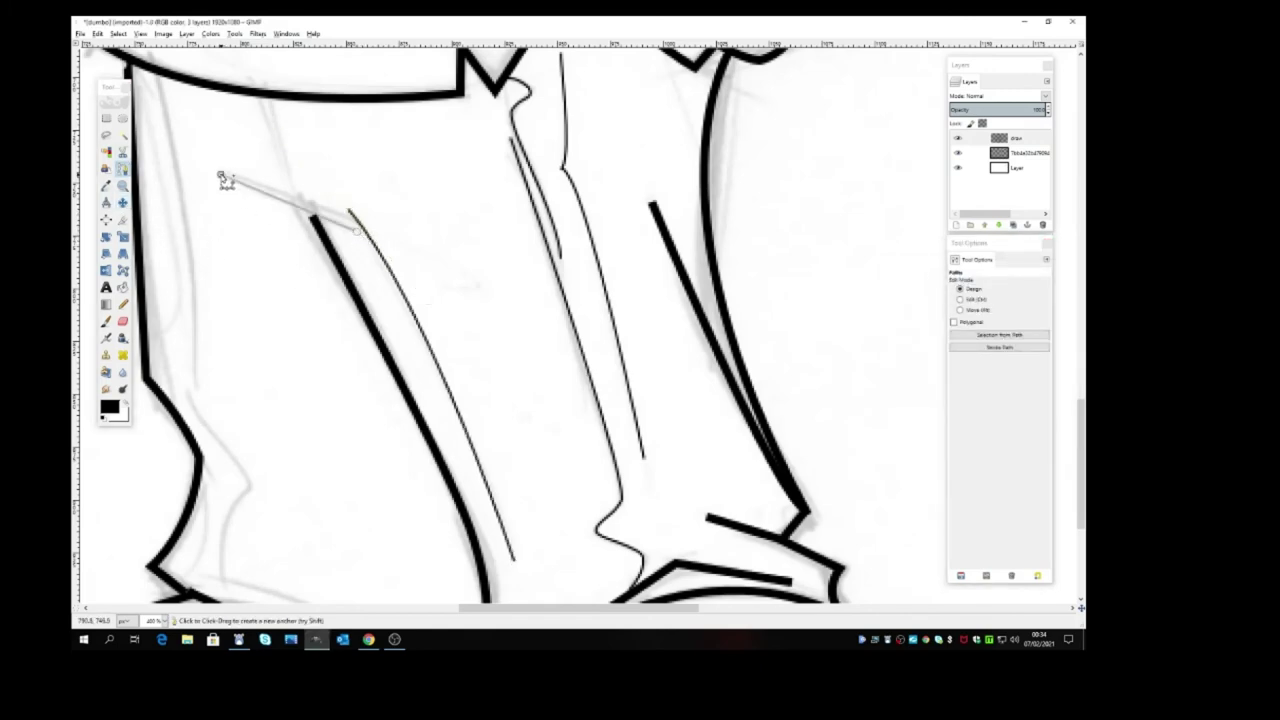
{"action": "left_click", "coordinate": [985, 348]}
{"action": "left_click", "coordinate": [1007, 440]}
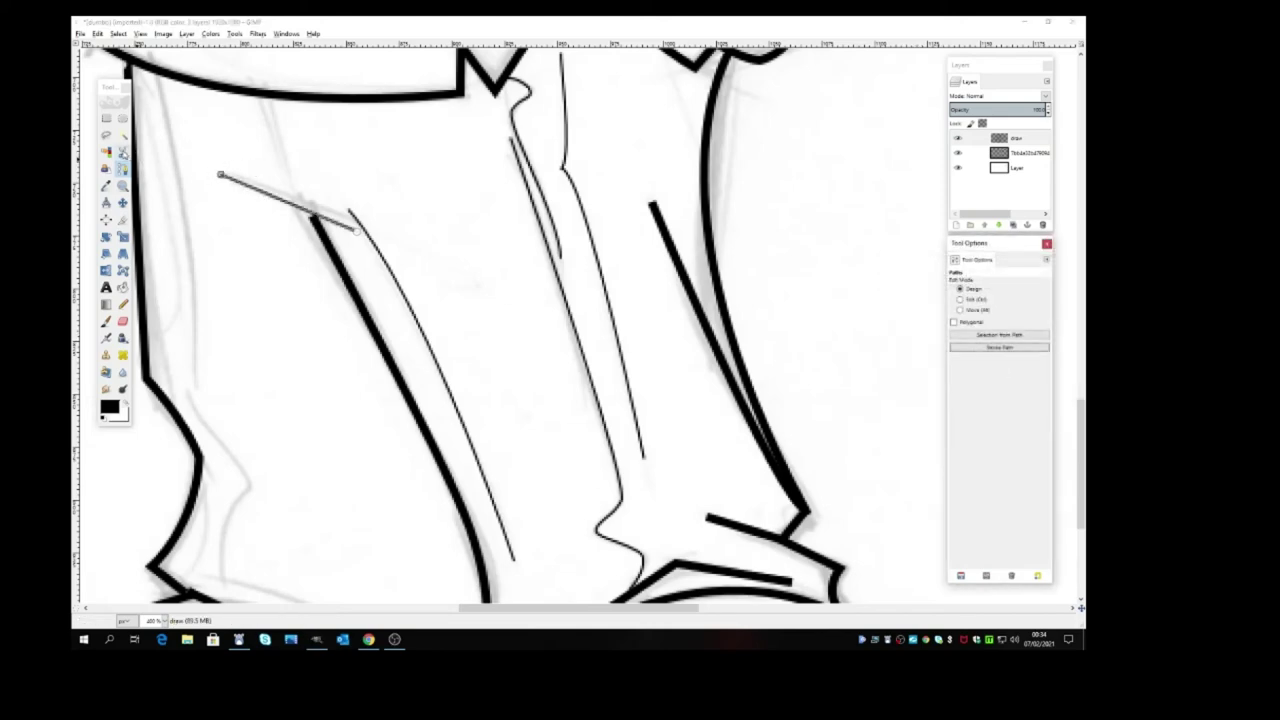
{"action": "left_click", "coordinate": [122, 202]}
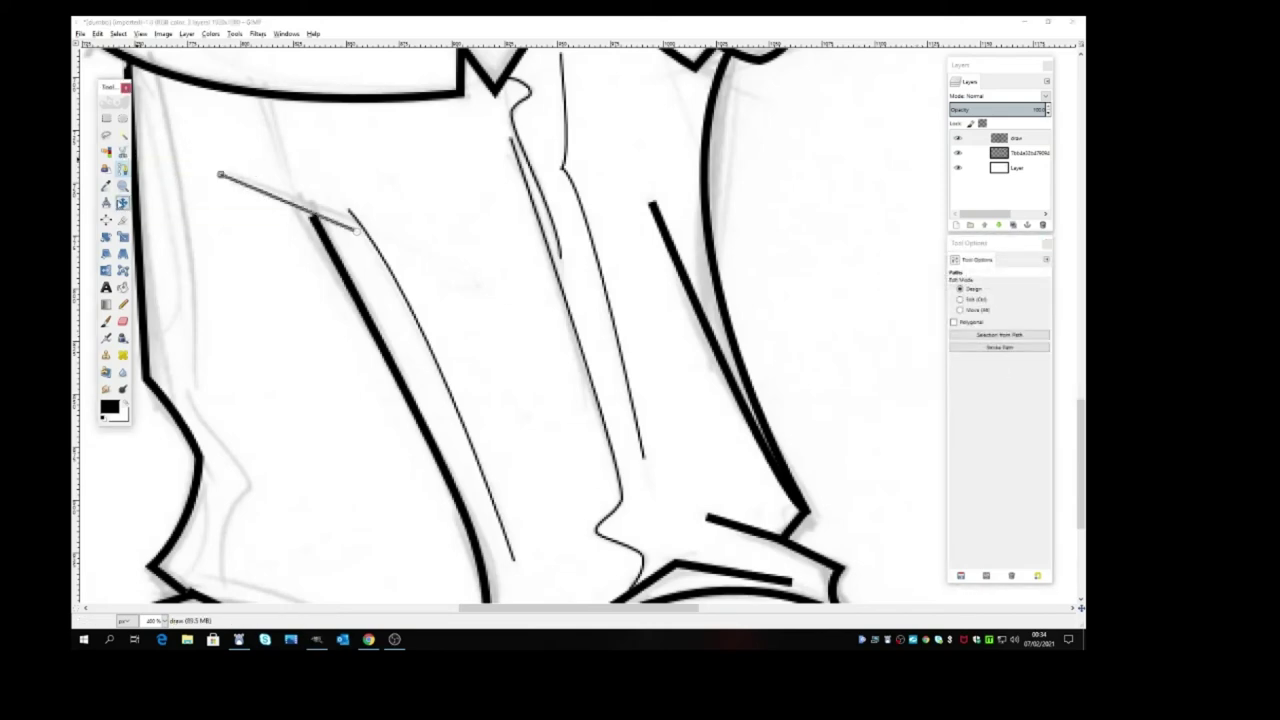
{"action": "left_click", "coordinate": [122, 168]}
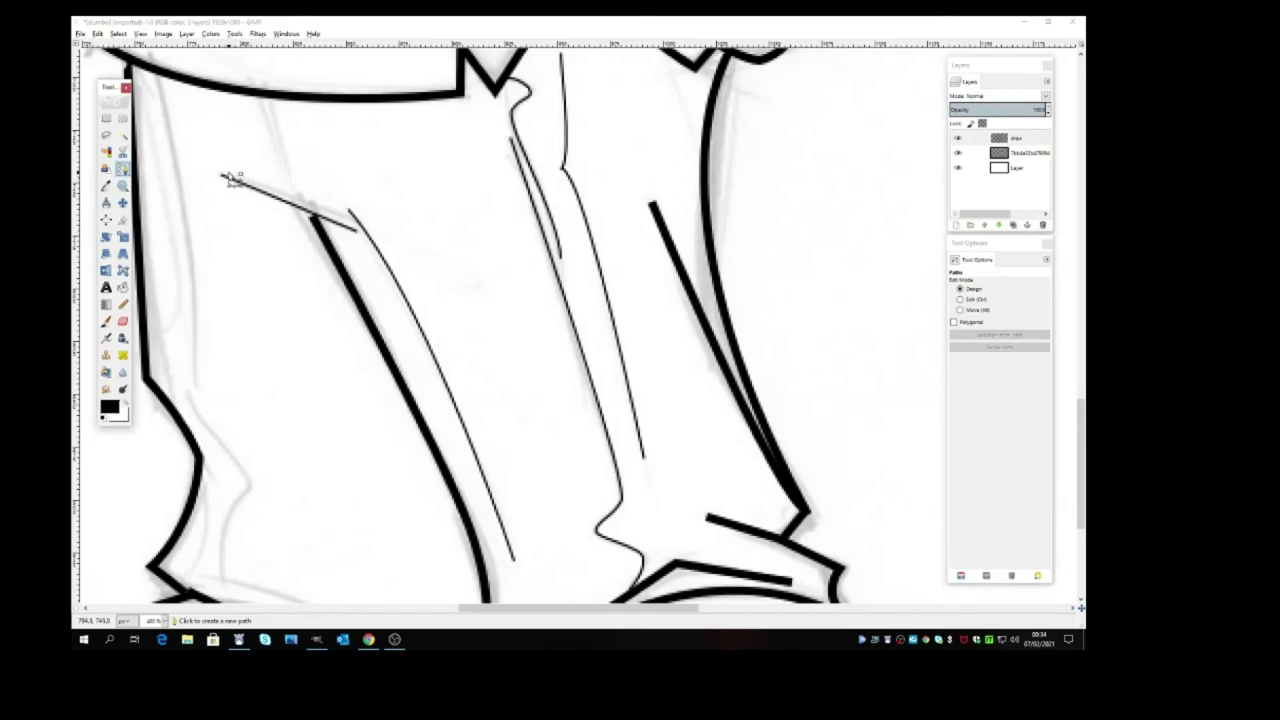
{"action": "left_click", "coordinate": [229, 176]}
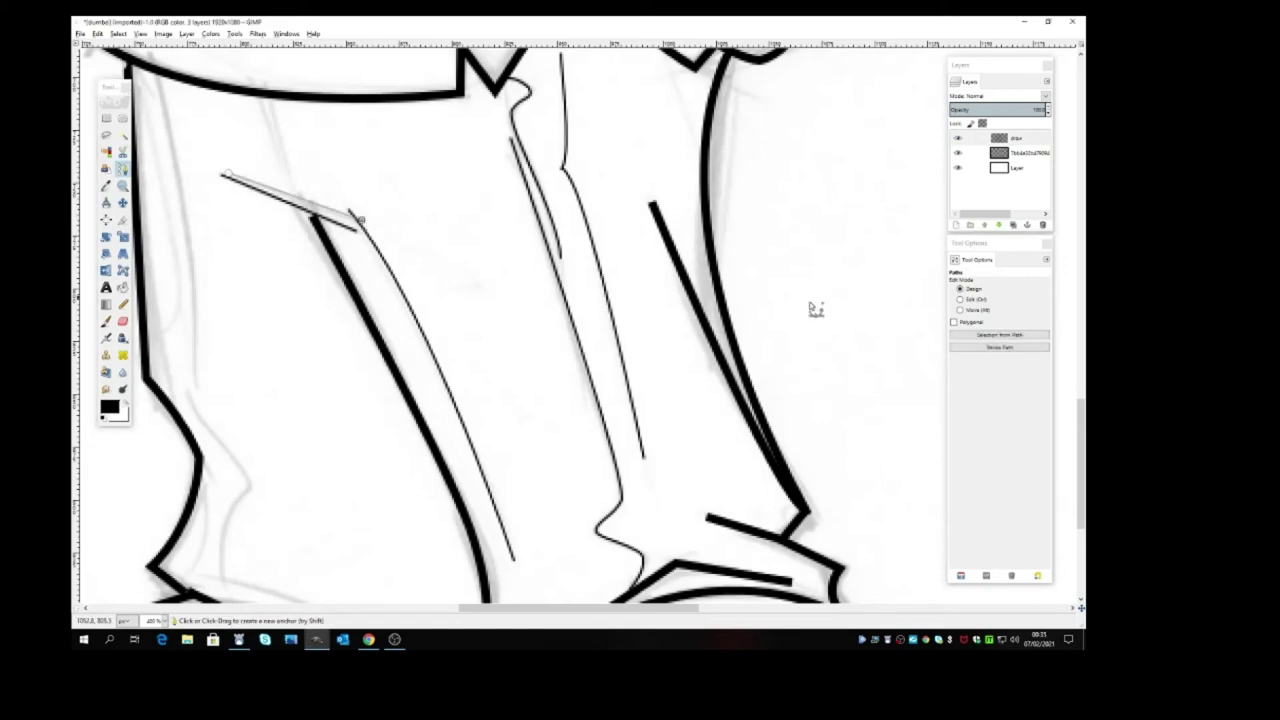
{"action": "left_click", "coordinate": [1000, 347]}
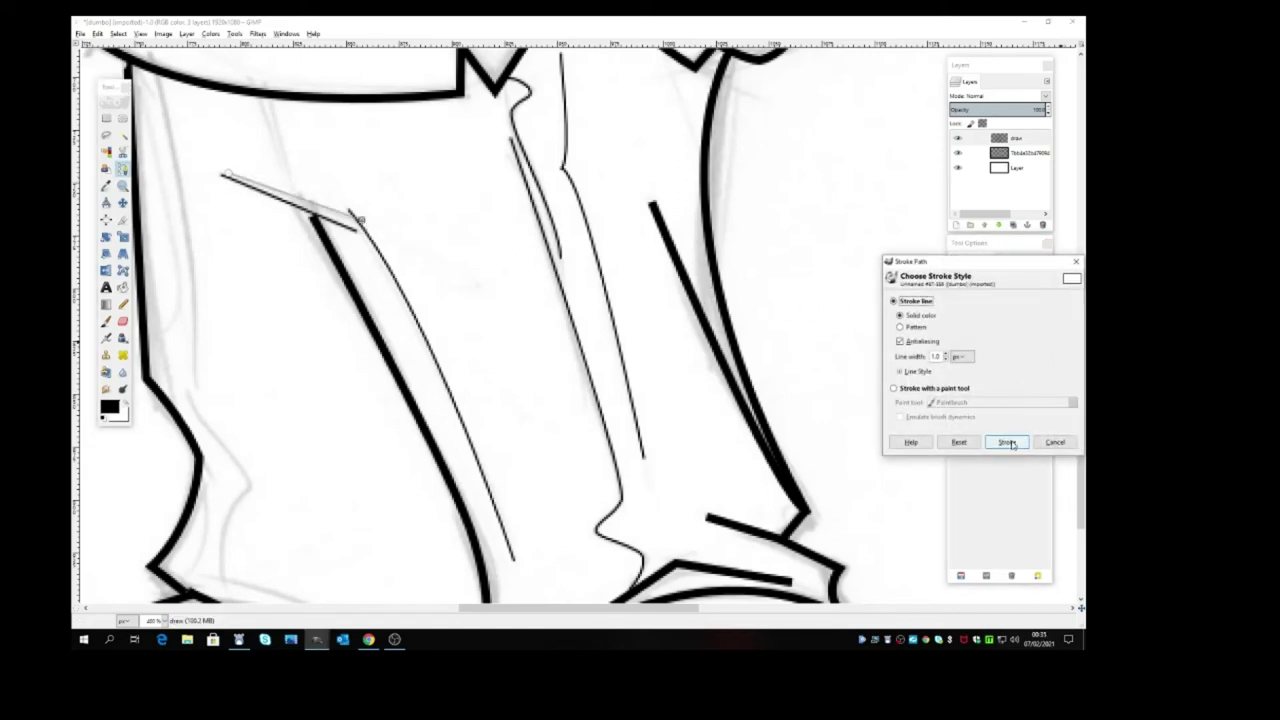
{"action": "left_click", "coordinate": [1006, 440]}
{"action": "left_click", "coordinate": [122, 169]}
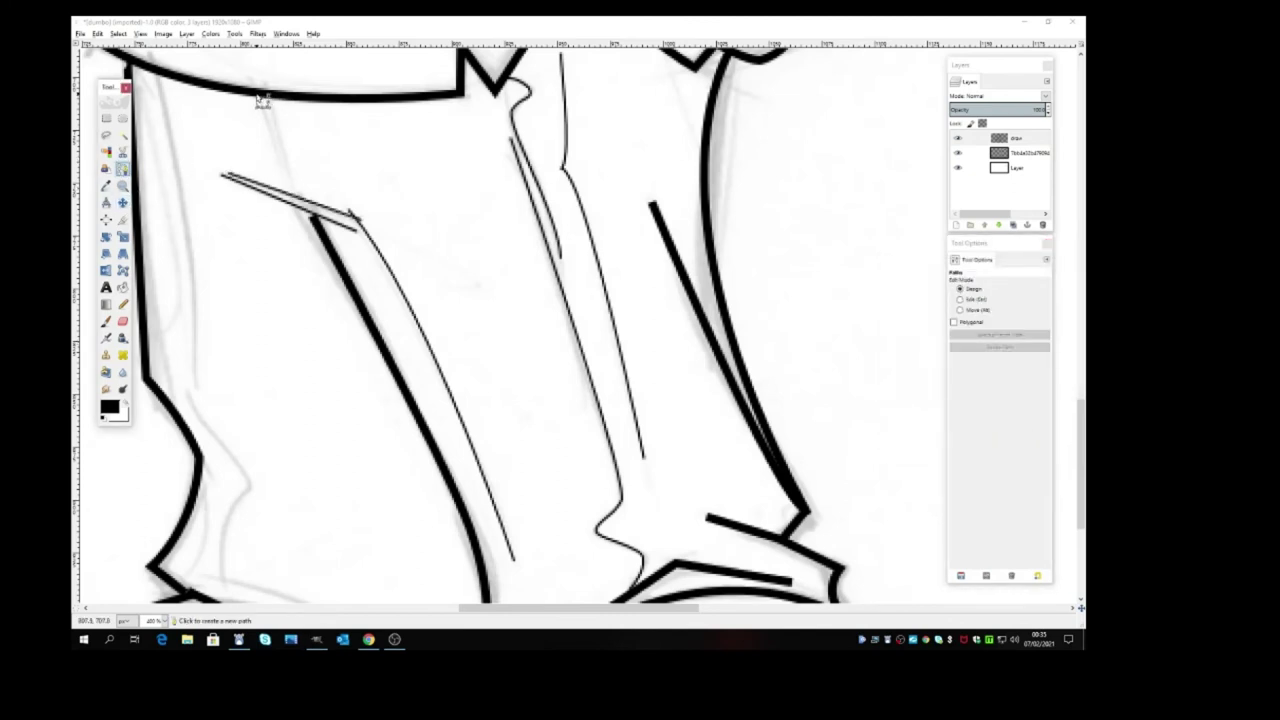
Stroke two more short thin black lines just below the jacket hem
{"action": "left_click", "coordinate": [285, 175]}
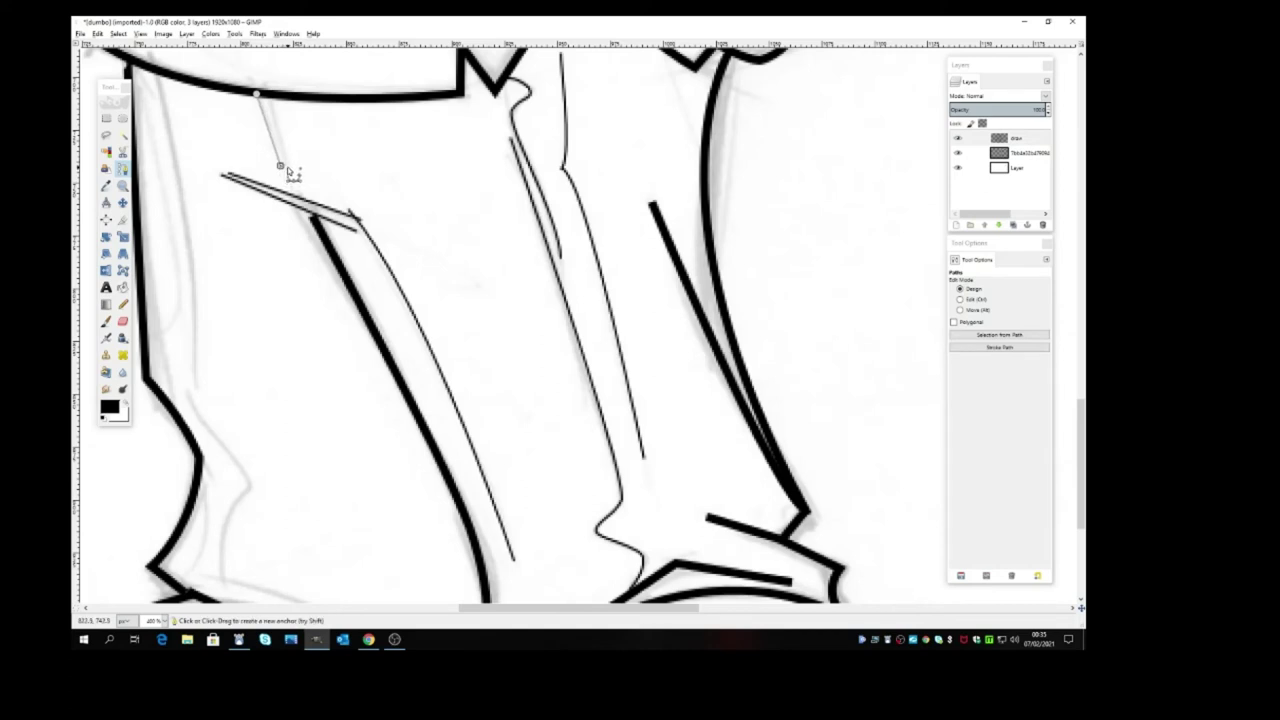
{"action": "left_click", "coordinate": [1032, 347]}
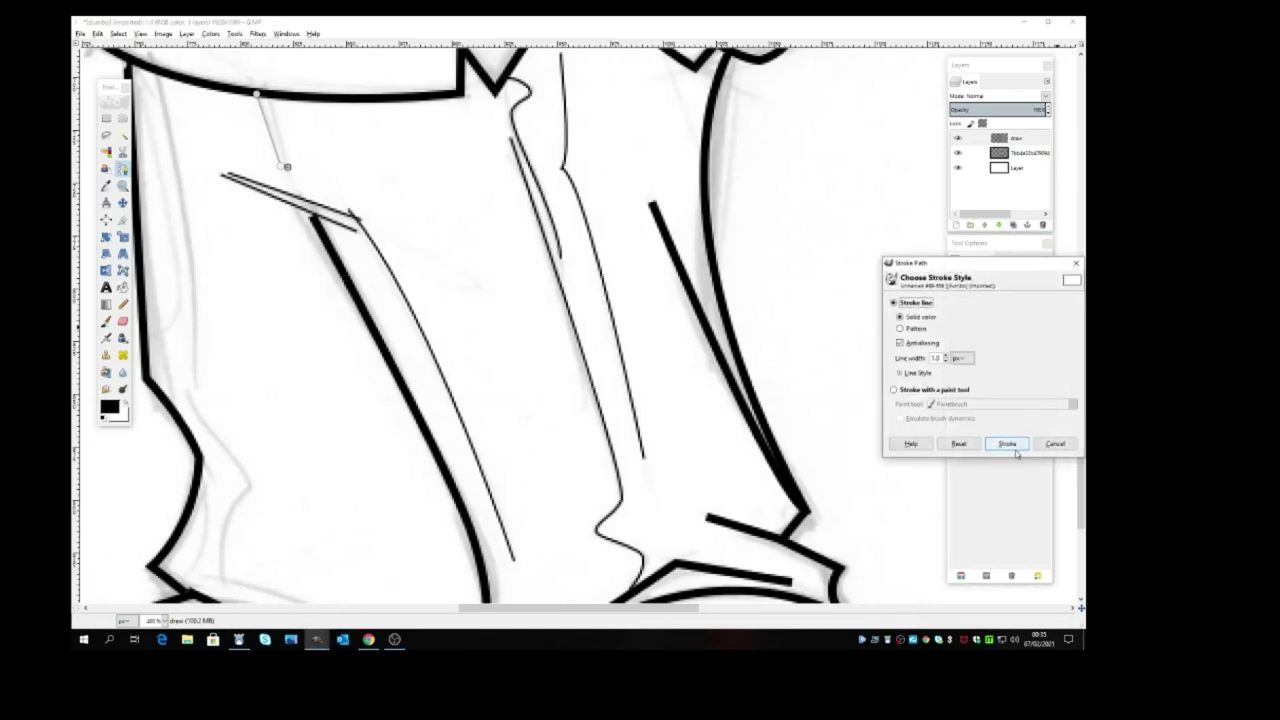
{"action": "left_click", "coordinate": [1006, 443]}
{"action": "left_click", "coordinate": [122, 202]}
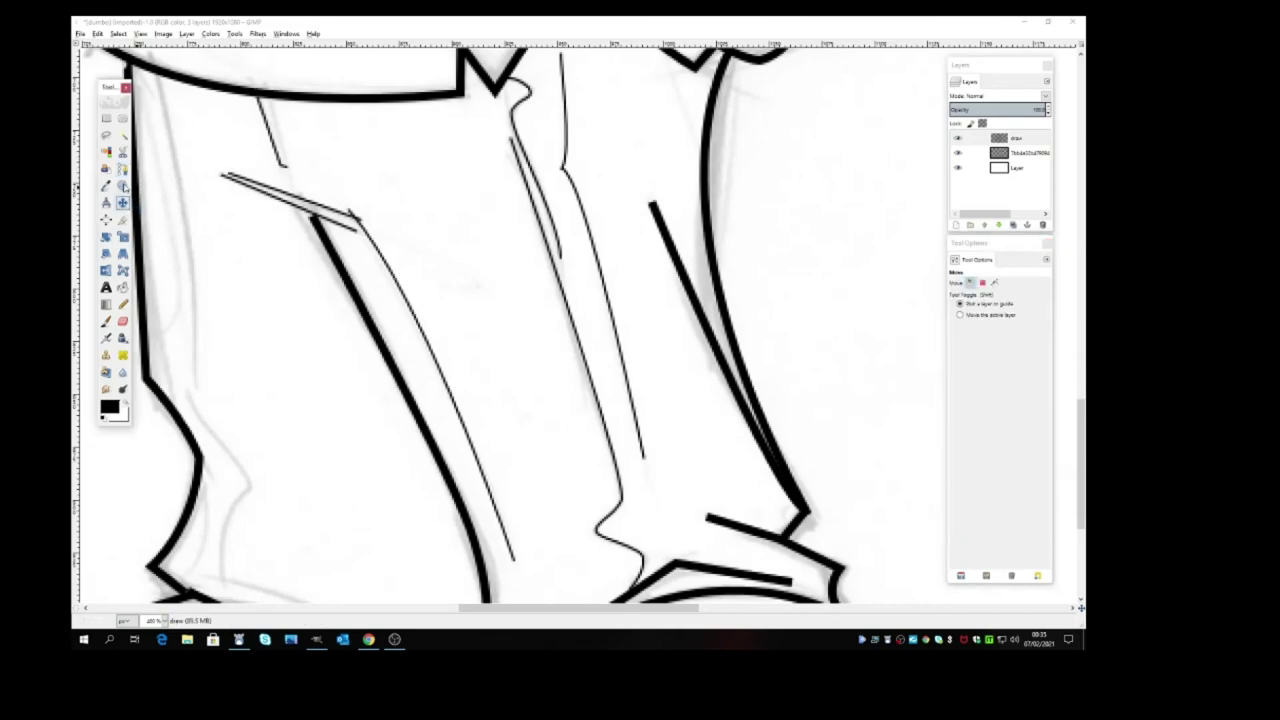
{"action": "left_click", "coordinate": [122, 168]}
{"action": "left_click", "coordinate": [269, 97]}
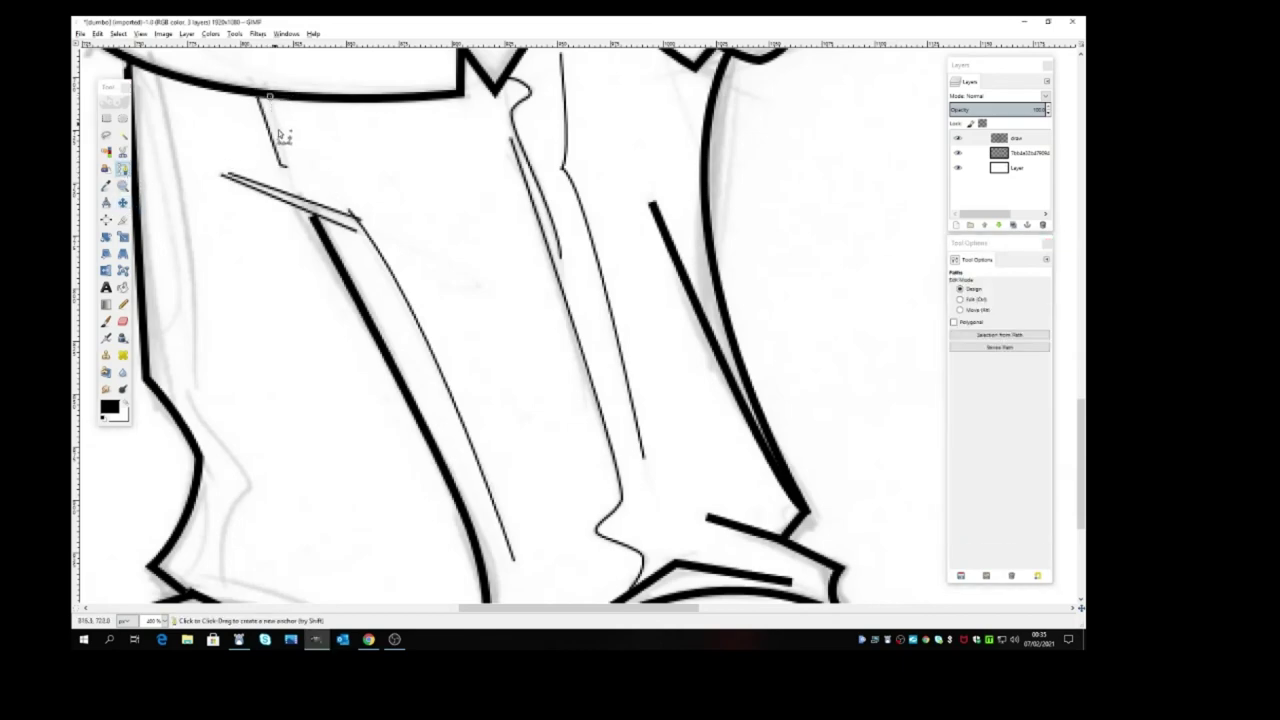
{"action": "left_click", "coordinate": [291, 177]}
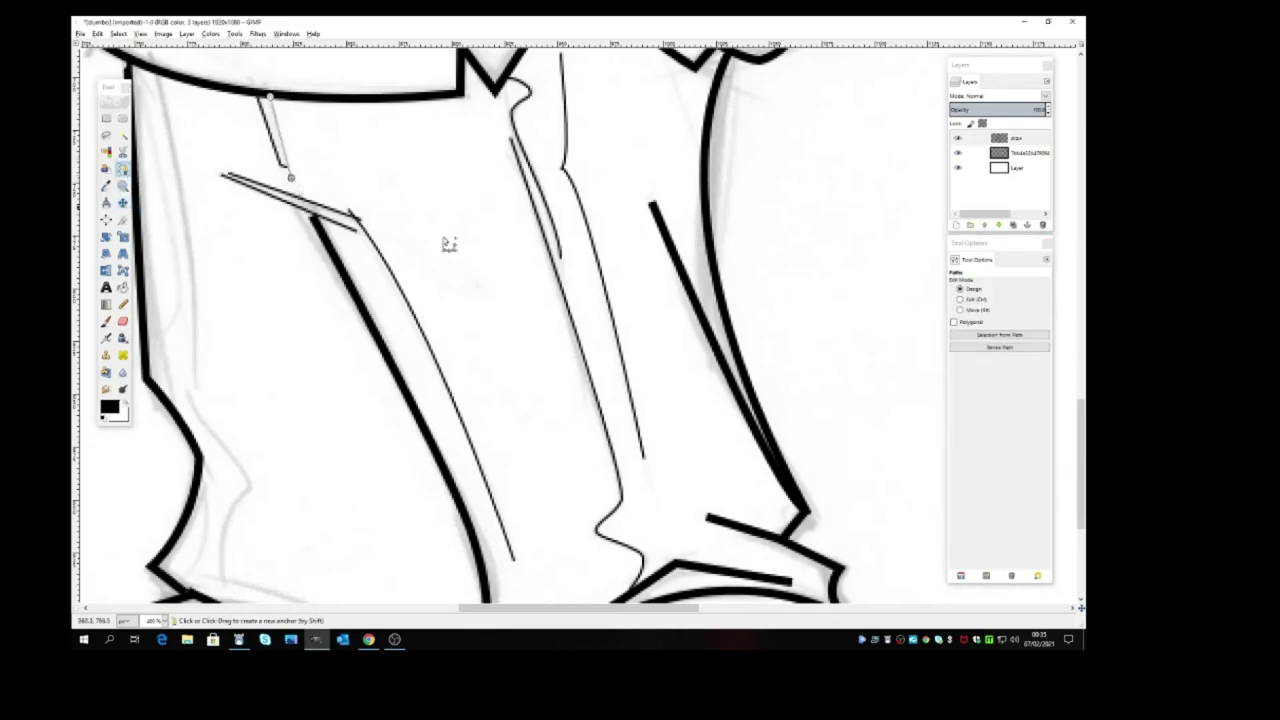
{"action": "left_click", "coordinate": [999, 347]}
{"action": "left_click", "coordinate": [1003, 440]}
Stroke a thin curved crease from the jacket hem down the left trouser leg, then begin another path
{"action": "scroll", "coordinate": [580, 500], "scroll_direction": "down", "scroll_amount": 3}
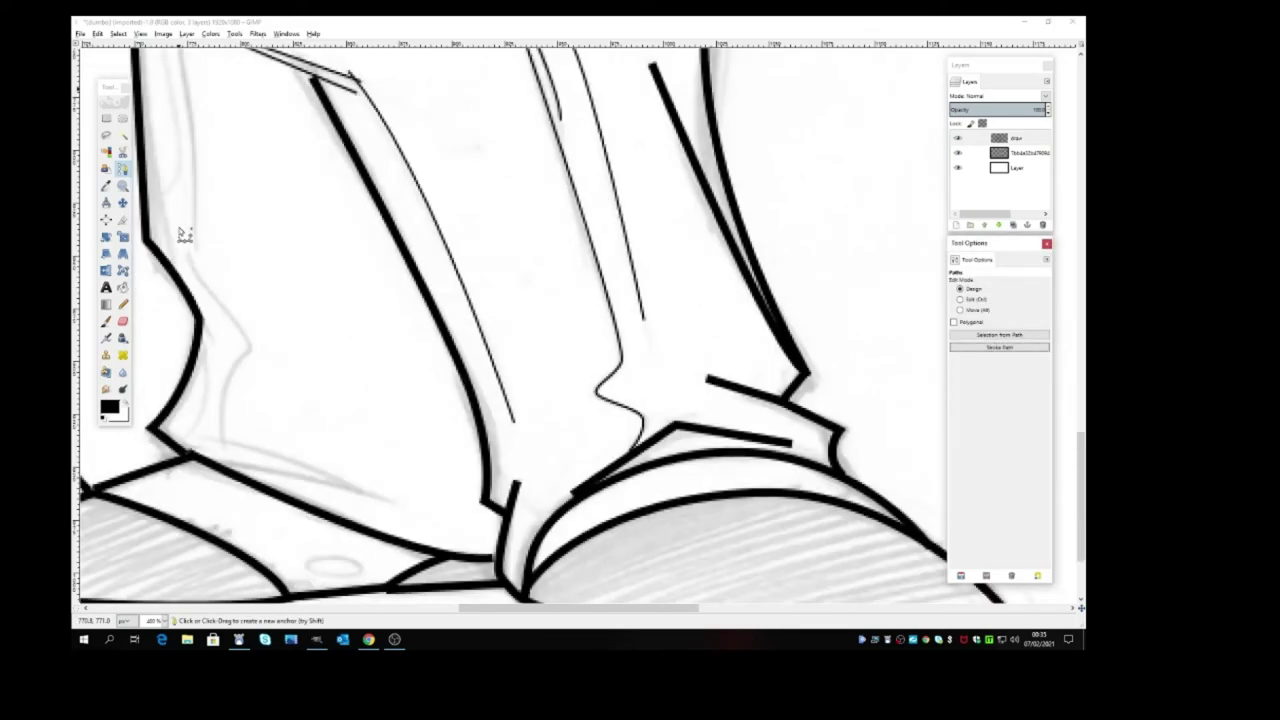
{"action": "scroll", "coordinate": [572, 608], "scroll_direction": "left", "scroll_amount": 6}
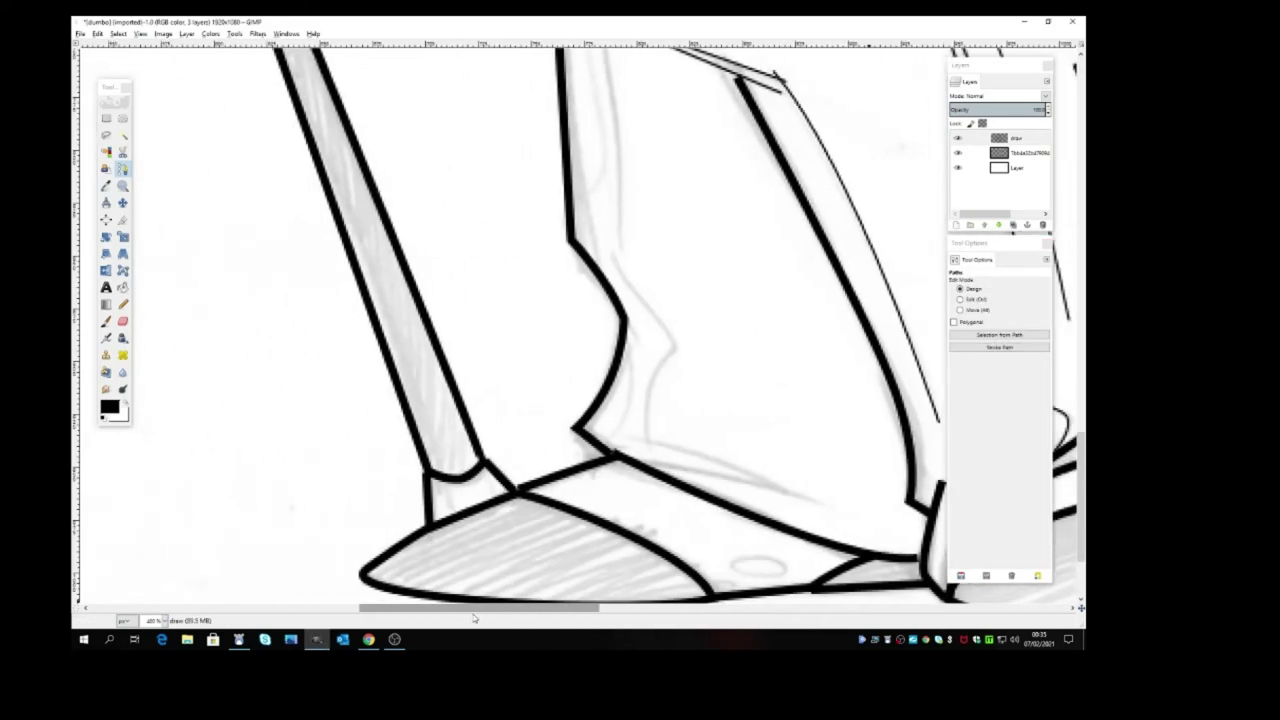
{"action": "left_click", "coordinate": [123, 204]}
{"action": "key", "text": "b"}
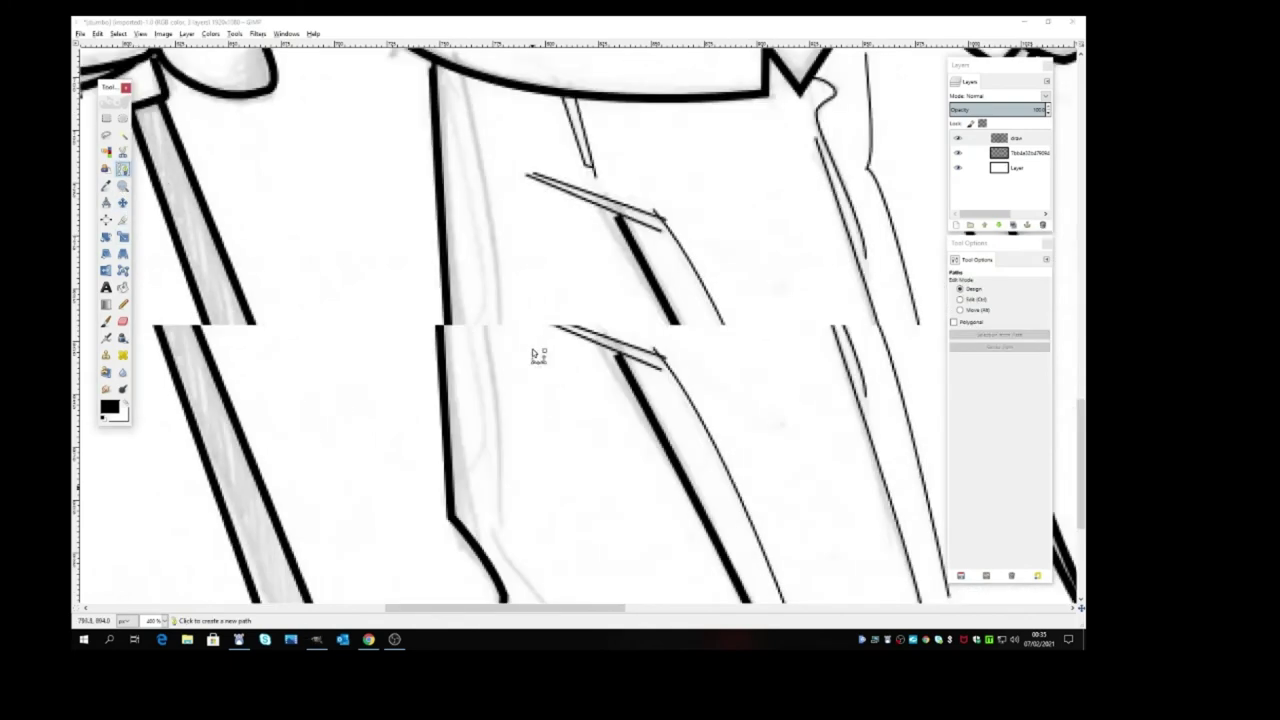
{"action": "scroll", "coordinate": [540, 360], "scroll_direction": "up", "scroll_amount": 5}
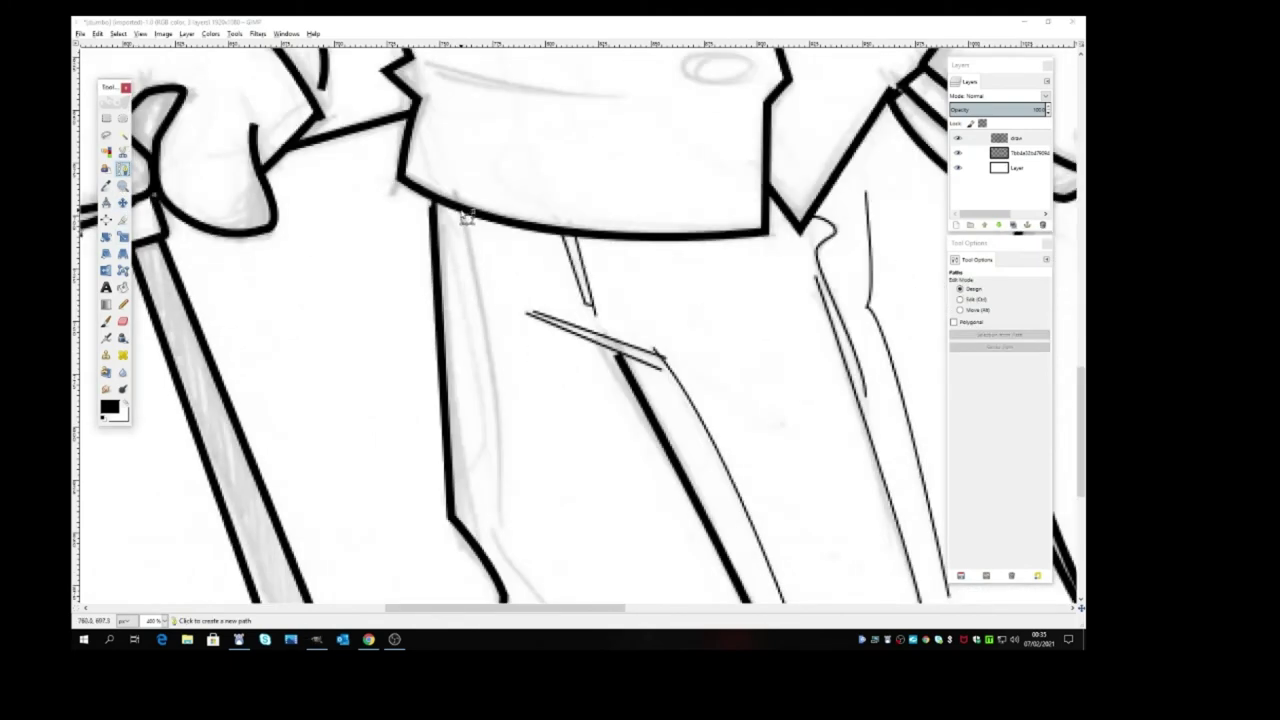
{"action": "left_click", "coordinate": [466, 217]}
{"action": "scroll", "coordinate": [530, 317], "scroll_direction": "down", "scroll_amount": 3}
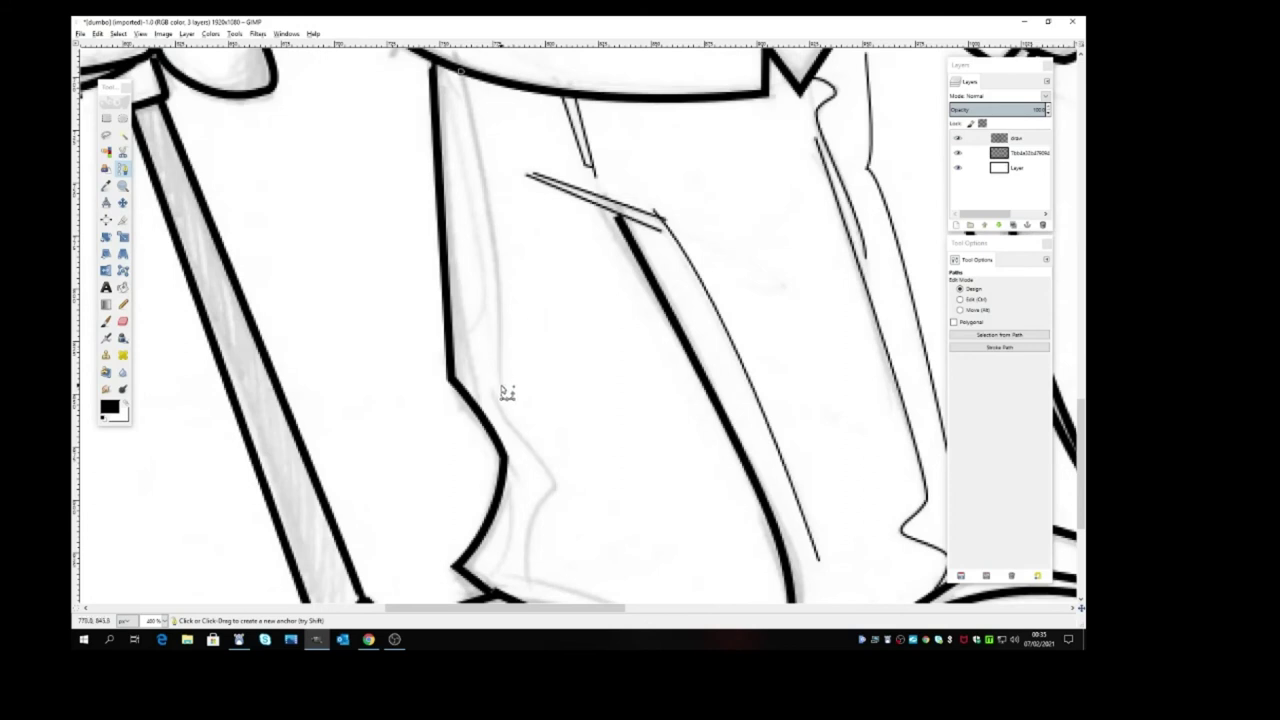
{"action": "left_click_drag", "start_coordinate": [500, 386], "coordinate": [497, 553]}
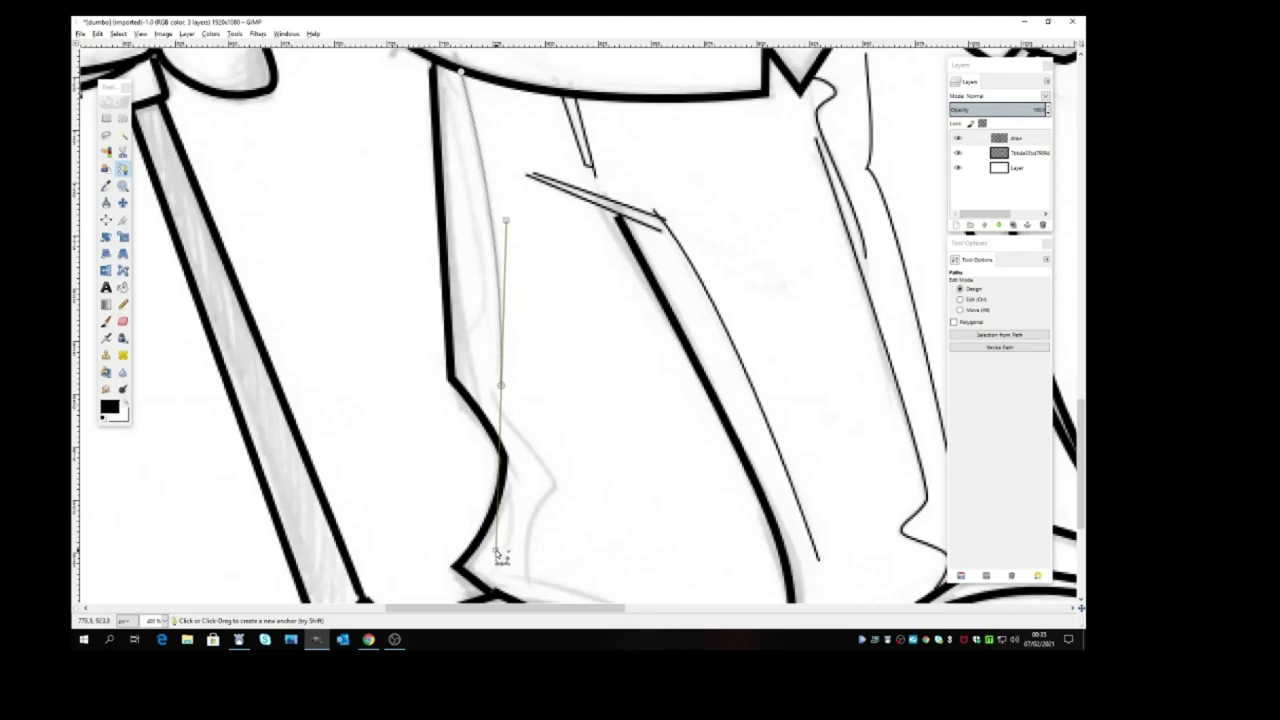
{"action": "left_click", "coordinate": [1000, 347]}
{"action": "left_click", "coordinate": [1008, 441]}
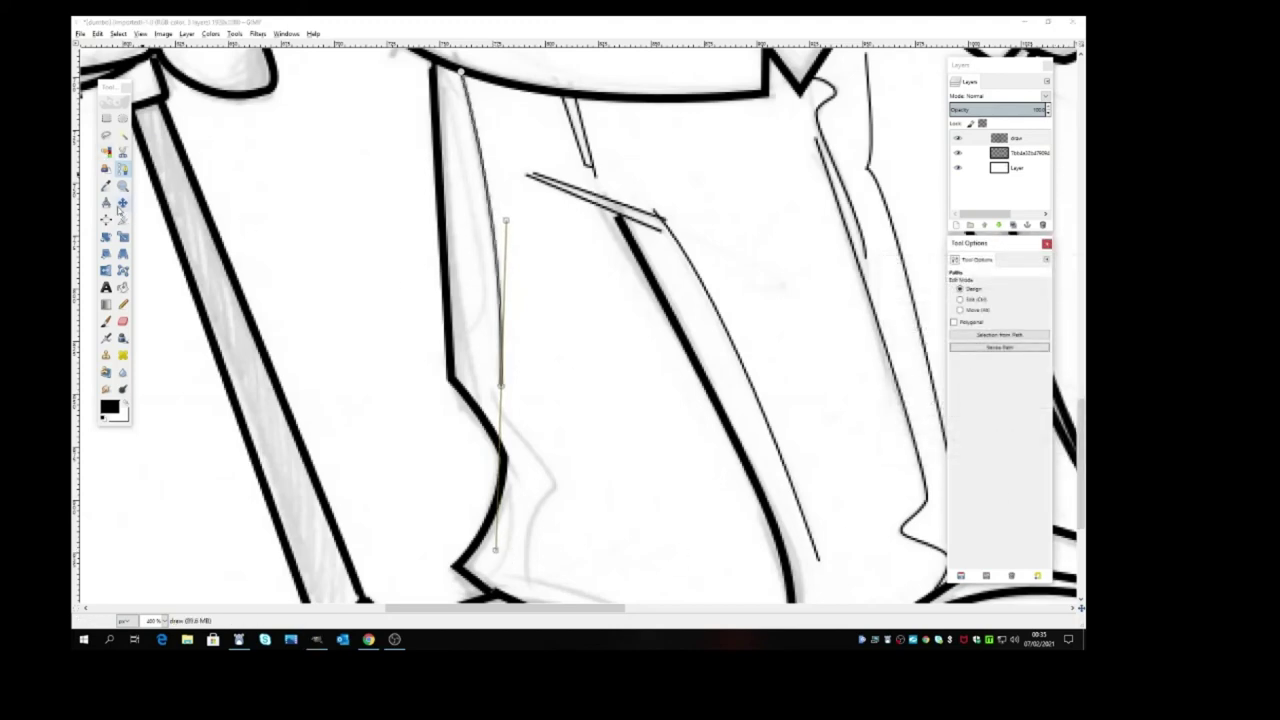
{"action": "left_click", "coordinate": [117, 204]}
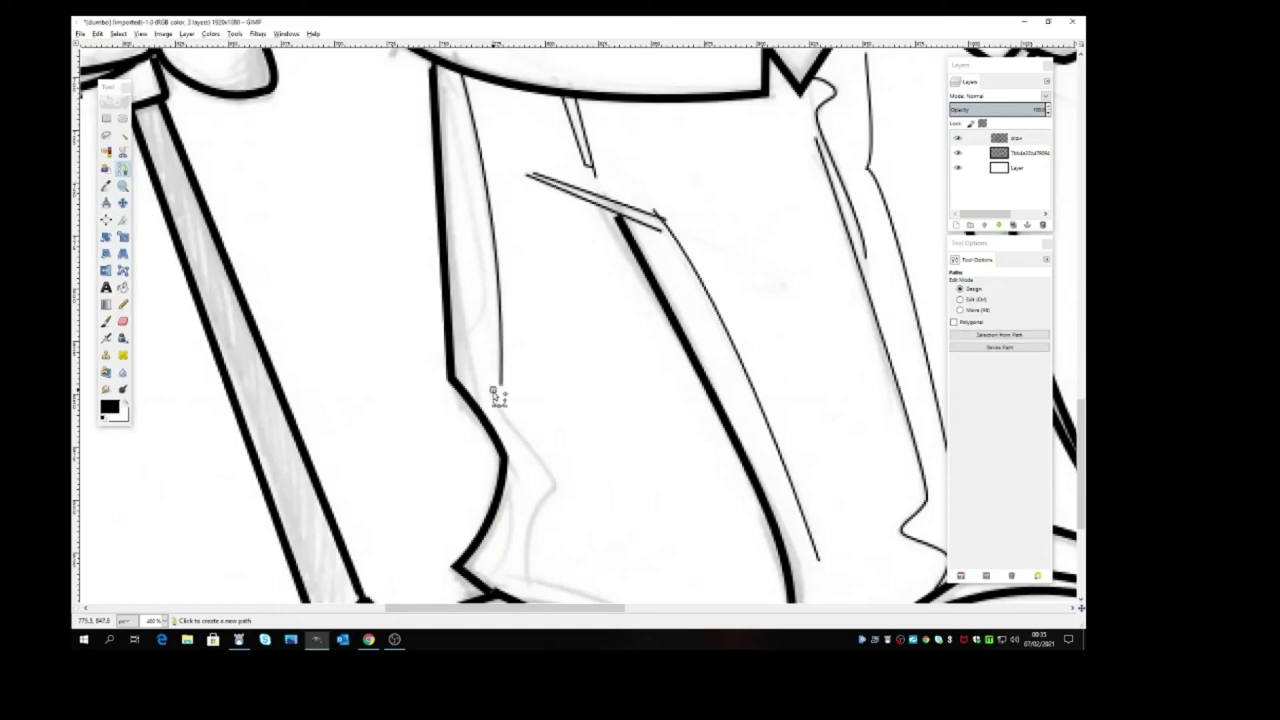
{"action": "left_click", "coordinate": [492, 389]}
Extend the left trouser crease path with curved anchors down toward the trouser bottom
{"action": "left_click_drag", "start_coordinate": [555, 484], "coordinate": [635, 563]}
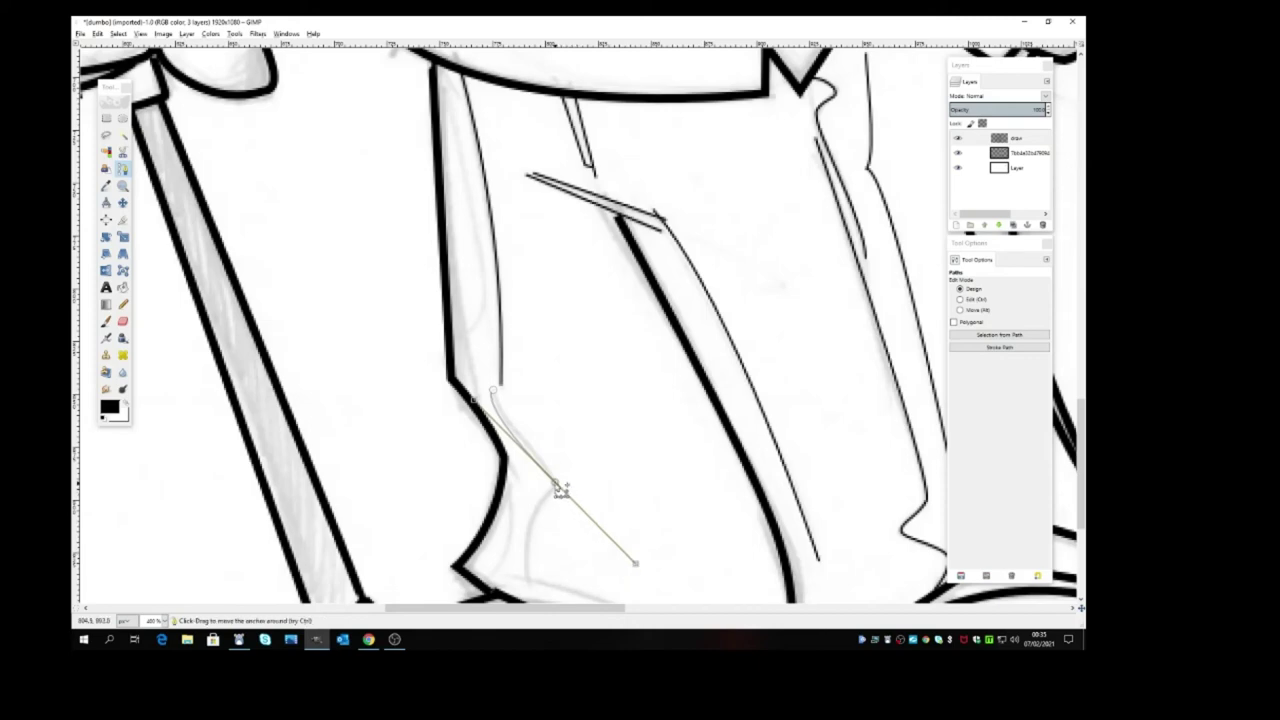
{"action": "mouse_move", "coordinate": [558, 487]}
{"action": "left_mouse_down"}
{"action": "mouse_move", "coordinate": [557, 474]}
{"action": "mouse_move", "coordinate": [556, 486]}
{"action": "left_mouse_up"}
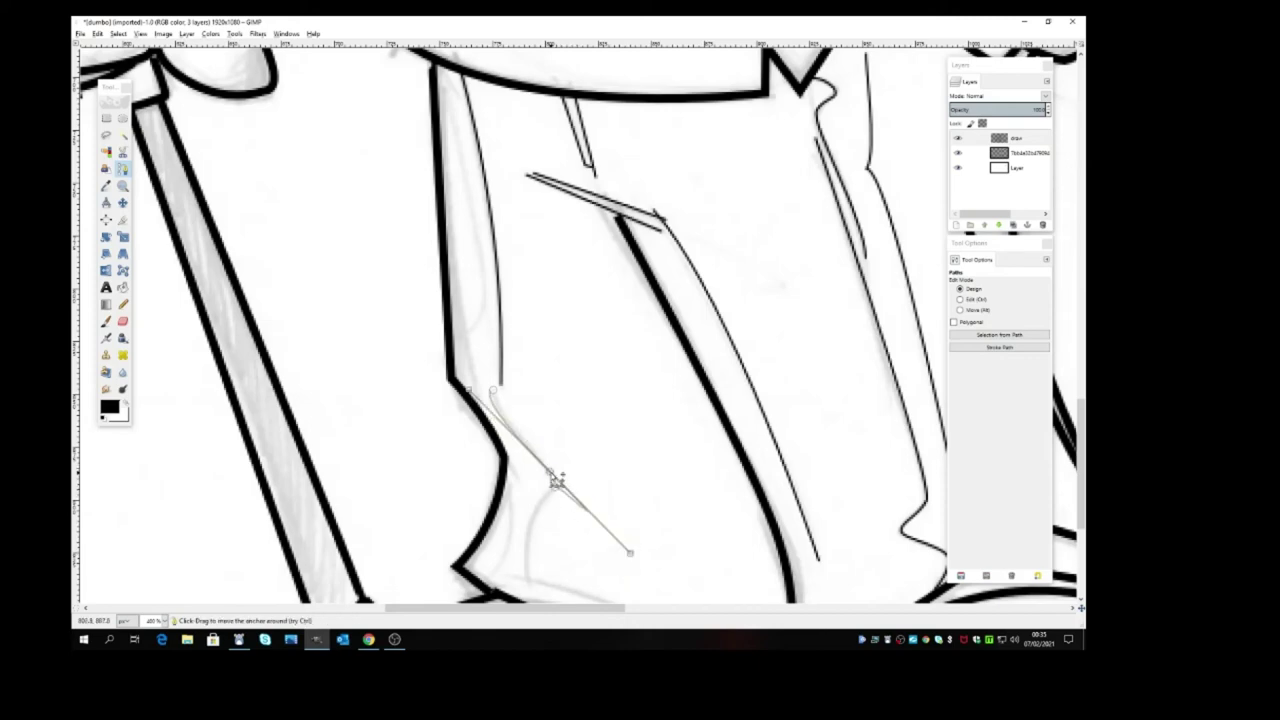
{"action": "left_click_drag", "start_coordinate": [638, 555], "coordinate": [561, 491]}
{"action": "scroll", "coordinate": [557, 491], "scroll_direction": "down", "scroll_amount": 5}
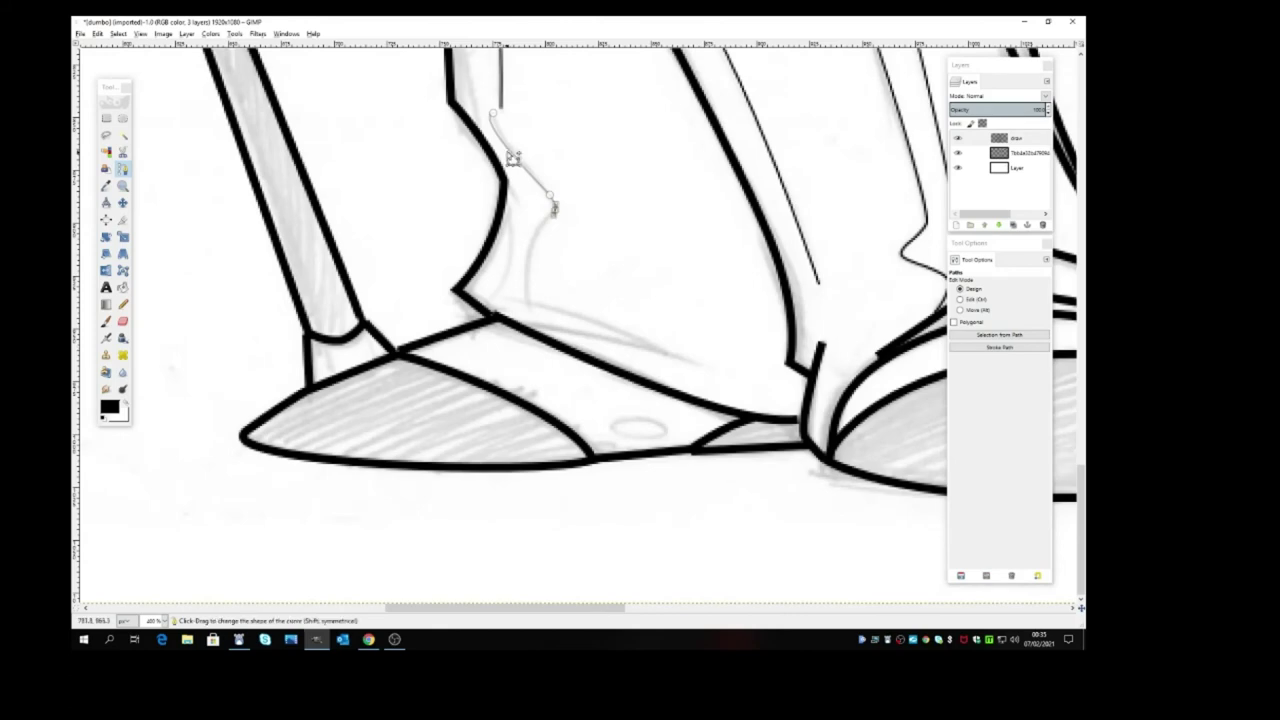
{"action": "mouse_move", "coordinate": [512, 158]}
{"action": "left_mouse_down"}
{"action": "mouse_move", "coordinate": [523, 146]}
{"action": "mouse_move", "coordinate": [500, 114]}
{"action": "mouse_move", "coordinate": [518, 138]}
{"action": "left_mouse_up"}
{"action": "mouse_move", "coordinate": [557, 199]}
{"action": "left_mouse_down"}
{"action": "mouse_move", "coordinate": [465, 125]}
{"action": "mouse_move", "coordinate": [493, 128]}
{"action": "mouse_move", "coordinate": [558, 212]}
{"action": "left_mouse_up"}
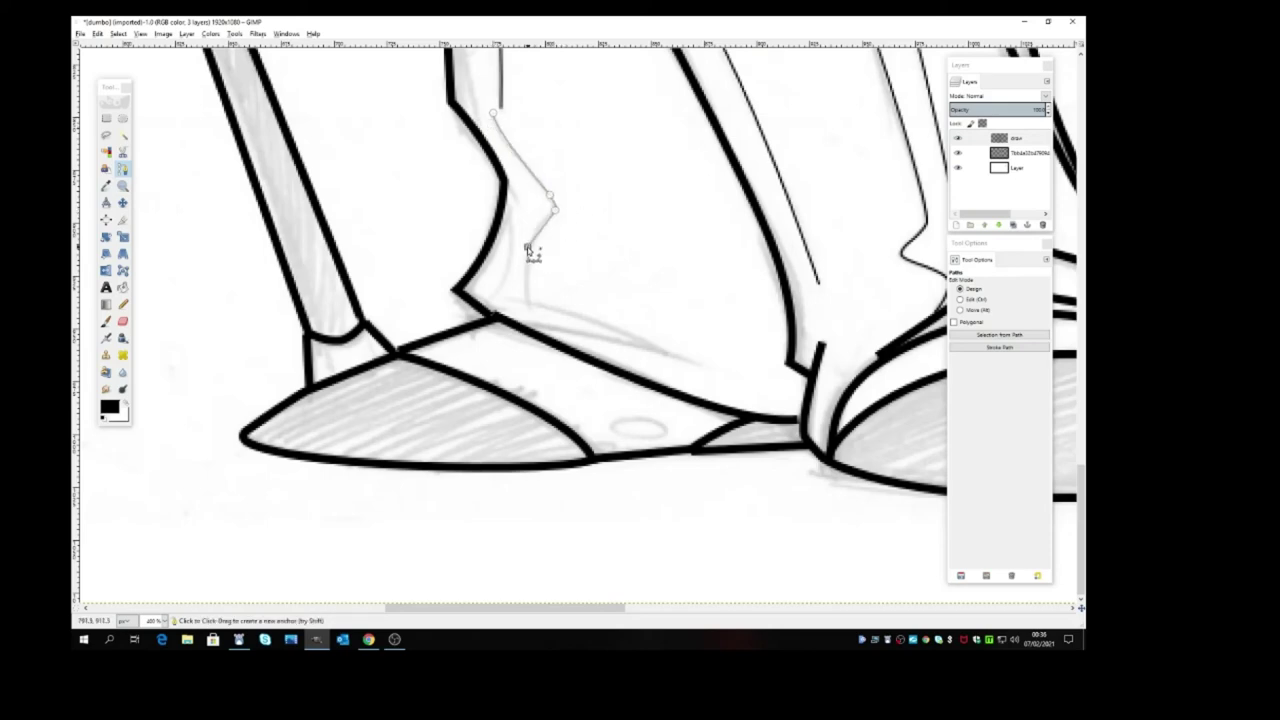
{"action": "left_click", "coordinate": [529, 245]}
{"action": "left_click", "coordinate": [520, 271]}
Curve the crease path's last points toward the shoe and stroke it as a thin line
{"action": "left_click_drag", "start_coordinate": [527, 248], "coordinate": [528, 257]}
{"action": "left_click", "coordinate": [527, 300]}
{"action": "left_click_drag", "start_coordinate": [531, 257], "coordinate": [521, 284]}
{"action": "left_click", "coordinate": [527, 300]}
{"action": "mouse_move", "coordinate": [661, 350]}
{"action": "left_mouse_down"}
{"action": "mouse_move", "coordinate": [710, 379]}
{"action": "mouse_move", "coordinate": [656, 352]}
{"action": "left_mouse_up"}
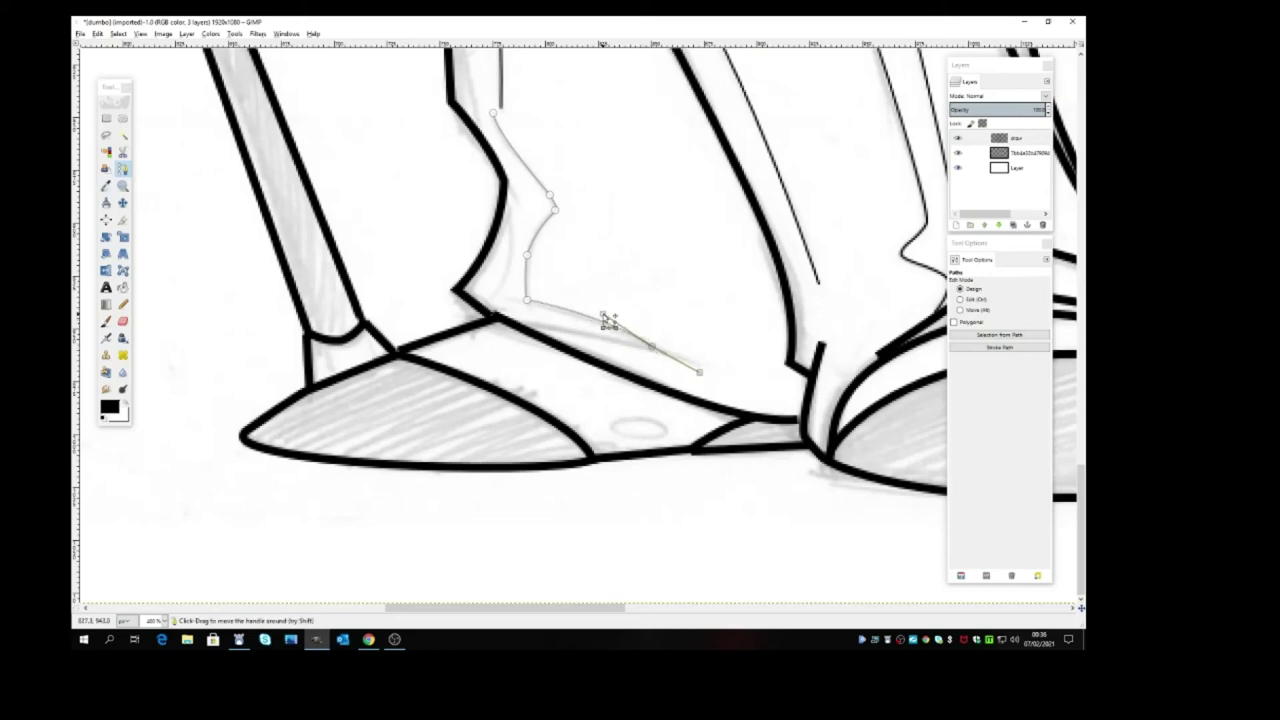
{"action": "left_click", "coordinate": [996, 347]}
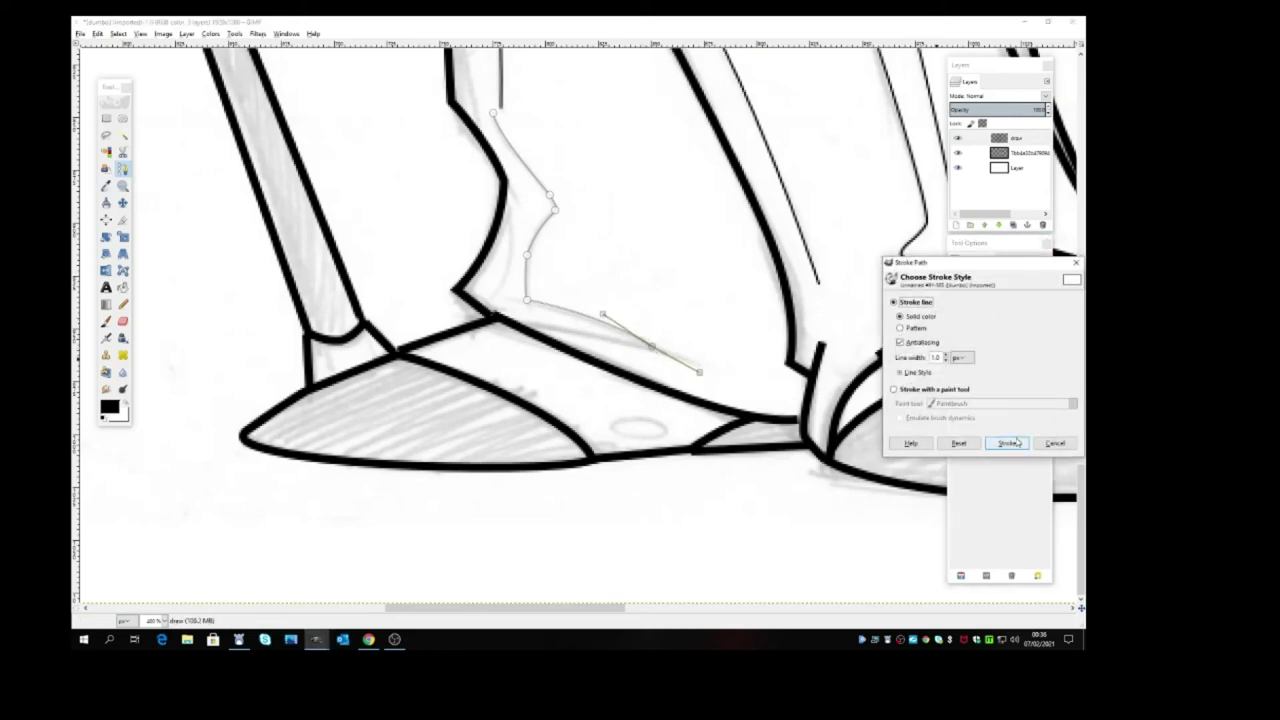
{"action": "left_click", "coordinate": [1007, 443]}
Draw a short curve along the shoe's top edge and stroke it as a thin line
{"action": "left_click", "coordinate": [122, 202]}
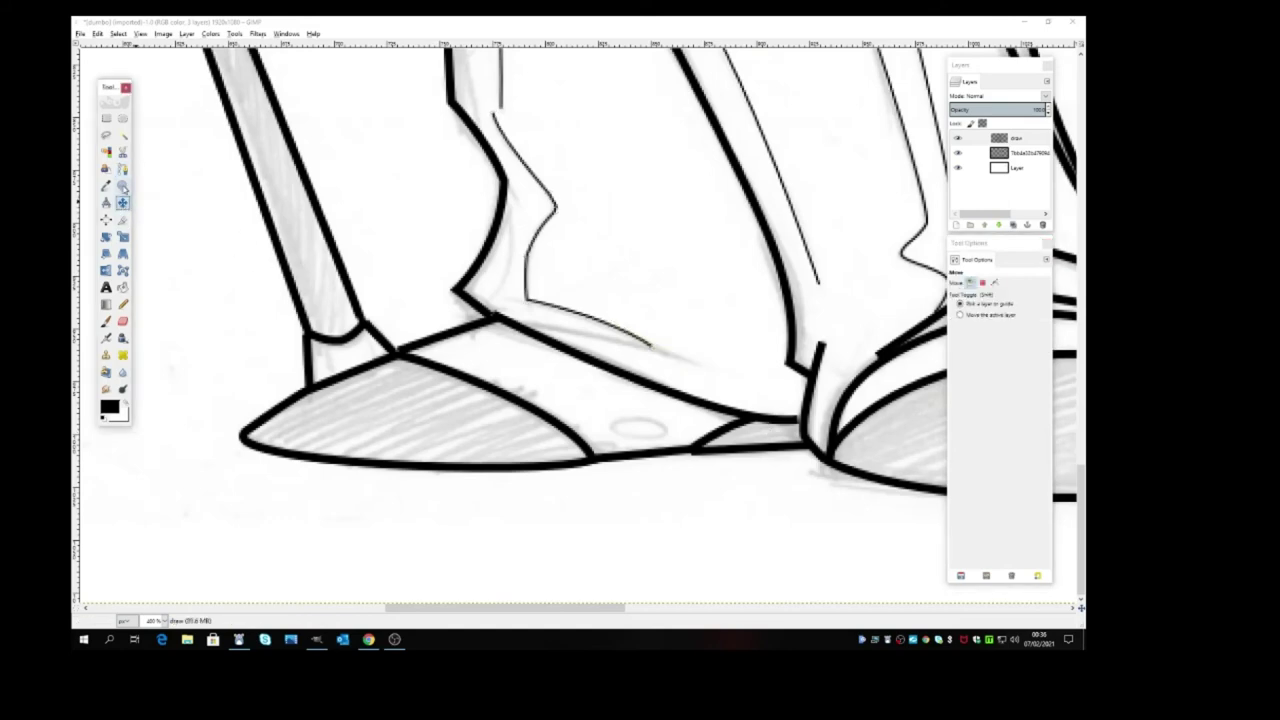
{"action": "left_click", "coordinate": [122, 169]}
{"action": "left_click", "coordinate": [521, 323]}
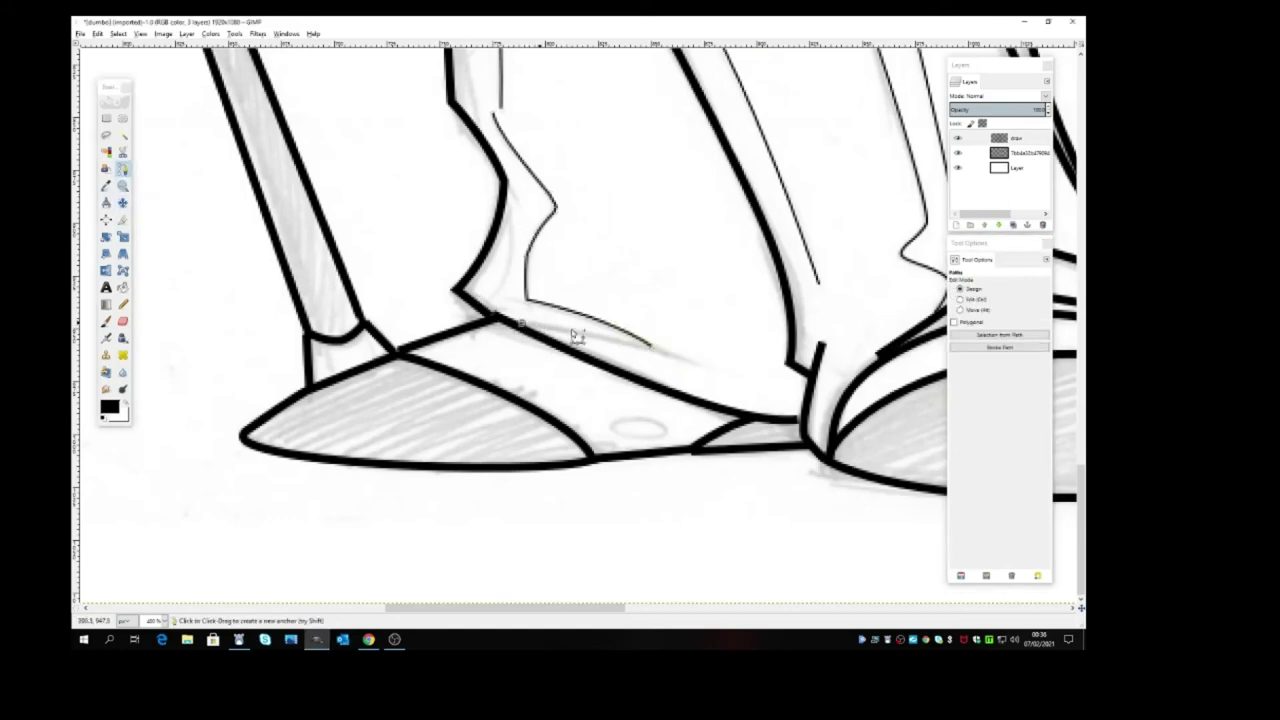
{"action": "left_click_drag", "start_coordinate": [702, 366], "coordinate": [752, 387]}
{"action": "left_click", "coordinate": [993, 347]}
{"action": "left_click", "coordinate": [1007, 438]}
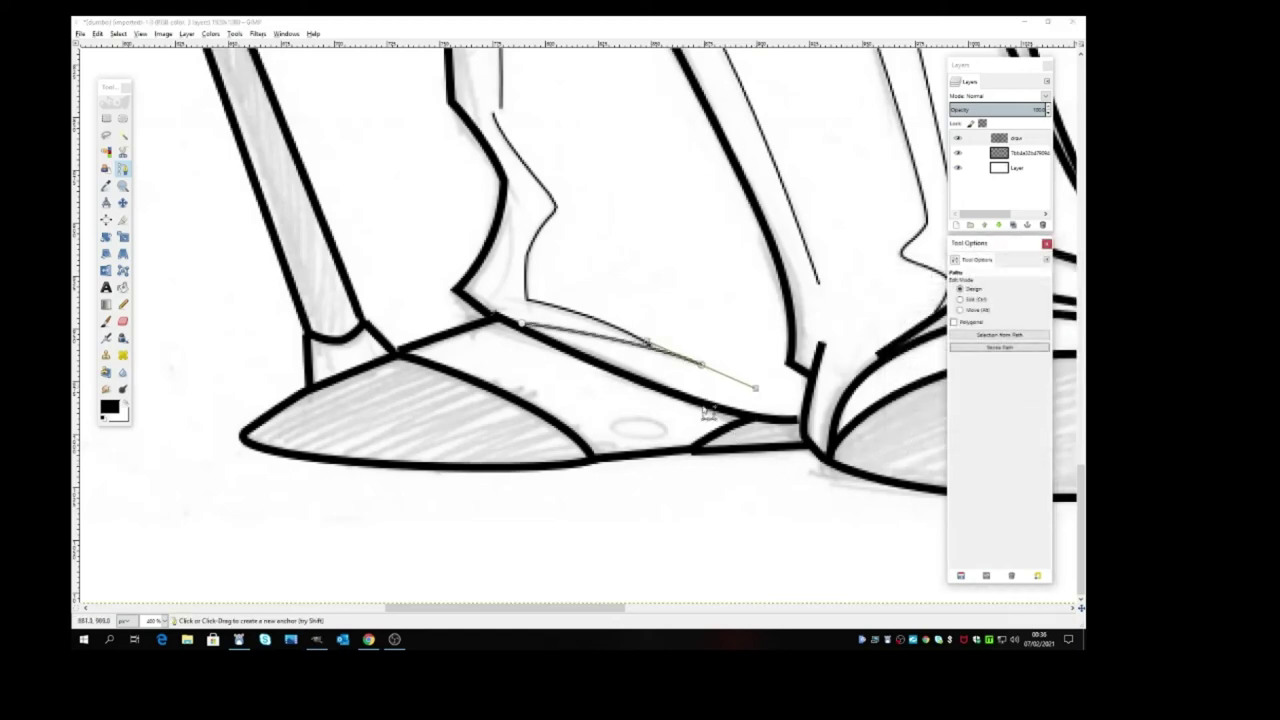
{"action": "left_click", "coordinate": [122, 186]}
{"action": "left_click", "coordinate": [122, 169]}
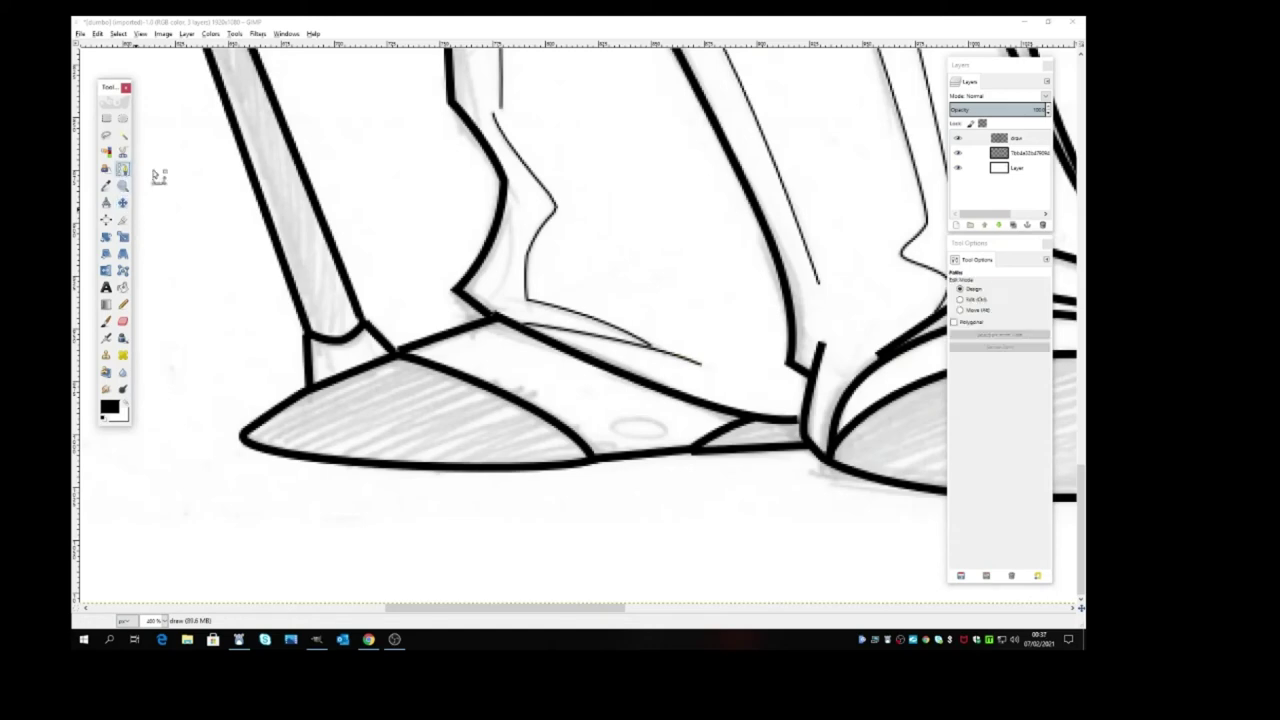
Stroke a thin black crease line across the body beside the left notch
{"action": "scroll", "coordinate": [540, 400], "scroll_direction": "up", "scroll_amount": 5}
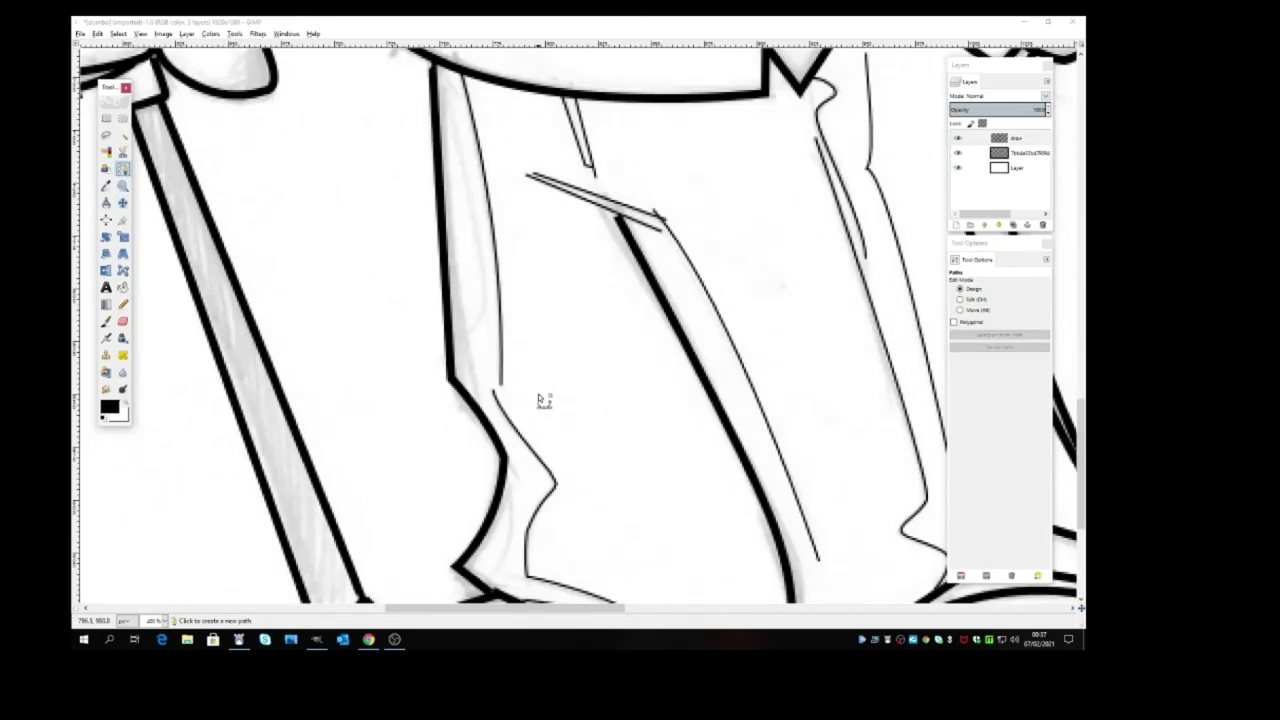
{"action": "scroll", "coordinate": [538, 399], "scroll_direction": "up", "scroll_amount": 5}
{"action": "scroll", "coordinate": [541, 402], "scroll_direction": "up", "scroll_amount": 3}
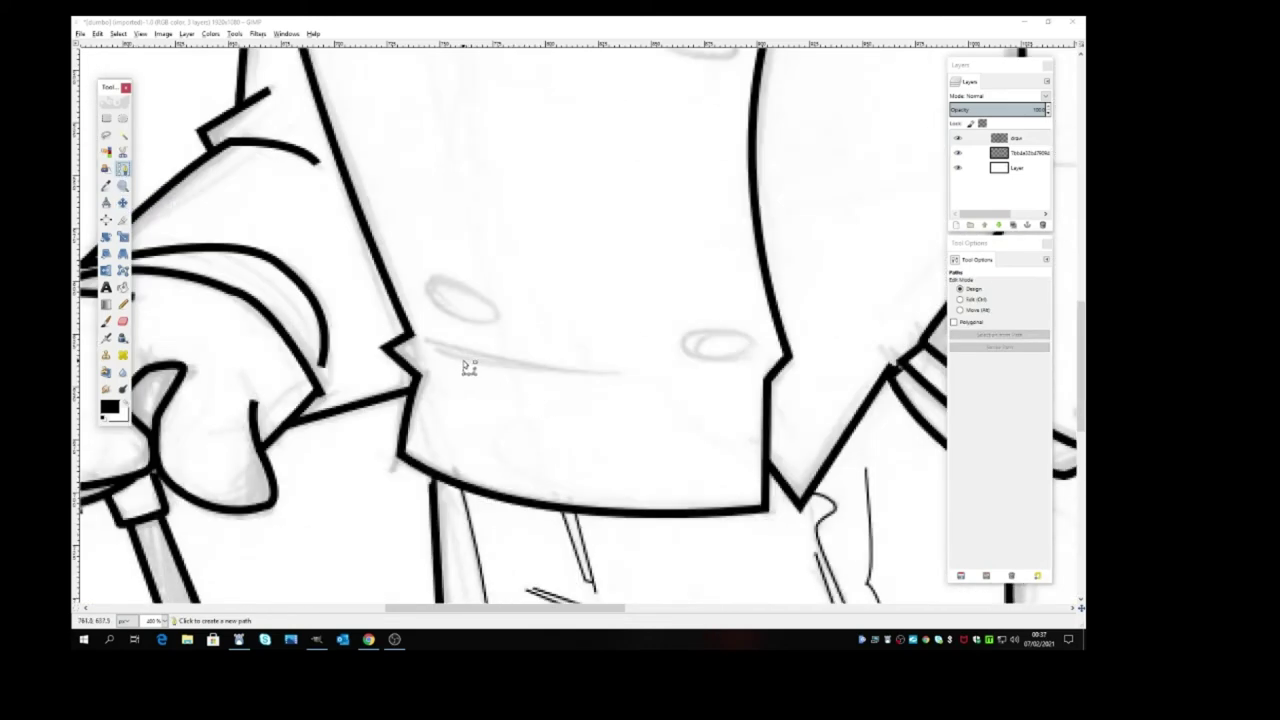
{"action": "left_click", "coordinate": [428, 344]}
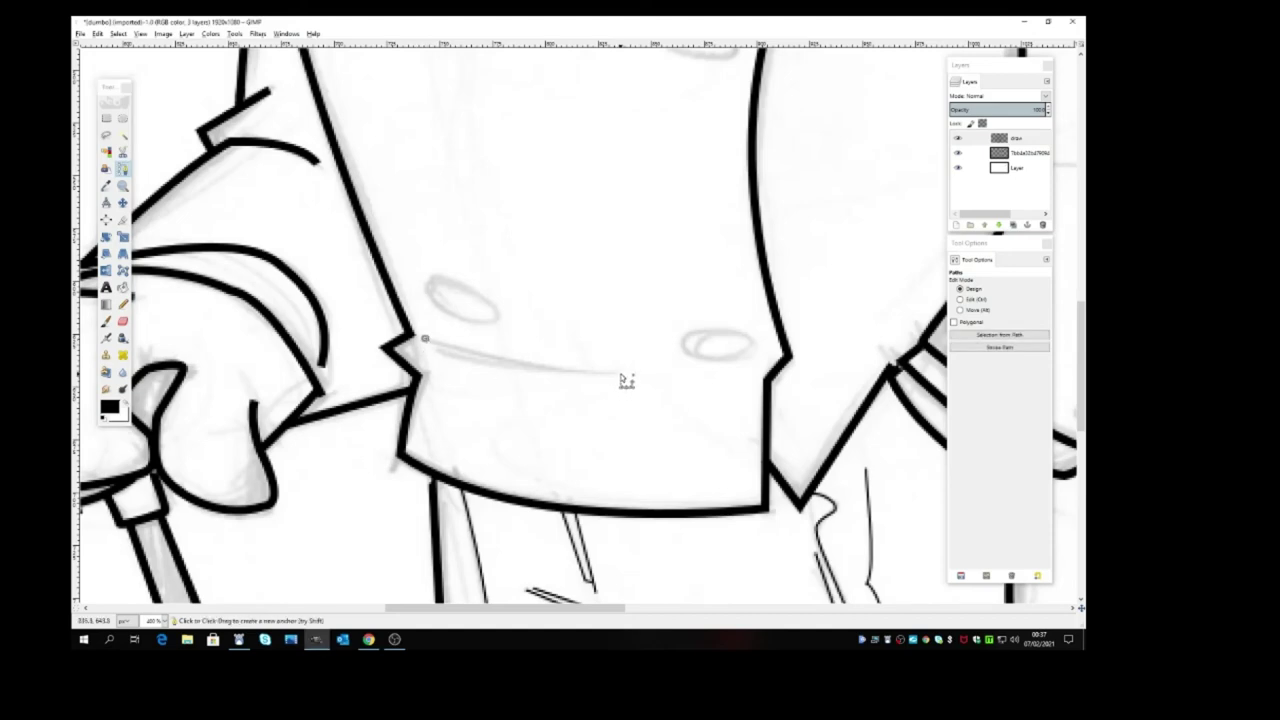
{"action": "left_click_drag", "start_coordinate": [622, 377], "coordinate": [674, 375]}
{"action": "left_click", "coordinate": [1000, 347]}
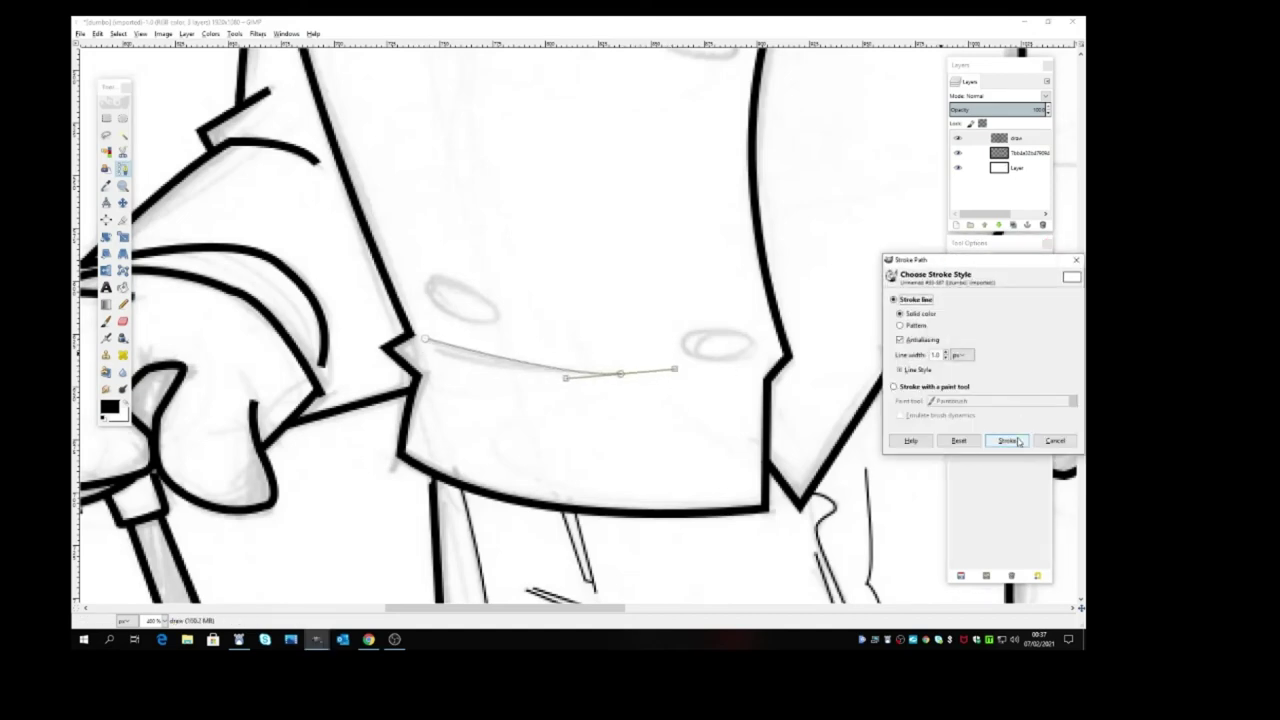
{"action": "left_click", "coordinate": [1008, 440]}
{"action": "left_click", "coordinate": [122, 170]}
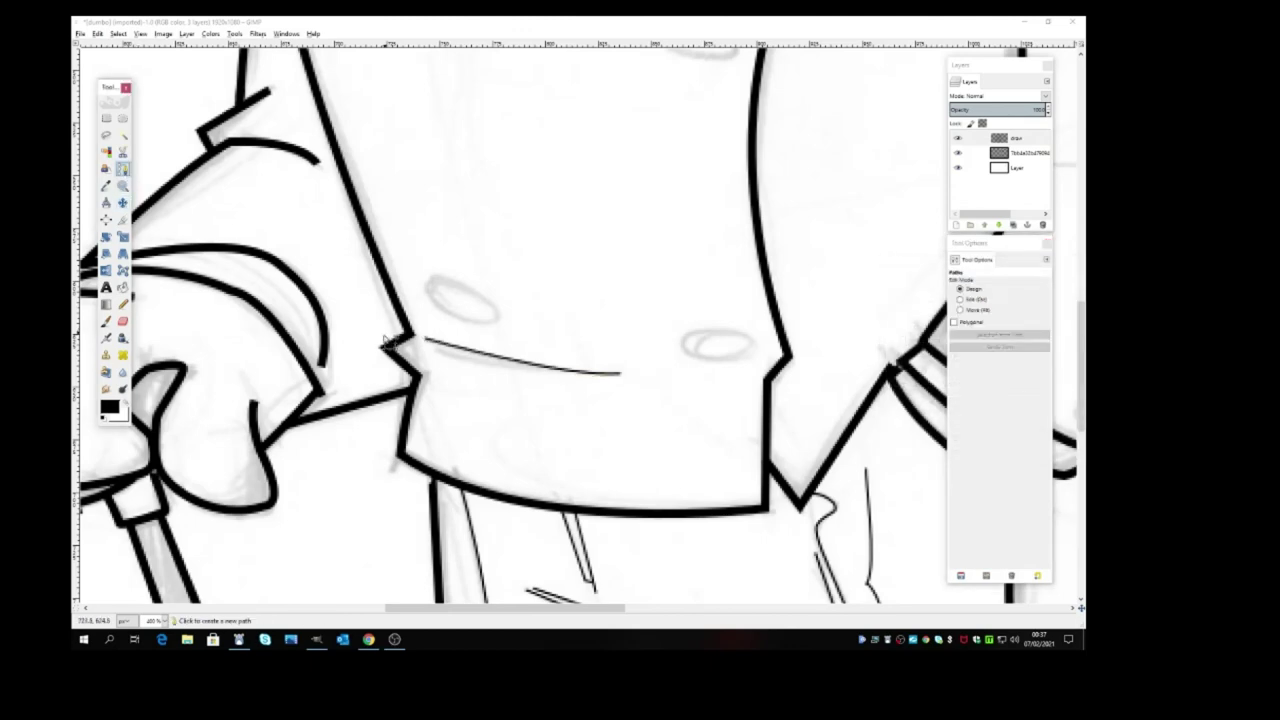
Stroke a second thin curved crease line just below the first one
{"action": "left_click", "coordinate": [439, 351]}
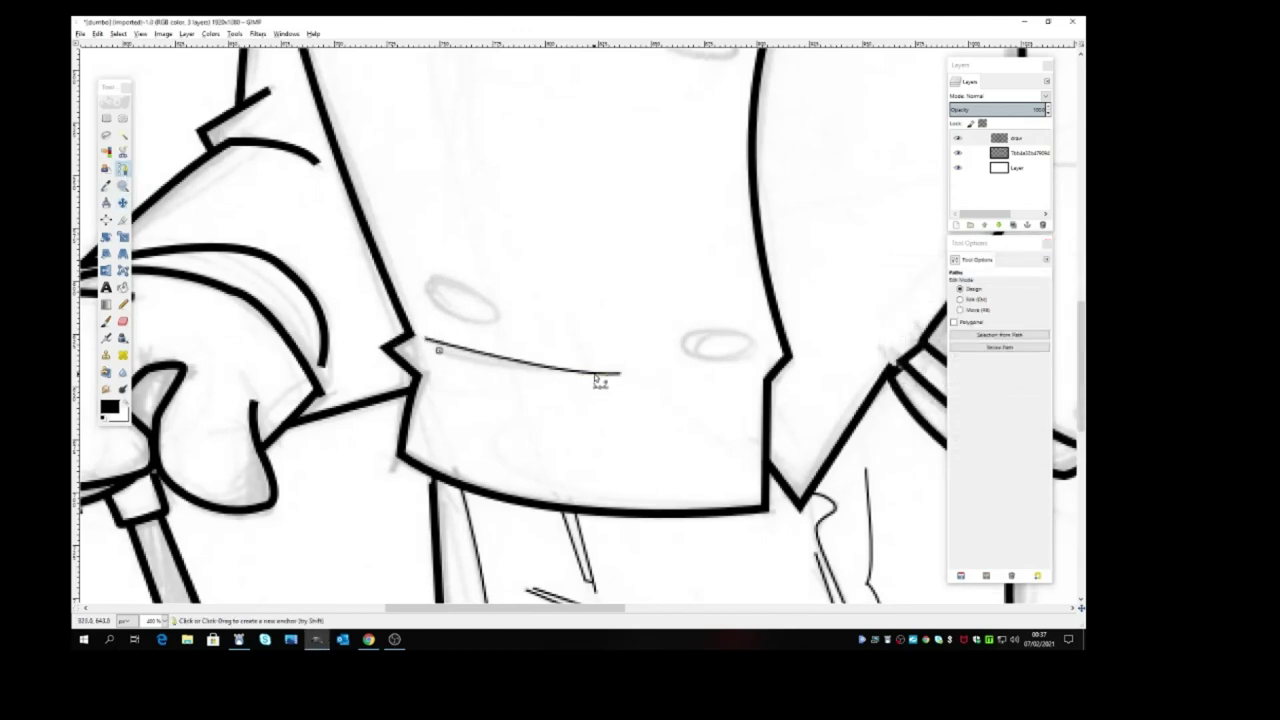
{"action": "left_click_drag", "start_coordinate": [595, 376], "coordinate": [687, 377]}
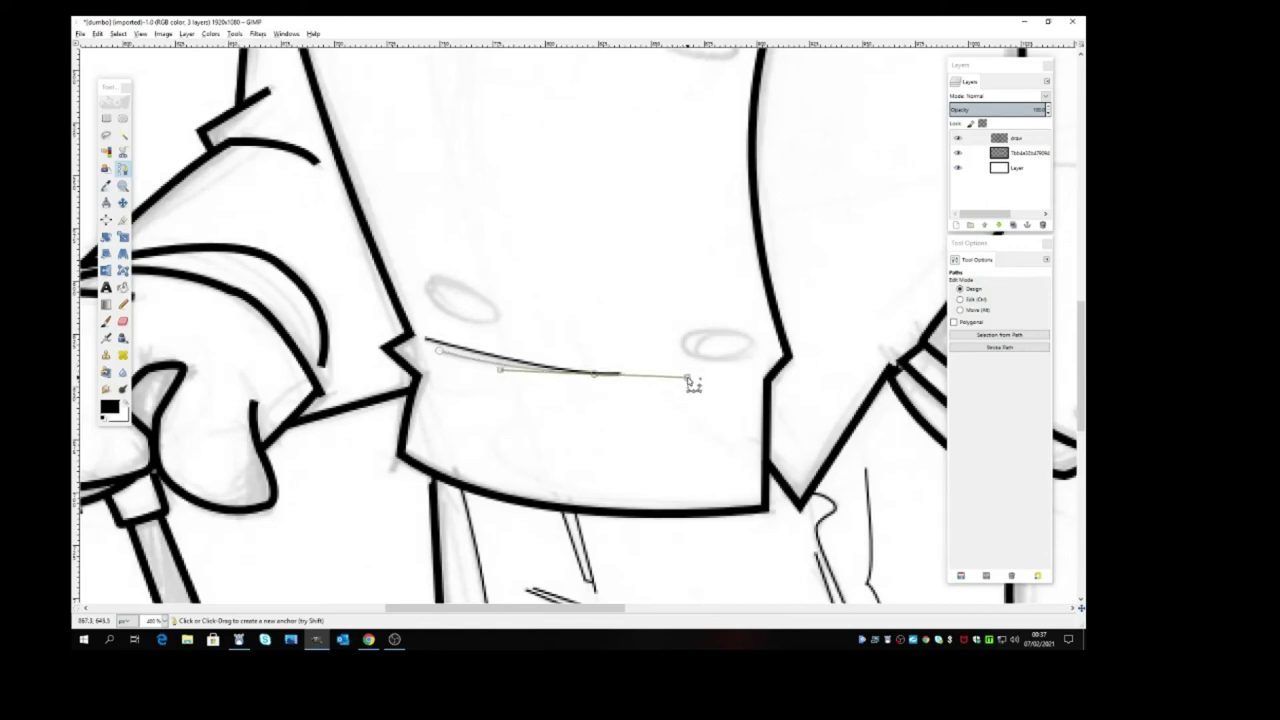
{"action": "left_click", "coordinate": [997, 348]}
{"action": "left_click", "coordinate": [1007, 444]}
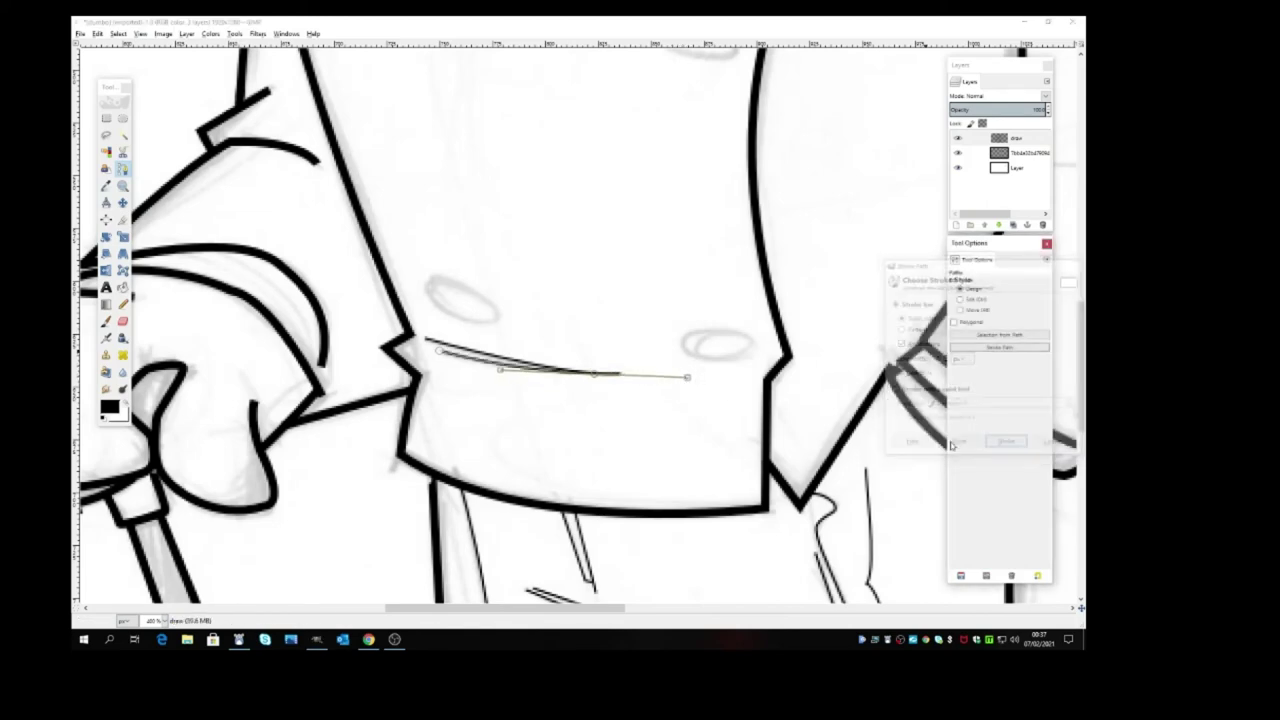
{"action": "key", "text": "m"}
{"action": "key", "text": "b"}
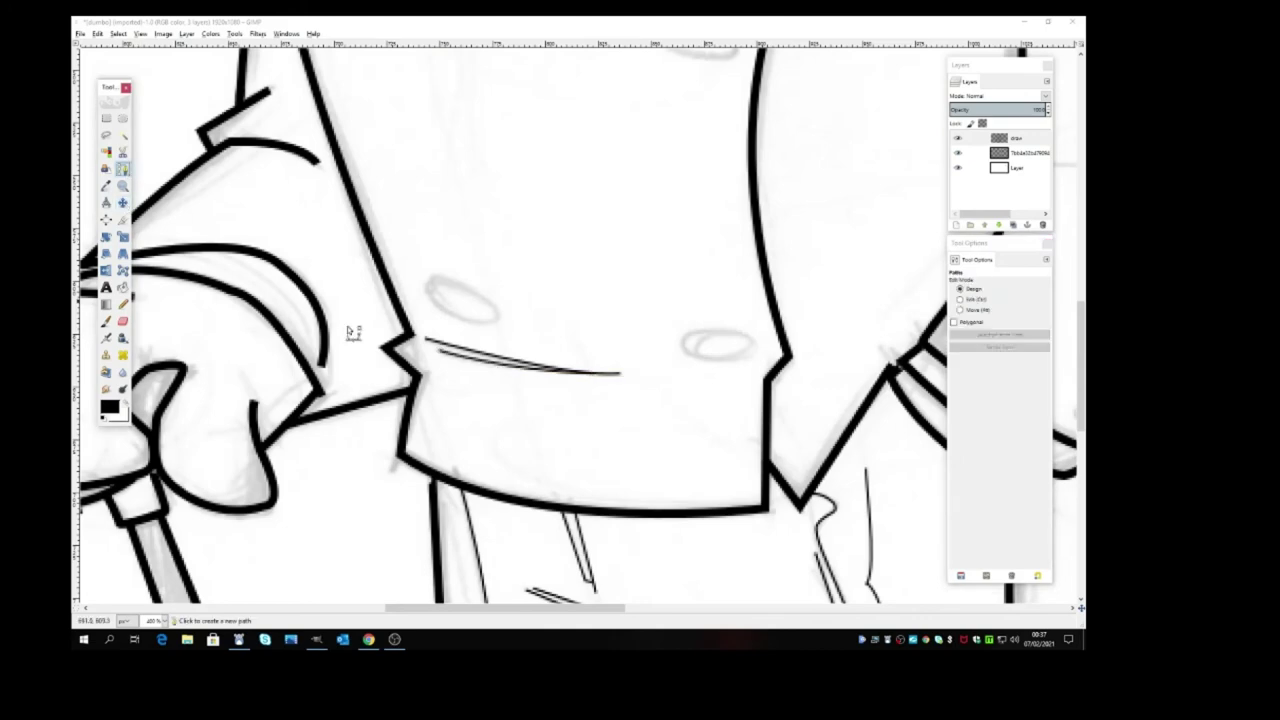
Zoom out to about 66.7% so the whole gentleman fits in view
{"action": "scroll", "coordinate": [377, 440], "scroll_direction": "up", "scroll_amount": 3}
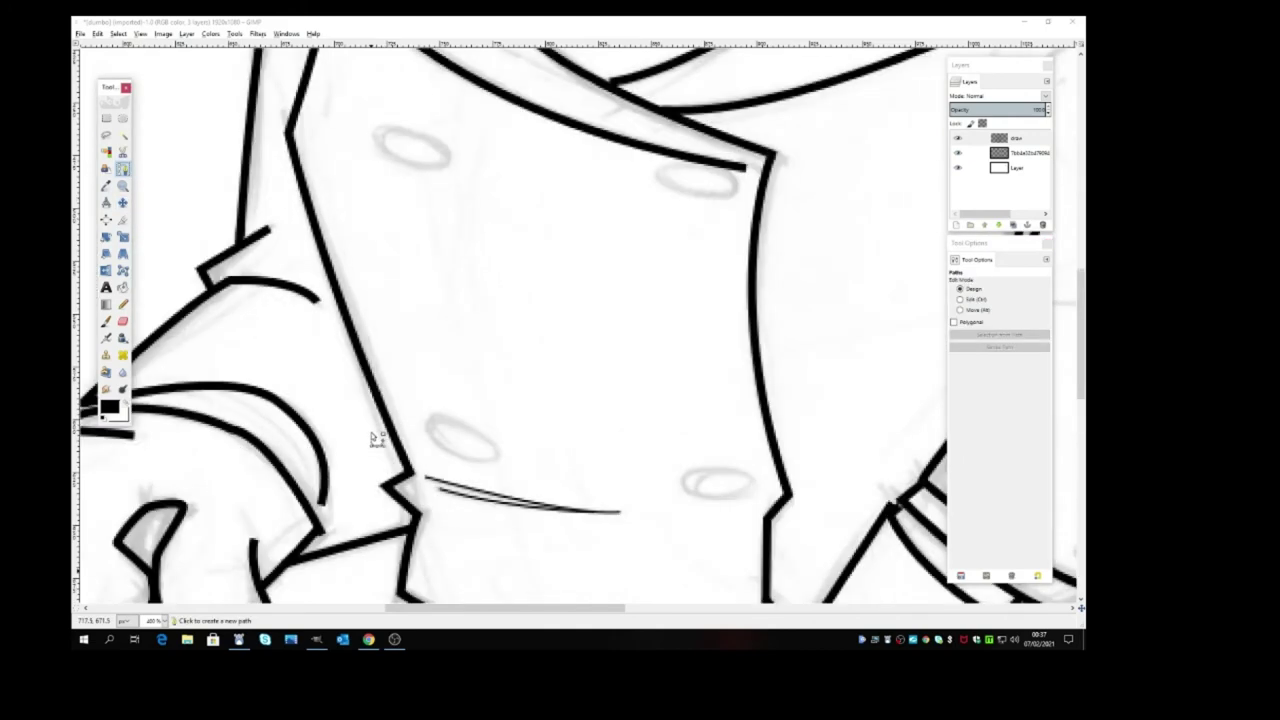
{"action": "scroll", "coordinate": [422, 388], "scroll_direction": "up", "scroll_amount": 6}
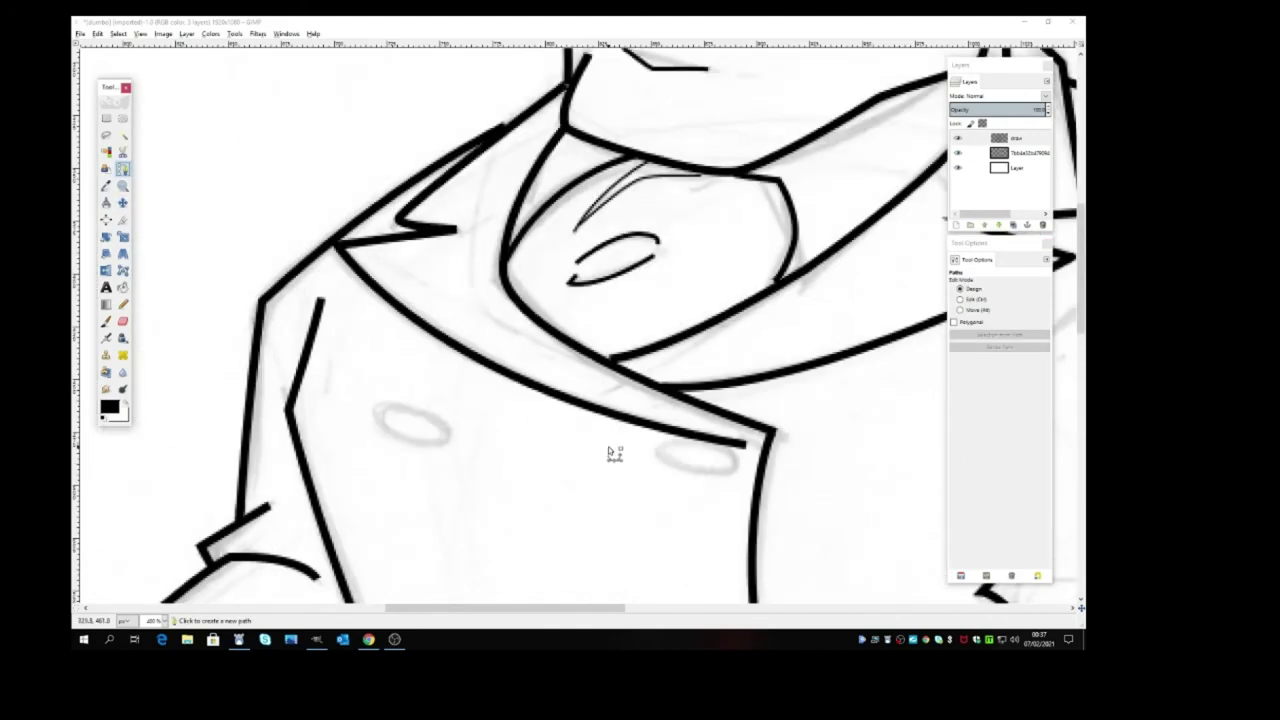
{"action": "left_click", "coordinate": [160, 621]}
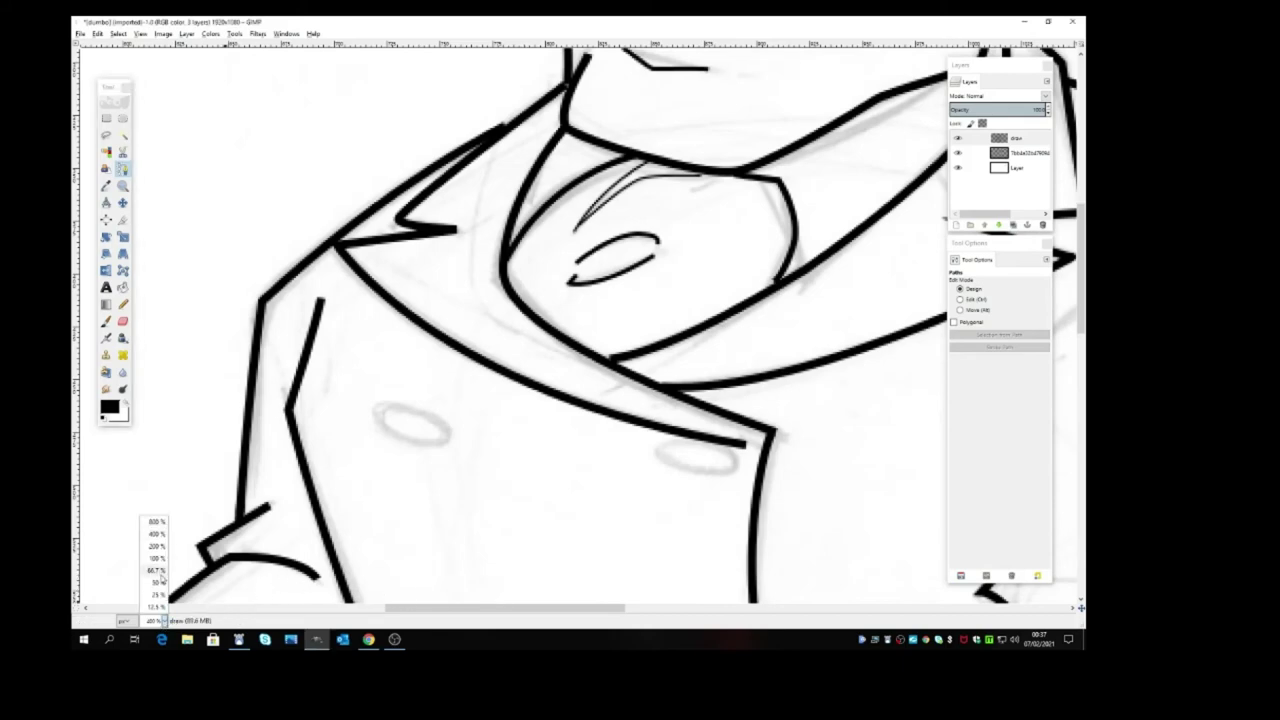
{"action": "left_click", "coordinate": [155, 572]}
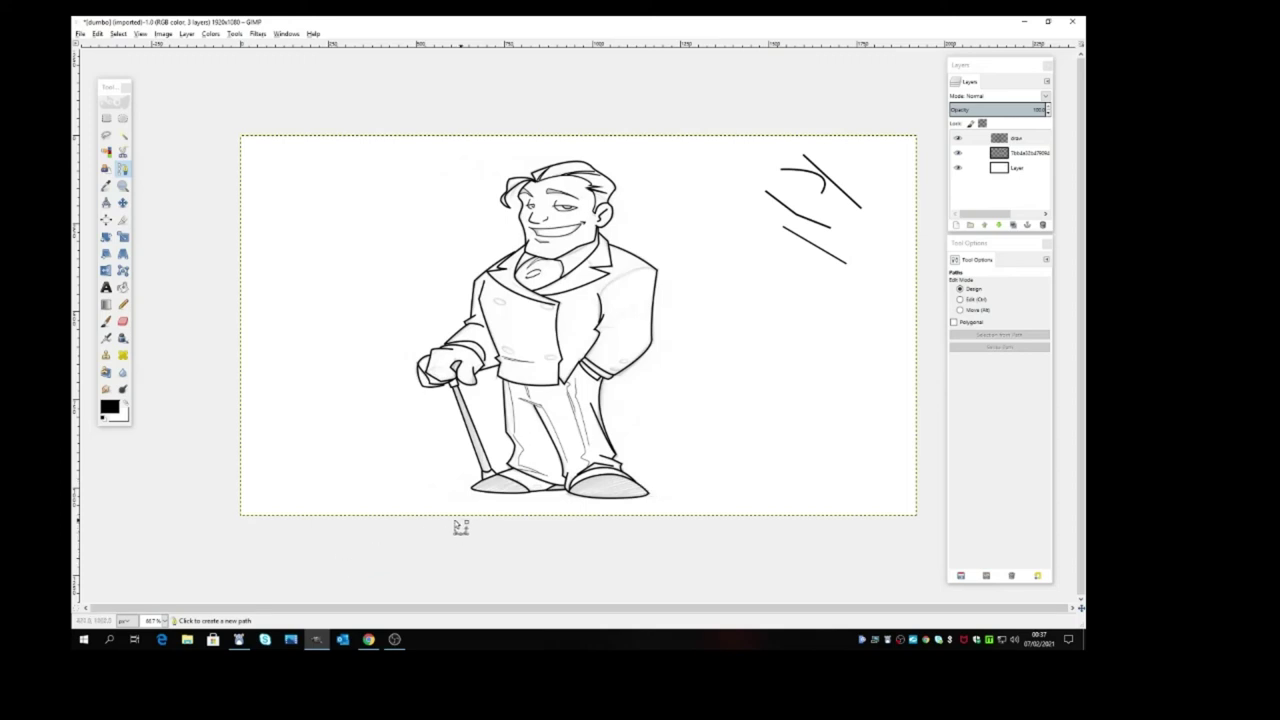
Zoom back in to 400% on the jacket shoulder
{"action": "left_click", "coordinate": [164, 621]}
{"action": "left_click", "coordinate": [159, 536]}
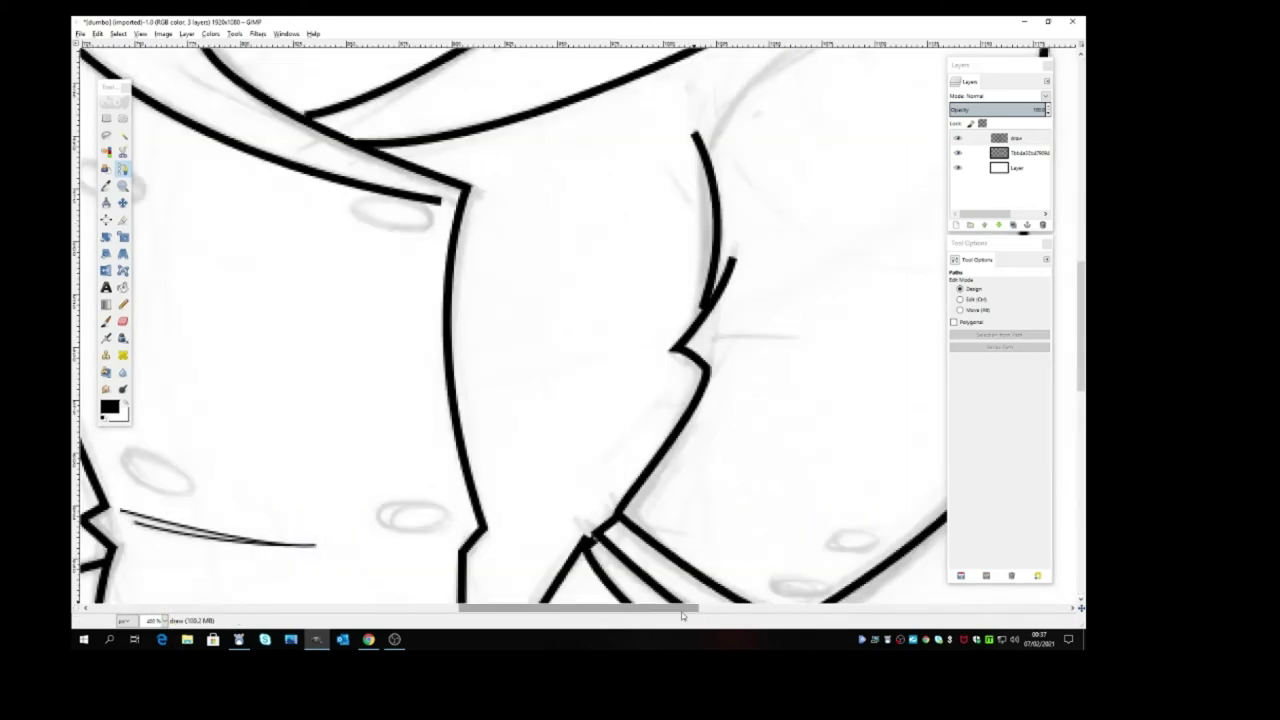
{"action": "left_click_drag", "start_coordinate": [703, 607], "coordinate": [800, 607]}
{"action": "scroll", "coordinate": [674, 446], "scroll_direction": "up", "scroll_amount": 3}
{"action": "scroll", "coordinate": [674, 446], "scroll_direction": "up", "scroll_amount": 4}
{"action": "scroll", "coordinate": [600, 455], "scroll_direction": "down", "scroll_amount": 2}
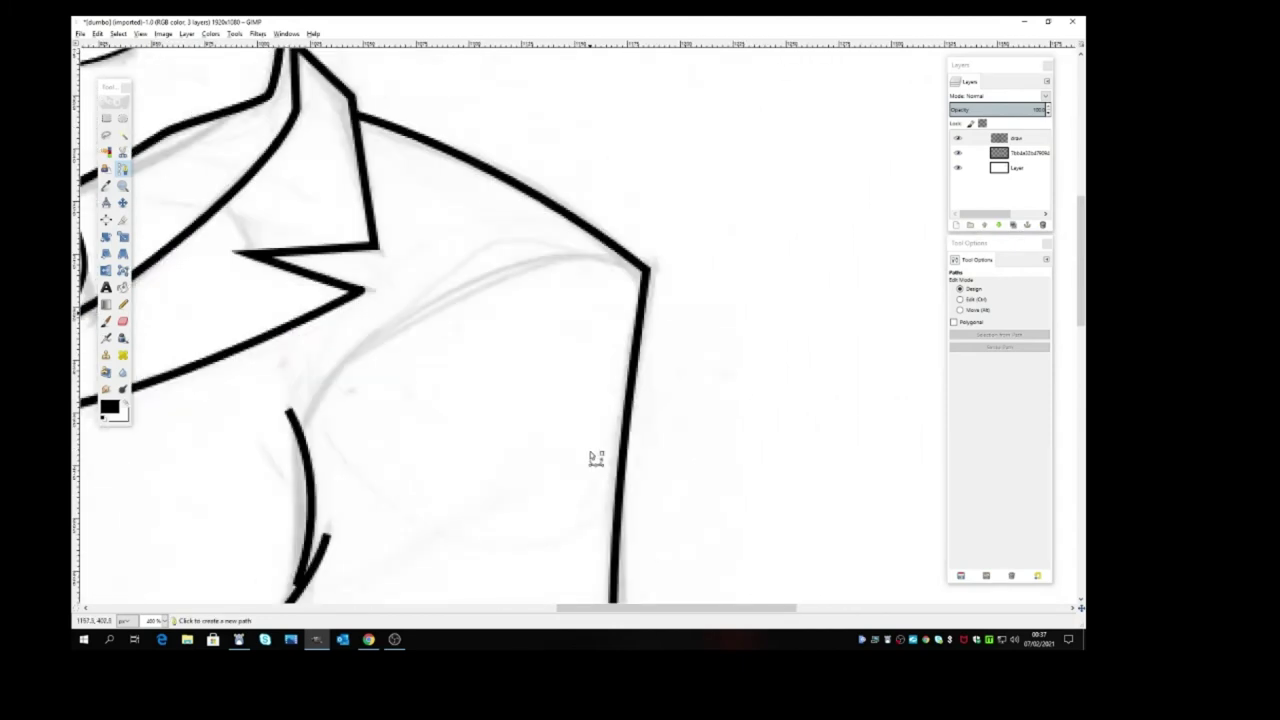
Stroke a thin curved seam line from the shoulder corner to the sleeve outline
{"action": "left_click", "coordinate": [646, 271]}
{"action": "left_click_drag", "start_coordinate": [488, 276], "coordinate": [361, 318]}
{"action": "left_click", "coordinate": [305, 405]}
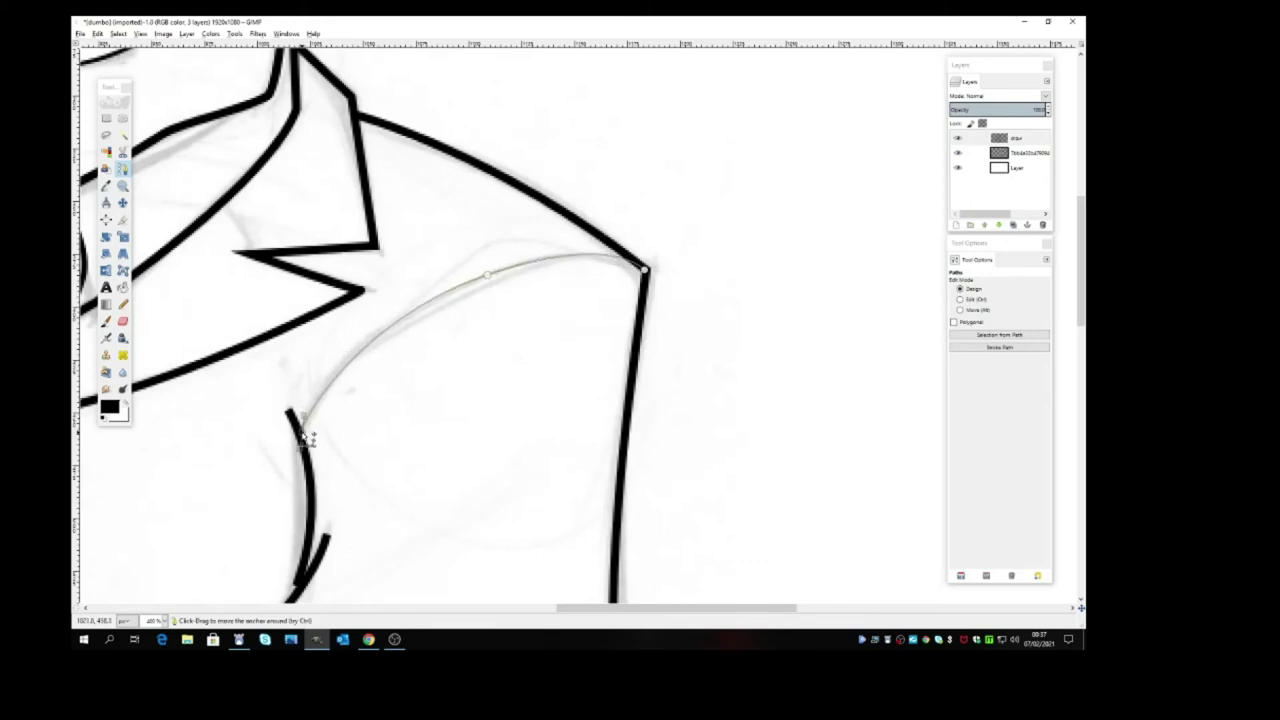
{"action": "left_click", "coordinate": [488, 276]}
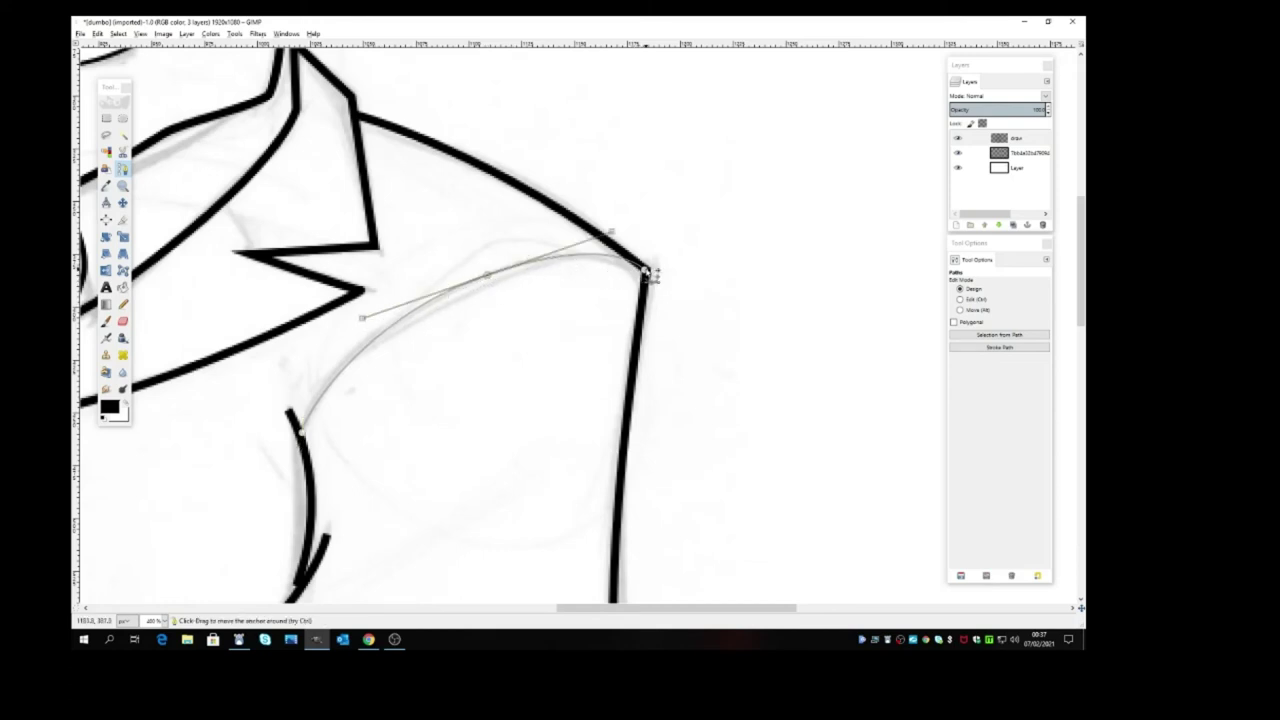
{"action": "left_click", "coordinate": [646, 270]}
{"action": "left_click_drag", "start_coordinate": [648, 272], "coordinate": [644, 280]}
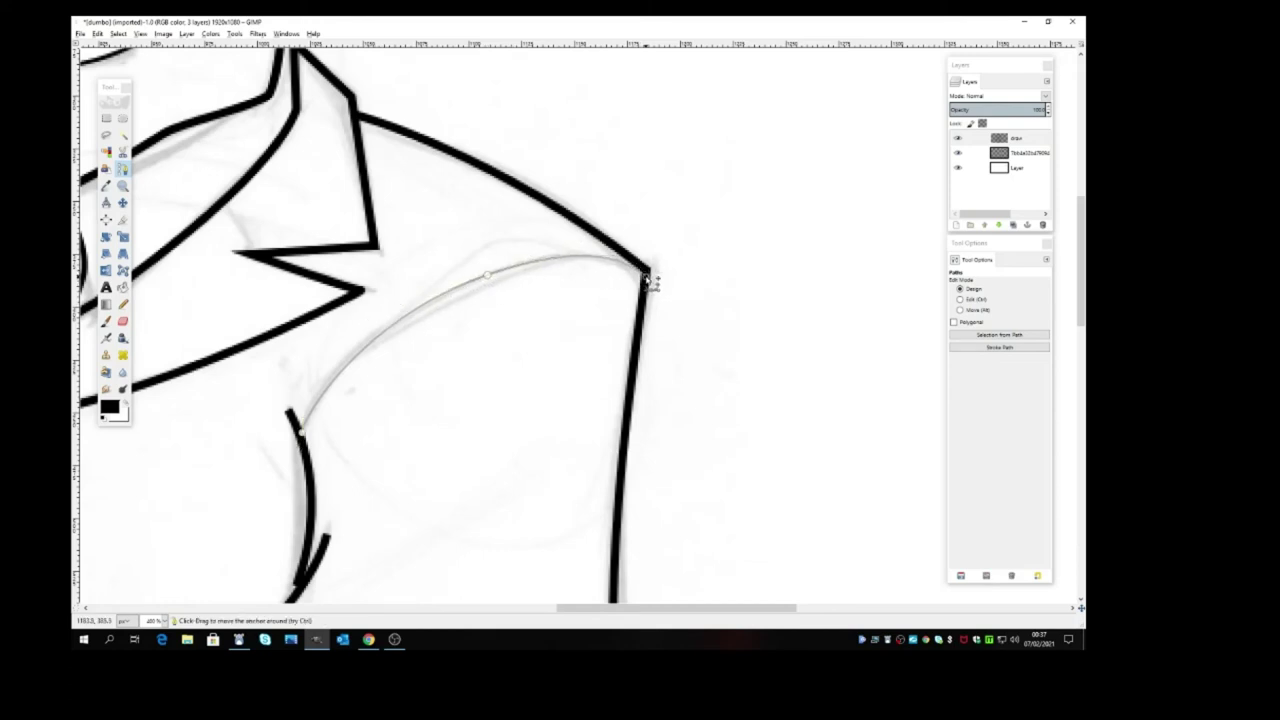
{"action": "left_click", "coordinate": [1008, 347]}
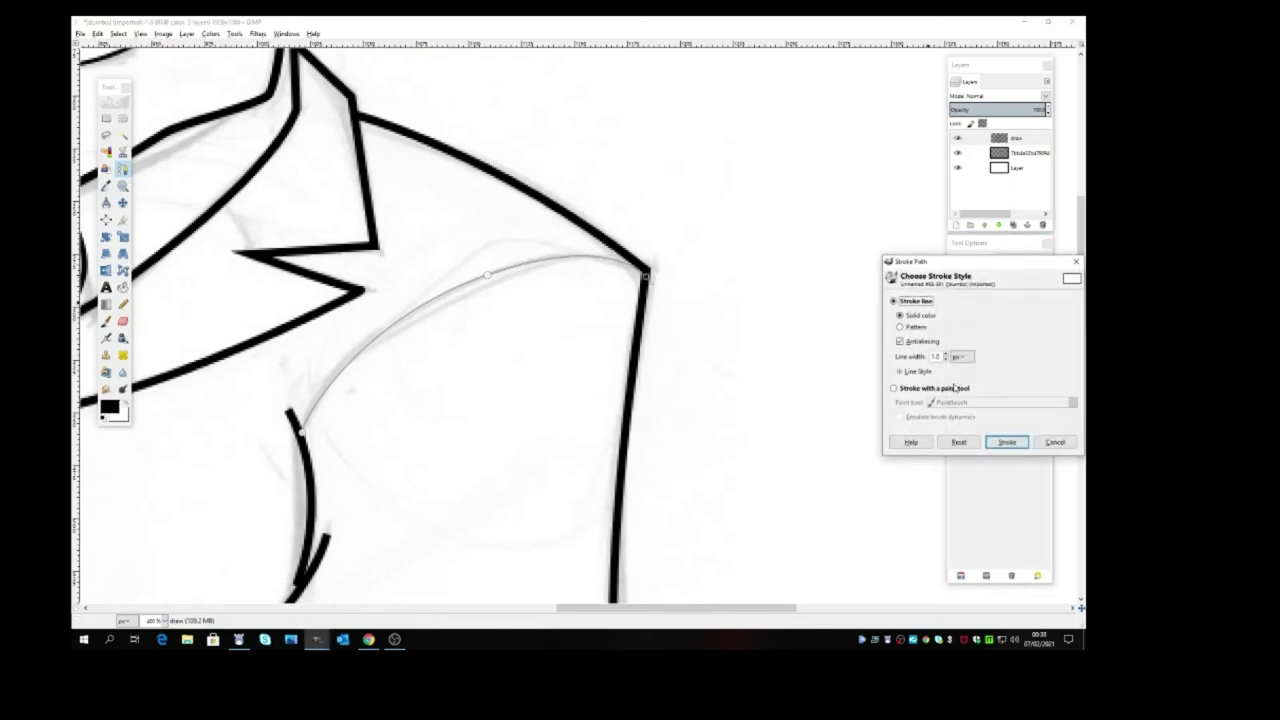
{"action": "left_click", "coordinate": [1005, 441]}
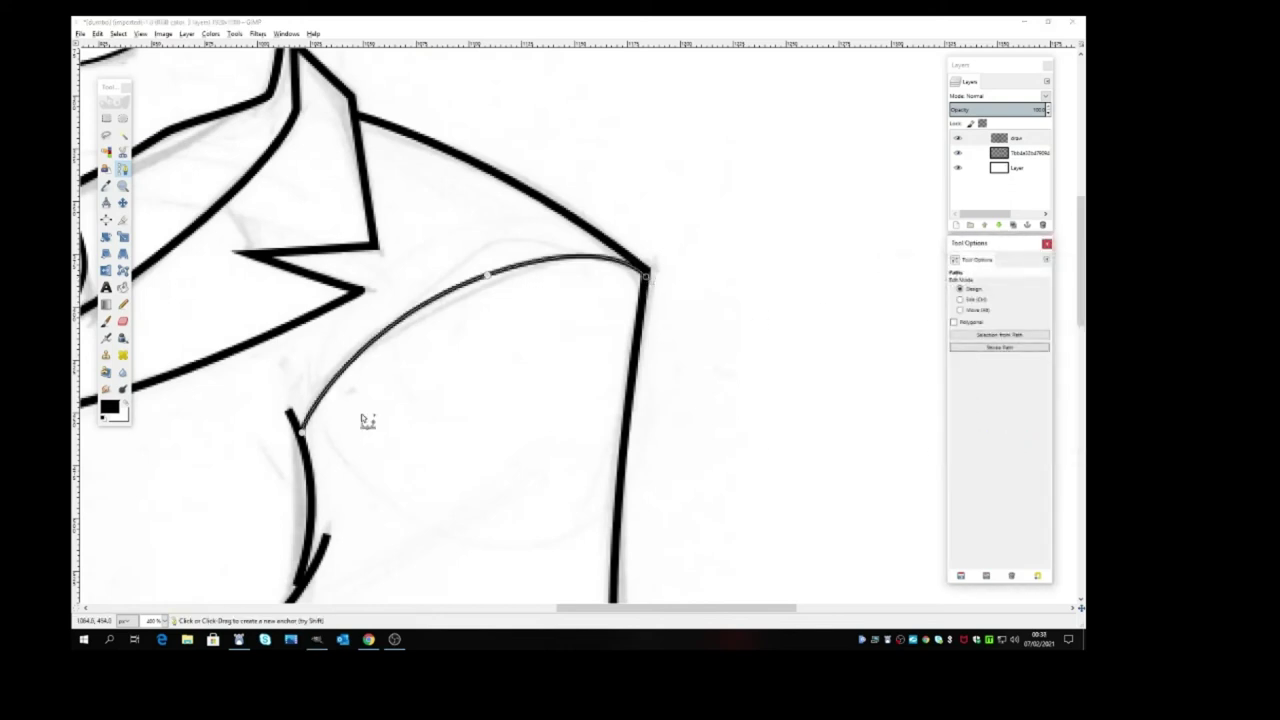
Stroke a short thin crease line across the jacket sleeve from the outline's notch
{"action": "left_click", "coordinate": [123, 203]}
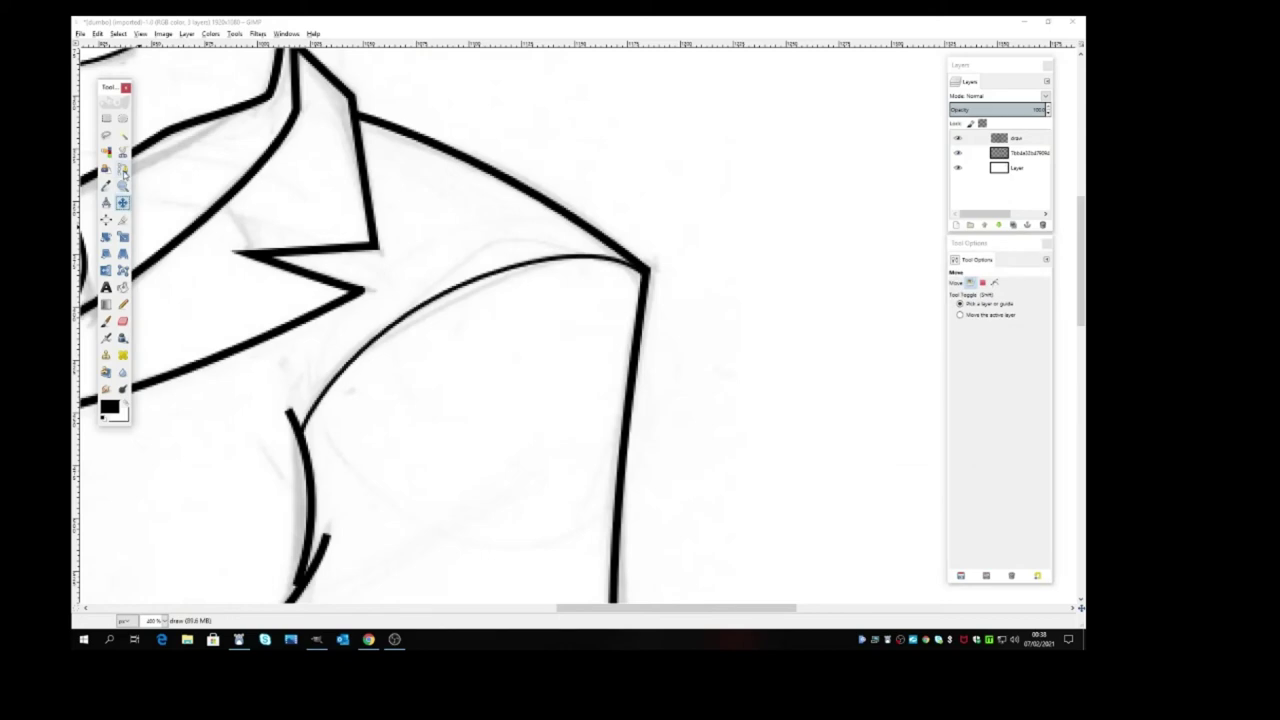
{"action": "left_click", "coordinate": [123, 169]}
{"action": "left_click_drag", "start_coordinate": [662, 612], "coordinate": [468, 612]}
{"action": "scroll", "coordinate": [600, 300], "scroll_direction": "down", "scroll_amount": 3}
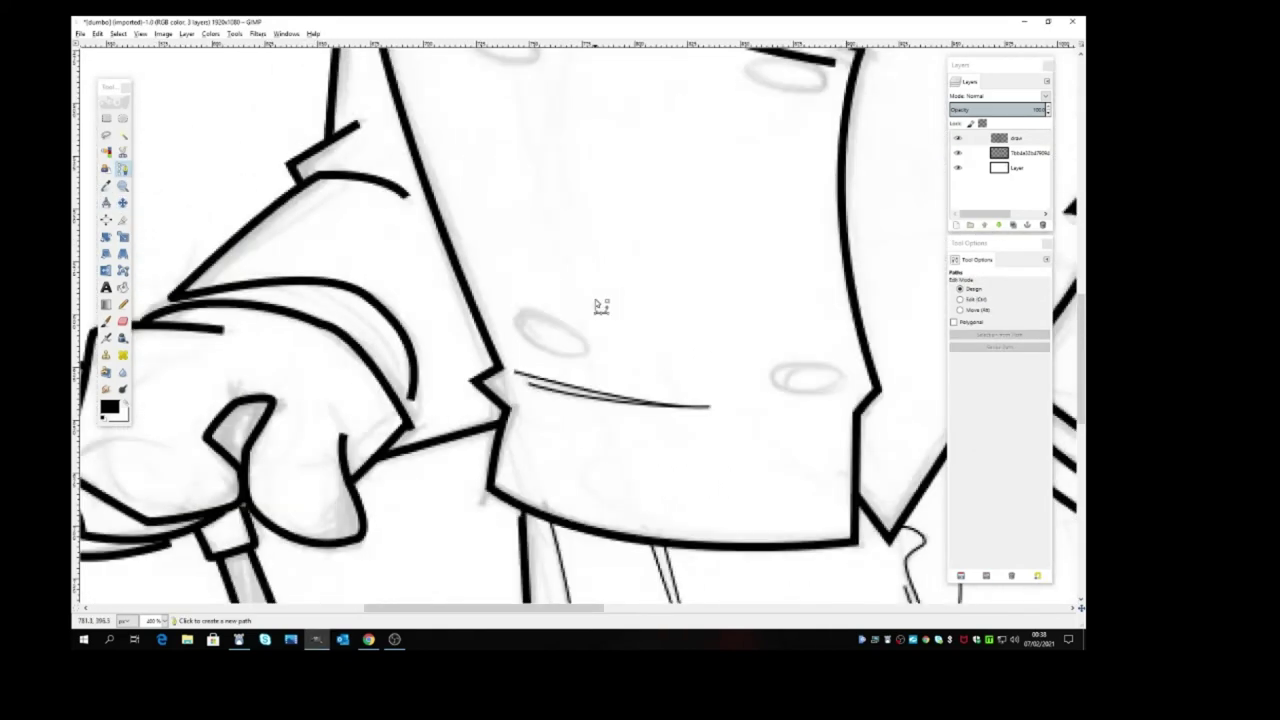
{"action": "left_click_drag", "start_coordinate": [626, 607], "coordinate": [737, 600]}
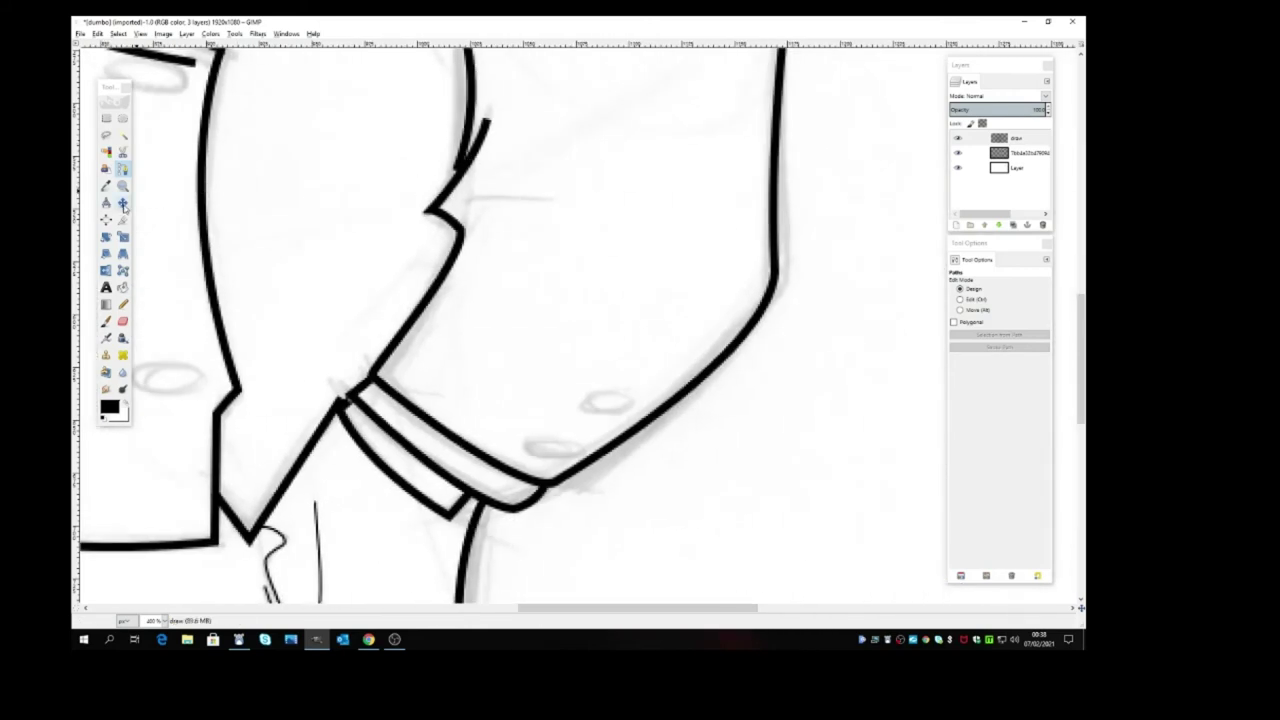
{"action": "left_click", "coordinate": [124, 205]}
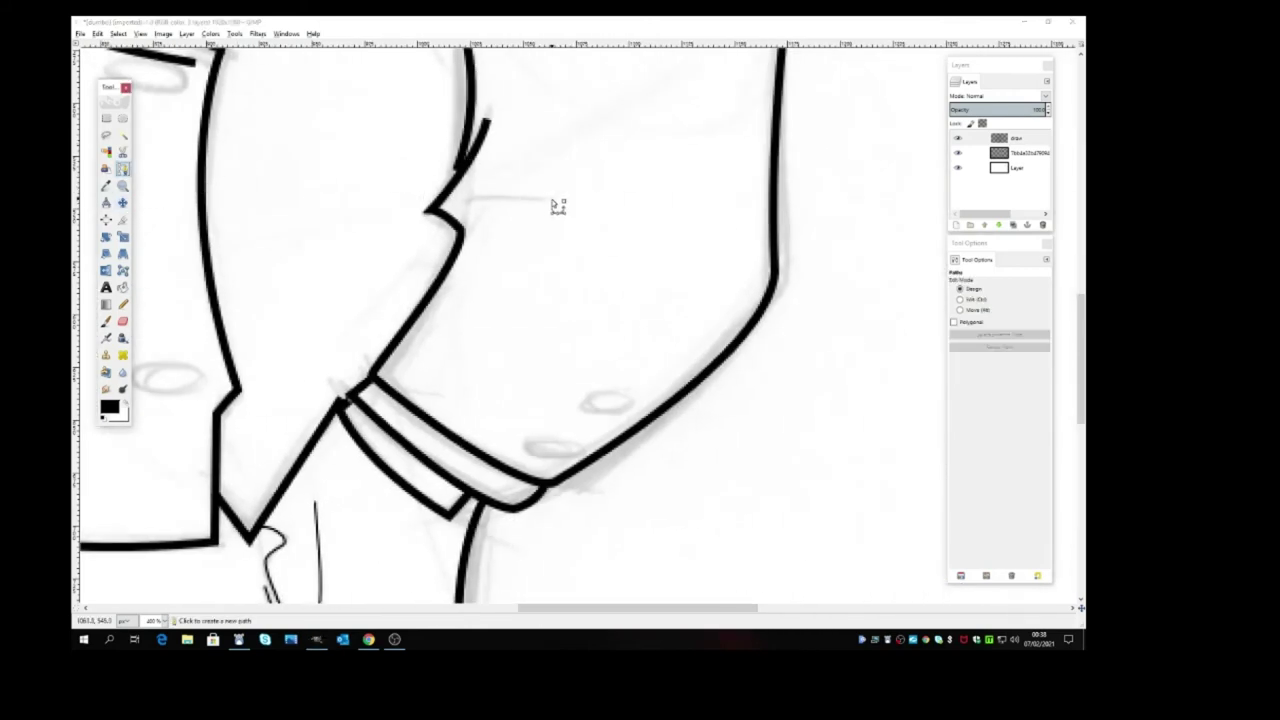
{"action": "left_click_drag", "start_coordinate": [552, 200], "coordinate": [430, 211]}
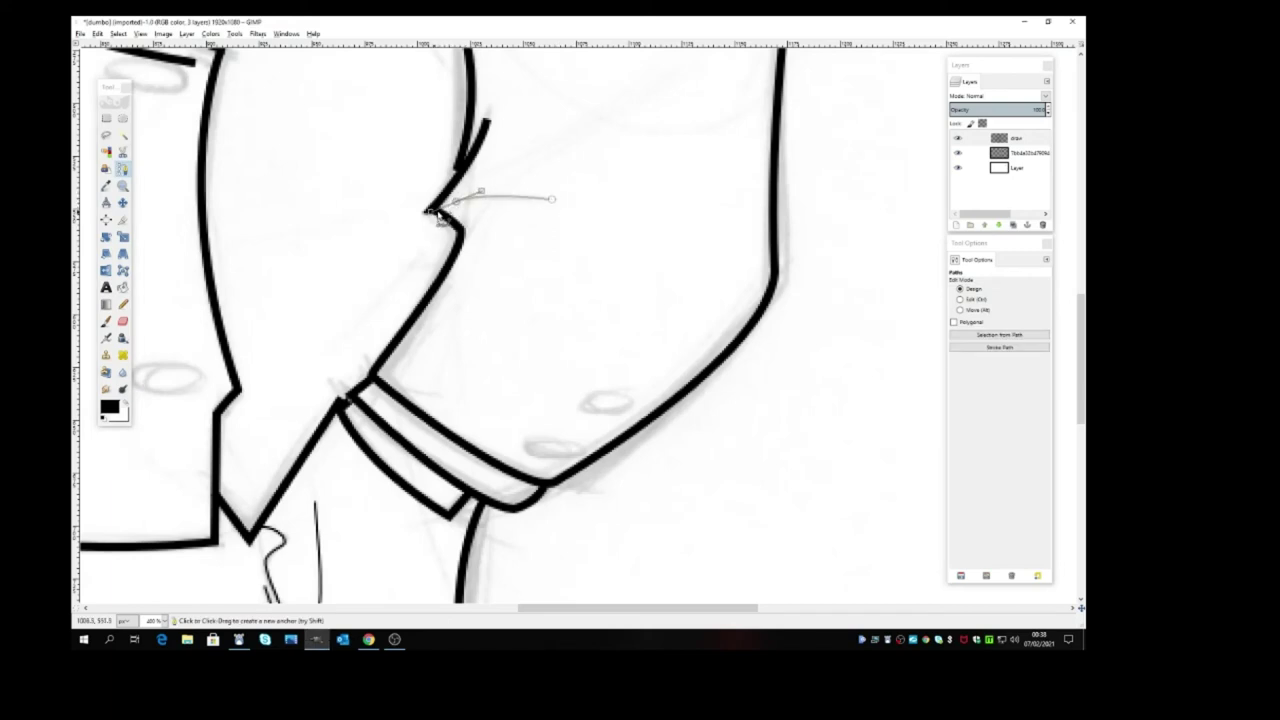
{"action": "left_click", "coordinate": [1000, 350]}
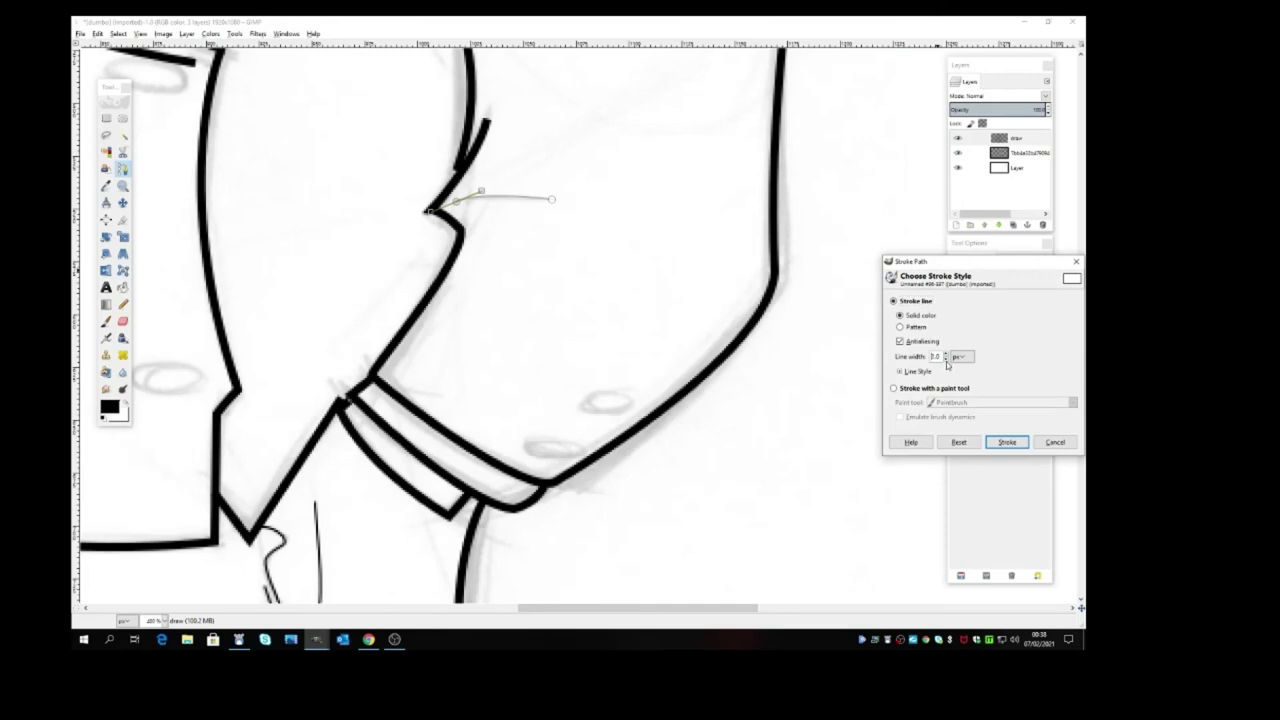
{"action": "left_click", "coordinate": [1008, 442]}
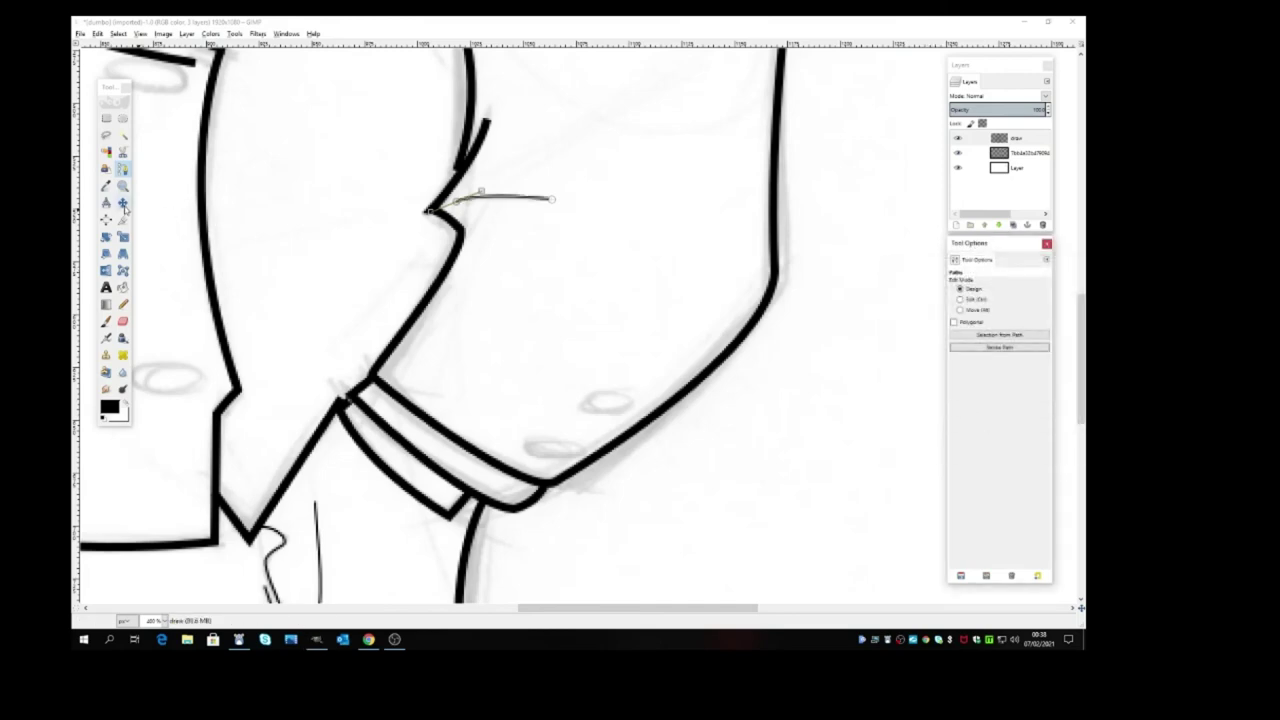
{"action": "left_click", "coordinate": [122, 186]}
{"action": "left_click", "coordinate": [122, 169]}
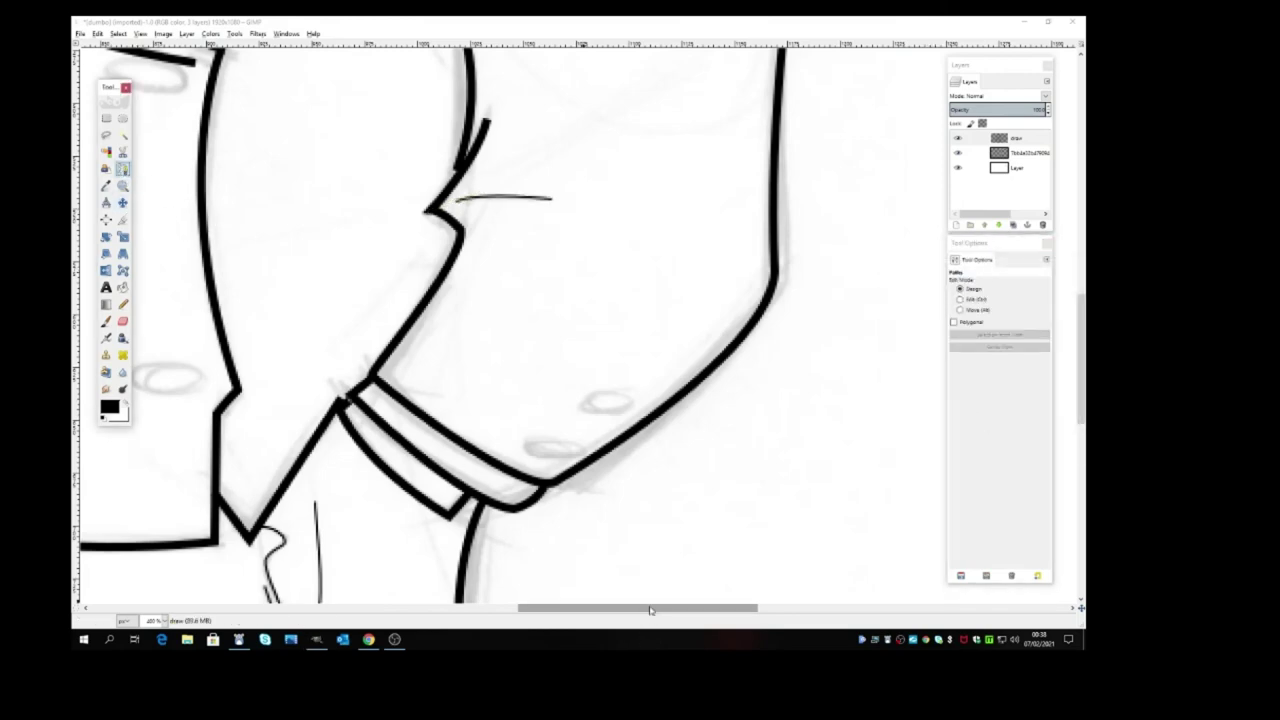
{"action": "left_click_drag", "start_coordinate": [650, 610], "coordinate": [423, 606]}
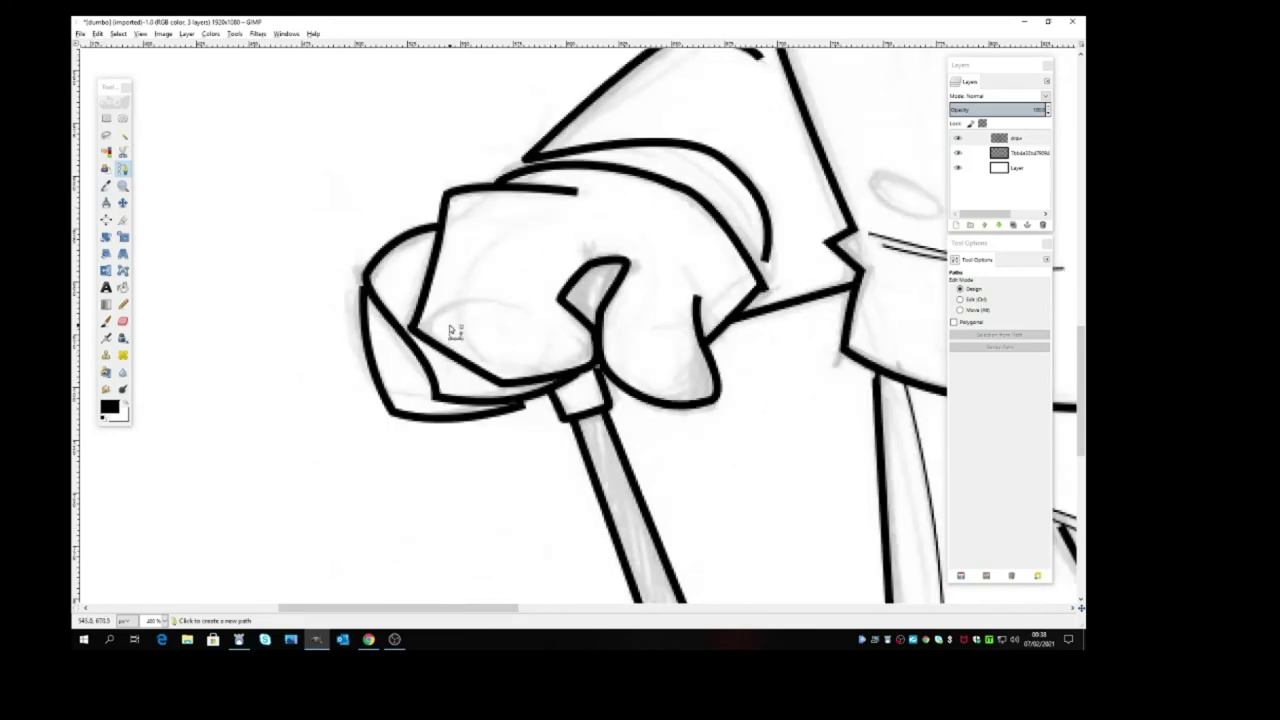
Stroke a thin curved crease line across the knuckles of the fist holding the cane
{"action": "left_click", "coordinate": [414, 328]}
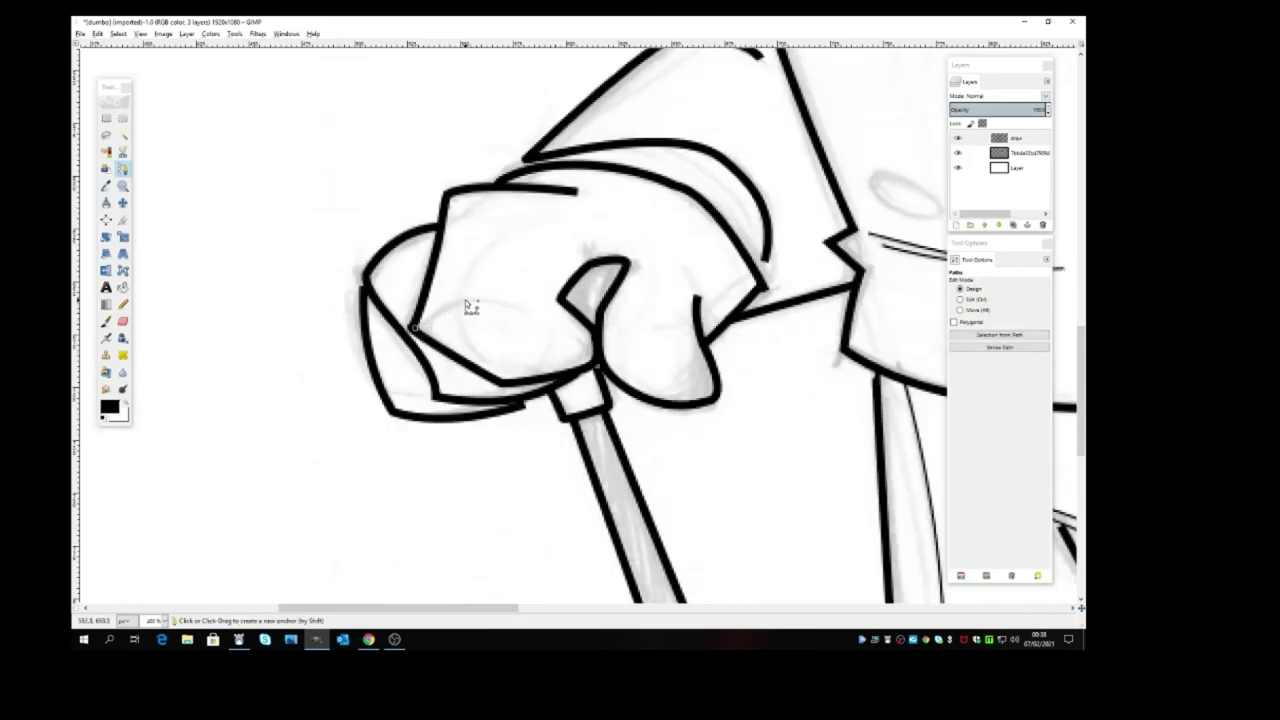
{"action": "left_click_drag", "start_coordinate": [463, 303], "coordinate": [489, 297]}
{"action": "left_click", "coordinate": [525, 314]}
{"action": "left_click", "coordinate": [993, 348]}
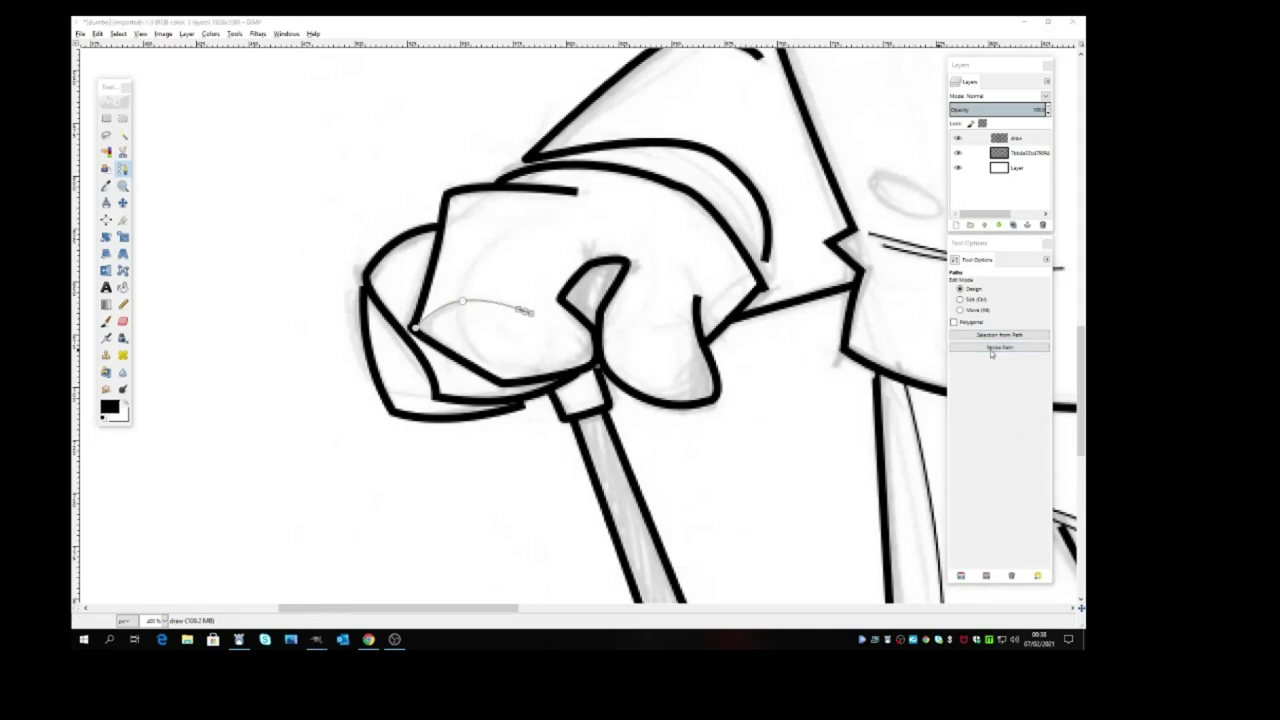
{"action": "left_click", "coordinate": [1007, 443]}
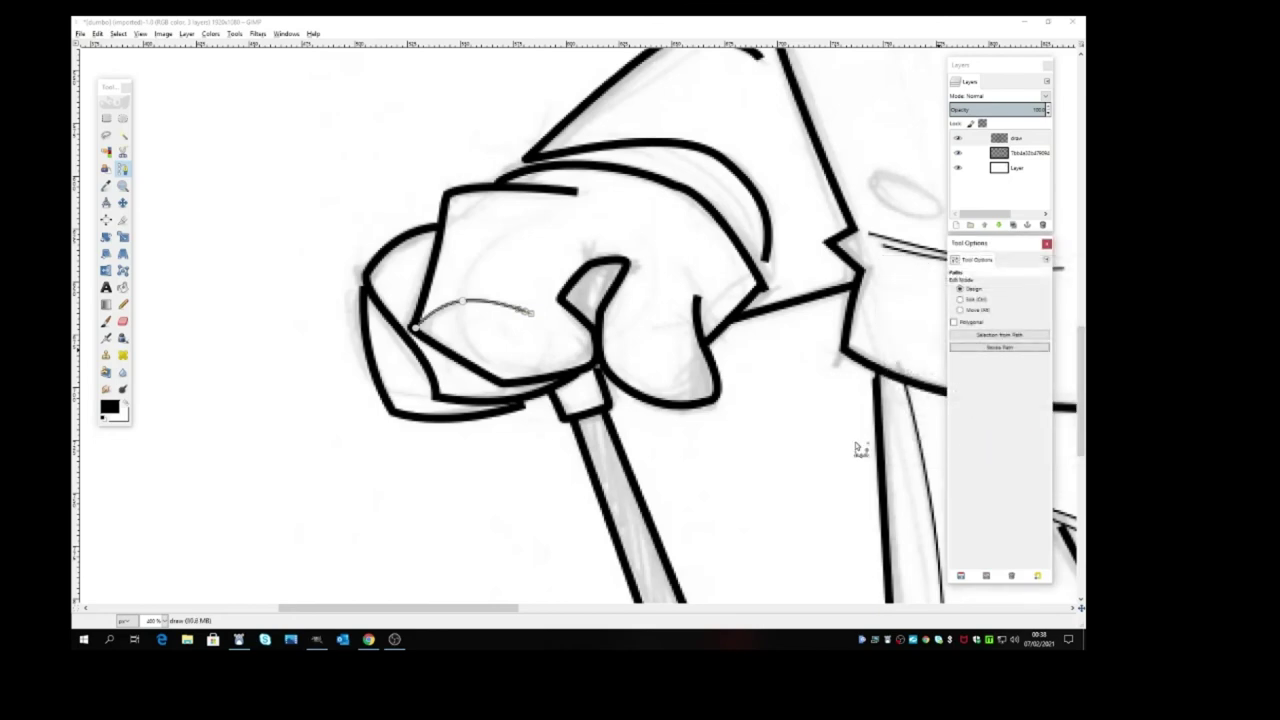
{"action": "left_click", "coordinate": [122, 202]}
{"action": "key", "text": "b"}
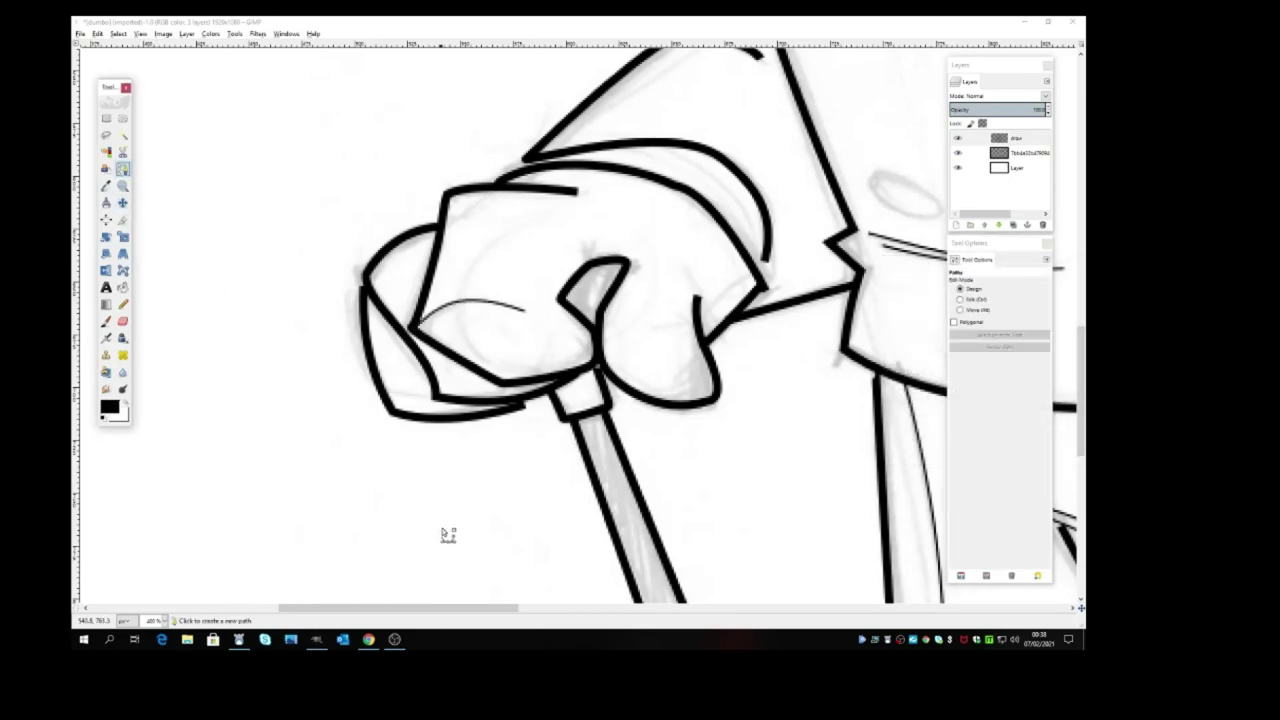
Draw a three-anchor curved path over the shoe top beneath the trouser hem
{"action": "left_click_drag", "start_coordinate": [463, 606], "coordinate": [591, 591]}
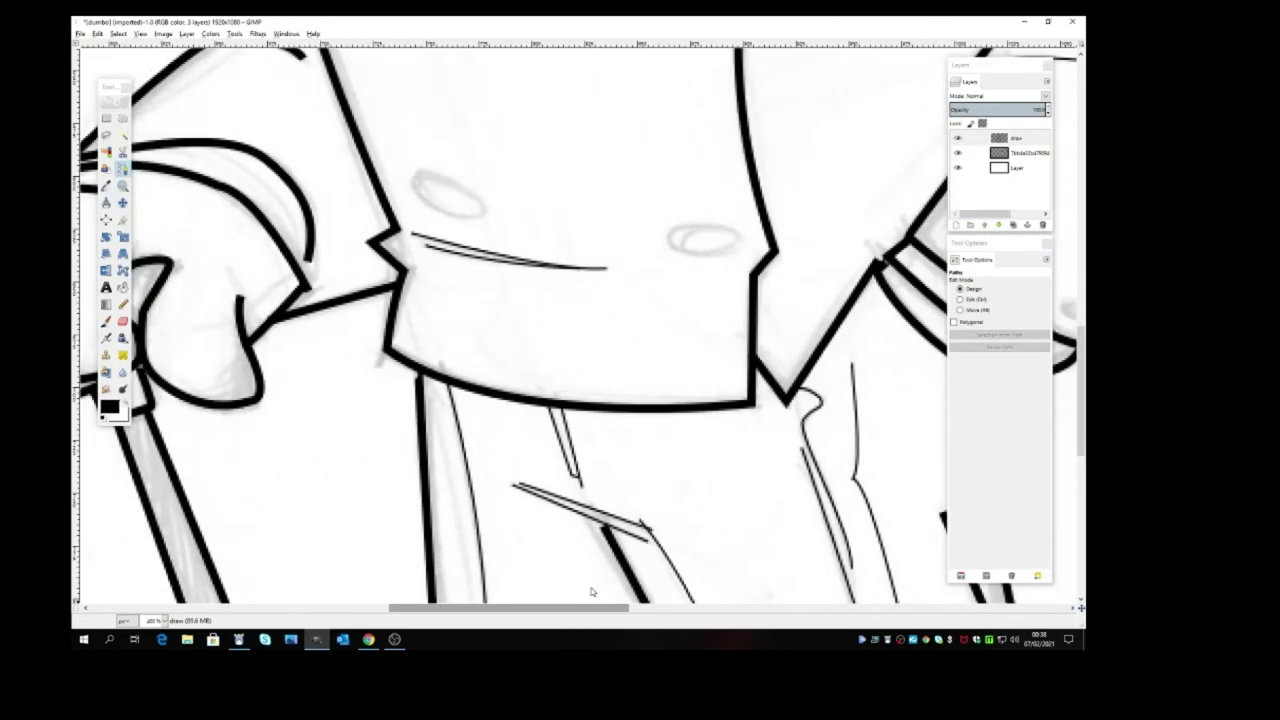
{"action": "scroll", "coordinate": [561, 377], "scroll_direction": "down", "scroll_amount": 10}
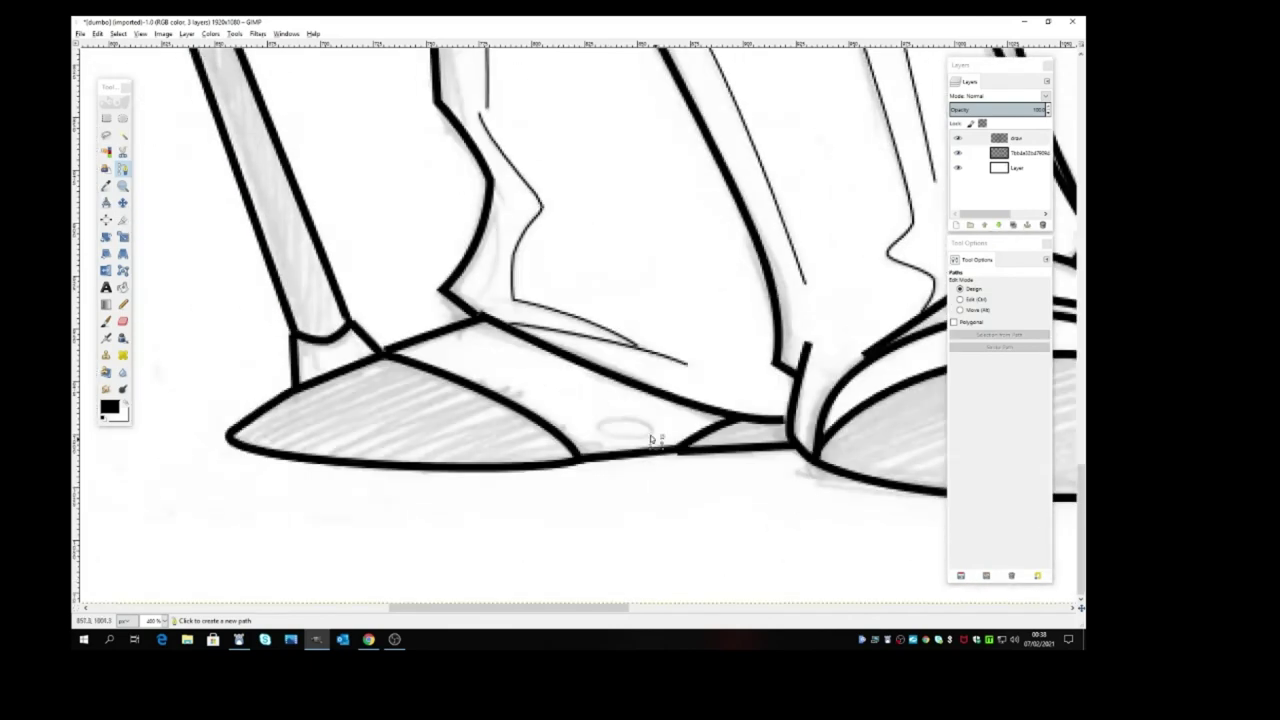
{"action": "left_click", "coordinate": [598, 427]}
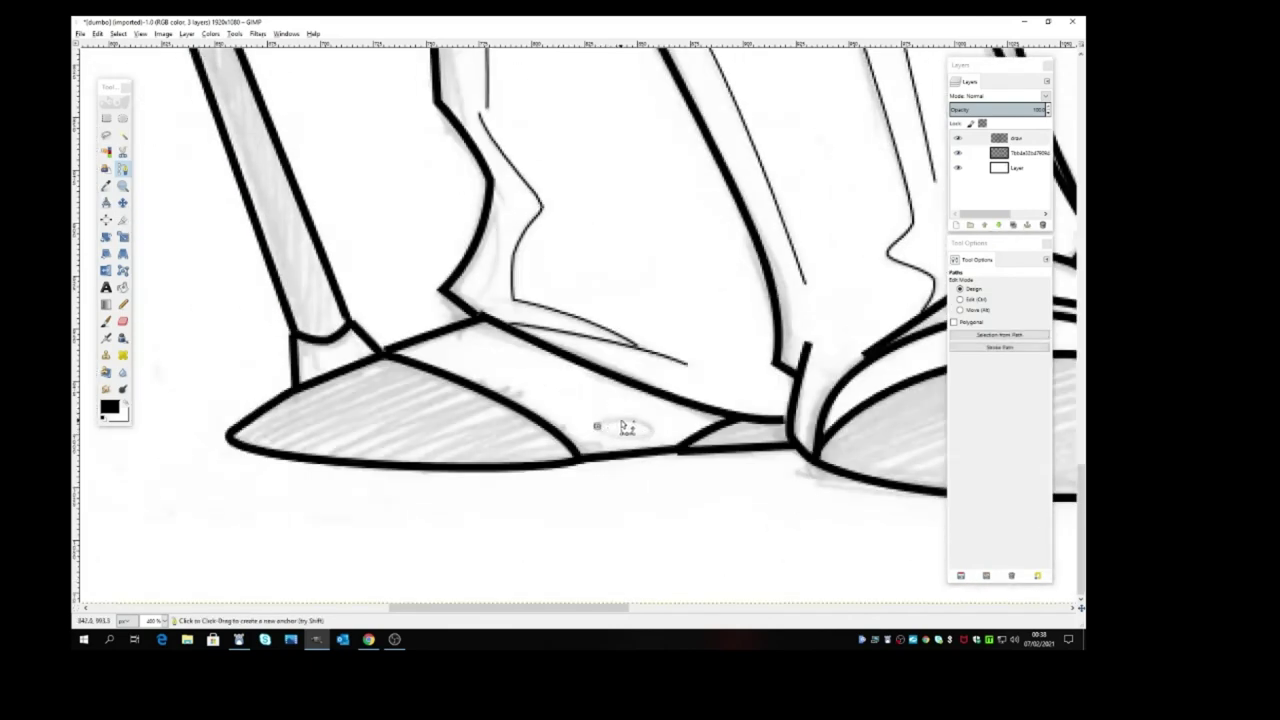
{"action": "left_click_drag", "start_coordinate": [622, 420], "coordinate": [646, 428]}
{"action": "left_click_drag", "start_coordinate": [651, 430], "coordinate": [630, 441]}
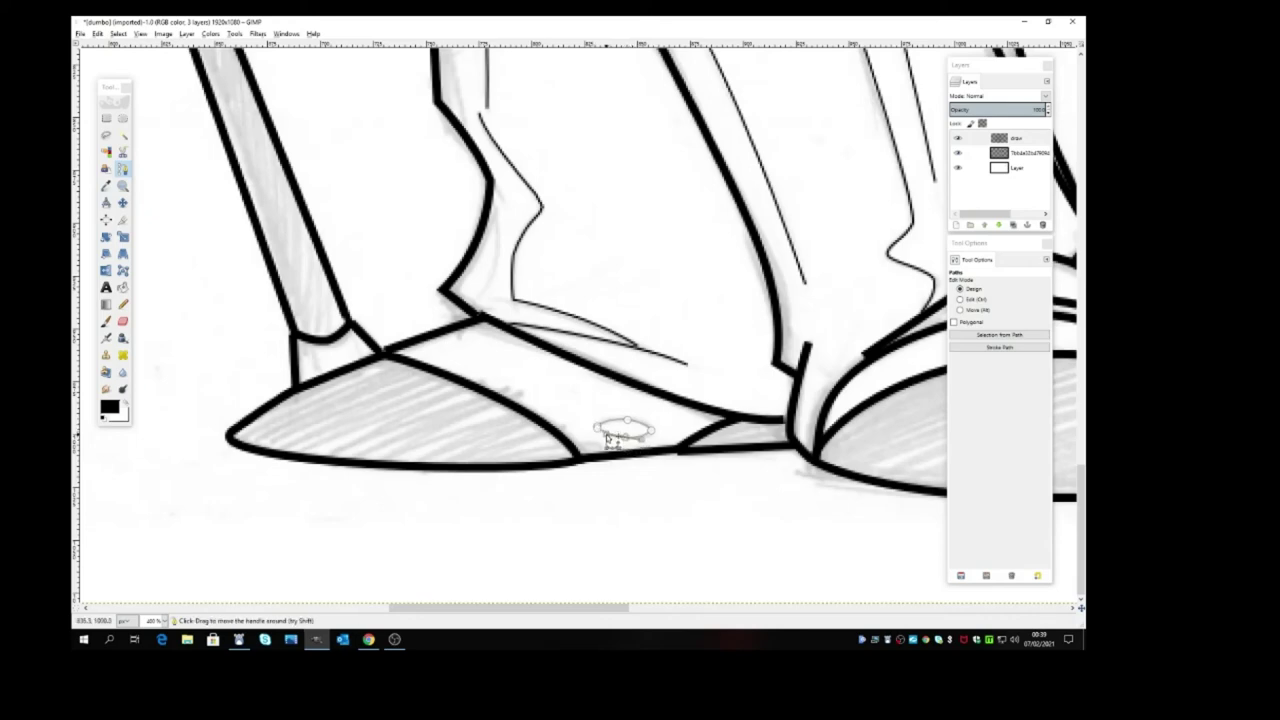
Stroke the traced ellipse between the shoes in solid black, then return to the Paths tool
{"action": "left_click", "coordinate": [1000, 347]}
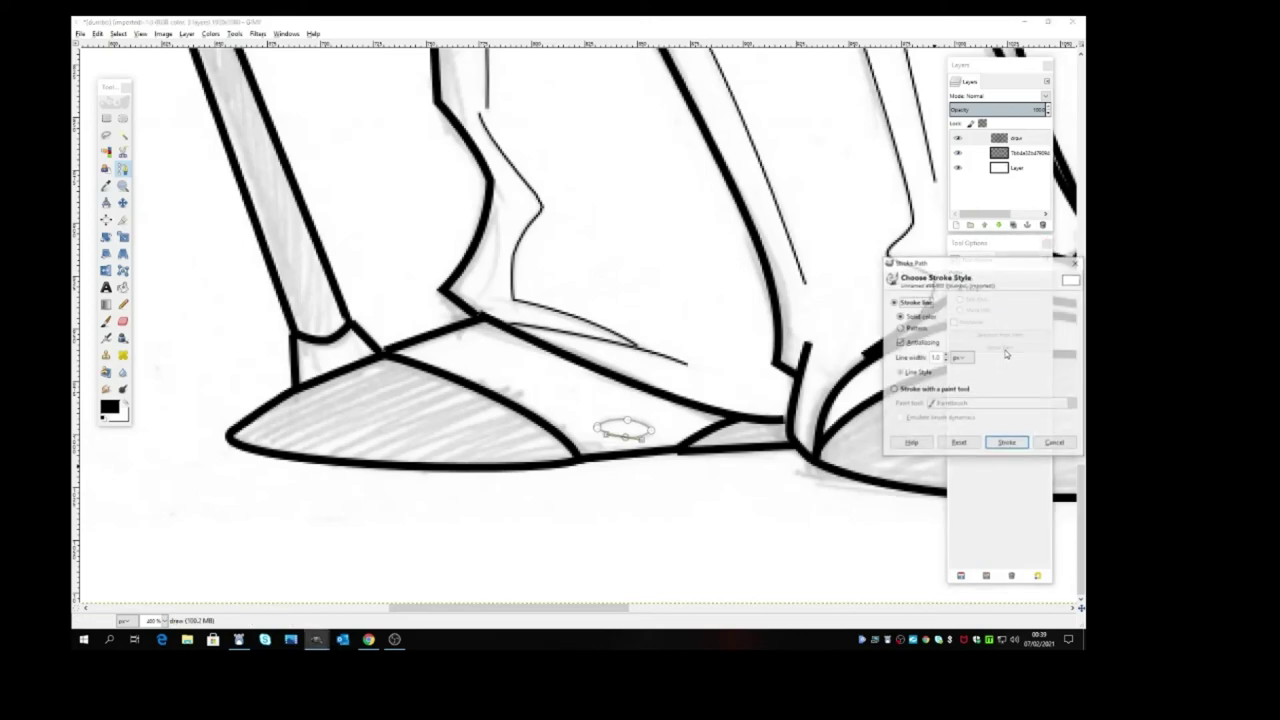
{"action": "left_click", "coordinate": [1010, 451]}
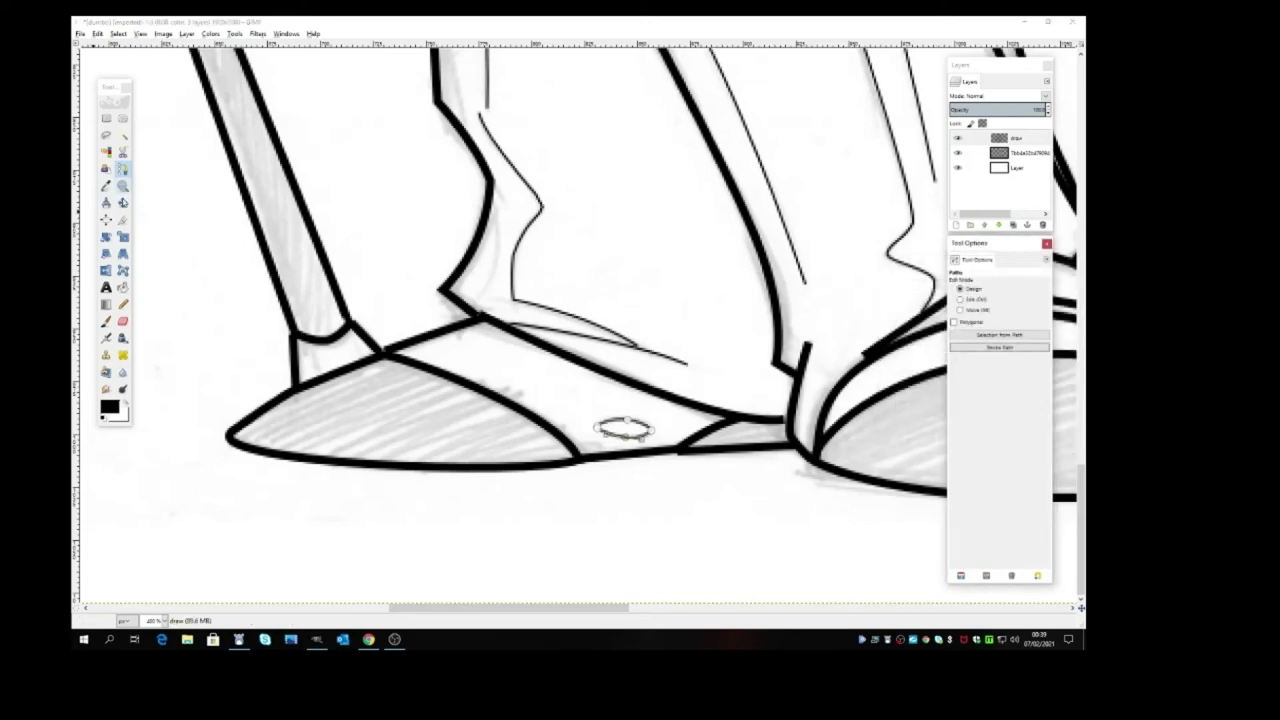
{"action": "left_click", "coordinate": [122, 202]}
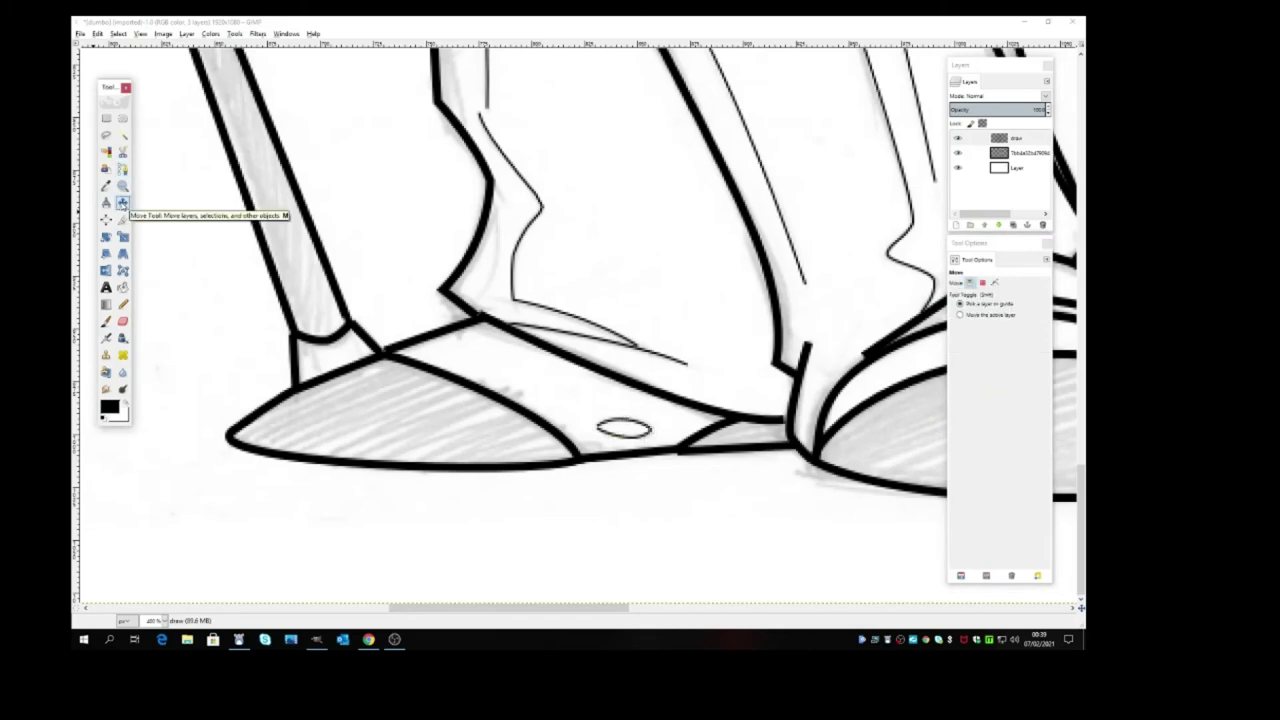
{"action": "left_click", "coordinate": [122, 168]}
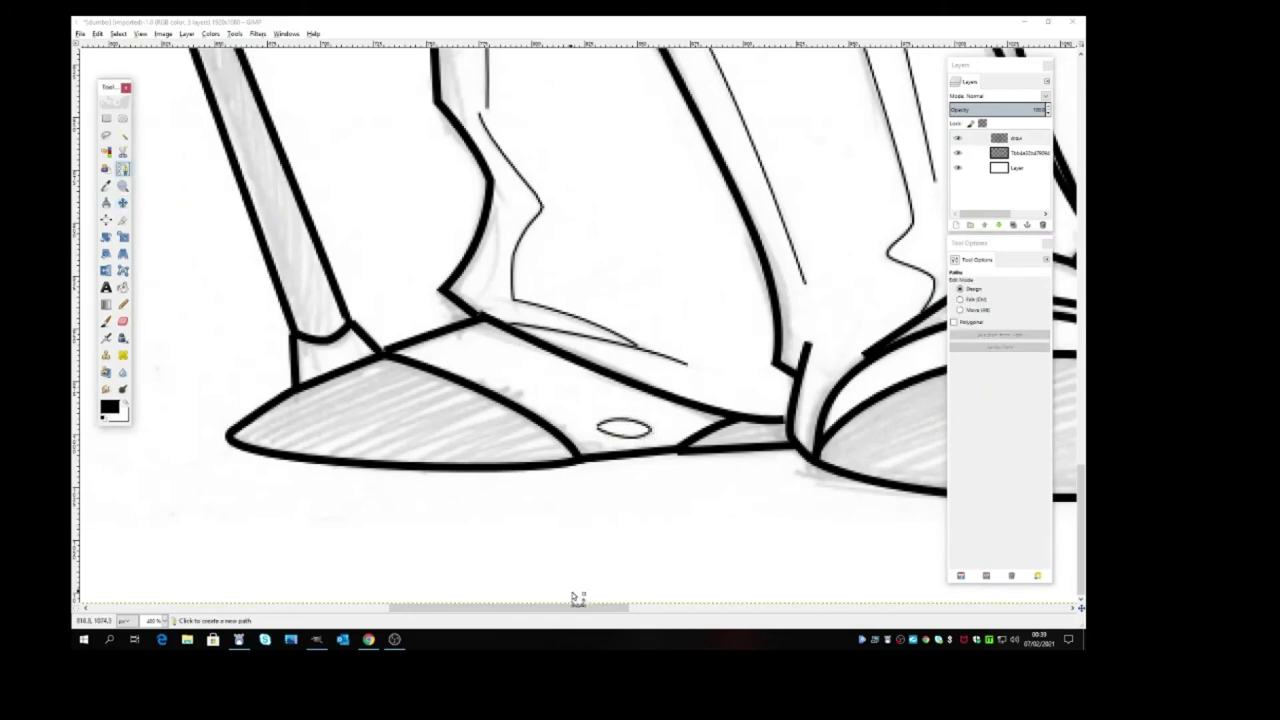
Trace a path around the small sketched oval on the sleeve above the cuff
{"action": "scroll", "coordinate": [580, 580], "scroll_direction": "right", "scroll_amount": 4}
{"action": "scroll", "coordinate": [515, 437], "scroll_direction": "up", "scroll_amount": 5}
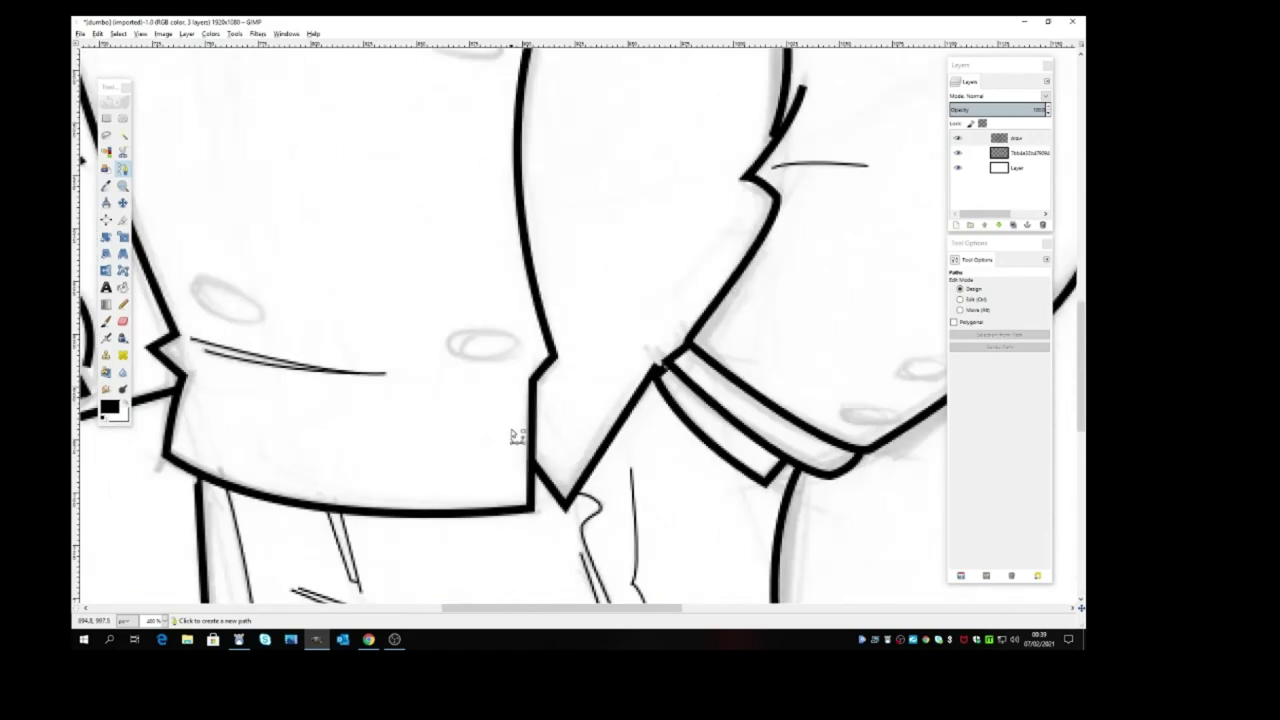
{"action": "scroll", "coordinate": [515, 437], "scroll_direction": "up", "scroll_amount": 10}
{"action": "scroll", "coordinate": [517, 266], "scroll_direction": "down", "scroll_amount": 8}
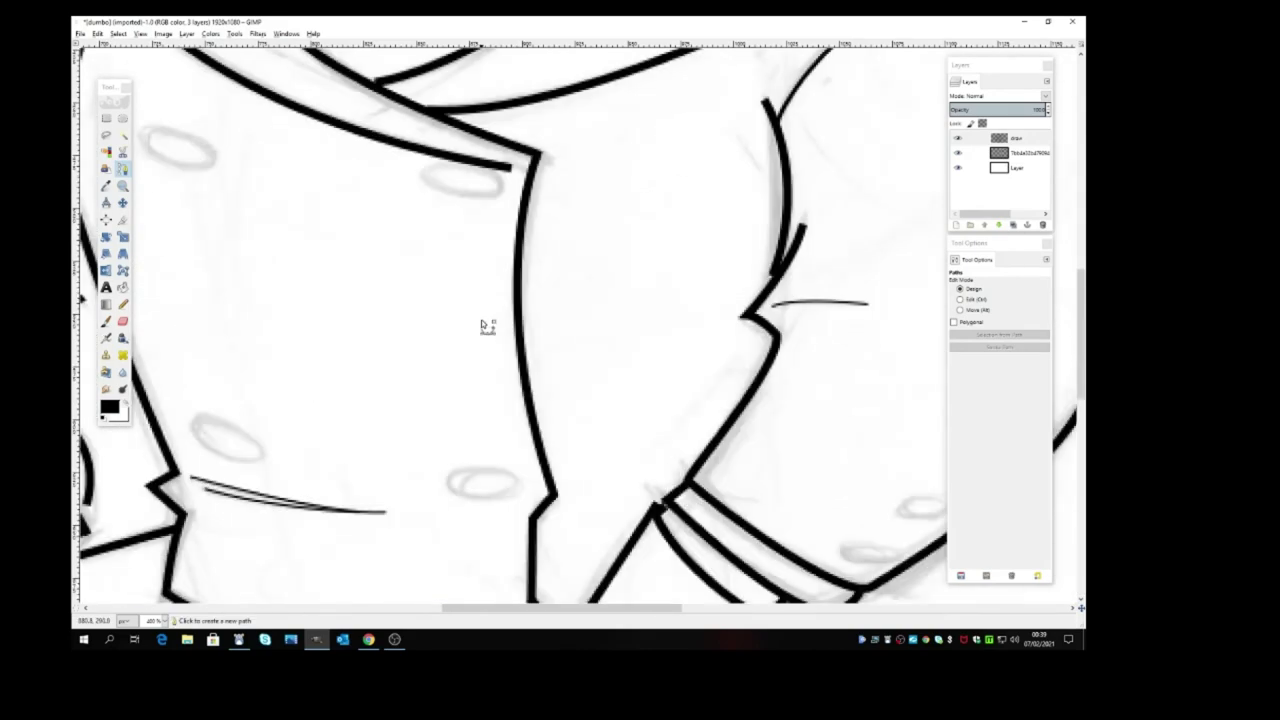
{"action": "scroll", "coordinate": [481, 325], "scroll_direction": "down", "scroll_amount": 3}
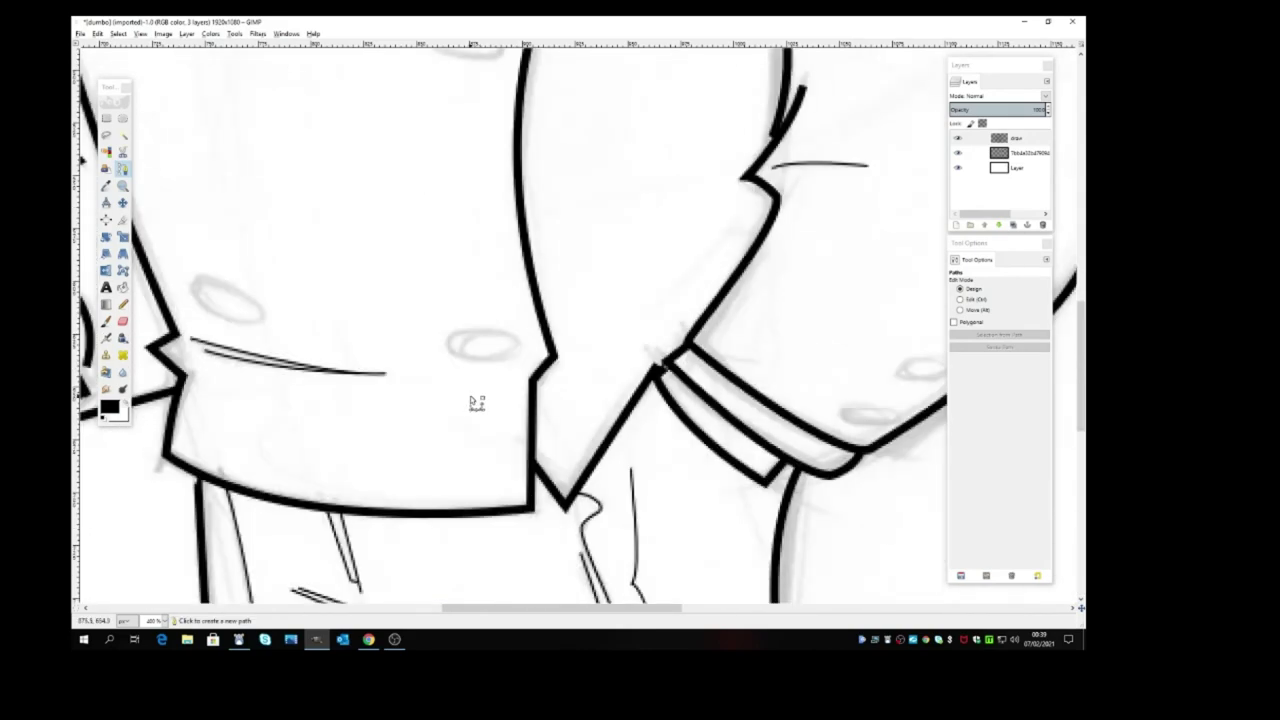
{"action": "scroll", "coordinate": [476, 402], "scroll_direction": "down", "scroll_amount": 3}
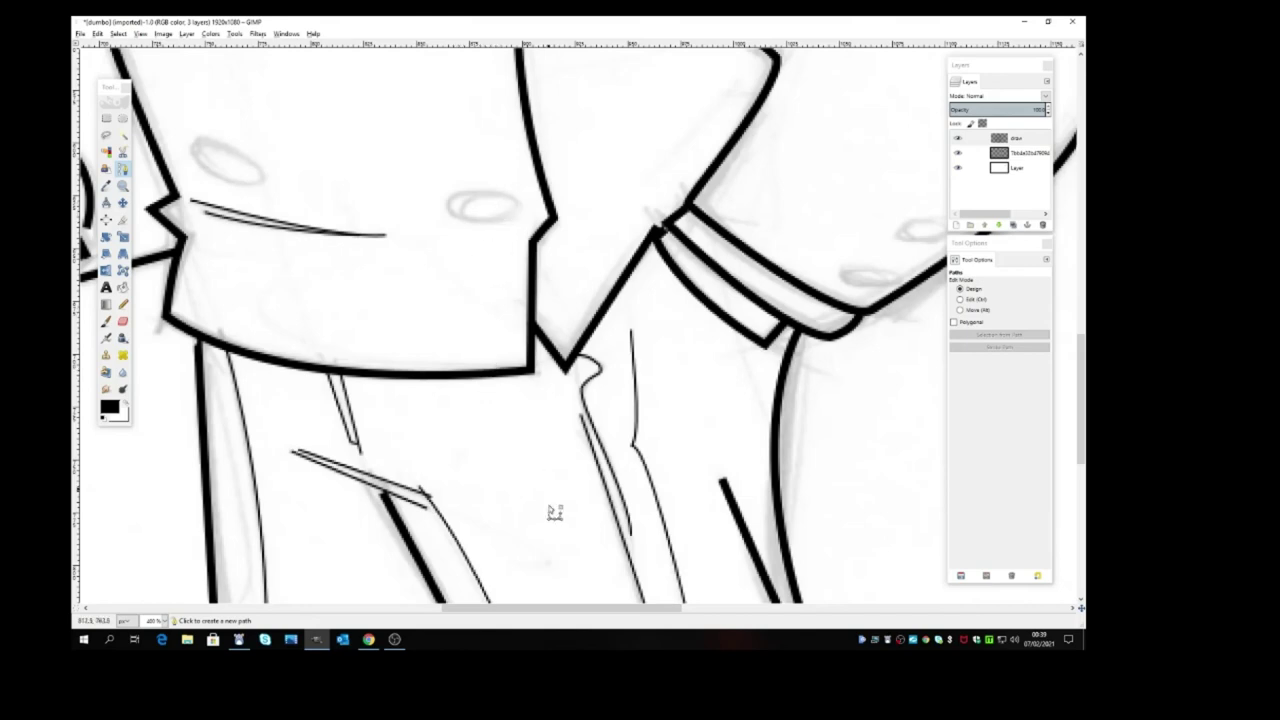
{"action": "left_click_drag", "start_coordinate": [595, 607], "coordinate": [665, 578]}
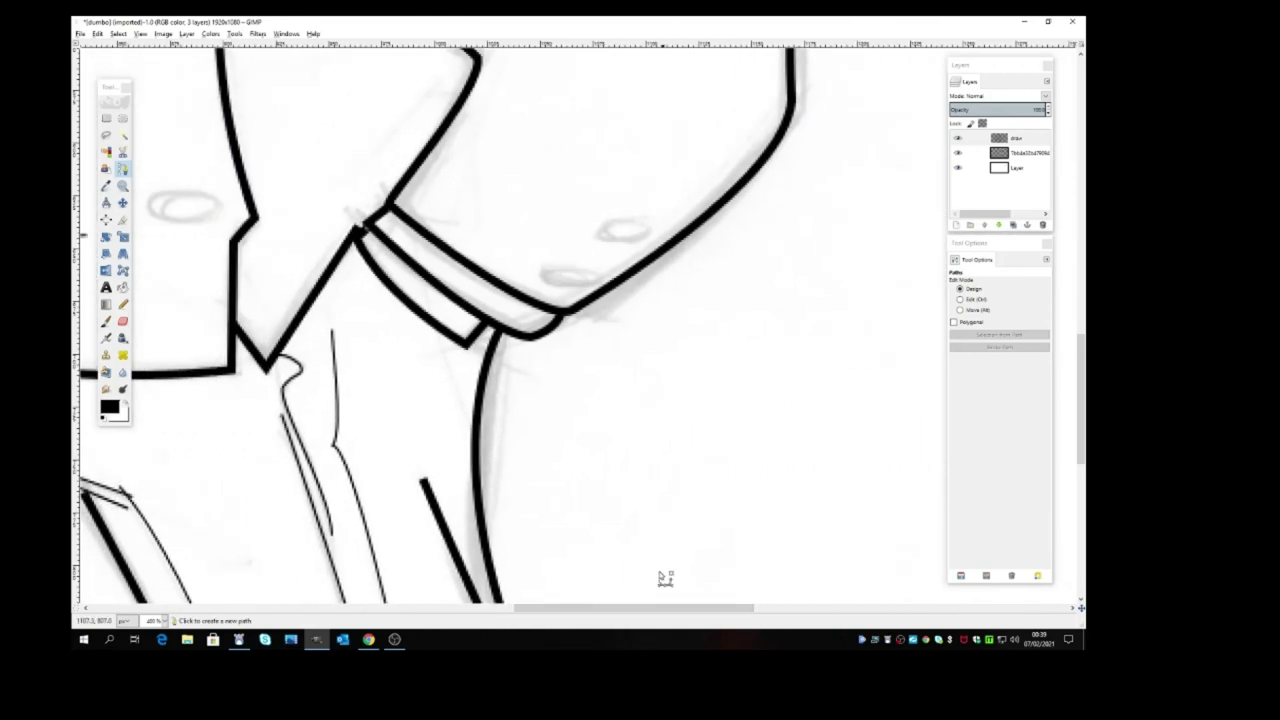
{"action": "scroll", "coordinate": [648, 370], "scroll_direction": "up", "scroll_amount": 3}
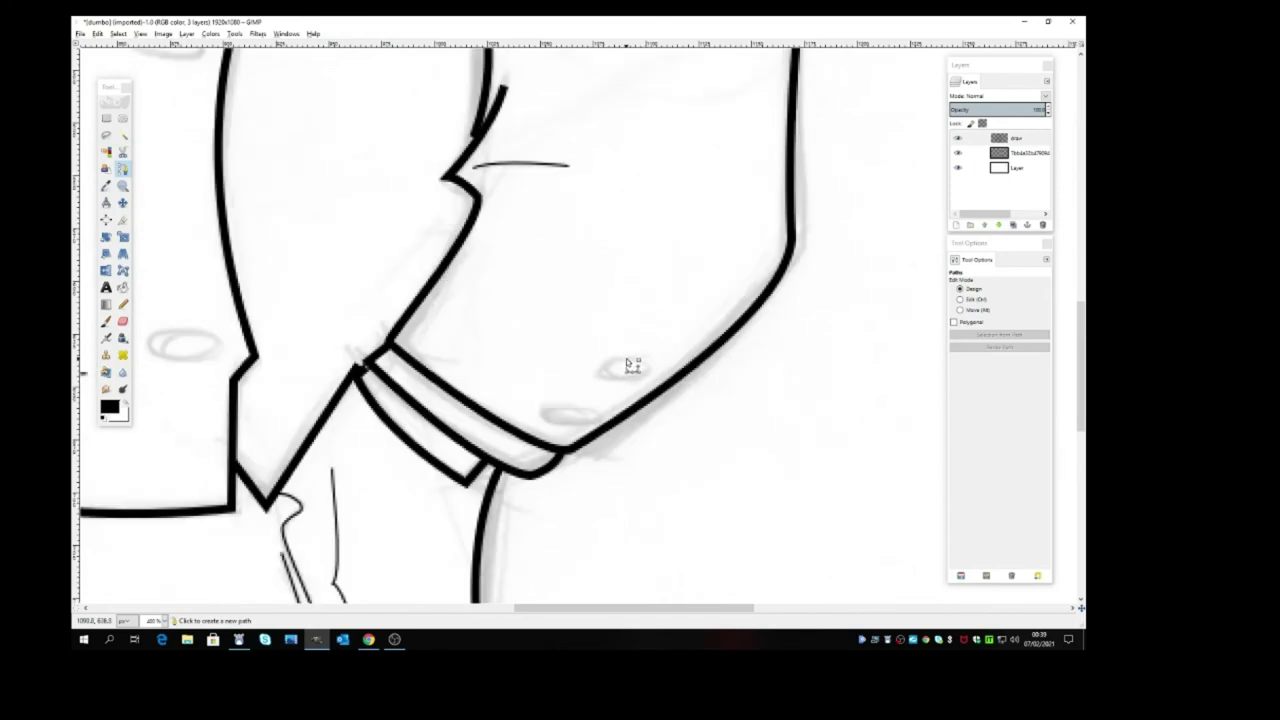
{"action": "left_click", "coordinate": [626, 358]}
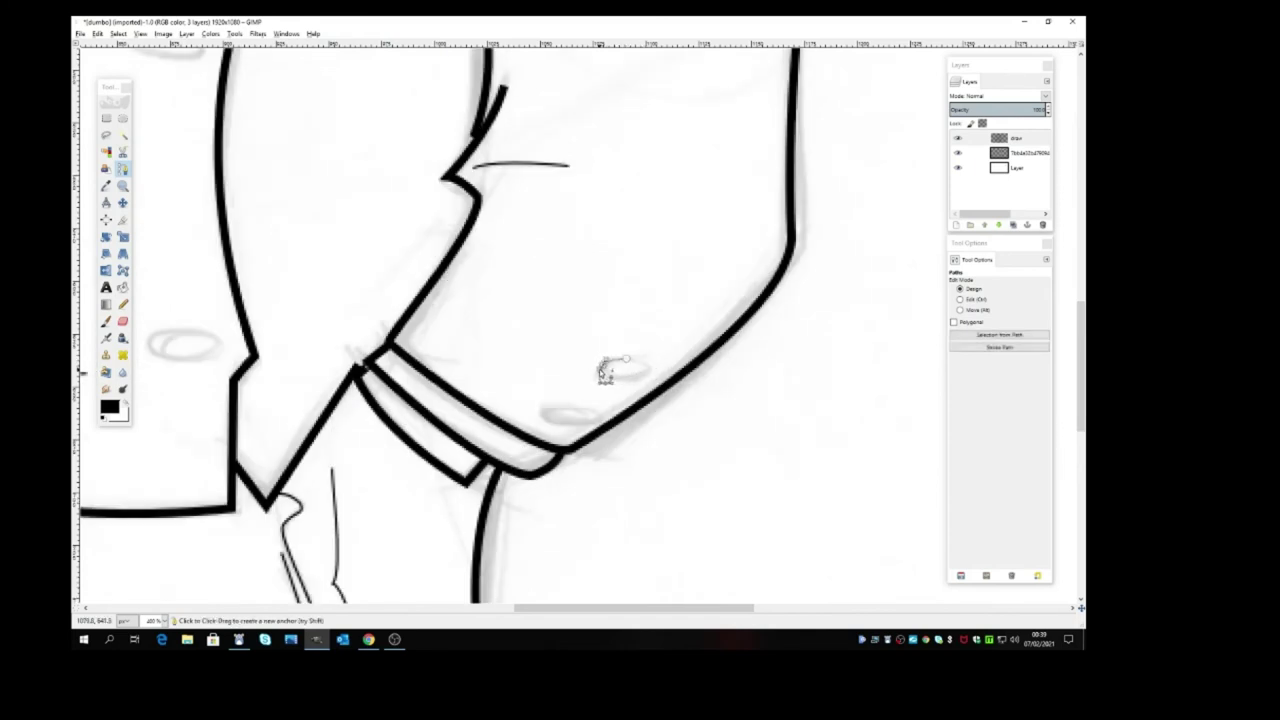
{"action": "left_click_drag", "start_coordinate": [598, 371], "coordinate": [629, 381]}
{"action": "left_click", "coordinate": [629, 365]}
{"action": "left_click", "coordinate": [629, 363]}
{"action": "left_click_drag", "start_coordinate": [629, 365], "coordinate": [663, 371]}
Stroke the sleeve oval path in black and return to the Paths tool
{"action": "left_click", "coordinate": [993, 347]}
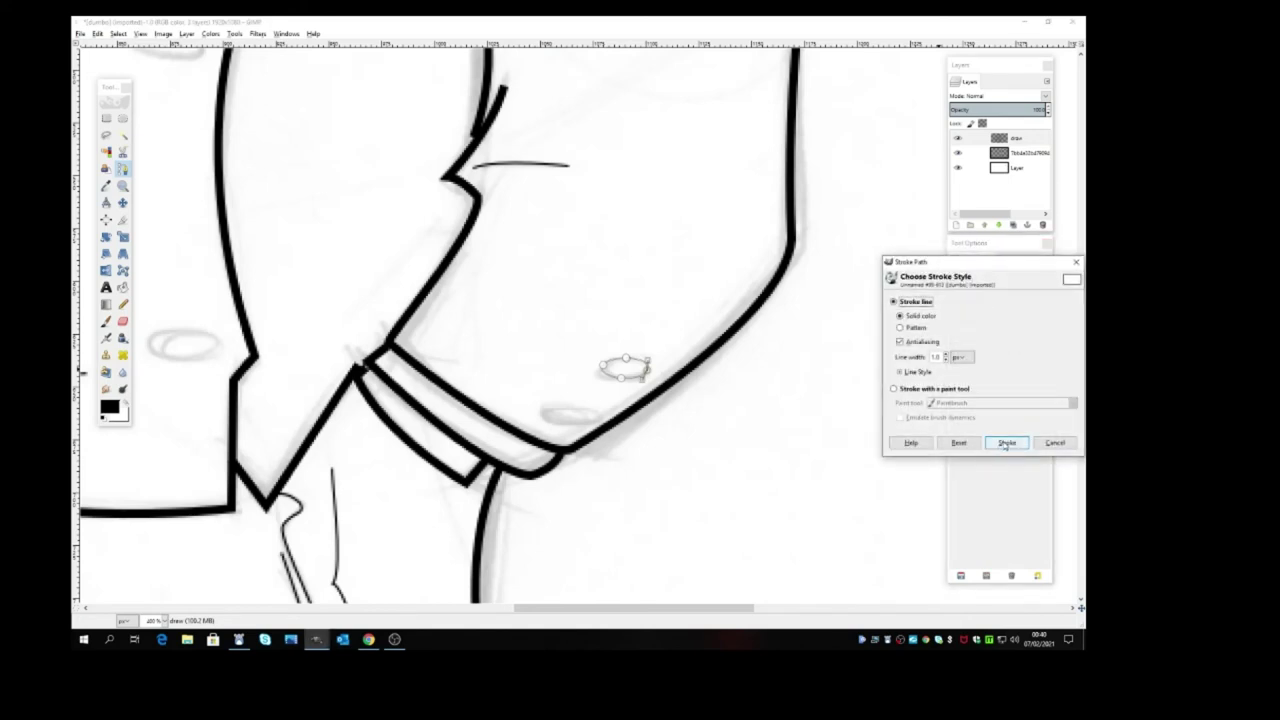
{"action": "left_click", "coordinate": [1005, 443]}
{"action": "left_click", "coordinate": [122, 202]}
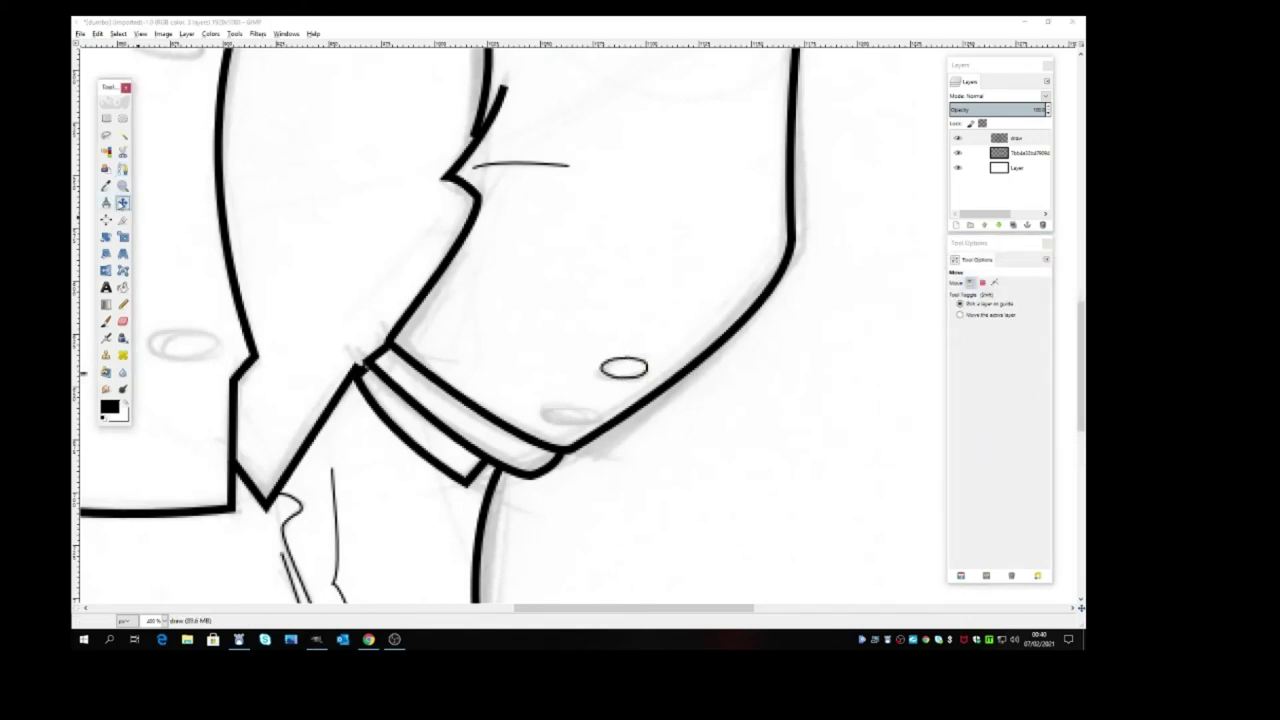
{"action": "left_click", "coordinate": [123, 169]}
{"action": "mouse_move", "coordinate": [664, 612]}
{"action": "left_mouse_down"}
{"action": "mouse_move", "coordinate": [237, 583]}
{"action": "mouse_move", "coordinate": [700, 600]}
{"action": "mouse_move", "coordinate": [657, 603]}
{"action": "left_mouse_up"}
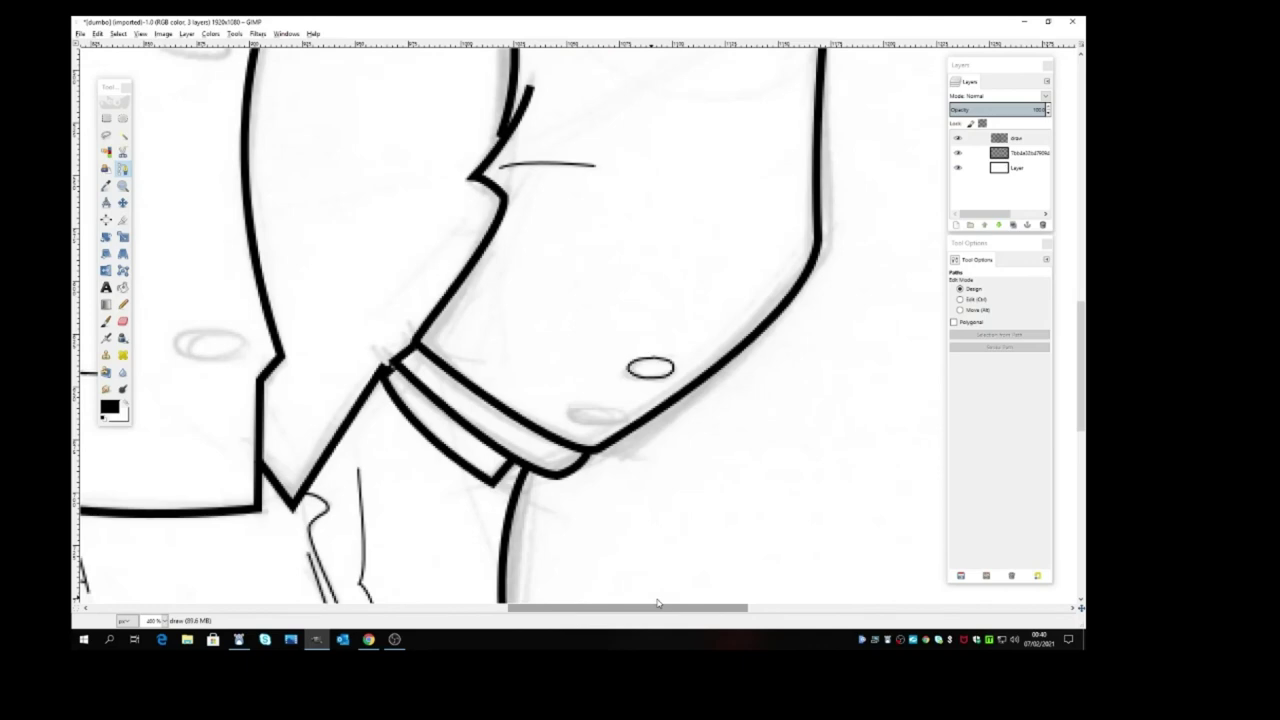
{"action": "scroll", "coordinate": [754, 383], "scroll_direction": "up", "scroll_amount": 6}
{"action": "scroll", "coordinate": [754, 383], "scroll_direction": "down", "scroll_amount": 3}
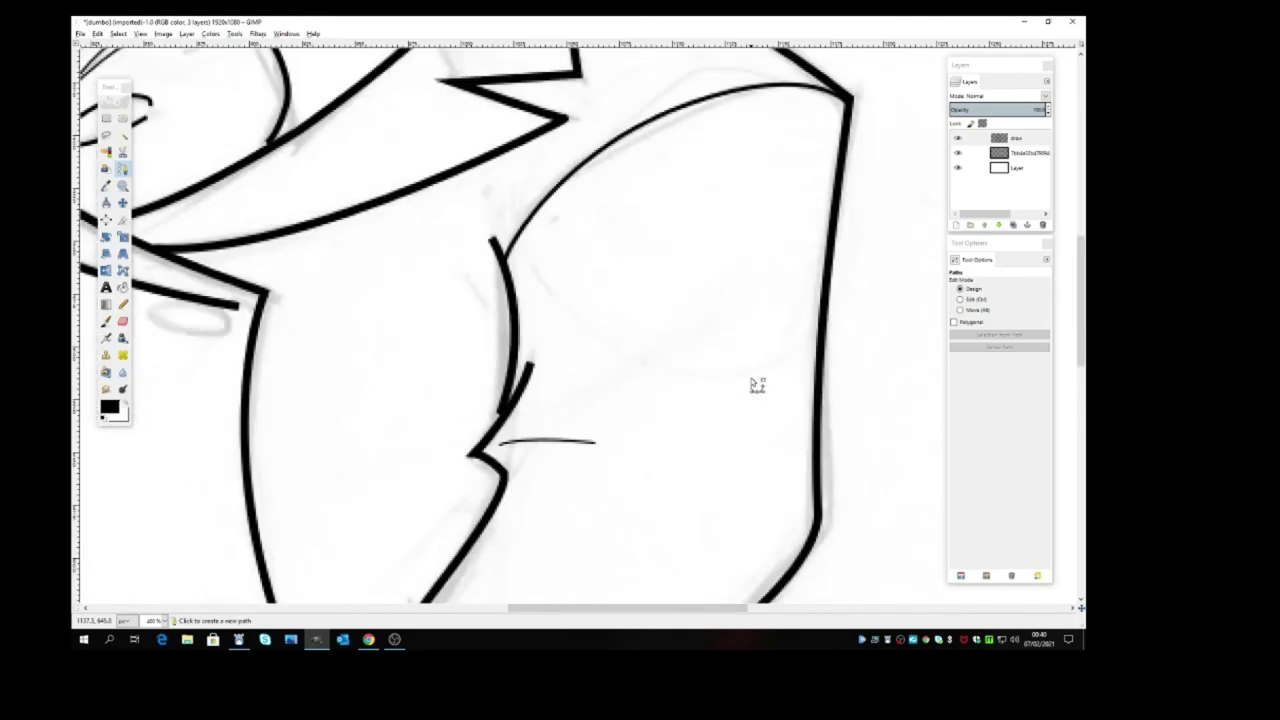
{"action": "scroll", "coordinate": [756, 381], "scroll_direction": "down", "scroll_amount": 5}
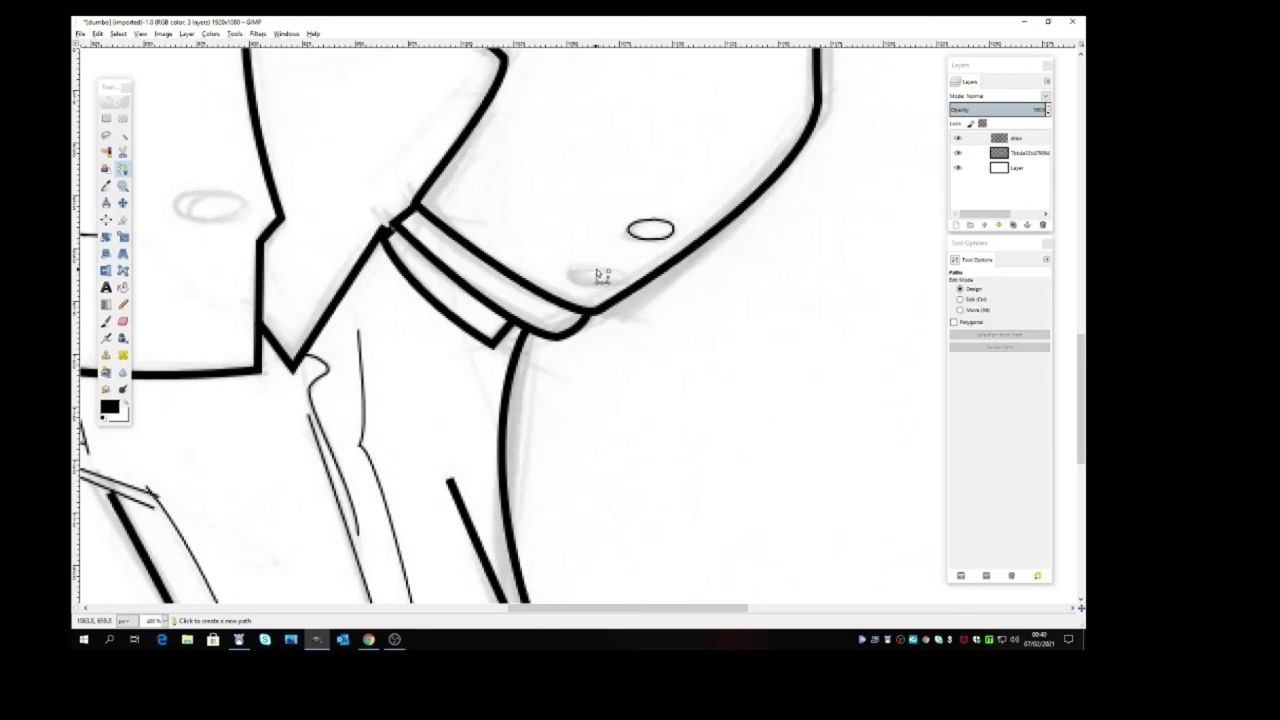
{"action": "left_click", "coordinate": [602, 271]}
{"action": "left_click_drag", "start_coordinate": [570, 273], "coordinate": [577, 285]}
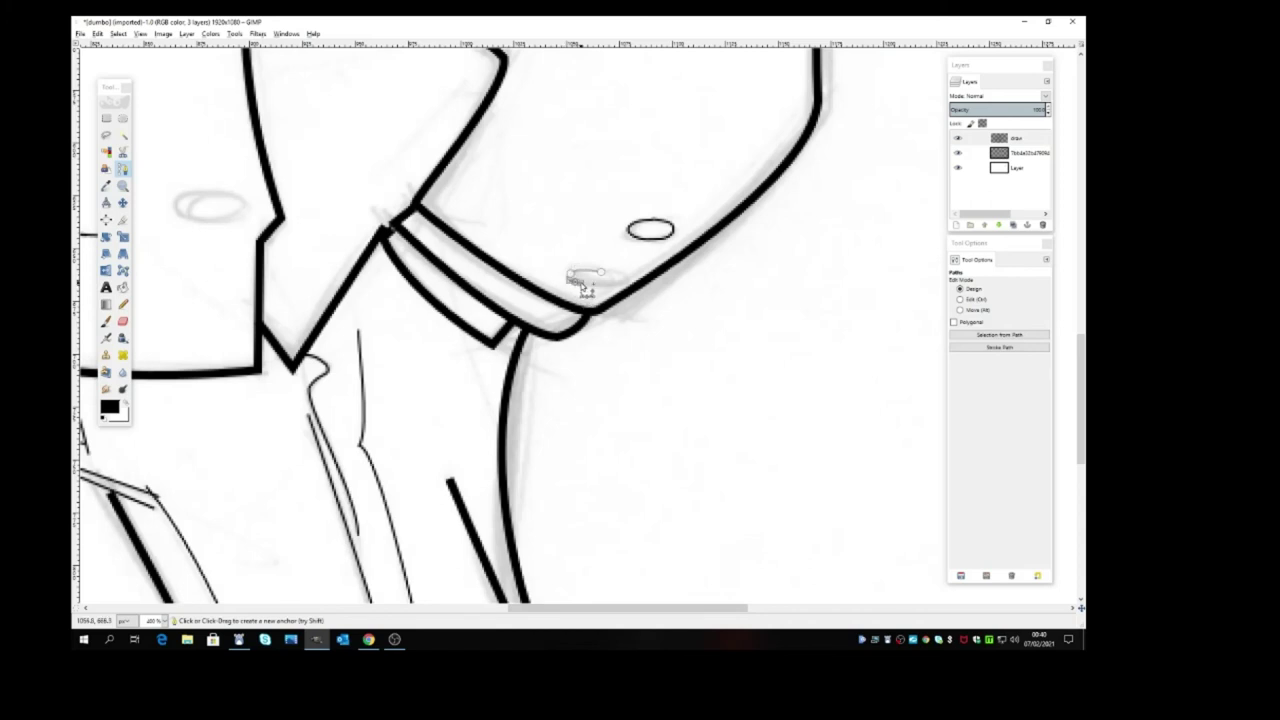
{"action": "left_click", "coordinate": [626, 285]}
{"action": "left_click_drag", "start_coordinate": [631, 287], "coordinate": [621, 279]}
{"action": "left_click", "coordinate": [1010, 348]}
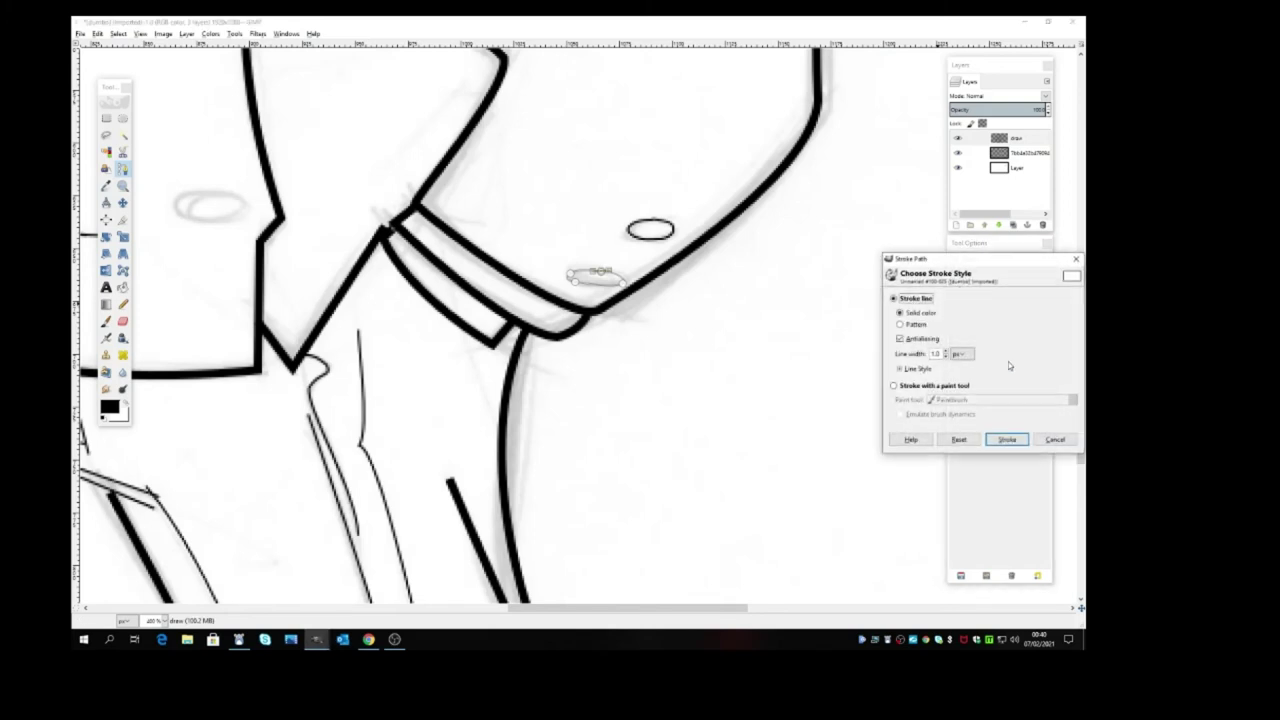
{"action": "left_click", "coordinate": [1007, 439]}
{"action": "key", "text": "m"}
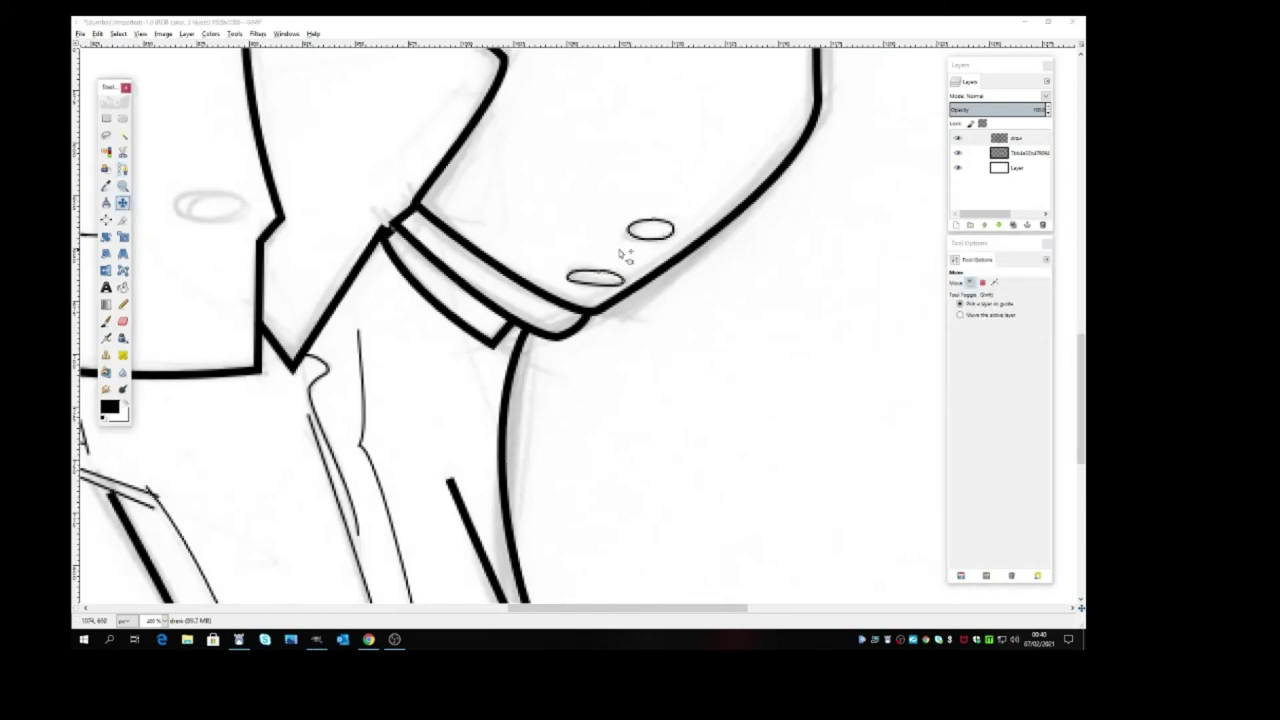
{"action": "key", "text": "ctrl+z"}
{"action": "scroll", "coordinate": [445, 410], "scroll_direction": "up", "scroll_amount": 3}
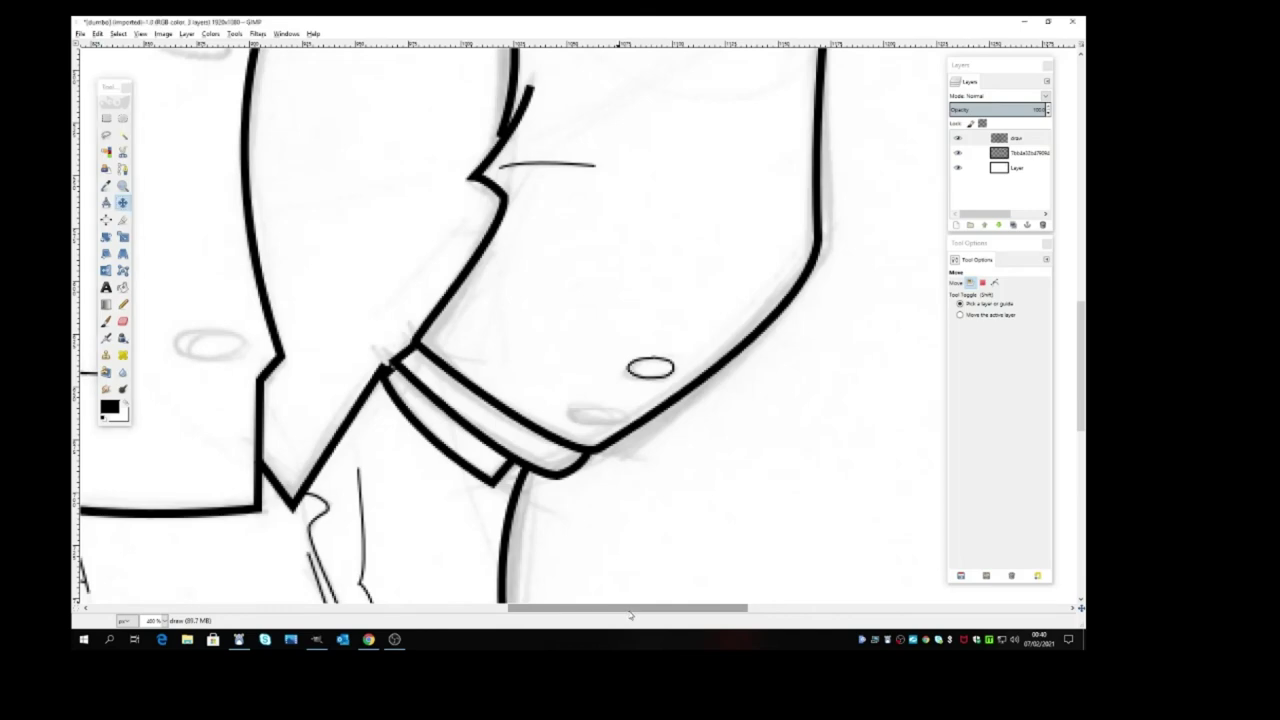
{"action": "mouse_move", "coordinate": [627, 612]}
{"action": "left_mouse_down"}
{"action": "mouse_move", "coordinate": [534, 620]}
{"action": "mouse_move", "coordinate": [543, 574]}
{"action": "mouse_move", "coordinate": [529, 574]}
{"action": "mouse_move", "coordinate": [700, 577]}
{"action": "mouse_move", "coordinate": [463, 580]}
{"action": "mouse_move", "coordinate": [502, 570]}
{"action": "left_mouse_up"}
Trace the jacket's right sketched button oval and stroke it in black
{"action": "left_click", "coordinate": [122, 170]}
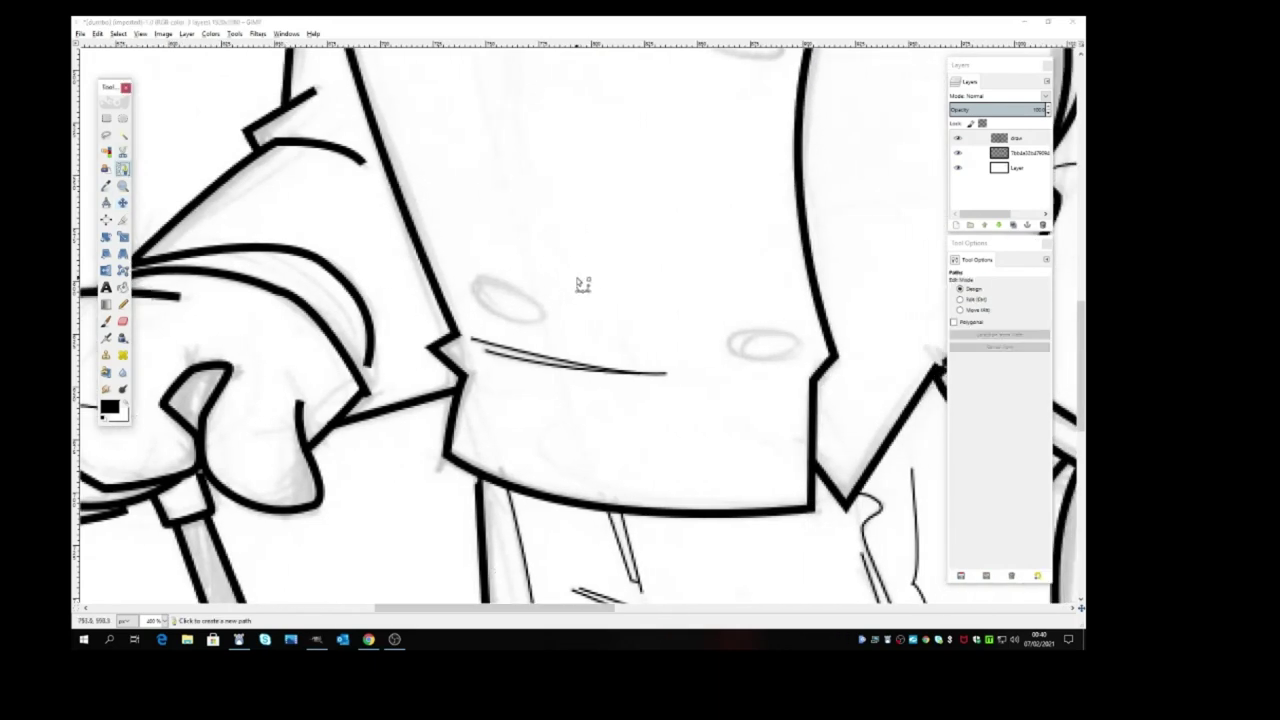
{"action": "left_click", "coordinate": [766, 332]}
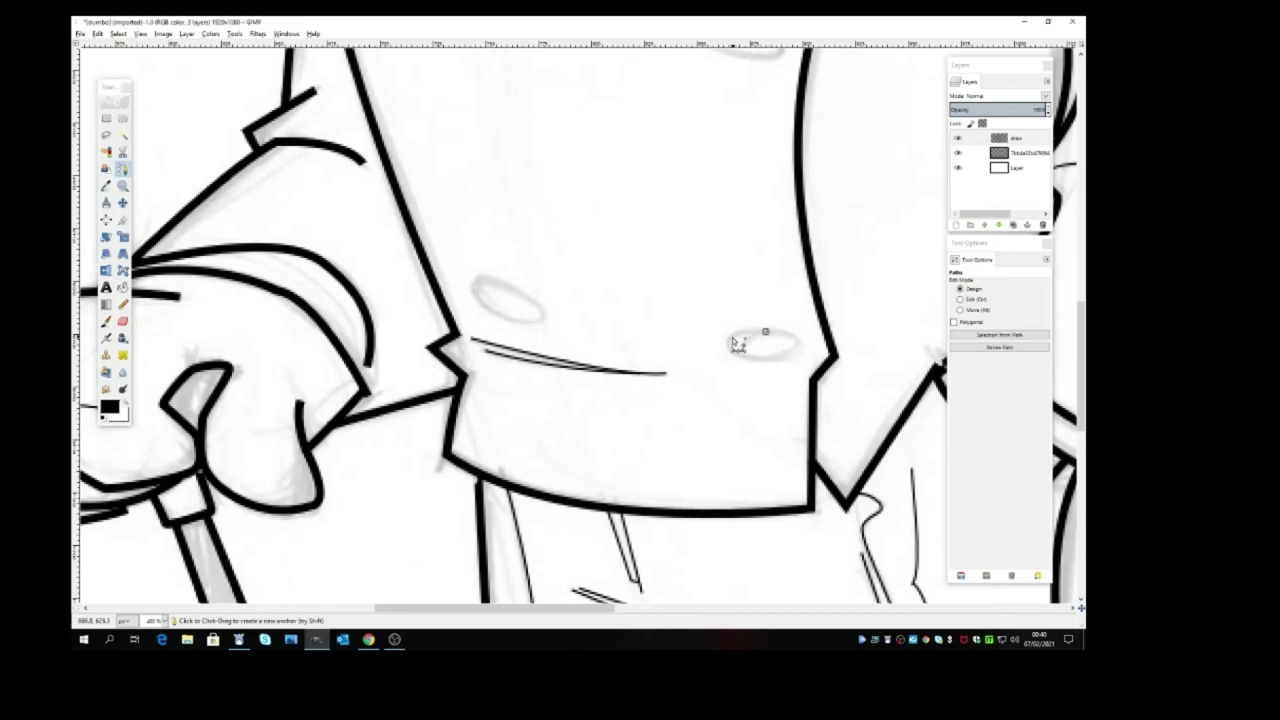
{"action": "left_click_drag", "start_coordinate": [730, 338], "coordinate": [721, 348]}
{"action": "mouse_move", "coordinate": [792, 356]}
{"action": "left_mouse_down"}
{"action": "mouse_move", "coordinate": [795, 343]}
{"action": "mouse_move", "coordinate": [771, 337]}
{"action": "mouse_move", "coordinate": [793, 338]}
{"action": "left_mouse_up"}
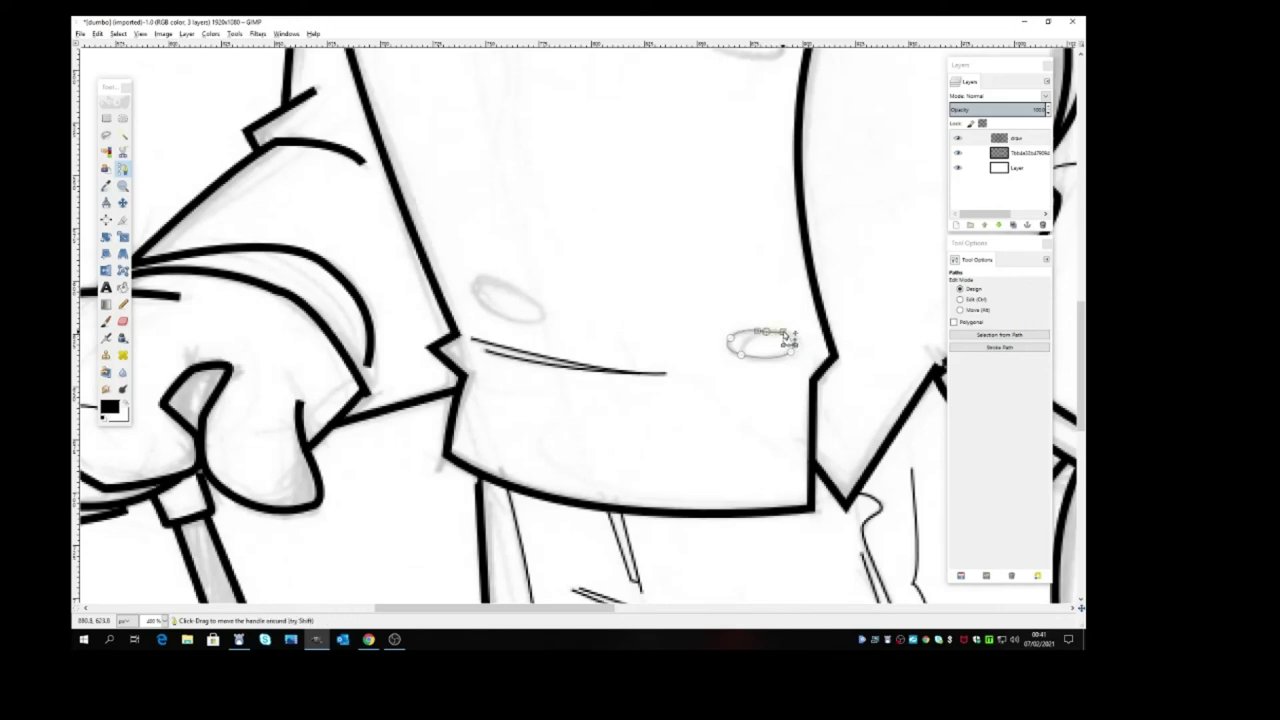
{"action": "left_click", "coordinate": [999, 347]}
{"action": "left_click", "coordinate": [1007, 440]}
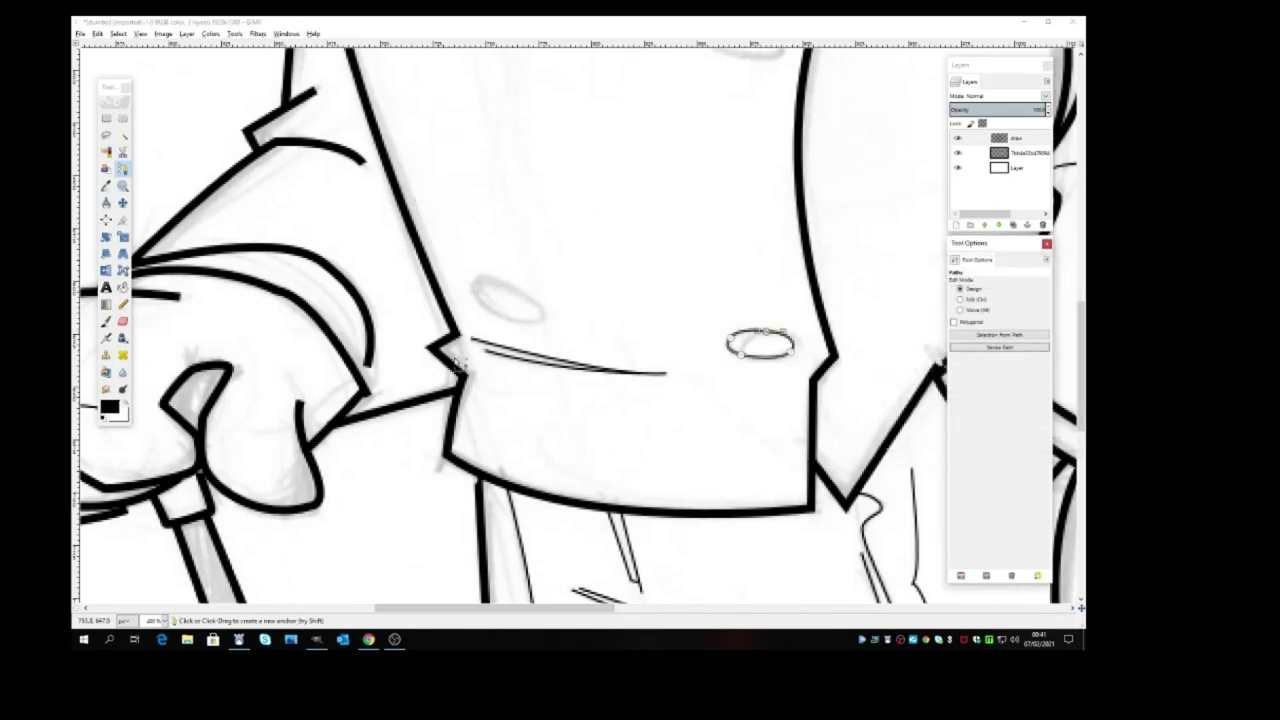
{"action": "left_click", "coordinate": [122, 202]}
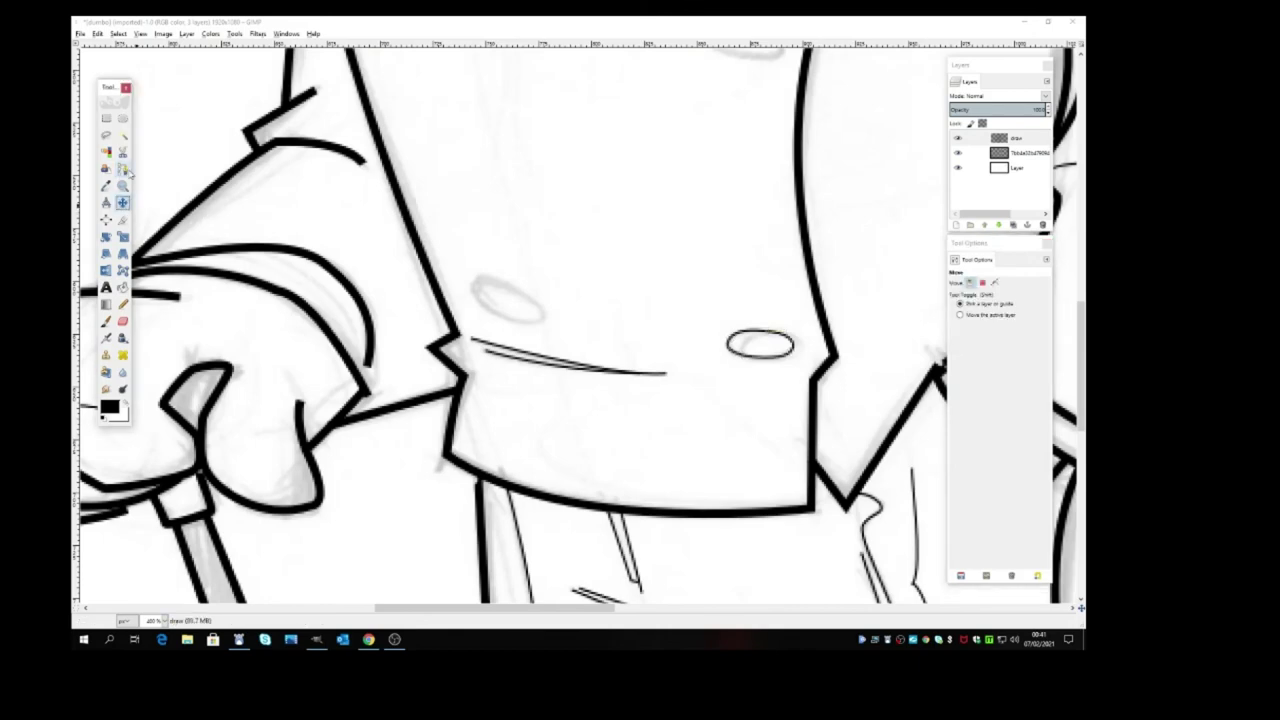
{"action": "left_click", "coordinate": [123, 168]}
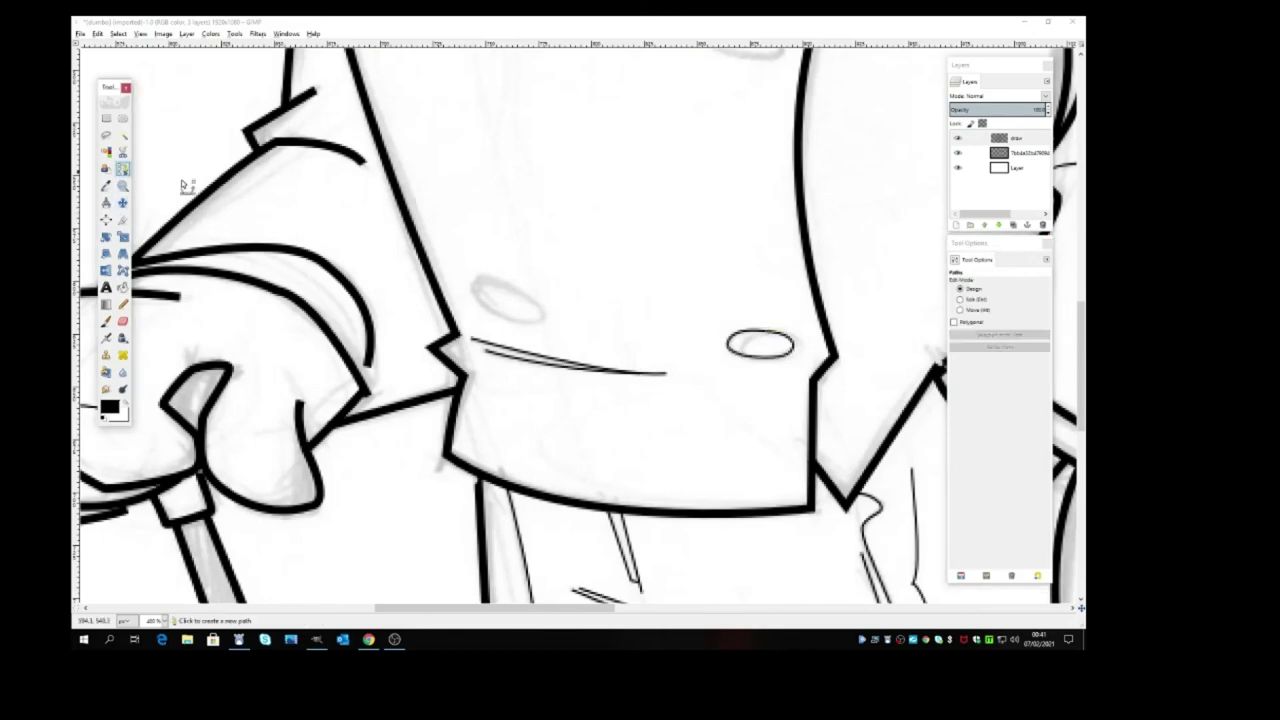
Trace and black-stroke the left button oval, then release the path and pan onward
{"action": "left_click", "coordinate": [518, 291]}
{"action": "left_click", "coordinate": [478, 283]}
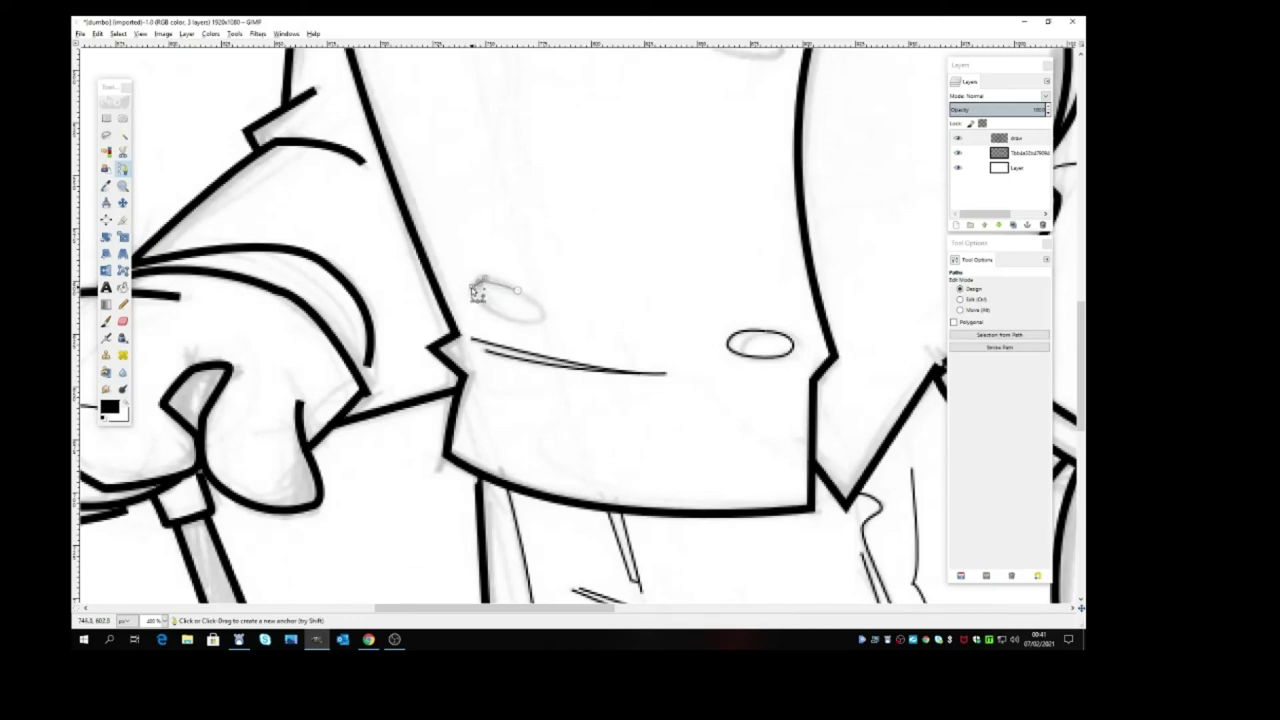
{"action": "left_click_drag", "start_coordinate": [475, 291], "coordinate": [543, 326]}
{"action": "left_click_drag", "start_coordinate": [529, 297], "coordinate": [562, 315]}
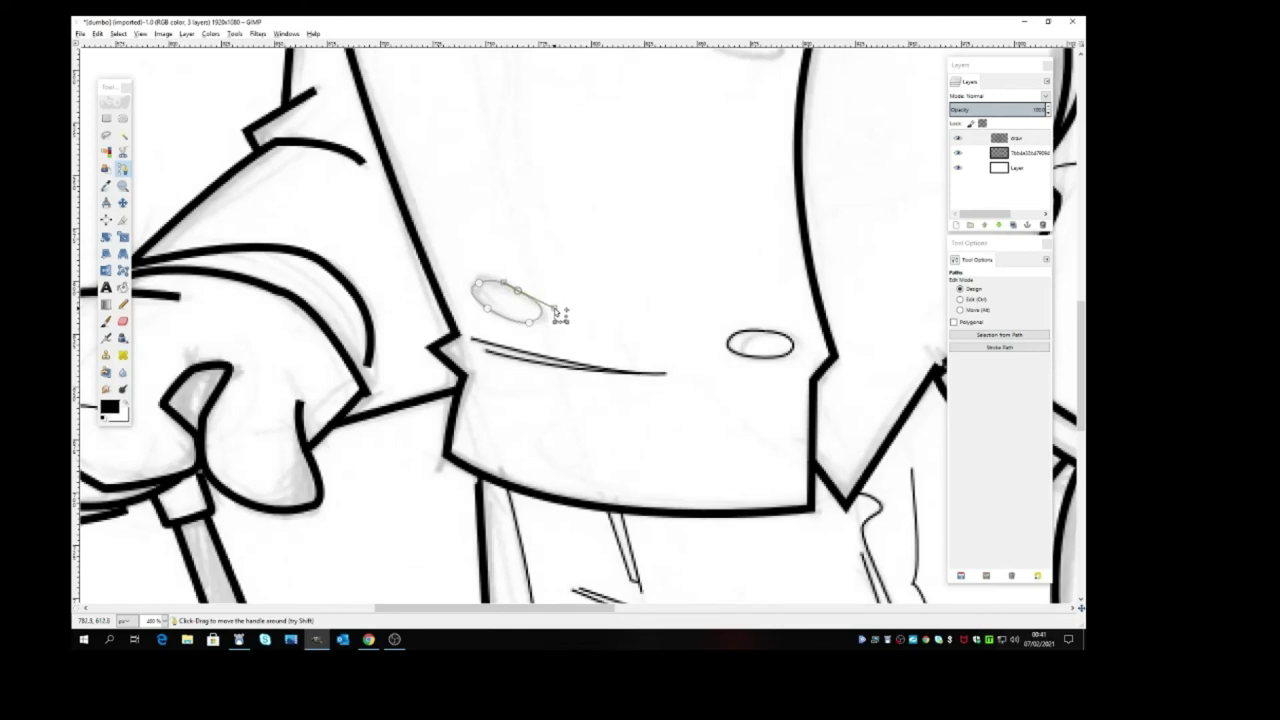
{"action": "left_click", "coordinate": [999, 347]}
{"action": "left_click", "coordinate": [997, 441]}
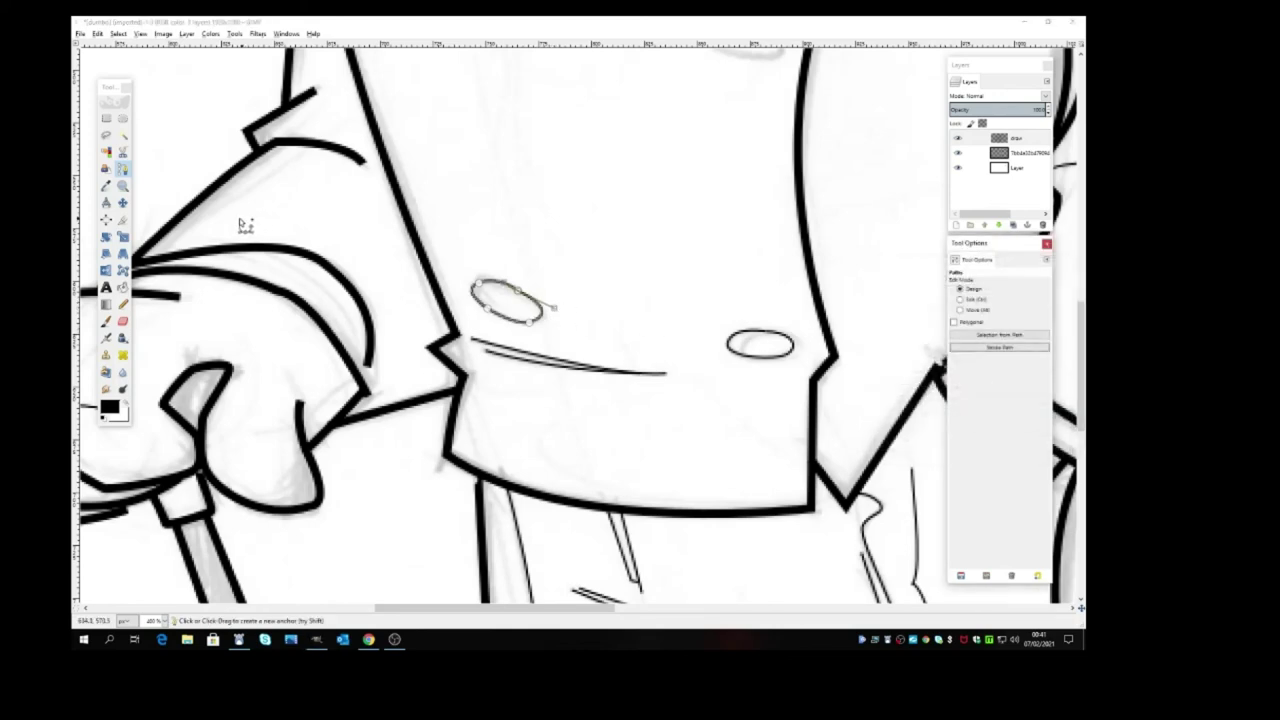
{"action": "left_click", "coordinate": [123, 204]}
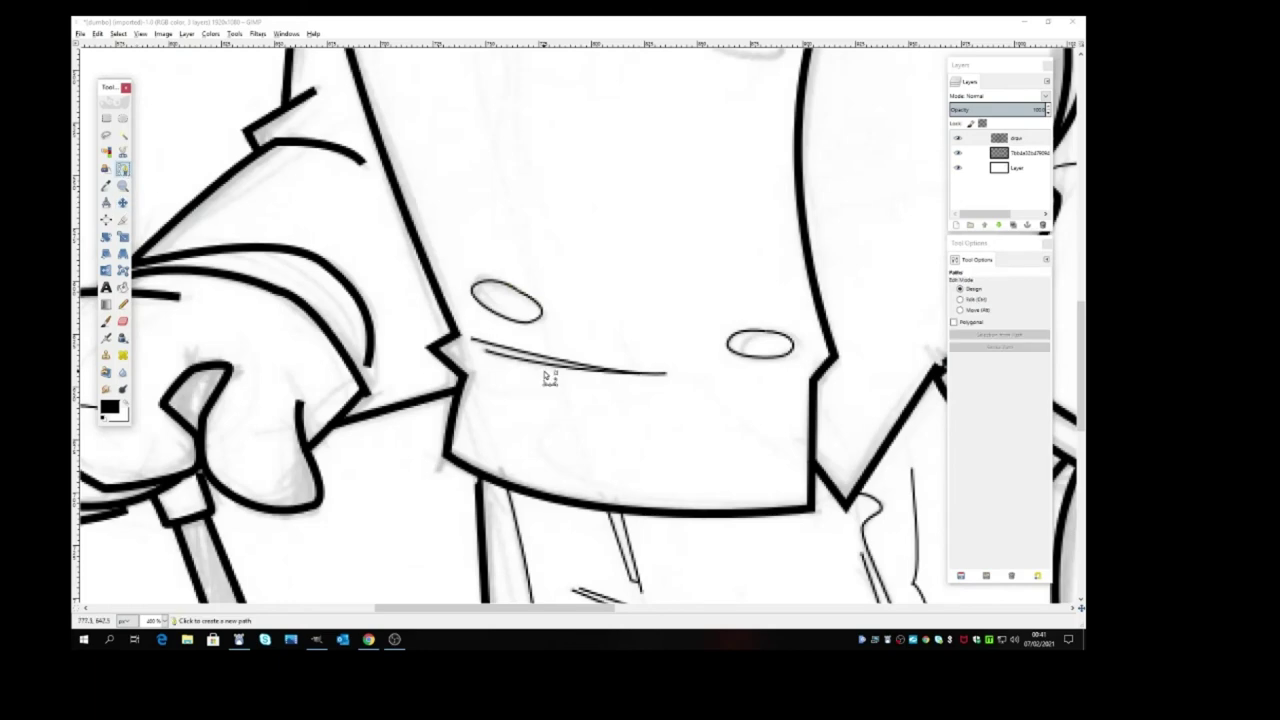
{"action": "left_click_drag", "start_coordinate": [546, 371], "coordinate": [411, 290]}
Trace the next jacket button oval, undoing a misplaced curve, and stroke it black
{"action": "left_click", "coordinate": [466, 272]}
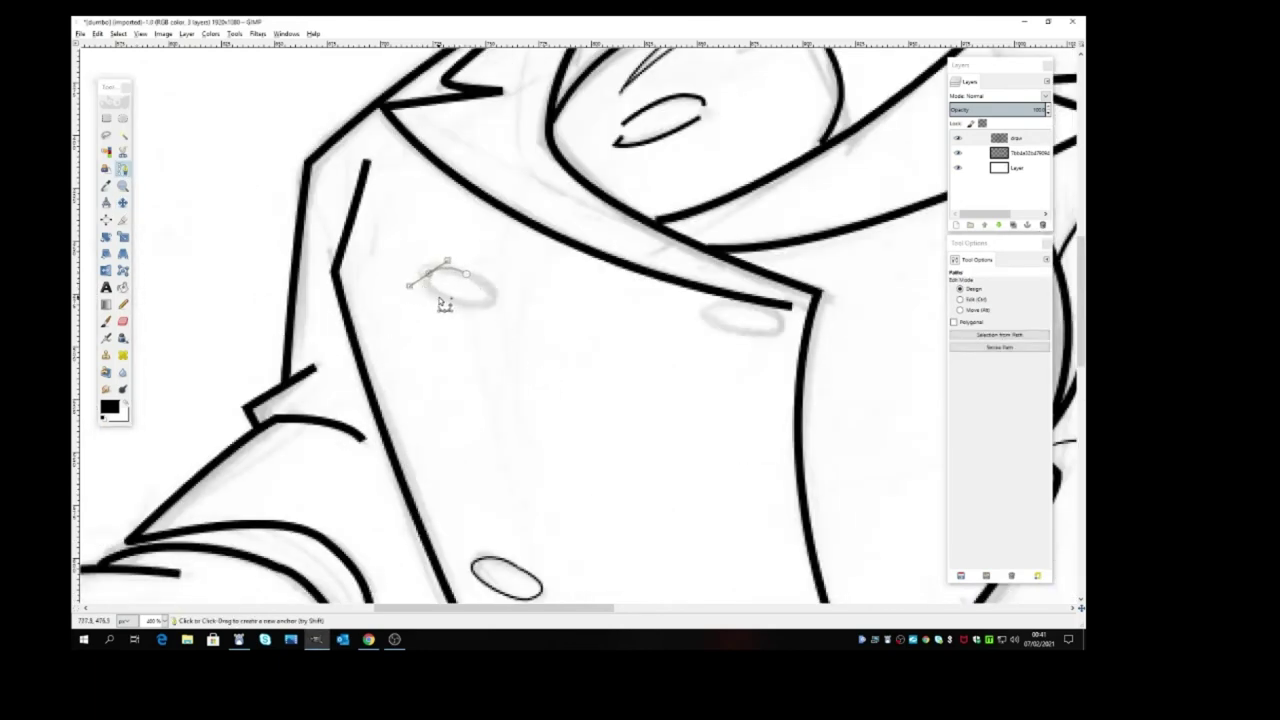
{"action": "key", "text": "ctrl+z"}
{"action": "left_click", "coordinate": [489, 304]}
{"action": "left_click", "coordinate": [999, 347]}
{"action": "left_click", "coordinate": [1007, 443]}
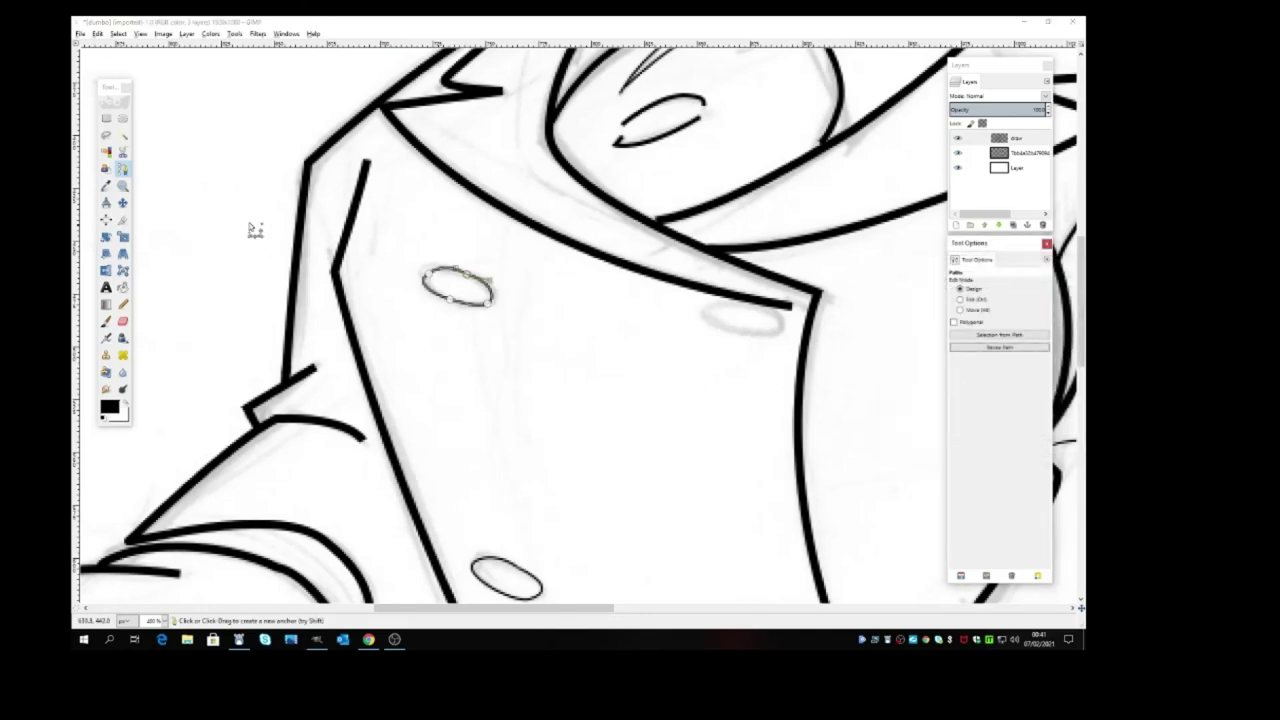
{"action": "left_click", "coordinate": [122, 202]}
{"action": "key", "text": "b"}
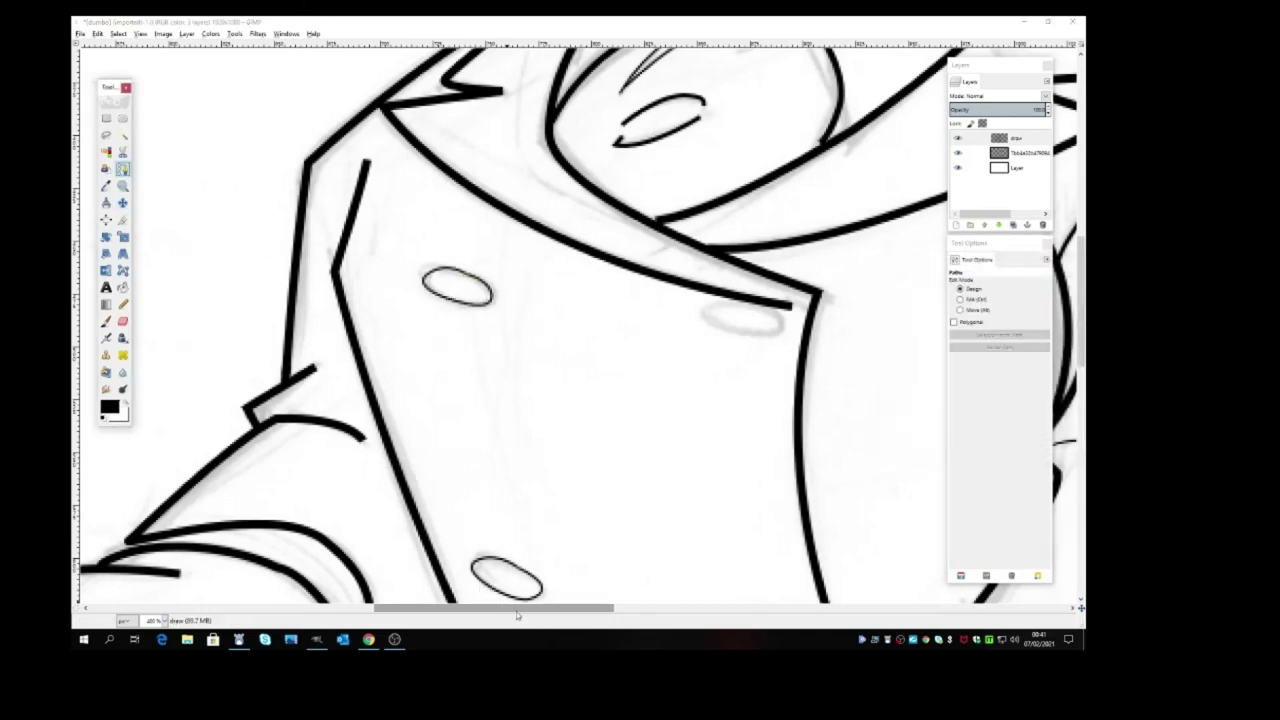
{"action": "left_click_drag", "start_coordinate": [522, 611], "coordinate": [617, 611]}
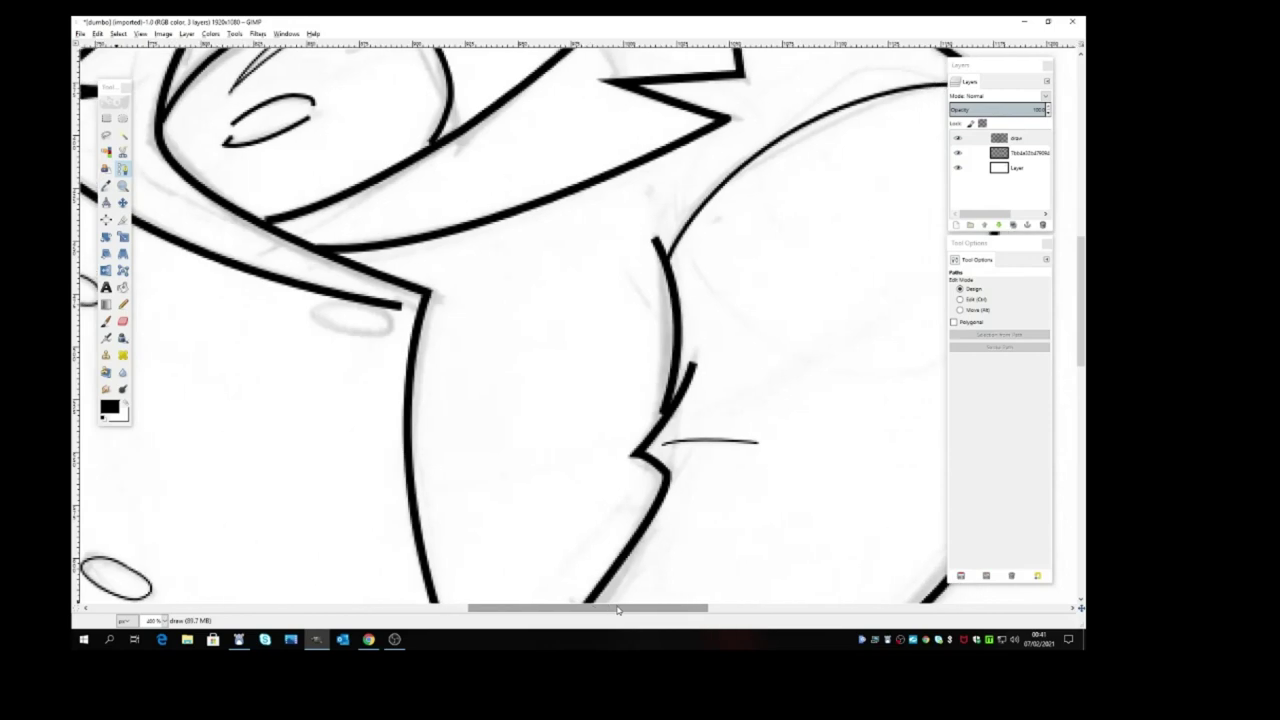
Trace another button oval as a closed loop and stroke it in black
{"action": "left_click", "coordinate": [362, 308]}
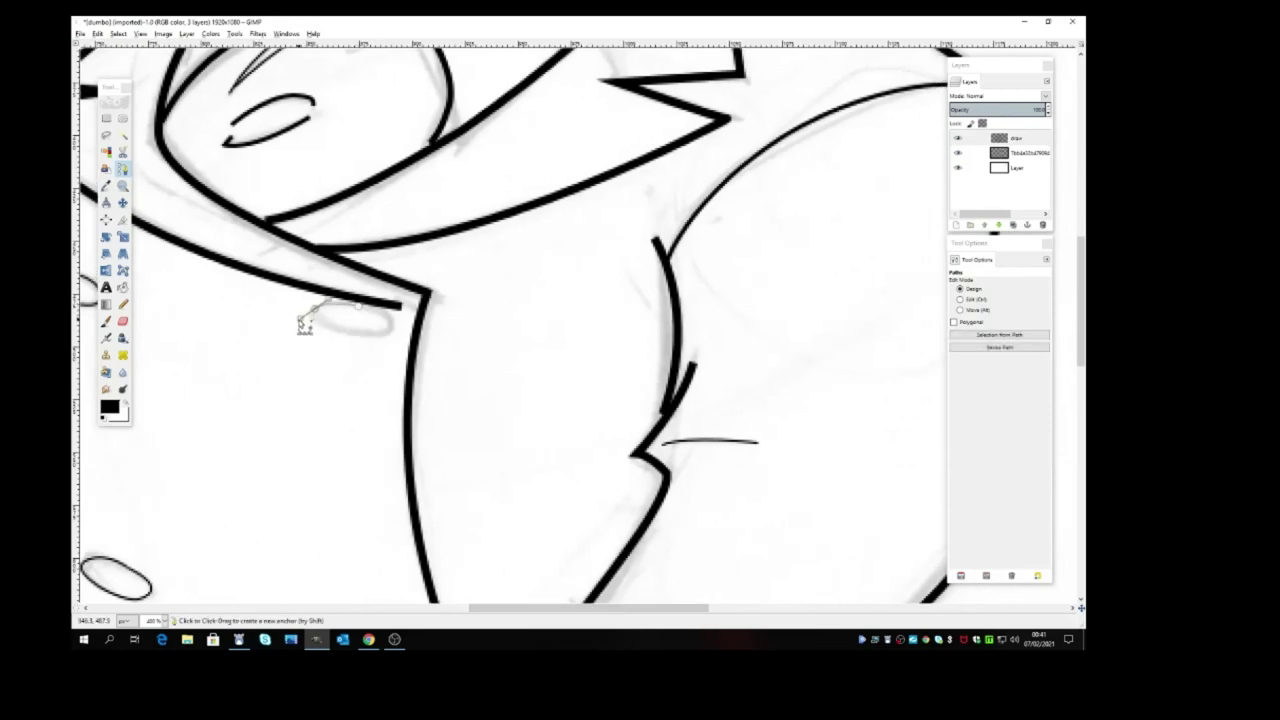
{"action": "left_click", "coordinate": [297, 320]}
{"action": "left_click_drag", "start_coordinate": [327, 335], "coordinate": [396, 336]}
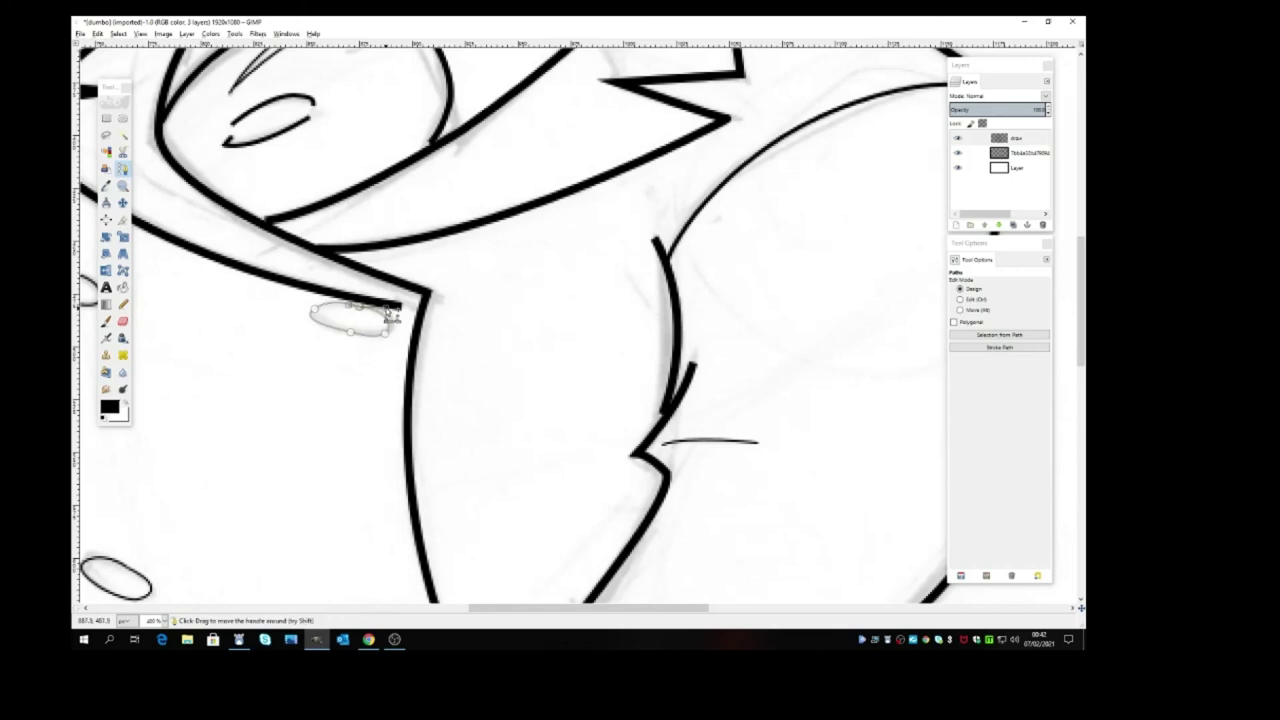
{"action": "left_click", "coordinate": [999, 347]}
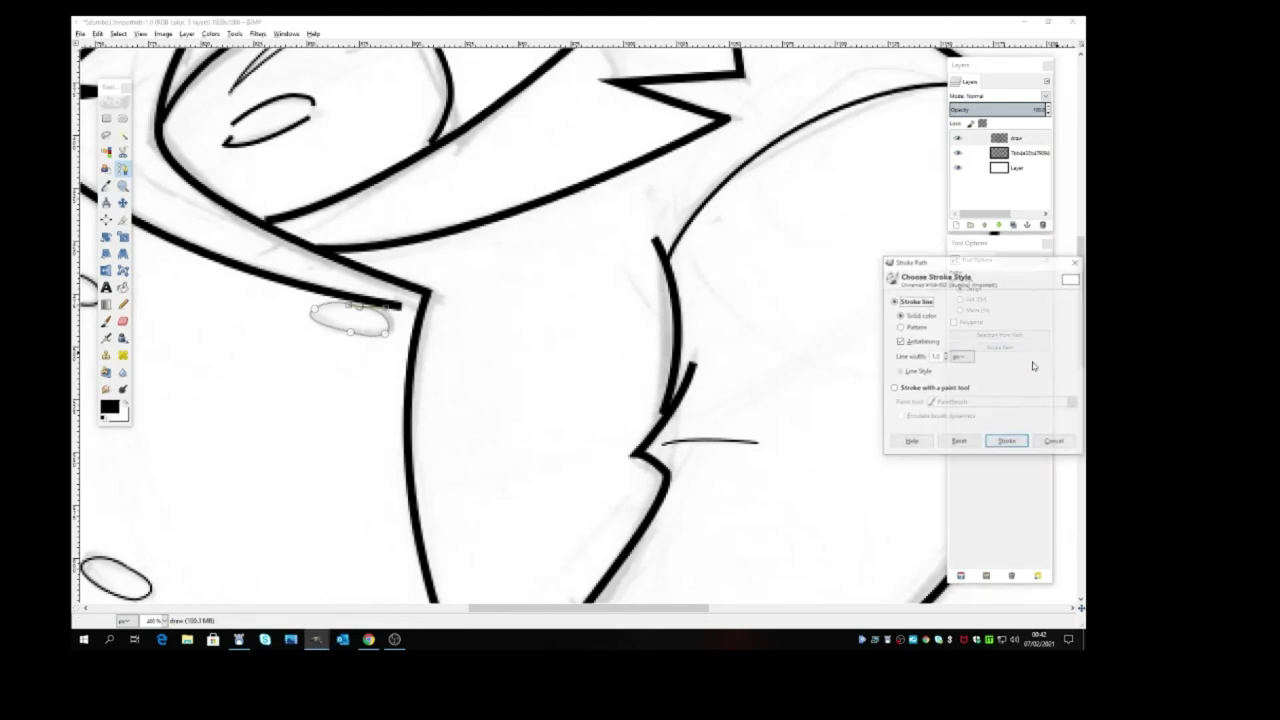
{"action": "left_click", "coordinate": [1016, 443]}
Zoom out to check the whole drawing, then return to 400 % on the jacket
{"action": "scroll", "coordinate": [560, 441], "scroll_direction": "up", "scroll_amount": 5}
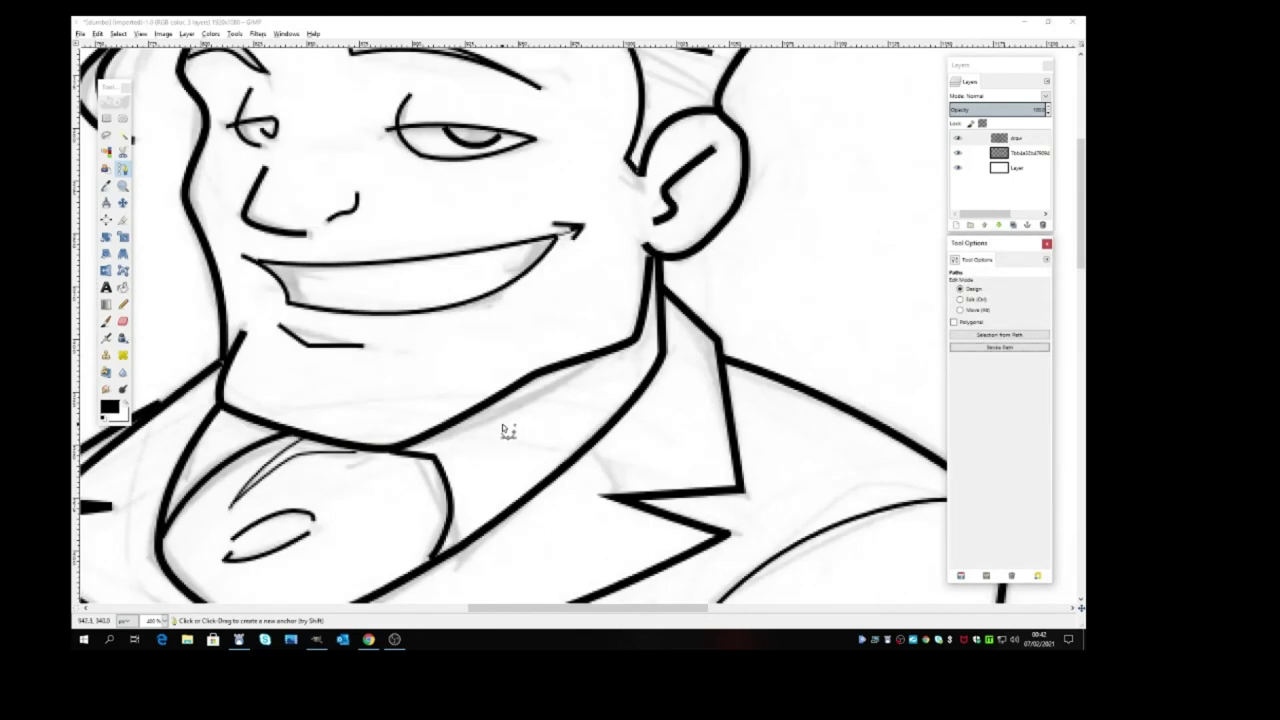
{"action": "left_click", "coordinate": [162, 621]}
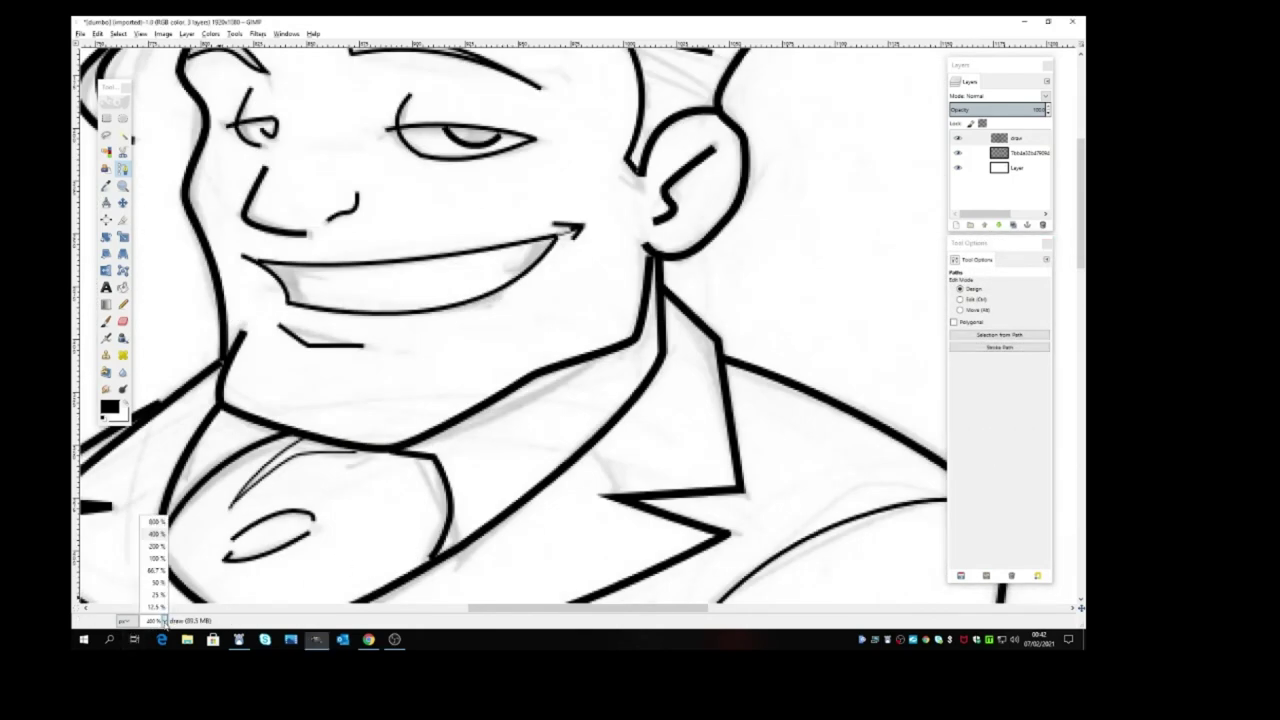
{"action": "left_click", "coordinate": [158, 571]}
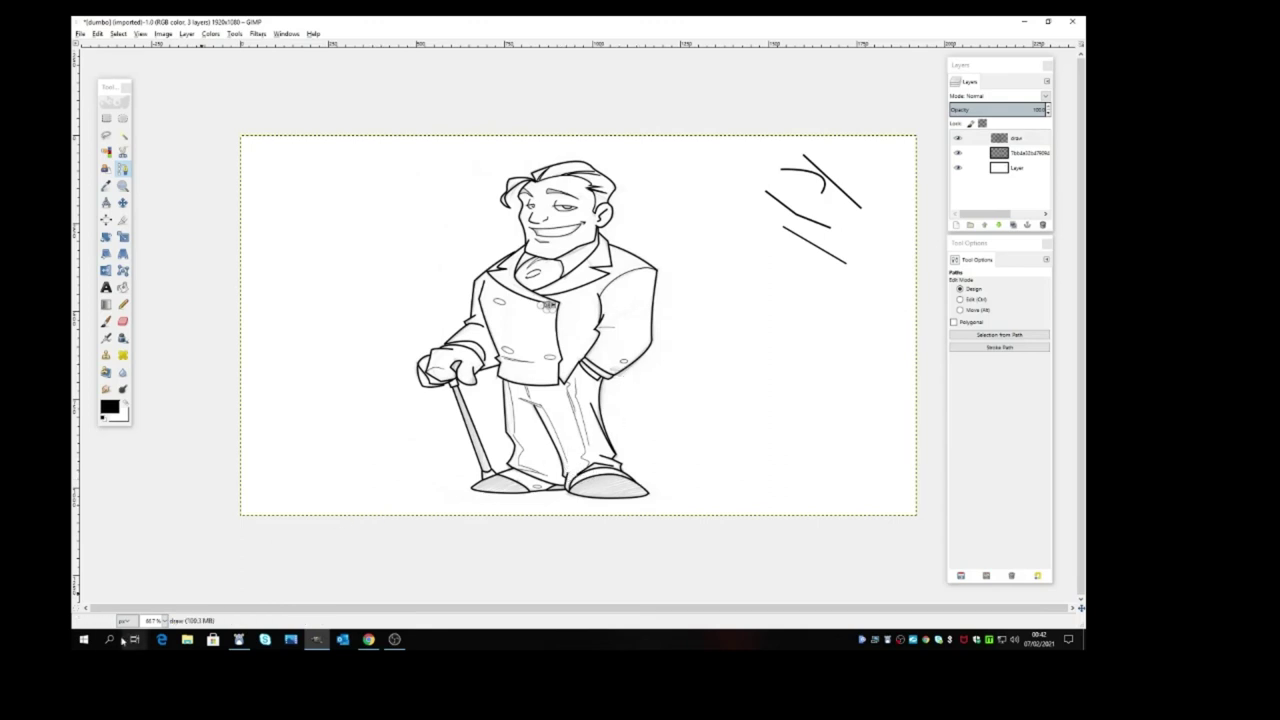
{"action": "left_click", "coordinate": [163, 621]}
{"action": "left_click", "coordinate": [157, 533]}
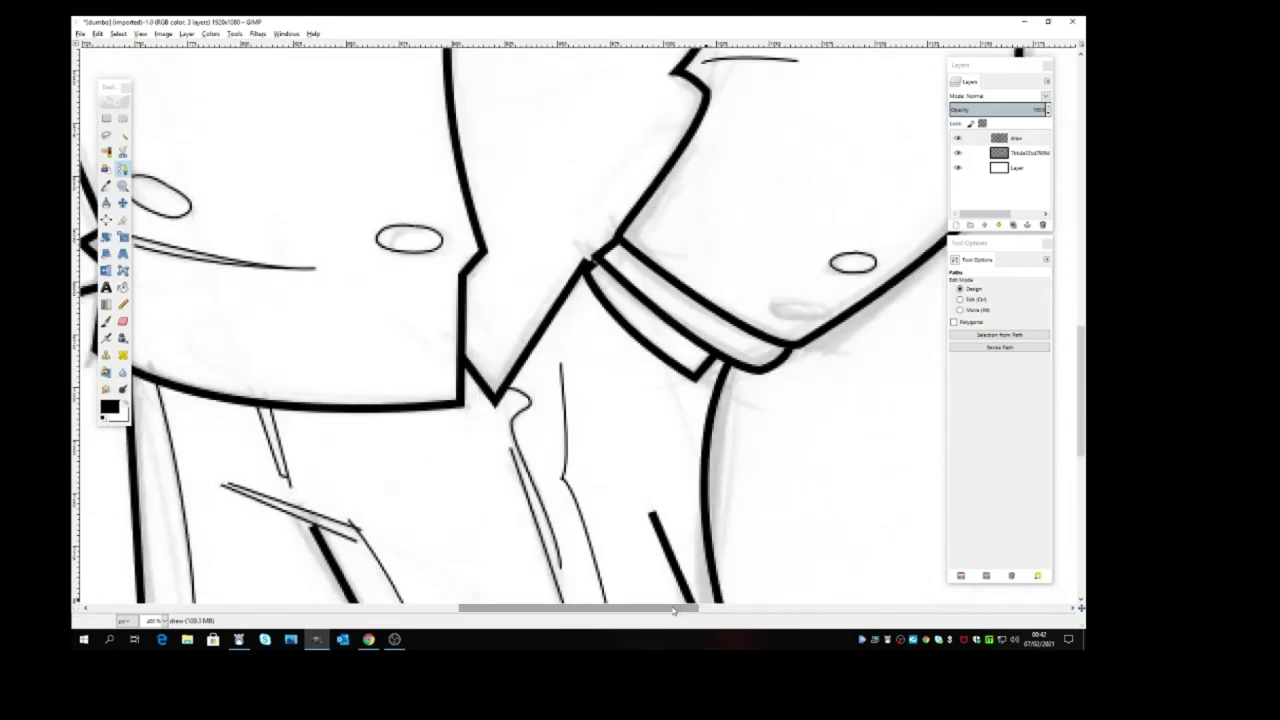
{"action": "left_click_drag", "start_coordinate": [674, 609], "coordinate": [722, 609]}
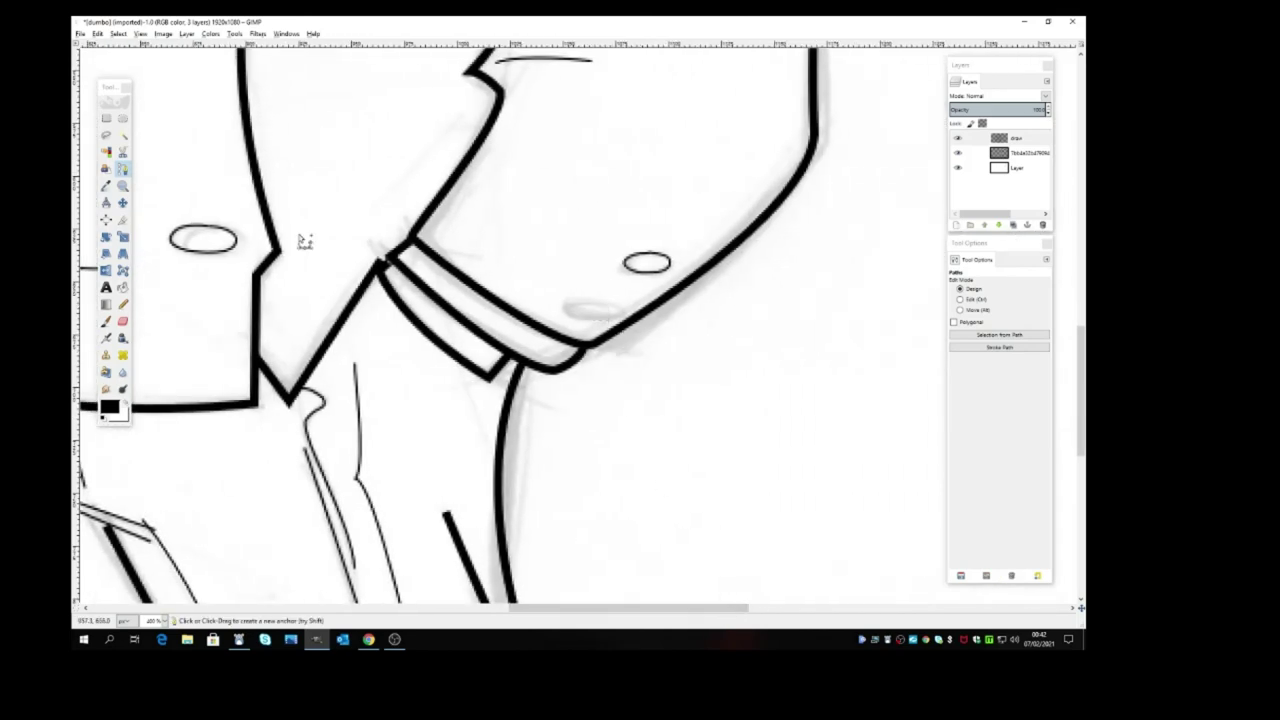
{"action": "left_click", "coordinate": [122, 202]}
{"action": "left_click", "coordinate": [122, 169]}
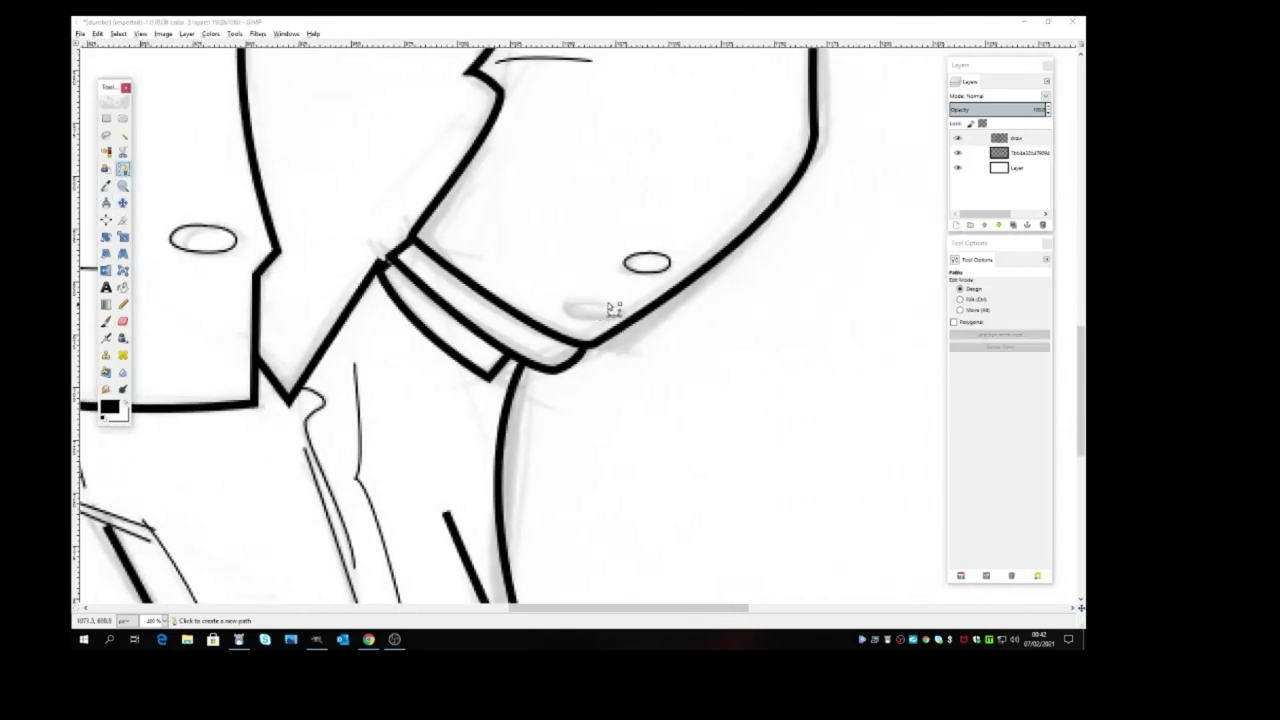
Trace the small collar button oval and stroke it in black
{"action": "left_click", "coordinate": [595, 303]}
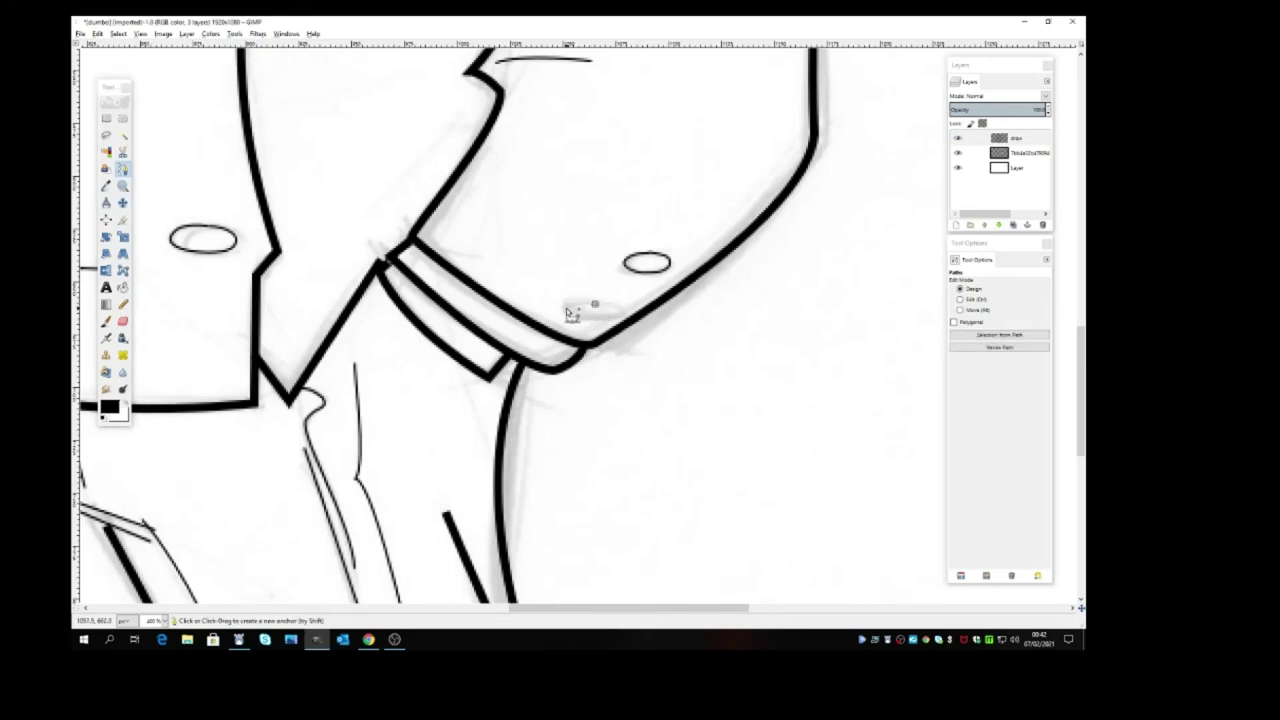
{"action": "left_click", "coordinate": [558, 317]}
{"action": "left_click_drag", "start_coordinate": [587, 318], "coordinate": [591, 320]}
{"action": "left_click", "coordinate": [622, 314]}
{"action": "left_click_drag", "start_coordinate": [607, 306], "coordinate": [596, 307]}
{"action": "left_click", "coordinate": [1000, 347]}
{"action": "left_click", "coordinate": [1002, 437]}
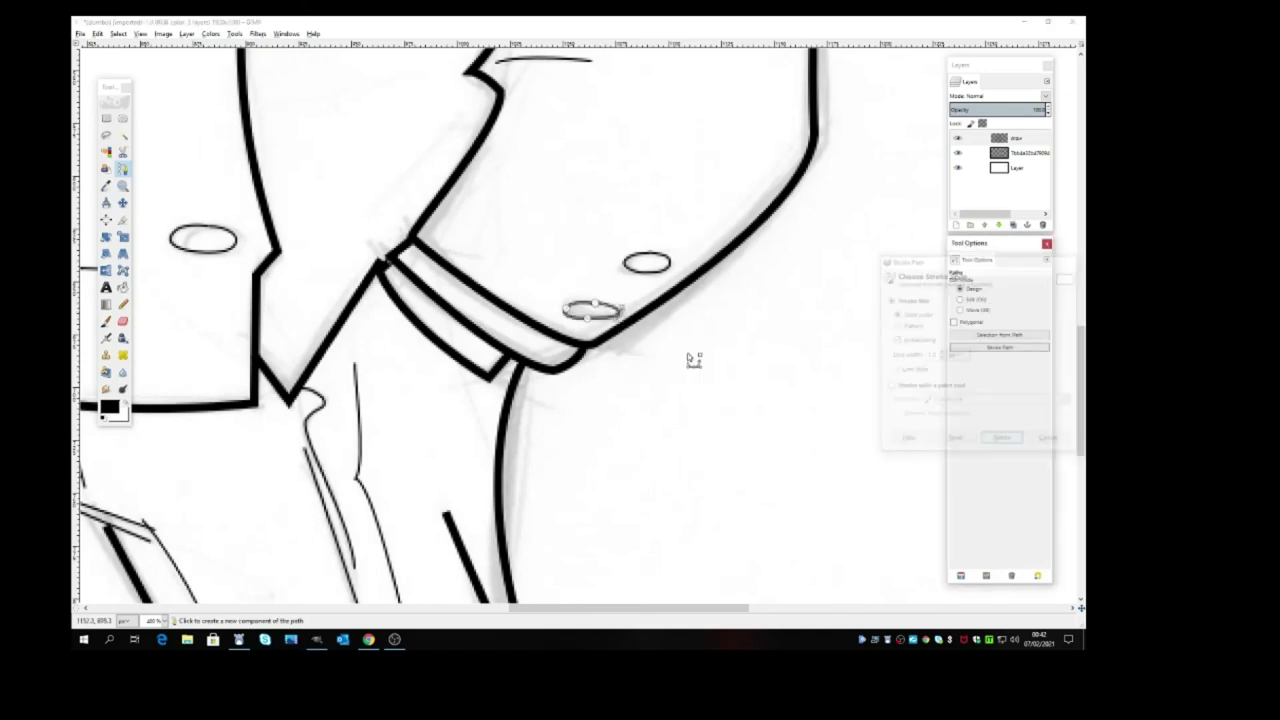
{"action": "left_click", "coordinate": [123, 169]}
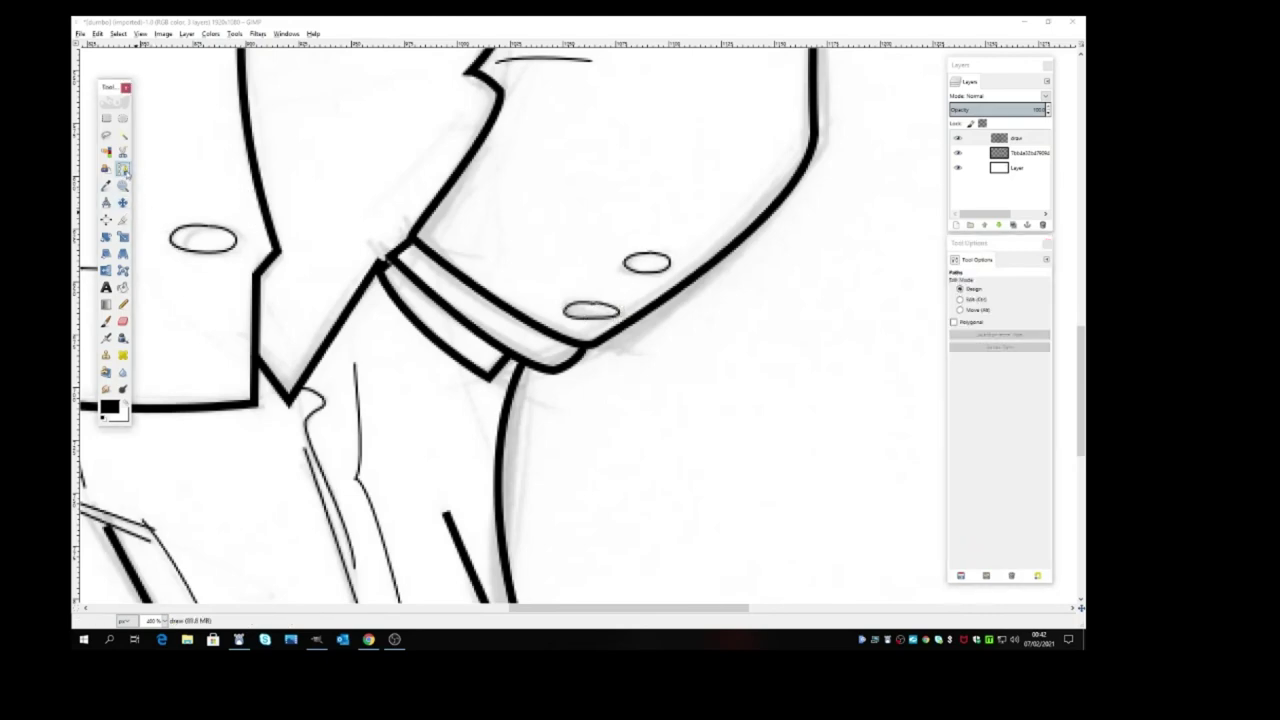
{"action": "left_click", "coordinate": [153, 621]}
Zoom out and select the sketch layer, lowering then raising it back above the white layer
{"action": "left_click", "coordinate": [152, 578]}
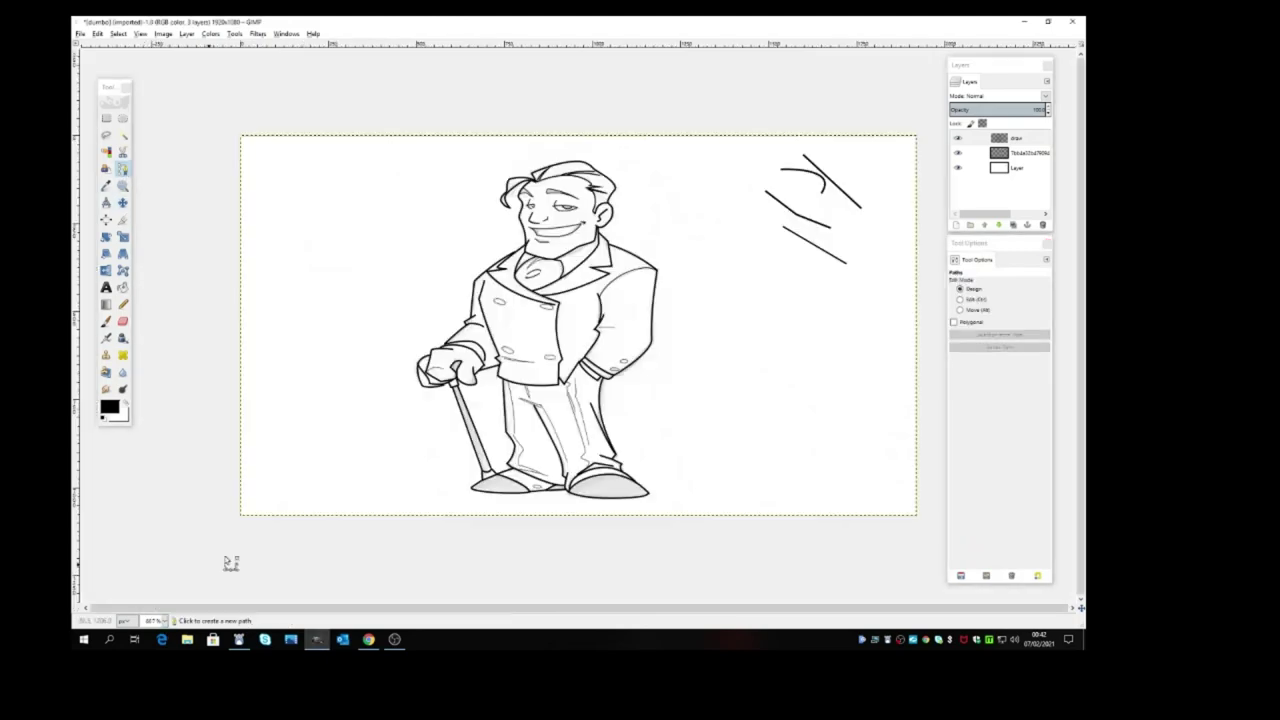
{"action": "left_click", "coordinate": [965, 153]}
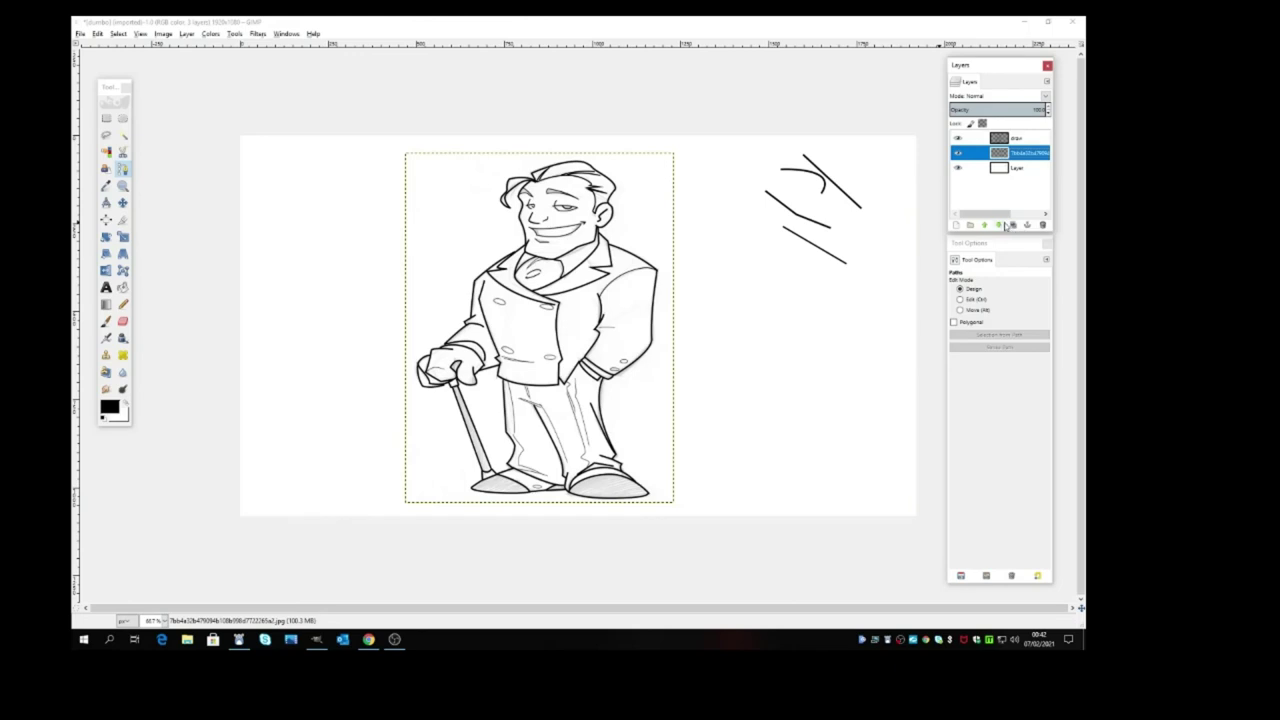
{"action": "left_click", "coordinate": [997, 226]}
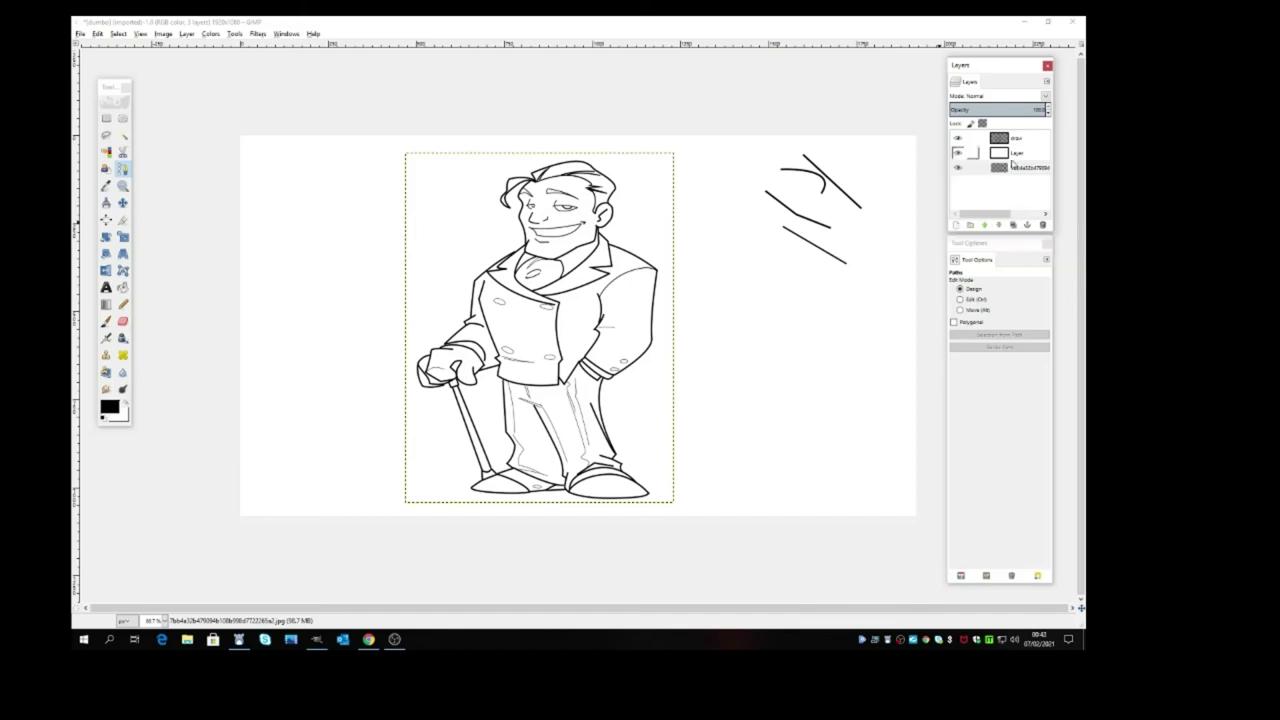
{"action": "left_click", "coordinate": [986, 226]}
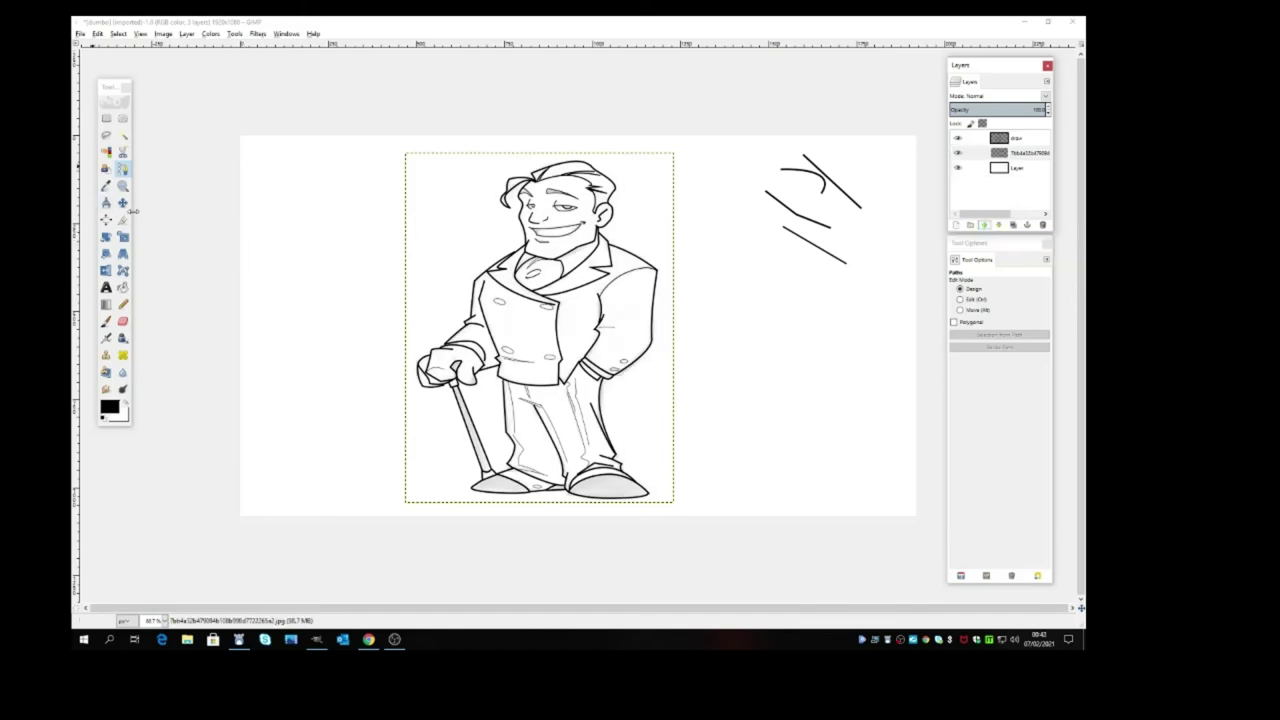
Move the faded sketch to the right of the inked figure and select the white layer
{"action": "left_click", "coordinate": [122, 202]}
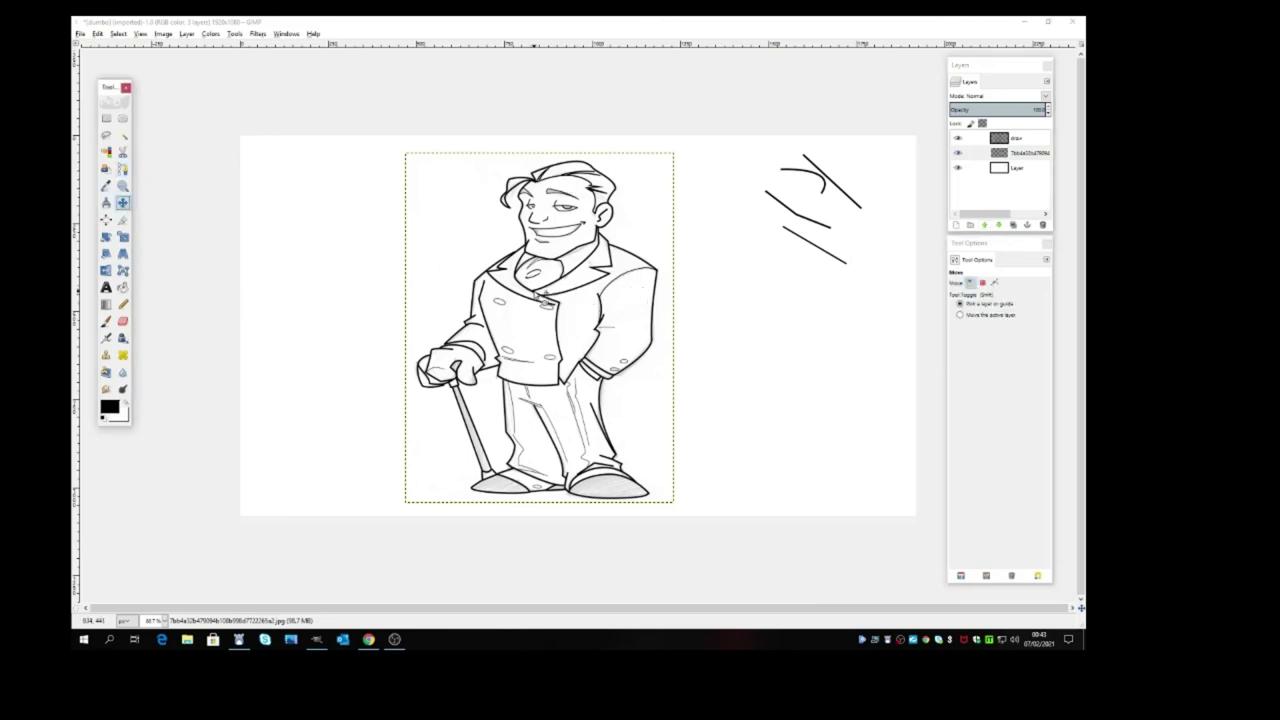
{"action": "left_click_drag", "start_coordinate": [540, 297], "coordinate": [409, 291]}
{"action": "left_click_drag", "start_coordinate": [575, 212], "coordinate": [728, 202]}
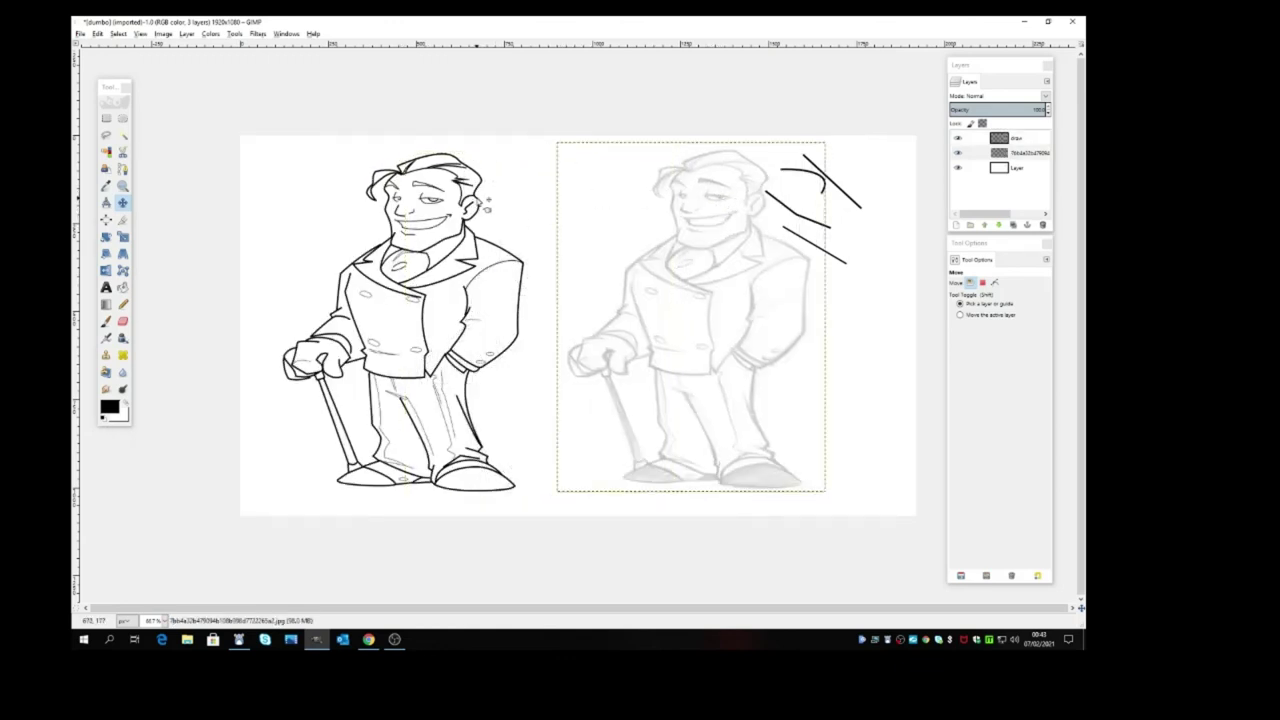
{"action": "left_click_drag", "start_coordinate": [443, 322], "coordinate": [490, 322]}
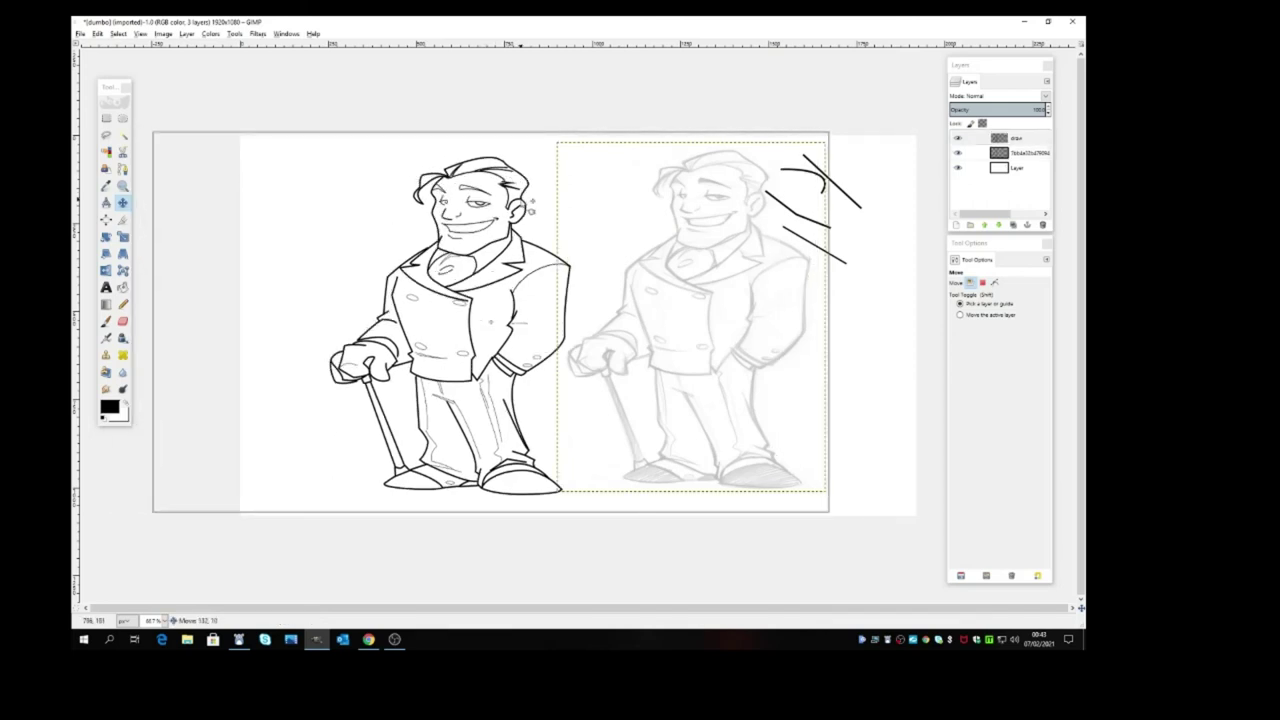
{"action": "left_click_drag", "start_coordinate": [529, 200], "coordinate": [529, 200]}
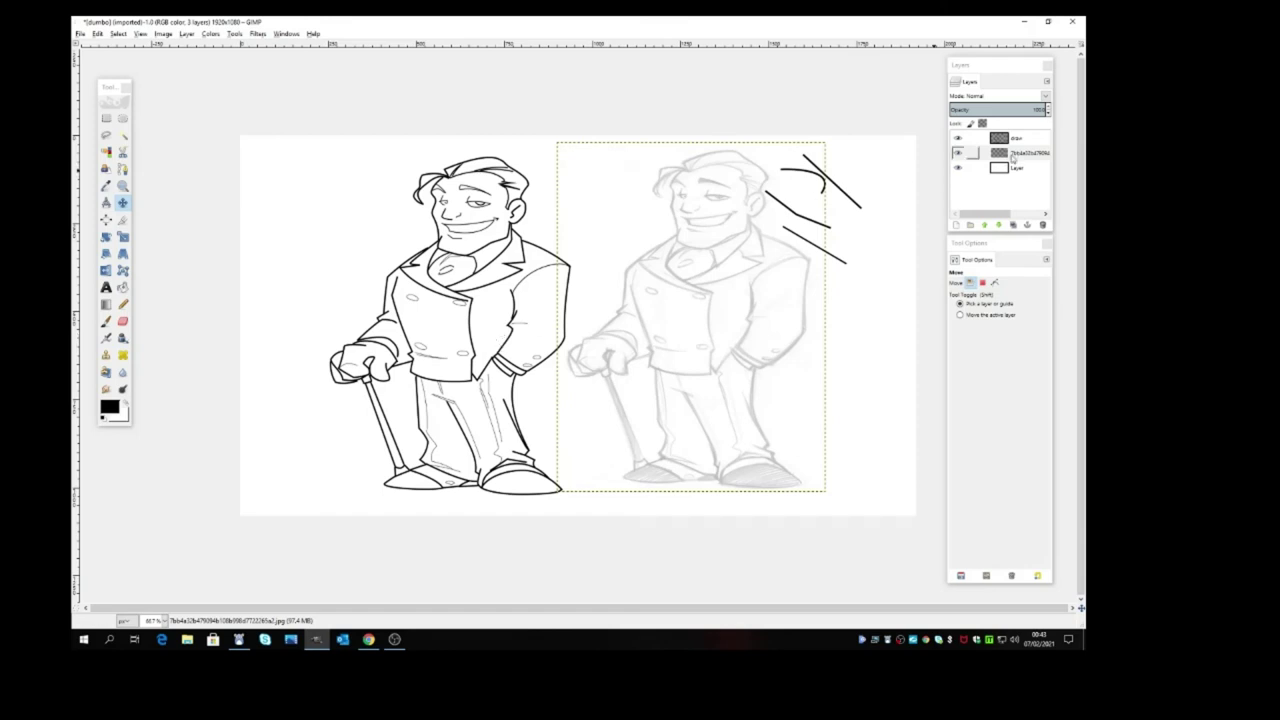
{"action": "left_click", "coordinate": [1006, 170]}
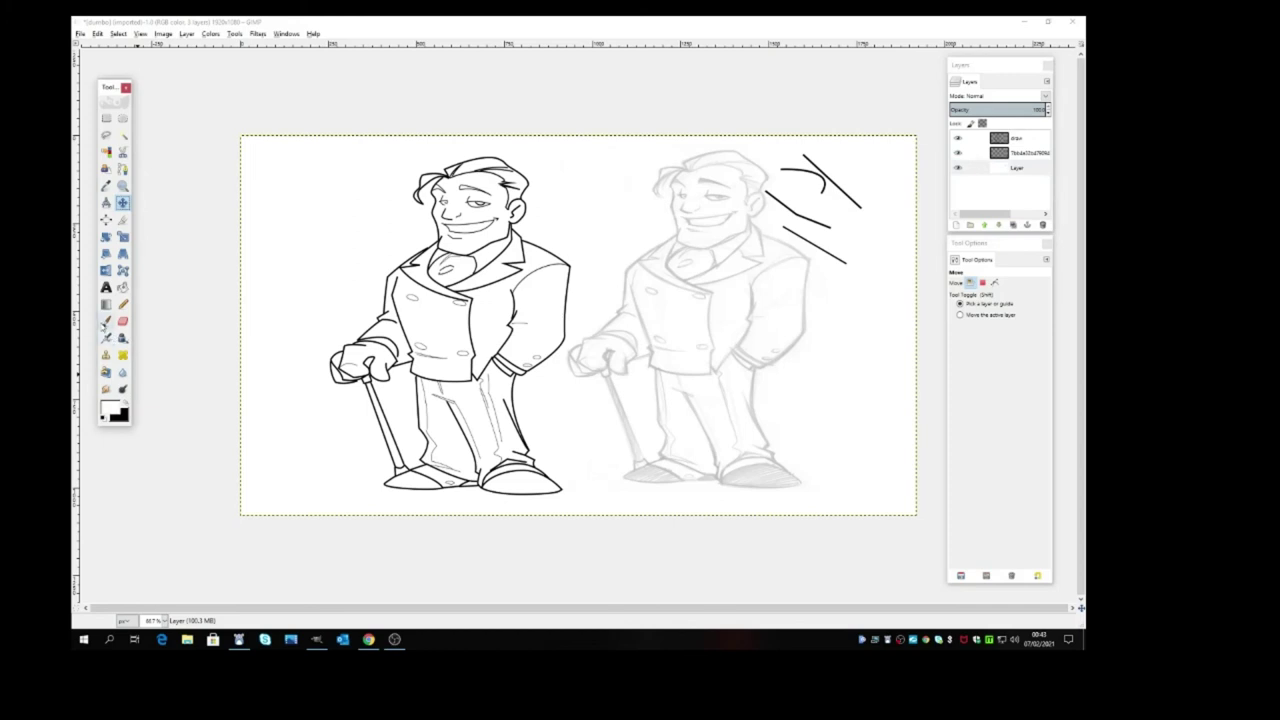
{"action": "left_click", "coordinate": [106, 320]}
Dab a test brush mark, change the brush size and select the white layer
{"action": "left_click", "coordinate": [781, 169]}
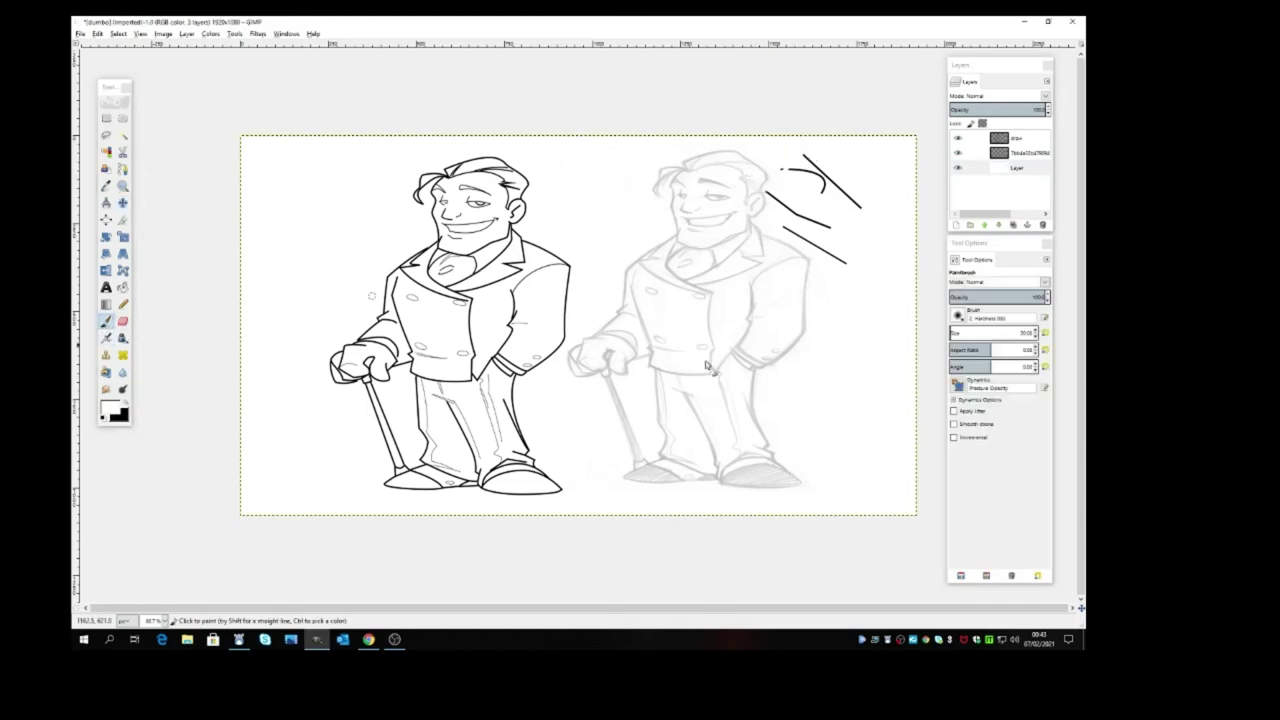
{"action": "left_click", "coordinate": [993, 333]}
{"action": "key", "text": "Delete"}
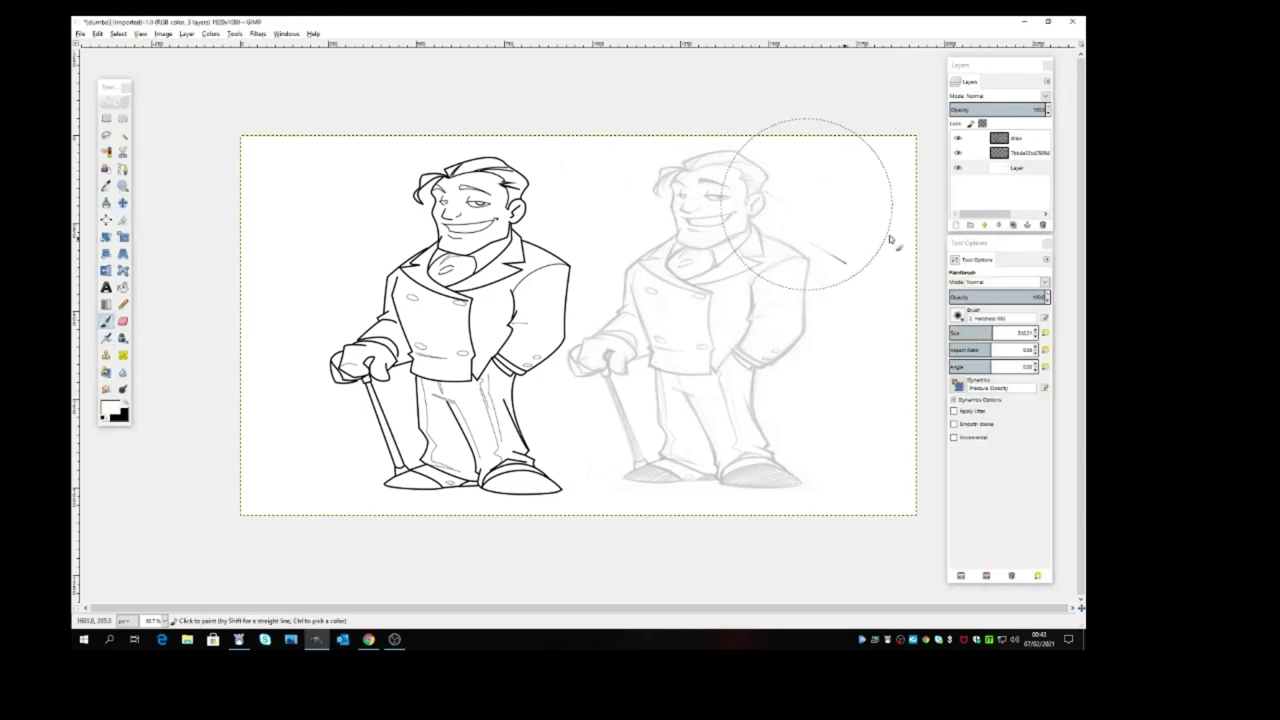
{"action": "left_click", "coordinate": [1002, 168]}
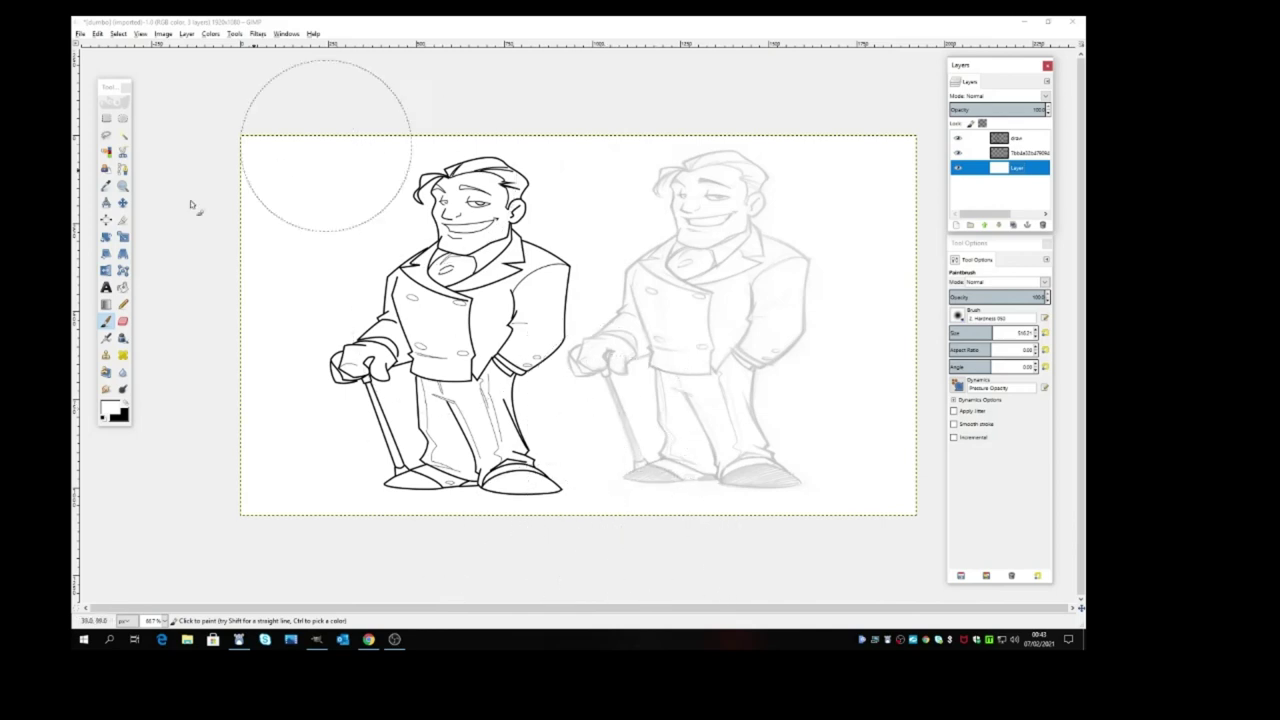
{"action": "left_click", "coordinate": [122, 202]}
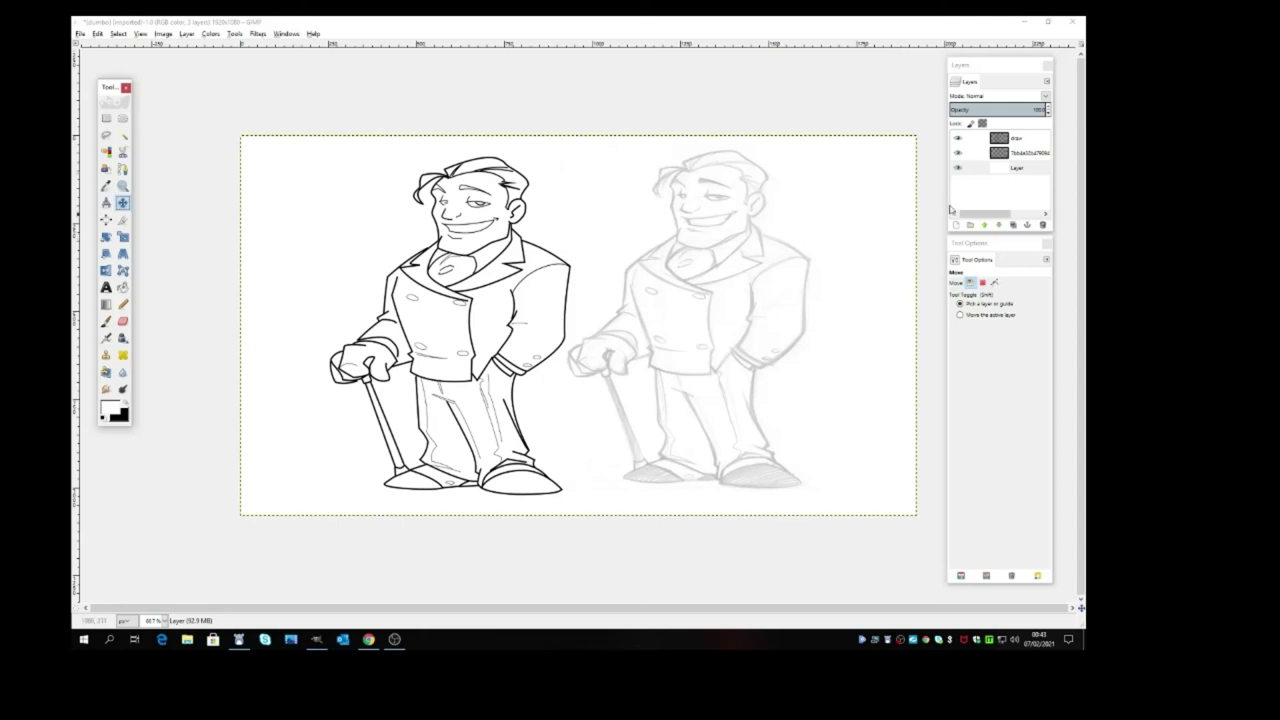
Delete the sketch layer and shift the ink drawing layer right to align with the canvas
{"action": "left_click", "coordinate": [1015, 152]}
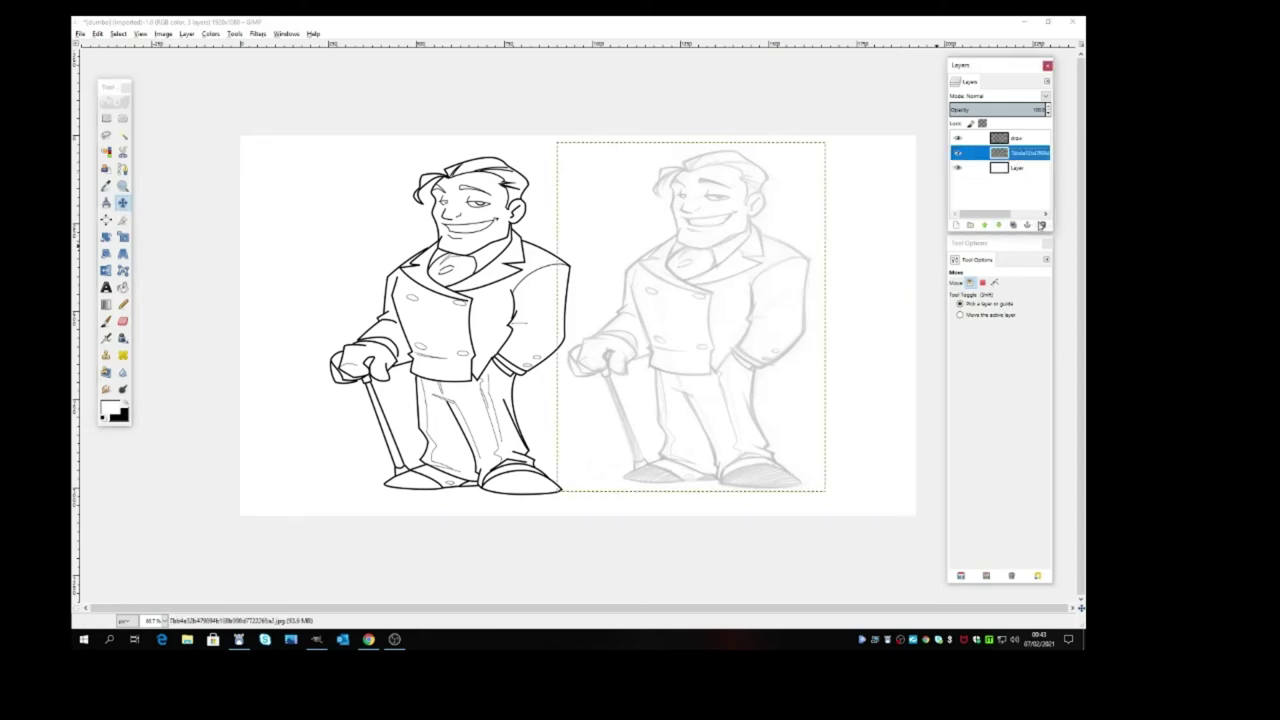
{"action": "left_click", "coordinate": [1043, 225]}
{"action": "left_click", "coordinate": [972, 138]}
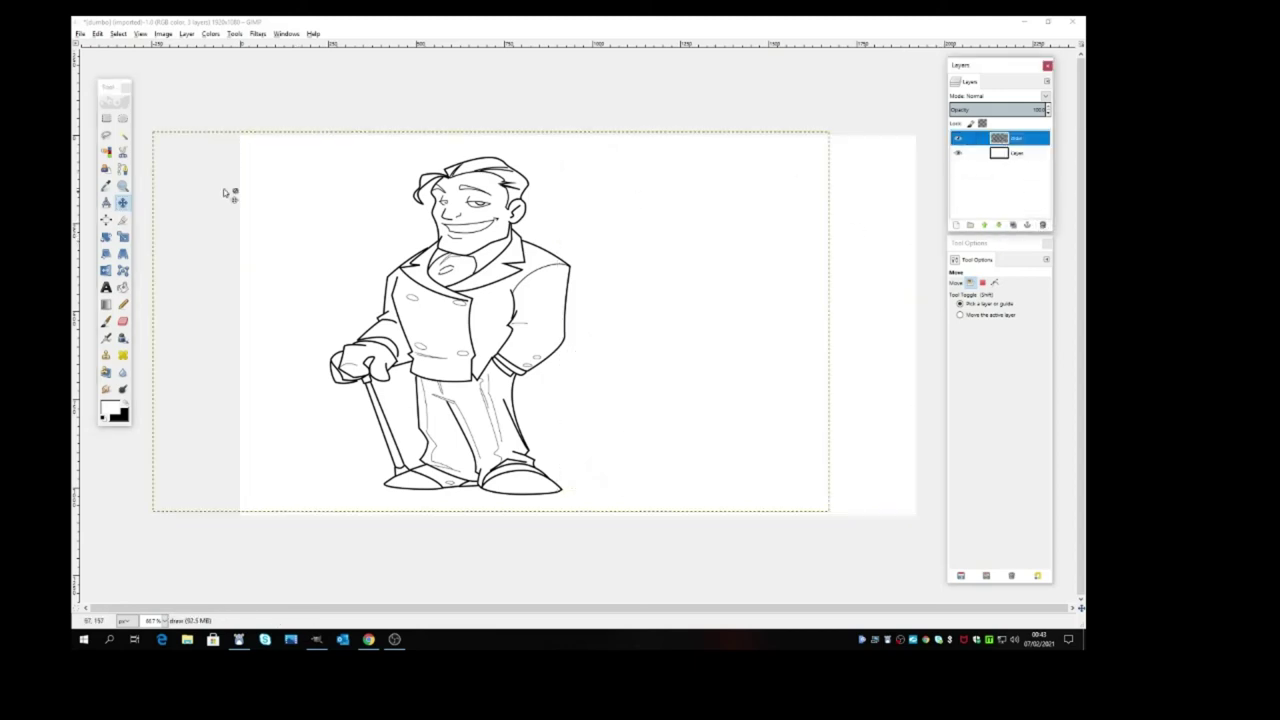
{"action": "left_click", "coordinate": [125, 185]}
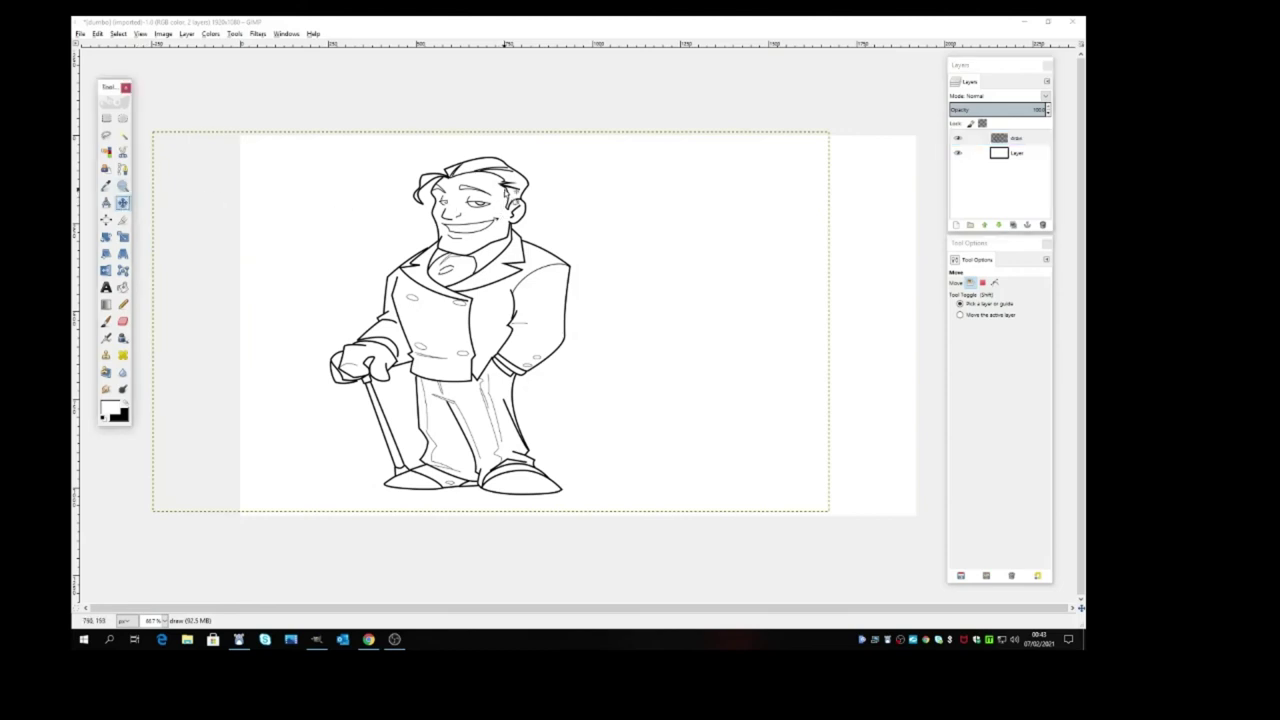
{"action": "left_click_drag", "start_coordinate": [417, 181], "coordinate": [529, 185]}
{"action": "left_click_drag", "start_coordinate": [603, 328], "coordinate": [606, 323]}
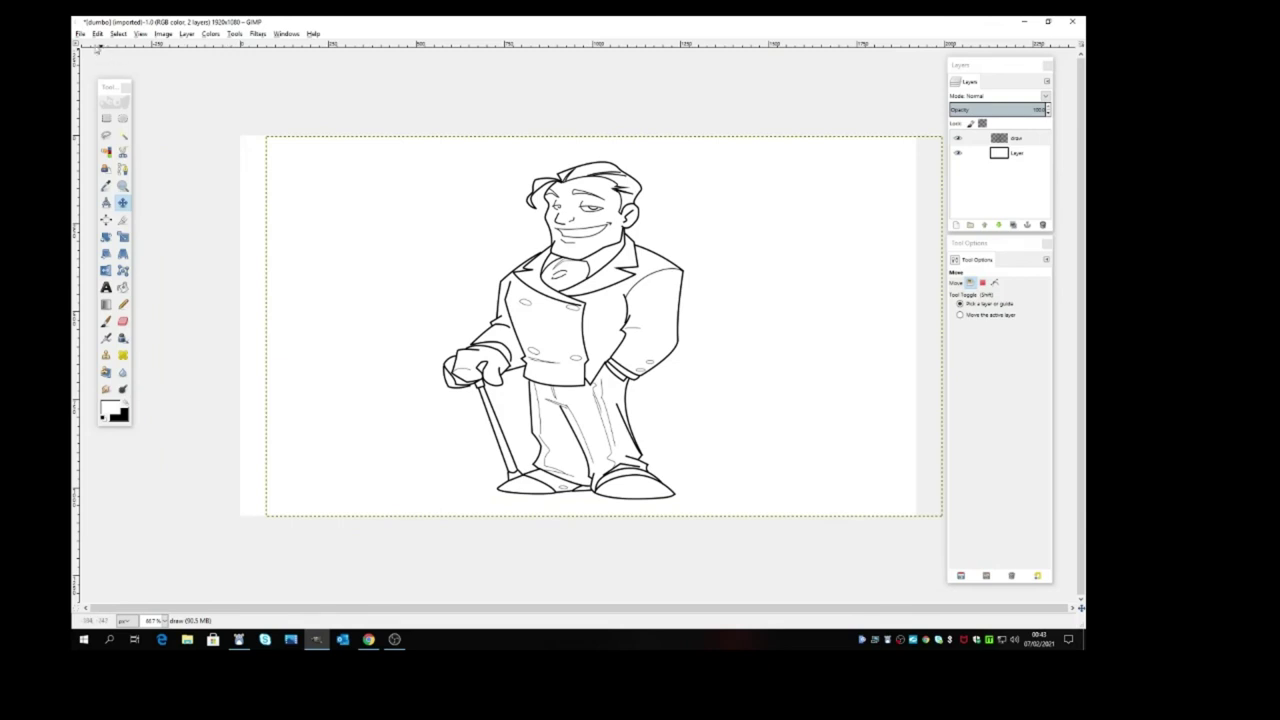
{"action": "left_click", "coordinate": [80, 34]}
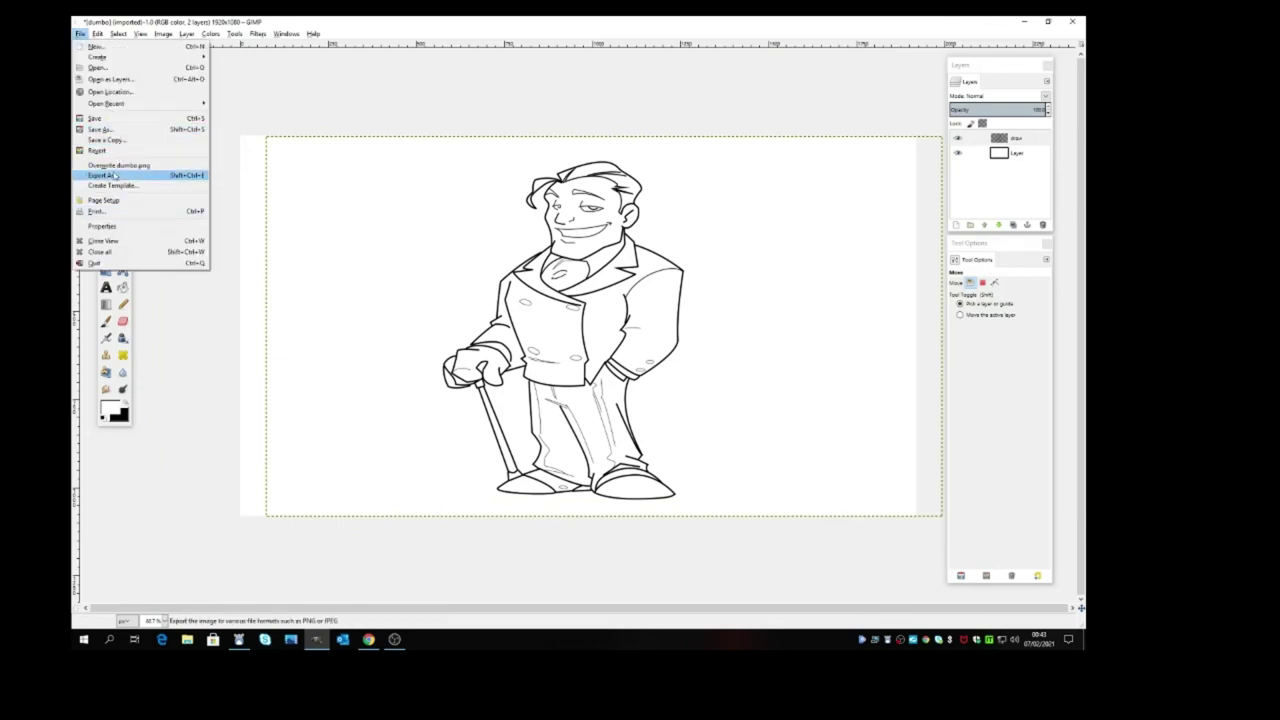
Export the drawing as dumbo.png to the Desktop rather than overwriting the Documents copy
{"action": "left_click", "coordinate": [115, 175]}
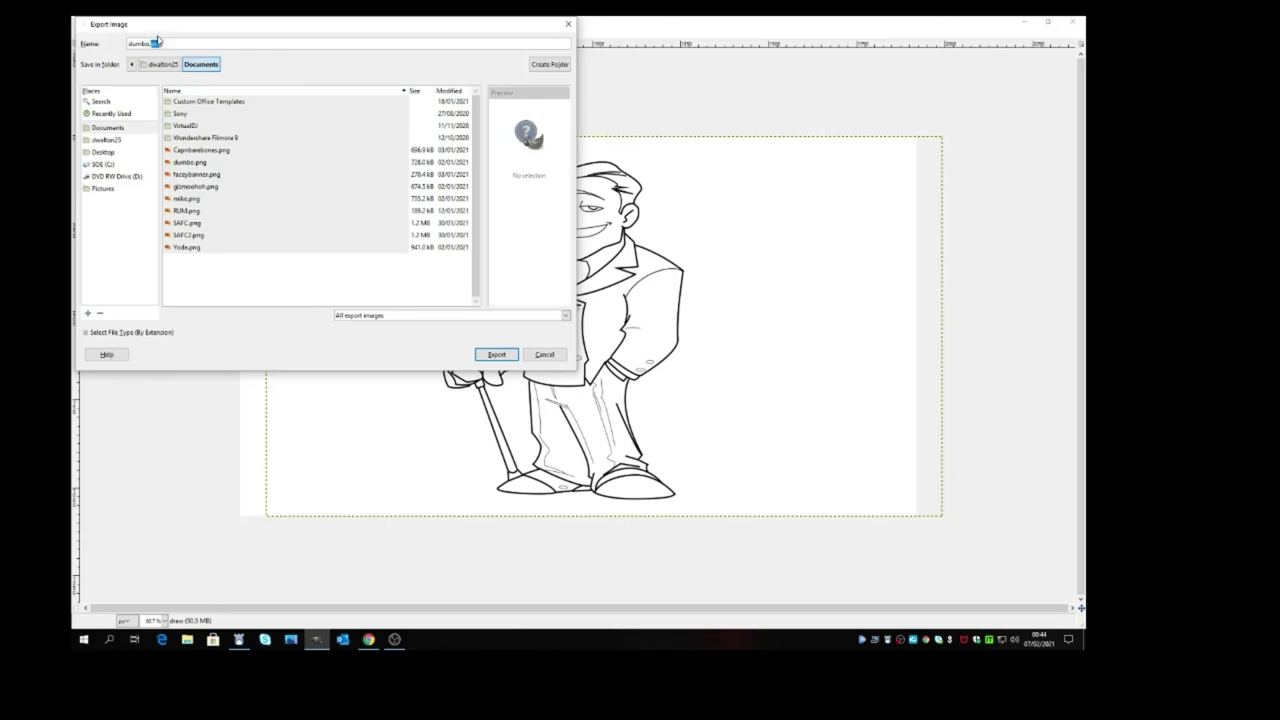
{"action": "left_click", "coordinate": [498, 357]}
{"action": "left_click", "coordinate": [498, 357]}
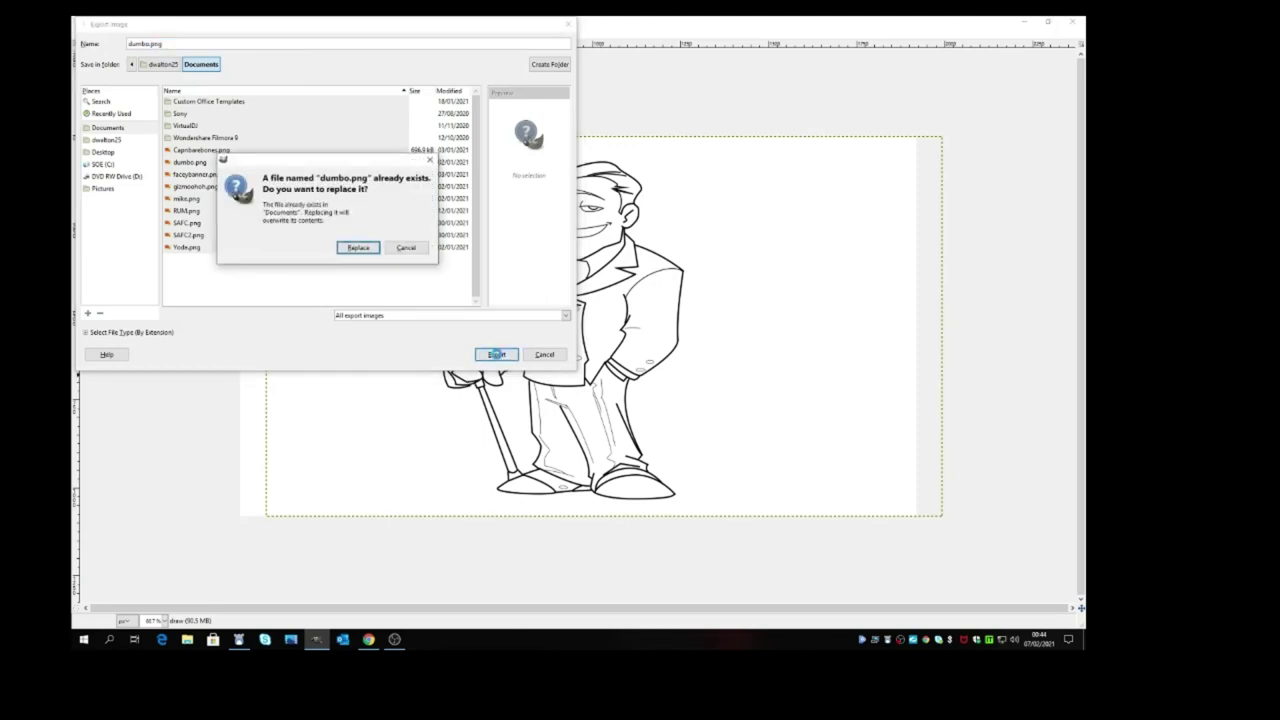
{"action": "left_click", "coordinate": [405, 248]}
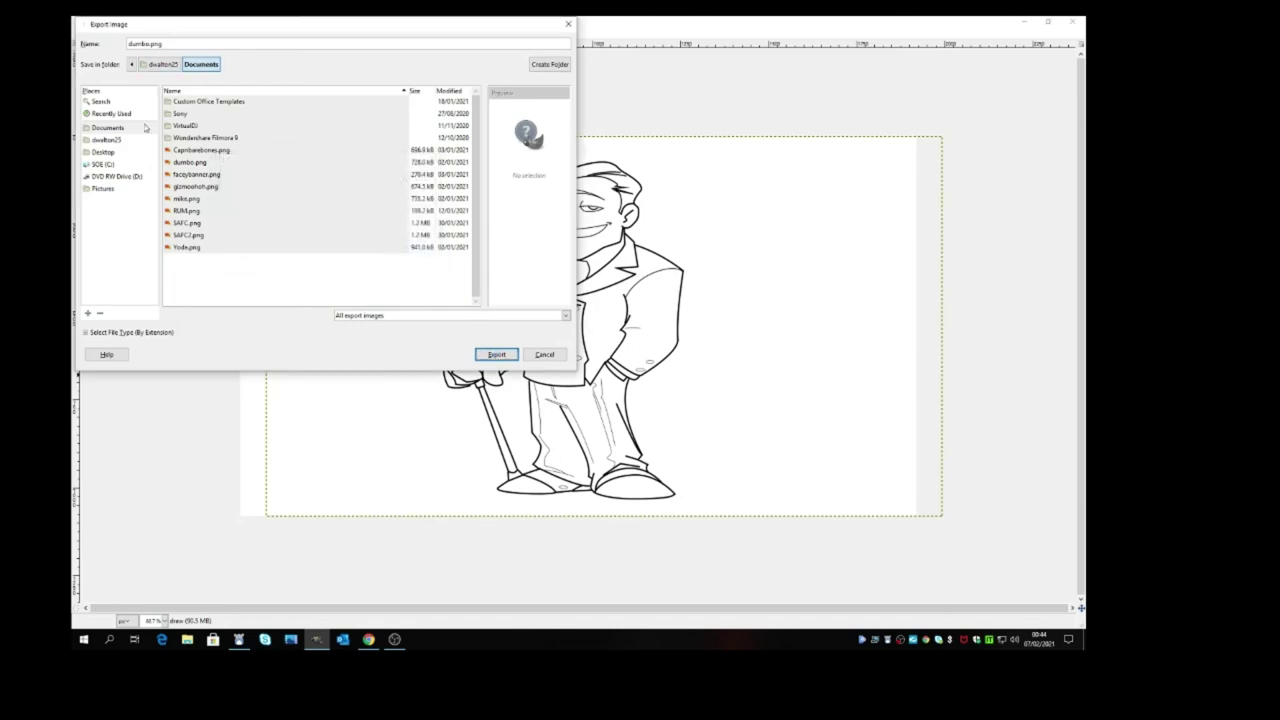
{"action": "left_click", "coordinate": [104, 153]}
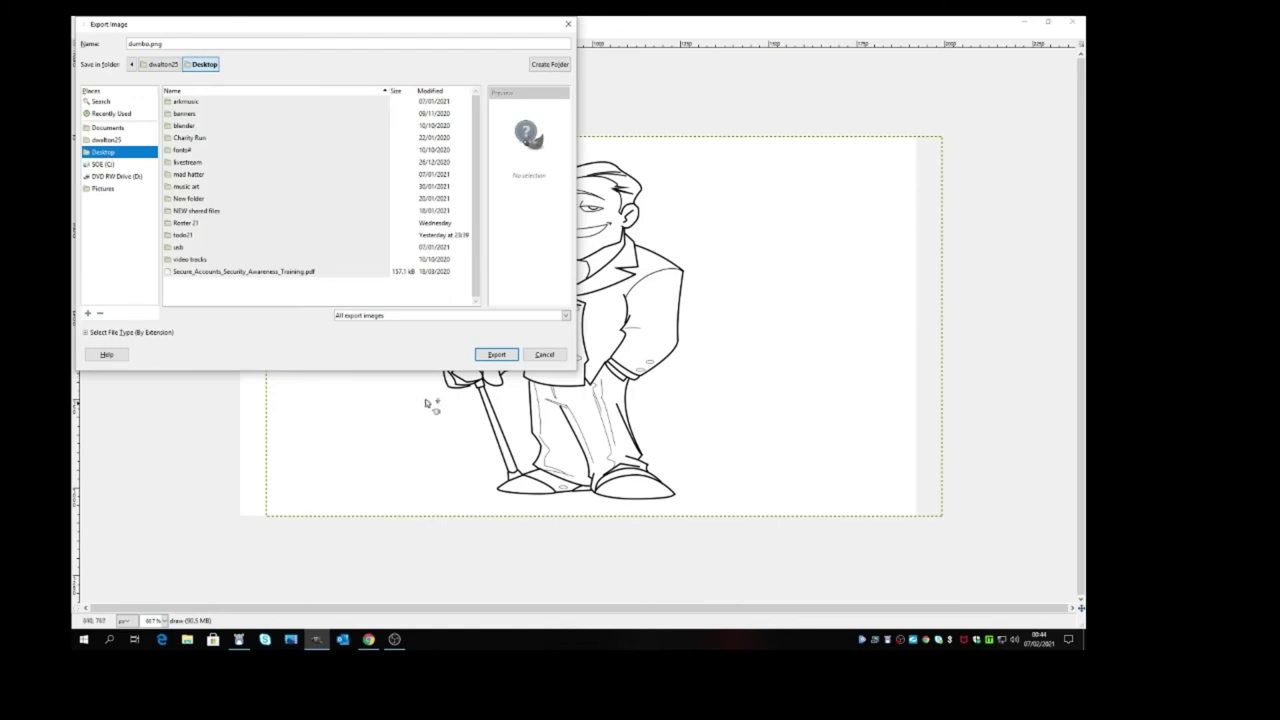
{"action": "left_click", "coordinate": [497, 355]}
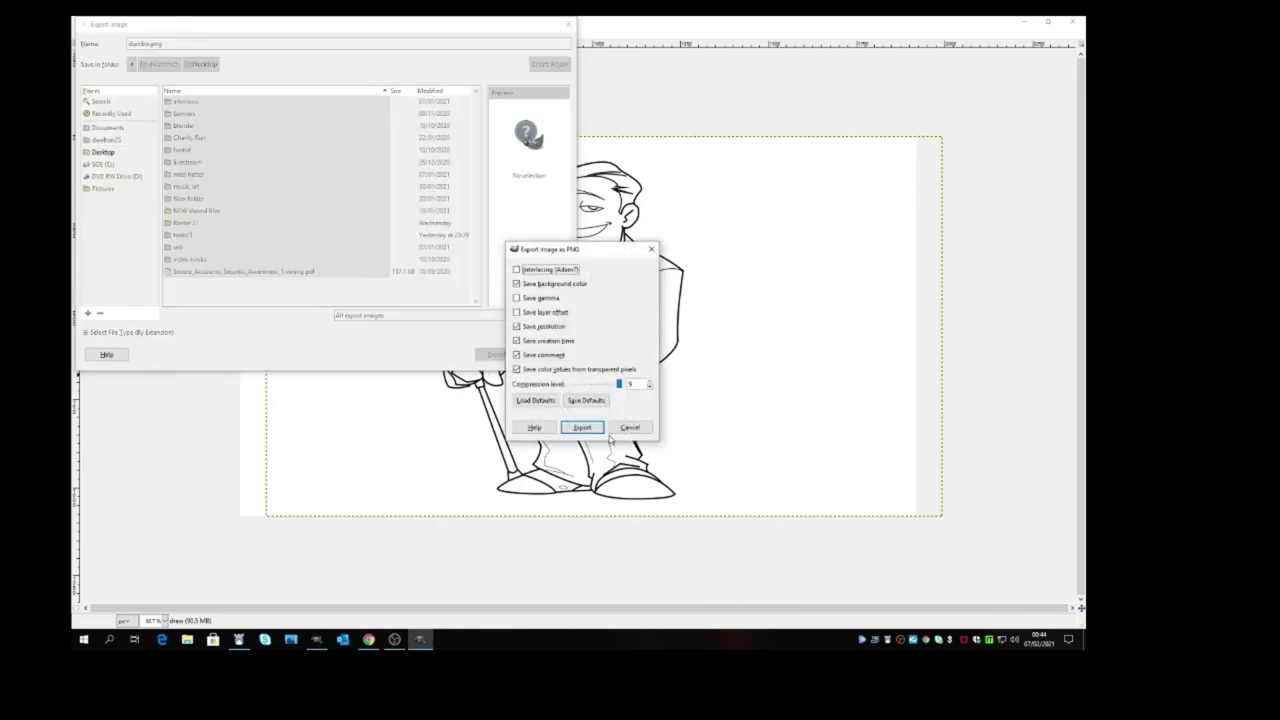
{"action": "left_click", "coordinate": [596, 431]}
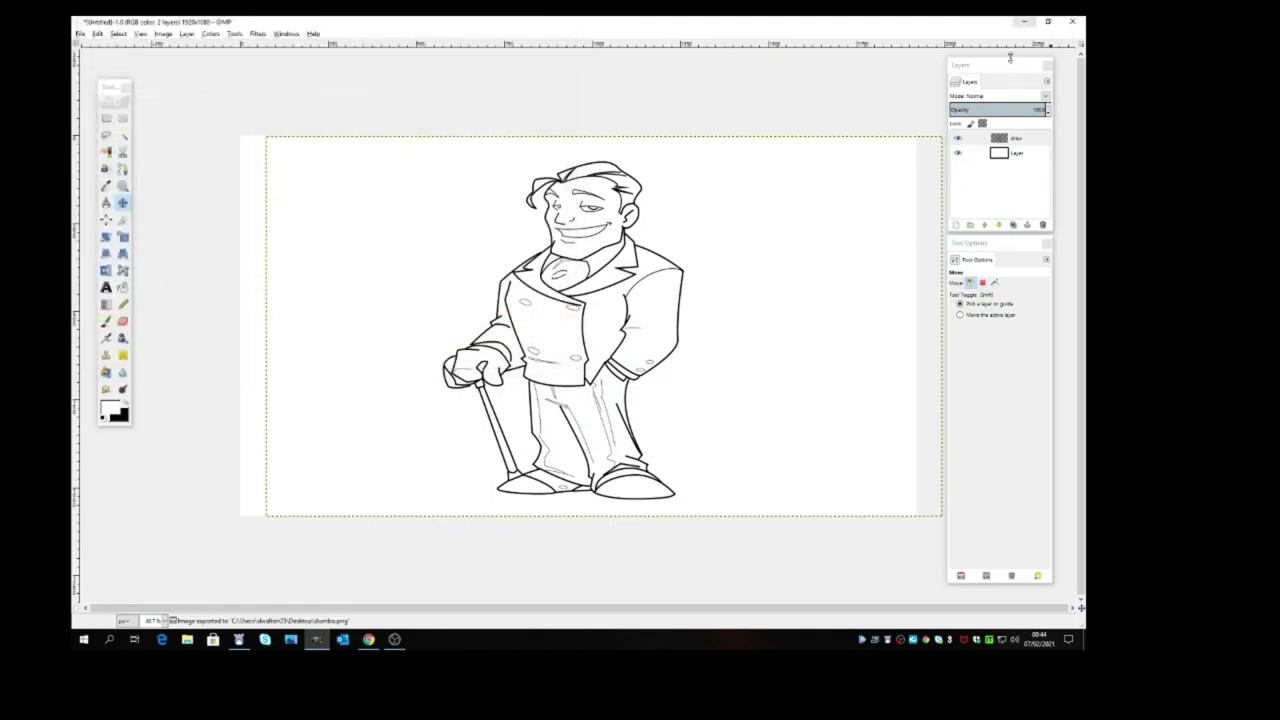
{"action": "left_click", "coordinate": [975, 139]}
Delete both layers and drag dumbo.png from the Desktop into GIMP as a layer
{"action": "left_click", "coordinate": [1042, 226]}
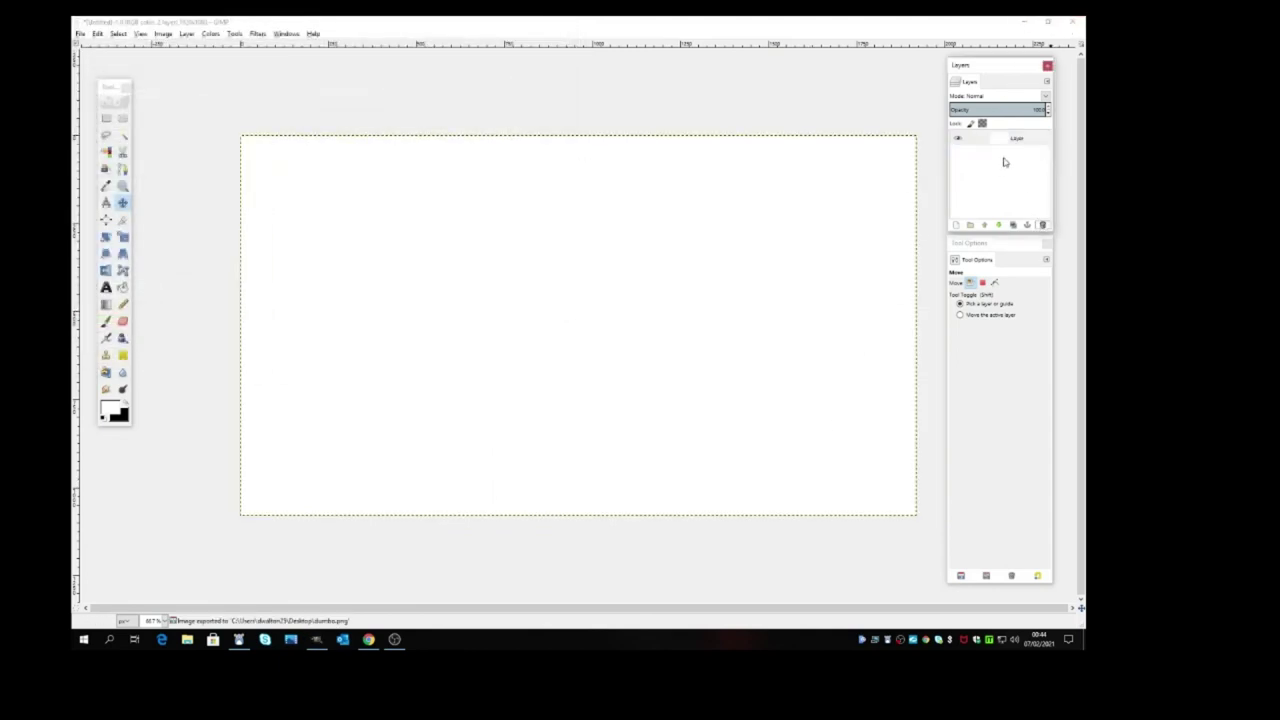
{"action": "left_click", "coordinate": [1042, 226]}
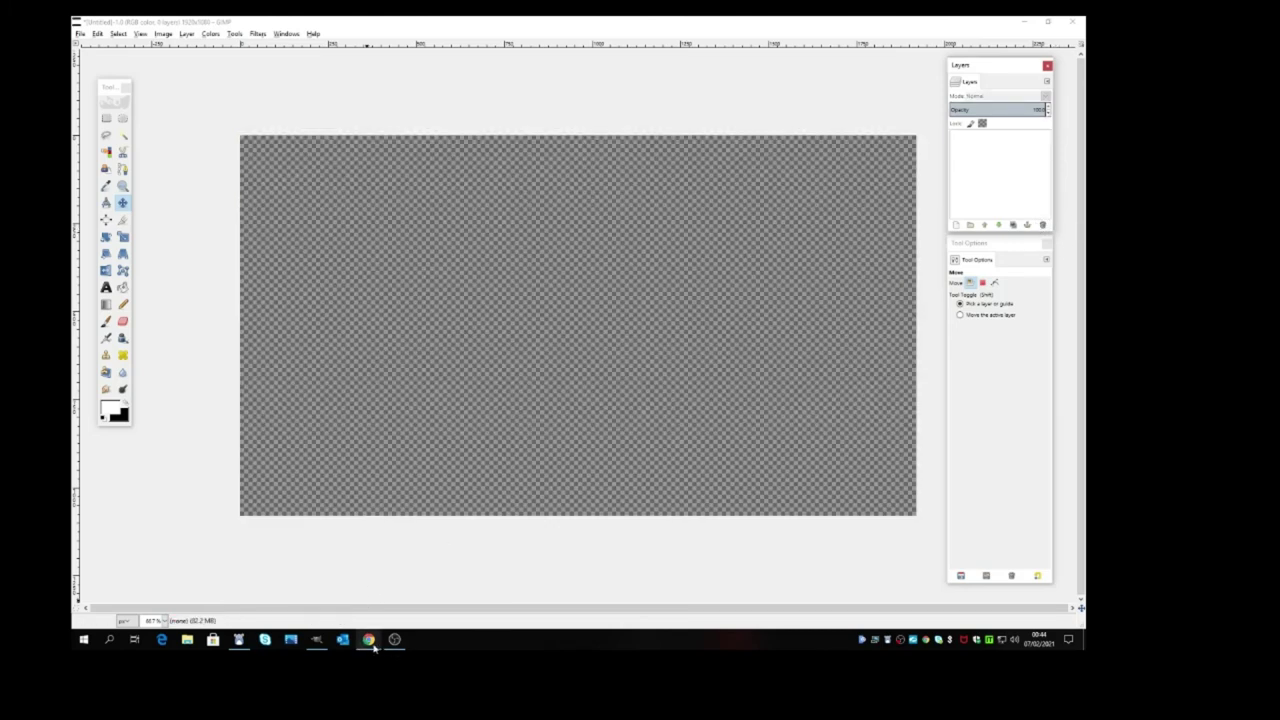
{"action": "mouse_move", "coordinate": [374, 647]}
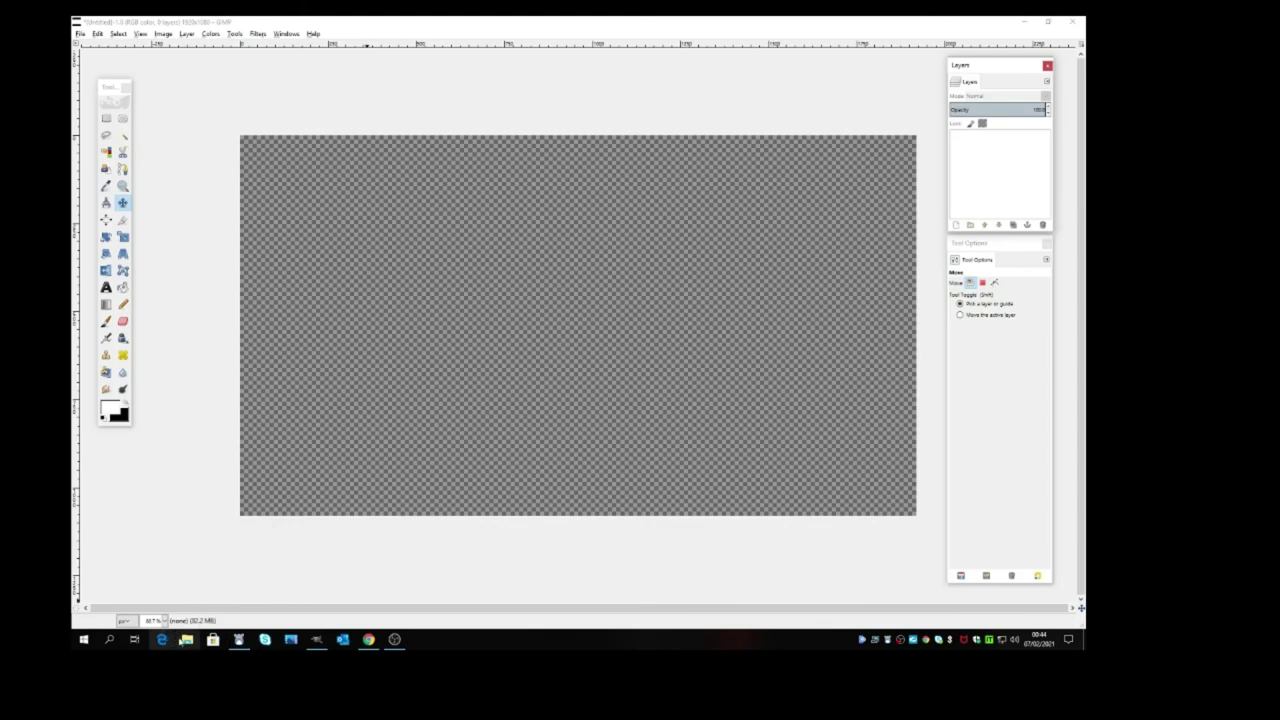
{"action": "left_click", "coordinate": [187, 641]}
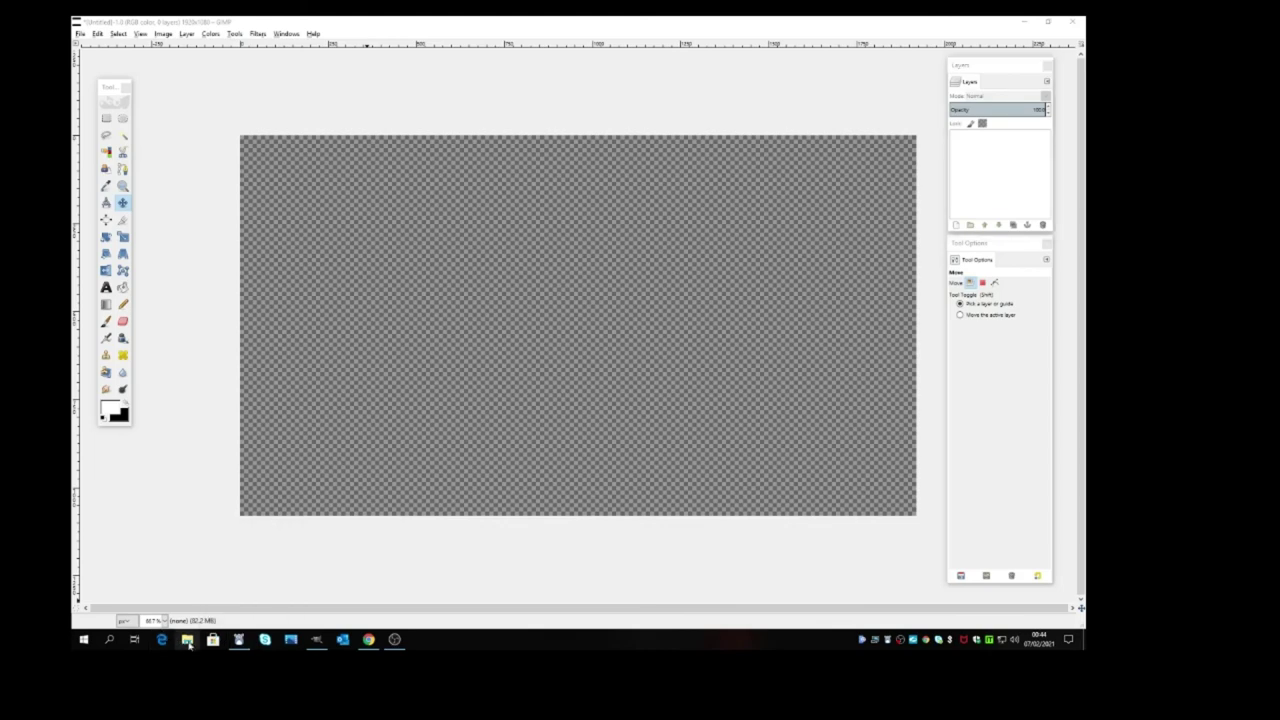
{"action": "left_click", "coordinate": [307, 223]}
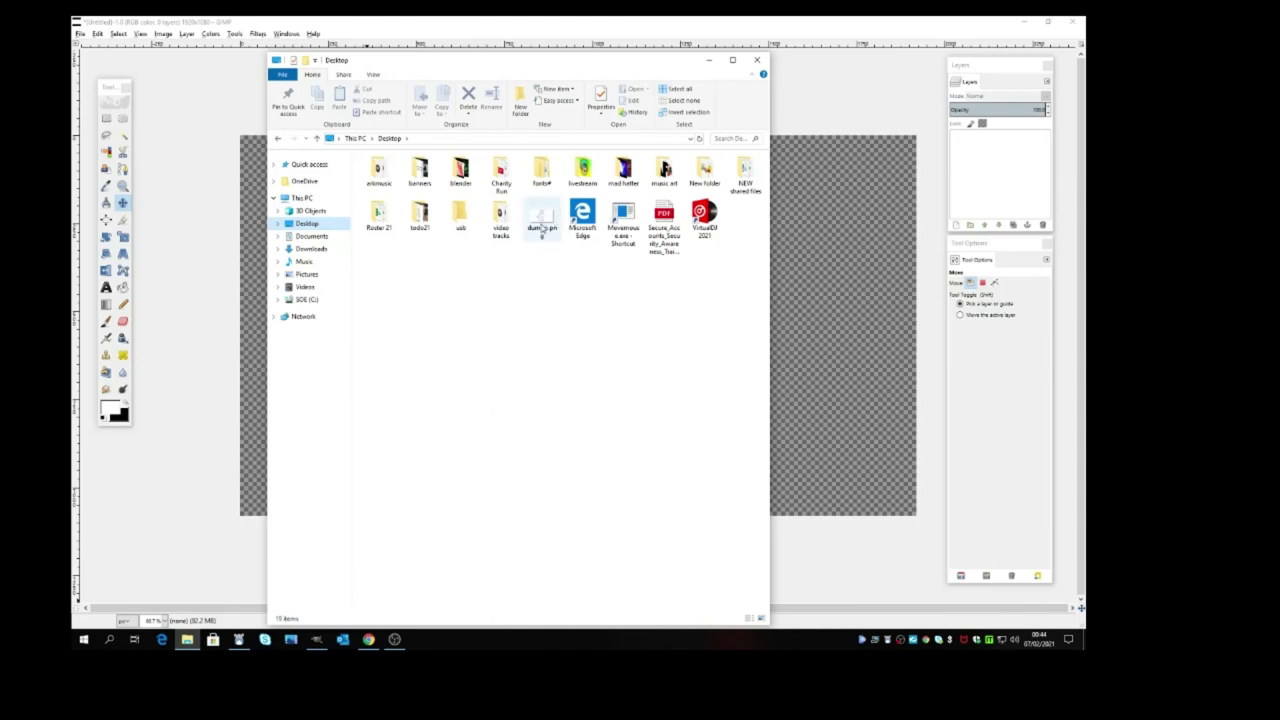
{"action": "left_click_drag", "start_coordinate": [541, 218], "coordinate": [727, 60]}
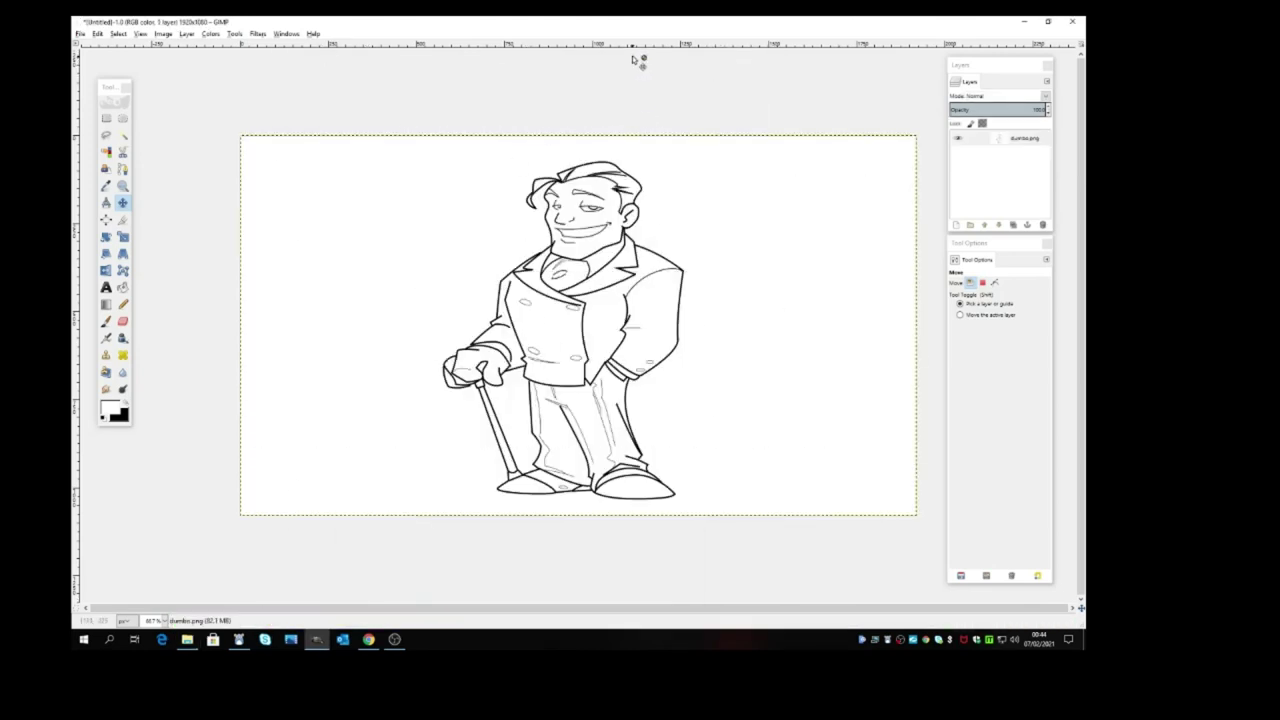
Turn dumbo.png's white transparent with Color to Alpha and start a new White-filled layer
{"action": "left_click", "coordinate": [975, 138]}
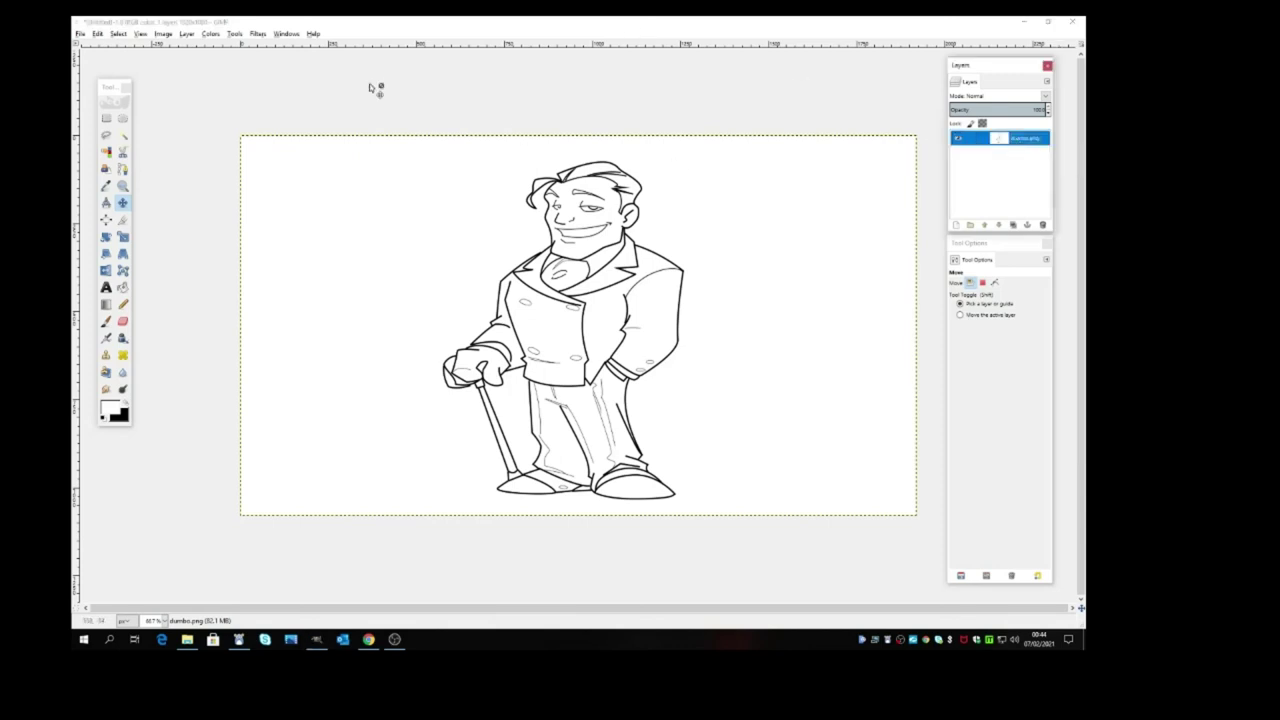
{"action": "left_click", "coordinate": [188, 34]}
{"action": "mouse_move", "coordinate": [232, 150]}
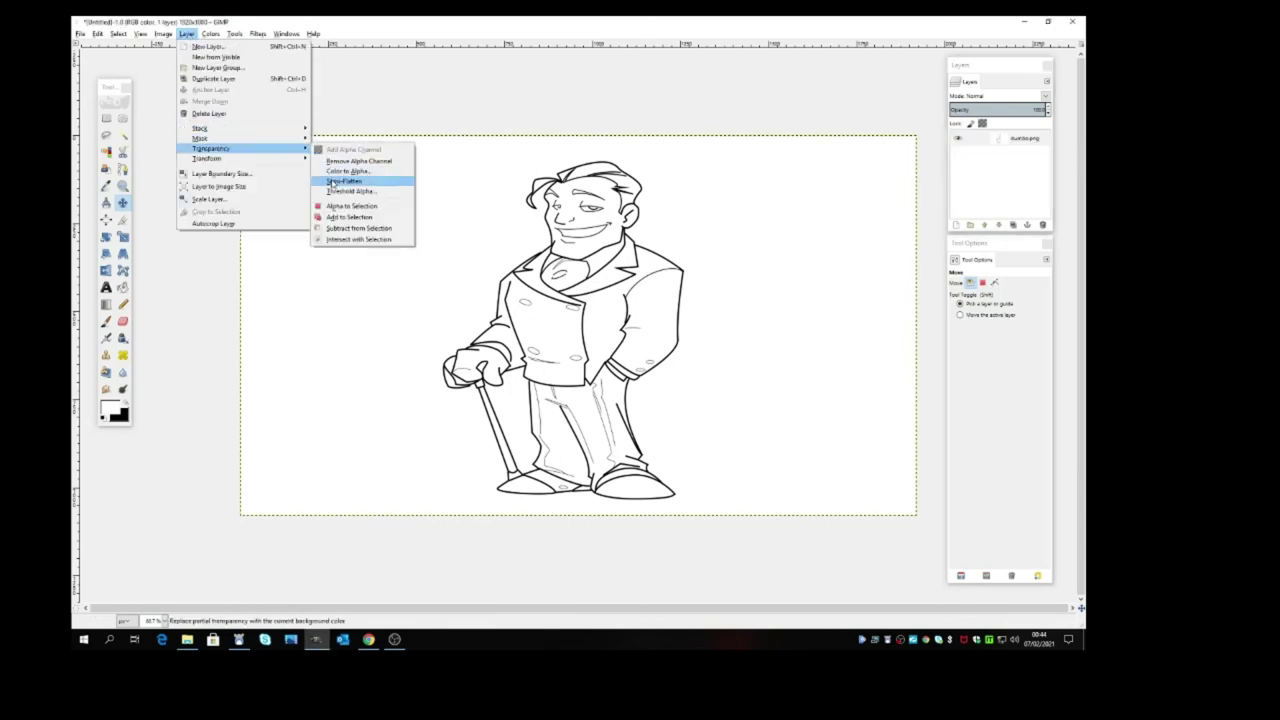
{"action": "left_click", "coordinate": [345, 172]}
{"action": "left_click", "coordinate": [582, 433]}
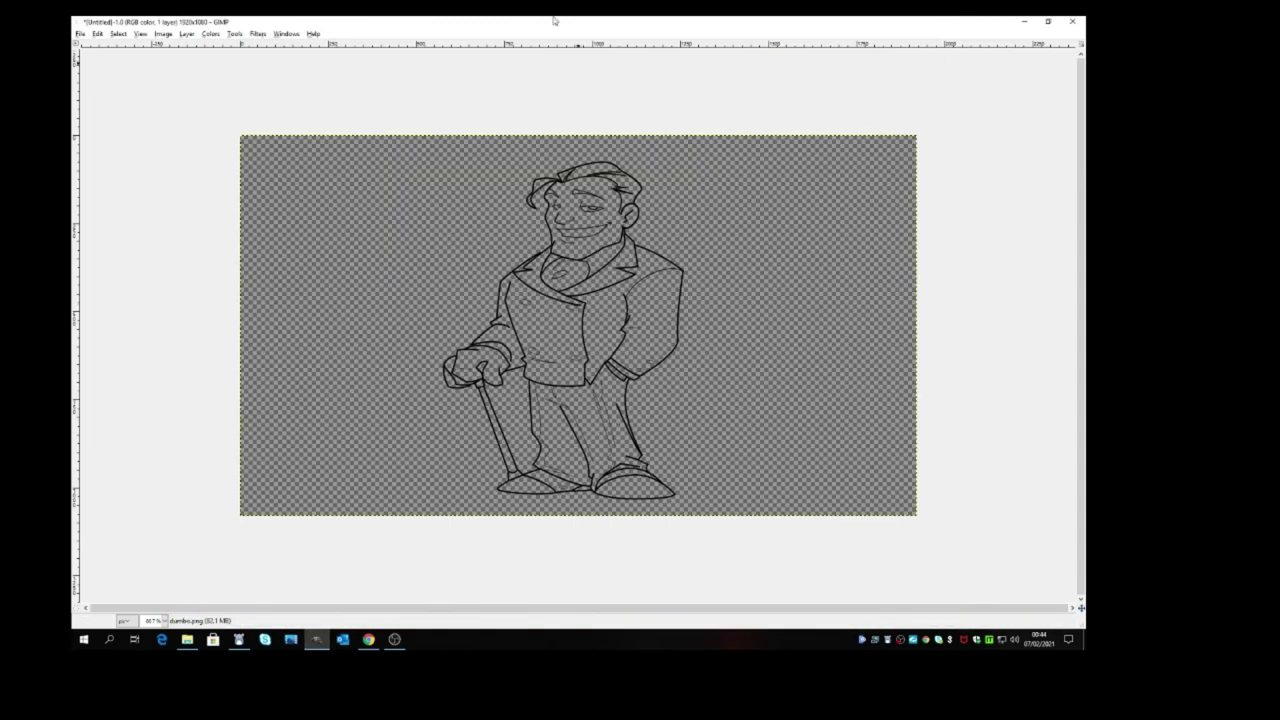
{"action": "key", "text": "Tab"}
{"action": "left_click", "coordinate": [958, 227]}
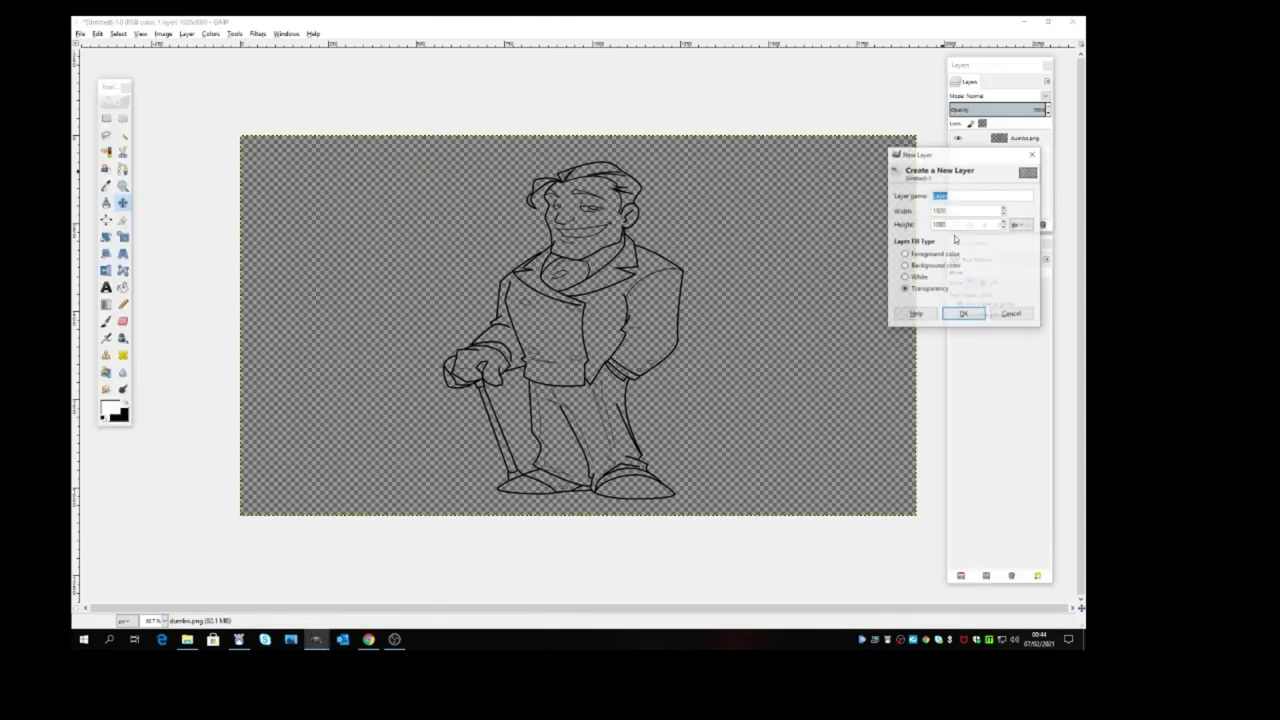
{"action": "left_click", "coordinate": [916, 278]}
Add the white-filled layer and raise dumbo.png above it
{"action": "left_click", "coordinate": [965, 314]}
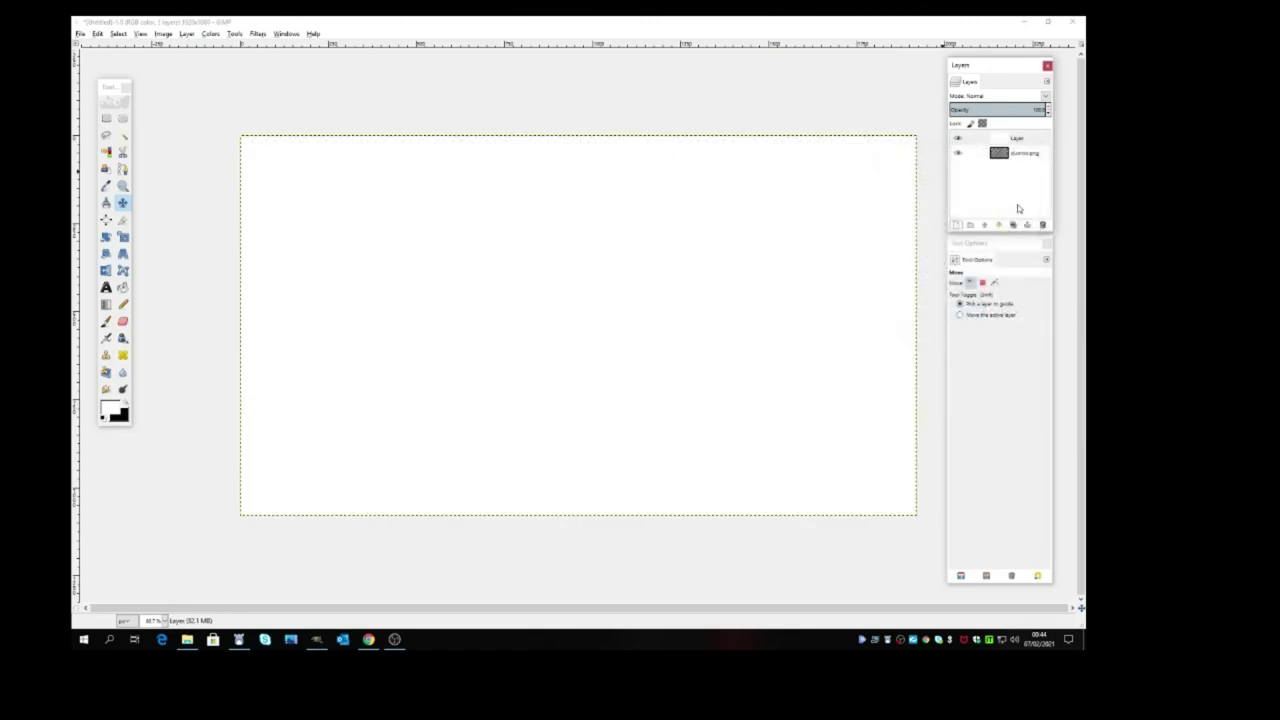
{"action": "left_click", "coordinate": [1000, 227]}
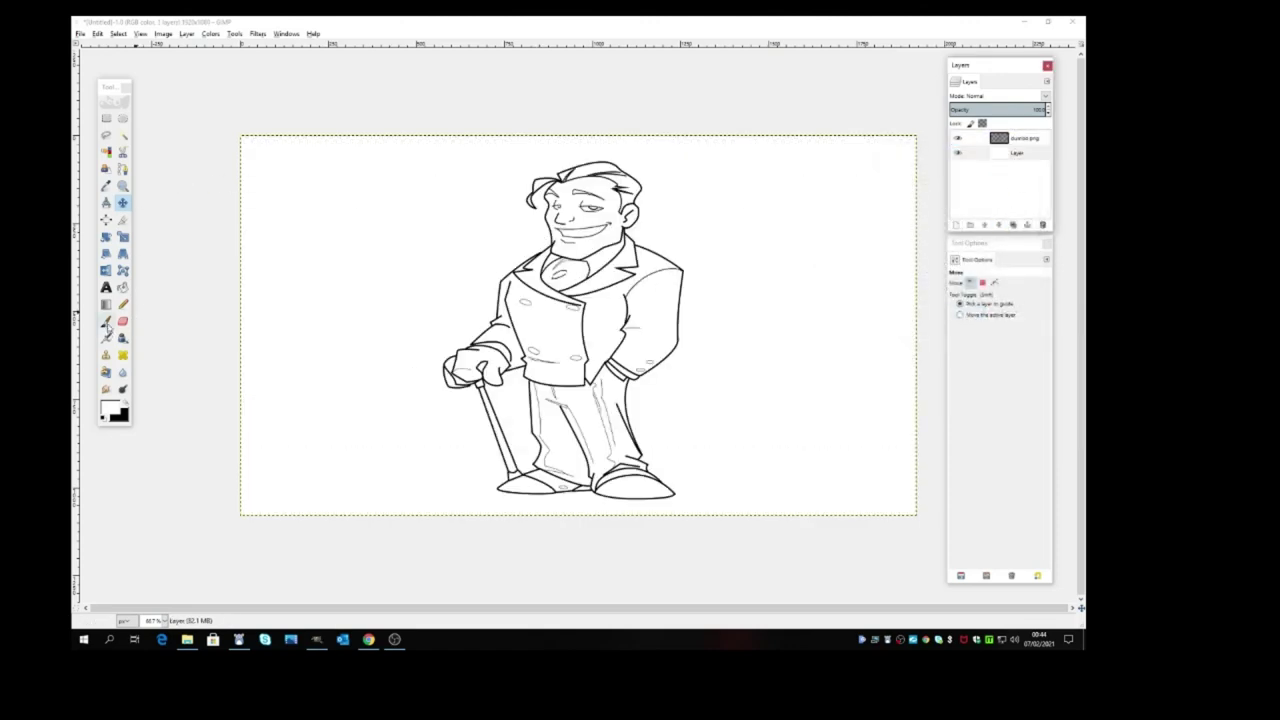
{"action": "left_click", "coordinate": [106, 321]}
Set the Paintbrush foreground colour to a blue-violet and select the white layer
{"action": "left_click", "coordinate": [129, 404]}
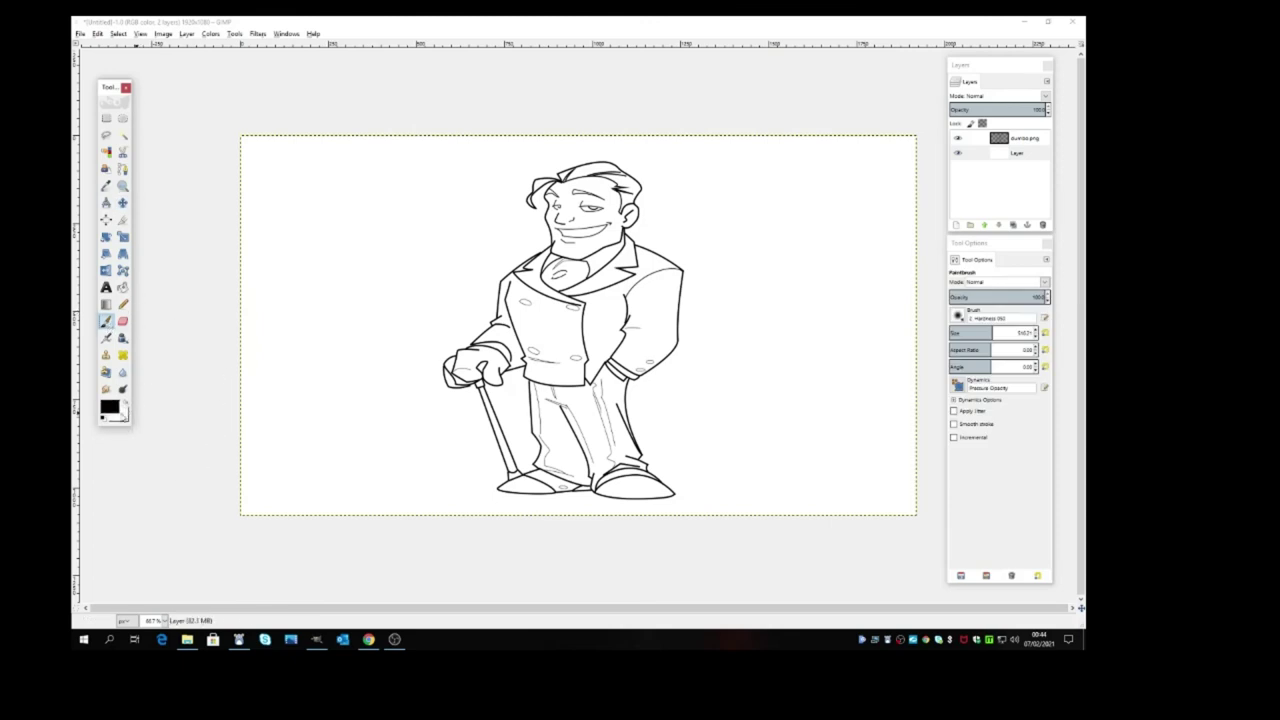
{"action": "left_click", "coordinate": [108, 408]}
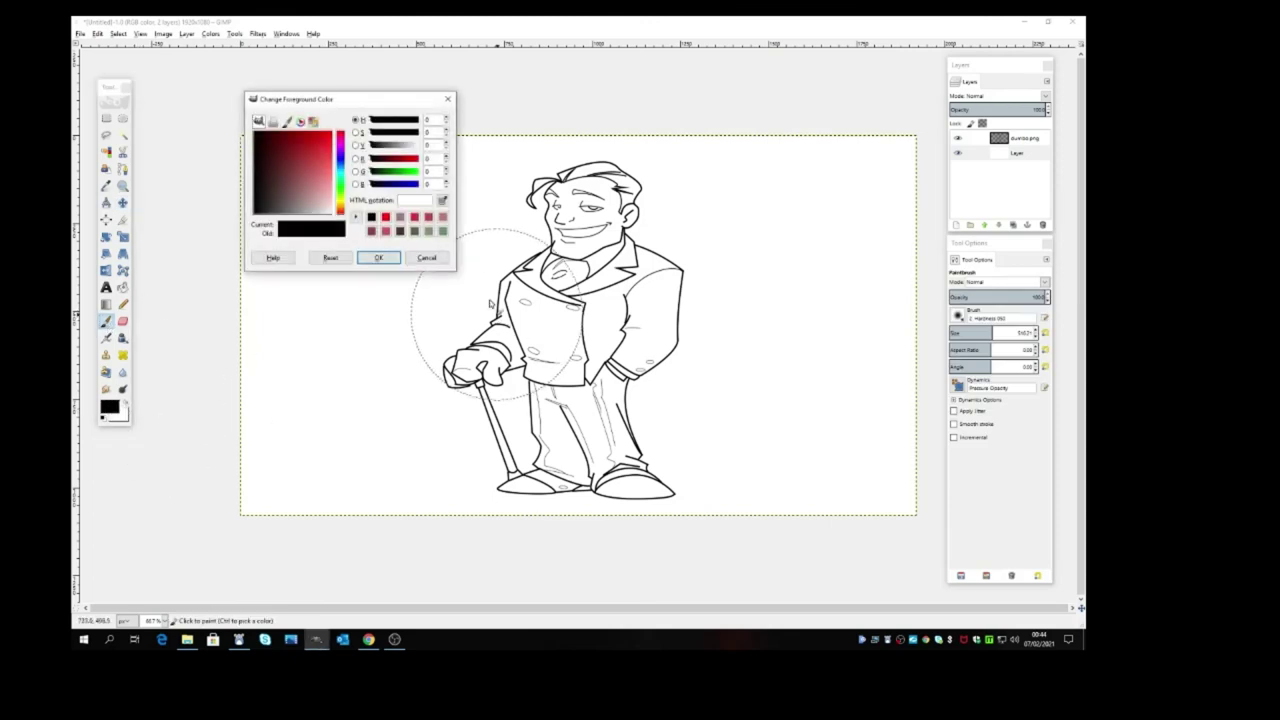
{"action": "left_click", "coordinate": [412, 217]}
{"action": "mouse_move", "coordinate": [308, 187]}
{"action": "left_mouse_down"}
{"action": "mouse_move", "coordinate": [282, 182]}
{"action": "mouse_move", "coordinate": [302, 169]}
{"action": "mouse_move", "coordinate": [292, 172]}
{"action": "left_mouse_up"}
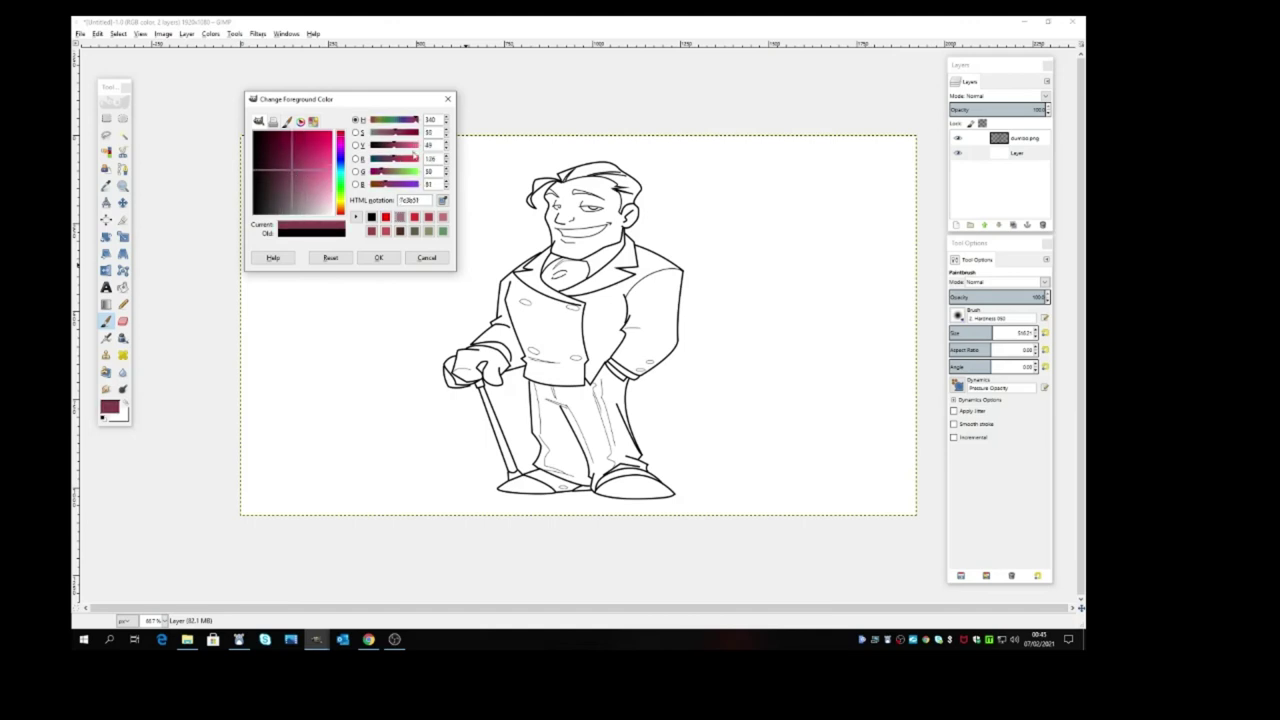
{"action": "left_click", "coordinate": [405, 119]}
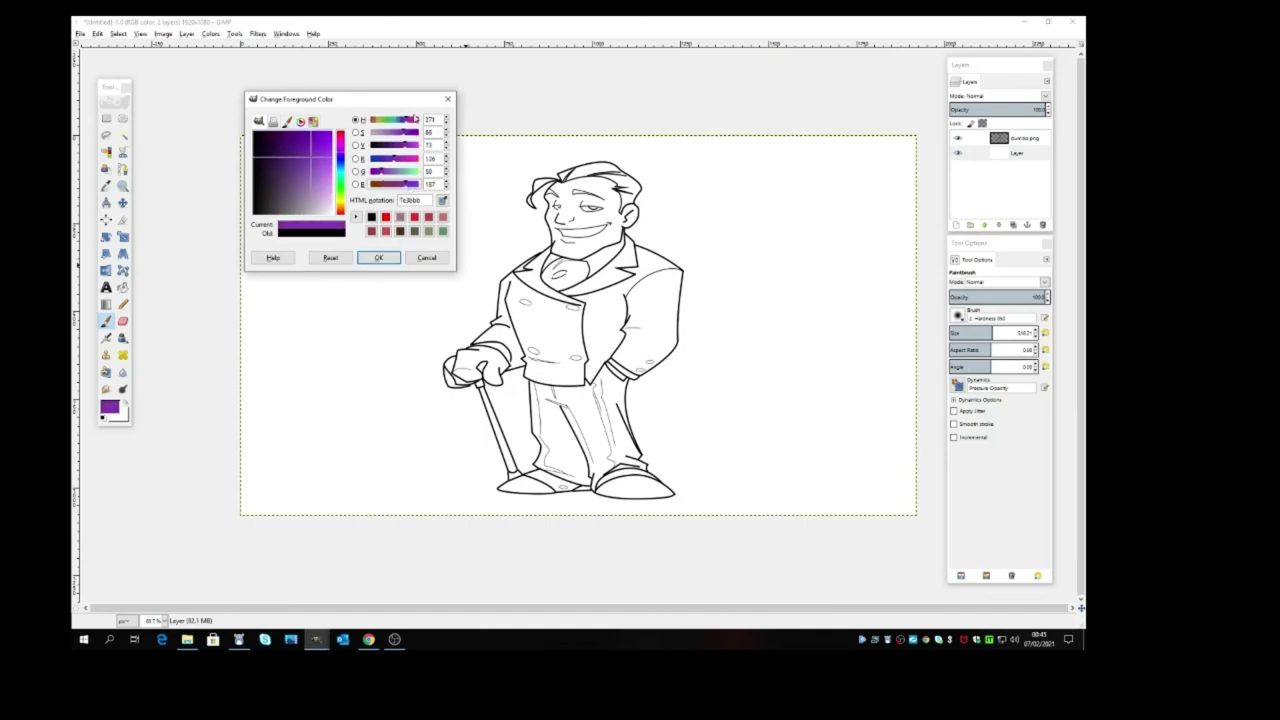
{"action": "left_click_drag", "start_coordinate": [390, 160], "coordinate": [386, 175]}
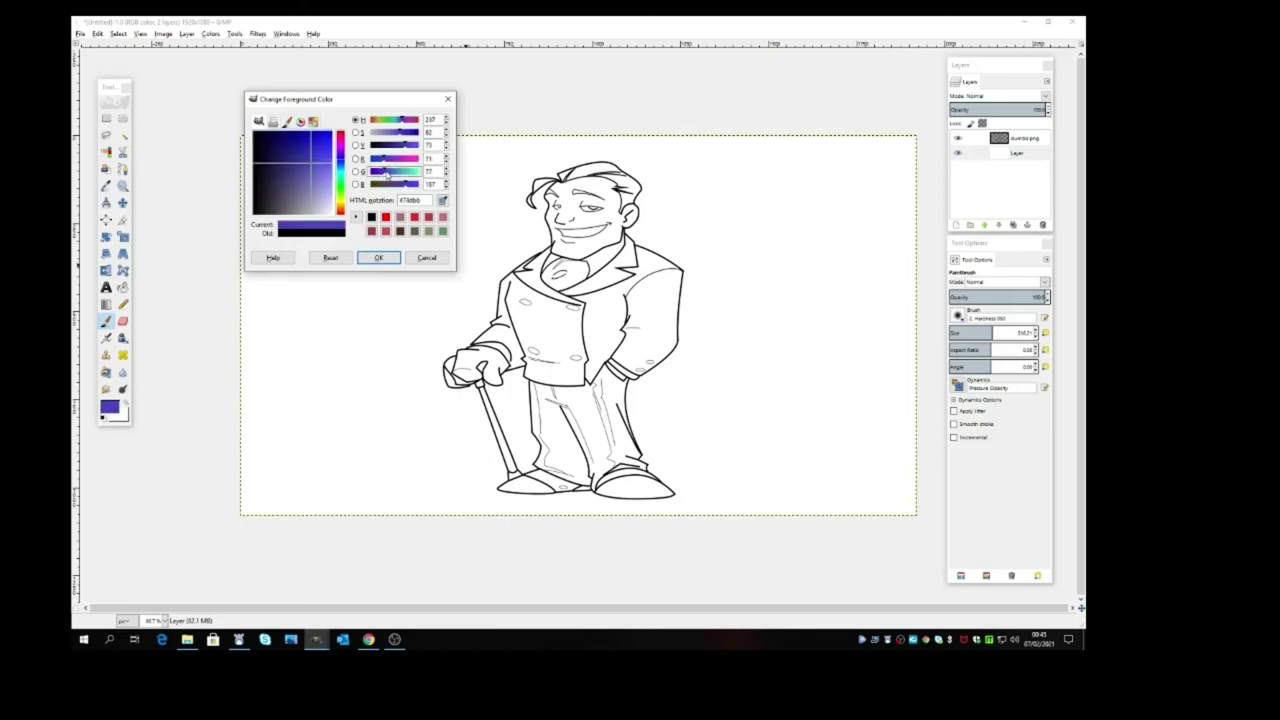
{"action": "left_click", "coordinate": [379, 258]}
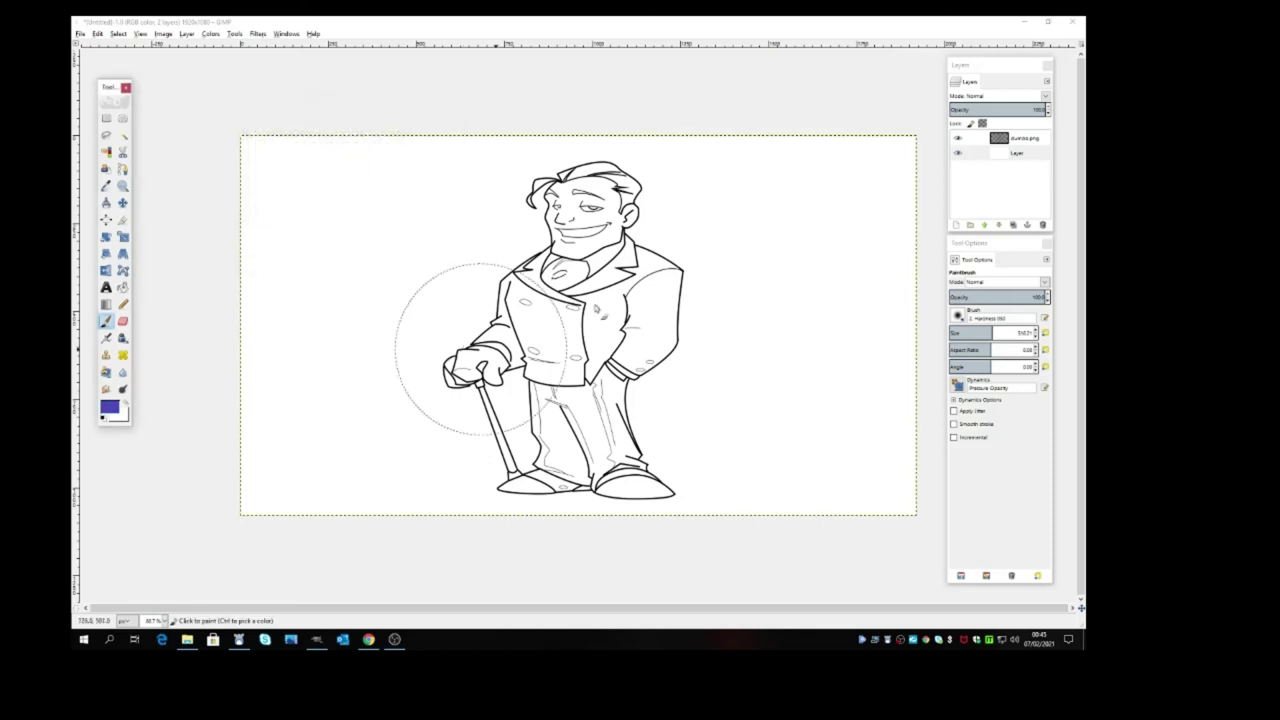
{"action": "left_click", "coordinate": [1012, 153]}
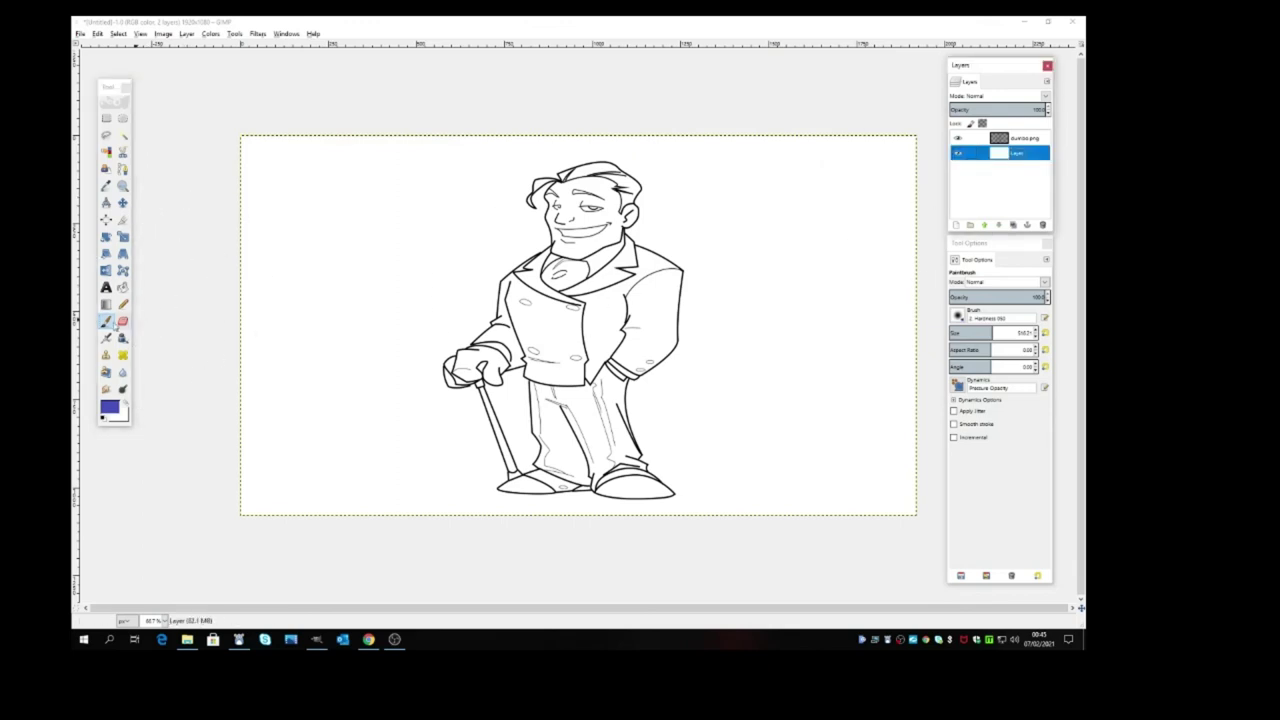
{"action": "left_click", "coordinate": [106, 321]}
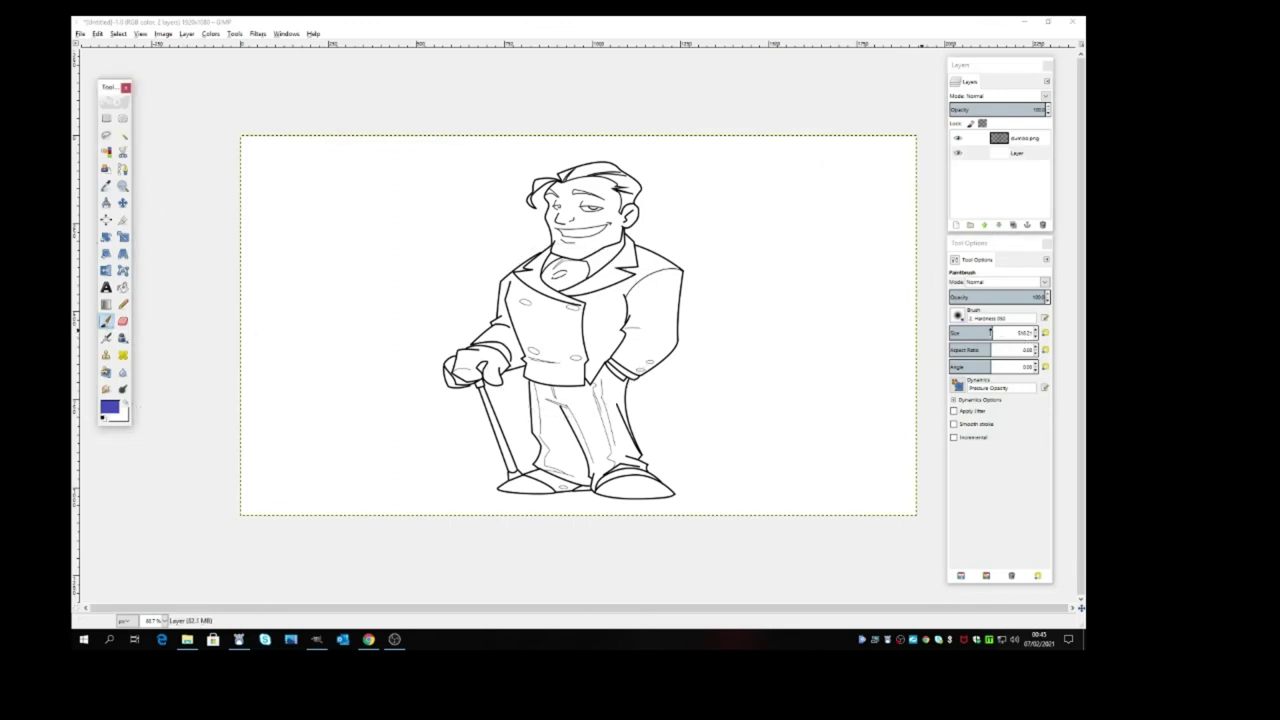
Paint blue over the jacket sleeve, shoulder and chest, zooming to about 300%
{"action": "left_click", "coordinate": [990, 333]}
{"action": "mouse_move", "coordinate": [626, 288]}
{"action": "left_mouse_down"}
{"action": "mouse_move", "coordinate": [626, 333]}
{"action": "mouse_move", "coordinate": [655, 286]}
{"action": "mouse_move", "coordinate": [637, 264]}
{"action": "mouse_move", "coordinate": [605, 300]}
{"action": "left_mouse_up"}
{"action": "left_click", "coordinate": [158, 621]}
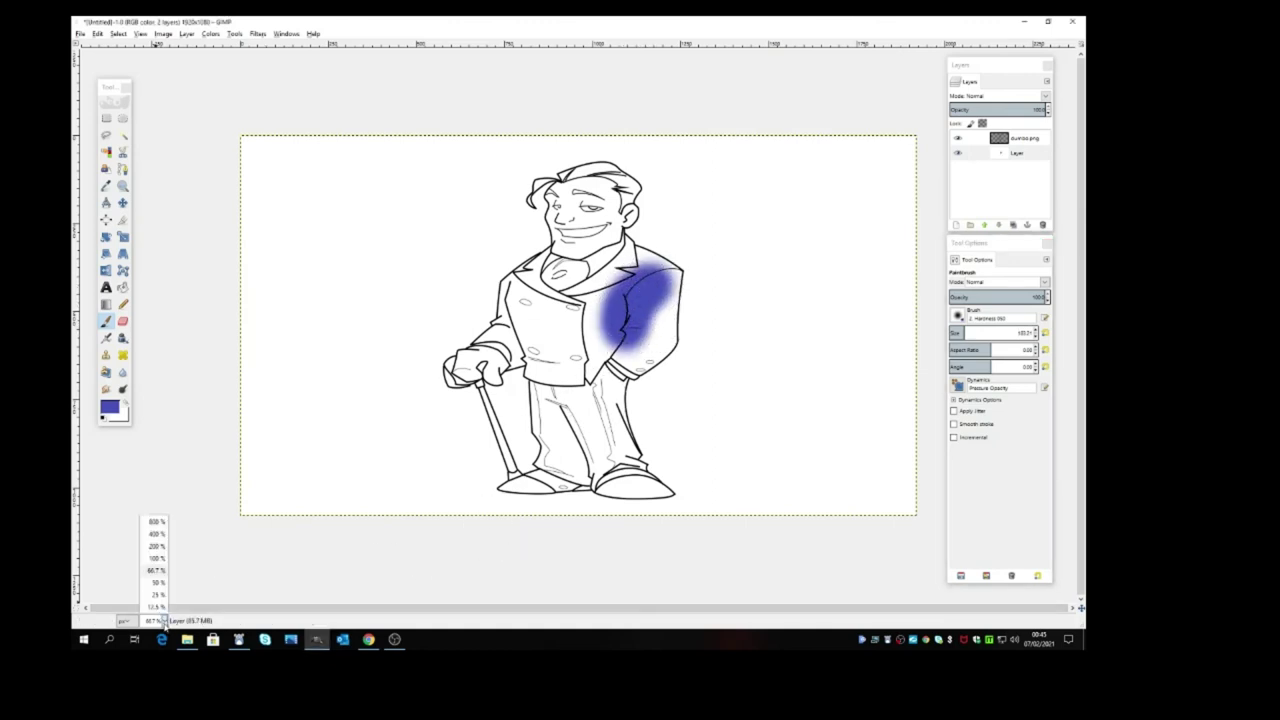
{"action": "left_click", "coordinate": [155, 552]}
{"action": "scroll", "coordinate": [800, 350], "scroll_direction": "up", "scroll_amount": 3}
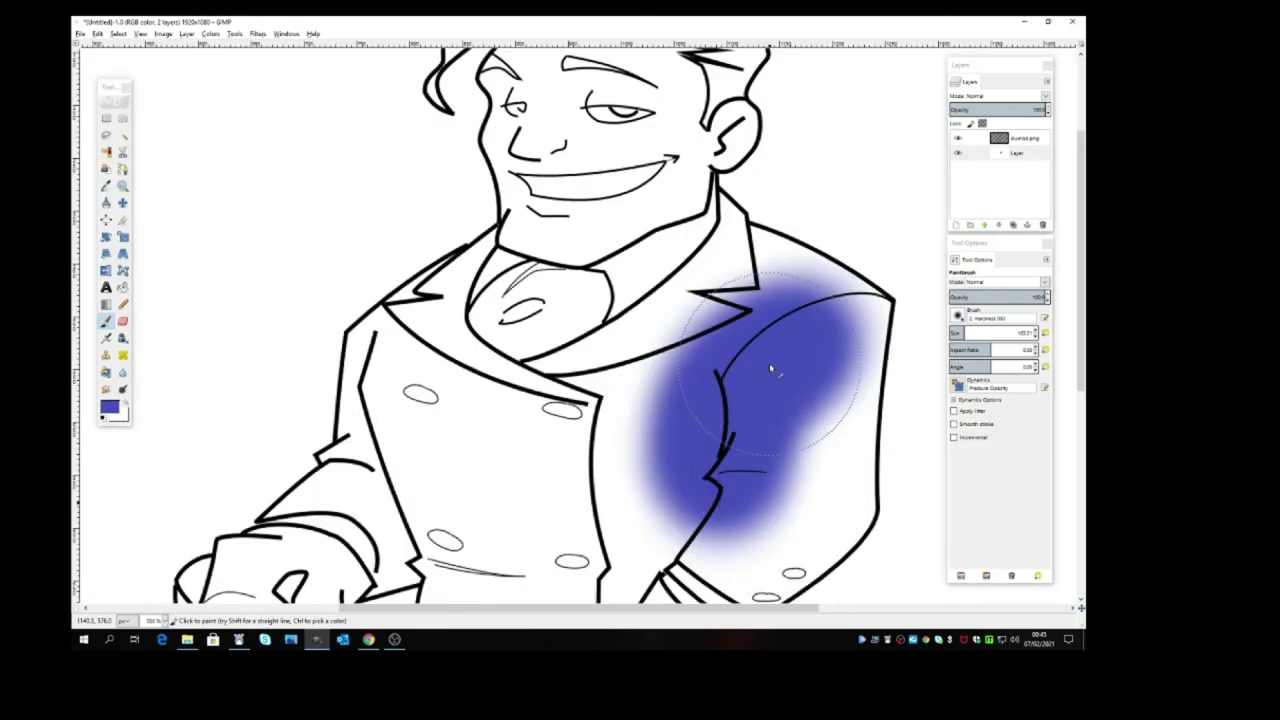
{"action": "mouse_move", "coordinate": [753, 378]}
{"action": "left_mouse_down"}
{"action": "mouse_move", "coordinate": [740, 295]}
{"action": "mouse_move", "coordinate": [640, 330]}
{"action": "mouse_move", "coordinate": [491, 463]}
{"action": "mouse_move", "coordinate": [737, 529]}
{"action": "mouse_move", "coordinate": [851, 423]}
{"action": "mouse_move", "coordinate": [900, 235]}
{"action": "left_mouse_up"}
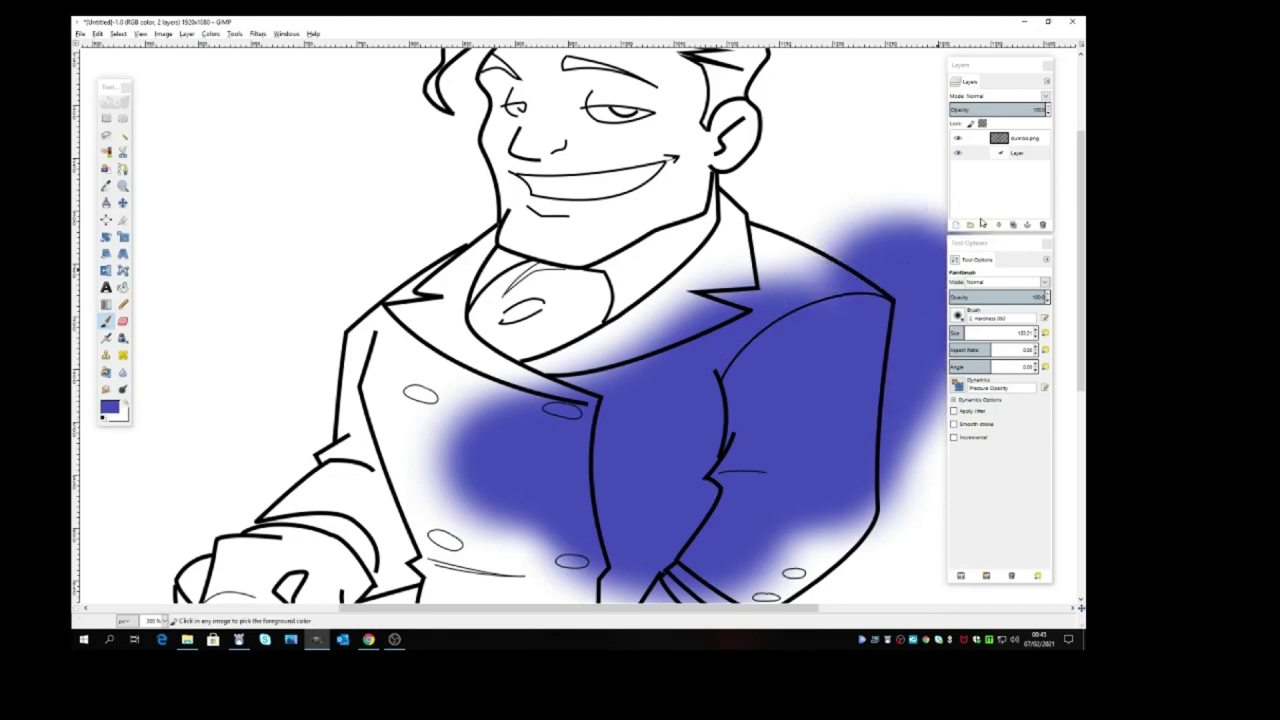
Undo the blue paint, test a soft blue dab on the shoulder, then undo it
{"action": "key", "text": "ctrl+z"}
{"action": "key", "text": "ctrl+z"}
{"action": "key", "text": "ctrl+z"}
{"action": "key", "text": "ctrl+z"}
{"action": "key", "text": "ctrl+z"}
{"action": "key", "text": "ctrl+z"}
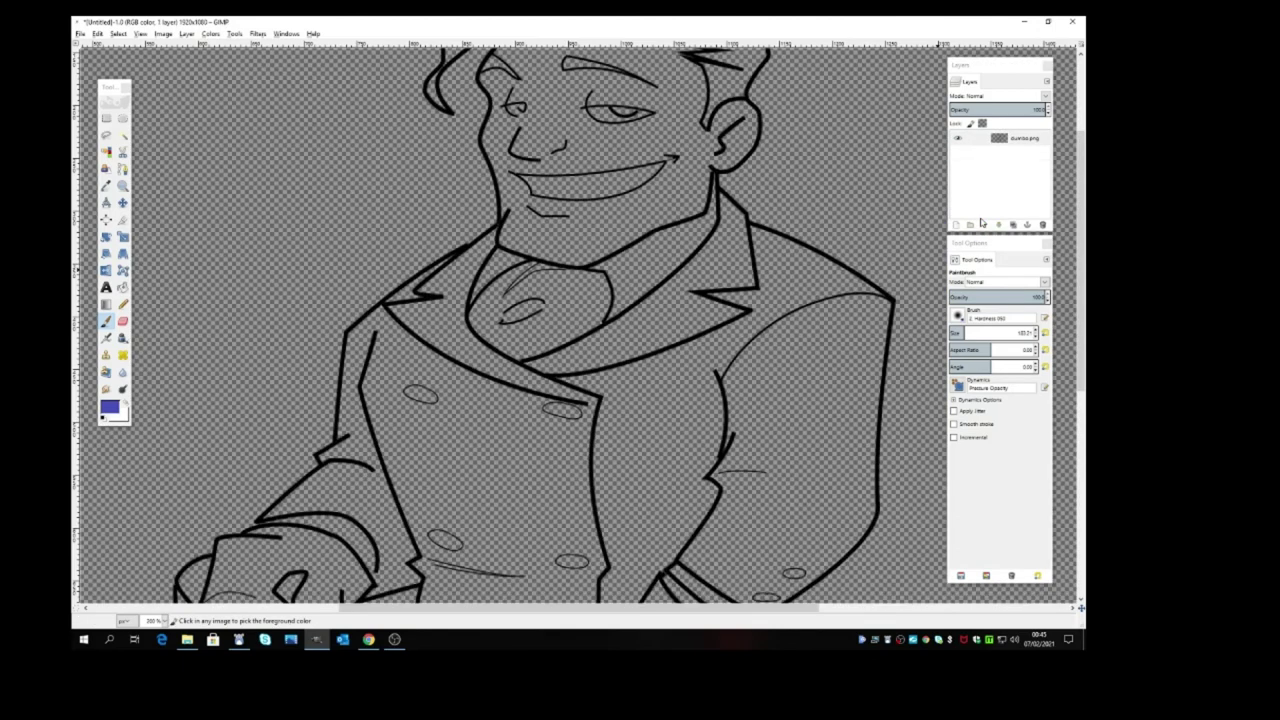
{"action": "key", "text": "ctrl+z"}
{"action": "mouse_move", "coordinate": [777, 406]}
{"action": "left_mouse_down"}
{"action": "mouse_move", "coordinate": [675, 436]}
{"action": "mouse_move", "coordinate": [759, 421]}
{"action": "mouse_move", "coordinate": [734, 451]}
{"action": "left_mouse_up"}
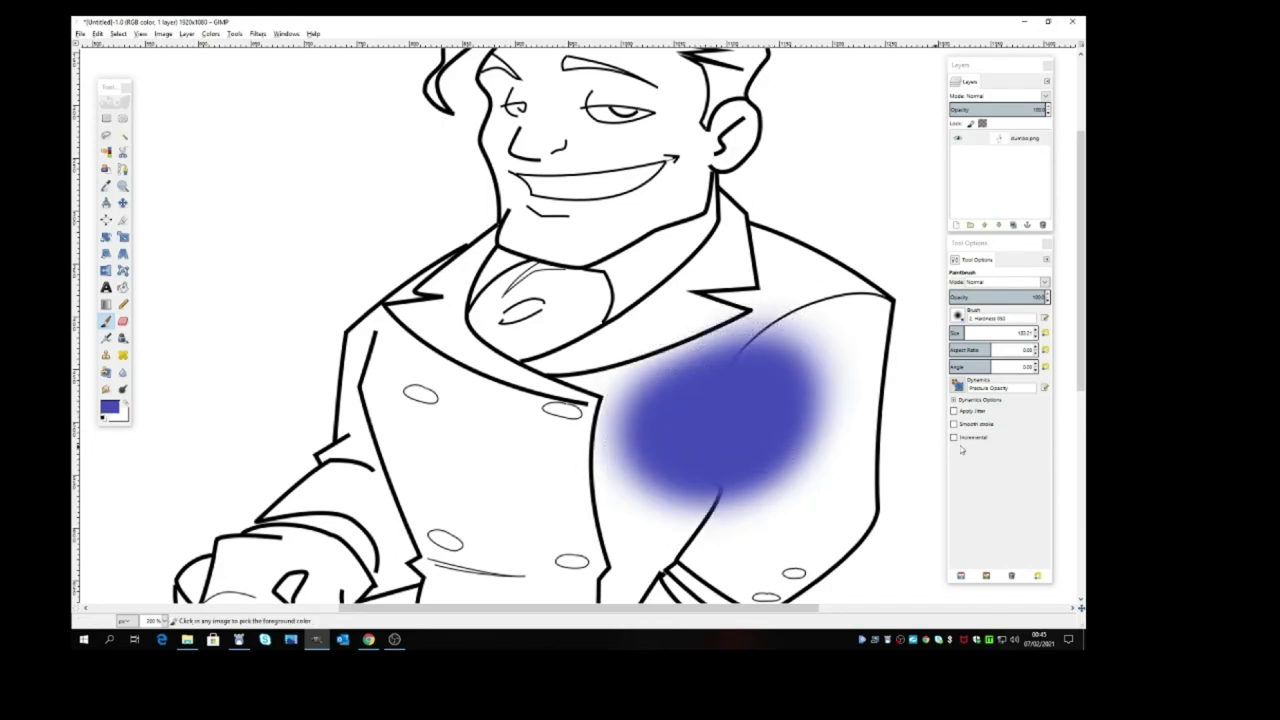
{"action": "key", "text": "ctrl+z"}
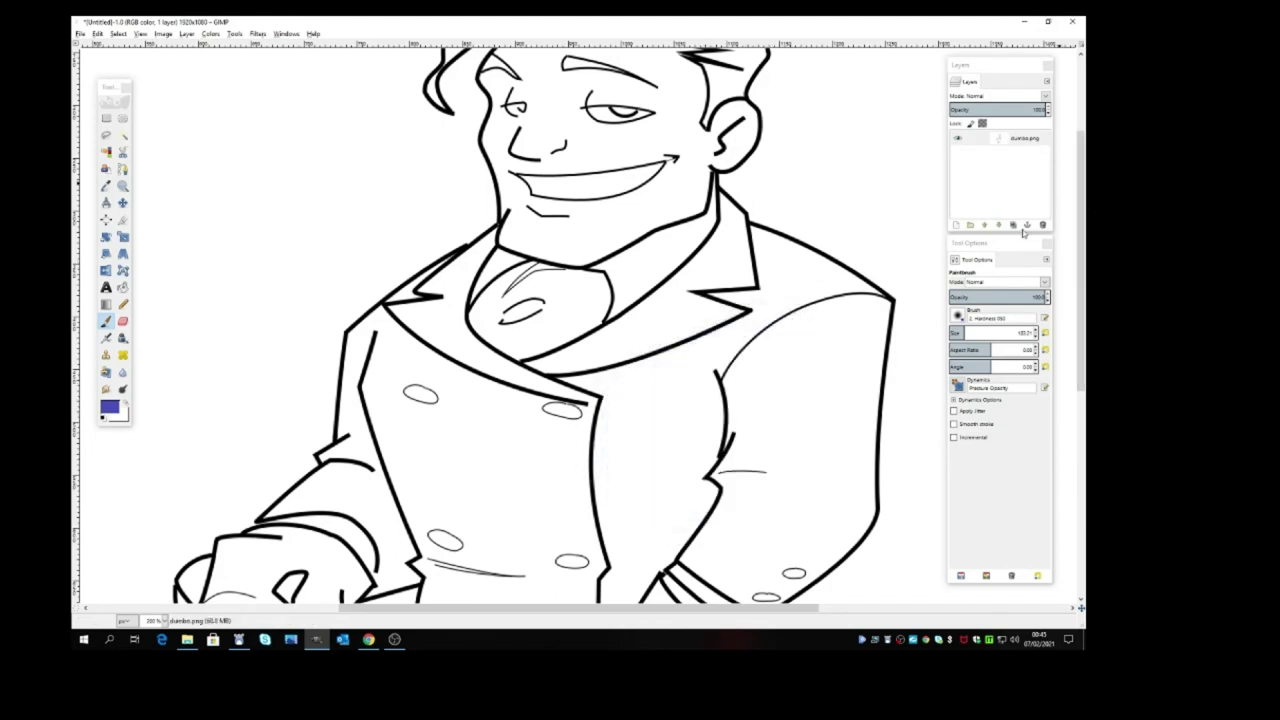
Turn the white background of dumbo.png transparent with Color to Alpha, and bring the docks back
{"action": "left_click", "coordinate": [1010, 140]}
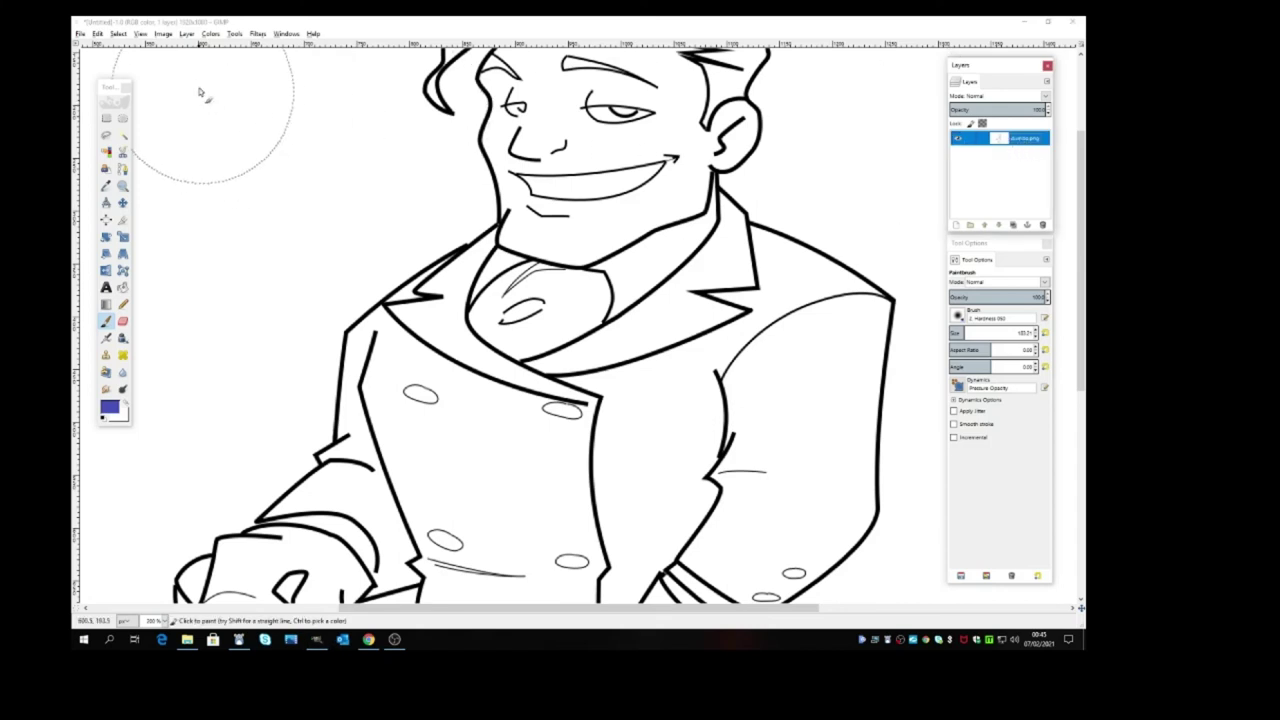
{"action": "left_click", "coordinate": [186, 33]}
{"action": "mouse_move", "coordinate": [301, 150]}
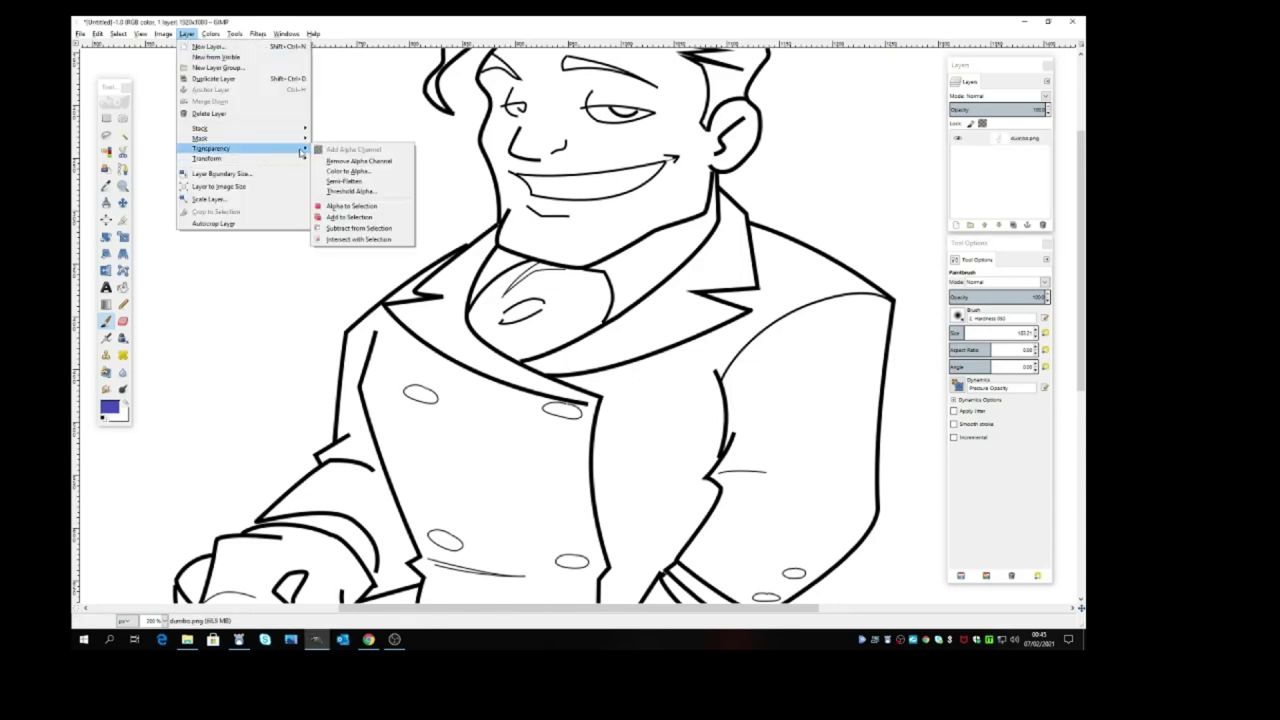
{"action": "left_click", "coordinate": [348, 174]}
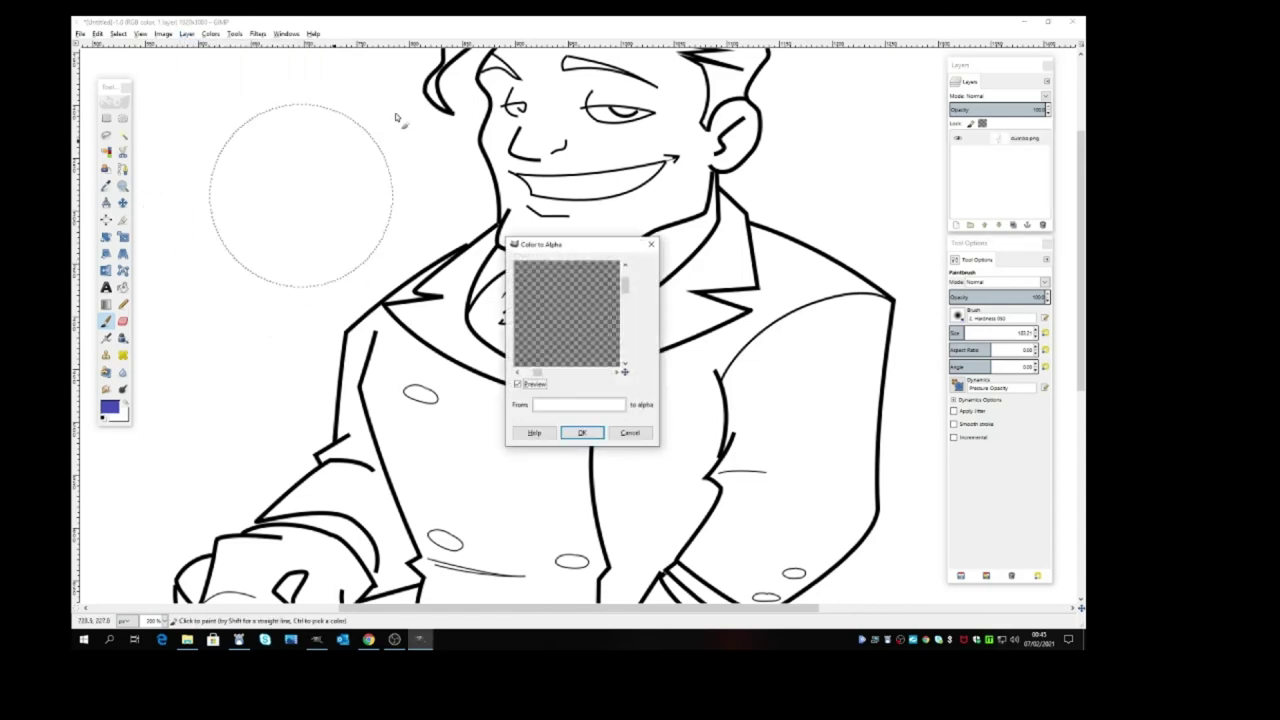
{"action": "left_click", "coordinate": [582, 432]}
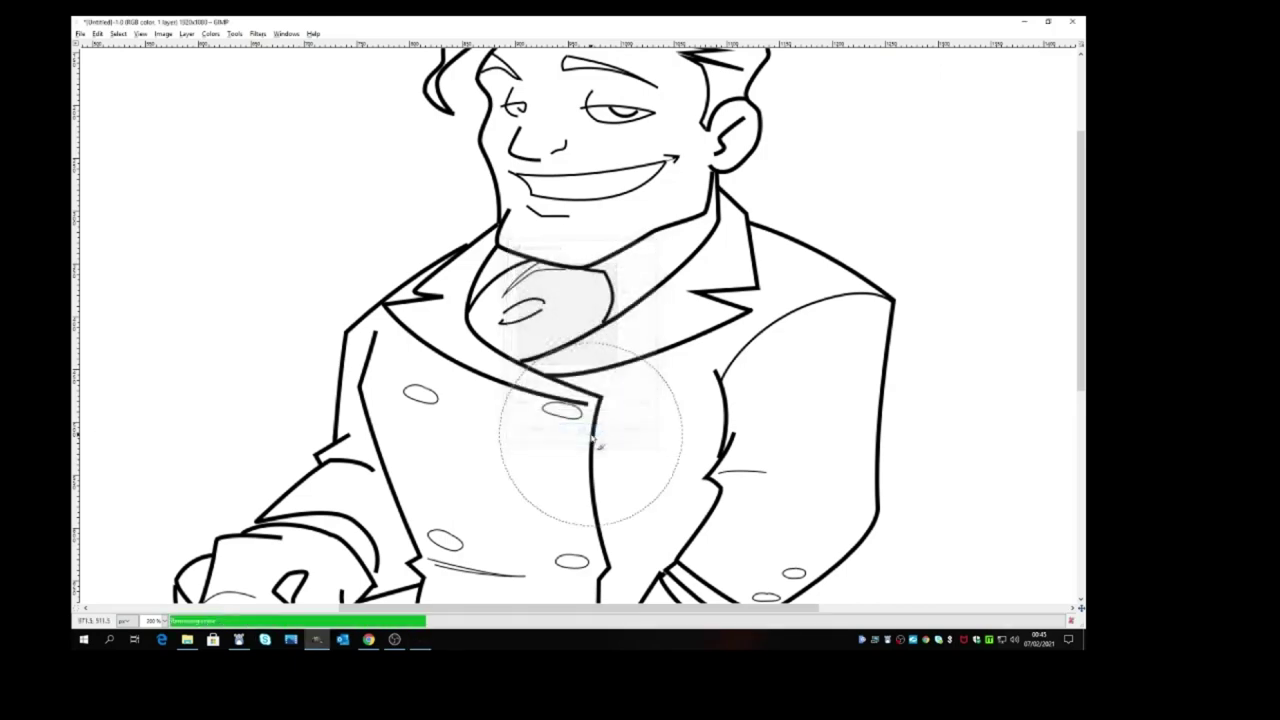
{"action": "key", "text": "Tab"}
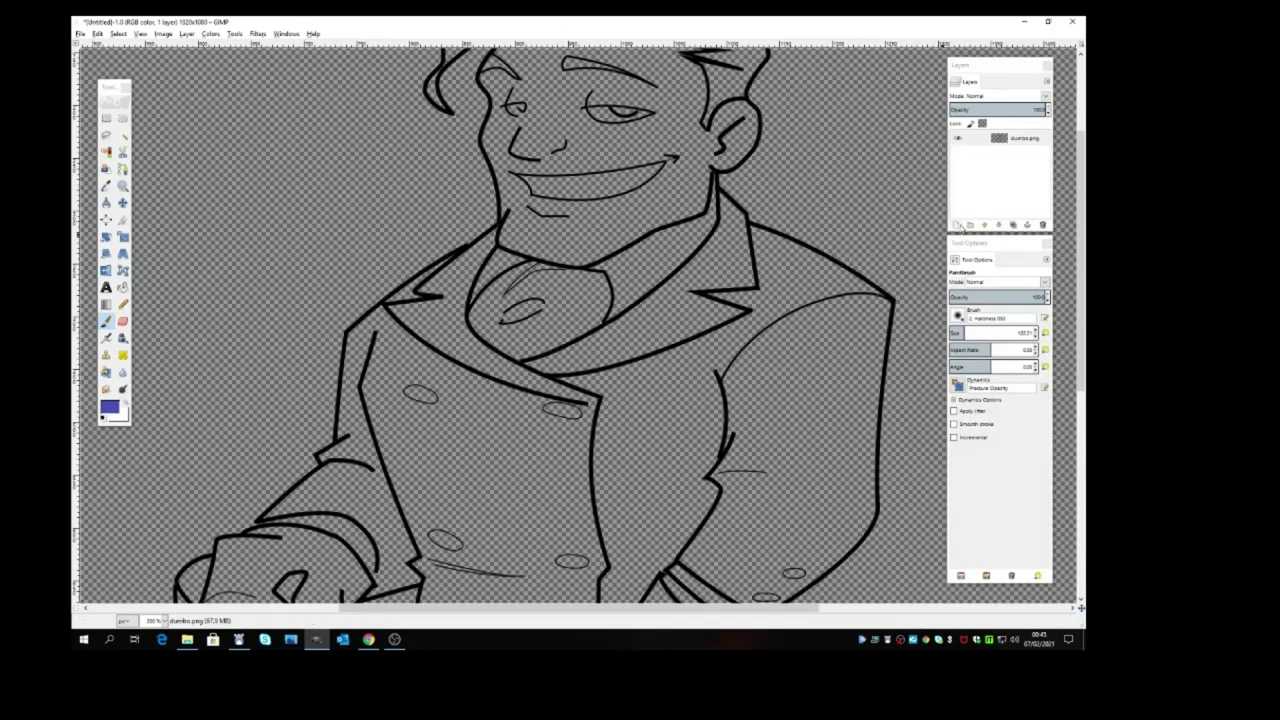
{"action": "left_click", "coordinate": [957, 225]}
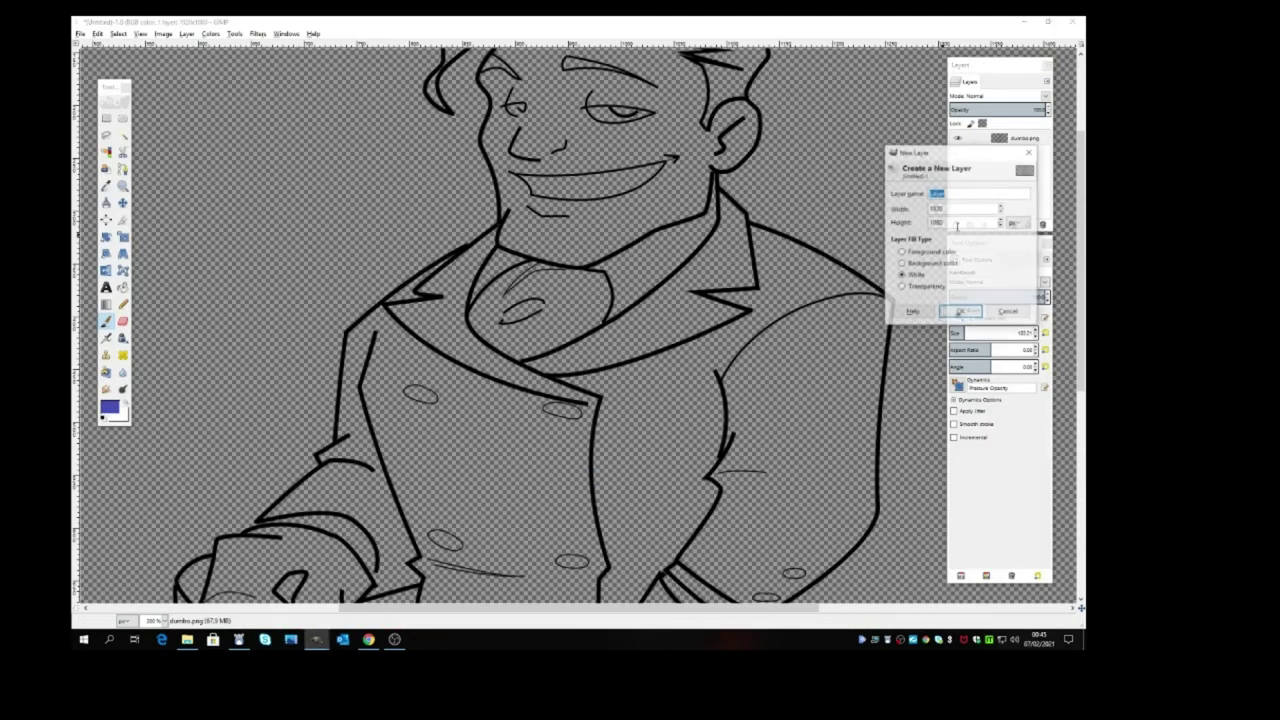
Add a white-filled layer beneath dumbo.png and rename it 'paint'
{"action": "left_click", "coordinate": [961, 313]}
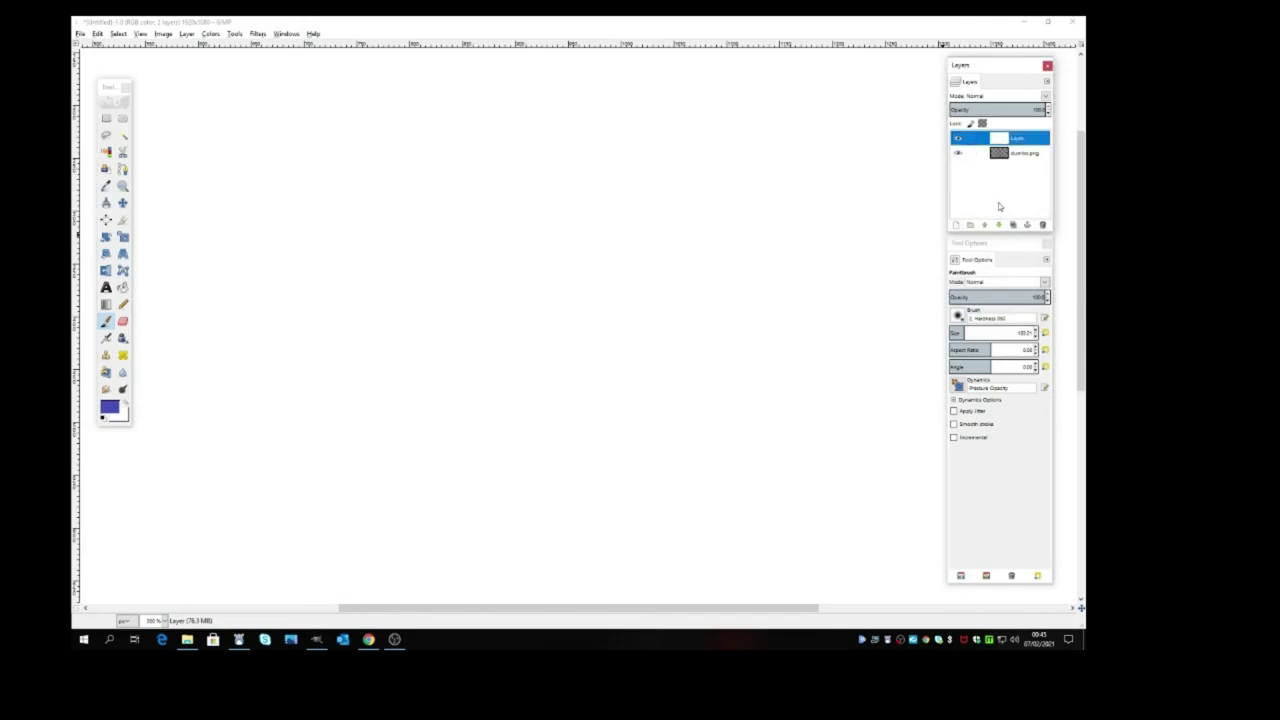
{"action": "left_click", "coordinate": [998, 226]}
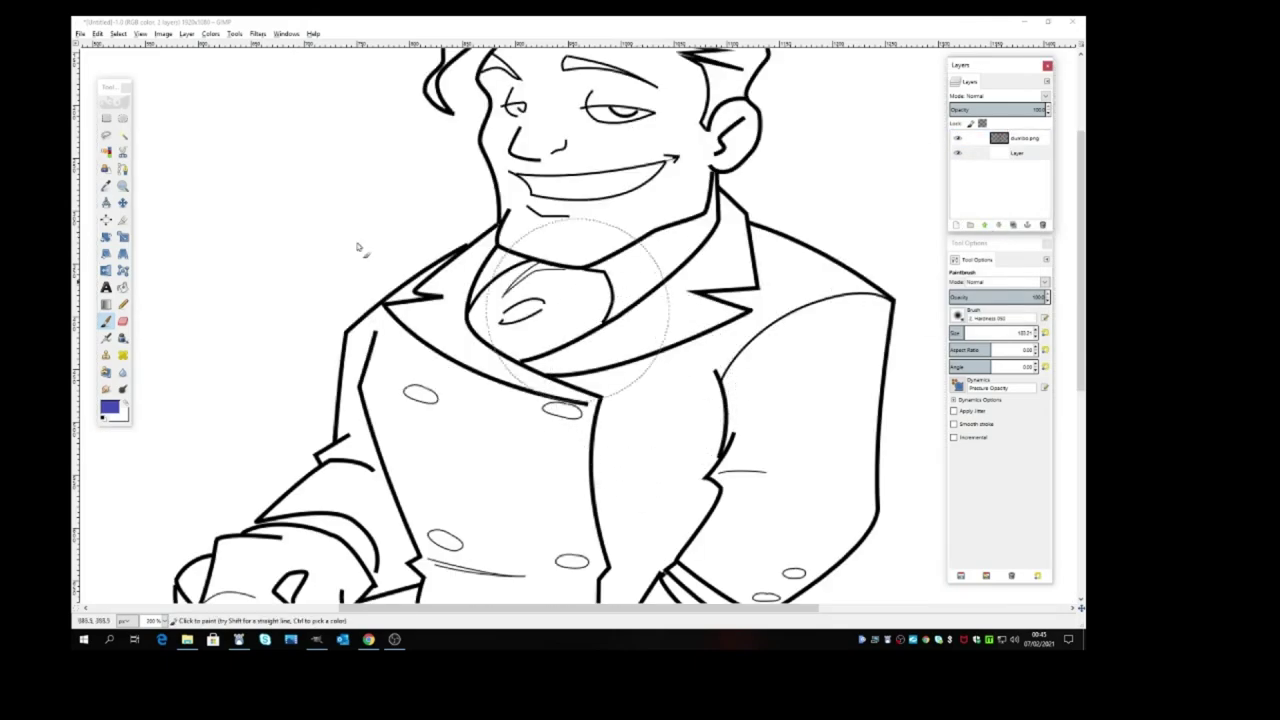
{"action": "left_click", "coordinate": [1020, 155]}
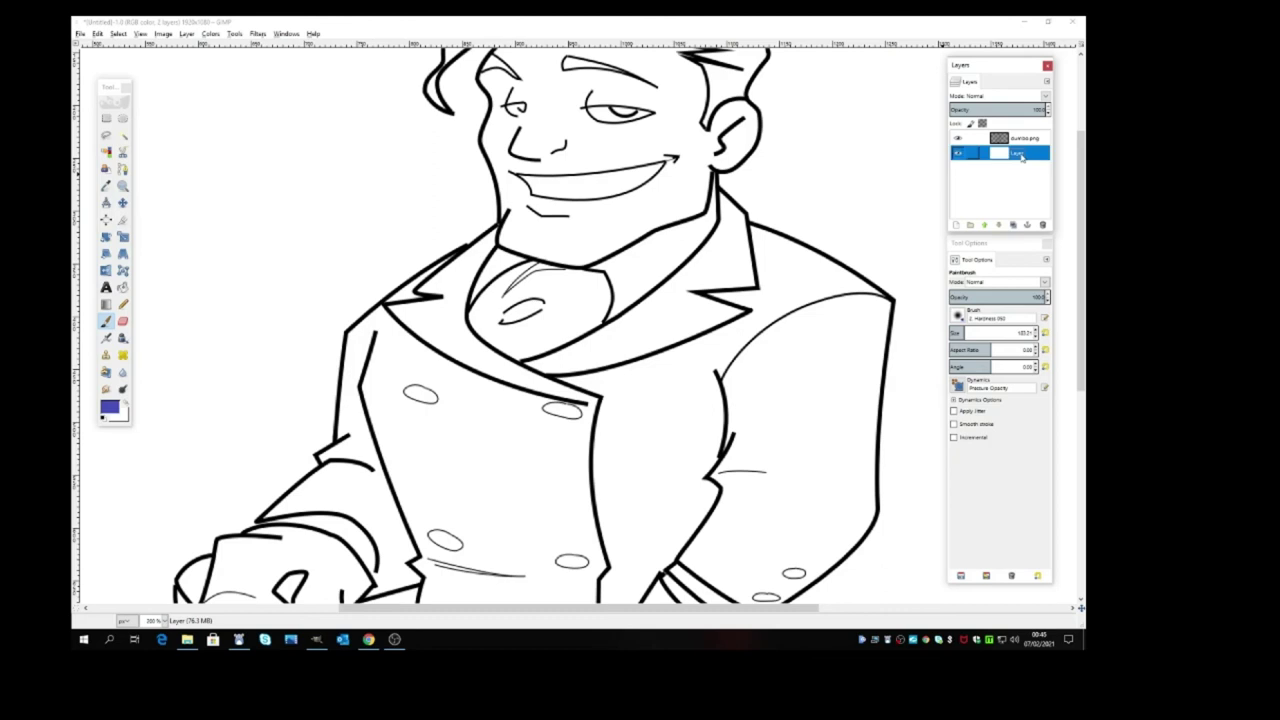
{"action": "double_click", "coordinate": [1020, 155]}
{"action": "type", "text": "paint"}
{"action": "key", "text": "Return"}
Test blue painting, erasing and white brushing on the jacket and tie, then undo it all
{"action": "mouse_move", "coordinate": [235, 228]}
{"action": "left_mouse_down"}
{"action": "mouse_move", "coordinate": [880, 405]}
{"action": "mouse_move", "coordinate": [266, 380]}
{"action": "mouse_move", "coordinate": [1000, 500]}
{"action": "mouse_move", "coordinate": [266, 437]}
{"action": "mouse_move", "coordinate": [755, 573]}
{"action": "mouse_move", "coordinate": [326, 433]}
{"action": "left_mouse_up"}
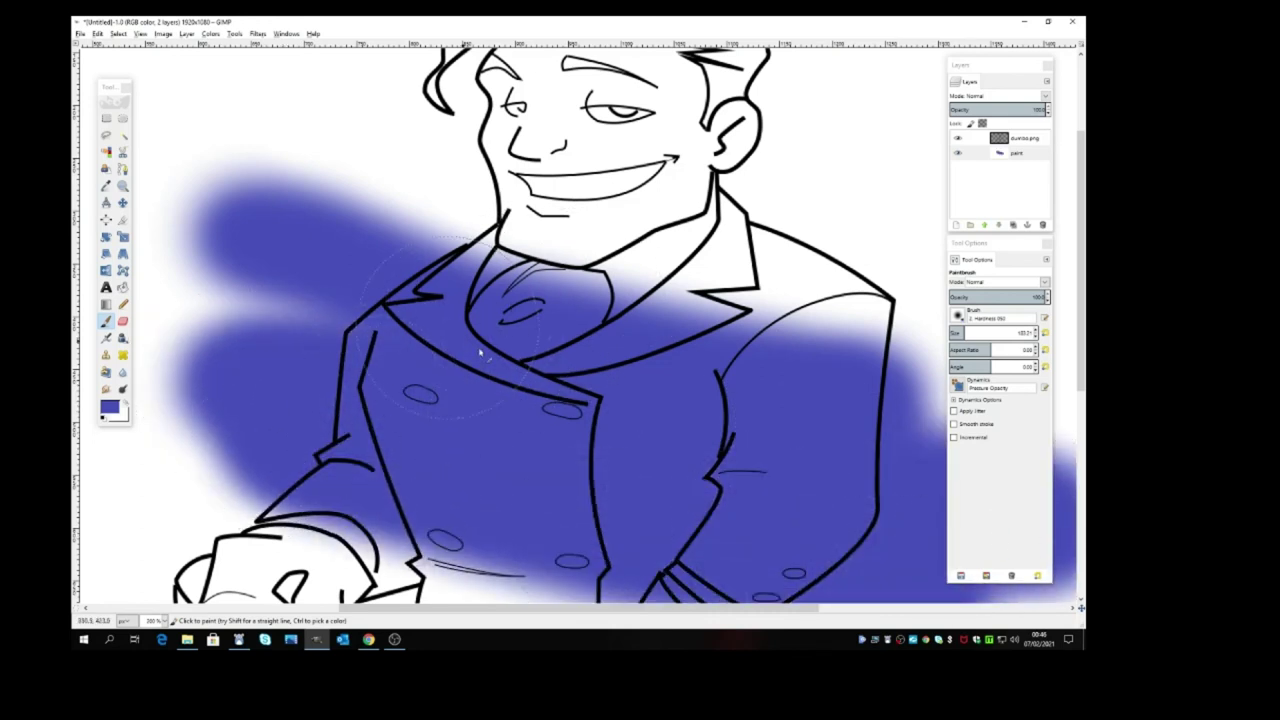
{"action": "left_click", "coordinate": [122, 320]}
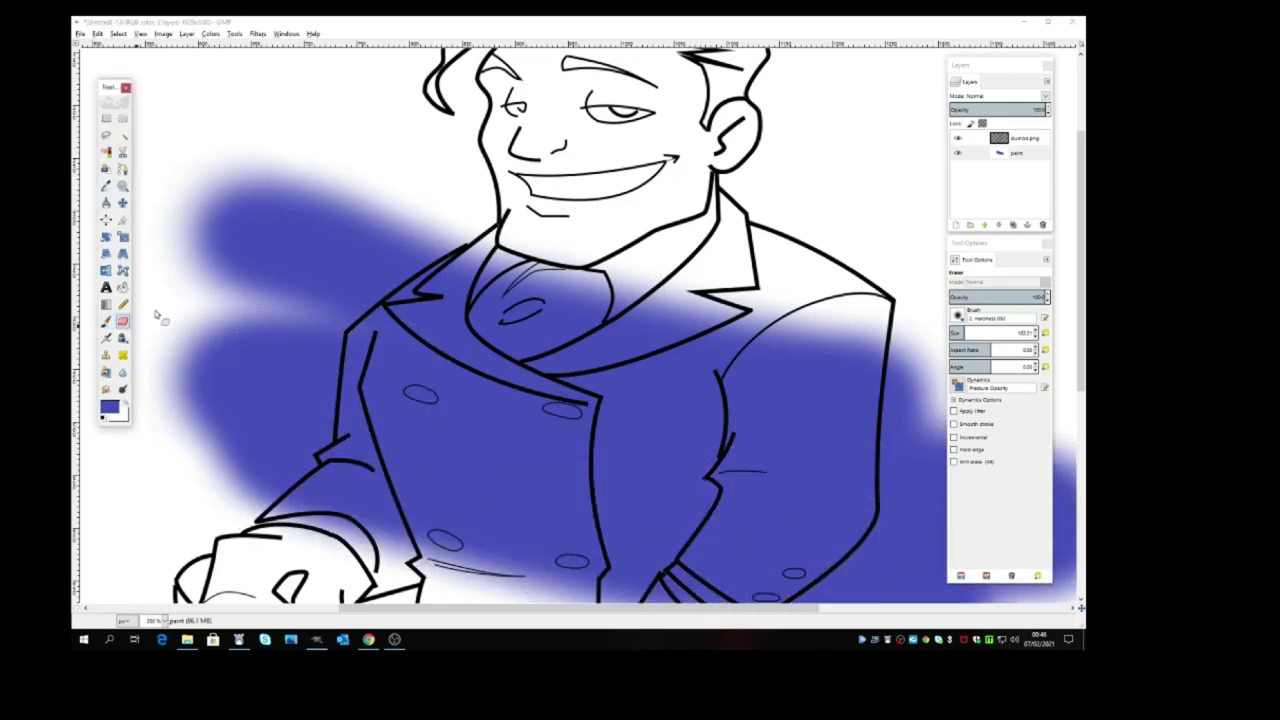
{"action": "mouse_move", "coordinate": [560, 262]}
{"action": "left_mouse_down"}
{"action": "mouse_move", "coordinate": [537, 322]}
{"action": "mouse_move", "coordinate": [550, 262]}
{"action": "mouse_move", "coordinate": [664, 318]}
{"action": "mouse_move", "coordinate": [586, 329]}
{"action": "left_mouse_up"}
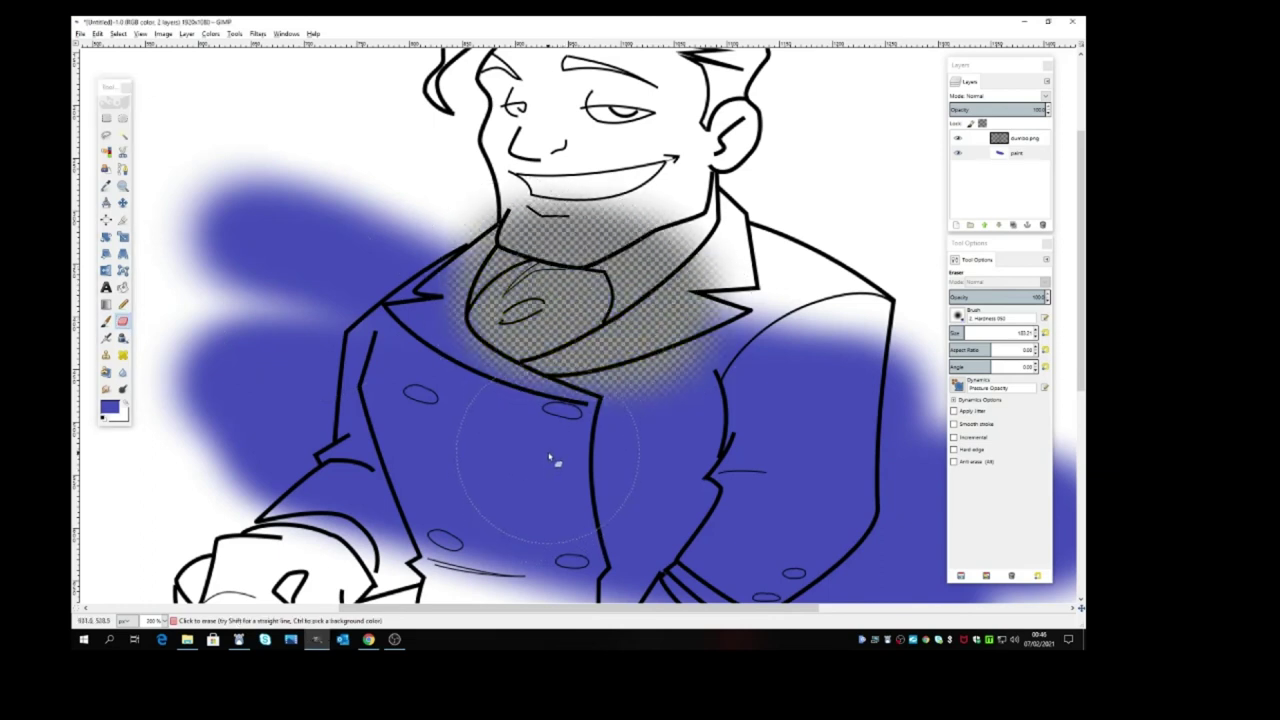
{"action": "key", "text": "ctrl+z"}
{"action": "left_click", "coordinate": [126, 399]}
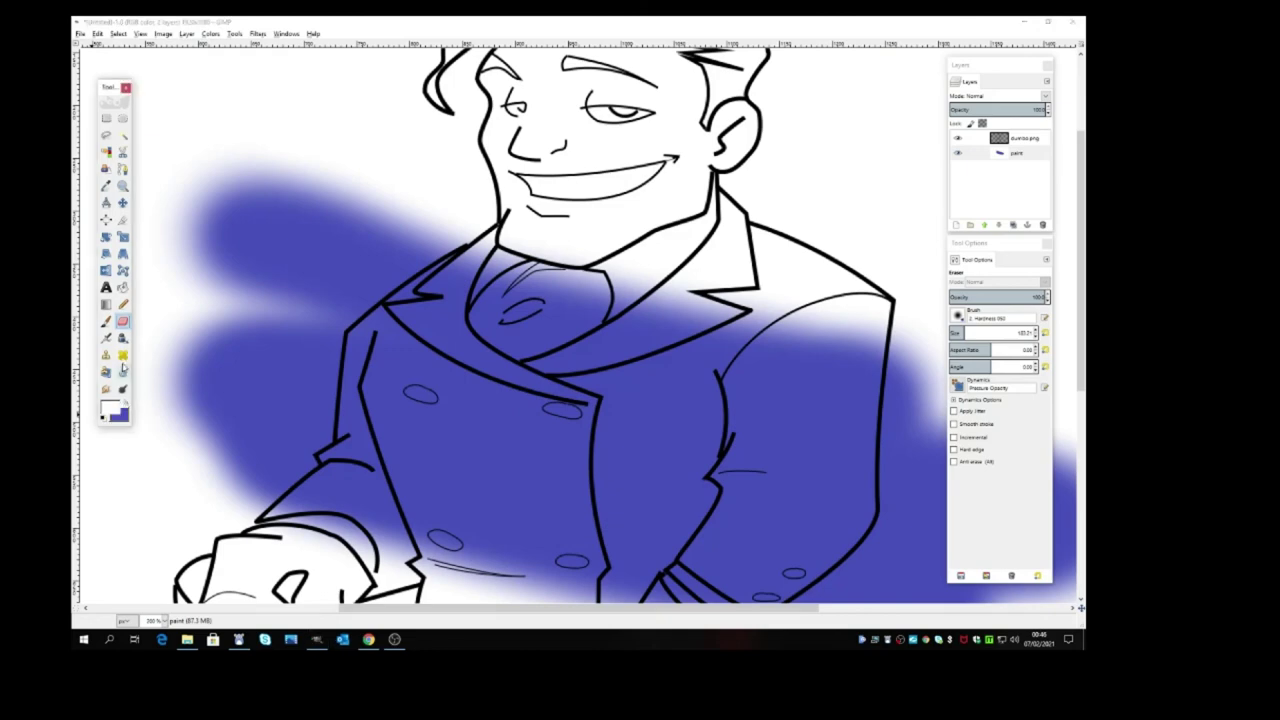
{"action": "left_click", "coordinate": [106, 321]}
{"action": "left_click", "coordinate": [547, 310]}
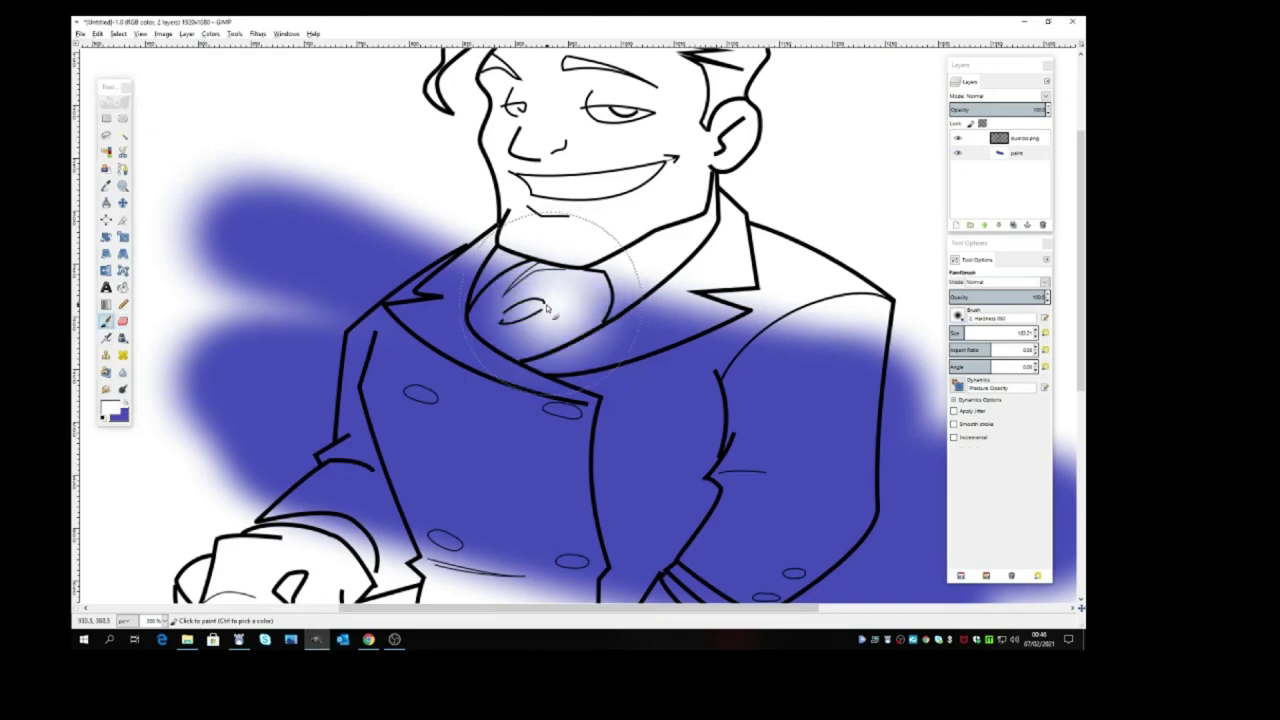
{"action": "mouse_move", "coordinate": [547, 310]}
{"action": "left_mouse_down"}
{"action": "mouse_move", "coordinate": [490, 305]}
{"action": "mouse_move", "coordinate": [640, 330]}
{"action": "mouse_move", "coordinate": [700, 320]}
{"action": "left_mouse_up"}
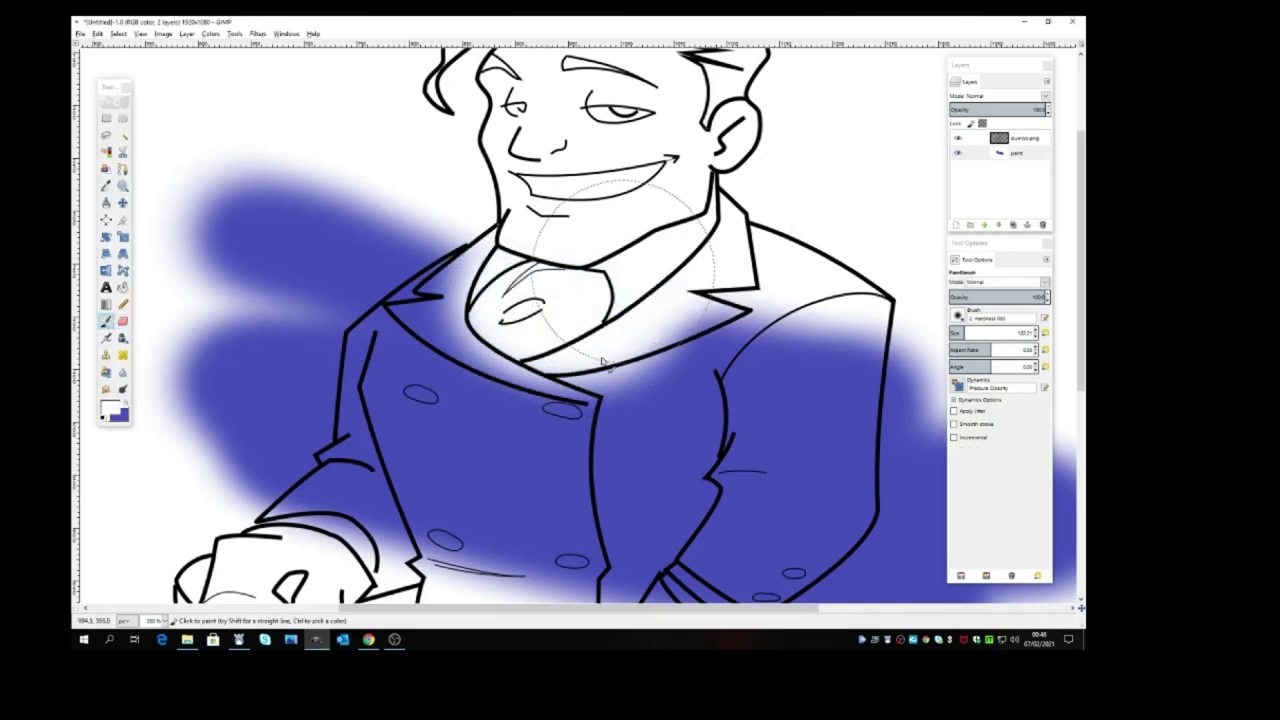
{"action": "scroll", "coordinate": [155, 330], "scroll_direction": "down", "scroll_amount": 3}
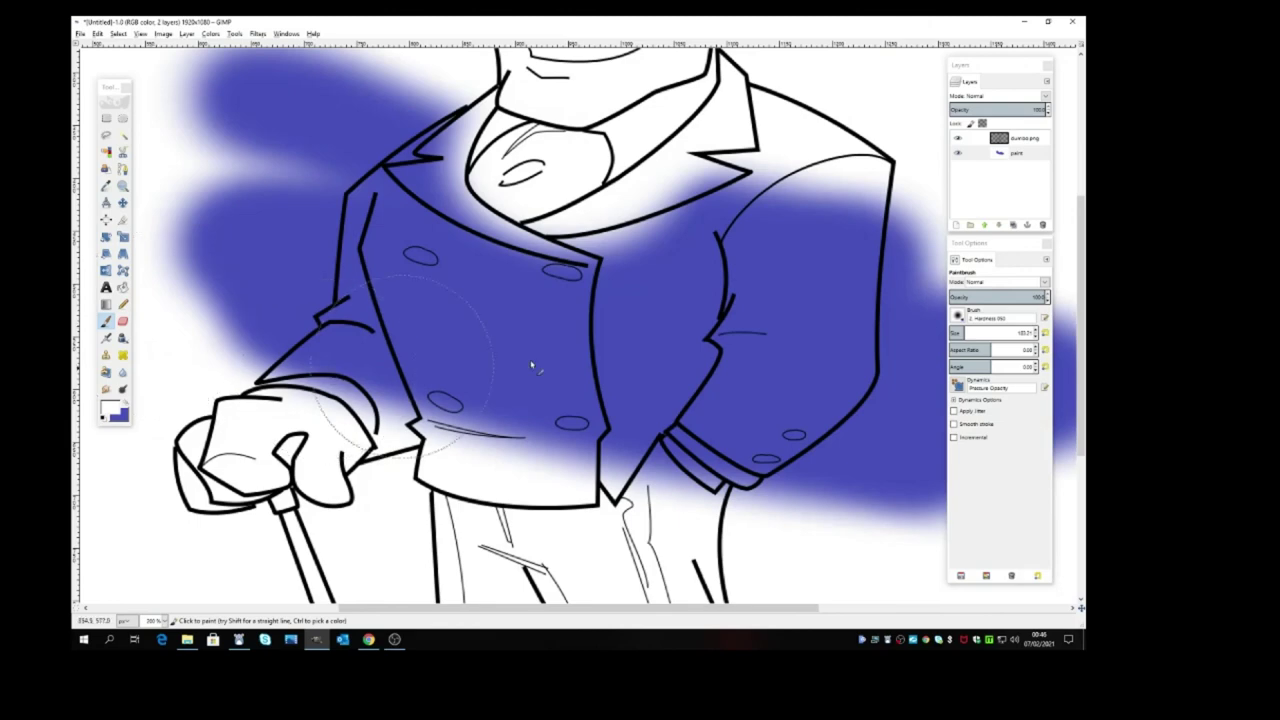
{"action": "key", "text": "ctrl+z"}
{"action": "key", "text": "ctrl+z"}
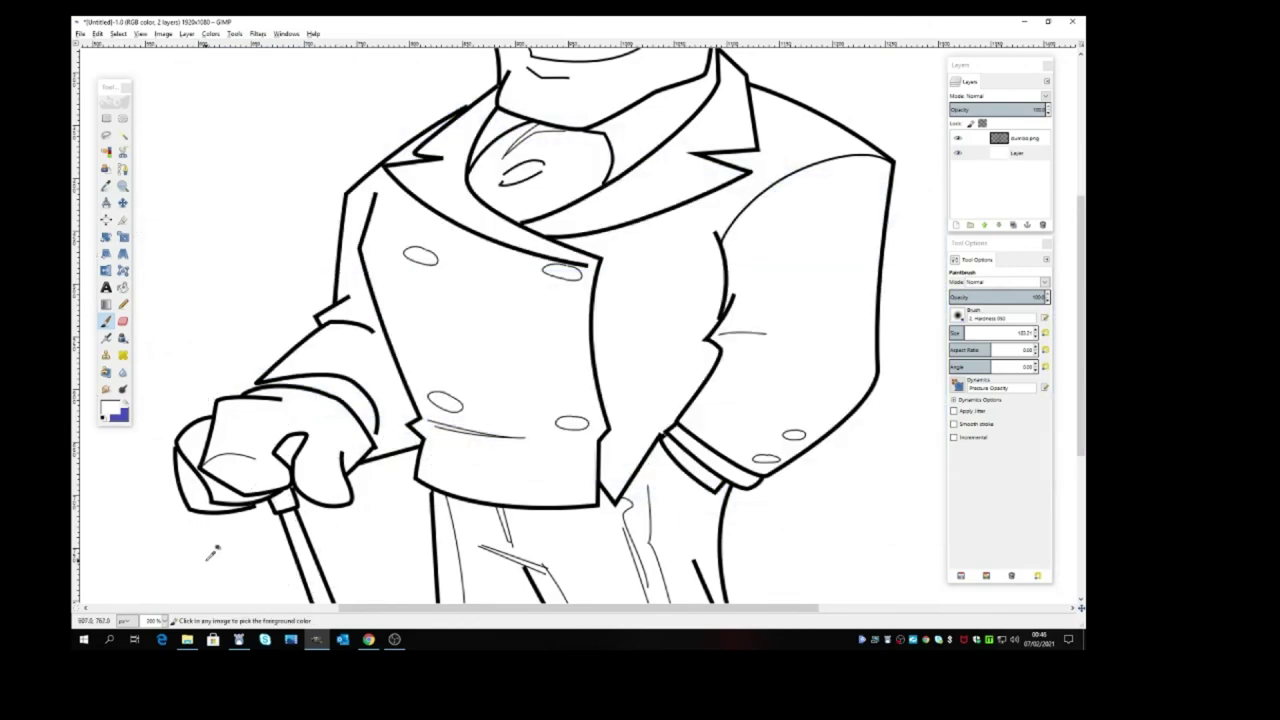
Shift the line art left, add the pencil sketch as a layer, and zoom to 66.7%
{"action": "key", "text": "ctrl+z"}
{"action": "key", "text": "ctrl+z"}
{"action": "key", "text": "ctrl+y"}
{"action": "key", "text": "ctrl+y"}
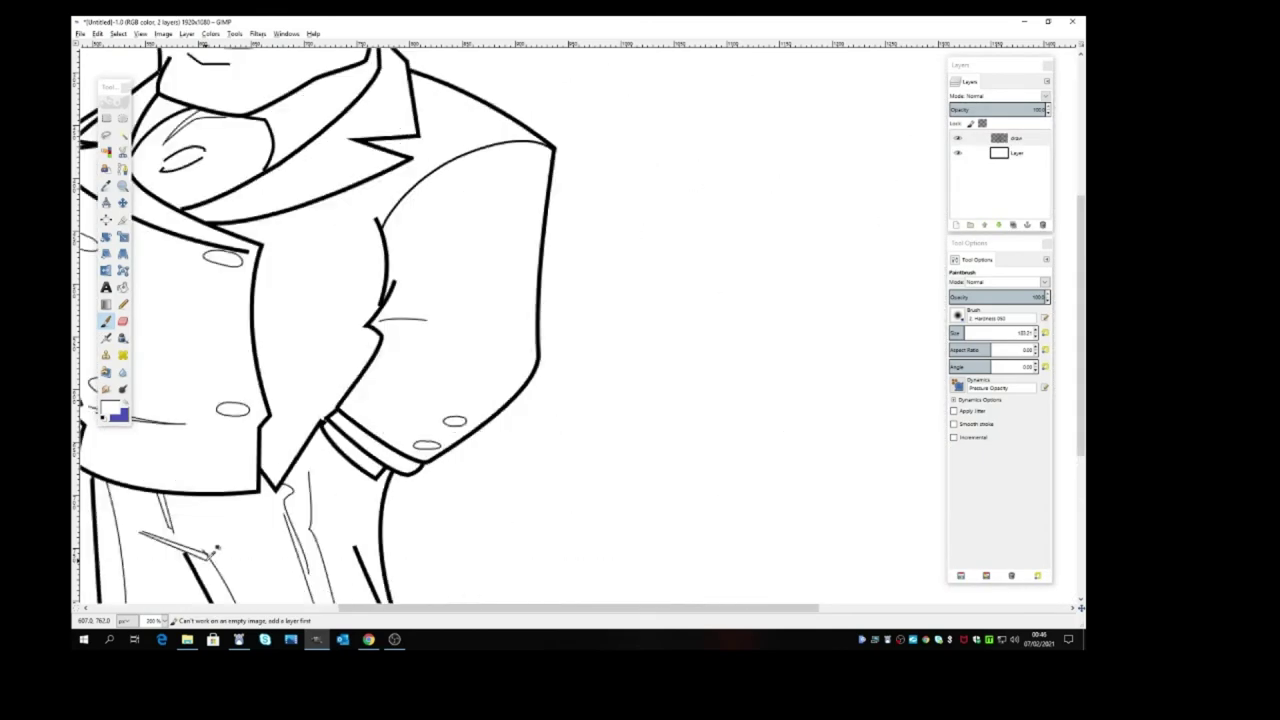
{"action": "key", "text": "ctrl+y"}
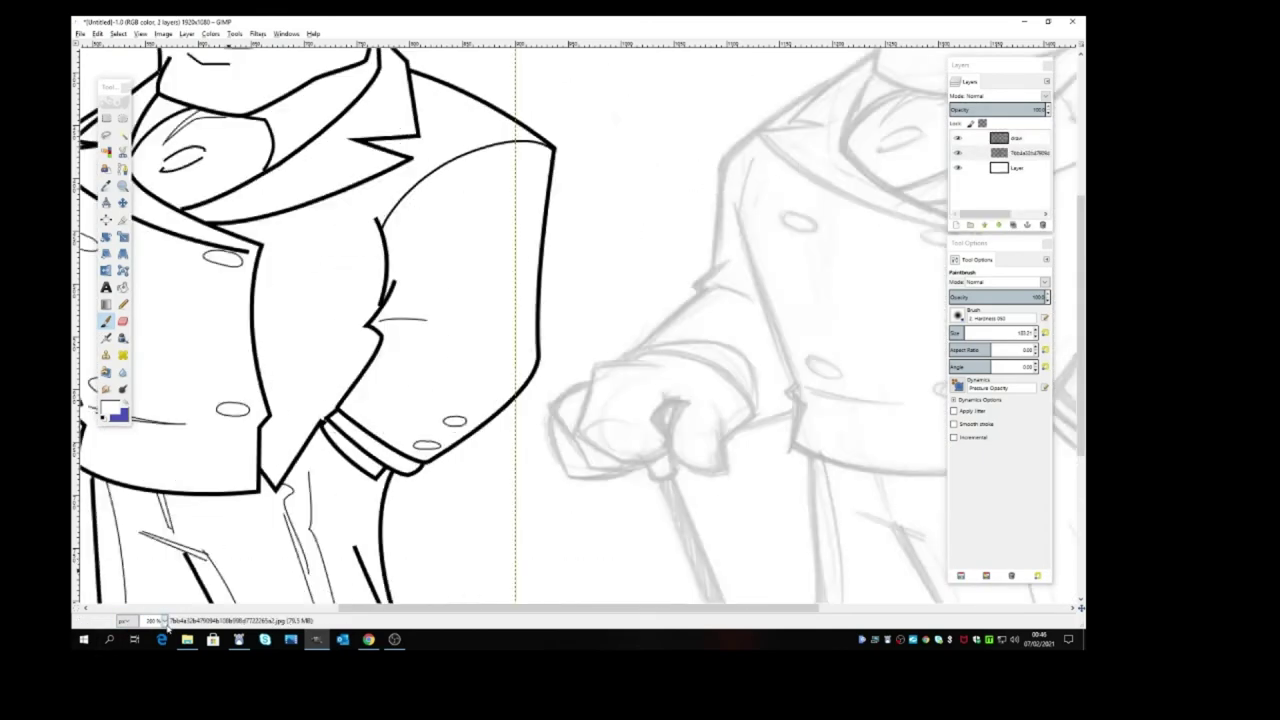
{"action": "left_click", "coordinate": [165, 621]}
{"action": "left_click", "coordinate": [155, 582]}
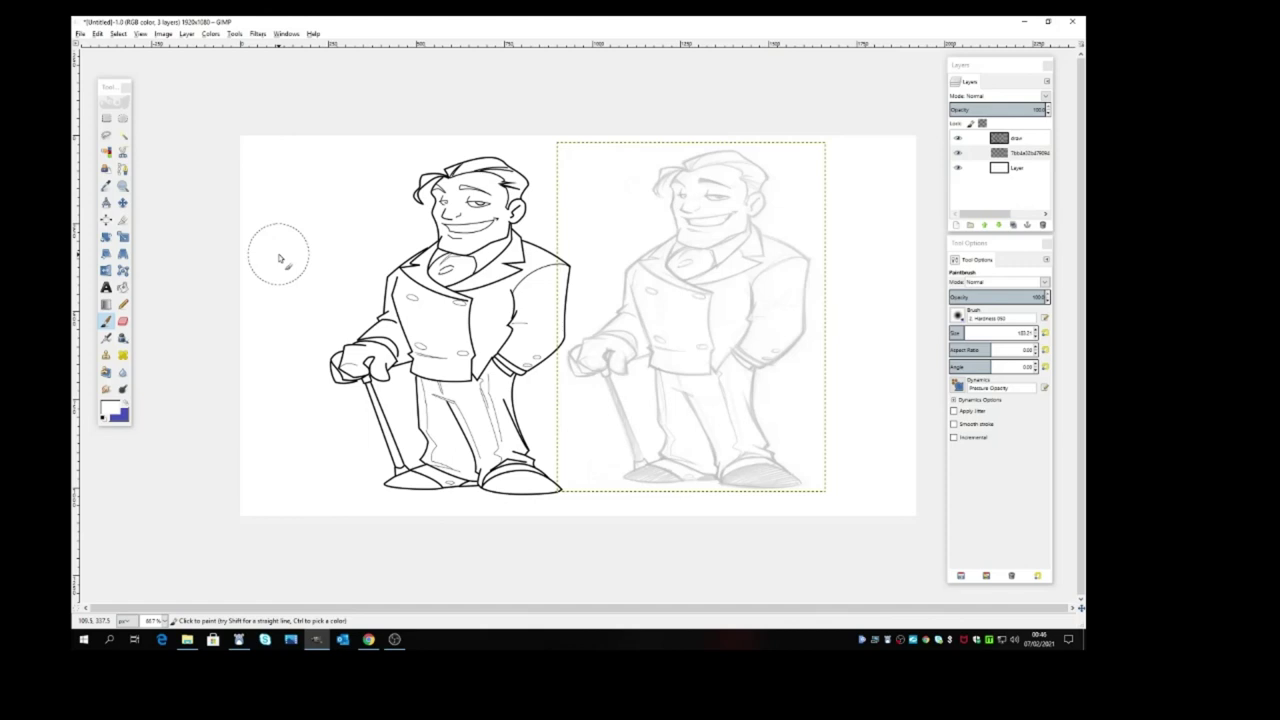
Move the pencil sketch layer about 26 px right, then select the white background layer
{"action": "key", "text": "m"}
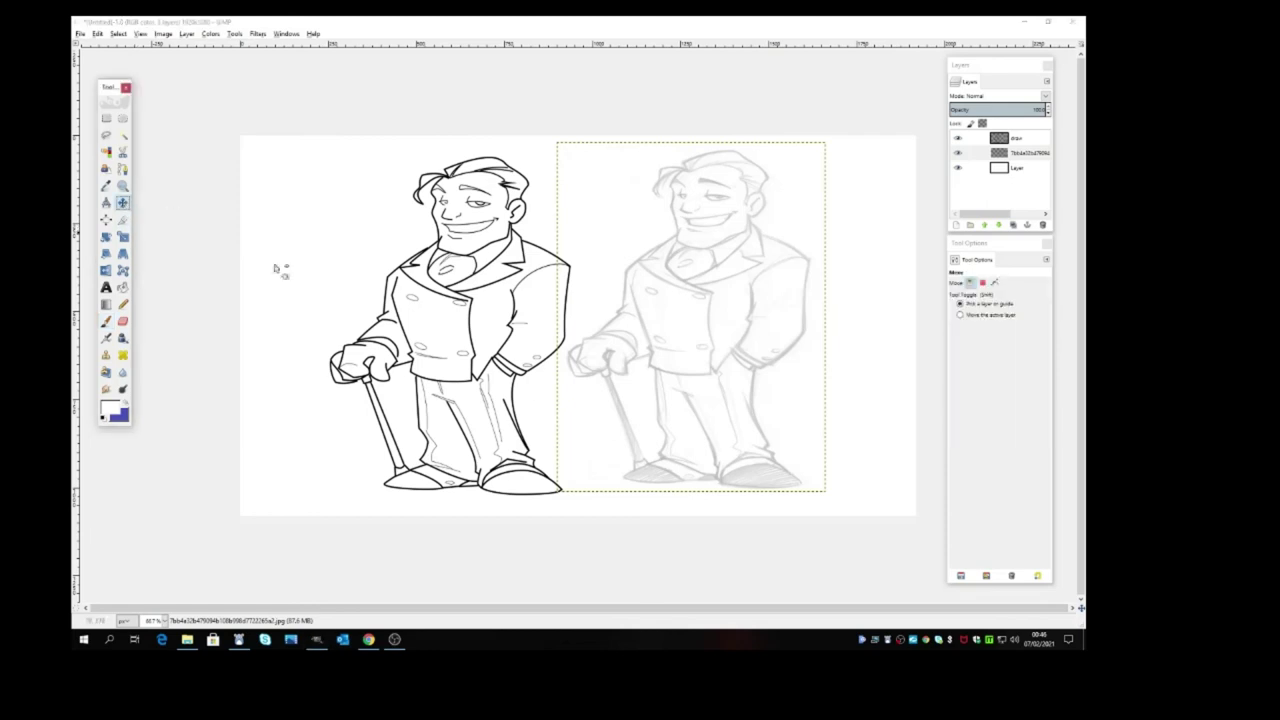
{"action": "left_click", "coordinate": [758, 477]}
{"action": "left_click_drag", "start_coordinate": [758, 477], "coordinate": [789, 471]}
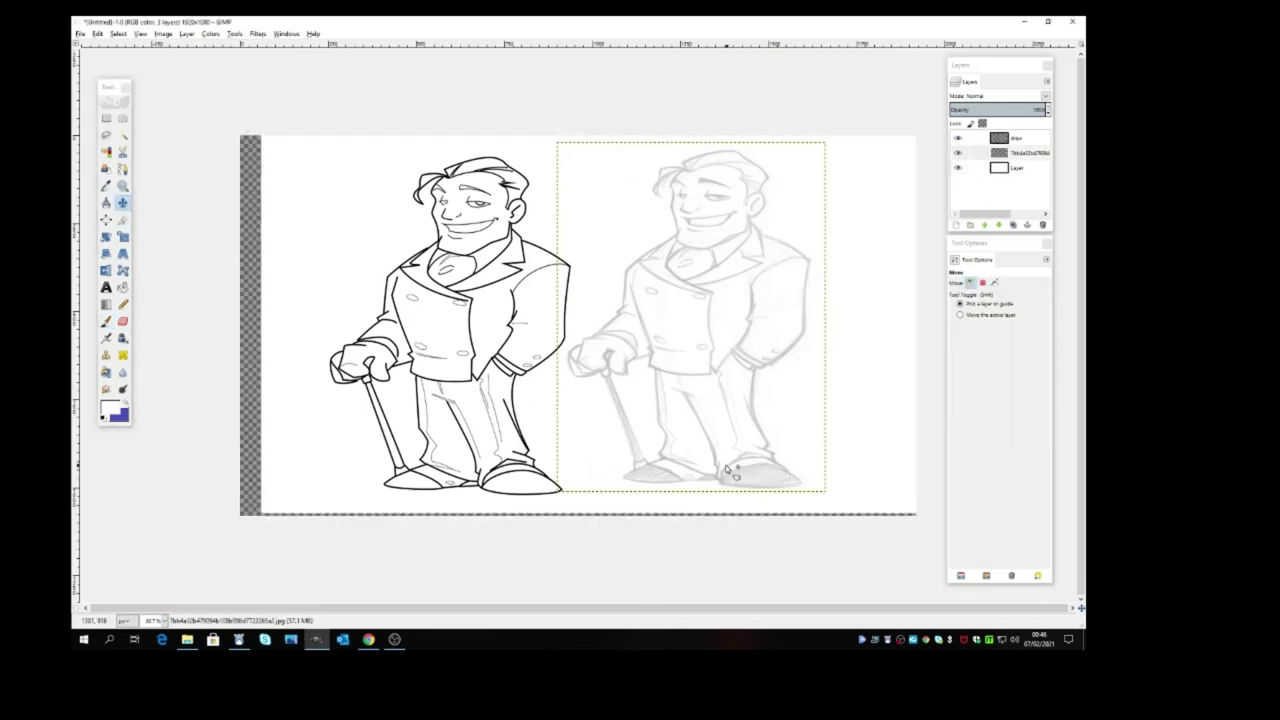
{"action": "key", "text": "ctrl+z"}
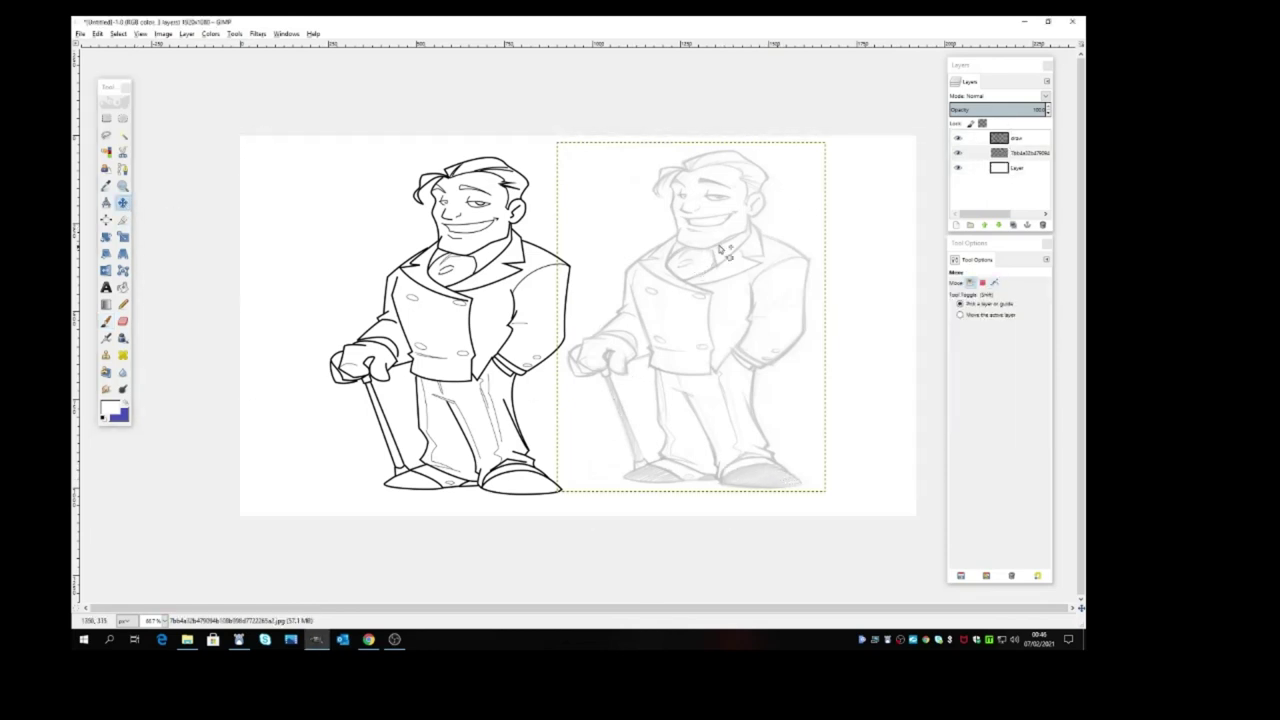
{"action": "left_click_drag", "start_coordinate": [730, 240], "coordinate": [758, 246]}
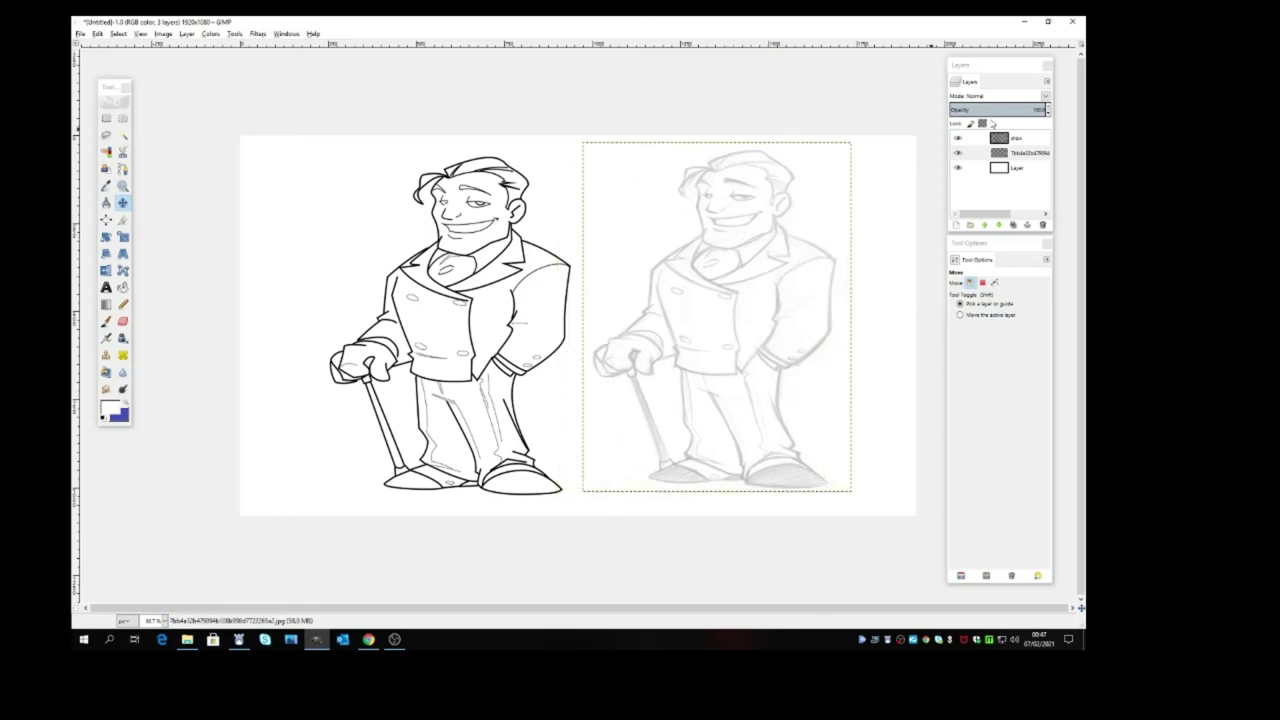
{"action": "left_click", "coordinate": [1000, 169]}
{"action": "left_click", "coordinate": [1000, 169]}
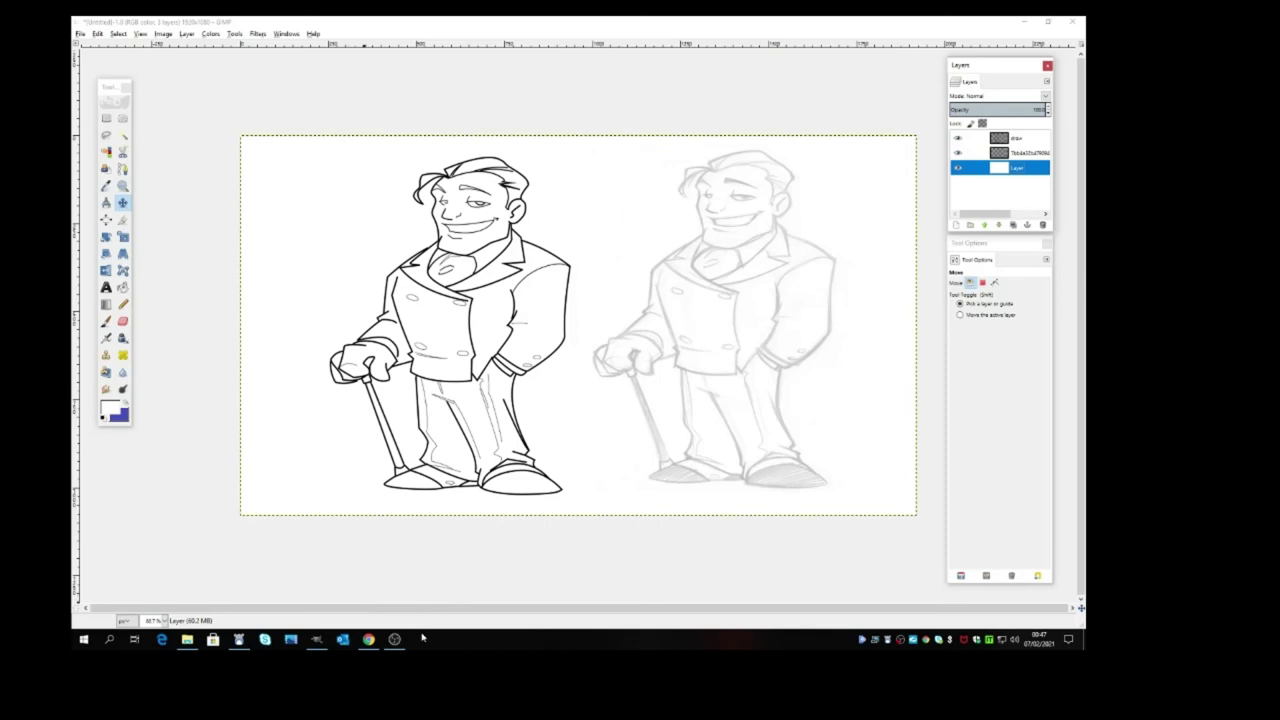
{"action": "mouse_move", "coordinate": [396, 647]}
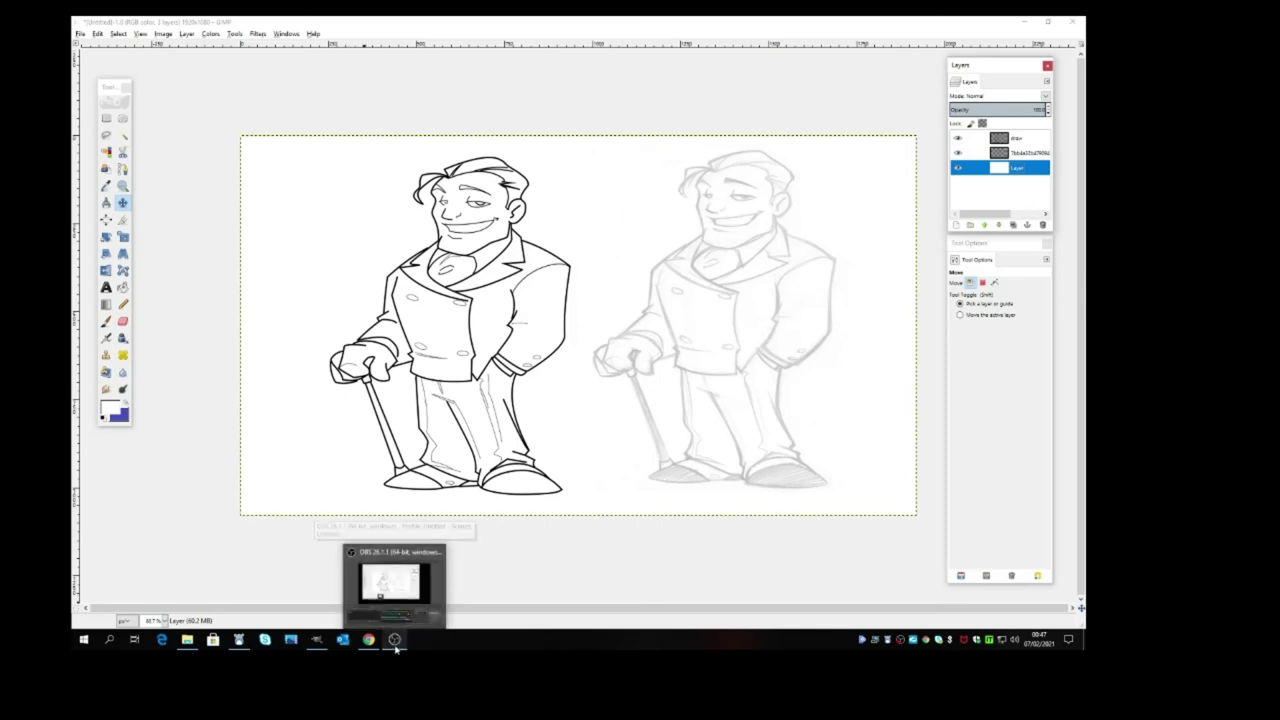